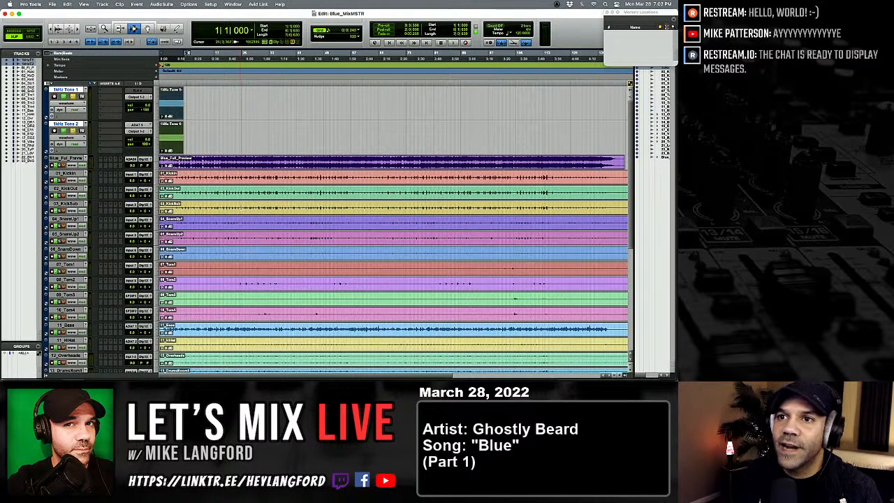
Hide the two 1kHz Tone tracks and make them inactive.
{"action": "scroll", "coordinate": [237, 201], "scroll_direction": "down", "scroll_amount": 5}
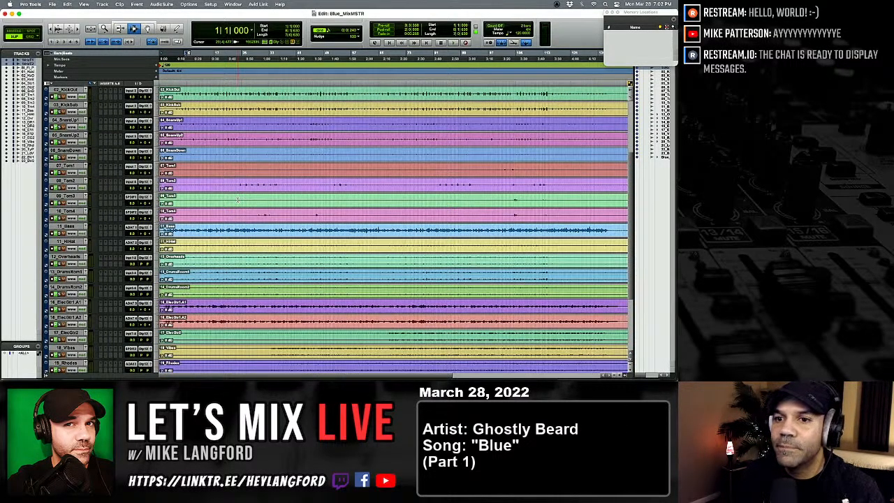
{"action": "scroll", "coordinate": [246, 195], "scroll_direction": "up", "scroll_amount": 5}
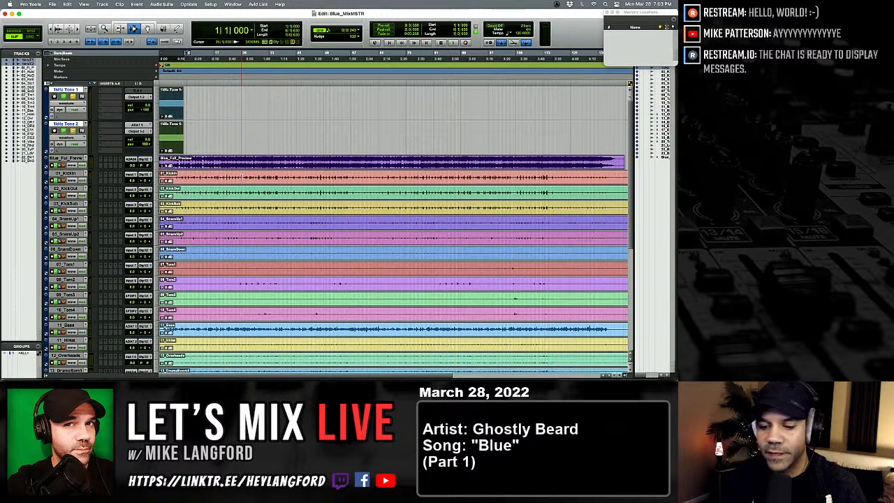
{"action": "key", "text": "space"}
{"action": "key", "text": "space"}
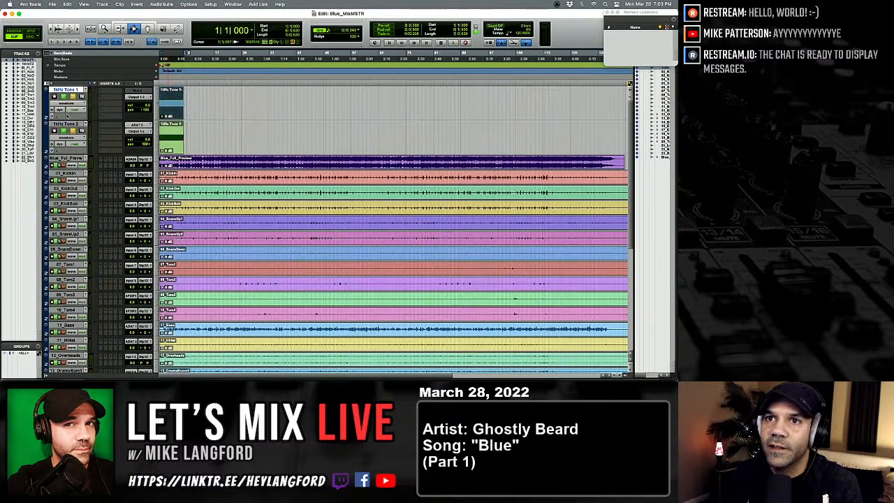
{"action": "left_click", "coordinate": [68, 125]}
{"action": "right_click", "coordinate": [70, 125]}
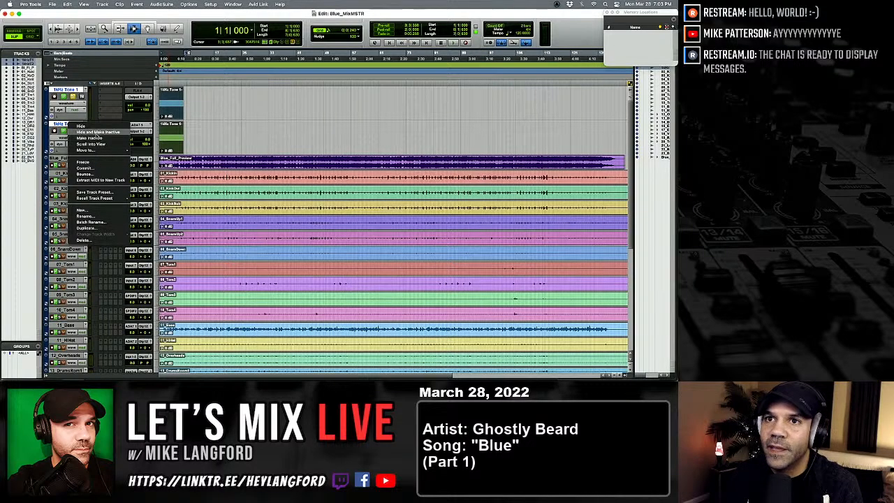
{"action": "left_click", "coordinate": [97, 131]}
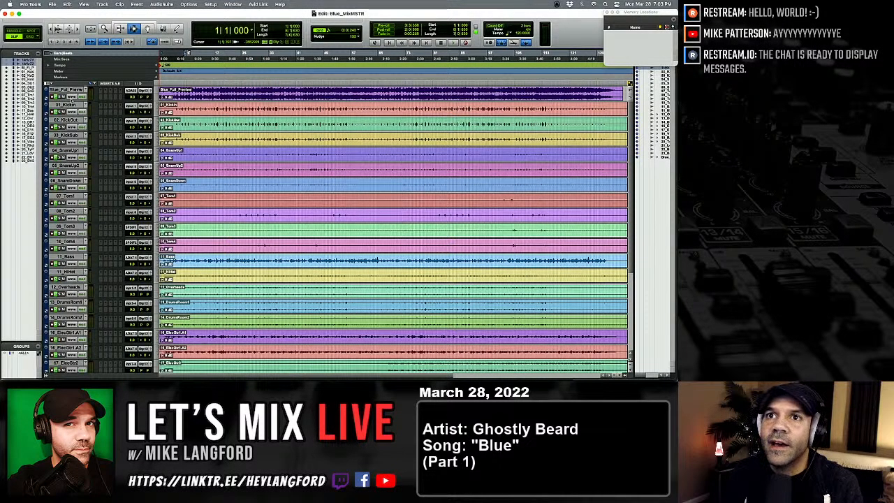
Enlarge the height of the Blue_Full_Preview track and return the playhead to the session start.
{"action": "left_click_drag", "start_coordinate": [72, 102], "coordinate": [79, 142]}
{"action": "left_click", "coordinate": [205, 53]}
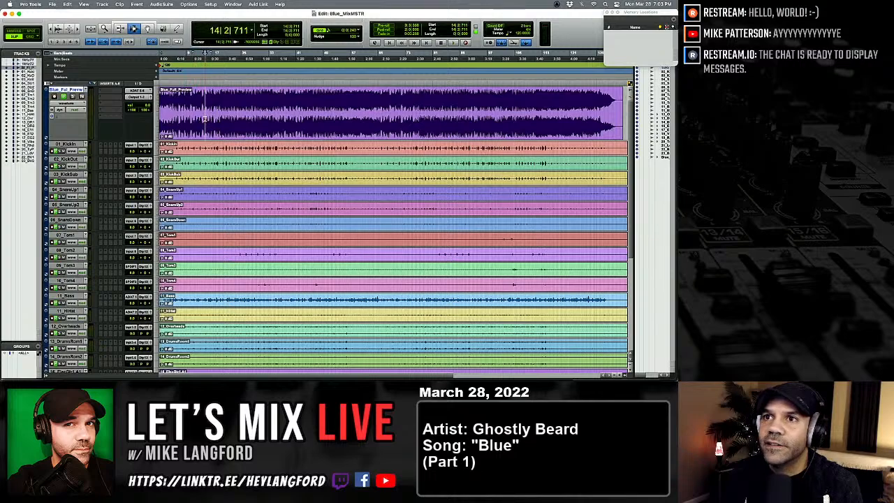
{"action": "key", "text": "Return"}
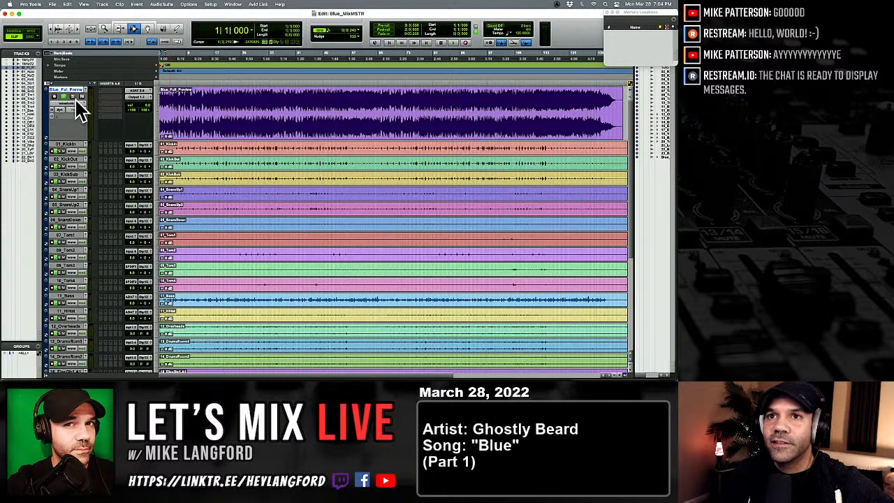
Play the soloed Blue_Full_Preview track through the whole song while adjusting its volume to a comfortable level.
{"action": "mouse_move", "coordinate": [141, 105]}
{"action": "left_mouse_down"}
{"action": "mouse_move", "coordinate": [145, 133]}
{"action": "mouse_move", "coordinate": [148, 98]}
{"action": "left_mouse_up"}
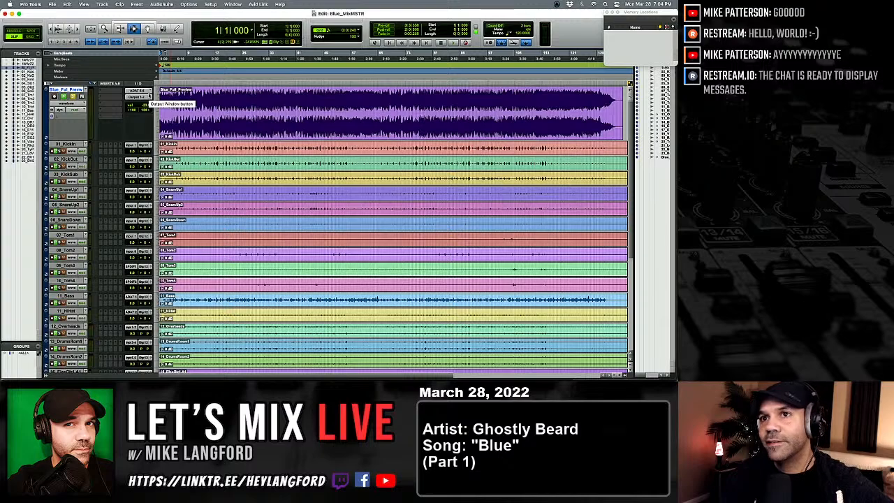
{"action": "key", "text": "space"}
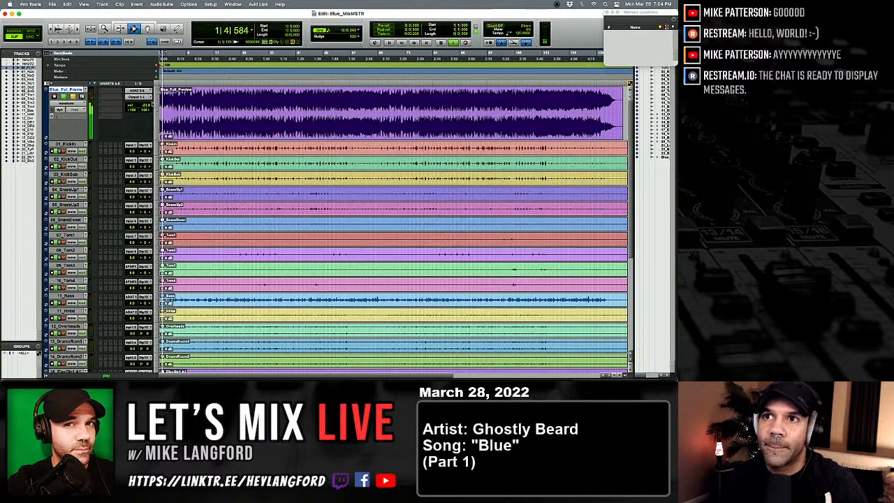
{"action": "left_click_drag", "start_coordinate": [151, 104], "coordinate": [145, 98]}
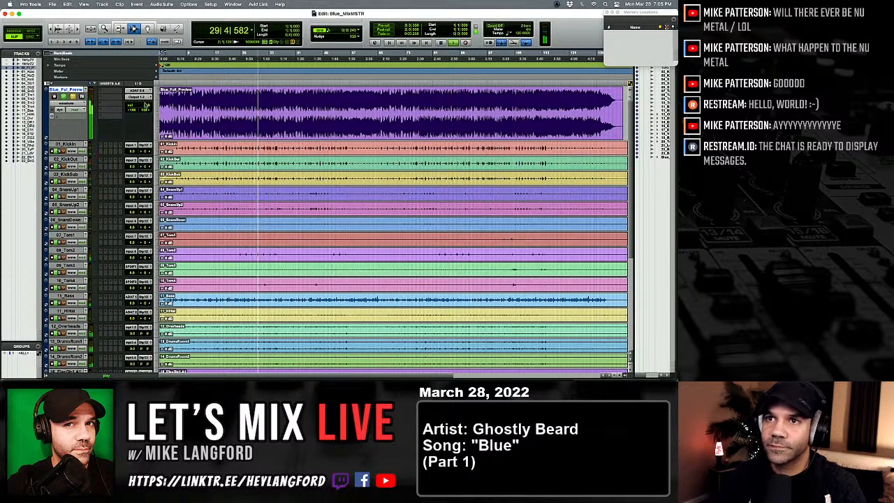
{"action": "left_click", "coordinate": [146, 105]}
{"action": "left_click_drag", "start_coordinate": [146, 108], "coordinate": [147, 109]}
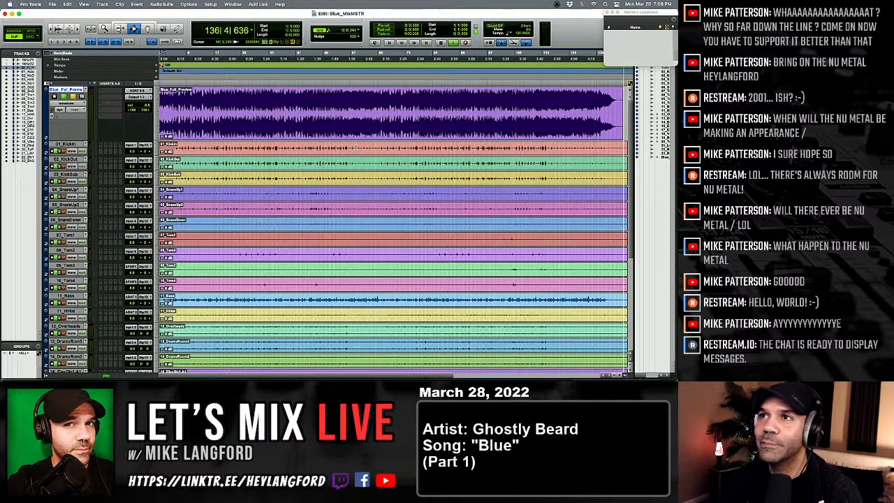
{"action": "key", "text": "space"}
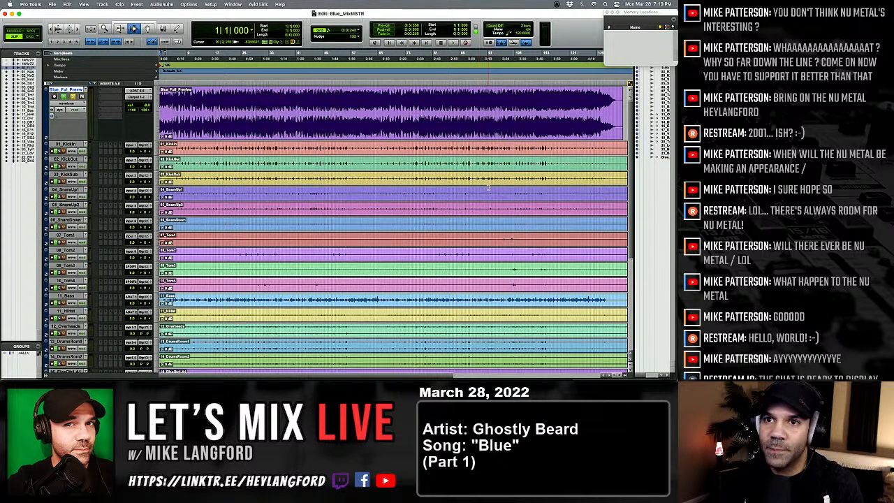
Look over all session tracks from the kicks to the backing vocals, placing the edit cursor in the 21_LeadVox track.
{"action": "scroll", "coordinate": [482, 188], "scroll_direction": "down", "scroll_amount": 10}
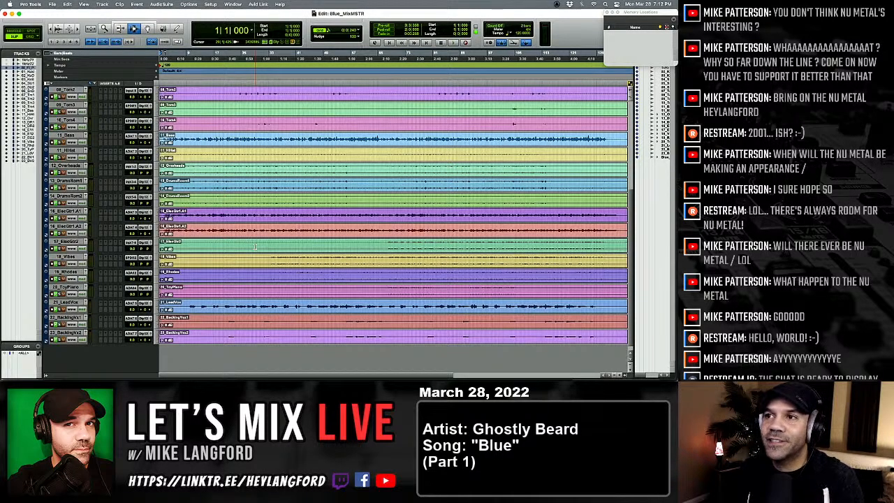
{"action": "scroll", "coordinate": [257, 247], "scroll_direction": "up", "scroll_amount": 5}
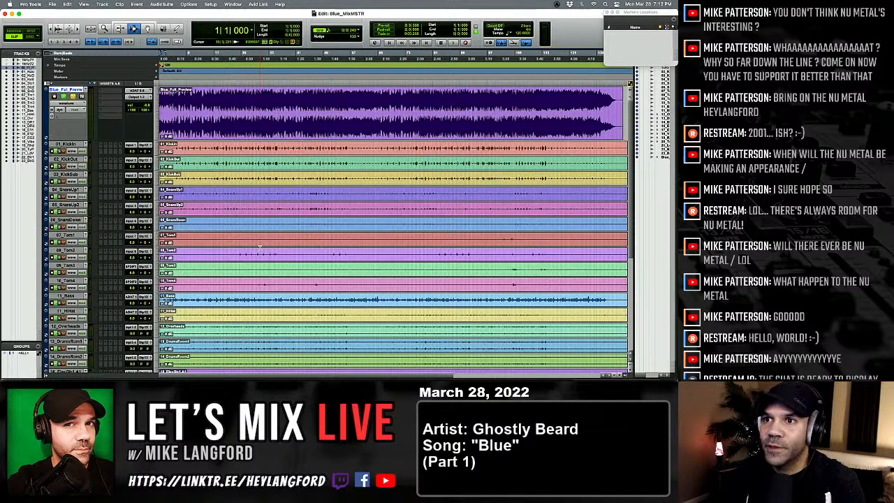
{"action": "scroll", "coordinate": [259, 248], "scroll_direction": "down", "scroll_amount": 6}
{"action": "scroll", "coordinate": [260, 248], "scroll_direction": "down", "scroll_amount": 5}
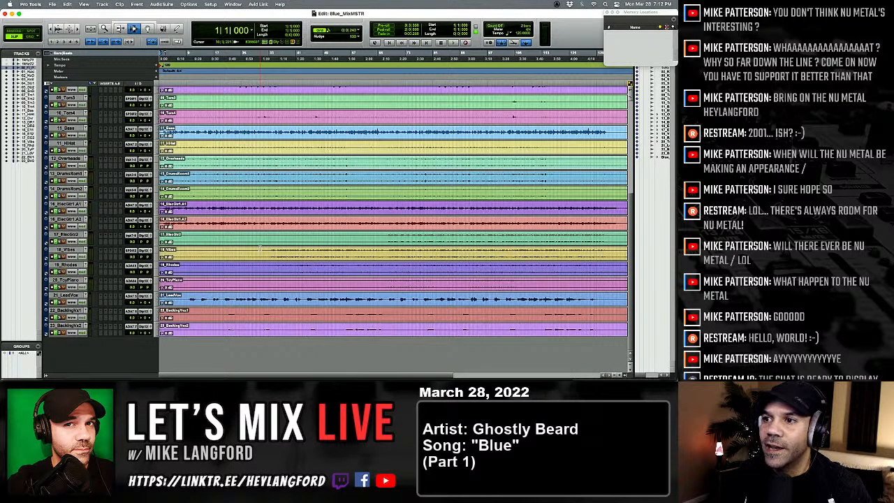
{"action": "left_click", "coordinate": [224, 304]}
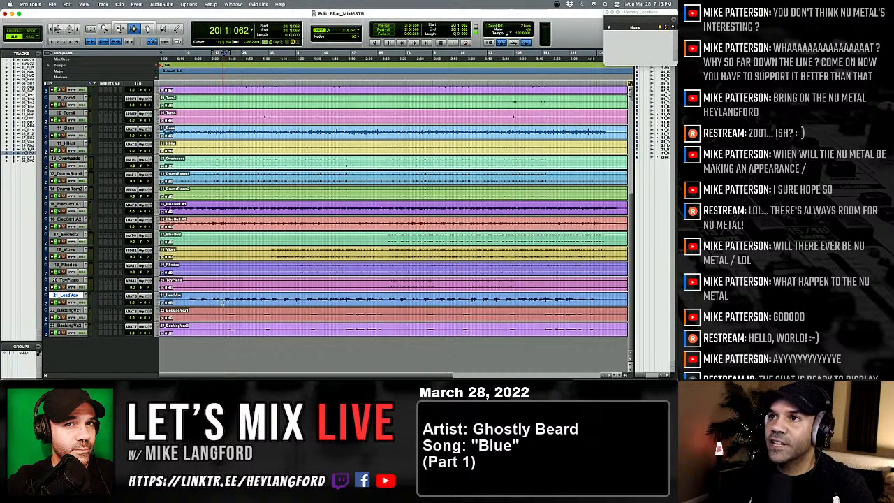
{"action": "scroll", "coordinate": [305, 201], "scroll_direction": "up", "scroll_amount": 10}
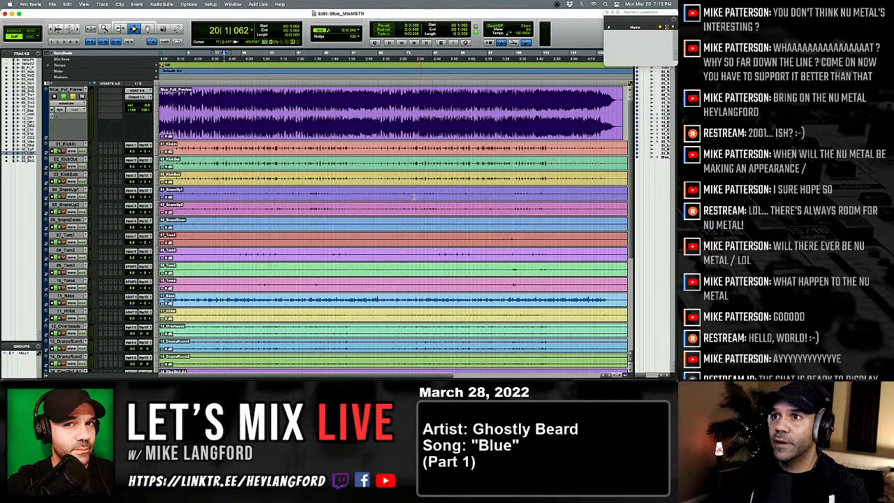
Select the three kick tracks from about 0:10 to 2:13 and switch the main counter to minutes and seconds.
{"action": "left_click", "coordinate": [308, 162]}
{"action": "left_click", "coordinate": [301, 159]}
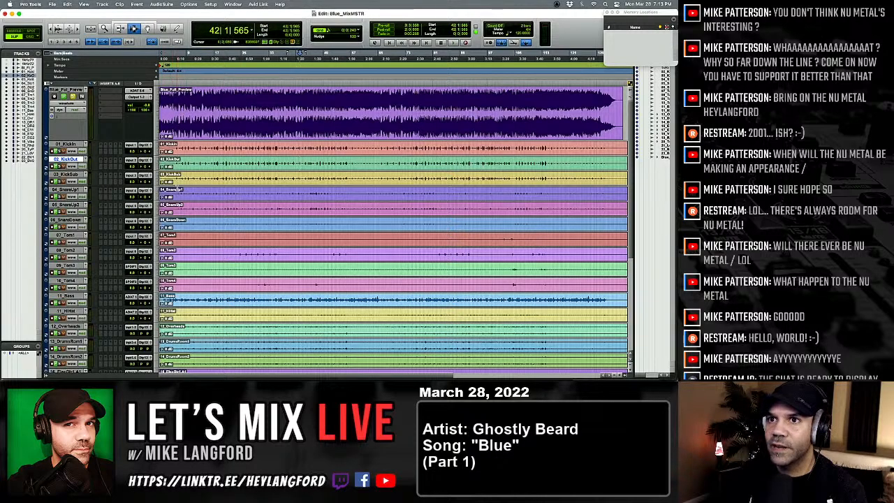
{"action": "left_click_drag", "start_coordinate": [174, 146], "coordinate": [387, 180]}
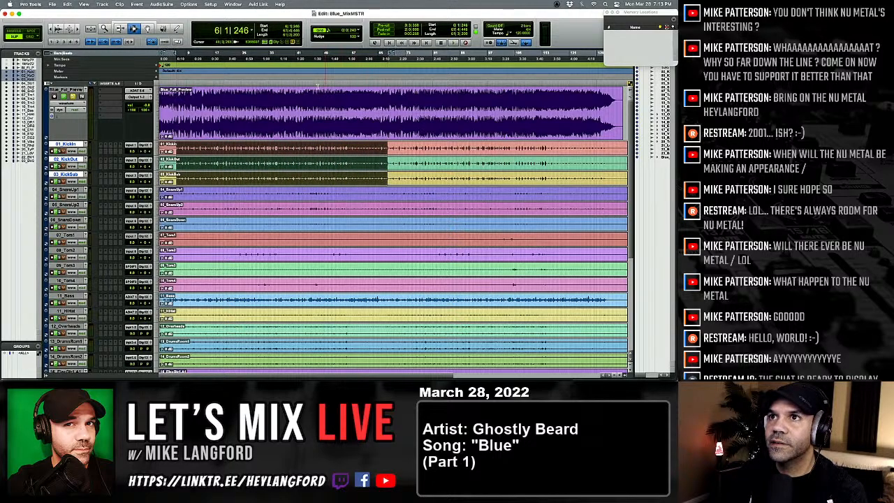
{"action": "left_click", "coordinate": [254, 31]}
{"action": "left_click", "coordinate": [276, 41]}
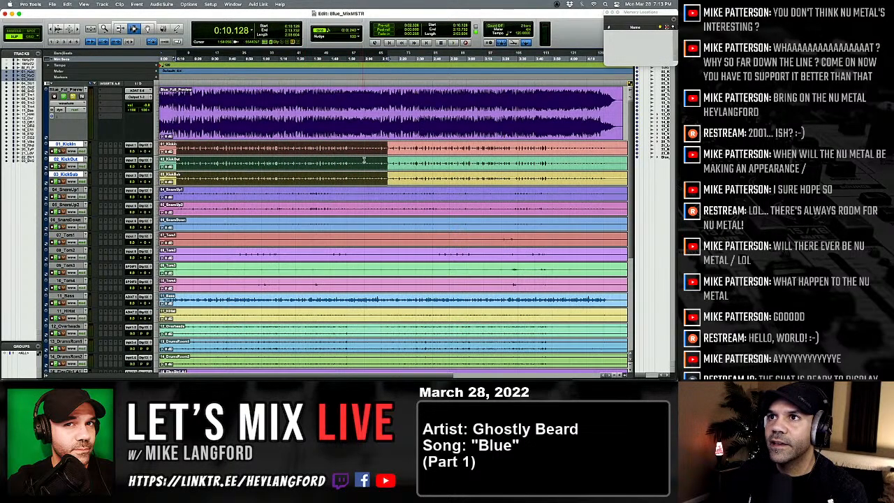
Select the three kick tracks from about 2:12 to 4:22, clear the selection and return to the session start.
{"action": "left_click_drag", "start_coordinate": [386, 143], "coordinate": [606, 180]}
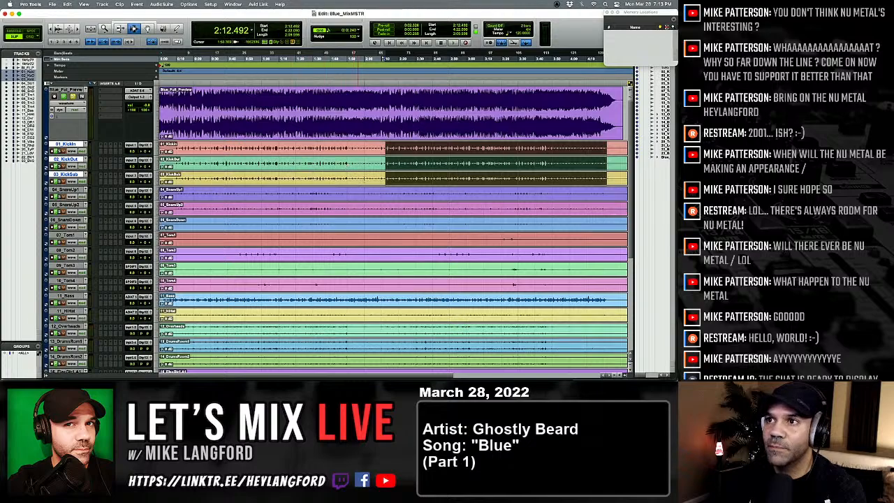
{"action": "left_click", "coordinate": [303, 162]}
{"action": "key", "text": "Return"}
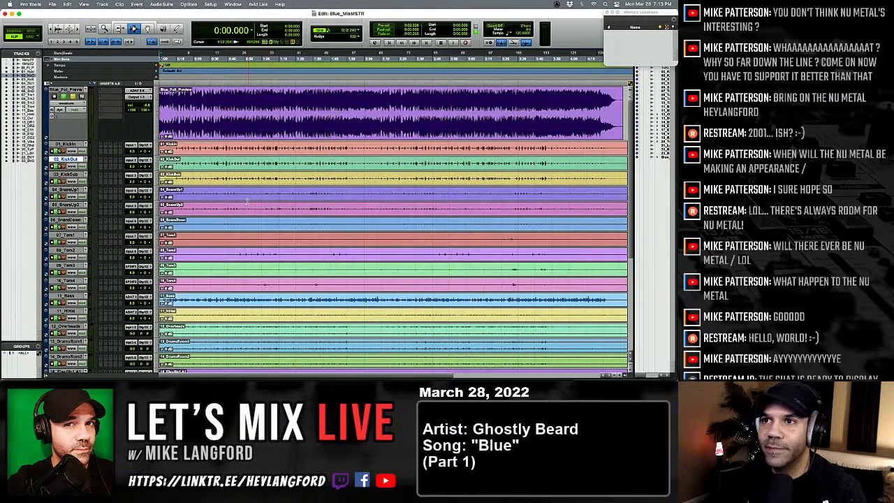
Review the drum and instrument tracks, place the cursor in the Blue_Full_Preview clip and return to the session start.
{"action": "scroll", "coordinate": [249, 155], "scroll_direction": "down", "scroll_amount": 1}
{"action": "scroll", "coordinate": [246, 155], "scroll_direction": "up", "scroll_amount": 1}
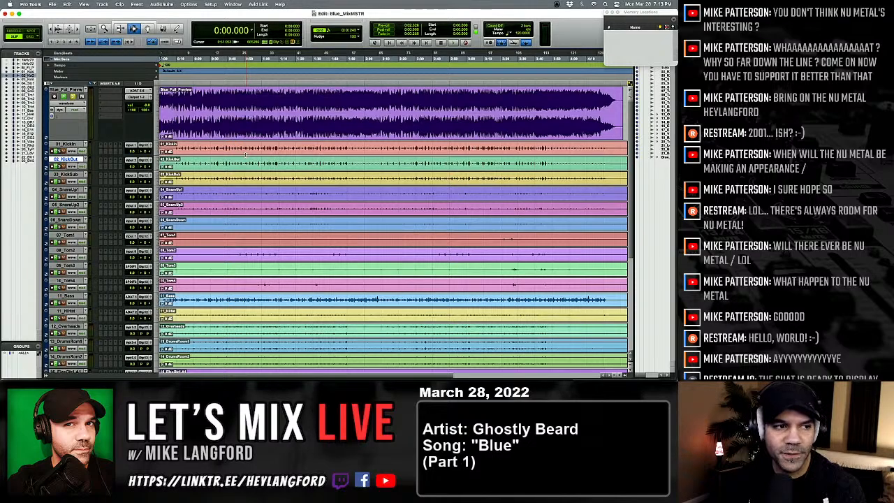
{"action": "scroll", "coordinate": [245, 154], "scroll_direction": "down", "scroll_amount": 2}
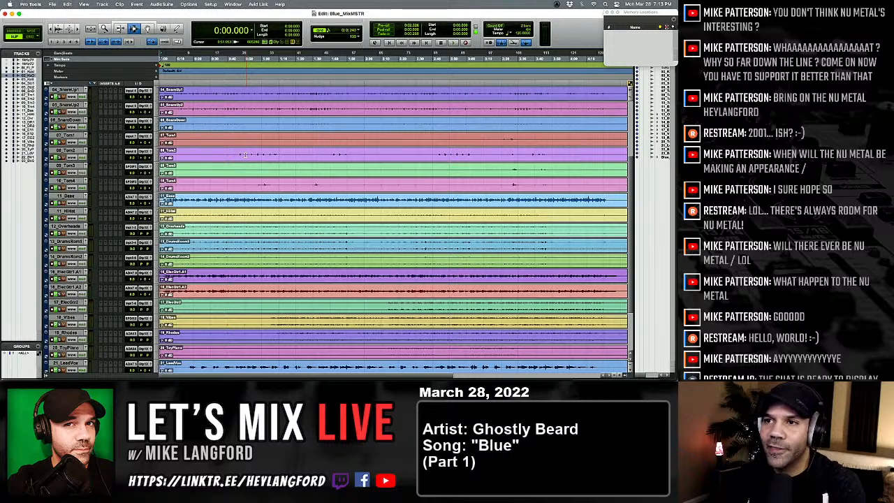
{"action": "scroll", "coordinate": [245, 154], "scroll_direction": "up", "scroll_amount": 2}
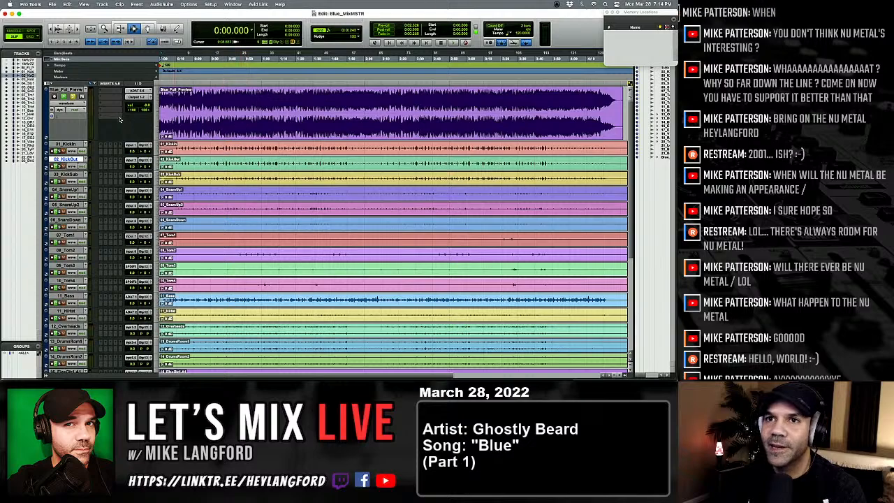
{"action": "scroll", "coordinate": [171, 106], "scroll_direction": "down", "scroll_amount": 2}
{"action": "scroll", "coordinate": [183, 110], "scroll_direction": "up", "scroll_amount": 2}
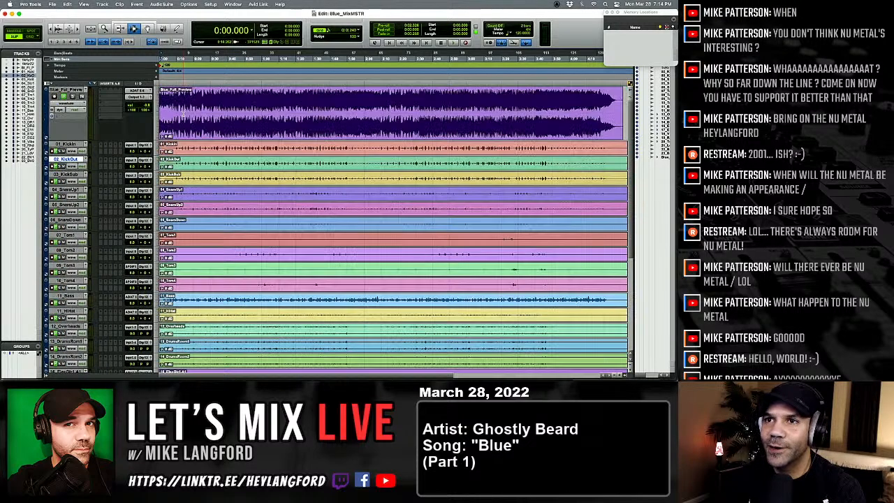
{"action": "left_click", "coordinate": [183, 111]}
{"action": "key", "text": "Return"}
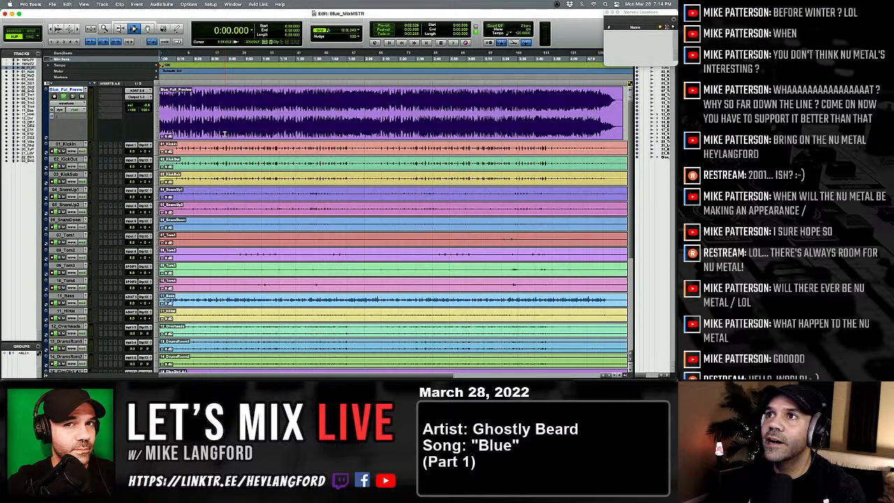
Save a copy of the session in the Blue_MixMSTR folder under the name "Blue_mix prep 1".
{"action": "left_click", "coordinate": [52, 4]}
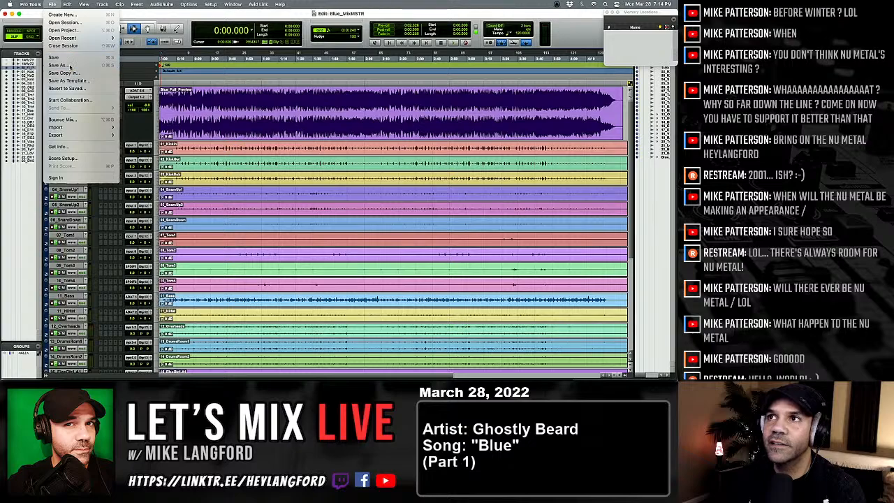
{"action": "left_click", "coordinate": [72, 66]}
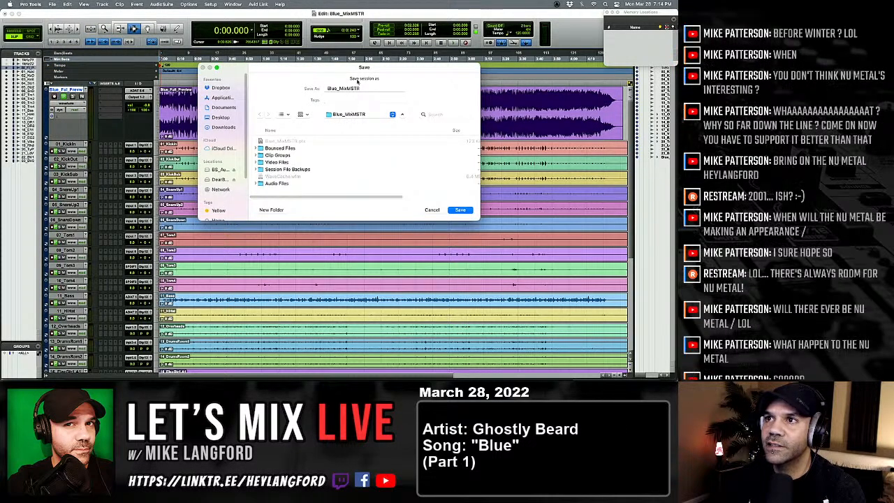
{"action": "left_click", "coordinate": [343, 89]}
{"action": "left_click_drag", "start_coordinate": [339, 89], "coordinate": [400, 91]}
{"action": "type", "text": "mi"}
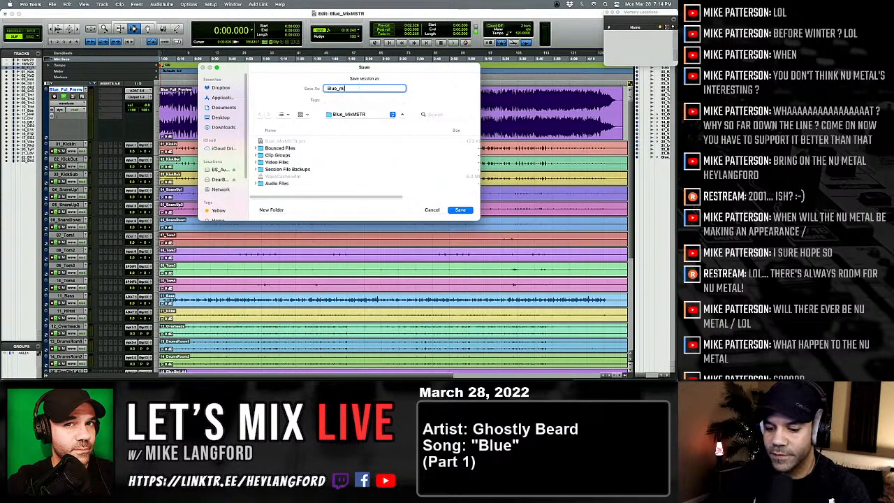
{"action": "type", "text": "x prep 1"}
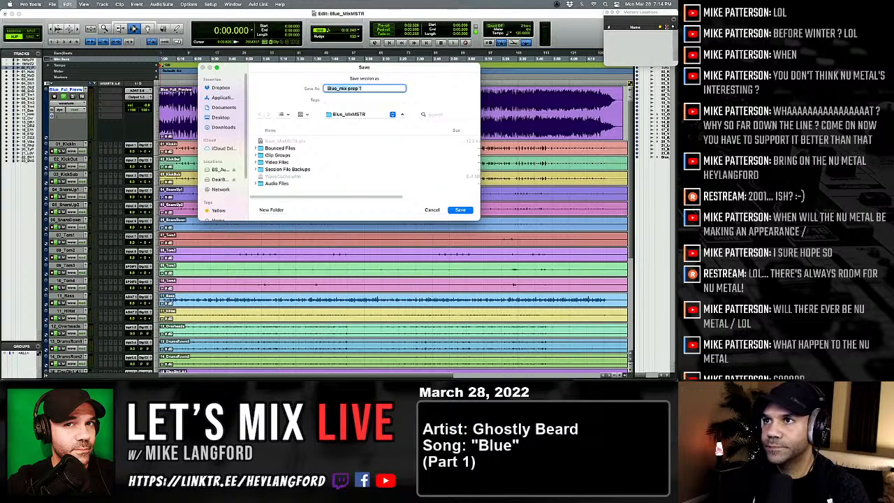
{"action": "key", "text": "Return"}
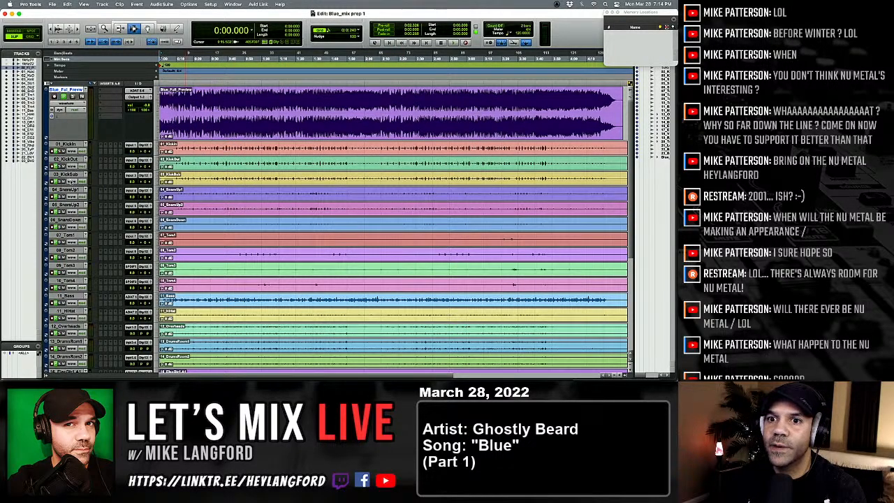
Create five stereo Aux Input tracks directly below the 23_BackingVx2 track.
{"action": "scroll", "coordinate": [74, 152], "scroll_direction": "down", "scroll_amount": 10}
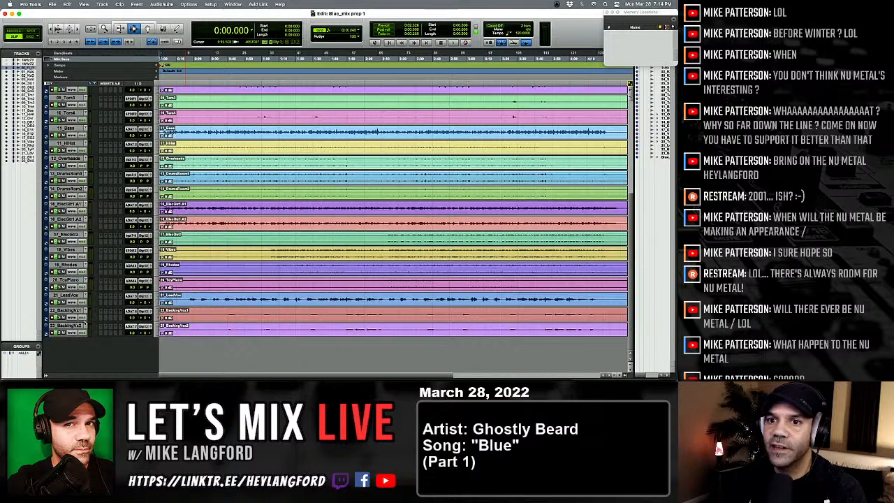
{"action": "left_click", "coordinate": [70, 326]}
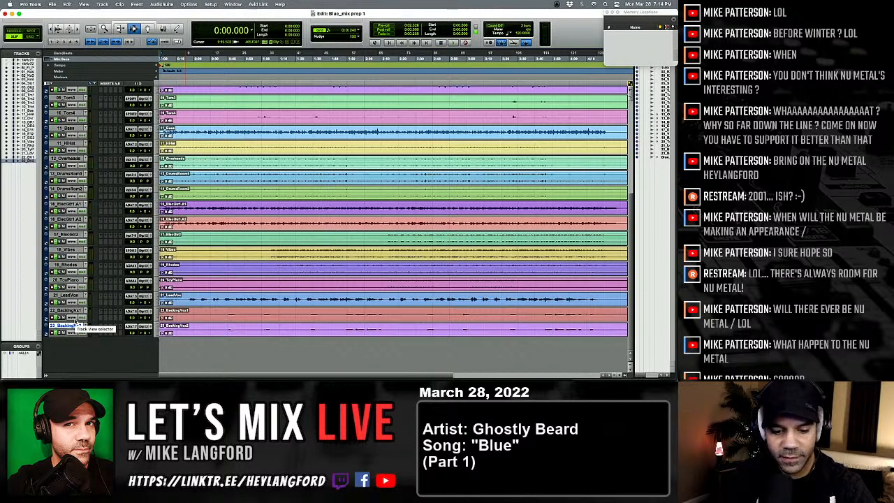
{"action": "left_click", "coordinate": [70, 325]}
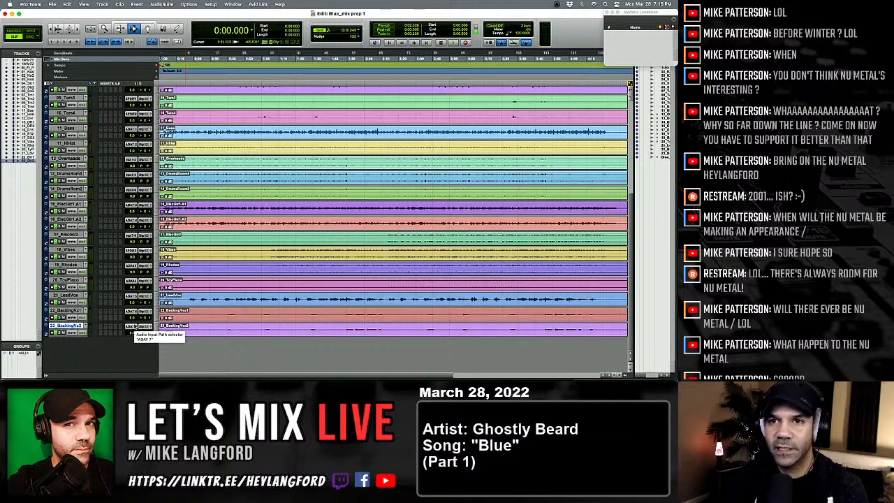
{"action": "key", "text": "shift+super+n"}
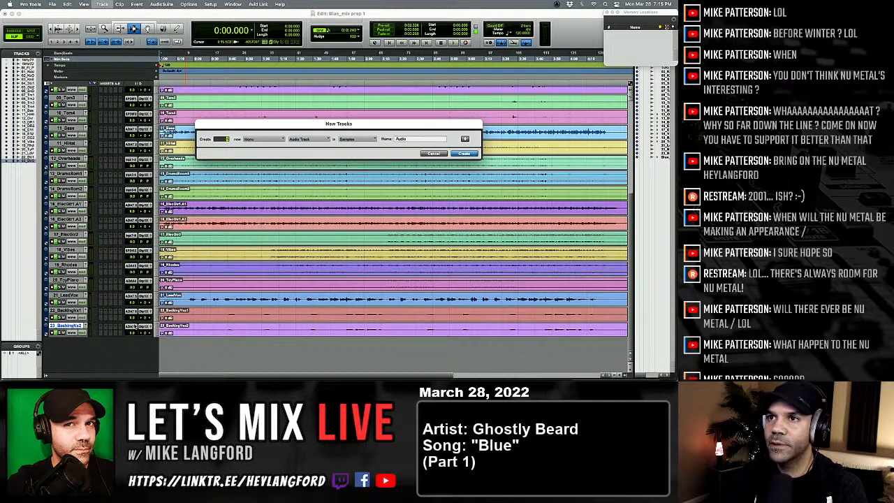
{"action": "key", "text": "Return"}
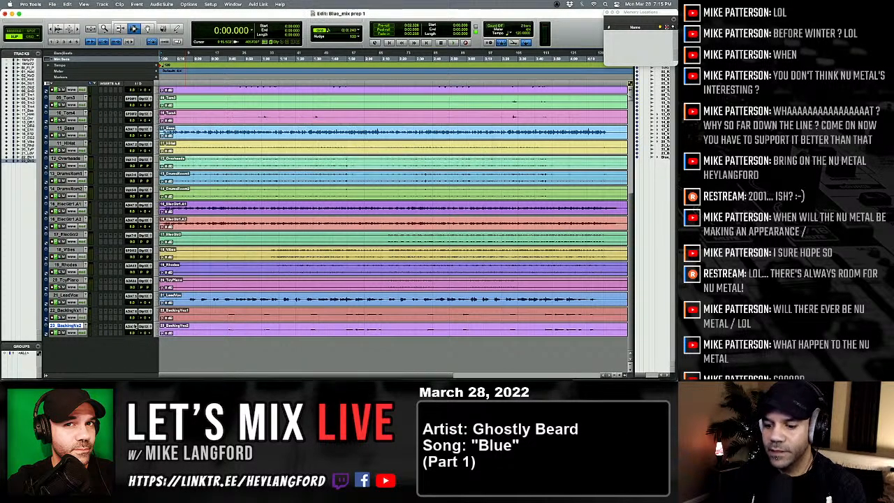
{"action": "key", "text": "shift+super+n"}
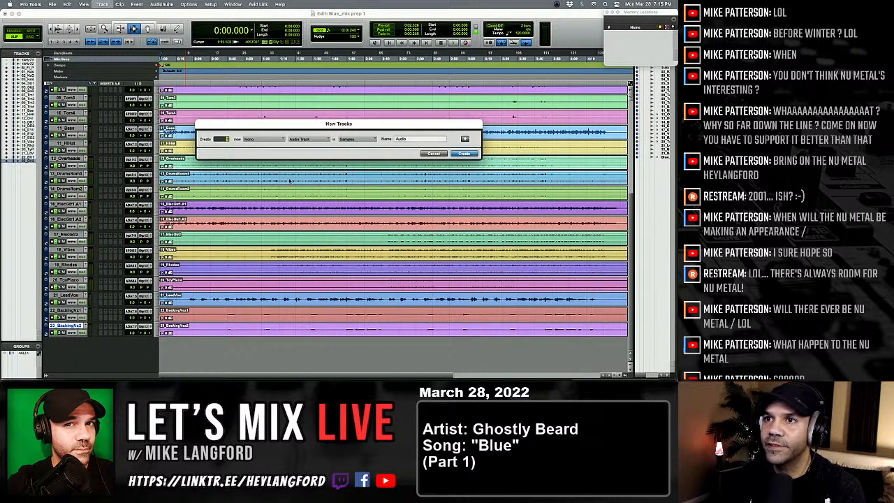
{"action": "left_click", "coordinate": [265, 140]}
{"action": "left_click", "coordinate": [264, 146]}
{"action": "left_click", "coordinate": [307, 139]}
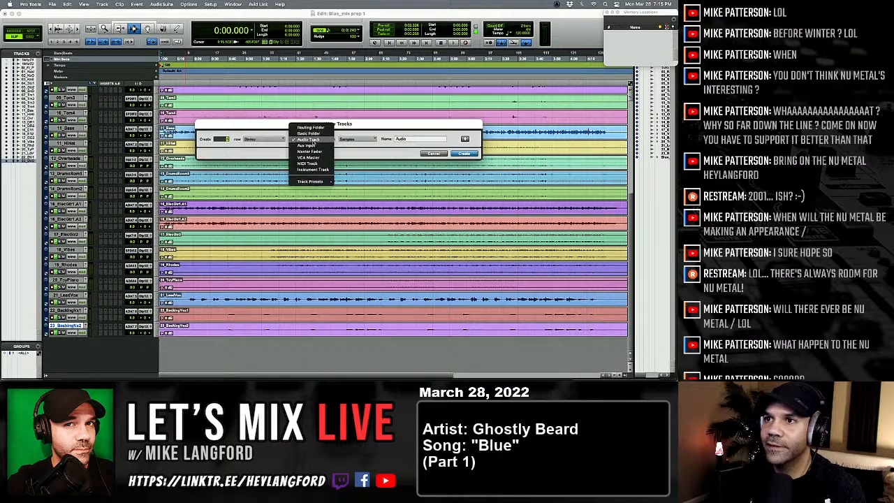
{"action": "left_click", "coordinate": [312, 145]}
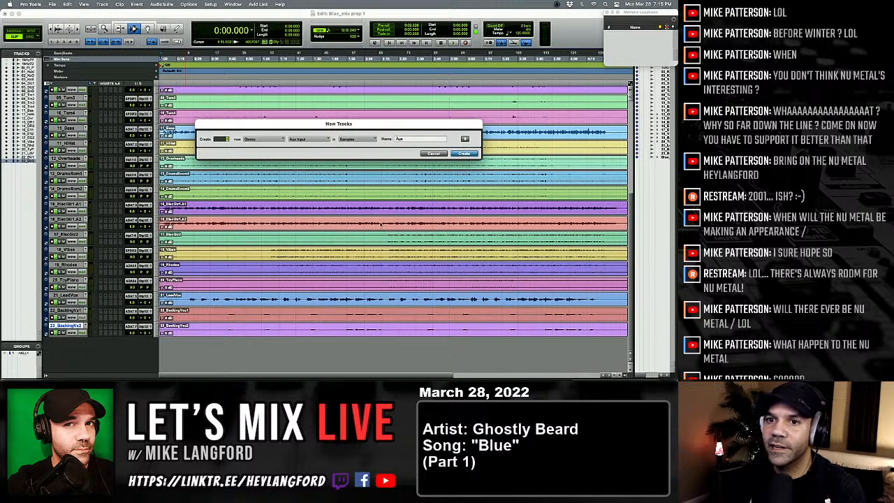
{"action": "key", "text": "Return"}
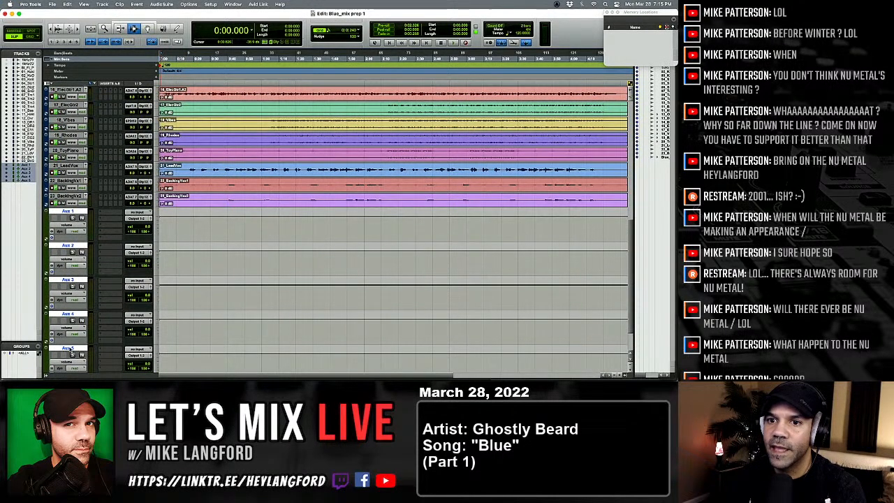
Rename the Aux 5, Aux 4 and Aux 3 tracks as DrumMSTR, BassMSTR and GtrMSTR respectively.
{"action": "double_click", "coordinate": [69, 348]}
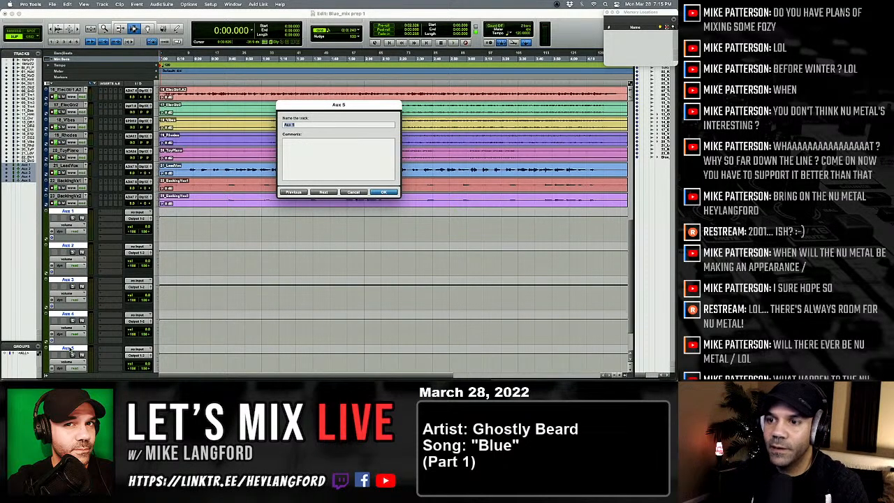
{"action": "type", "text": "DrumsMSTR"}
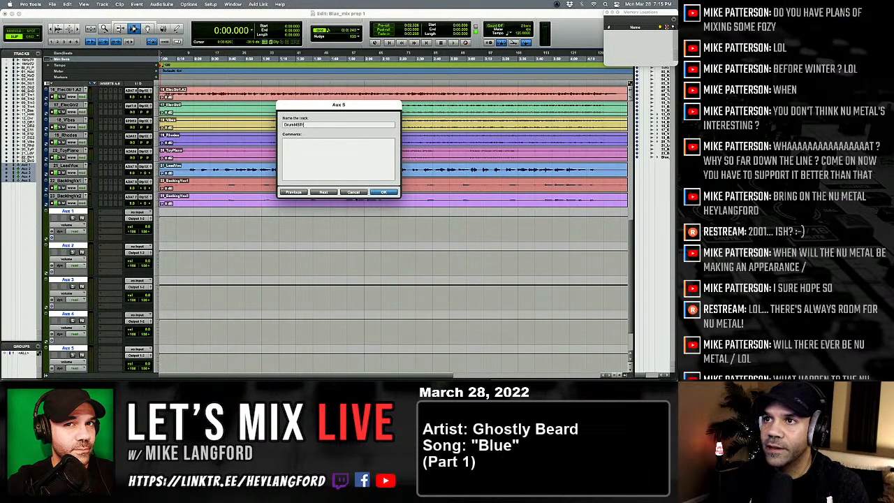
{"action": "key", "text": "super+Up"}
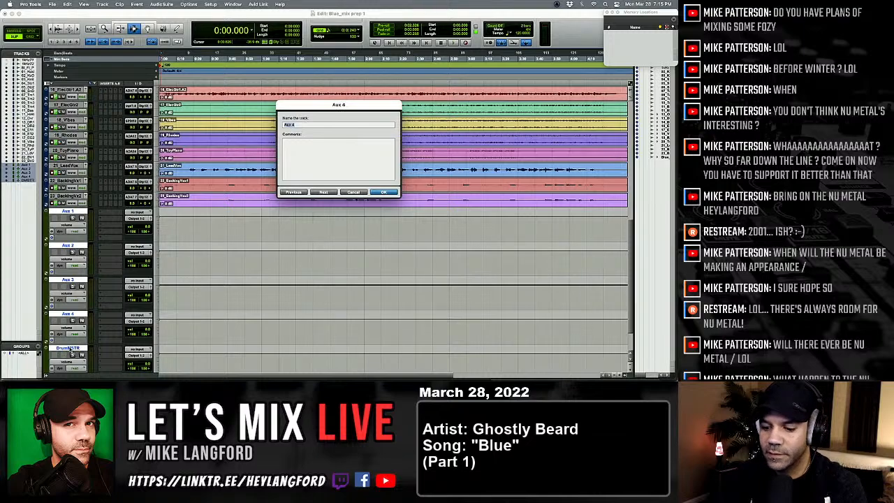
{"action": "type", "text": "BassMSTR"}
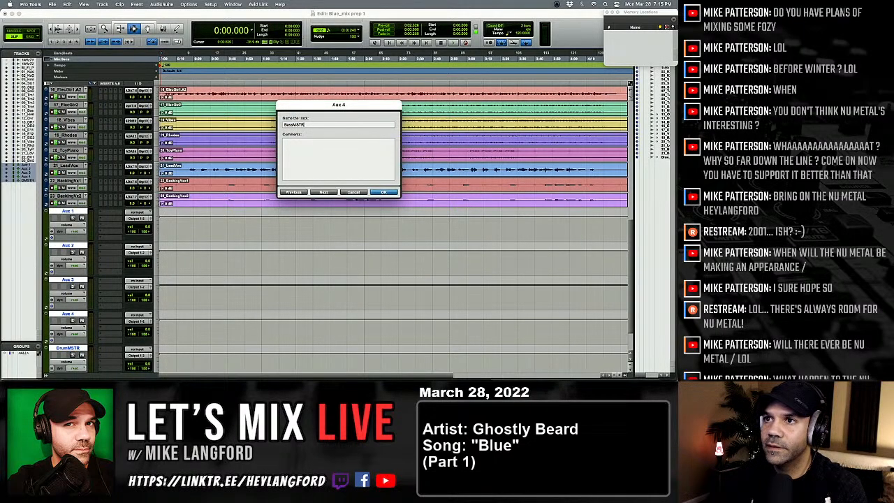
{"action": "key", "text": "super+Up"}
{"action": "type", "text": "GtrMS"}
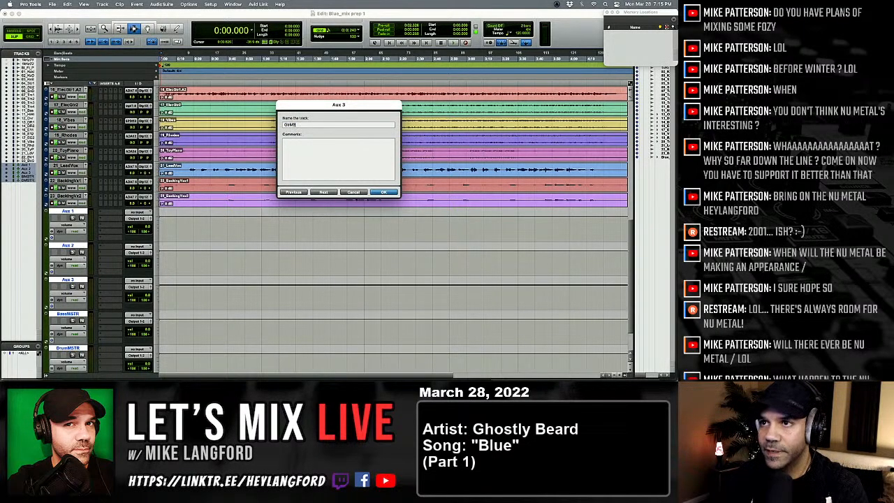
{"action": "type", "text": "TR"}
{"action": "key", "text": "super+Up"}
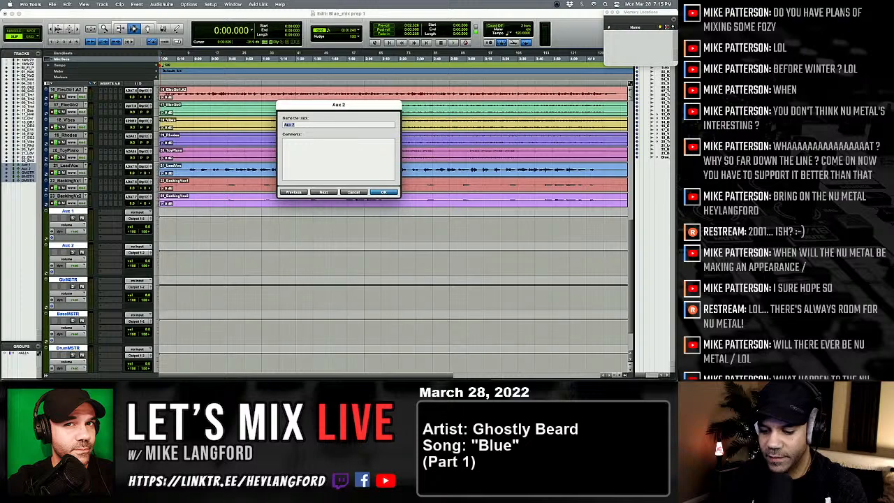
Rename the Aux 2 track as KeysMSTR and the Aux 1 track as VoxMSTR.
{"action": "type", "text": "KeysMSTR"}
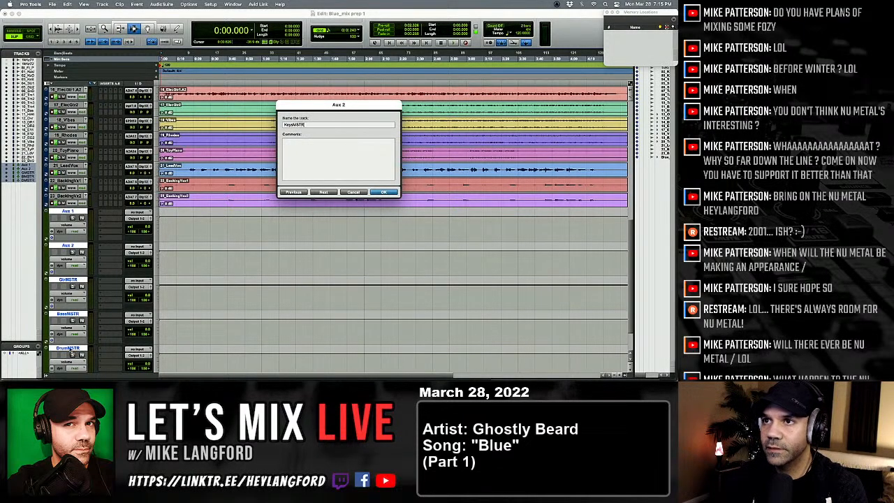
{"action": "key", "text": "super+Up"}
{"action": "type", "text": "Vox"}
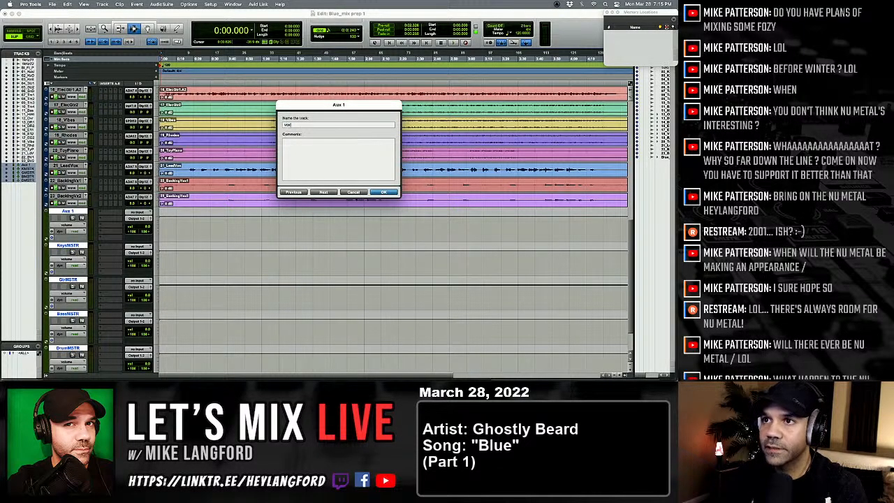
{"action": "key", "text": "BackSpace"}
{"action": "key", "text": "BackSpace"}
{"action": "type", "text": "oxMSTR"}
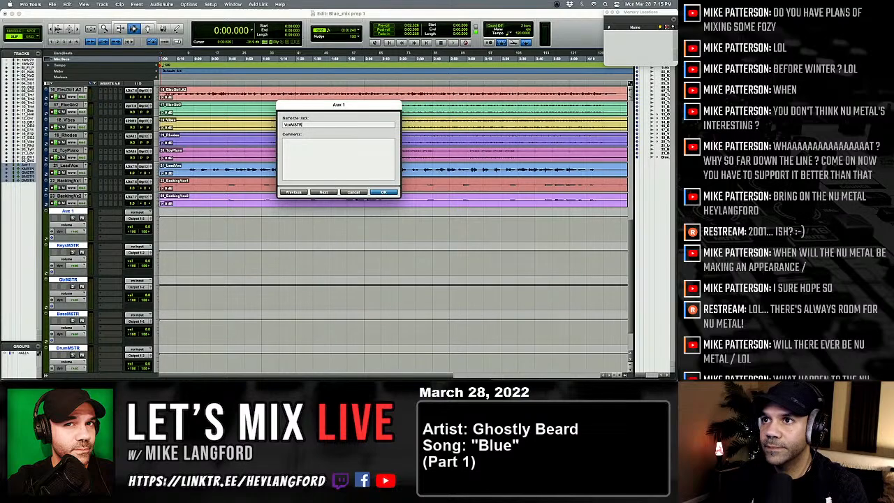
{"action": "key", "text": "Return"}
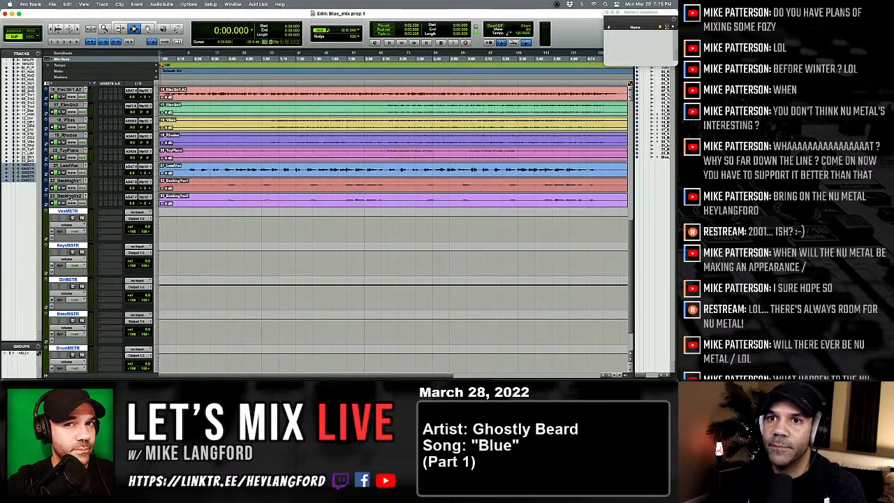
Move the 21_LeadVox, 22_BackingVx1 and 23_BackingVx2 tracks directly below the VoxMSTR aux.
{"action": "left_click", "coordinate": [69, 196]}
{"action": "left_click", "coordinate": [68, 166], "text": "shift"}
{"action": "left_click_drag", "start_coordinate": [69, 166], "coordinate": [69, 230]}
Move the 18_Vibes, 19_Rhodes and 20_ToyPiano tracks directly below the KeysMSTR aux.
{"action": "left_click", "coordinate": [64, 198]}
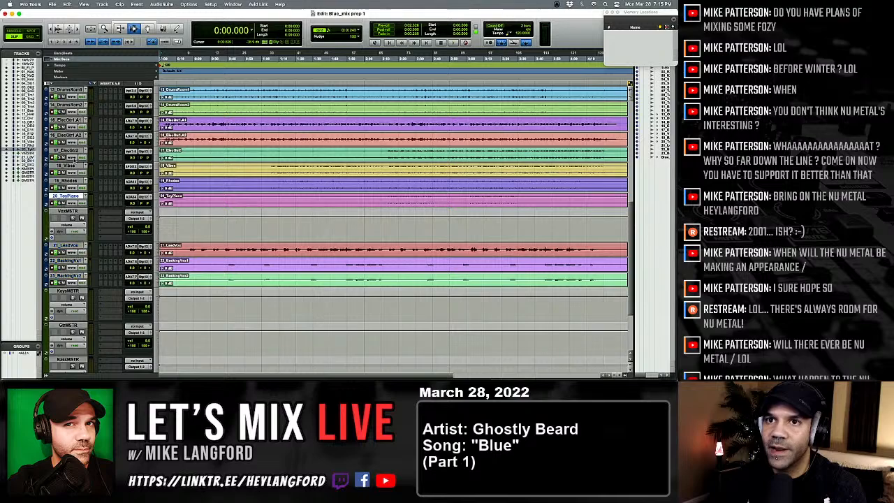
{"action": "left_click", "coordinate": [68, 165], "text": "shift"}
{"action": "left_click_drag", "start_coordinate": [69, 165], "coordinate": [90, 319]}
Move the three electric guitar tracks, 16_ElecGtr1.A1 through 17_ElecGtr2, directly below the GtrMSTR aux.
{"action": "scroll", "coordinate": [70, 188], "scroll_direction": "up", "scroll_amount": 4}
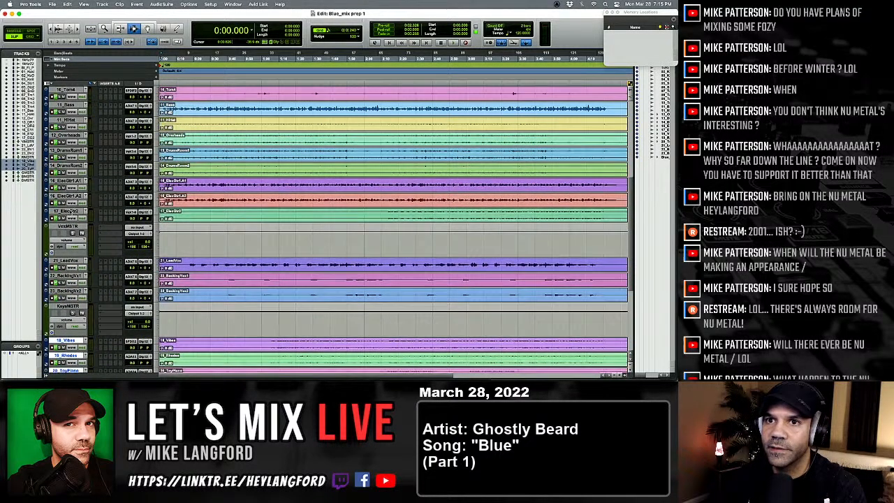
{"action": "left_click", "coordinate": [69, 182], "text": "shift"}
{"action": "left_click_drag", "start_coordinate": [69, 181], "coordinate": [86, 248]}
Move the tracks from 01_KickIn through 14_DrumsRoom2, including 11_Bass, below the DrumMSTR aux at the end of the session.
{"action": "scroll", "coordinate": [85, 248], "scroll_direction": "up", "scroll_amount": 6}
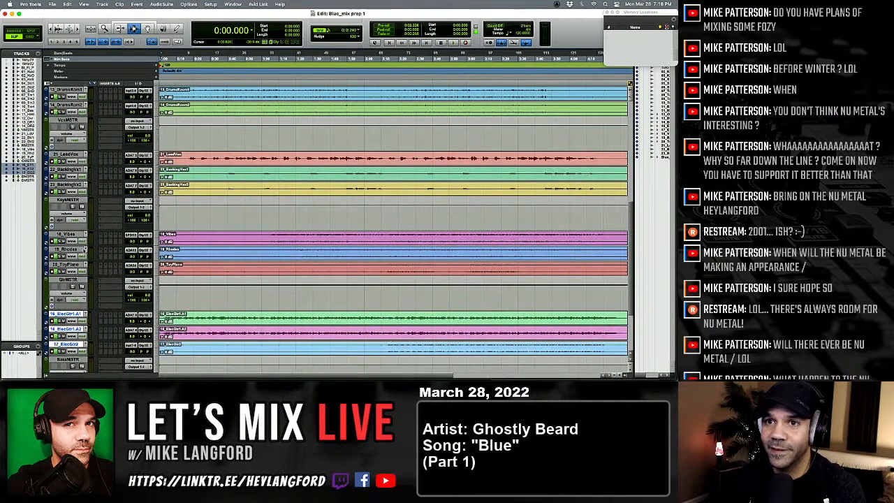
{"action": "scroll", "coordinate": [64, 166], "scroll_direction": "up", "scroll_amount": 2}
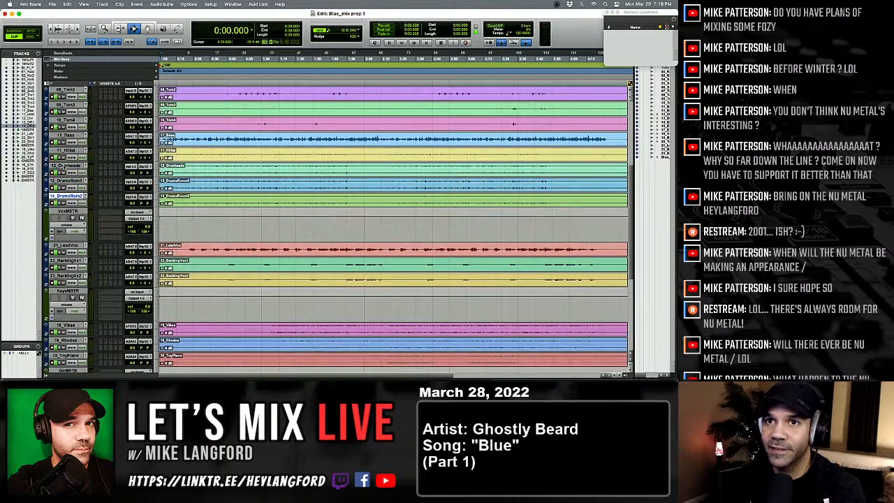
{"action": "scroll", "coordinate": [64, 166], "scroll_direction": "up", "scroll_amount": 4}
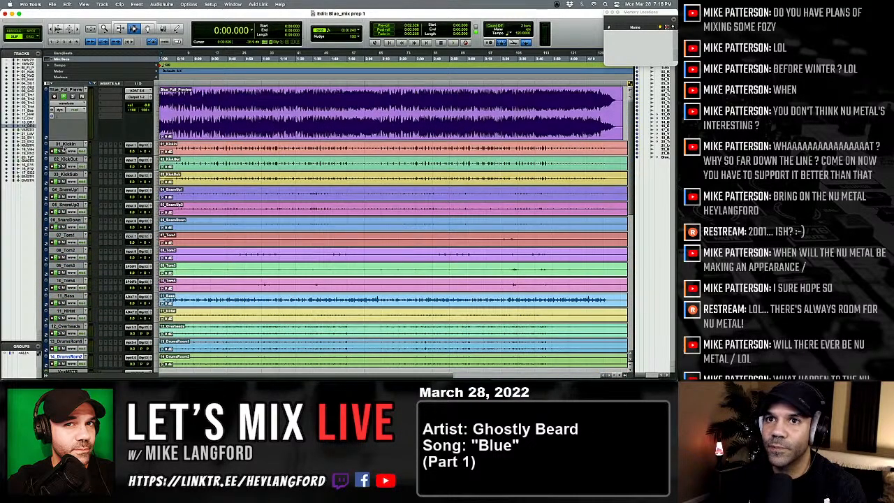
{"action": "left_click", "coordinate": [64, 145], "text": "shift"}
{"action": "left_click_drag", "start_coordinate": [63, 145], "coordinate": [64, 117]}
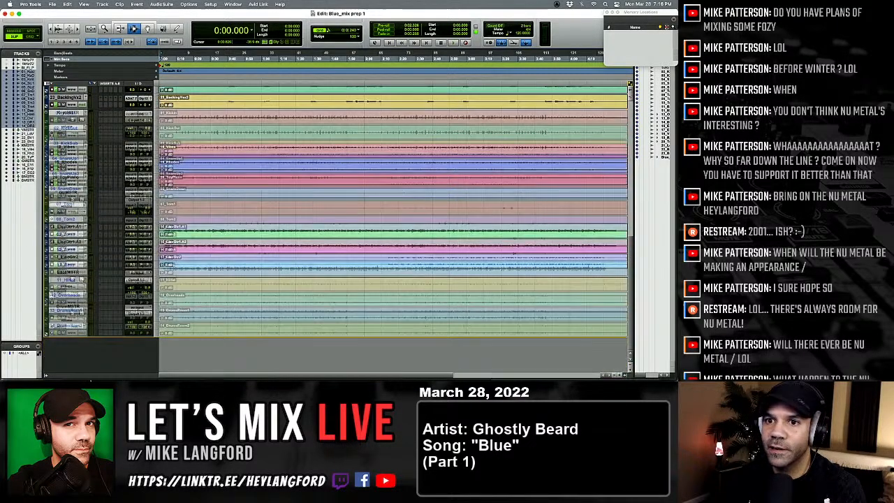
{"action": "left_click_drag", "start_coordinate": [91, 380], "coordinate": [91, 378]}
Select only the 11_Bass track among the moved tracks and audition it from about 0:14.
{"action": "scroll", "coordinate": [99, 304], "scroll_direction": "up", "scroll_amount": 5}
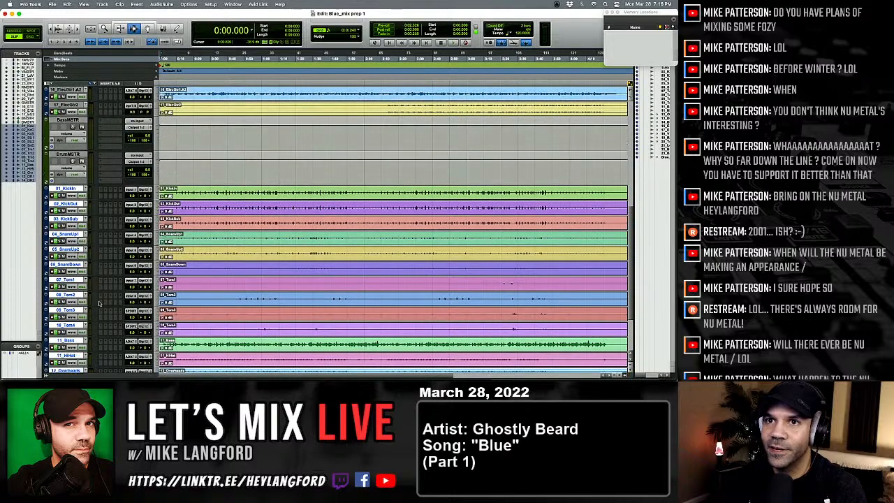
{"action": "scroll", "coordinate": [100, 304], "scroll_direction": "up", "scroll_amount": 4}
{"action": "scroll", "coordinate": [98, 303], "scroll_direction": "down", "scroll_amount": 6}
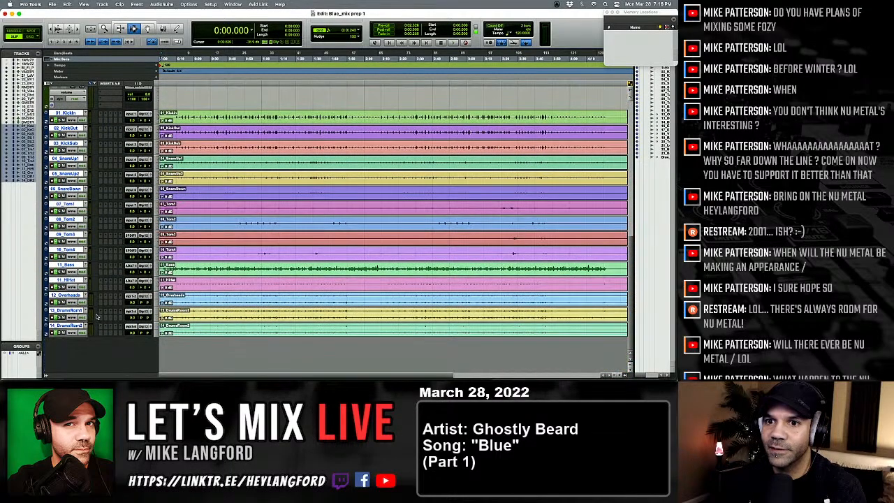
{"action": "left_click", "coordinate": [65, 266], "text": "super"}
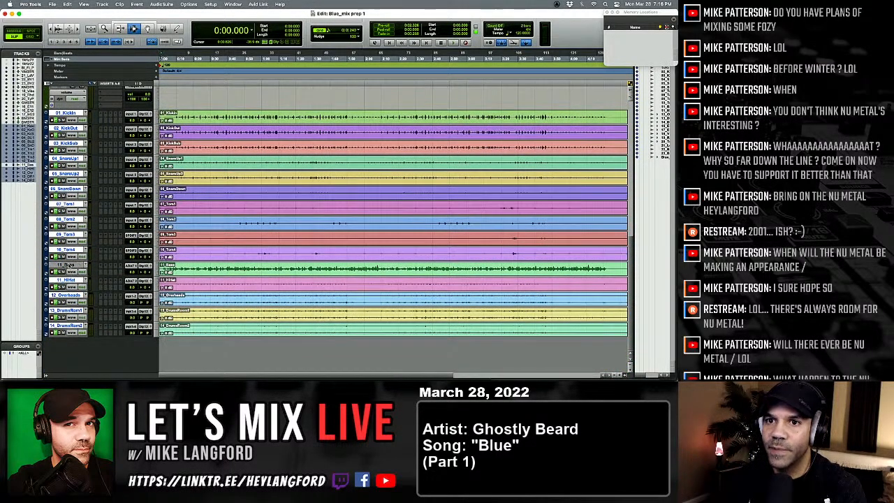
{"action": "left_click", "coordinate": [65, 265]}
{"action": "scroll", "coordinate": [65, 267], "scroll_direction": "up", "scroll_amount": 3}
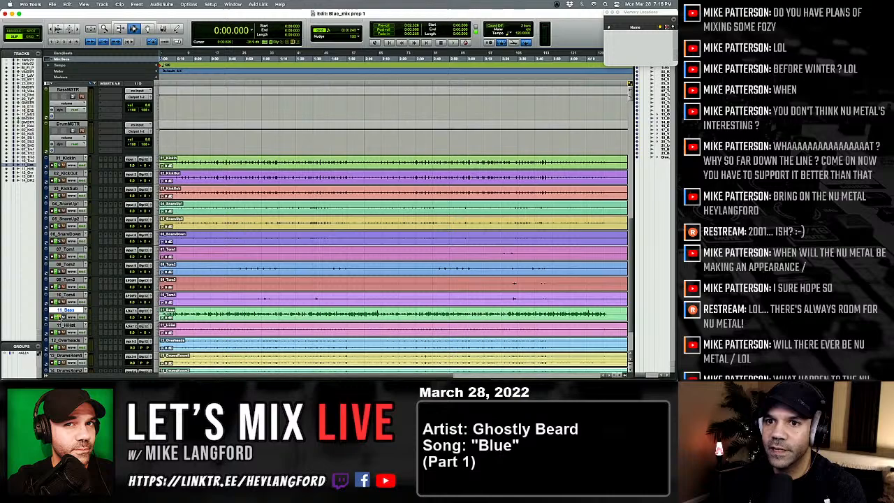
{"action": "left_click", "coordinate": [183, 310]}
{"action": "key", "text": "space"}
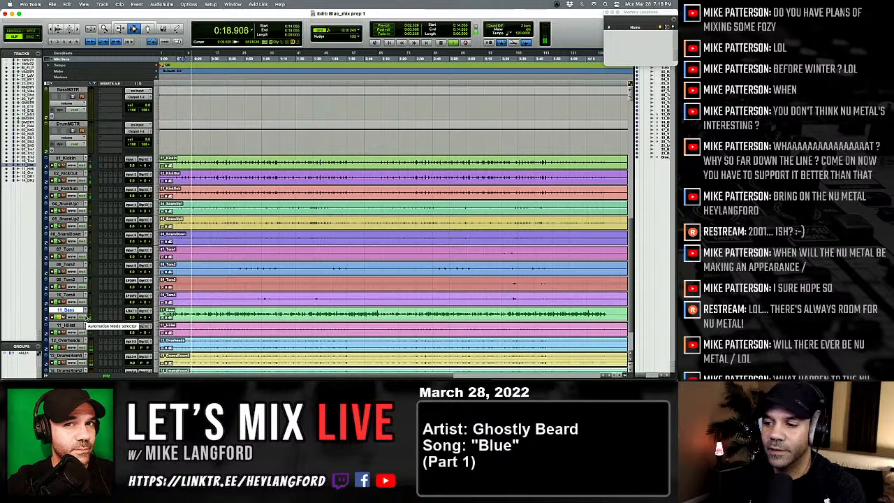
{"action": "key", "text": "space"}
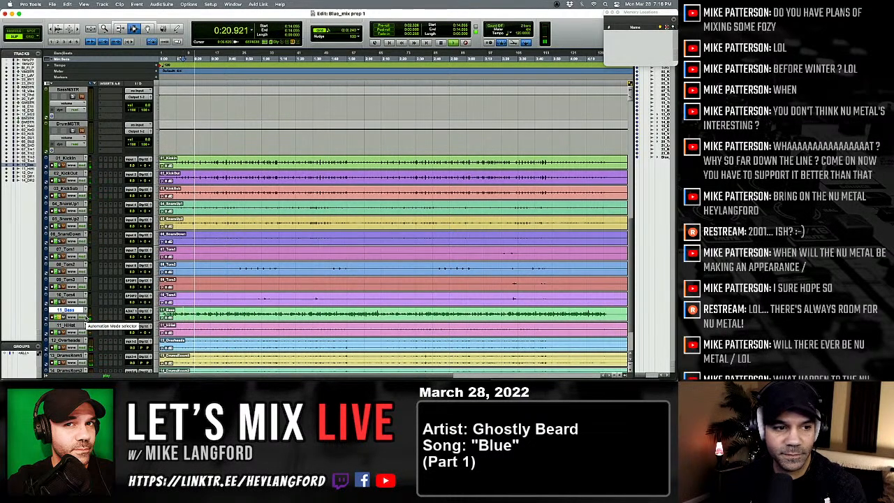
Move the 11_Bass track directly below the BassMSTR aux and check the order of the grouped tracks.
{"action": "left_click_drag", "start_coordinate": [68, 310], "coordinate": [68, 122]}
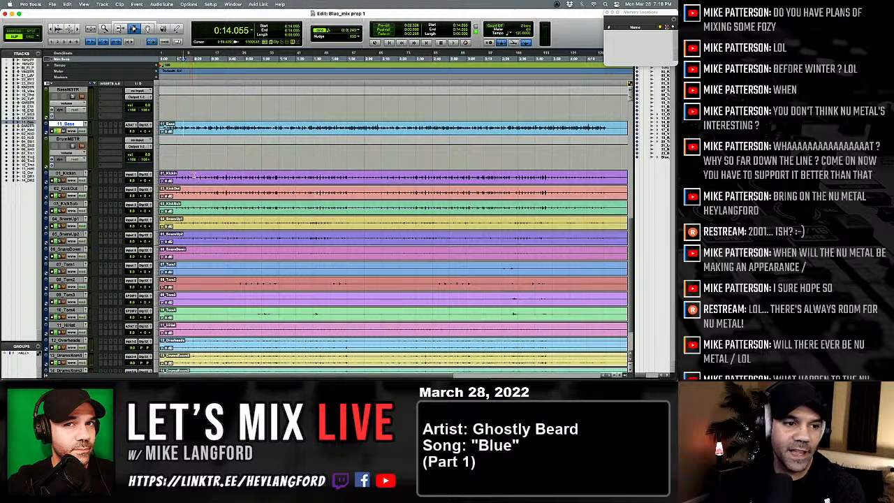
{"action": "scroll", "coordinate": [213, 264], "scroll_direction": "up", "scroll_amount": 5}
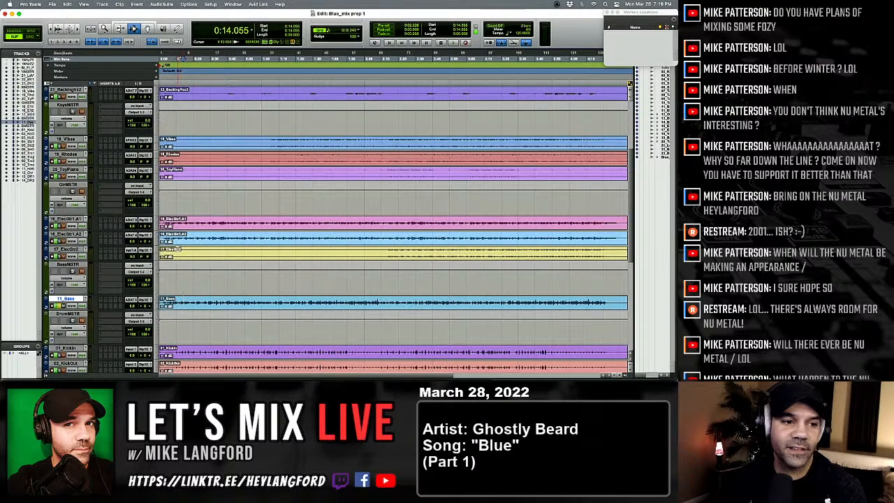
{"action": "scroll", "coordinate": [173, 283], "scroll_direction": "up", "scroll_amount": 1}
{"action": "scroll", "coordinate": [172, 283], "scroll_direction": "down", "scroll_amount": 1}
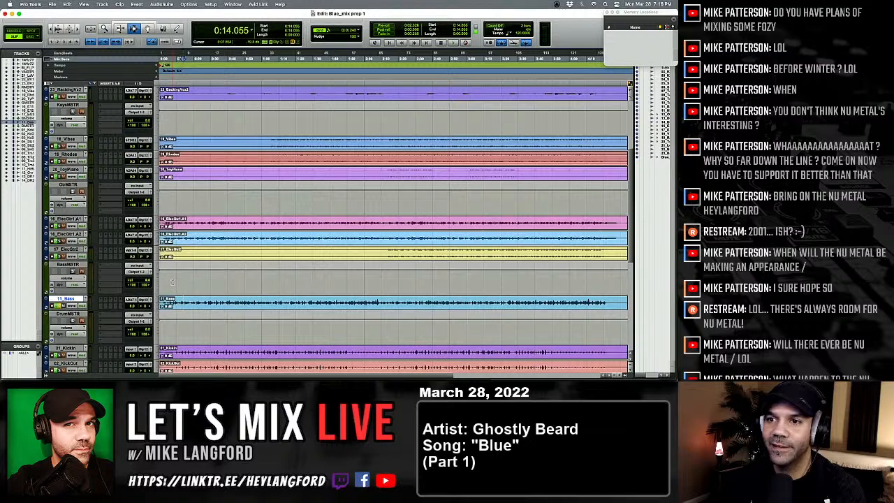
{"action": "scroll", "coordinate": [171, 280], "scroll_direction": "up", "scroll_amount": 2}
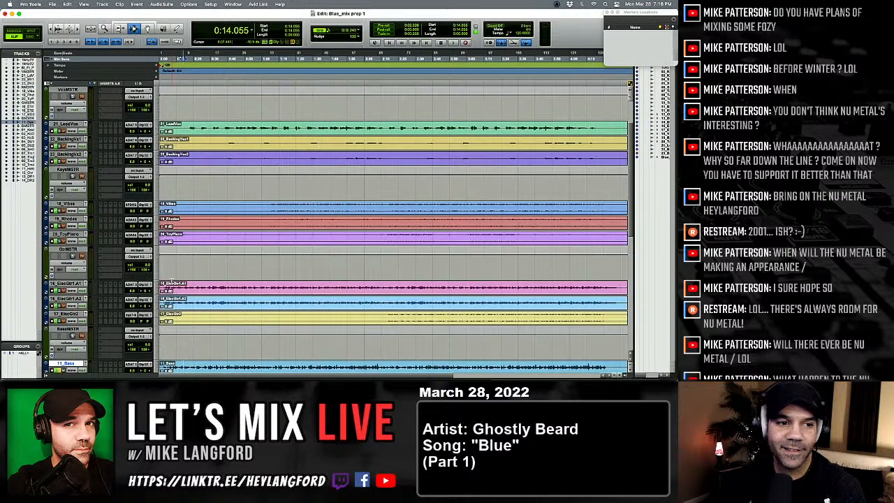
Increase the track height of 11_Bass and of the three electric guitar tracks.
{"action": "scroll", "coordinate": [171, 281], "scroll_direction": "up", "scroll_amount": 2}
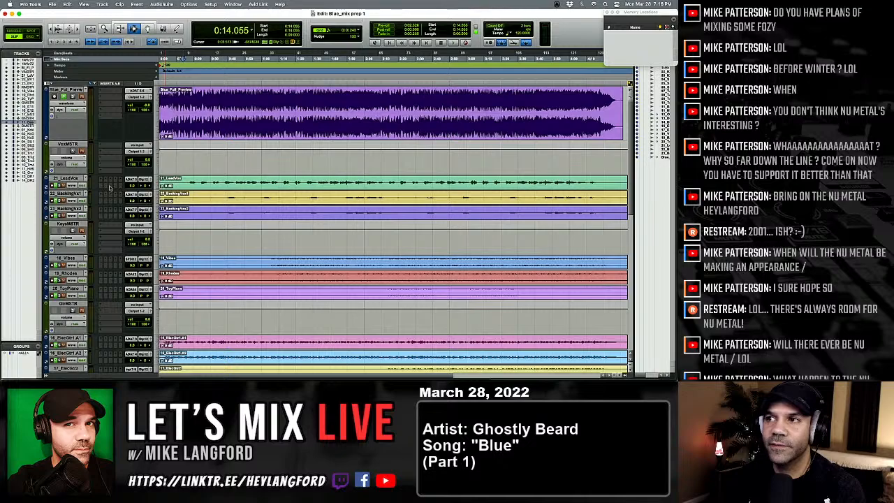
{"action": "scroll", "coordinate": [115, 246], "scroll_direction": "down", "scroll_amount": 15}
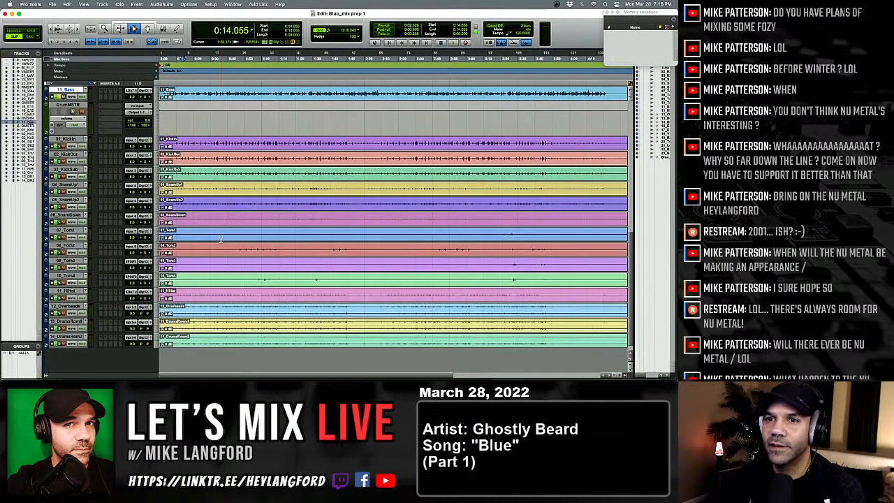
{"action": "scroll", "coordinate": [115, 245], "scroll_direction": "up", "scroll_amount": 5}
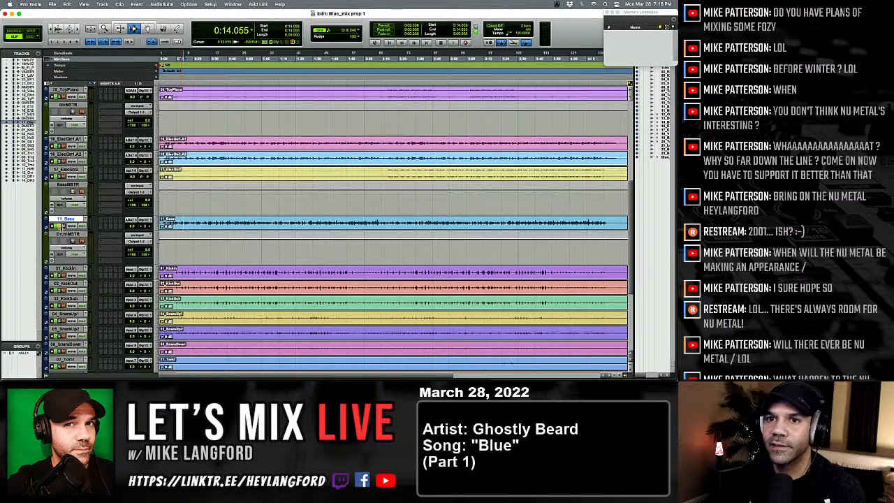
{"action": "left_click_drag", "start_coordinate": [62, 228], "coordinate": [61, 249]}
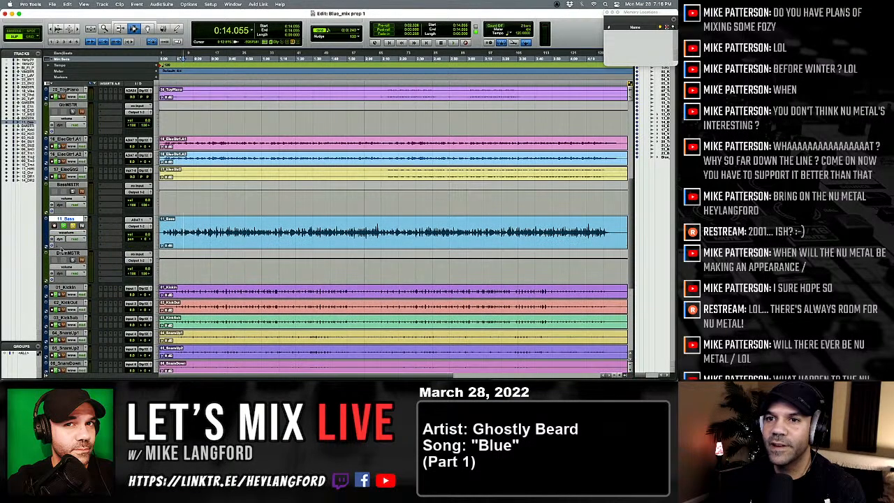
{"action": "scroll", "coordinate": [128, 241], "scroll_direction": "up", "scroll_amount": 3}
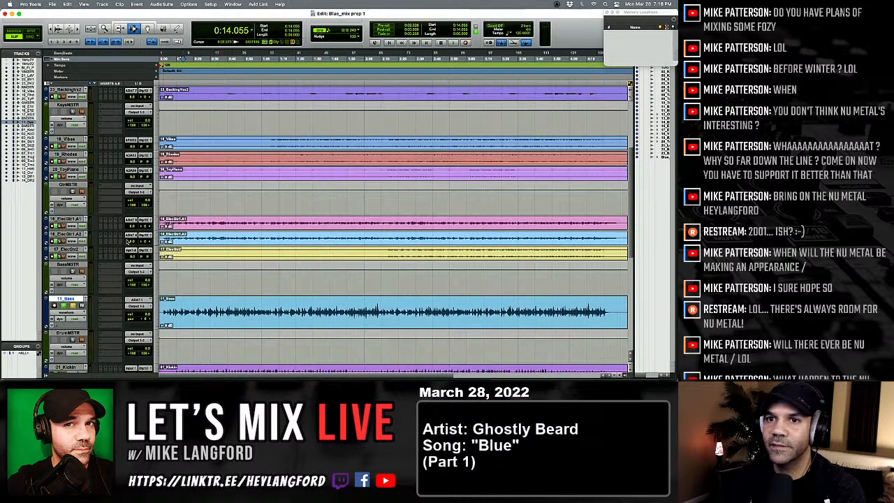
{"action": "mouse_move", "coordinate": [73, 250]}
{"action": "left_mouse_down"}
{"action": "mouse_move", "coordinate": [63, 220]}
{"action": "mouse_move", "coordinate": [68, 242]}
{"action": "left_mouse_up"}
Increase the track height of 18_Vibes, 19_Rhodes and 20_ToyPiano together.
{"action": "scroll", "coordinate": [69, 231], "scroll_direction": "up", "scroll_amount": 3}
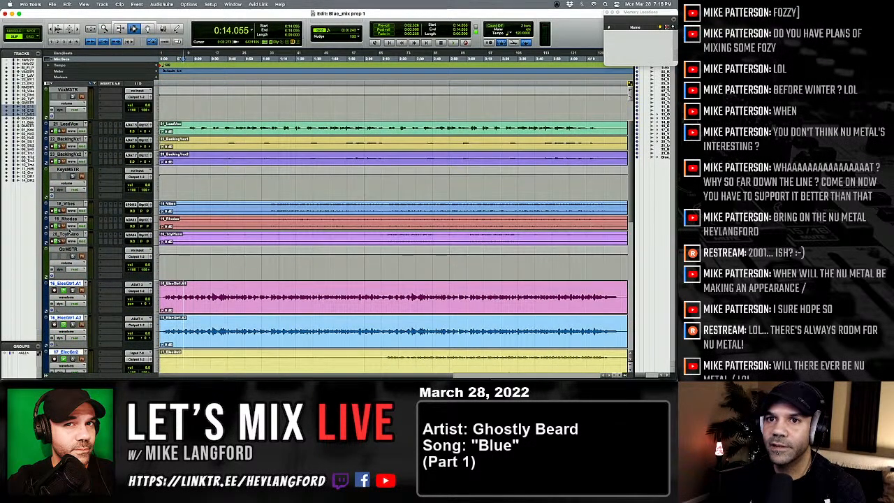
{"action": "left_click", "coordinate": [68, 234]}
{"action": "left_click", "coordinate": [66, 204], "text": "shift"}
{"action": "left_click_drag", "start_coordinate": [65, 217], "coordinate": [65, 230]}
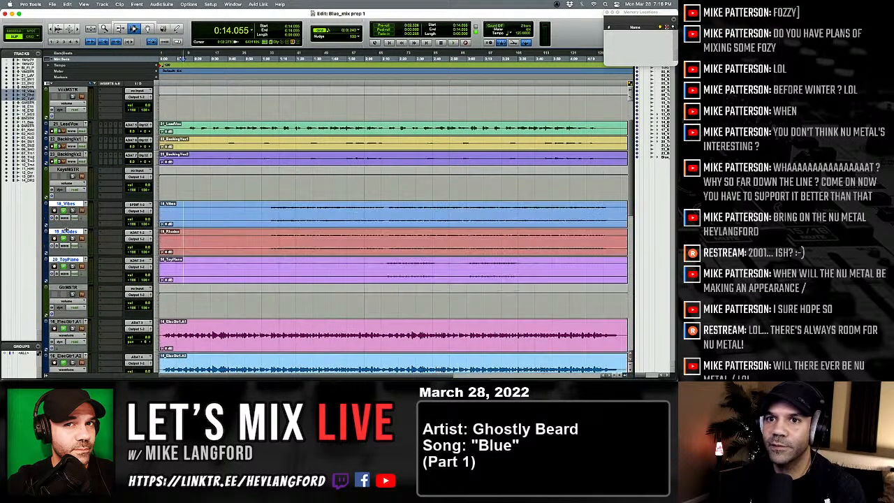
In the mixer, route the outputs of all drum tracks from 01_KickIn through 14_DrumsRoom2 to Bus 1-2 (Stereo).
{"action": "scroll", "coordinate": [66, 229], "scroll_direction": "down", "scroll_amount": 6}
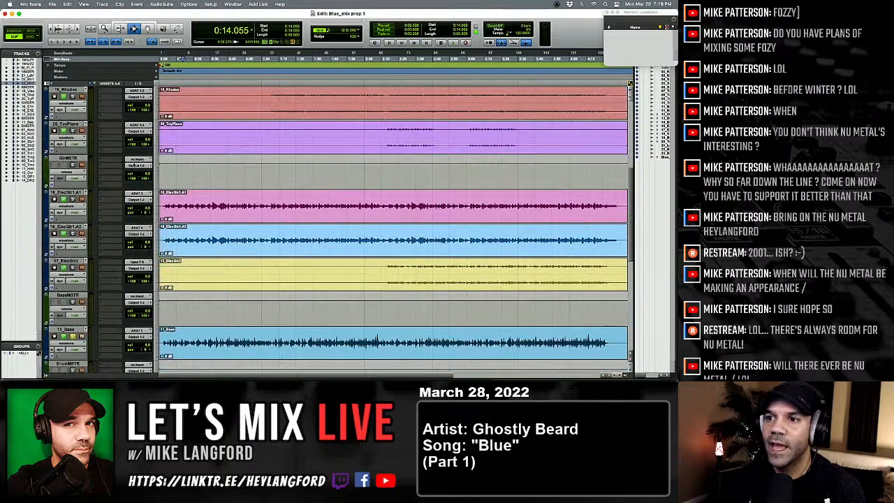
{"action": "scroll", "coordinate": [66, 230], "scroll_direction": "down", "scroll_amount": 12}
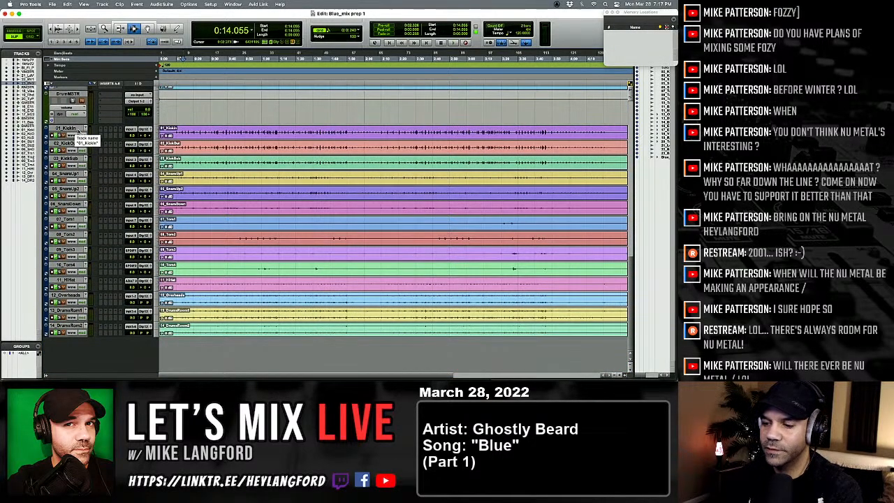
{"action": "key", "text": "super+equal"}
{"action": "scroll", "coordinate": [317, 270], "scroll_direction": "right", "scroll_amount": 5}
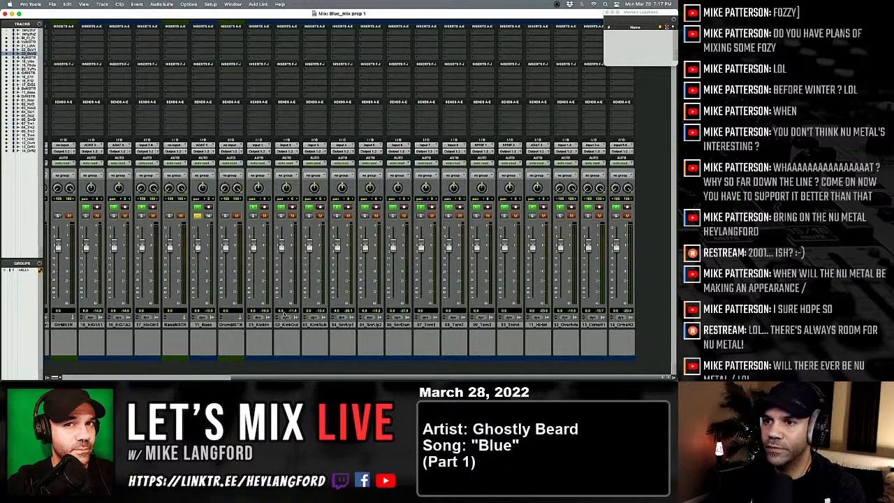
{"action": "left_click", "coordinate": [262, 324]}
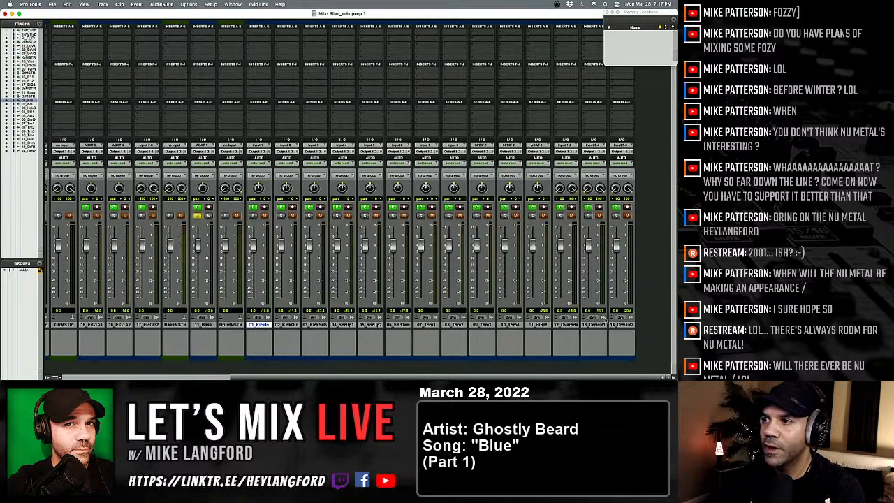
{"action": "left_click", "coordinate": [627, 325], "text": "shift"}
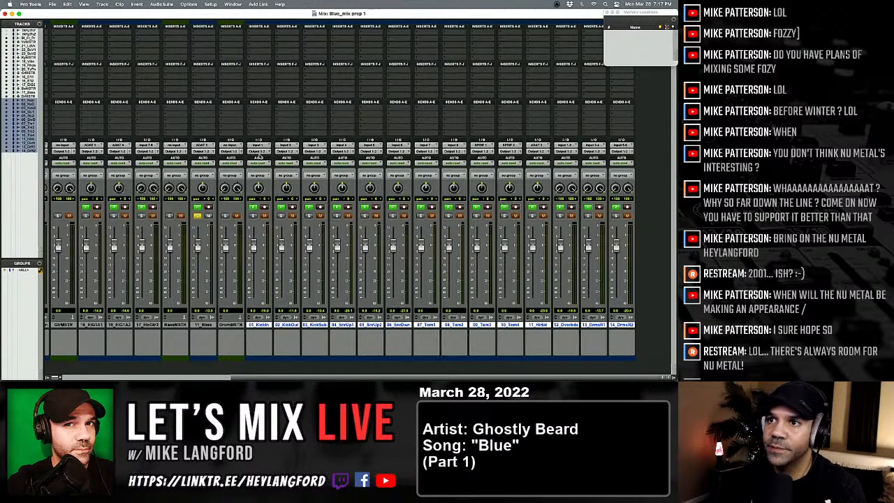
{"action": "left_click", "coordinate": [258, 152]}
{"action": "mouse_move", "coordinate": [262, 156]}
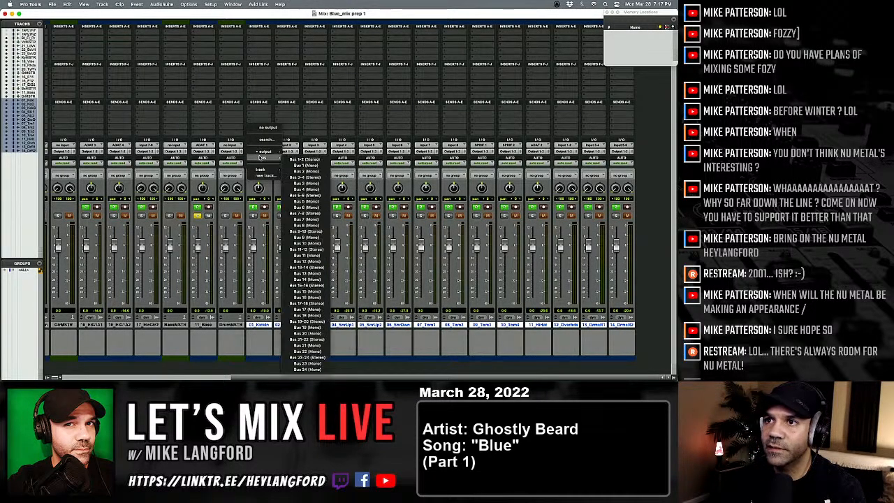
{"action": "left_click", "coordinate": [291, 158]}
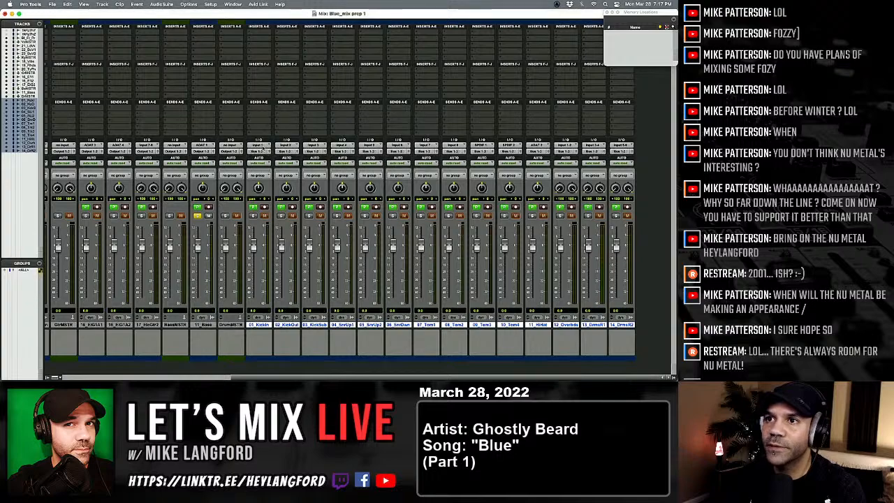
Set the input of the DrumMSTR aux to Bus 1-2 (Stereo).
{"action": "left_click", "coordinate": [239, 144]}
{"action": "mouse_move", "coordinate": [244, 151]}
{"action": "left_click", "coordinate": [280, 153]}
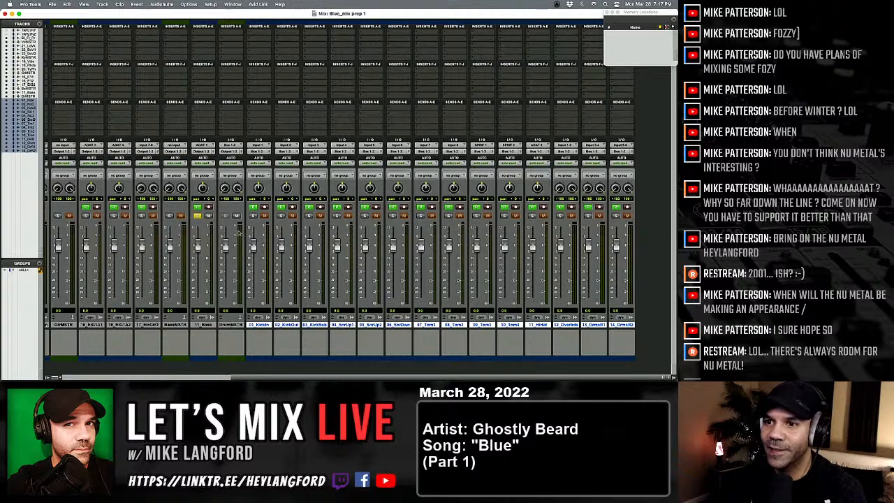
Route the output of 11_Bass to Bus 5-6 (Stereo) and set the BassMSTR aux input to the same bus.
{"action": "scroll", "coordinate": [238, 233], "scroll_direction": "left", "scroll_amount": 1}
{"action": "left_click", "coordinate": [207, 327]}
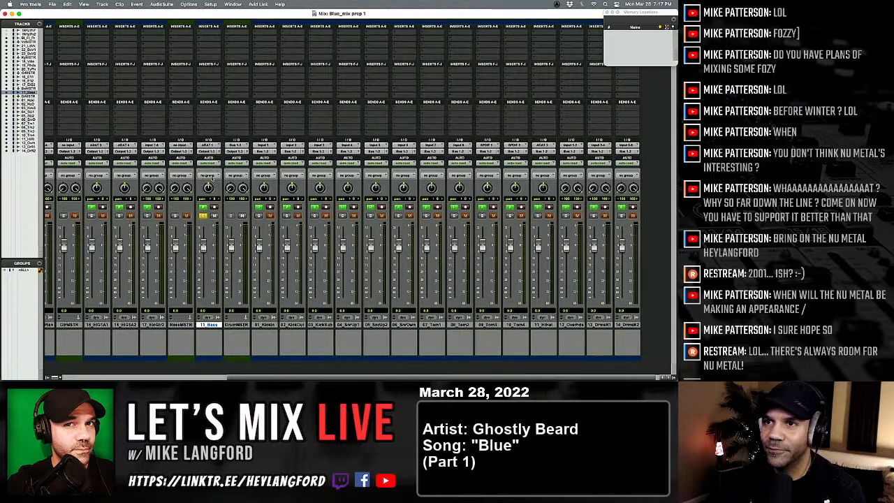
{"action": "left_click", "coordinate": [207, 152]}
{"action": "mouse_move", "coordinate": [210, 157]}
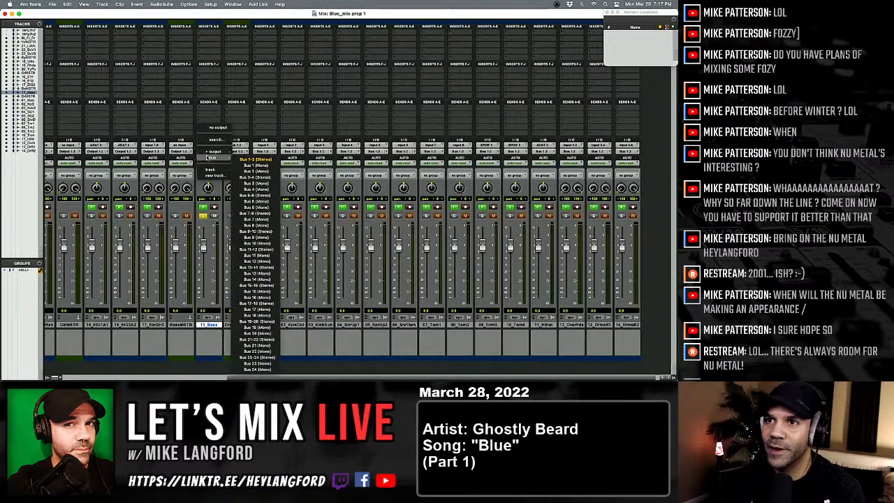
{"action": "left_click", "coordinate": [255, 194]}
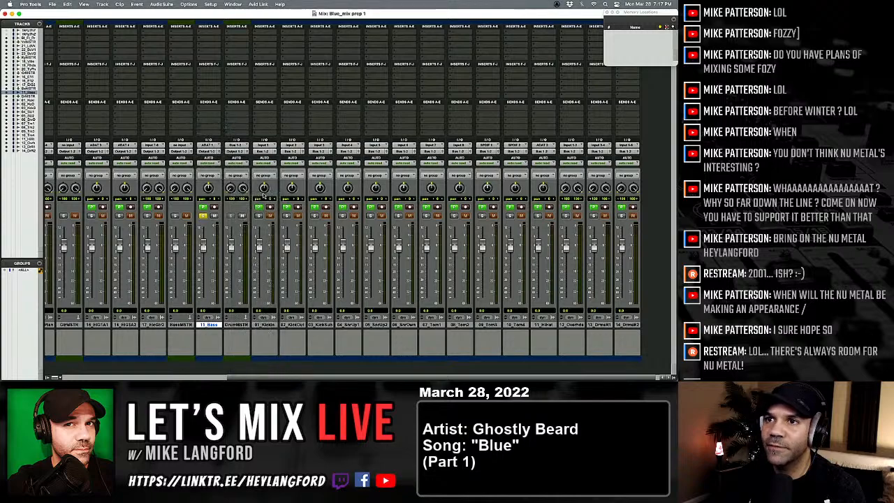
{"action": "left_click", "coordinate": [180, 146]}
{"action": "mouse_move", "coordinate": [189, 152]}
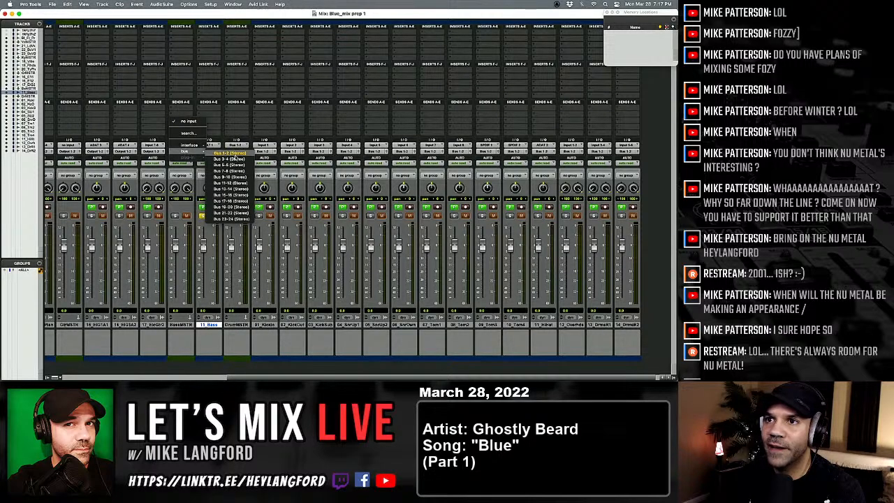
{"action": "left_click", "coordinate": [233, 165]}
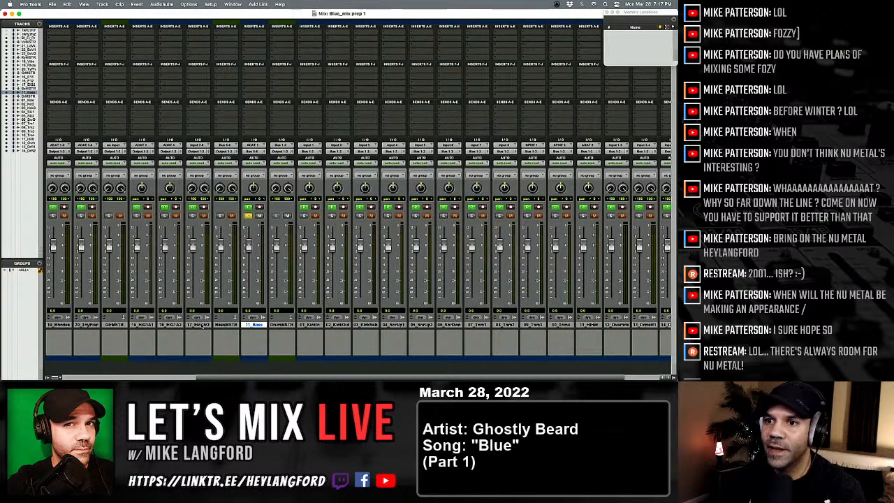
Route the outputs of the three electric guitar tracks to Bus 3-4 (Stereo).
{"action": "left_click", "coordinate": [148, 324], "text": "shift"}
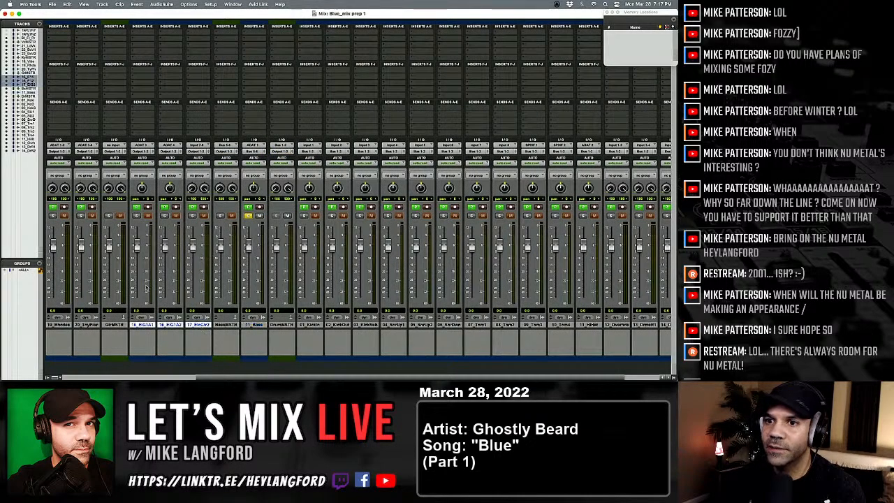
{"action": "left_click", "coordinate": [142, 152]}
{"action": "mouse_move", "coordinate": [146, 157]}
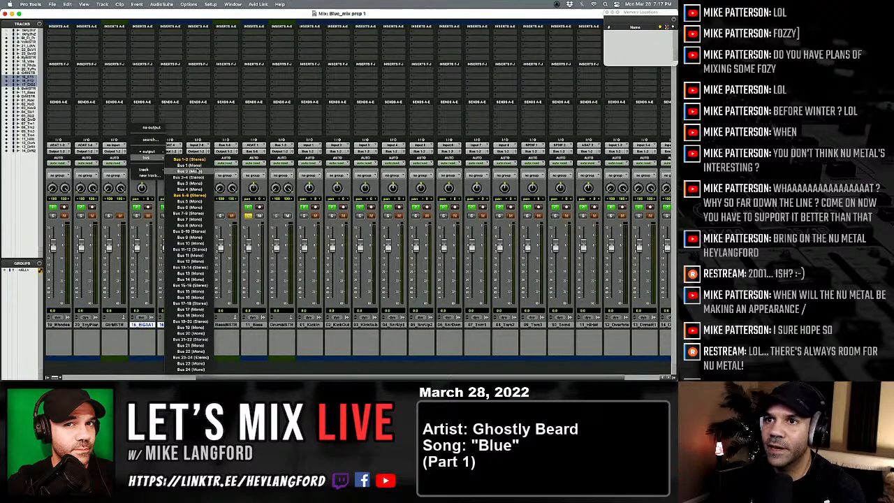
{"action": "left_click", "coordinate": [199, 178]}
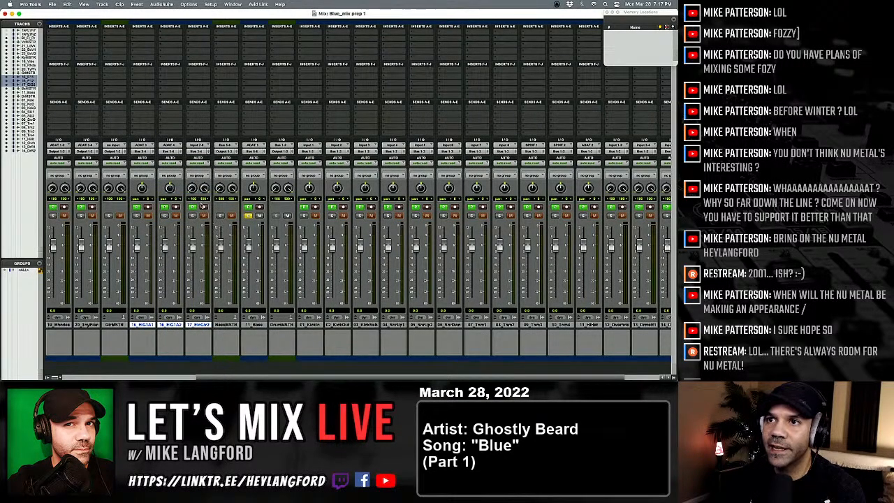
Route the outputs of 18_Vibes, 19_Rhodes and 20_ToyPiano to Bus 17-18 (Stereo) and set the KeysMSTR aux input to that bus.
{"action": "scroll", "coordinate": [202, 206], "scroll_direction": "left", "scroll_amount": 2}
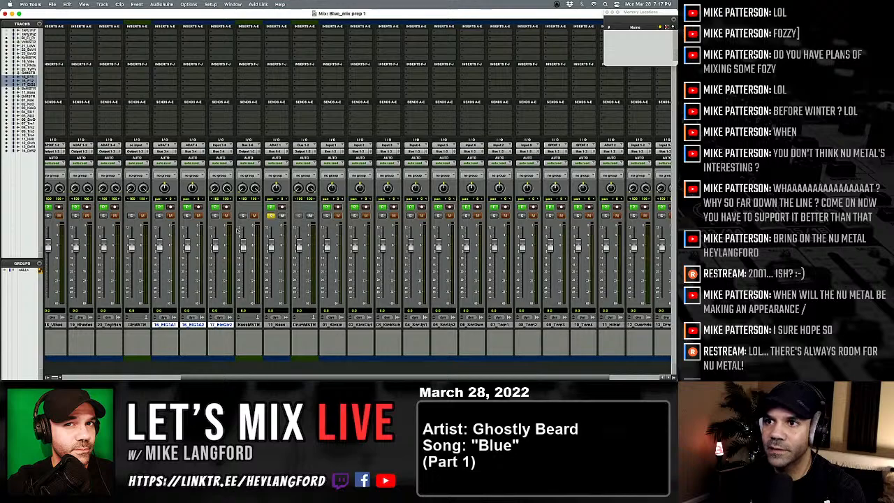
{"action": "scroll", "coordinate": [237, 230], "scroll_direction": "left", "scroll_amount": 3}
{"action": "left_click", "coordinate": [177, 325]}
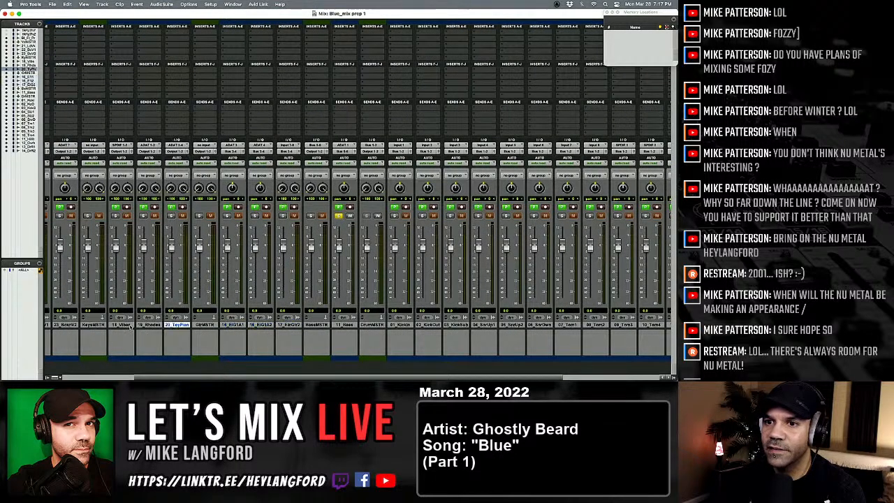
{"action": "left_click", "coordinate": [126, 325], "text": "shift"}
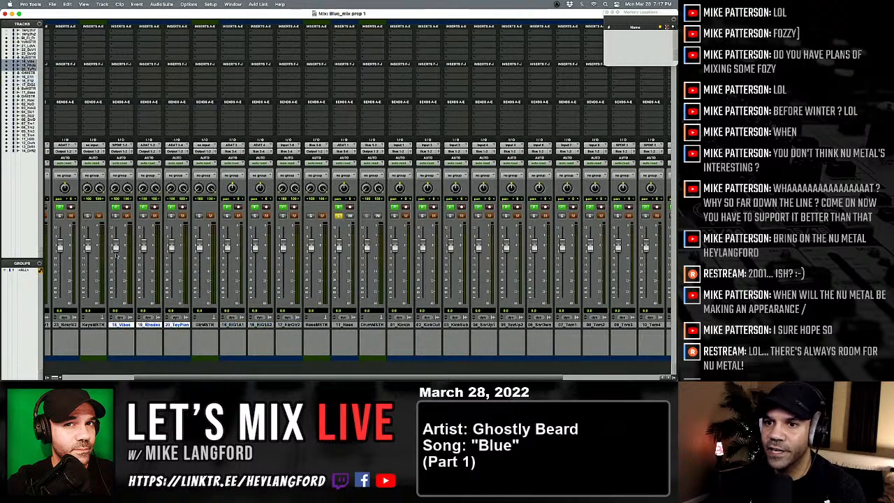
{"action": "left_click", "coordinate": [126, 151]}
{"action": "mouse_move", "coordinate": [136, 158]}
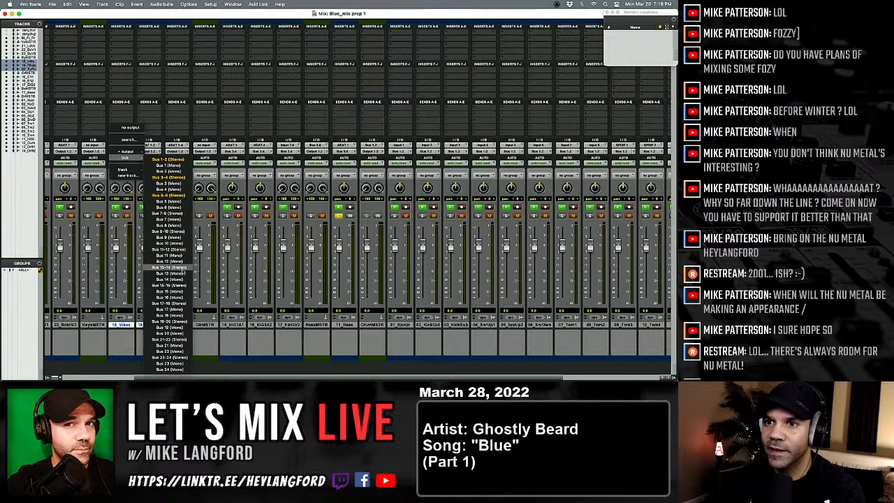
{"action": "left_click", "coordinate": [181, 303]}
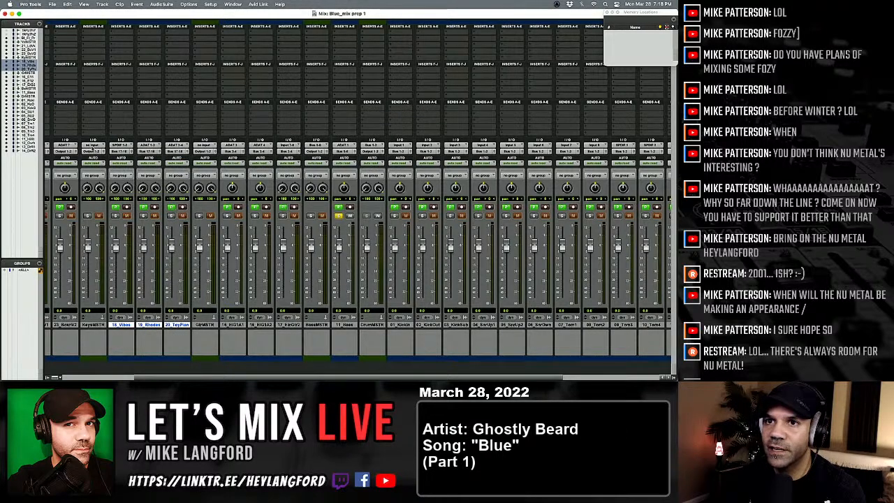
{"action": "left_click", "coordinate": [92, 145]}
{"action": "mouse_move", "coordinate": [97, 151]}
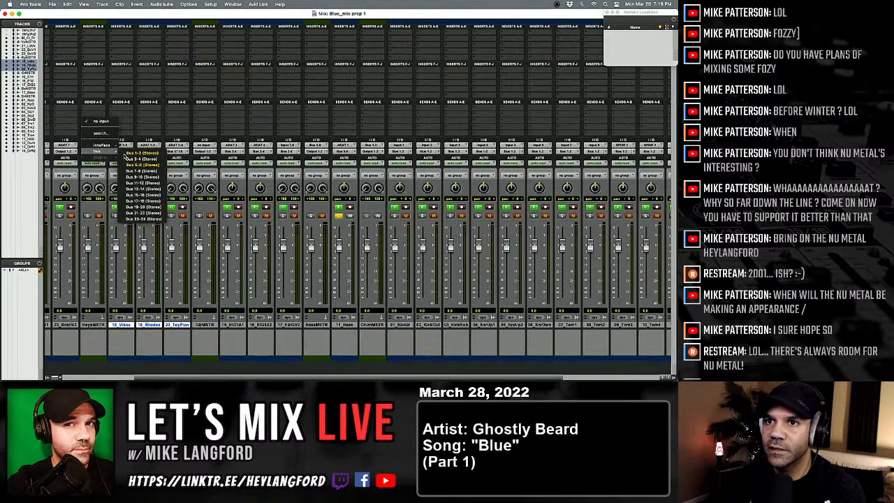
{"action": "left_click", "coordinate": [141, 200]}
Route the outputs of the lead and two backing vocal tracks to Bus 7-8 (Stereo) and set the VoxMSTR aux input to that bus.
{"action": "scroll", "coordinate": [153, 222], "scroll_direction": "left", "scroll_amount": 3}
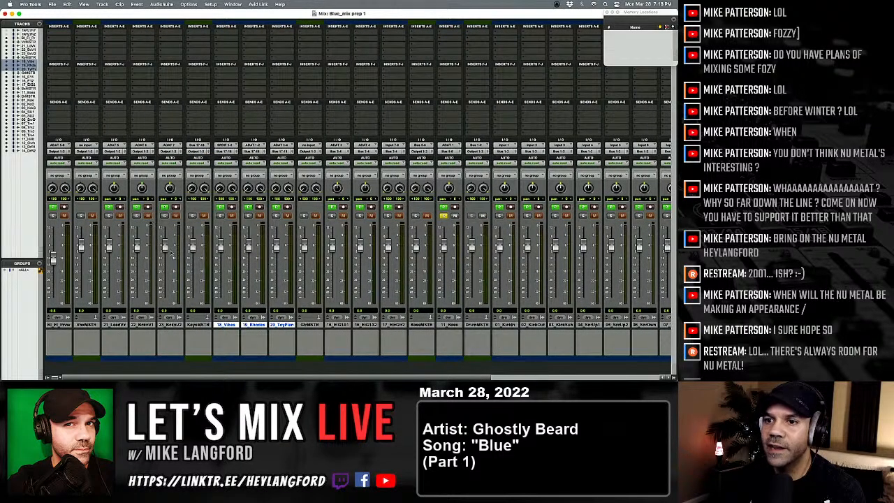
{"action": "left_click", "coordinate": [169, 326]}
{"action": "left_click", "coordinate": [119, 327], "text": "shift"}
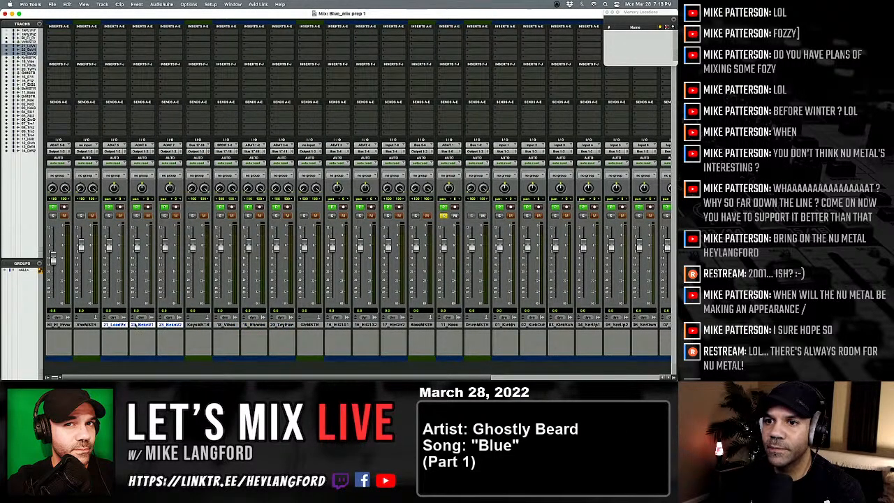
{"action": "left_click", "coordinate": [115, 151]}
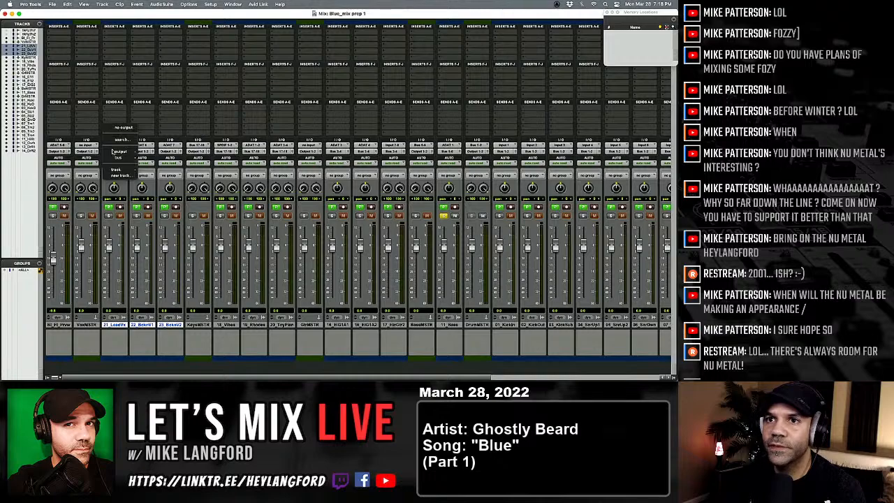
{"action": "mouse_move", "coordinate": [126, 157]}
{"action": "left_click", "coordinate": [166, 213], "text": "alt+shift"}
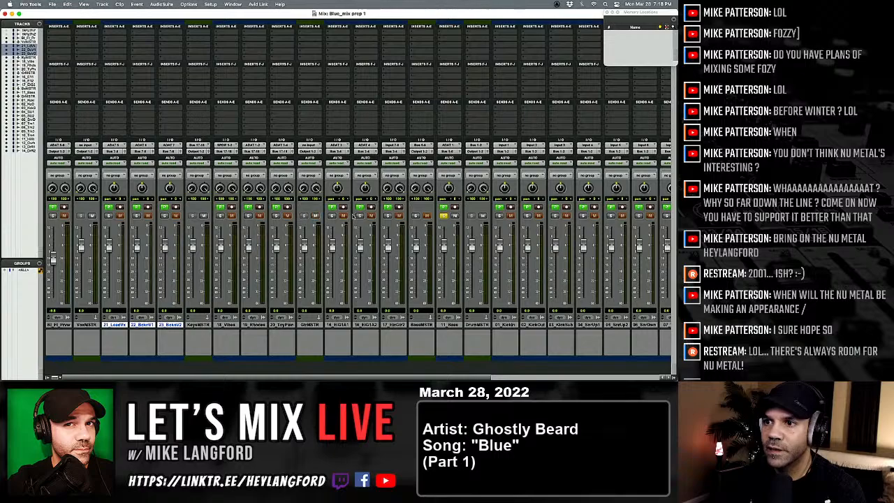
Play the session and check the levels across the bass, guitar and drum channels.
{"action": "scroll", "coordinate": [505, 245], "scroll_direction": "right", "scroll_amount": 5}
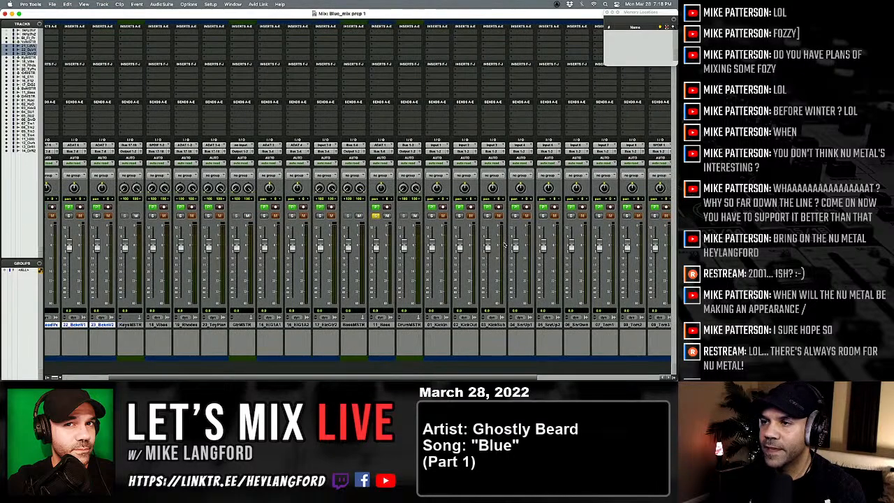
{"action": "key", "text": "space"}
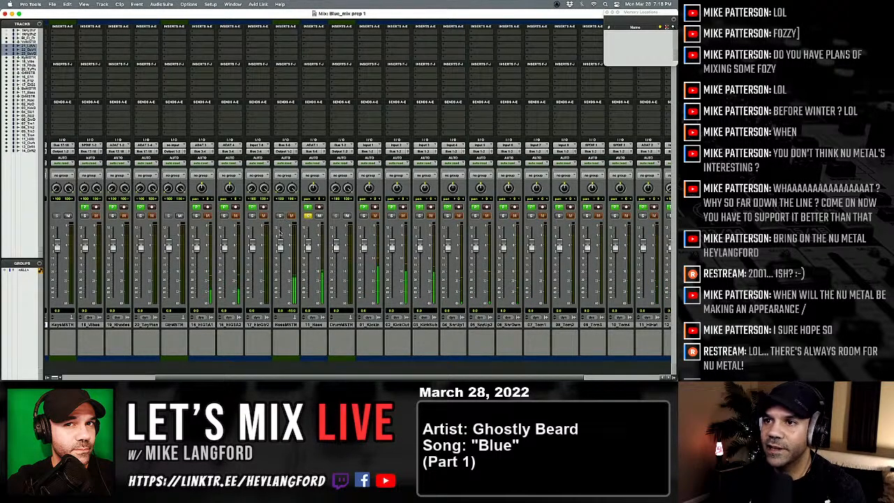
{"action": "scroll", "coordinate": [307, 256], "scroll_direction": "right", "scroll_amount": 5}
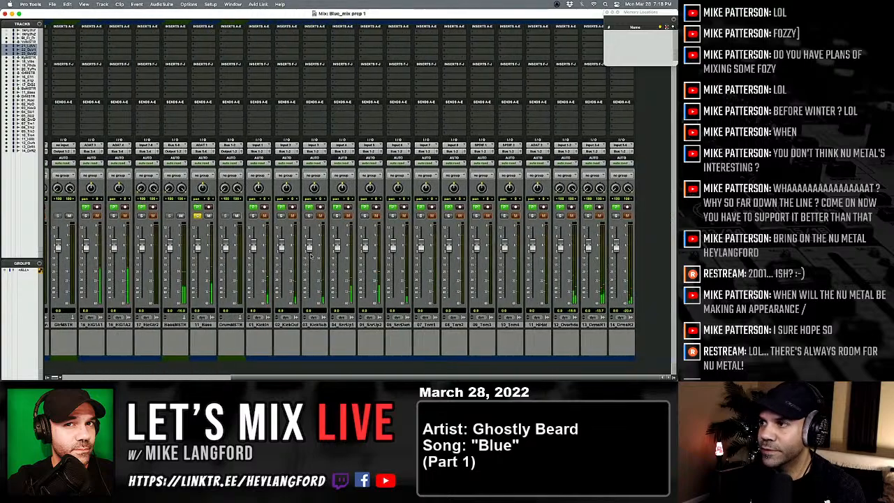
Group the drum tracks from 01_KickIn through 14_DrumsRoom2 under the name ALL_Drums.
{"action": "left_click", "coordinate": [260, 325]}
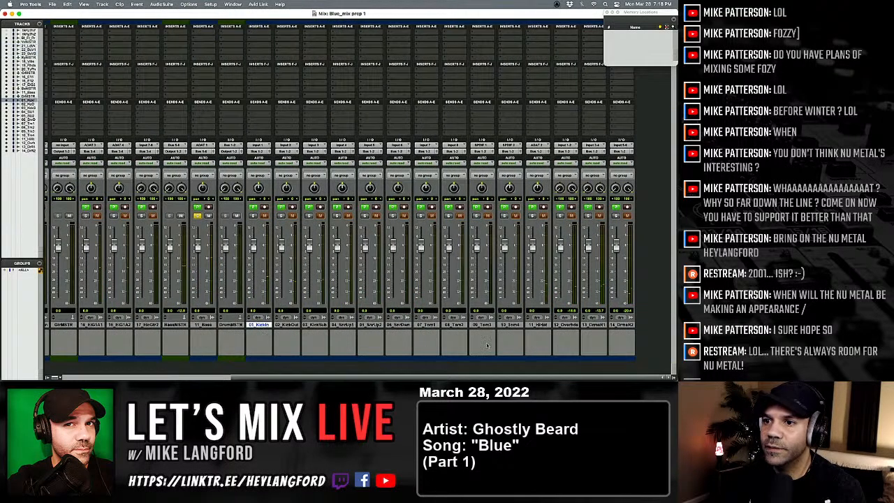
{"action": "left_click", "coordinate": [621, 326], "text": "shift"}
{"action": "key", "text": "super+g"}
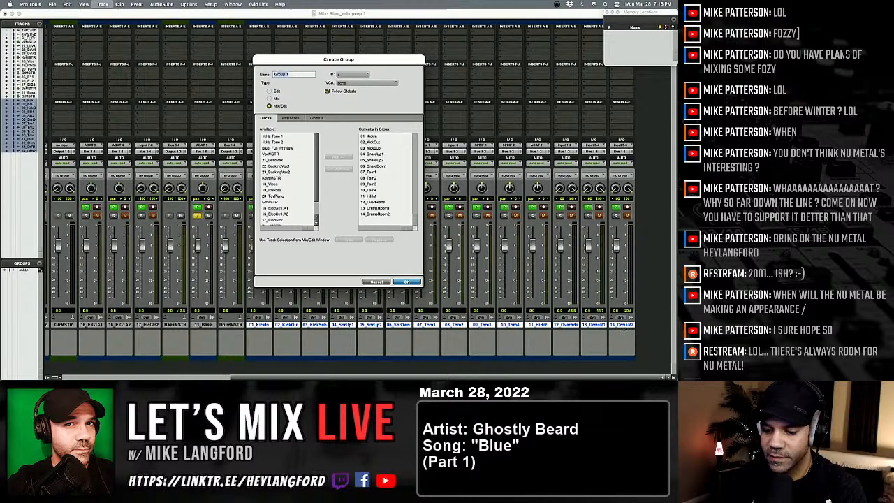
{"action": "type", "text": "ALL_Drums"}
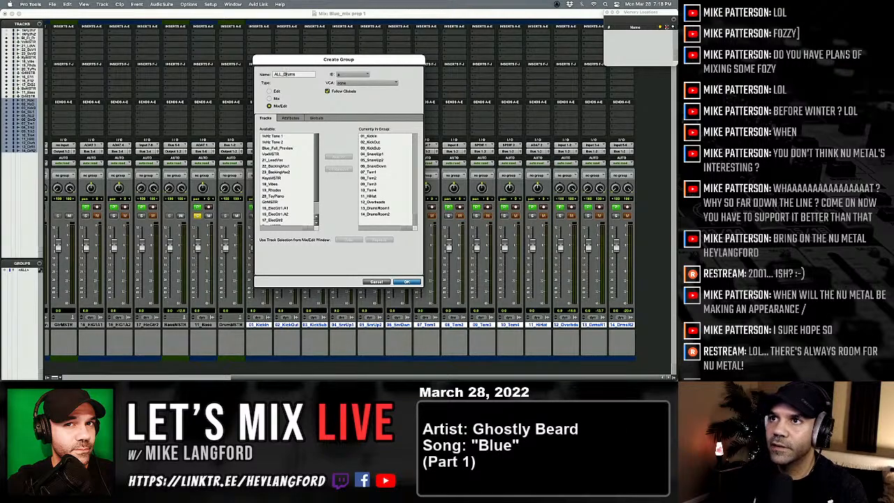
{"action": "key", "text": "Return"}
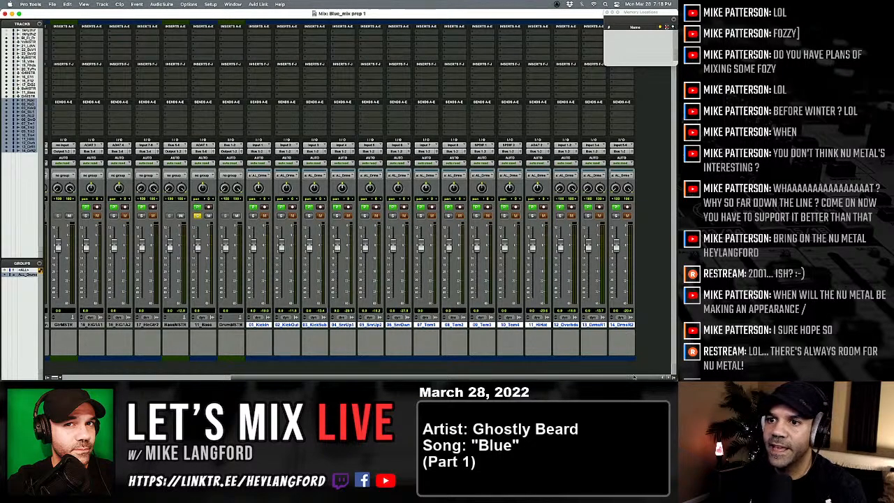
Group the three electric guitar tracks under the name ALL_Gtr.
{"action": "left_click_drag", "start_coordinate": [478, 377], "coordinate": [424, 376]}
{"action": "left_click", "coordinate": [180, 325]}
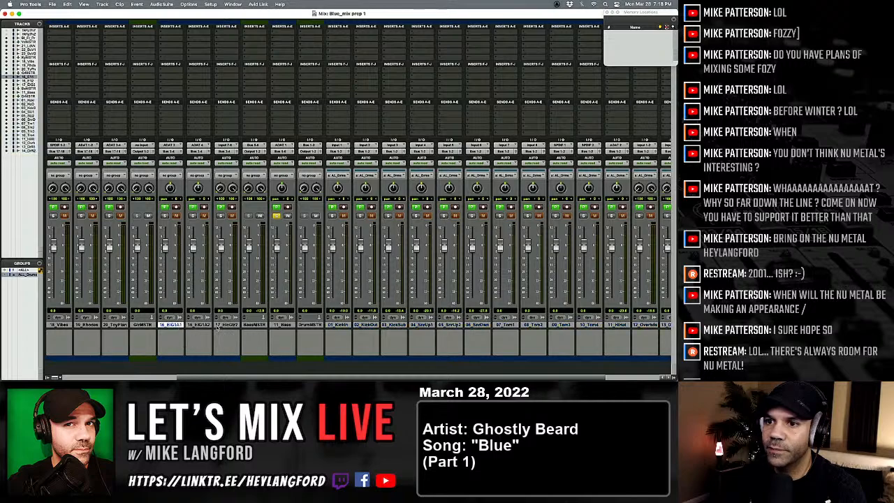
{"action": "left_click", "coordinate": [218, 326], "text": "shift"}
{"action": "key", "text": "super+g"}
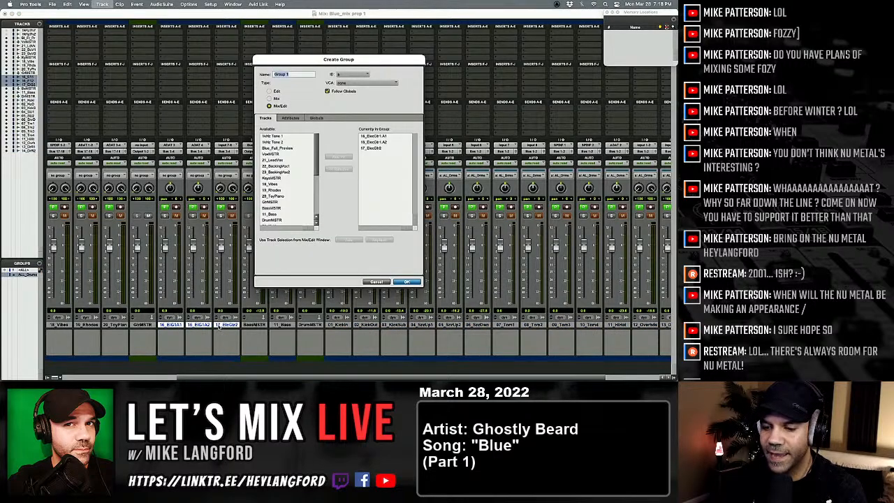
{"action": "type", "text": "ALL_"}
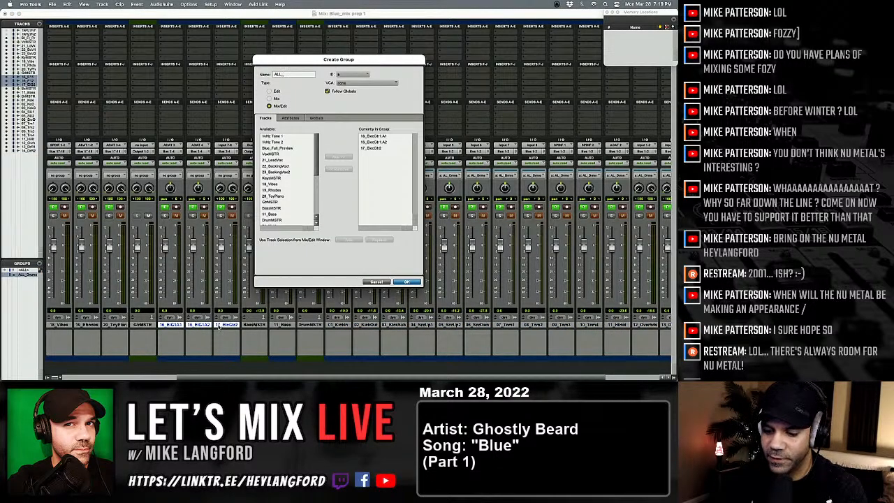
{"action": "type", "text": "Gtr"}
{"action": "key", "text": "Return"}
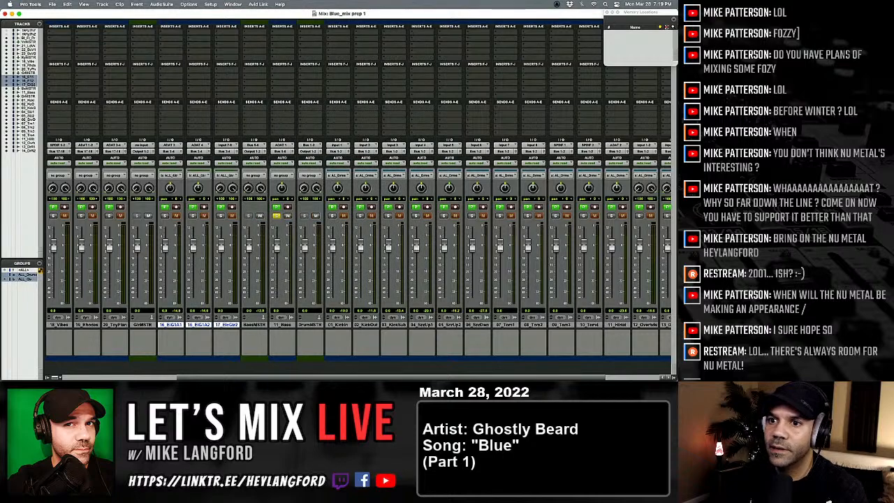
Group 18_Vibes, 19_Rhodes and 20_ToyPiano under the name ALL_Keys.
{"action": "scroll", "coordinate": [215, 329], "scroll_direction": "left", "scroll_amount": 2}
{"action": "left_click", "coordinate": [170, 325]}
{"action": "left_click", "coordinate": [119, 325], "text": "shift"}
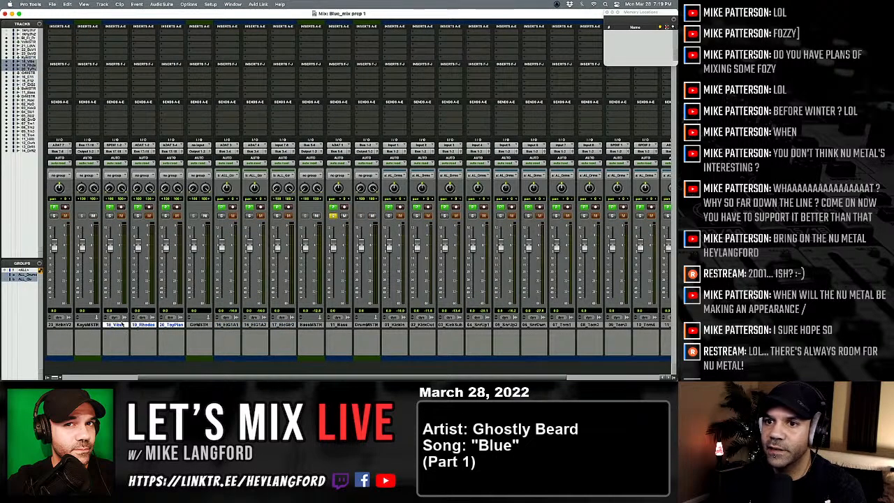
{"action": "key", "text": "super+g"}
{"action": "type", "text": "ALL_Keys"}
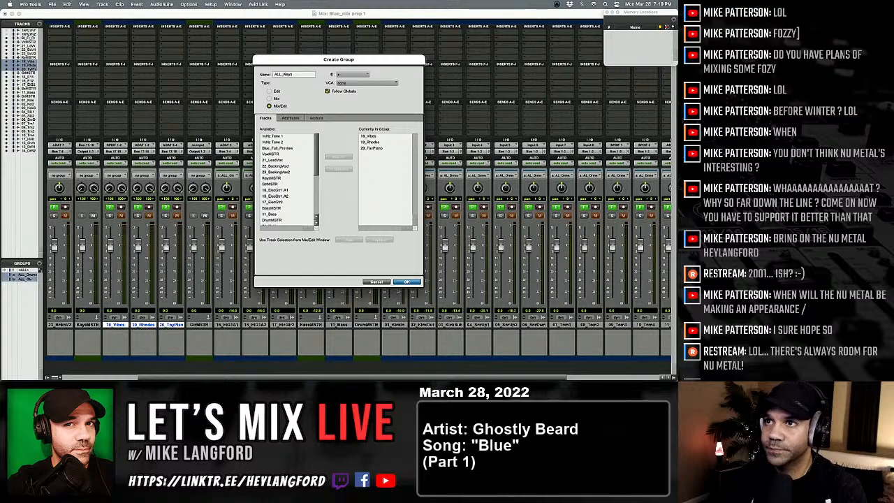
{"action": "key", "text": "Return"}
Group the lead vocal and two backing vocal tracks under the name ALL_Vox.
{"action": "scroll", "coordinate": [359, 210], "scroll_direction": "left", "scroll_amount": 4}
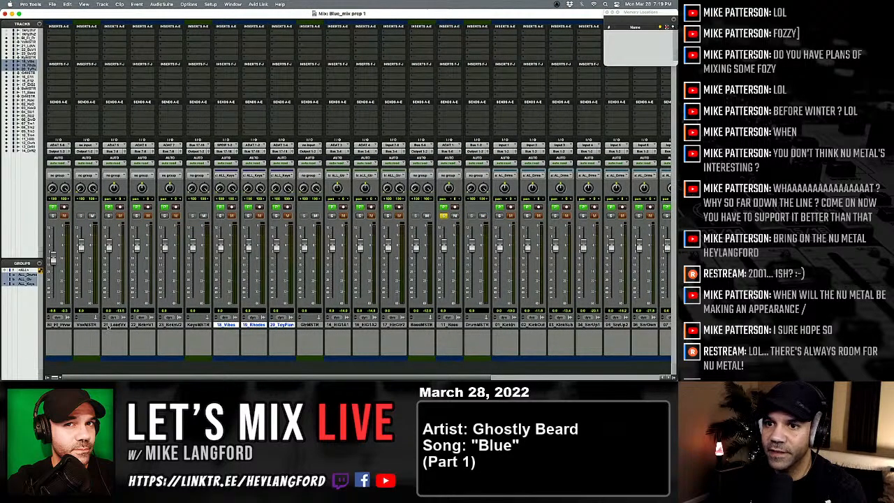
{"action": "left_click", "coordinate": [116, 325]}
{"action": "left_click", "coordinate": [170, 325], "text": "shift"}
{"action": "key", "text": "super+g"}
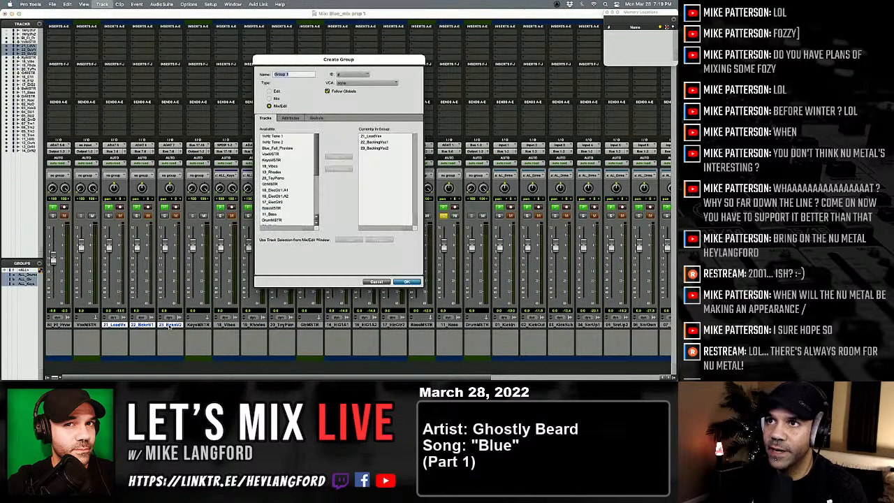
{"action": "type", "text": "ALL_"}
{"action": "type", "text": "Vo"}
{"action": "key", "text": "Return"}
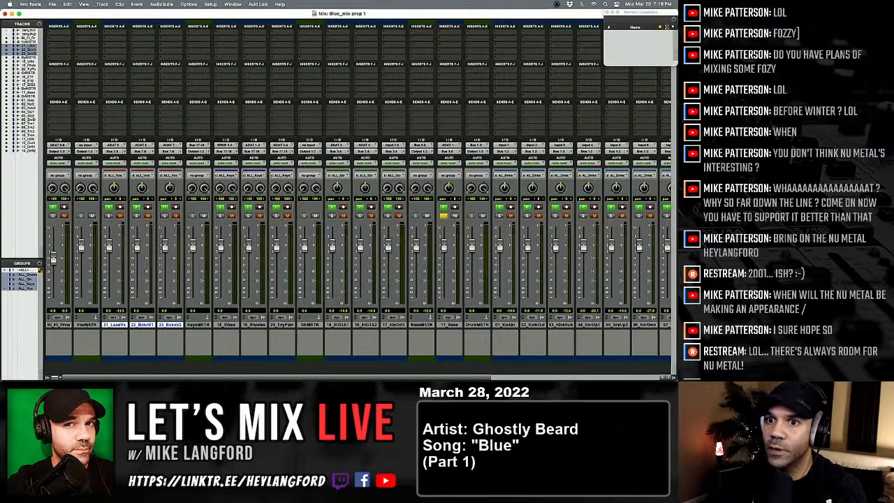
Add a stereo Master Fader track directly after the Blue_Full_Preview track.
{"action": "left_click", "coordinate": [65, 325]}
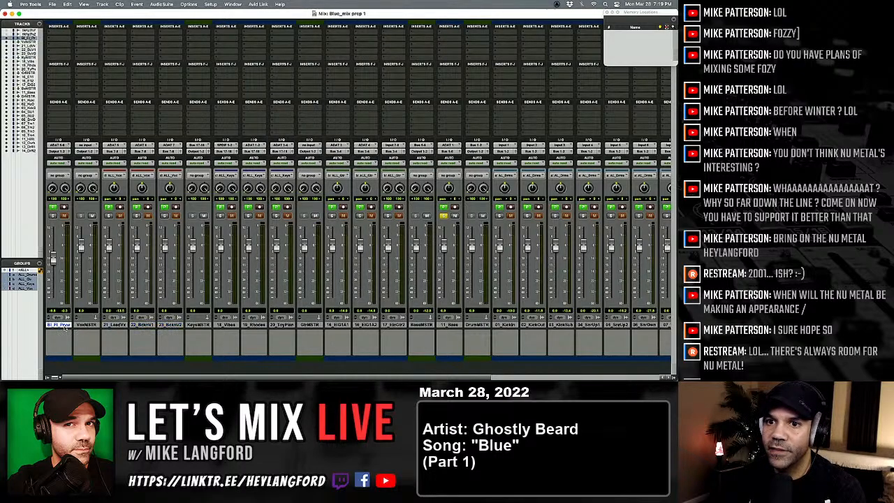
{"action": "key", "text": "super+equal"}
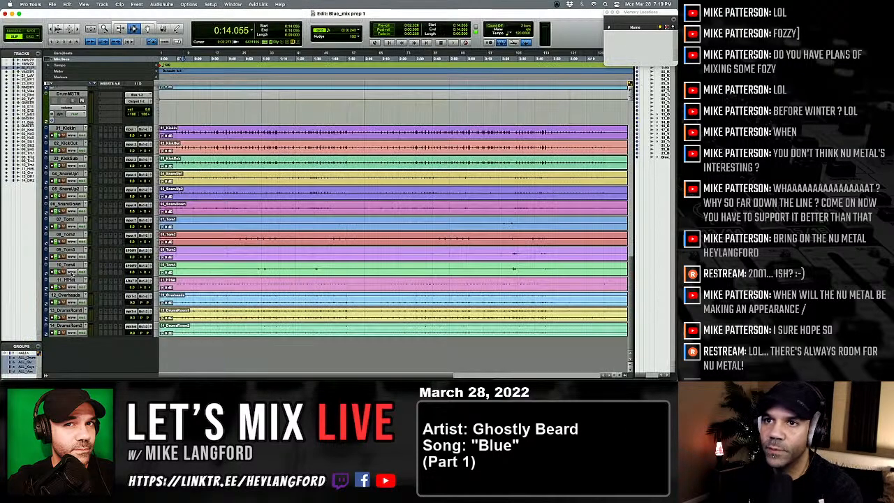
{"action": "key", "text": "super+equal"}
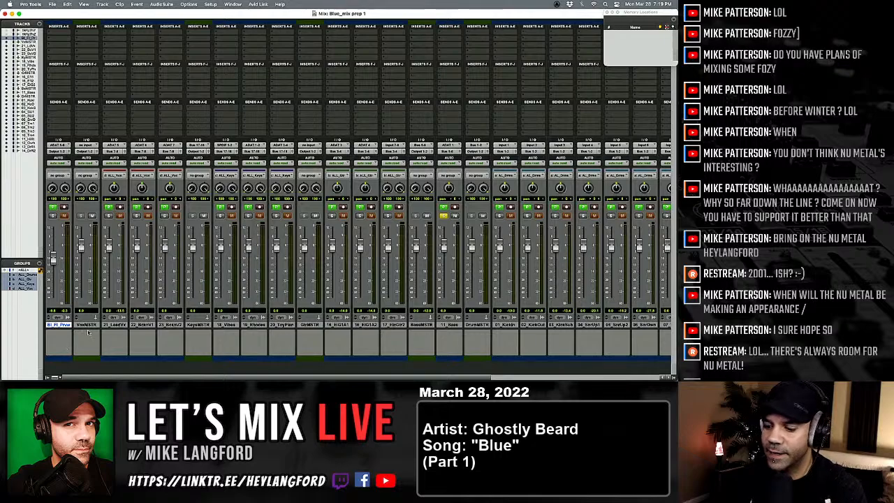
{"action": "key", "text": "super+equal"}
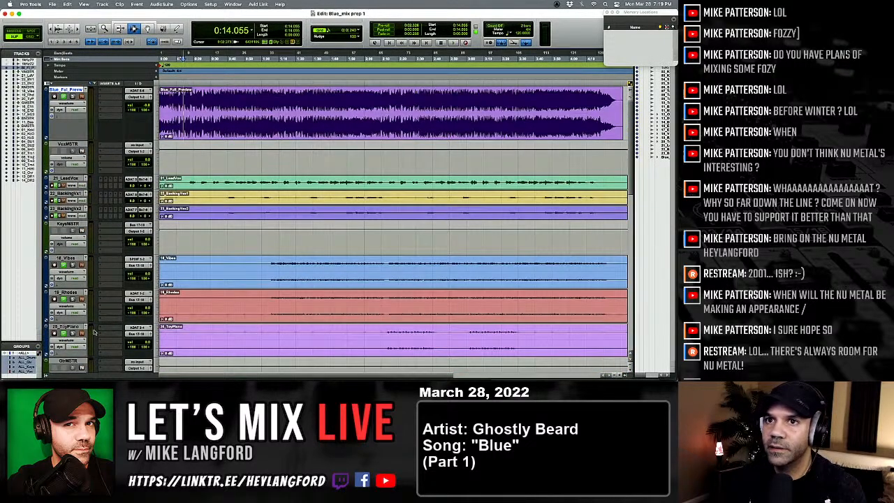
{"action": "key", "text": "super+shift+n"}
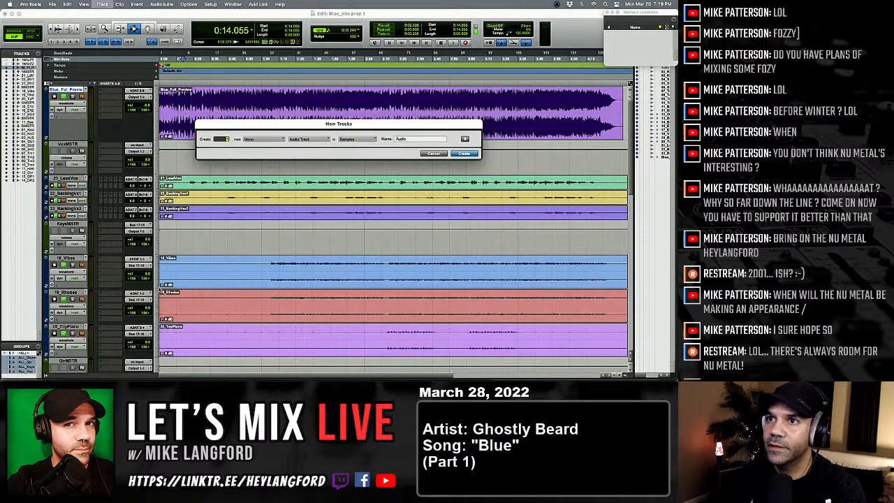
{"action": "left_click", "coordinate": [264, 139]}
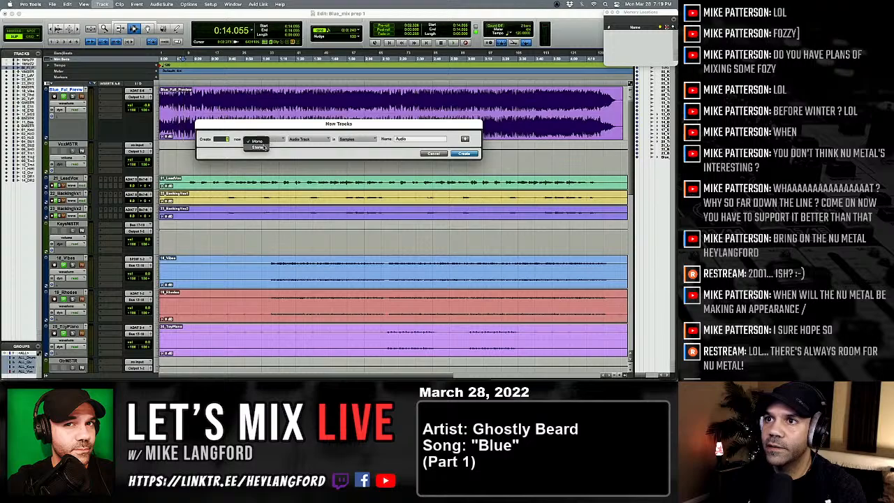
{"action": "left_click", "coordinate": [262, 145]}
{"action": "left_click", "coordinate": [310, 140]}
{"action": "left_click", "coordinate": [309, 151]}
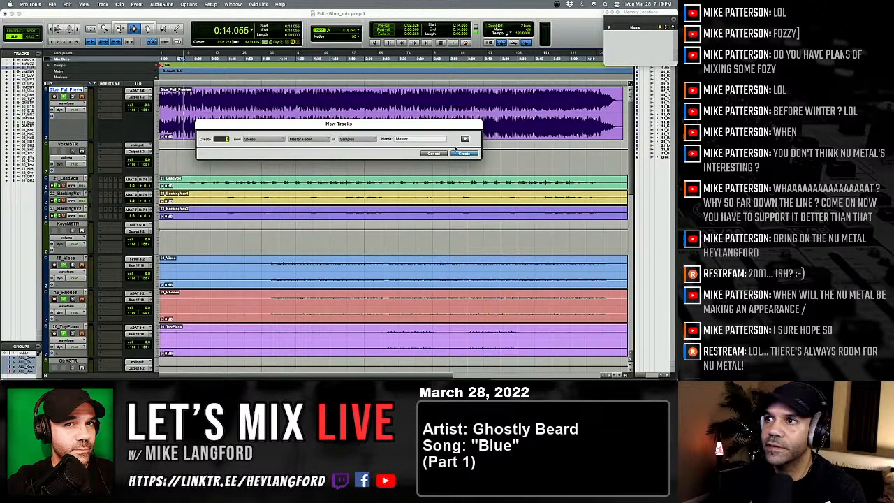
{"action": "left_click", "coordinate": [466, 154]}
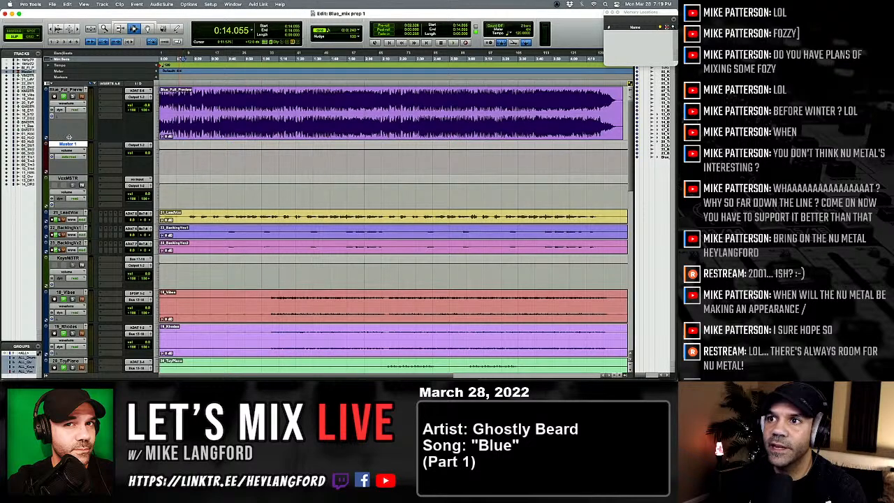
Reduce the height of the Blue_Full_Preview track and try smaller heights for the drum tracks.
{"action": "left_click_drag", "start_coordinate": [69, 140], "coordinate": [70, 105]}
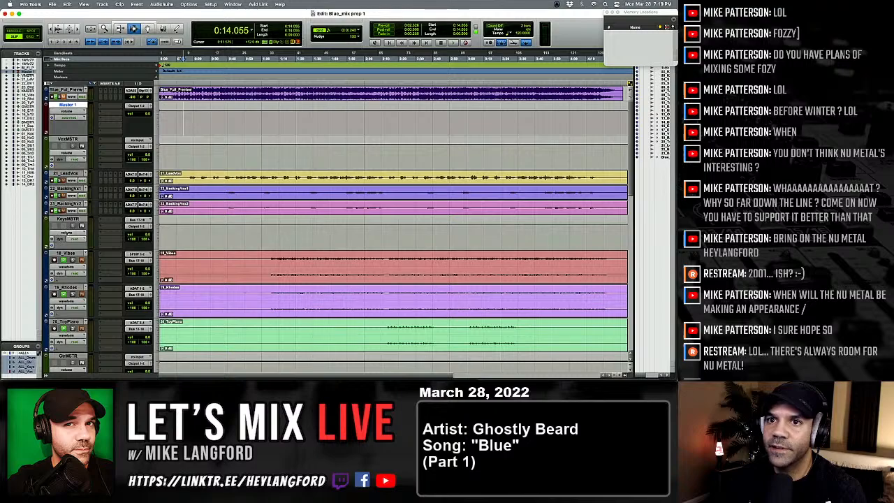
{"action": "scroll", "coordinate": [80, 227], "scroll_direction": "down", "scroll_amount": 10}
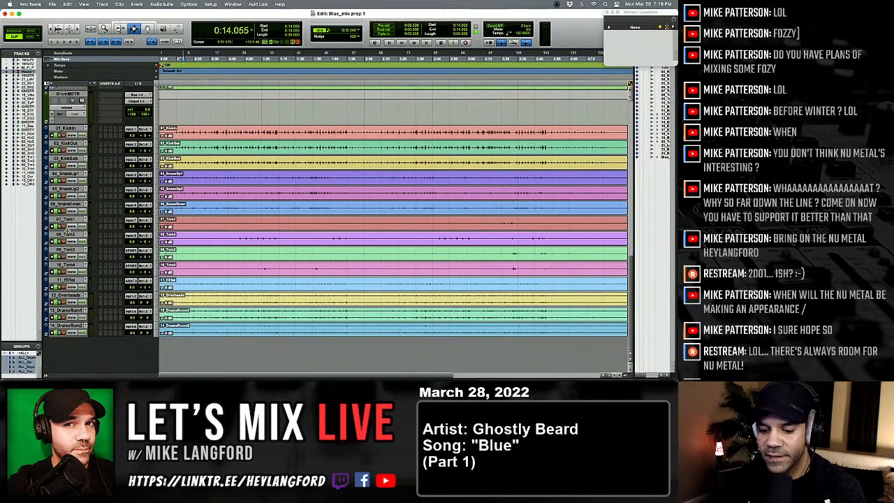
{"action": "left_click_drag", "start_coordinate": [67, 231], "coordinate": [68, 222]}
{"action": "scroll", "coordinate": [68, 224], "scroll_direction": "up", "scroll_amount": 3}
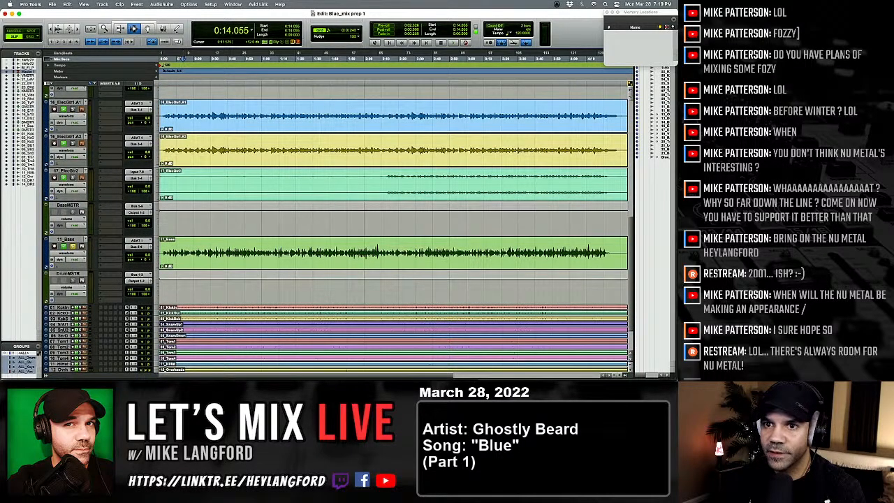
{"action": "key", "text": "ctrl+Up"}
{"action": "key", "text": "ctrl+Up"}
{"action": "key", "text": "ctrl+Up"}
{"action": "key", "text": "ctrl+Down"}
{"action": "key", "text": "ctrl+Down"}
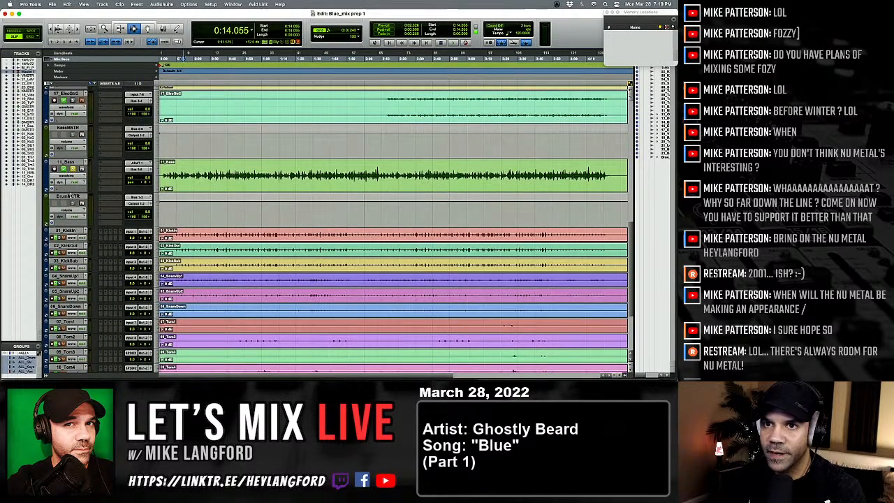
Select all tracks and shrink their heights so the whole session fits in the Edit window.
{"action": "left_click", "coordinate": [68, 231], "text": "alt"}
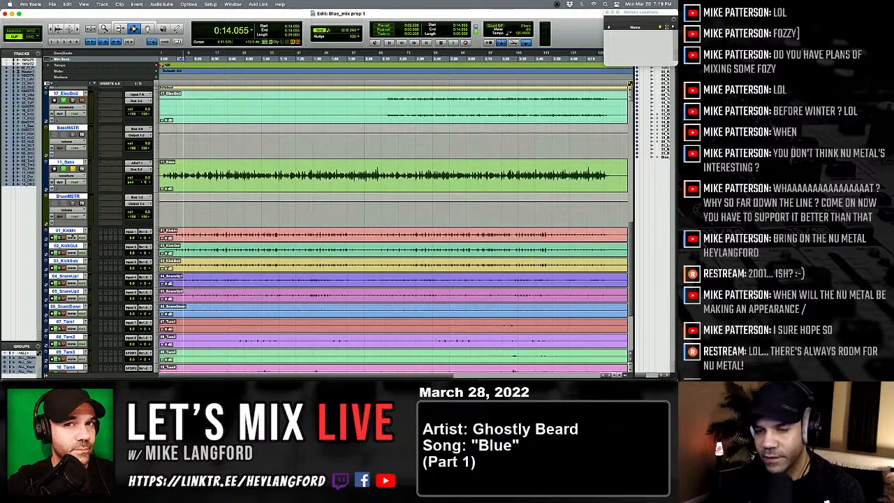
{"action": "key", "text": "ctrl+Up"}
{"action": "key", "text": "ctrl+Up"}
{"action": "key", "text": "ctrl+Down"}
{"action": "key", "text": "ctrl+Down"}
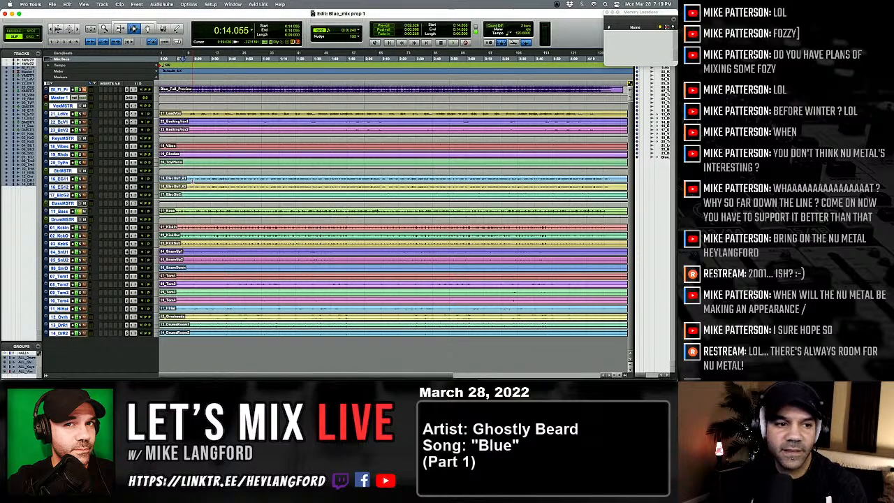
Play the session from the start and check the levels across the mixer, from the master fader to the drum channels.
{"action": "key", "text": "Return"}
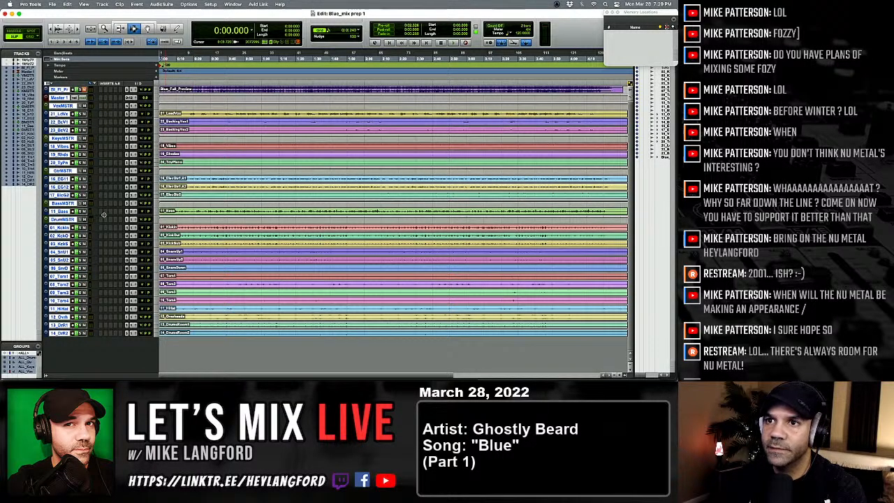
{"action": "key", "text": "super+equal"}
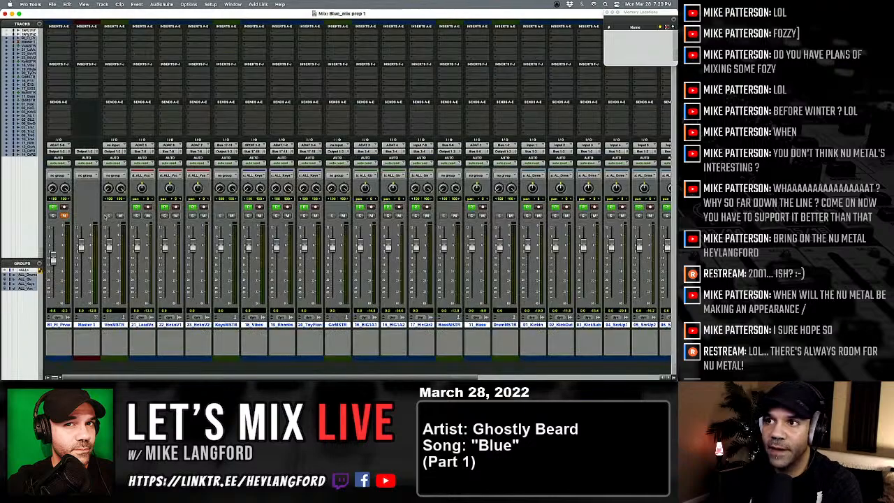
{"action": "key", "text": "super+equal"}
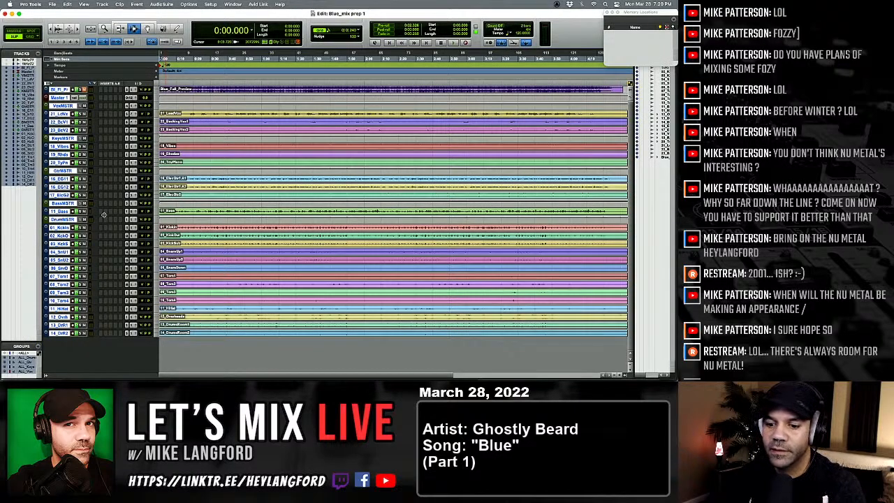
{"action": "key", "text": "super+equal"}
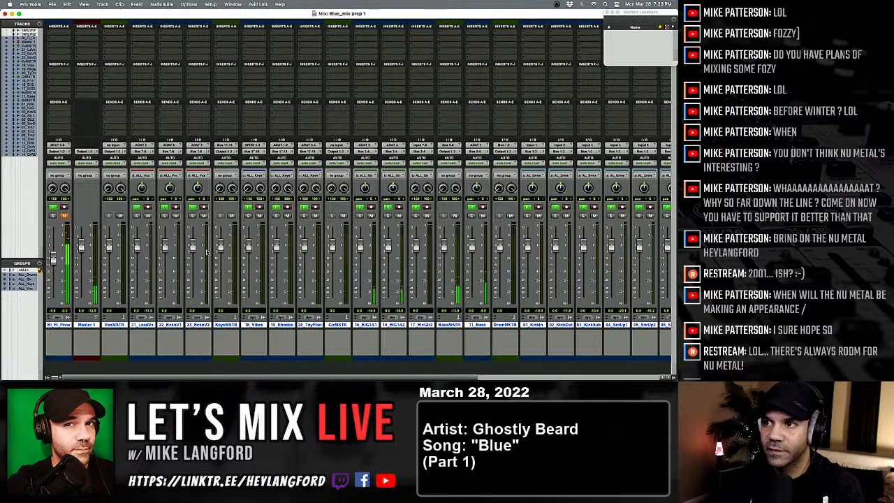
{"action": "scroll", "coordinate": [208, 249], "scroll_direction": "right", "scroll_amount": 1}
{"action": "scroll", "coordinate": [207, 248], "scroll_direction": "right", "scroll_amount": 5}
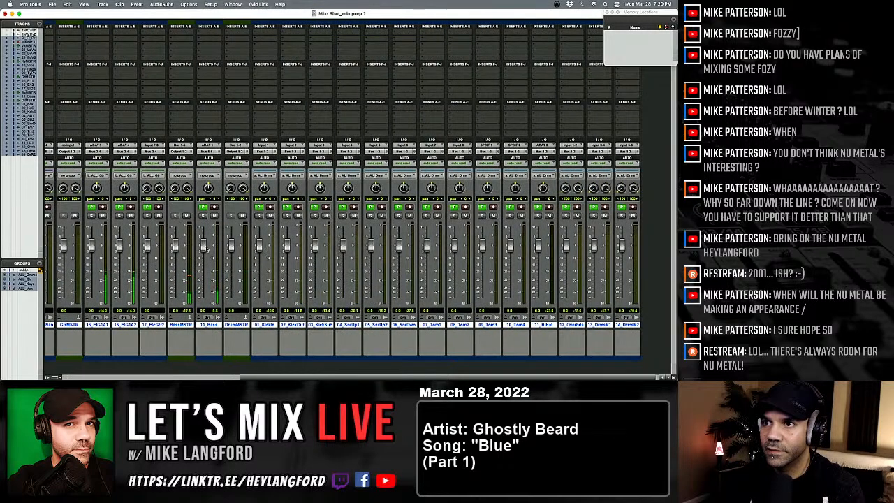
Set the input of the GtrMSTR aux to Bus 3-4 and the input of the VoxMSTR aux to Bus 7-8.
{"action": "scroll", "coordinate": [207, 249], "scroll_direction": "left", "scroll_amount": 4}
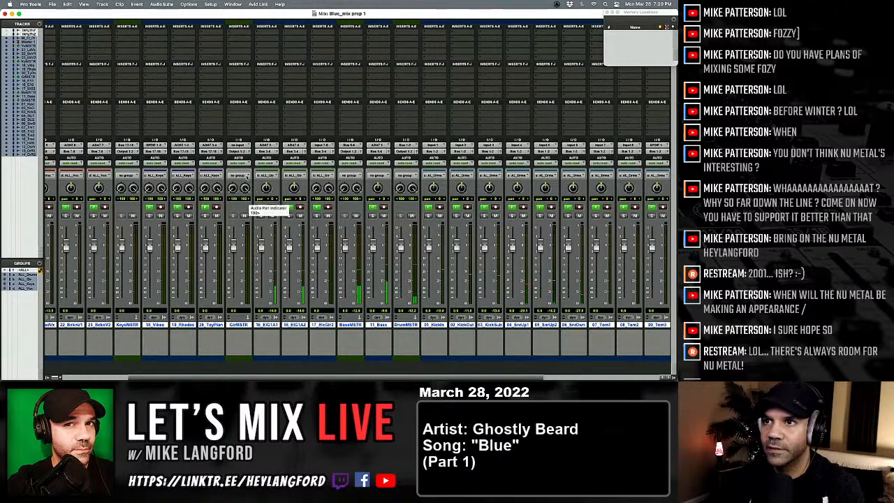
{"action": "left_click", "coordinate": [238, 145]}
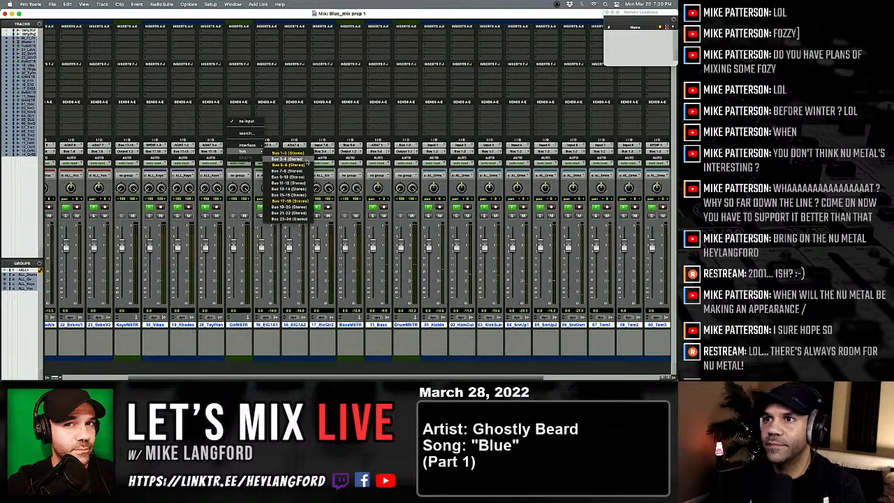
{"action": "left_click", "coordinate": [303, 162]}
{"action": "scroll", "coordinate": [293, 164], "scroll_direction": "left", "scroll_amount": 4}
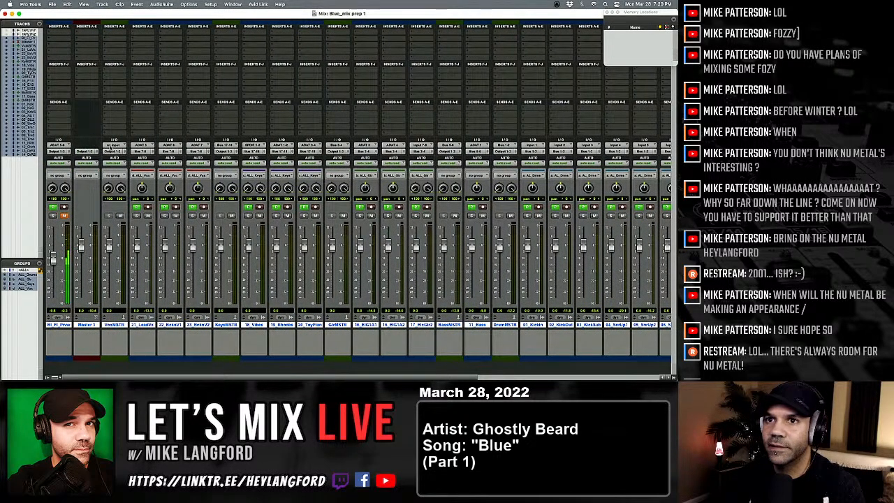
{"action": "left_click", "coordinate": [112, 143]}
{"action": "left_click", "coordinate": [165, 175]}
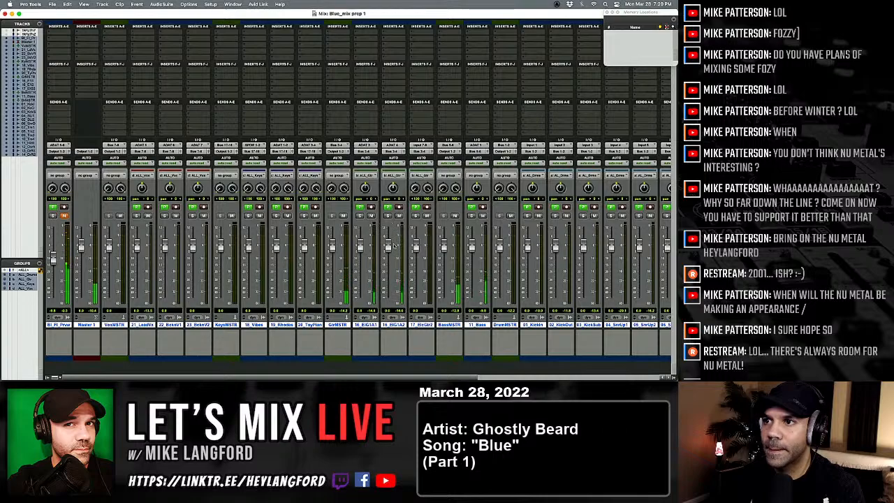
Lower the guitar faders to -11.5 dB, bass to -6.5, drums to -3.3, keys to -7.8 and vocals to -5.4, and solo the lead vocal.
{"action": "scroll", "coordinate": [408, 265], "scroll_direction": "right", "scroll_amount": 5}
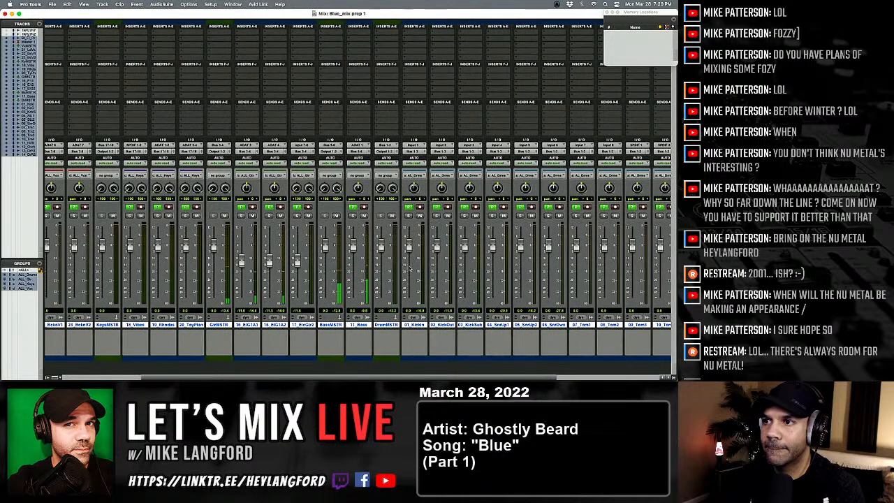
{"action": "left_click_drag", "start_coordinate": [354, 248], "coordinate": [353, 274]}
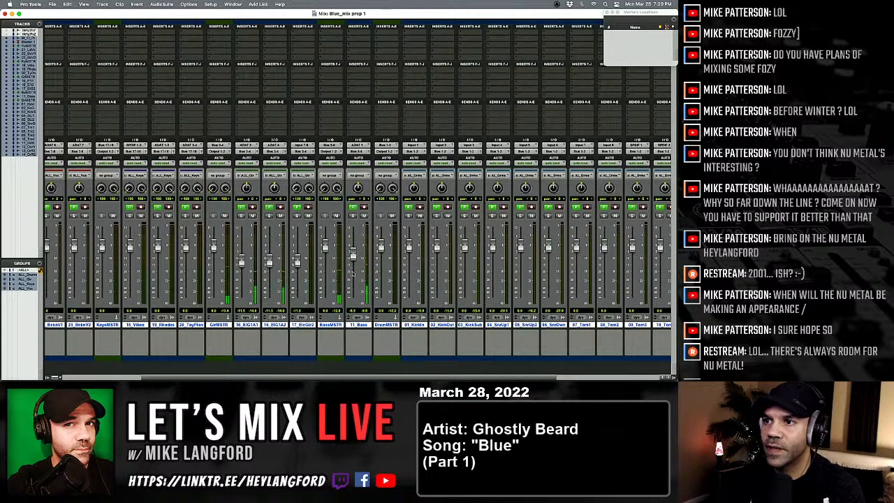
{"action": "scroll", "coordinate": [353, 273], "scroll_direction": "right", "scroll_amount": 5}
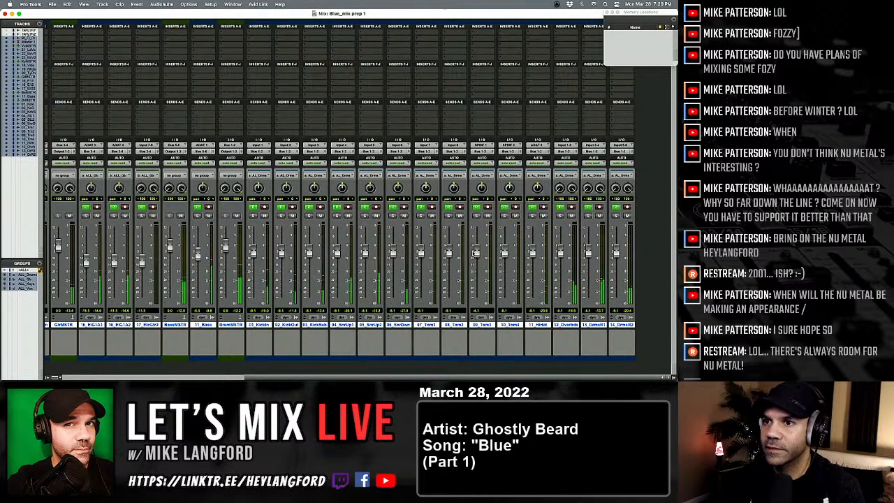
{"action": "scroll", "coordinate": [472, 261], "scroll_direction": "left", "scroll_amount": 5}
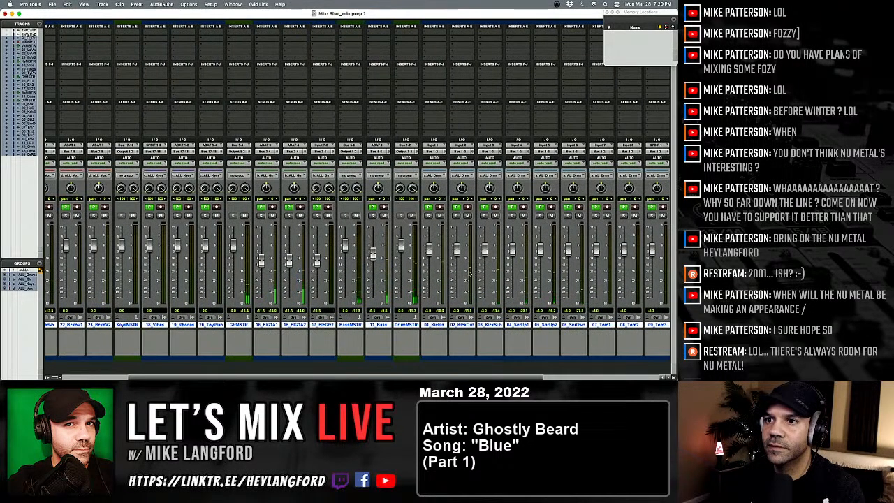
{"action": "scroll", "coordinate": [470, 274], "scroll_direction": "left", "scroll_amount": 3}
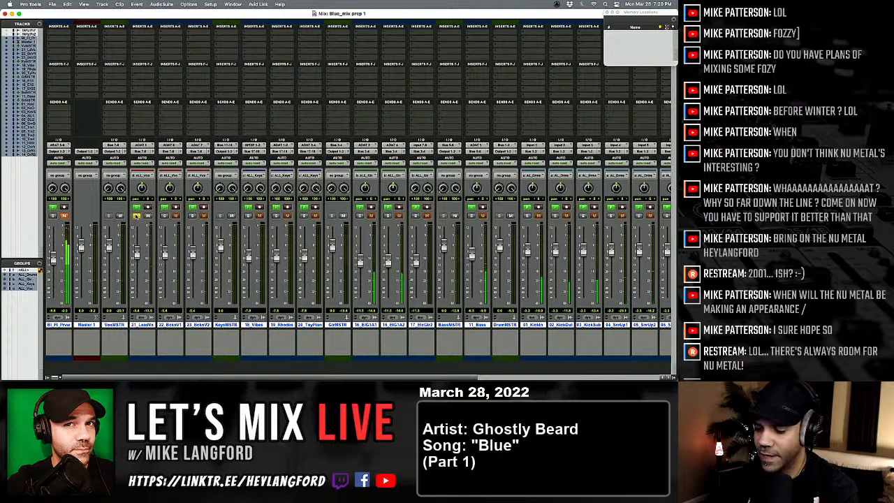
Enlarge the three vocal tracks in the Edit window and zoom into their waveforms while listening to the soloed lead vocal.
{"action": "key", "text": "super+equal"}
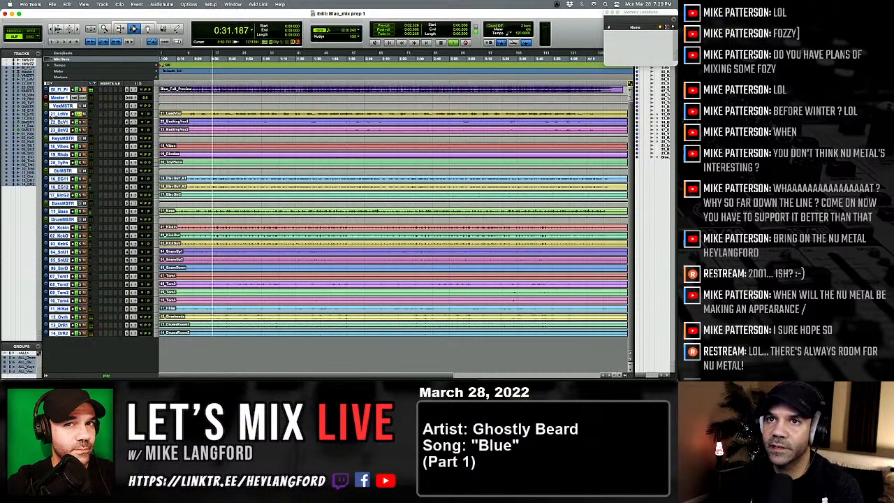
{"action": "left_click_drag", "start_coordinate": [53, 117], "coordinate": [68, 194]}
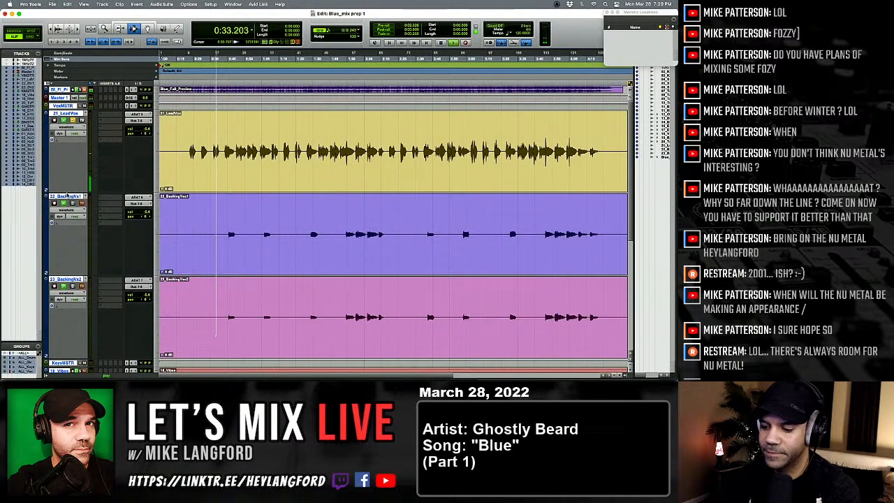
{"action": "key", "text": "super+bracketright"}
{"action": "key", "text": "super+bracketright"}
{"action": "key", "text": "super+bracketright"}
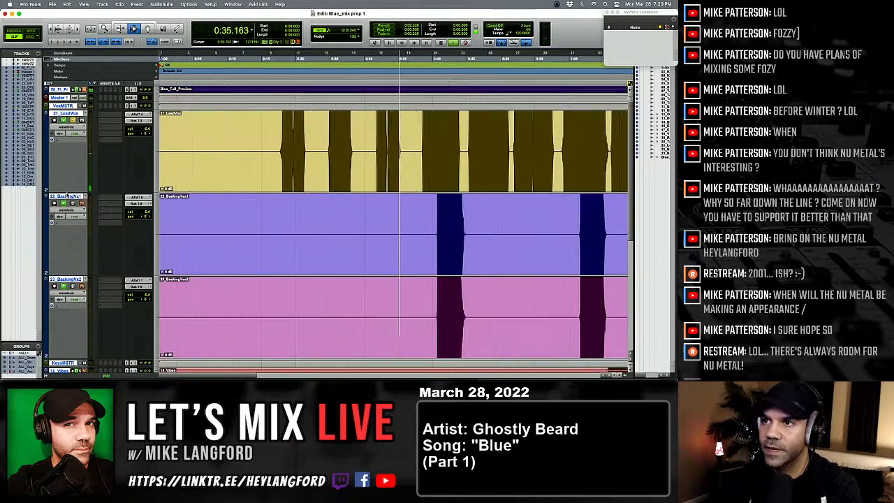
{"action": "key", "text": "super+bracketright"}
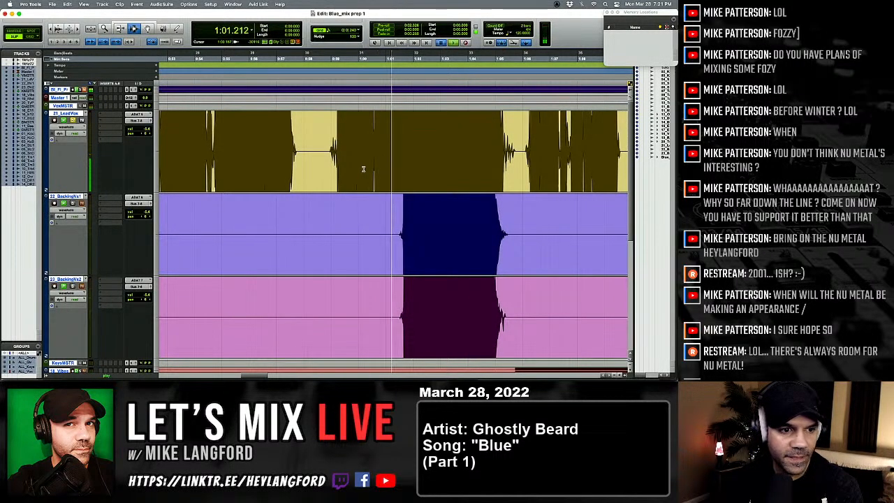
{"action": "key", "text": "space"}
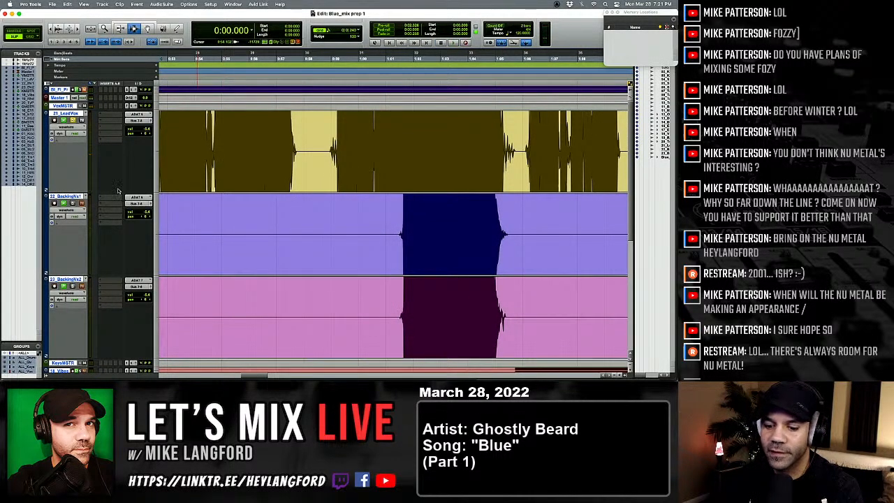
Zoom out to the full song length and give all tracks a uniform small height, slightly taller than the earlier compact layout.
{"action": "key", "text": "alt+a"}
{"action": "left_click_drag", "start_coordinate": [72, 192], "coordinate": [71, 145]}
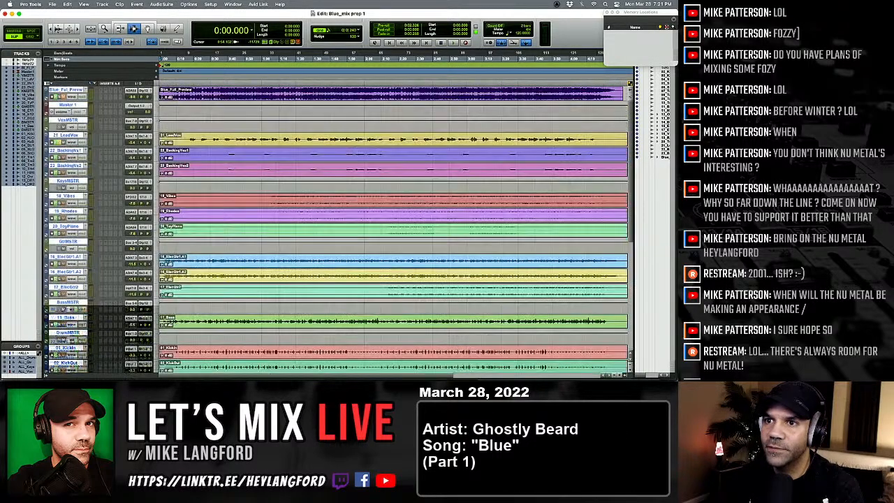
{"action": "scroll", "coordinate": [178, 273], "scroll_direction": "down", "scroll_amount": 5}
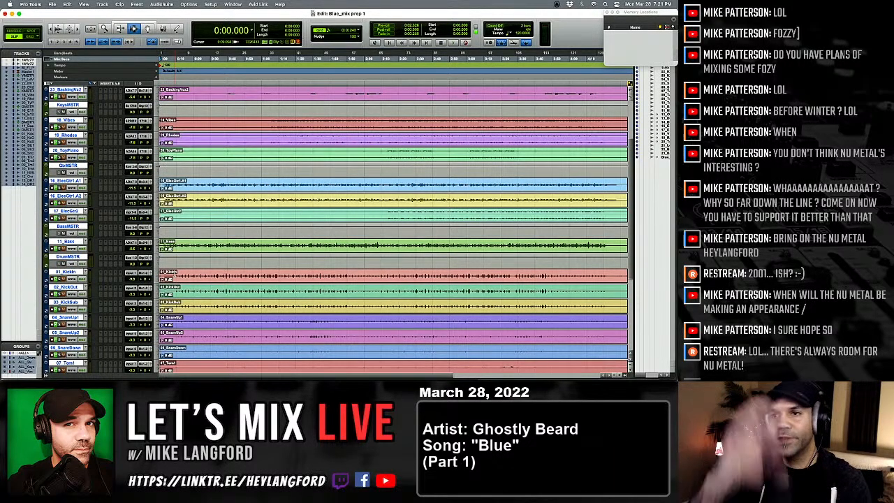
{"action": "key", "text": "space"}
{"action": "key", "text": "space"}
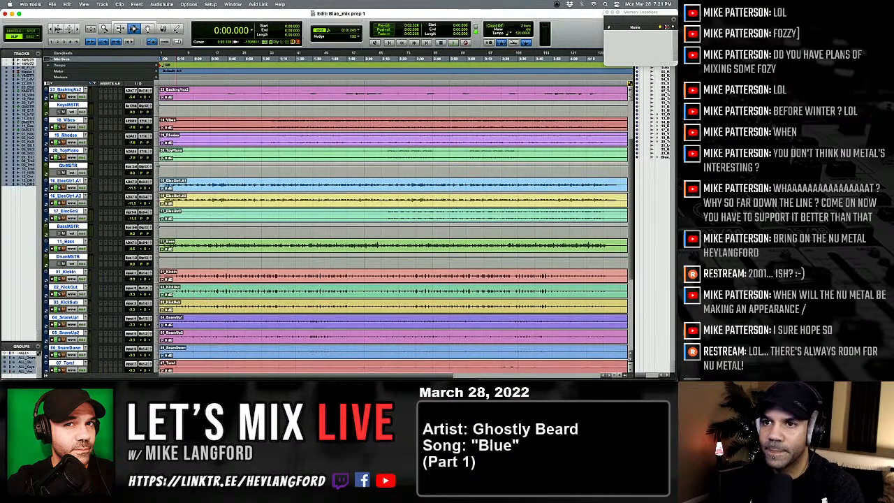
Play the song from about 0:09 and place the edit cursor just before the kick downbeat near 0:17 on the drum tracks.
{"action": "left_click", "coordinate": [176, 281]}
{"action": "key", "text": "space"}
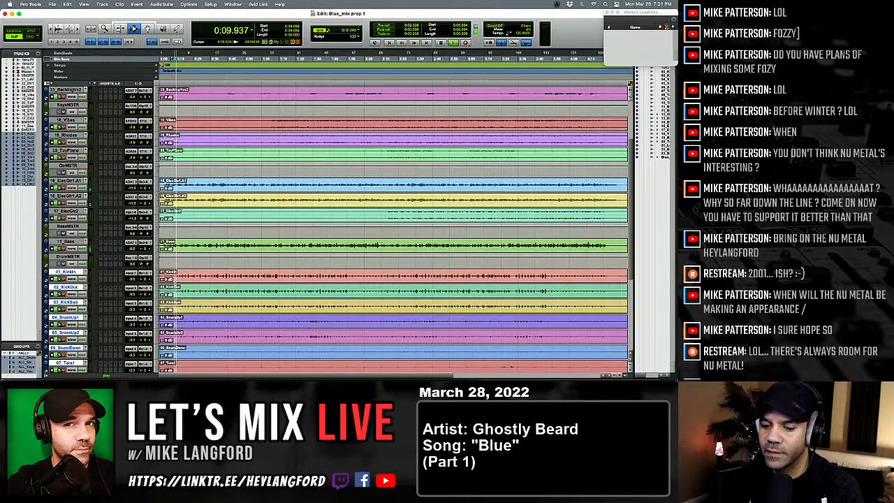
{"action": "key", "text": "t"}
{"action": "key", "text": "t"}
{"action": "key", "text": "t"}
{"action": "key", "text": "t"}
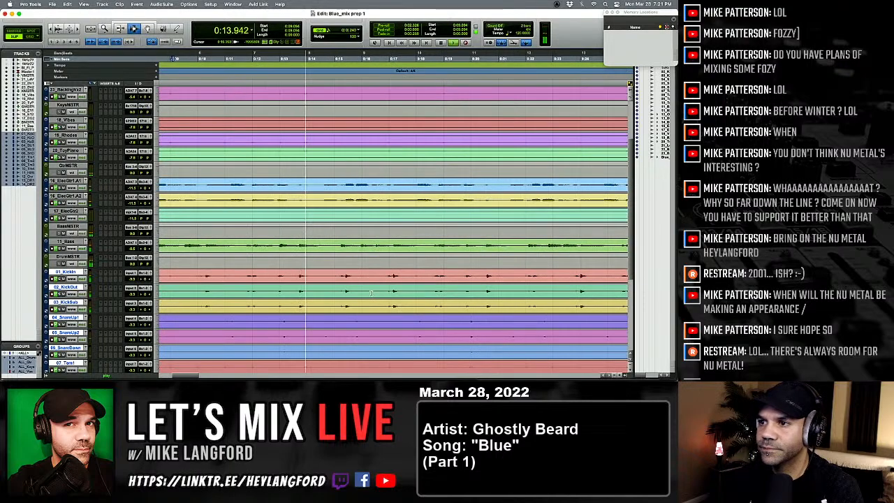
{"action": "key", "text": "t"}
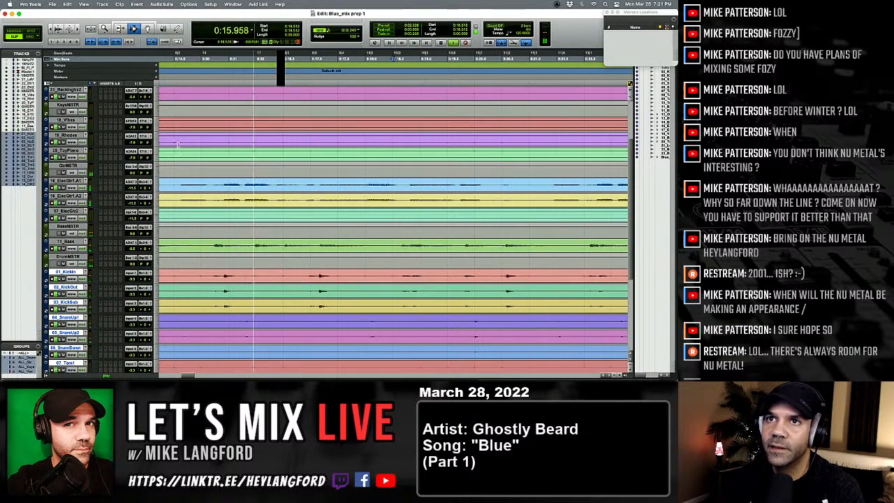
{"action": "key", "text": "space"}
{"action": "left_click", "coordinate": [317, 285]}
{"action": "key", "text": "t"}
{"action": "key", "text": "t"}
{"action": "key", "text": "t"}
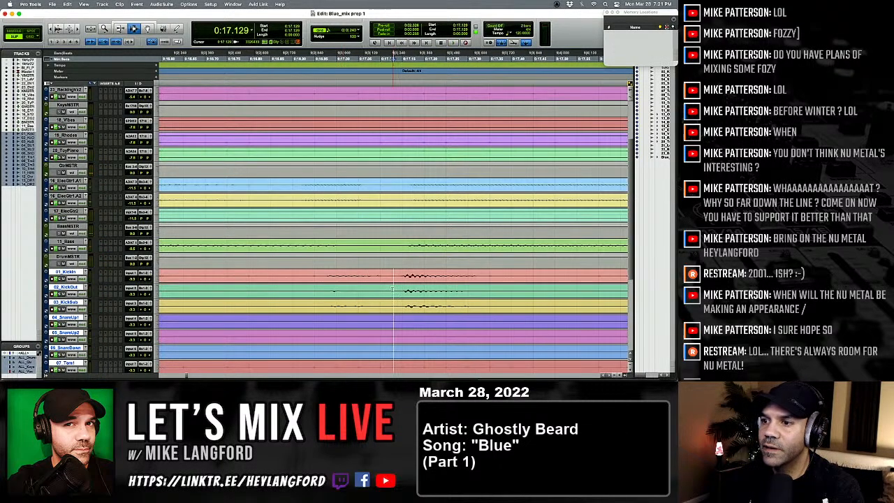
Magnify the audio waveforms vertically until the kick transients stand out clearly from the other drum tracks.
{"action": "key", "text": "super+alt+bracketright"}
{"action": "key", "text": "super+alt+bracketright"}
{"action": "key", "text": "super+alt+bracketright"}
{"action": "key", "text": "super+alt+bracketright"}
{"action": "key", "text": "super+alt+bracketright"}
{"action": "key", "text": "super+alt+bracketright"}
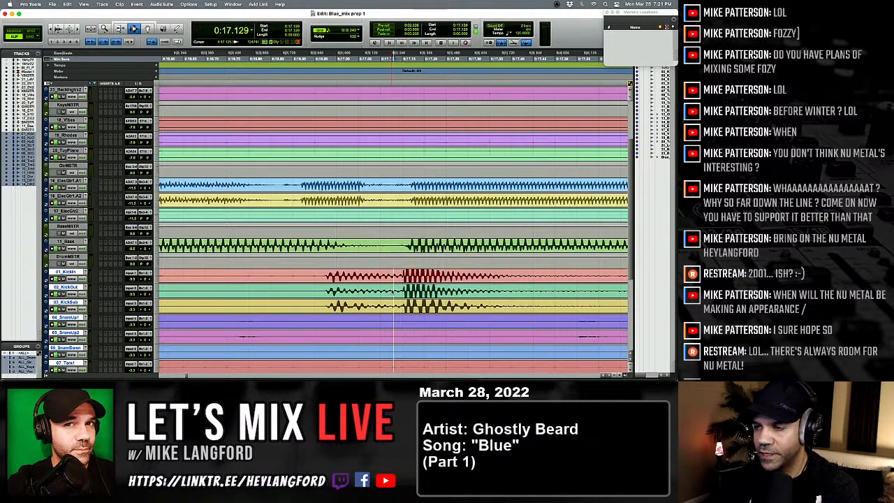
{"action": "key", "text": "super+alt+bracketright"}
{"action": "key", "text": "super+alt+bracketright"}
{"action": "key", "text": "super+alt+bracketright"}
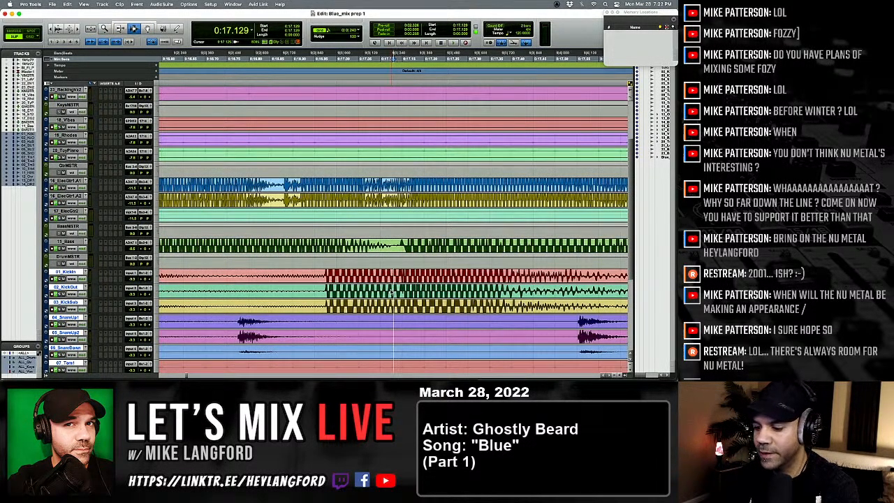
{"action": "key", "text": "super+alt+bracketleft"}
{"action": "key", "text": "super+alt+bracketleft"}
{"action": "key", "text": "super+alt+bracketleft"}
{"action": "key", "text": "super+alt+bracketleft"}
{"action": "key", "text": "super+alt+bracketleft"}
{"action": "key", "text": "super+alt+bracketleft"}
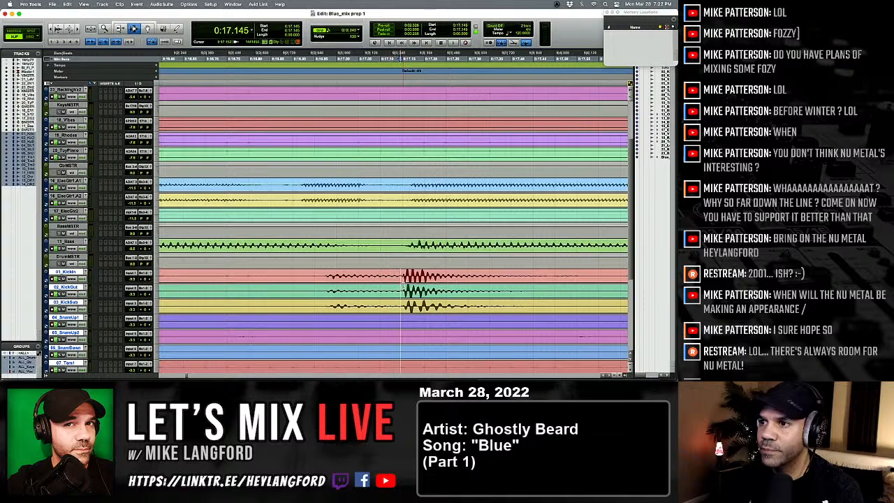
Separate all the grouped drum clips at the start of the kick transient at 0:17.152.
{"action": "key", "text": "super+bracketright"}
{"action": "key", "text": "super+bracketright"}
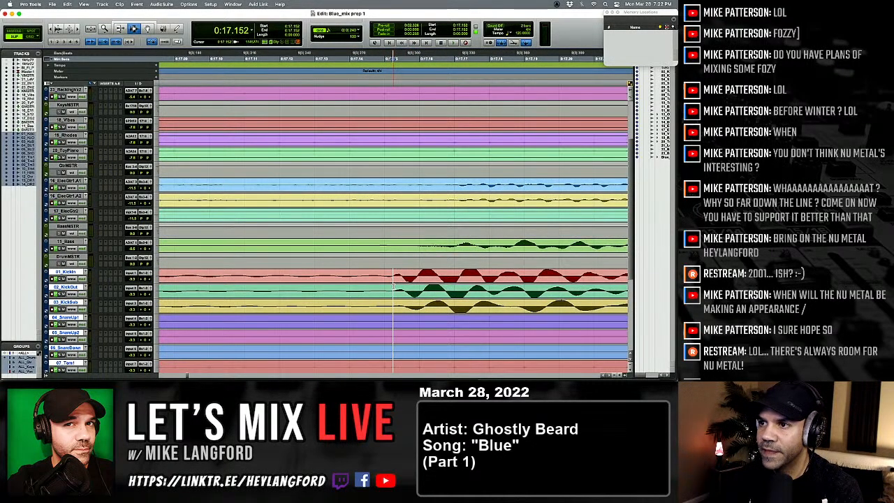
{"action": "key", "text": "super+bracketleft"}
{"action": "key", "text": "super+bracketleft"}
{"action": "key", "text": "super+bracketleft"}
{"action": "key", "text": "super+bracketleft"}
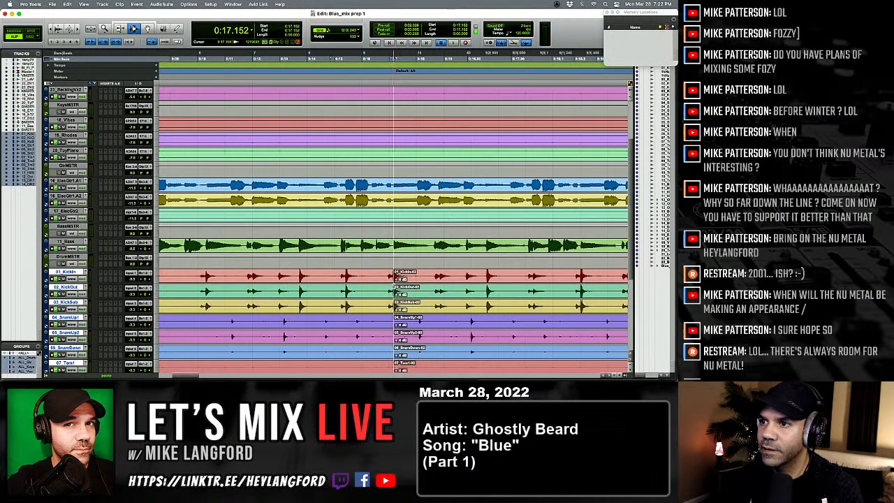
Play on from the cut and separate the grouped drum clips again at the kick downbeat at 0:24.009.
{"action": "key", "text": "space"}
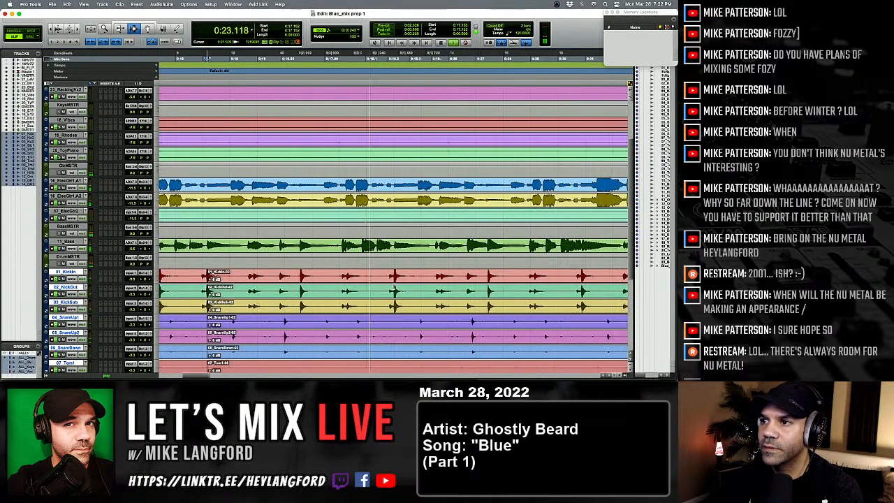
{"action": "key", "text": "space"}
{"action": "key", "text": "space"}
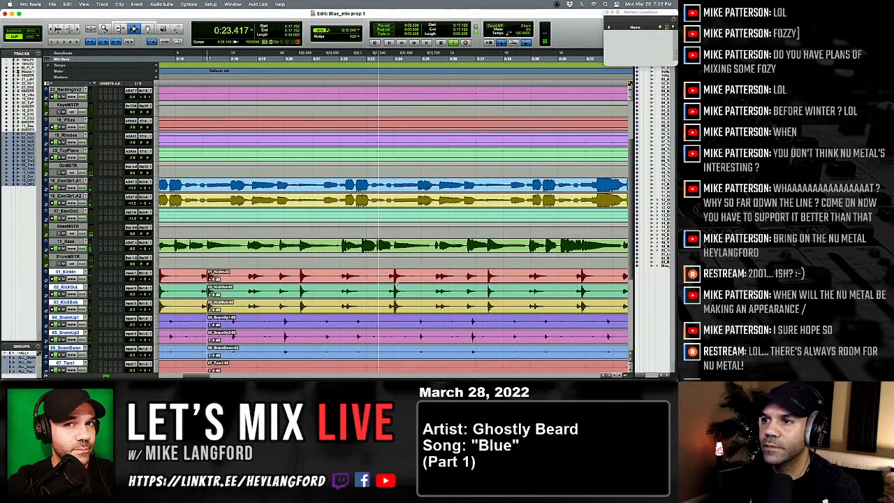
{"action": "key", "text": "space"}
{"action": "left_click", "coordinate": [394, 283]}
{"action": "key", "text": "t"}
{"action": "key", "text": "t"}
{"action": "key", "text": "t"}
{"action": "key", "text": "t"}
{"action": "key", "text": "t"}
{"action": "key", "text": "t"}
{"action": "key", "text": "t"}
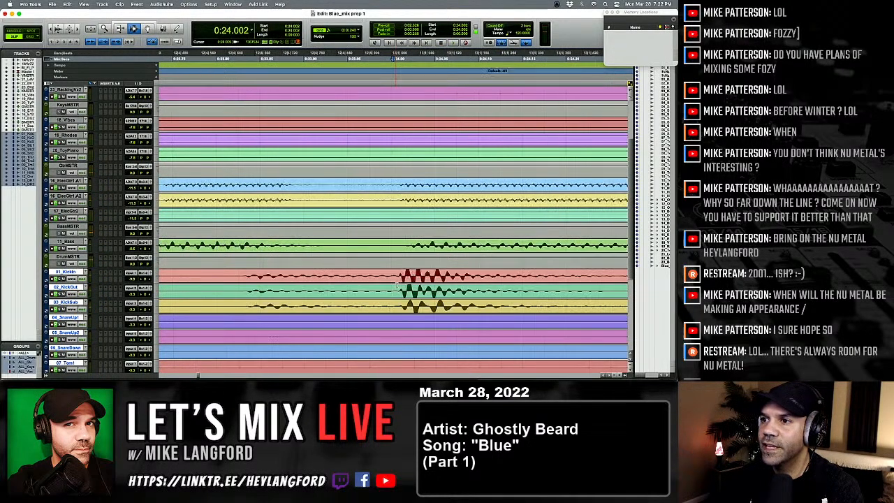
{"action": "key", "text": "r"}
{"action": "key", "text": "r"}
{"action": "key", "text": "r"}
{"action": "key", "text": "r"}
{"action": "key", "text": "r"}
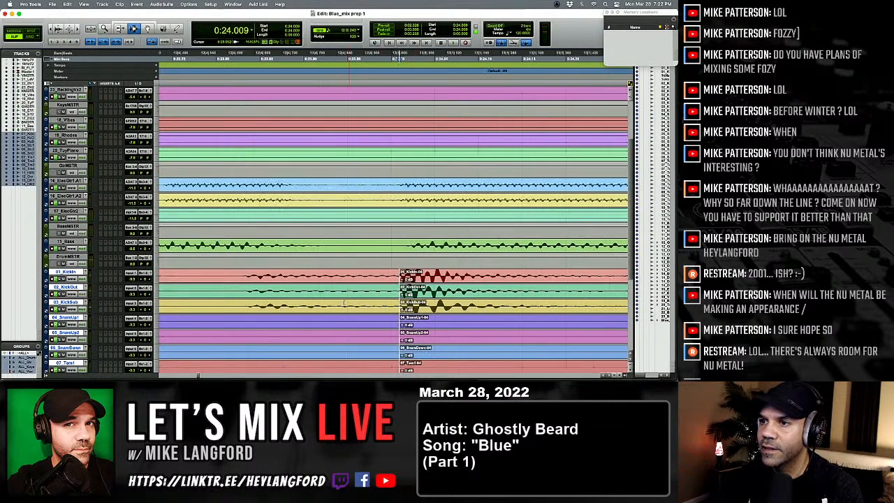
Select the drum clips between the two cuts, play them and switch the main counter to Bars|Beats.
{"action": "double_click", "coordinate": [309, 305]}
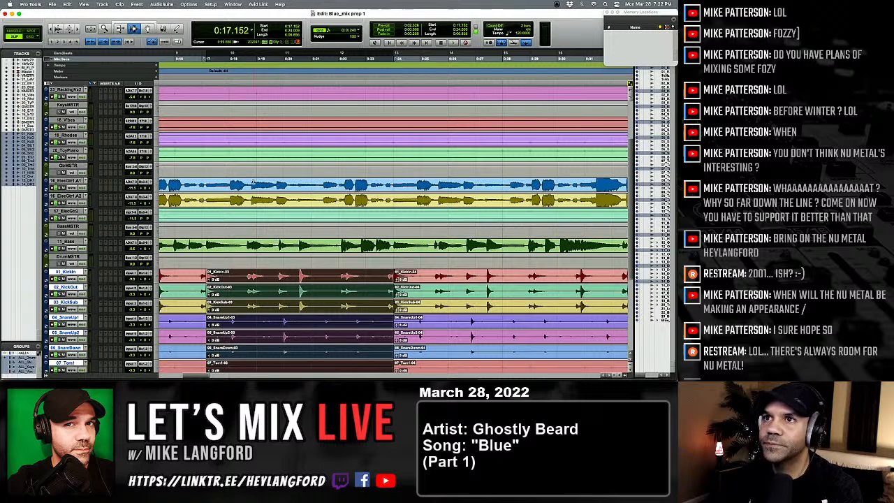
{"action": "key", "text": "space"}
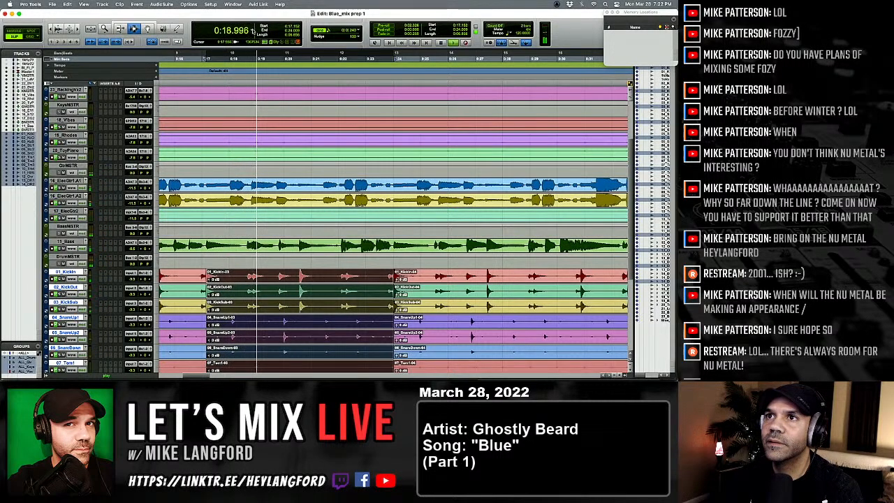
{"action": "left_click", "coordinate": [253, 31]}
{"action": "left_click", "coordinate": [264, 23]}
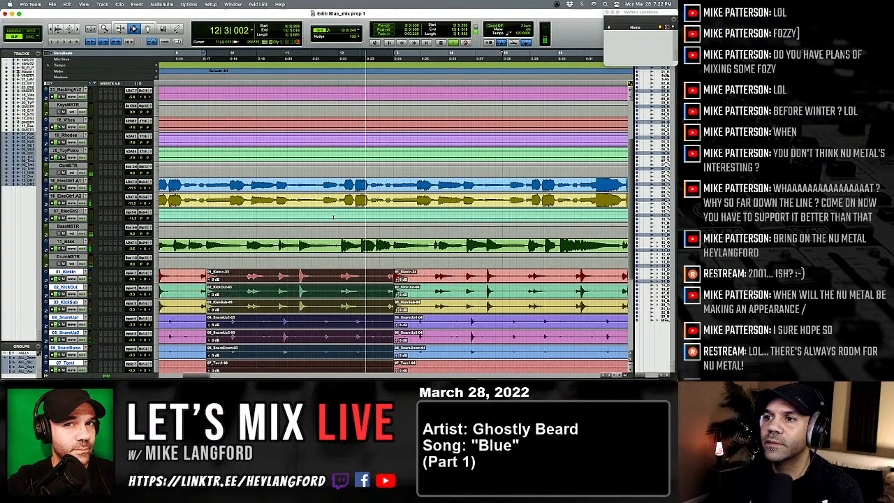
{"action": "key", "text": "space"}
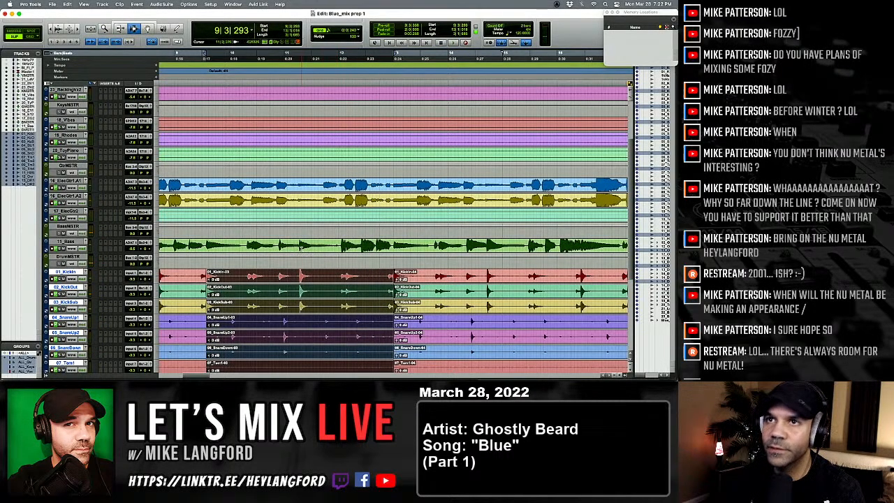
Run Identify Beat on the selected drum clips, with the start location at 10|1|000, to determine the song's tempo.
{"action": "left_click", "coordinate": [138, 4]}
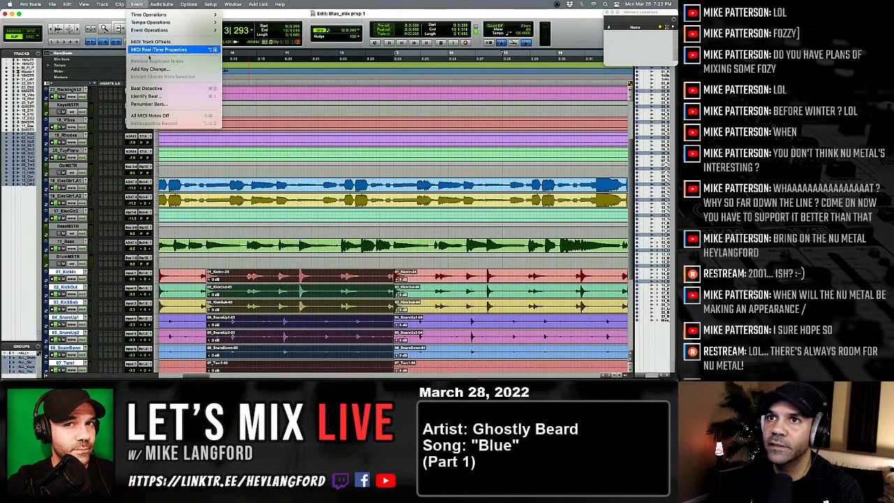
{"action": "left_click", "coordinate": [162, 96]}
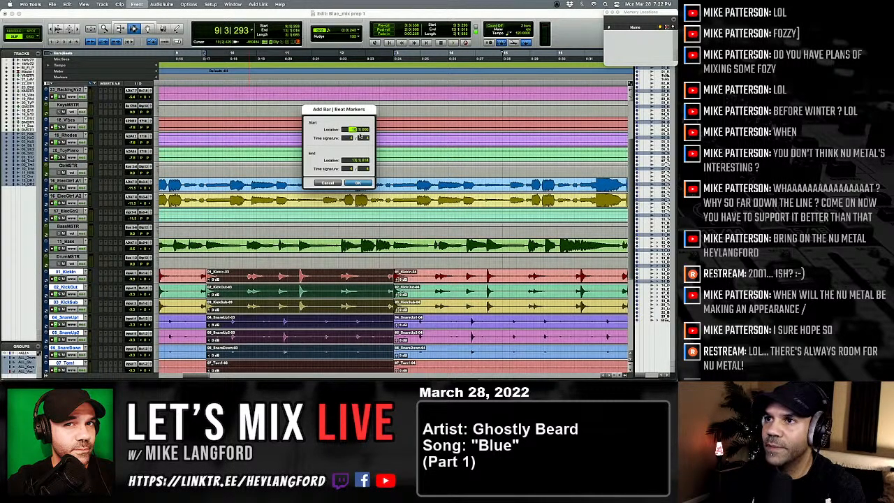
{"action": "key", "text": "Return"}
{"action": "key", "text": "super+z"}
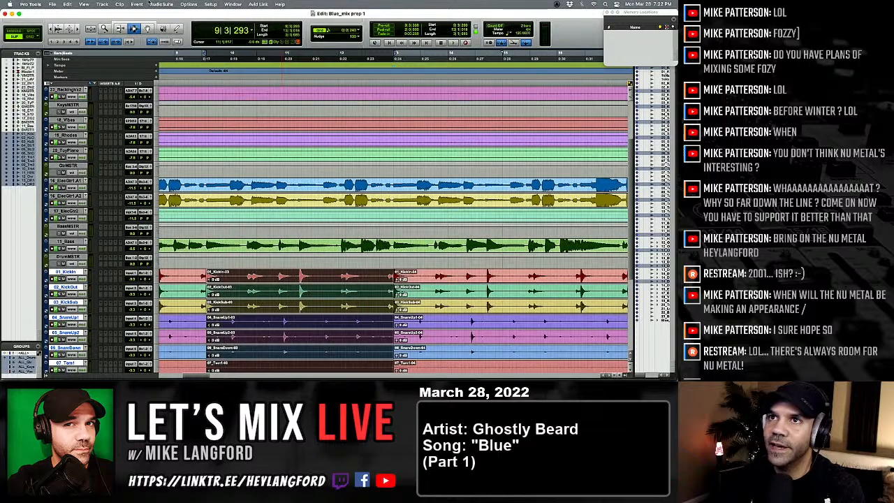
{"action": "left_click", "coordinate": [188, 4]}
{"action": "mouse_move", "coordinate": [137, 4]}
{"action": "left_click", "coordinate": [150, 96]}
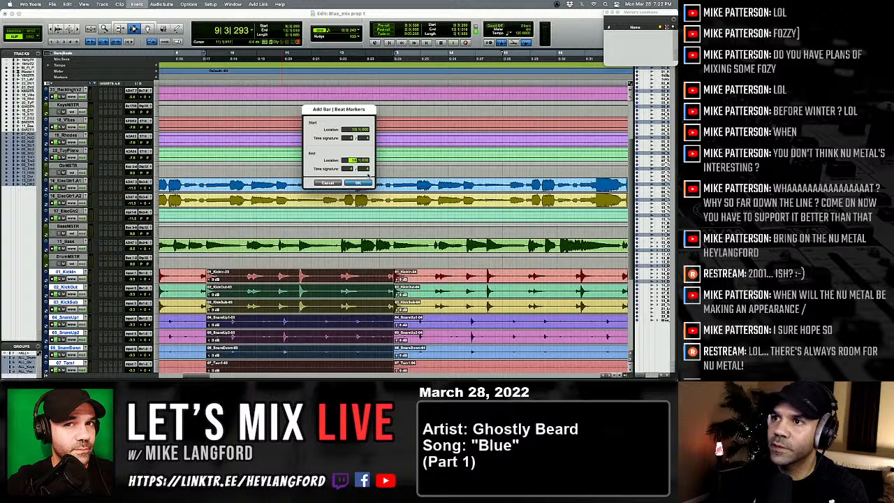
{"action": "key", "text": "Return"}
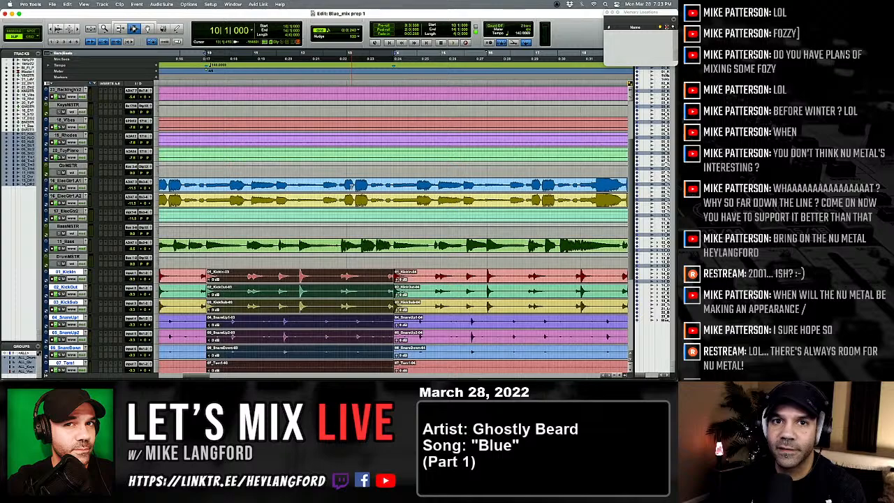
Undo the beat identification and the second cut in the drum clips, keeping the first cut at the kick downbeat.
{"action": "key", "text": "super+z"}
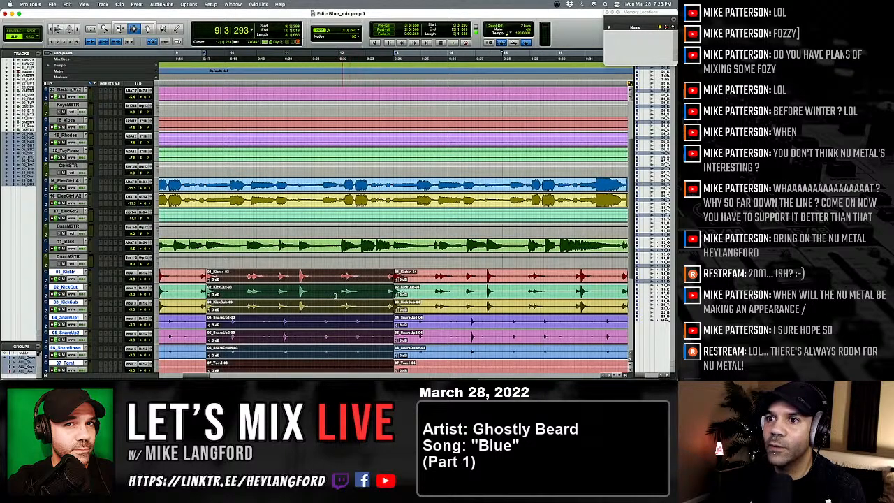
{"action": "key", "text": "super+z"}
{"action": "key", "text": "super+z"}
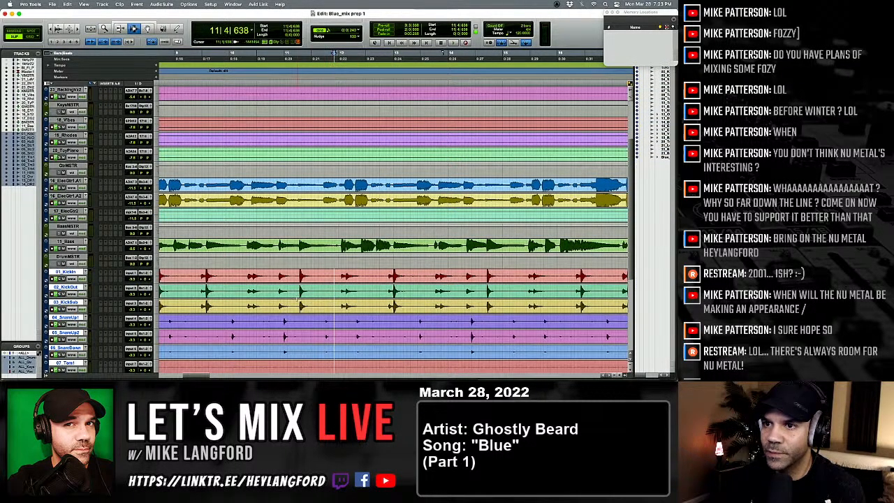
{"action": "key", "text": "super+z"}
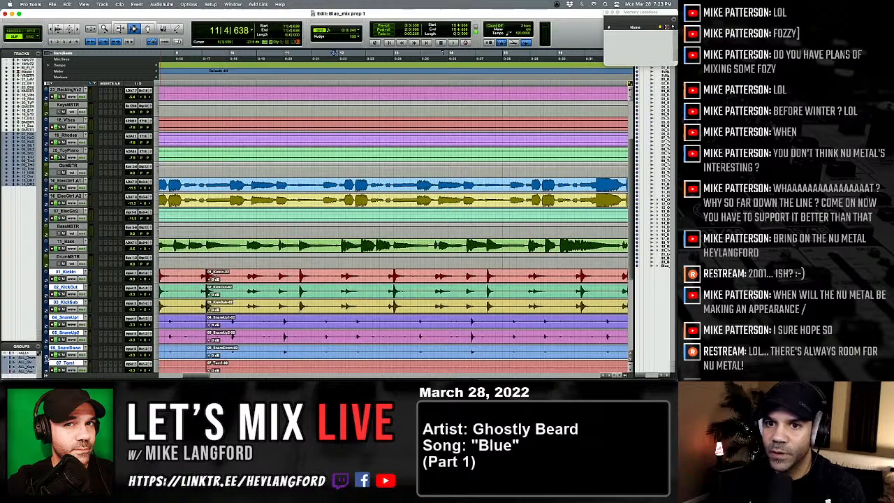
Separate the clips on all tracks at the kick downbeat at 9|3|293 and shrink all track heights to show the whole session.
{"action": "key", "text": "super+z"}
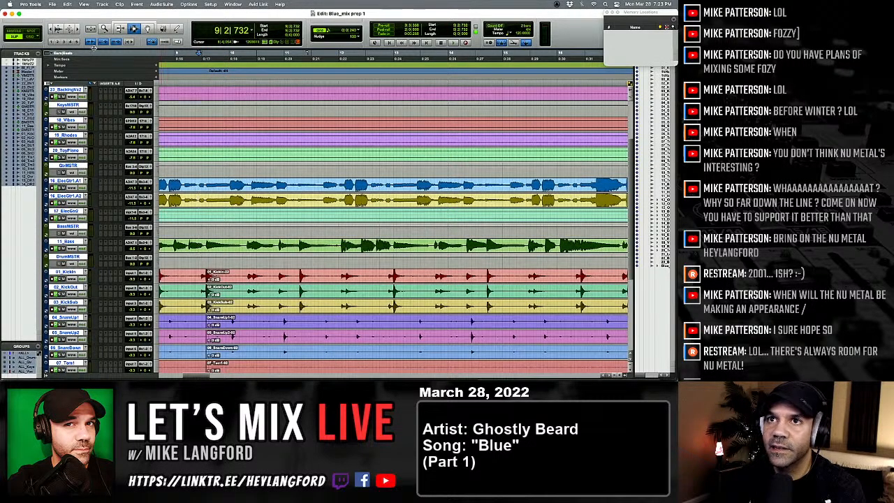
{"action": "key", "text": "super+z"}
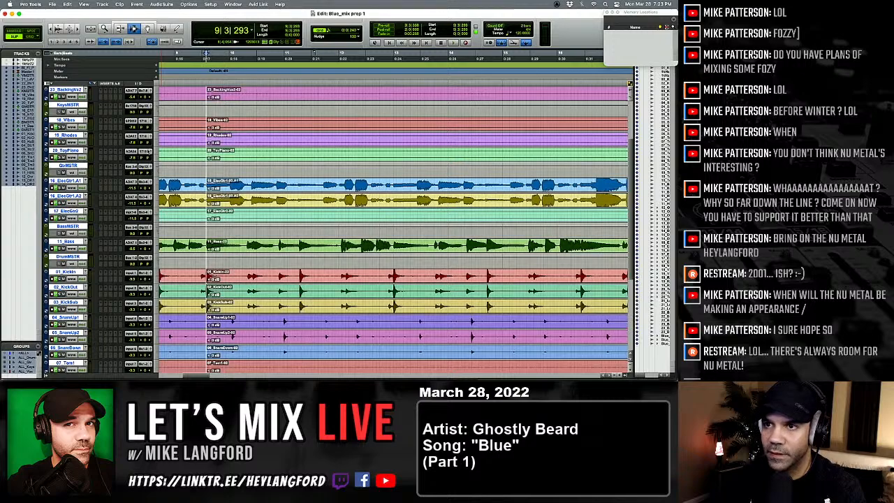
{"action": "key", "text": "alt+a"}
{"action": "left_click_drag", "start_coordinate": [72, 177], "coordinate": [73, 170]}
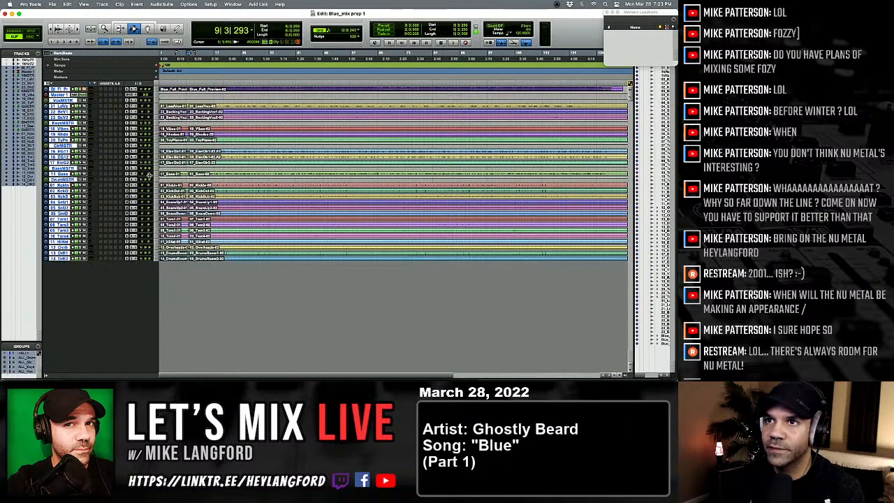
Delete the audio on all tracks from the session start up to the cut at the kick downbeat.
{"action": "key", "text": "Return"}
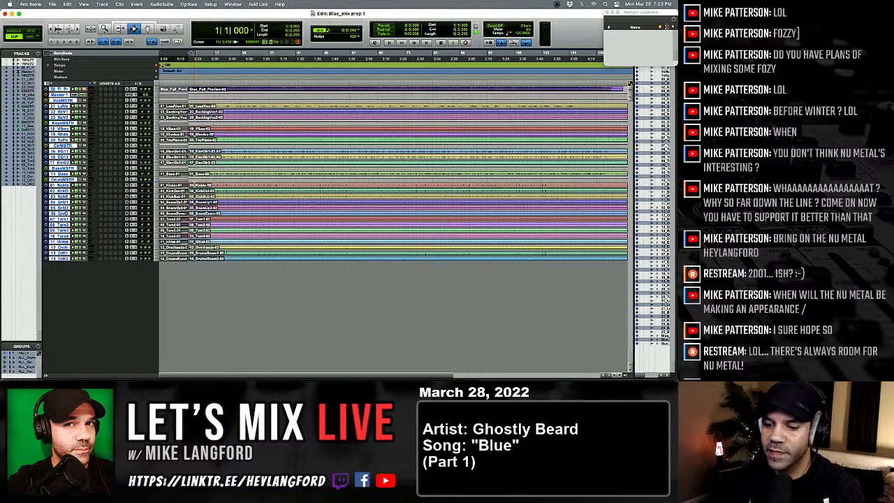
{"action": "key", "text": "t"}
{"action": "key", "text": "t"}
{"action": "key", "text": "t"}
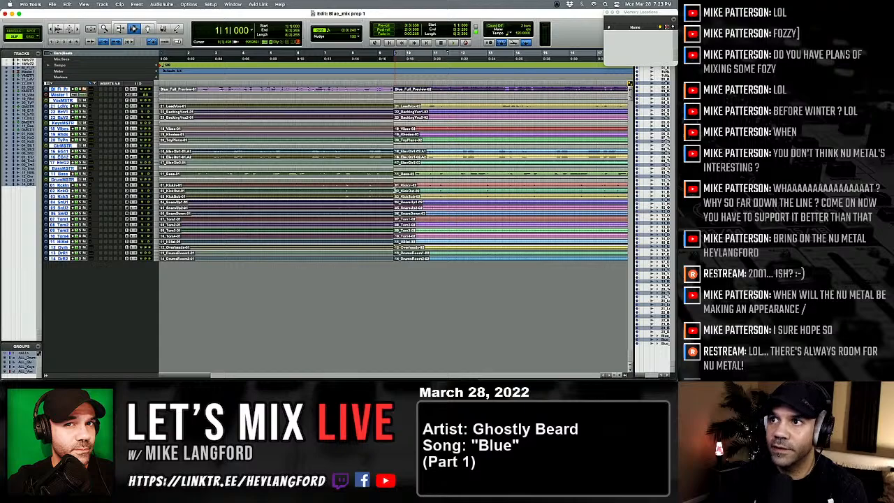
{"action": "key", "text": "Delete"}
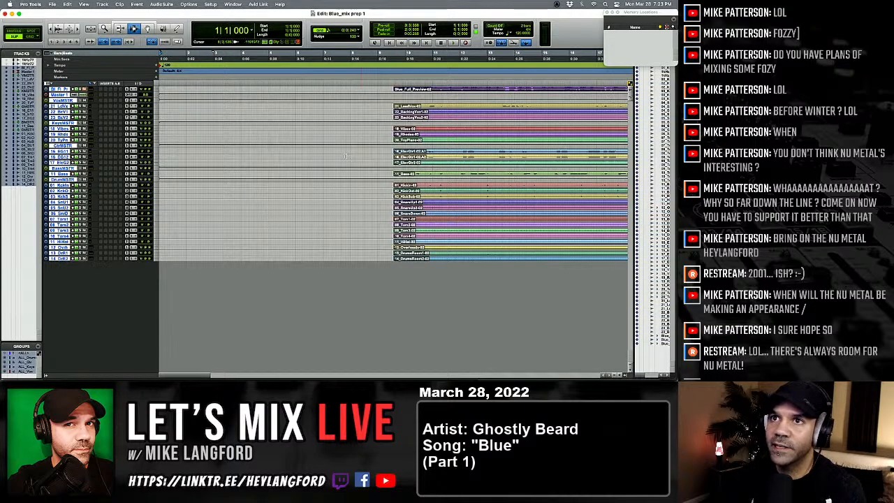
Set the session's tempo at 1|1|000 to 140 BPM.
{"action": "left_click", "coordinate": [157, 66]}
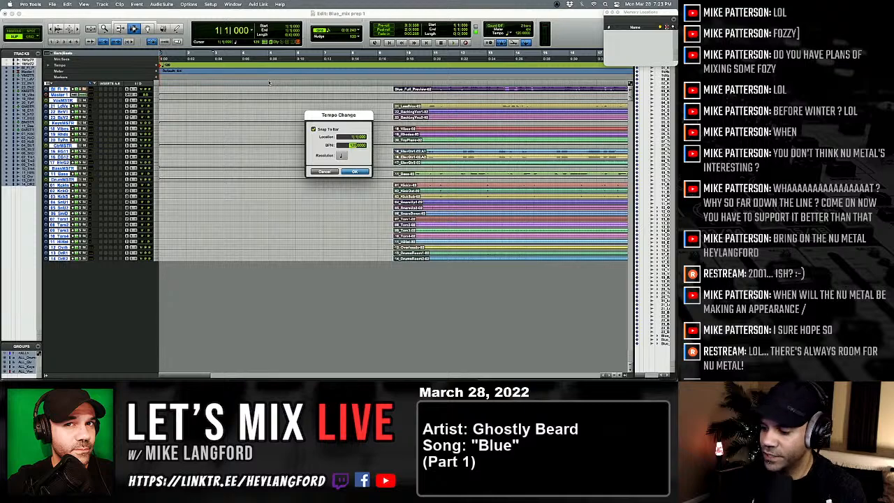
{"action": "key", "text": "Return"}
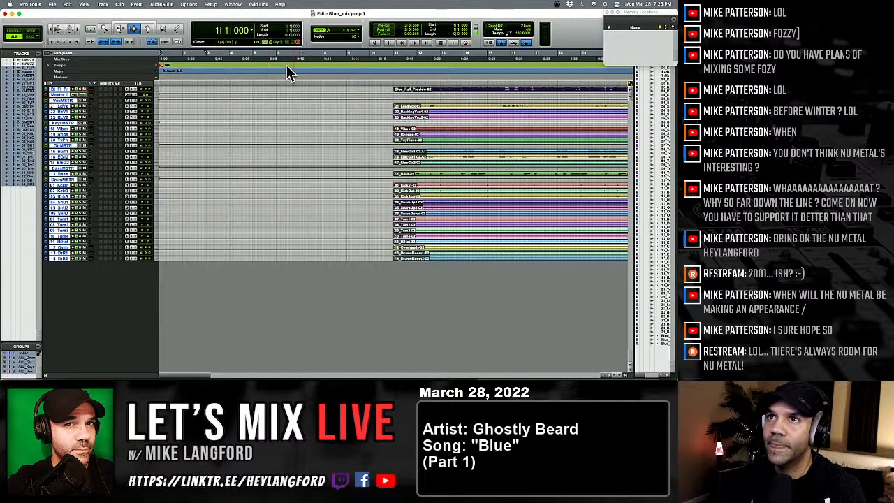
Activate the Grabber tool, change the edit mode from Slip to Grid, and adjust the grid value.
{"action": "left_click", "coordinate": [147, 28]}
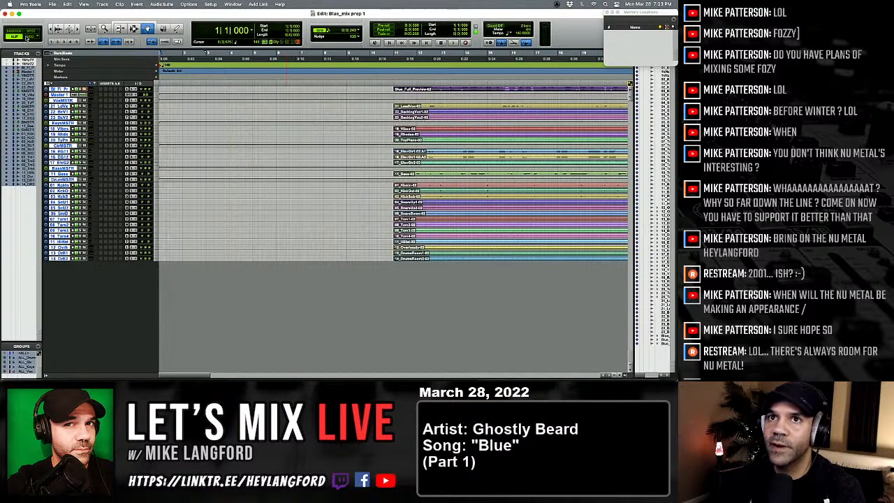
{"action": "key", "text": "r"}
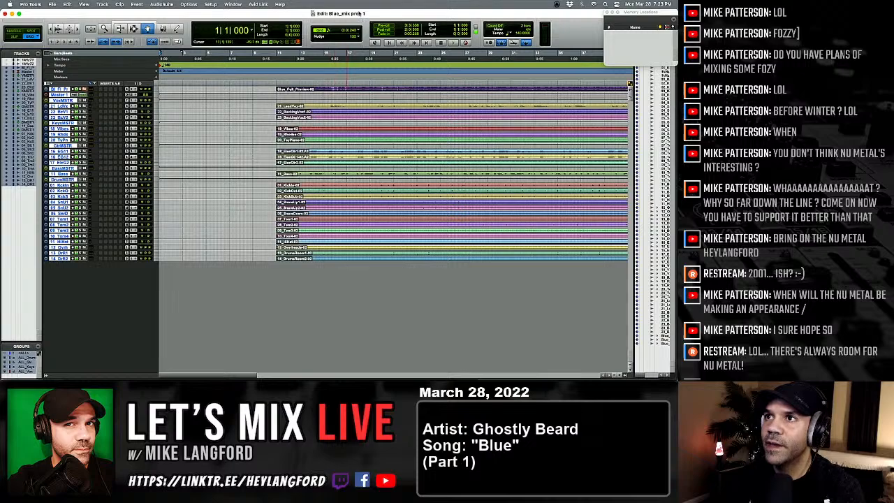
{"action": "left_click", "coordinate": [359, 30]}
{"action": "left_click", "coordinate": [365, 16]}
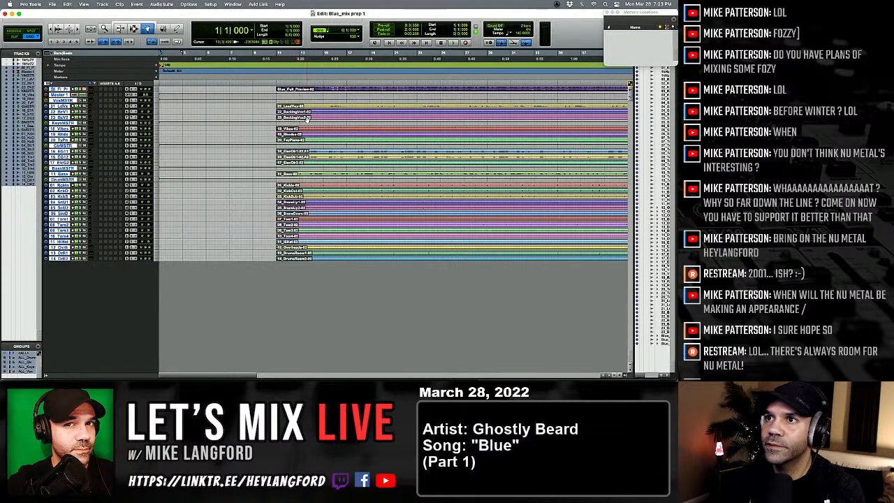
Try moving the clips on all tracks to start at 21|1|000, listen from there, and undo the move.
{"action": "left_click_drag", "start_coordinate": [293, 111], "coordinate": [406, 120]}
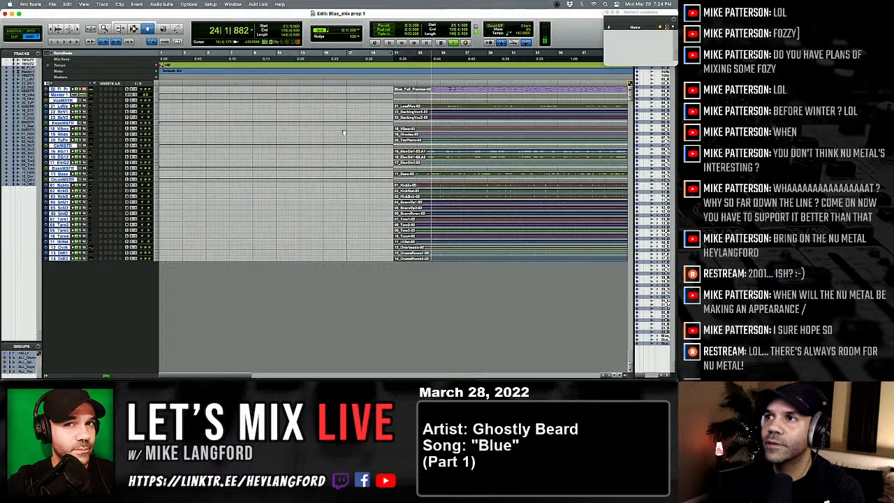
{"action": "key", "text": "space"}
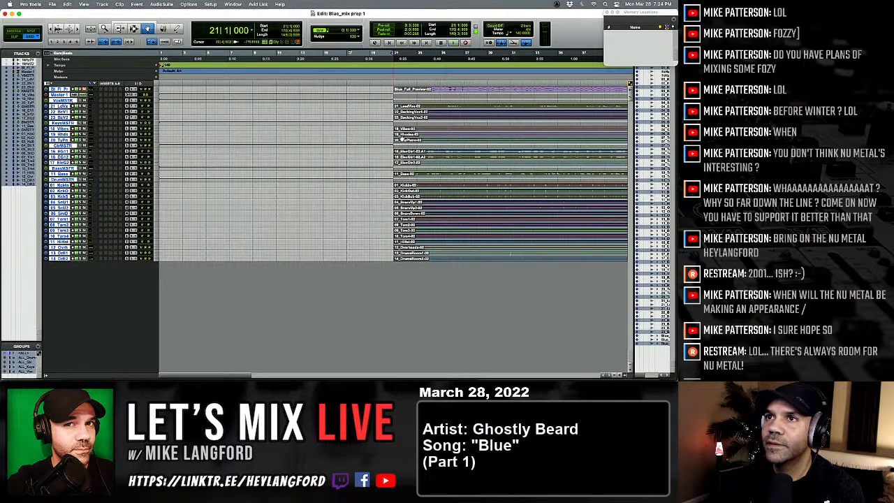
{"action": "key", "text": "space"}
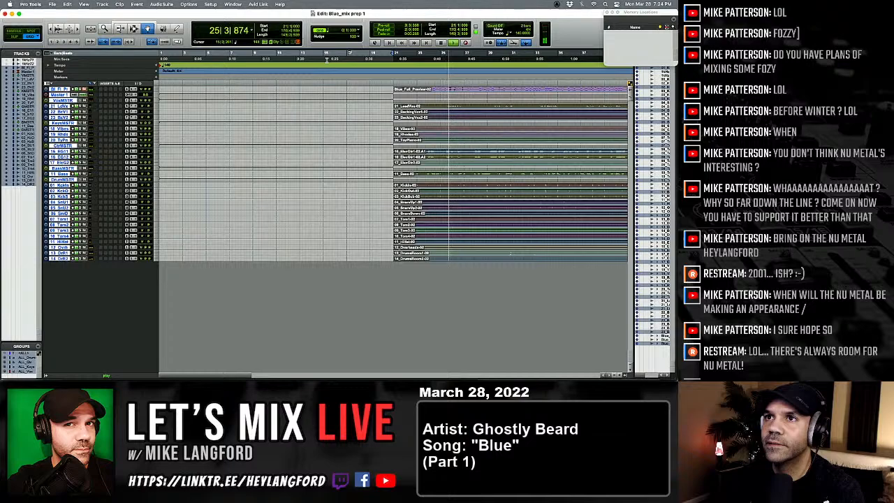
{"action": "key", "text": "space"}
{"action": "key", "text": "Return"}
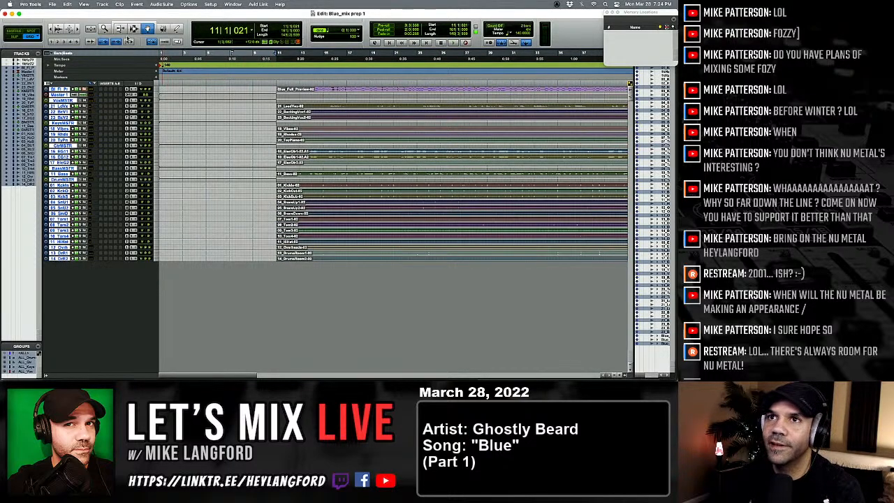
{"action": "left_click", "coordinate": [220, 112]}
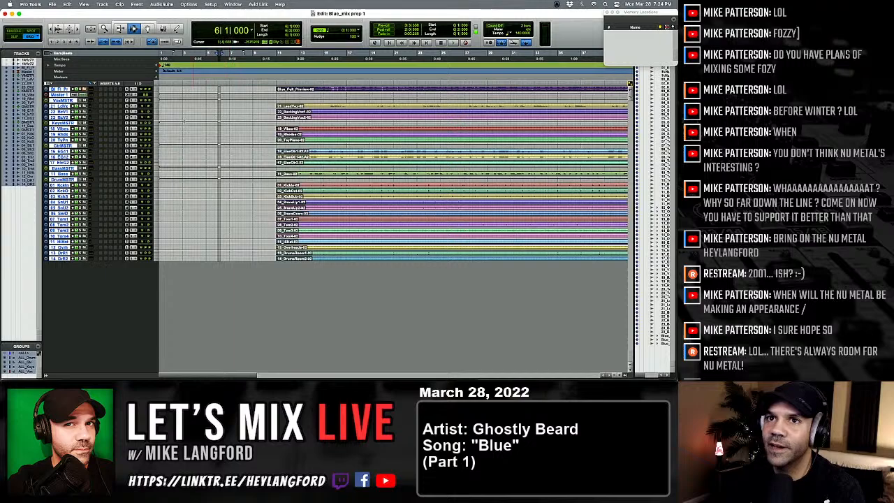
{"action": "left_click", "coordinate": [63, 90]}
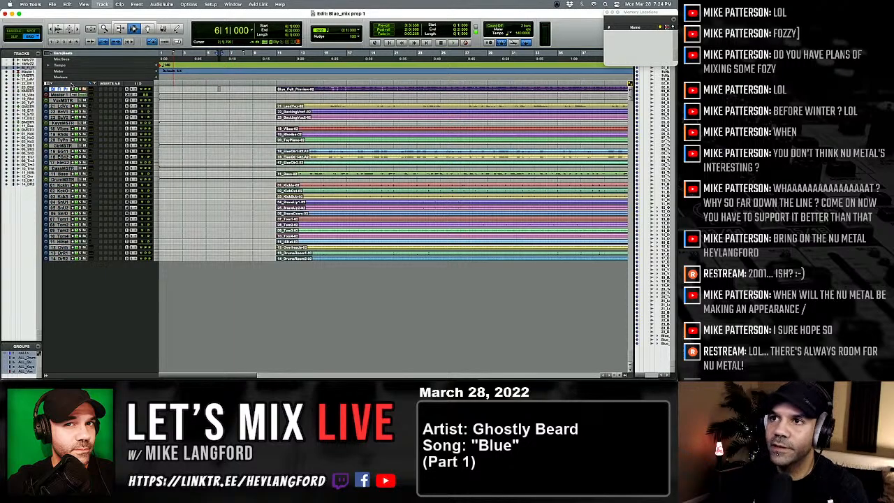
{"action": "key", "text": "super+shift+n"}
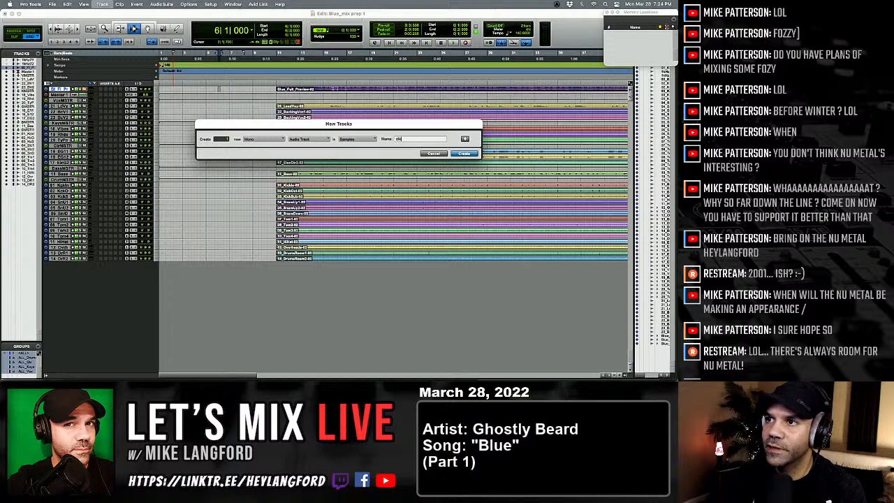
{"action": "key", "text": "Return"}
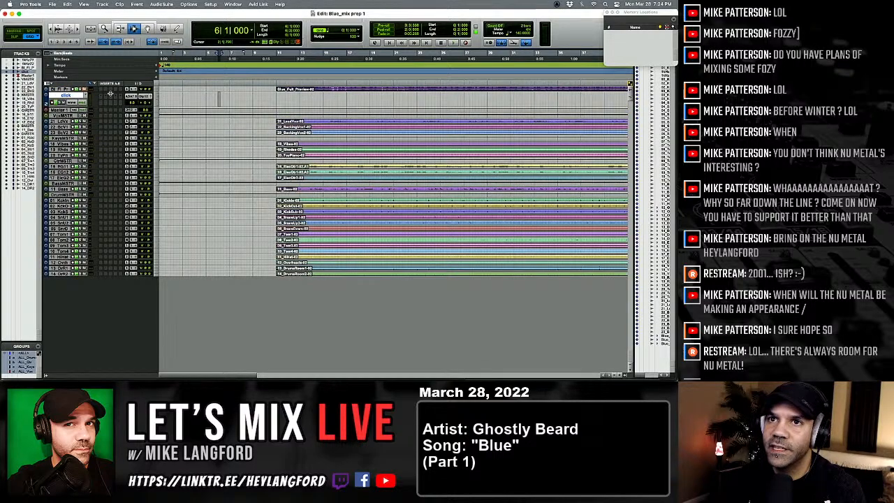
{"action": "right_click", "coordinate": [65, 96]}
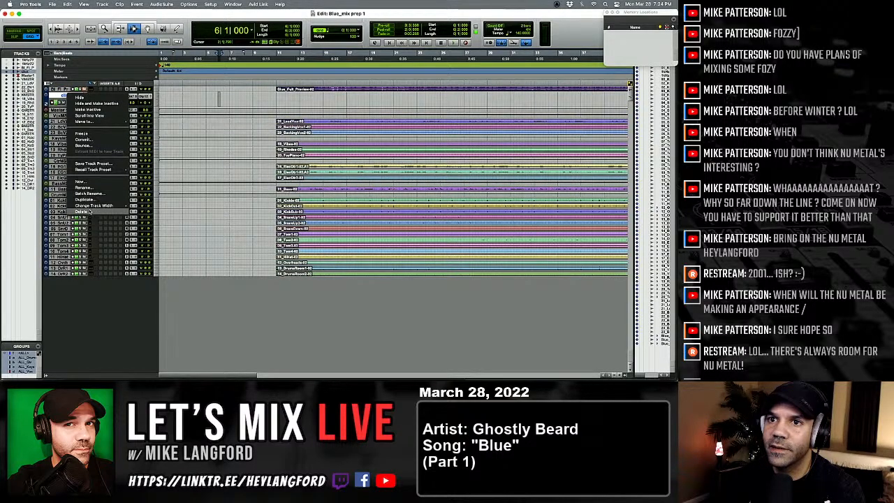
{"action": "left_click", "coordinate": [89, 212]}
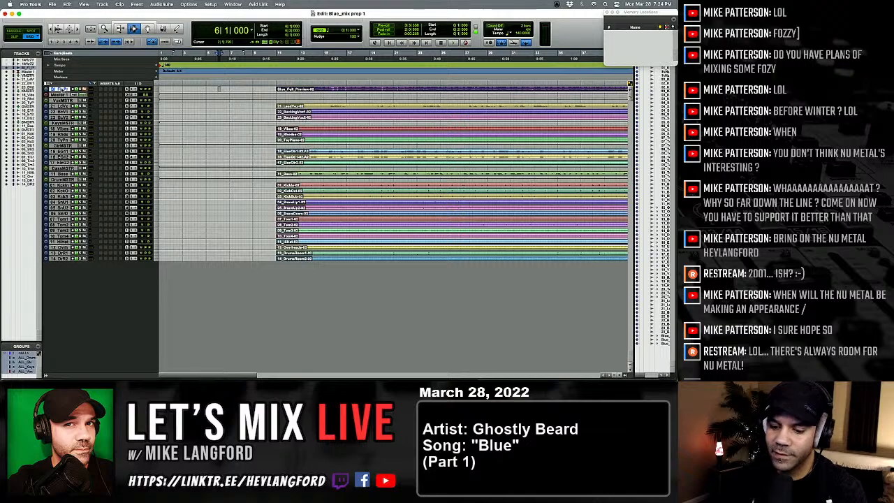
Create a mono aux input named Click below the full preview track and insert the Click II instrument plug-in on it.
{"action": "key", "text": "super+shift+n"}
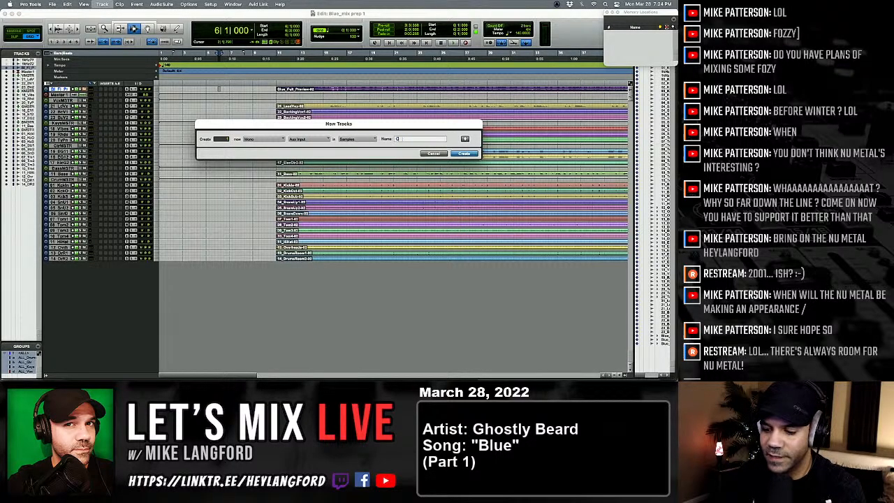
{"action": "key", "text": "Return"}
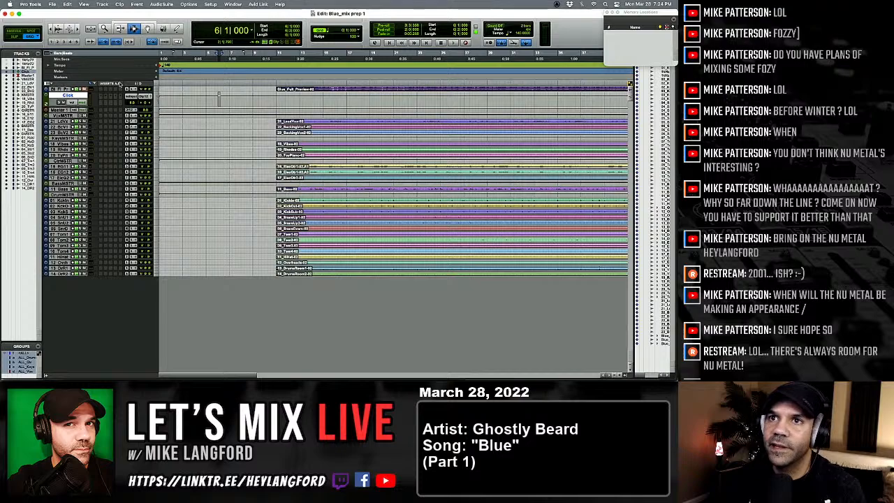
{"action": "left_click", "coordinate": [102, 96]}
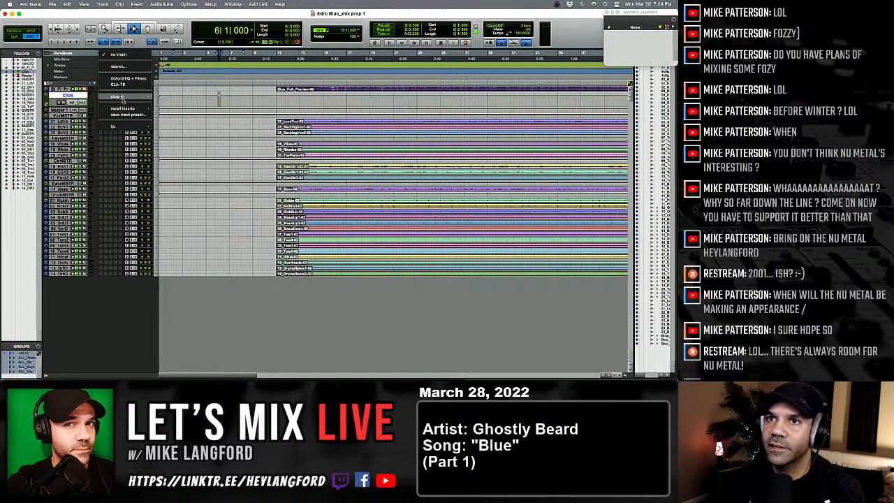
{"action": "mouse_move", "coordinate": [123, 97]}
{"action": "mouse_move", "coordinate": [194, 103]}
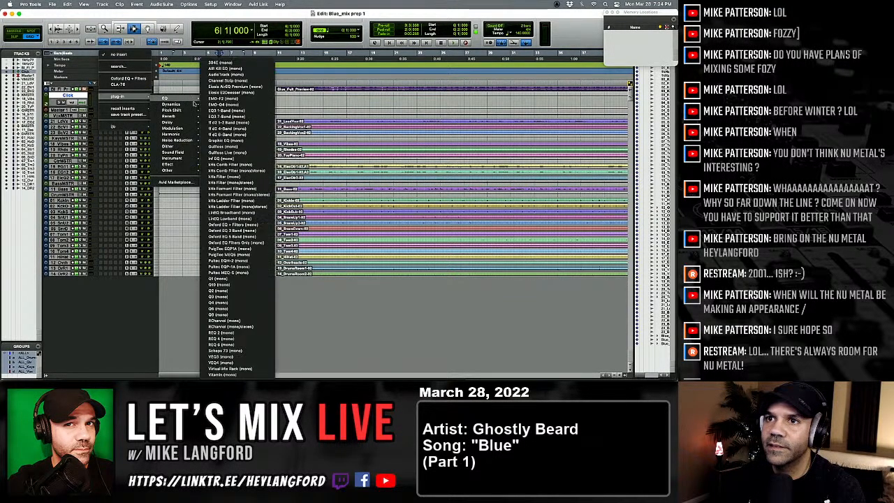
{"action": "mouse_move", "coordinate": [191, 162]}
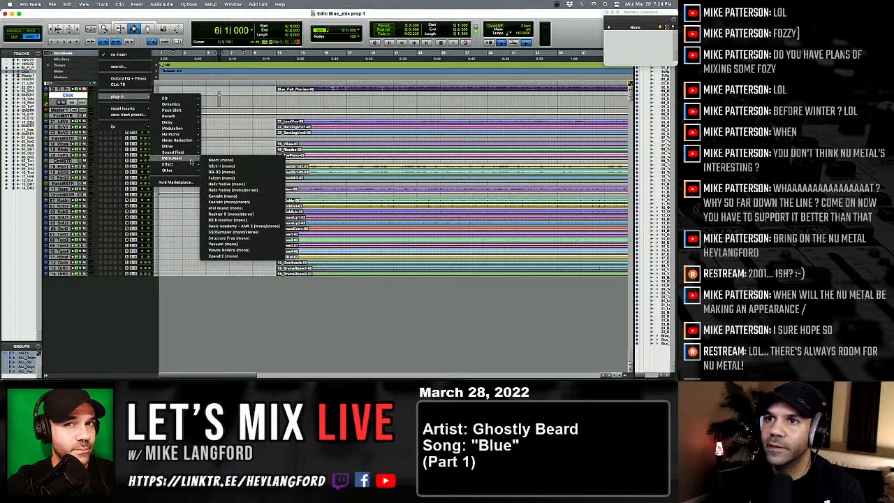
{"action": "left_click", "coordinate": [221, 166]}
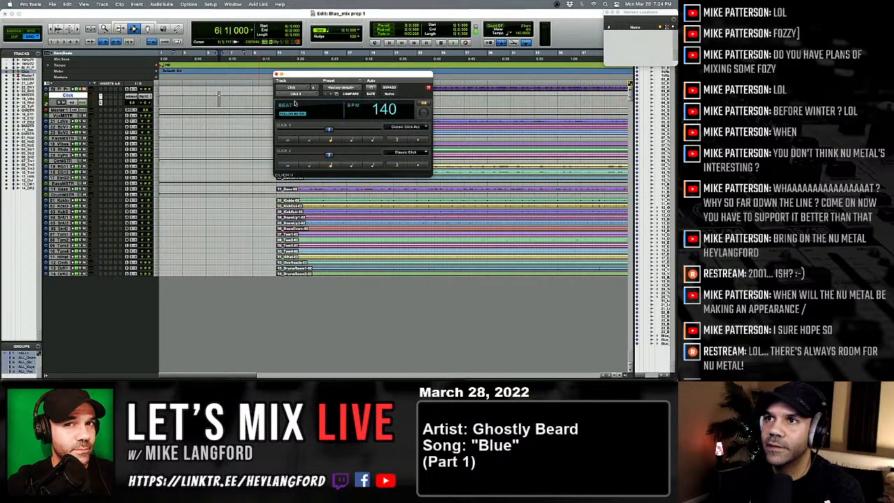
Move the Click II window clear of the upper tracks and check where the clips' start falls on the grid.
{"action": "left_click_drag", "start_coordinate": [293, 75], "coordinate": [272, 167]}
{"action": "left_click", "coordinate": [269, 127]}
{"action": "key", "text": "Tab"}
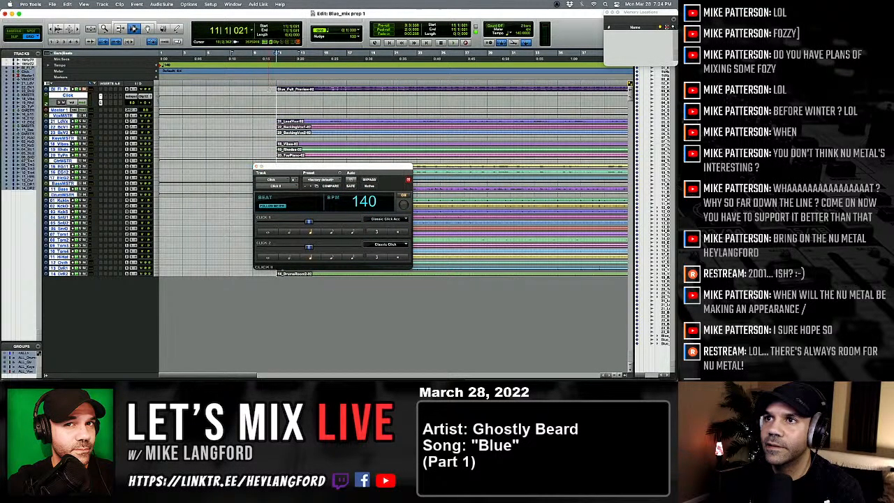
{"action": "key", "text": "space"}
{"action": "key", "text": "space"}
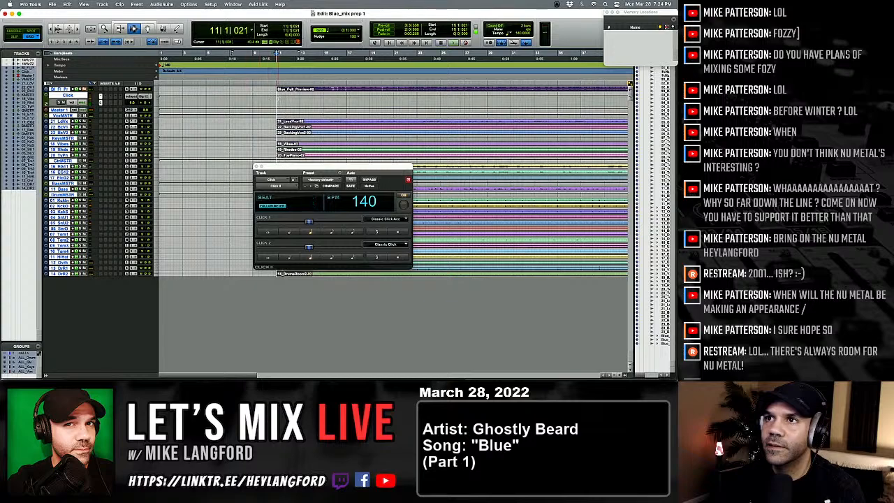
{"action": "key", "text": "t"}
{"action": "key", "text": "t"}
{"action": "key", "text": "t"}
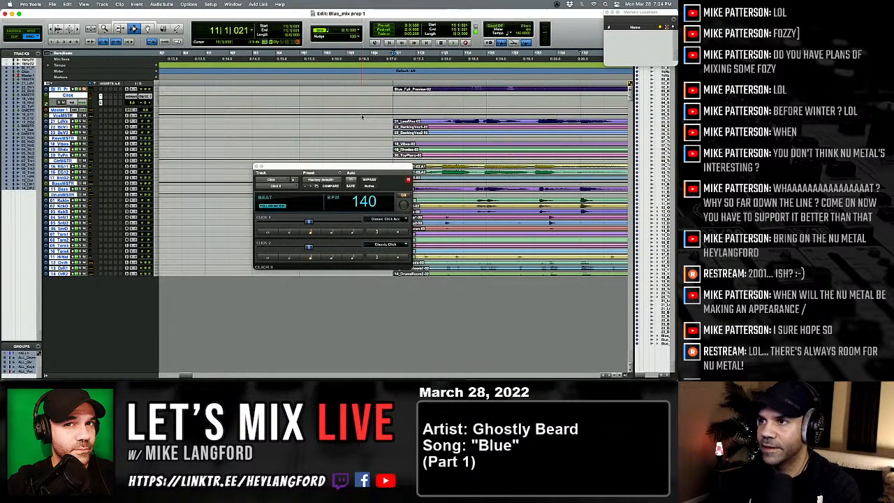
{"action": "left_click_drag", "start_coordinate": [373, 169], "coordinate": [337, 228]}
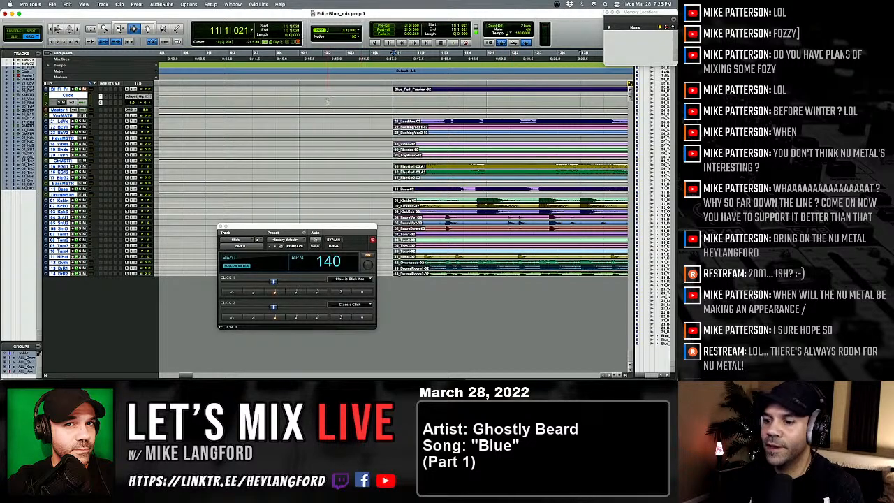
Play the click from the beginning of the session.
{"action": "key", "text": "Return"}
{"action": "key", "text": "space"}
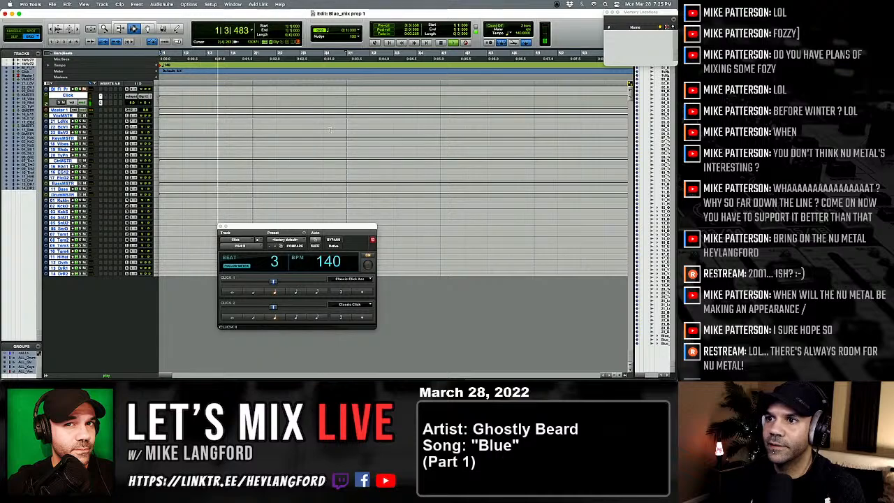
{"action": "key", "text": "space"}
{"action": "key", "text": "space"}
{"action": "key", "text": "space"}
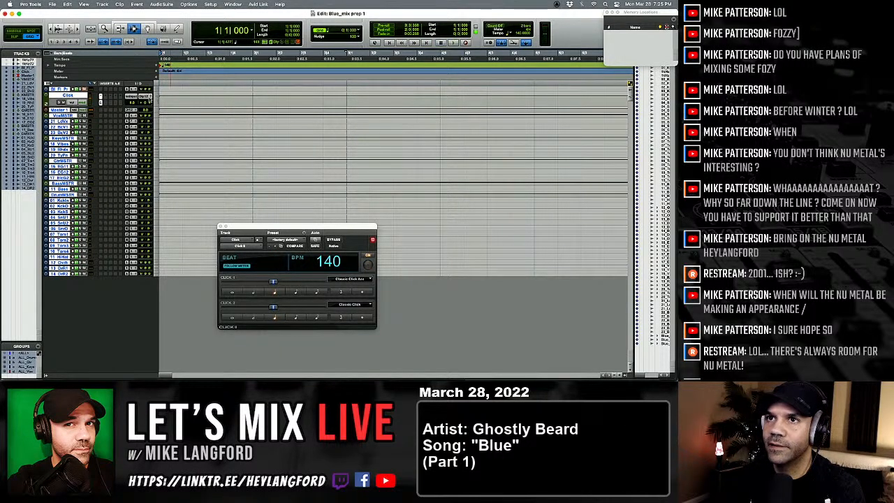
Place the cursor at the clips' start and enlarge the height of all tracks to show the drum waveforms.
{"action": "key", "text": "alt+Return"}
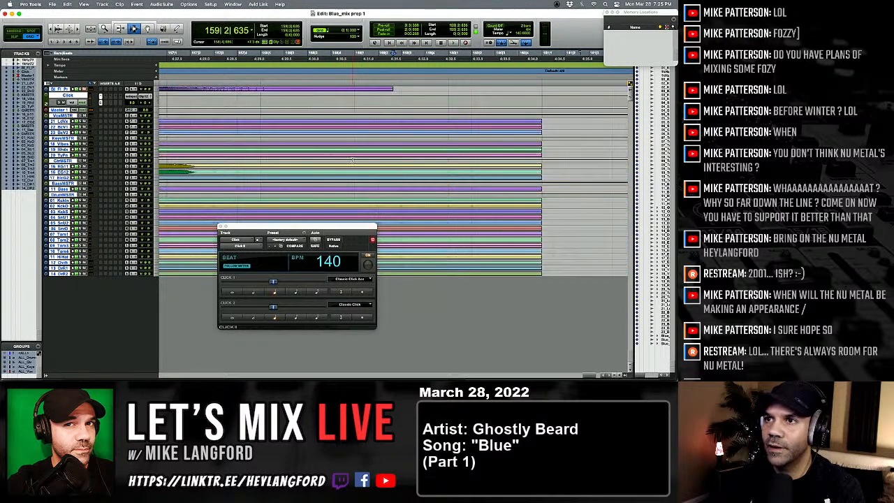
{"action": "key", "text": "alt+a"}
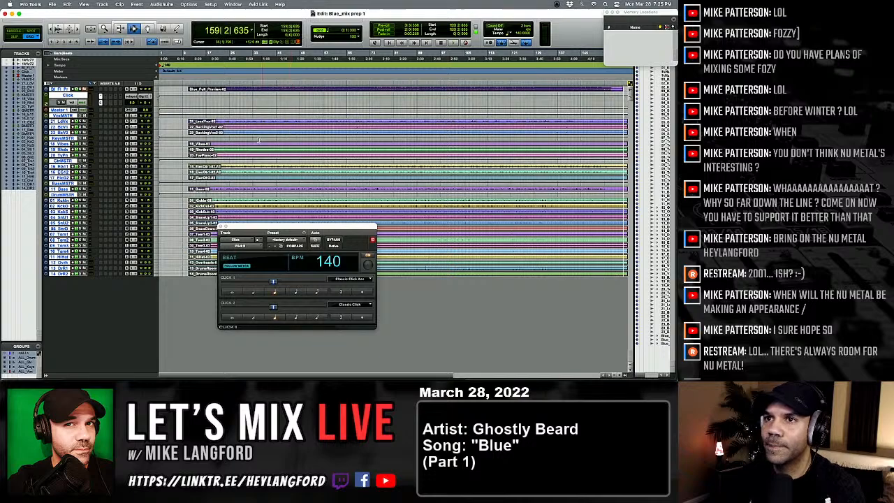
{"action": "left_click", "coordinate": [215, 132]}
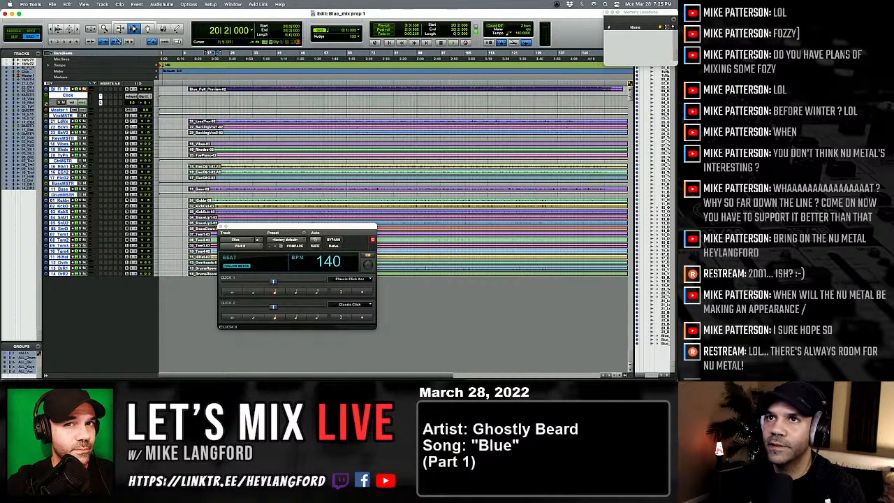
{"action": "left_click", "coordinate": [185, 128]}
{"action": "key", "text": "t"}
{"action": "key", "text": "t"}
{"action": "key", "text": "t"}
{"action": "key", "text": "t"}
{"action": "key", "text": "t"}
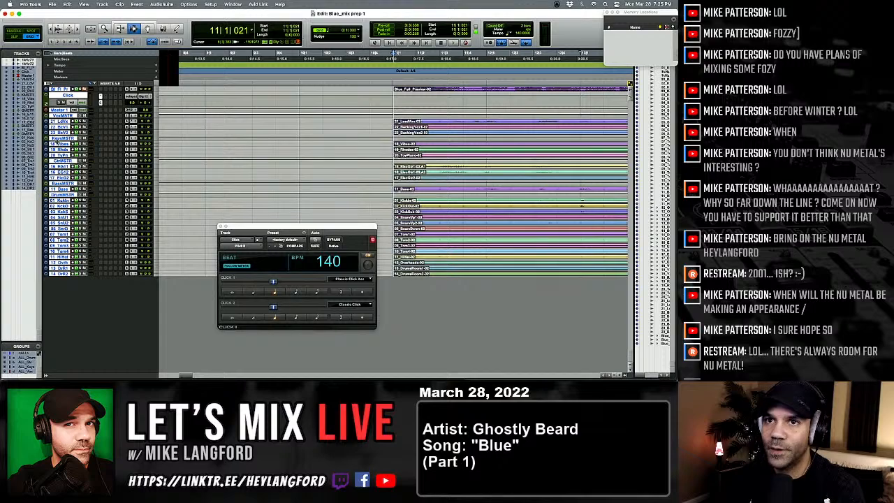
{"action": "left_click_drag", "start_coordinate": [56, 141], "coordinate": [56, 168]}
{"action": "scroll", "coordinate": [246, 164], "scroll_direction": "up", "scroll_amount": 15}
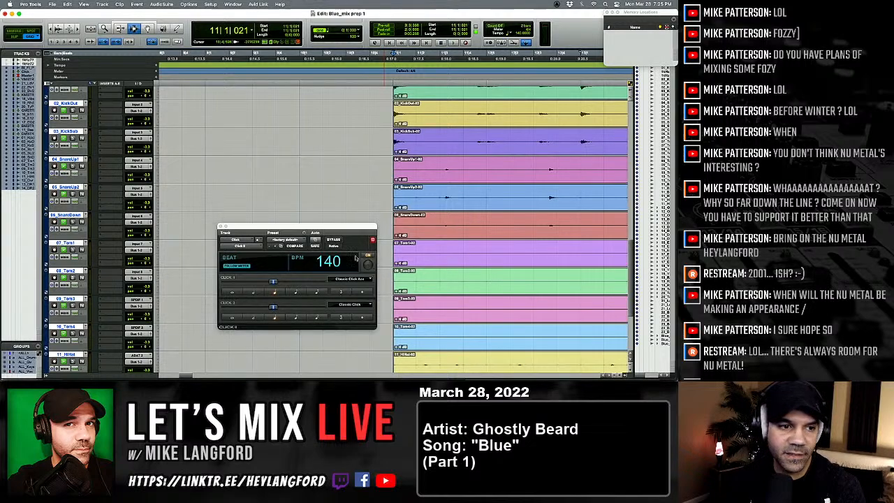
Listen to the drums against the click from the clips' start, with the Click II window moved lower over the tracks.
{"action": "key", "text": "space"}
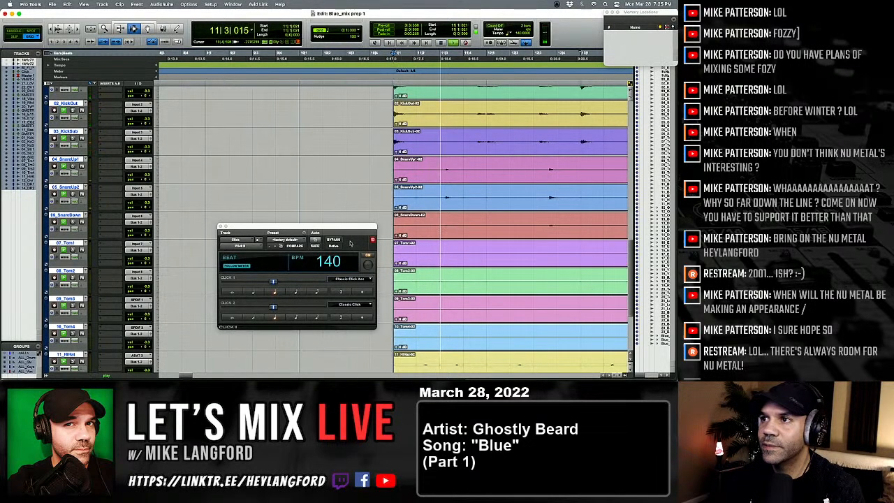
{"action": "key", "text": "r"}
{"action": "key", "text": "r"}
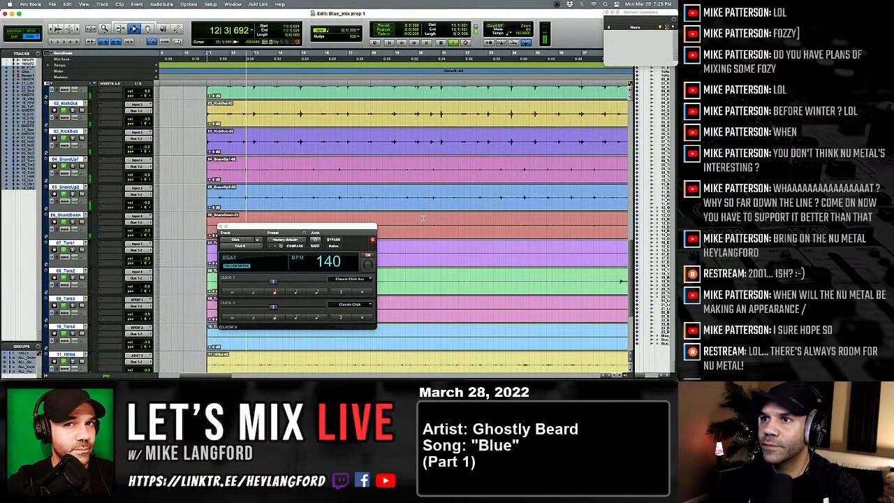
{"action": "left_click_drag", "start_coordinate": [327, 226], "coordinate": [329, 280]}
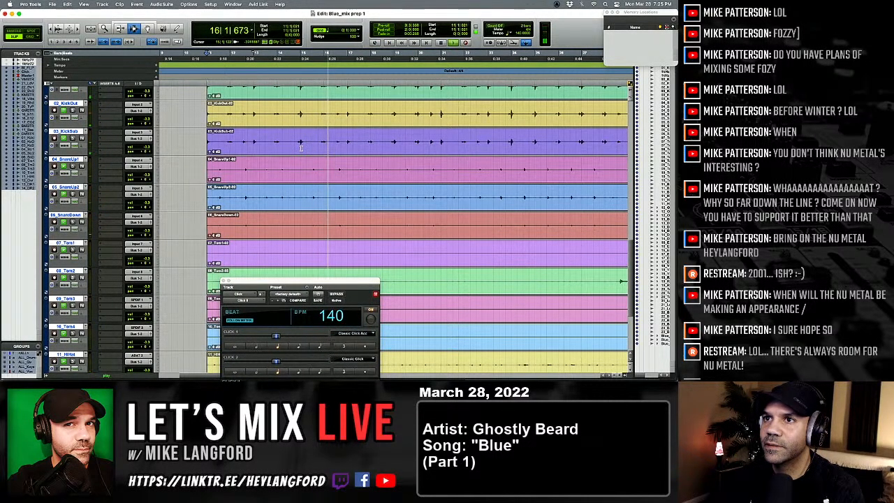
{"action": "key", "text": "space"}
{"action": "key", "text": "space"}
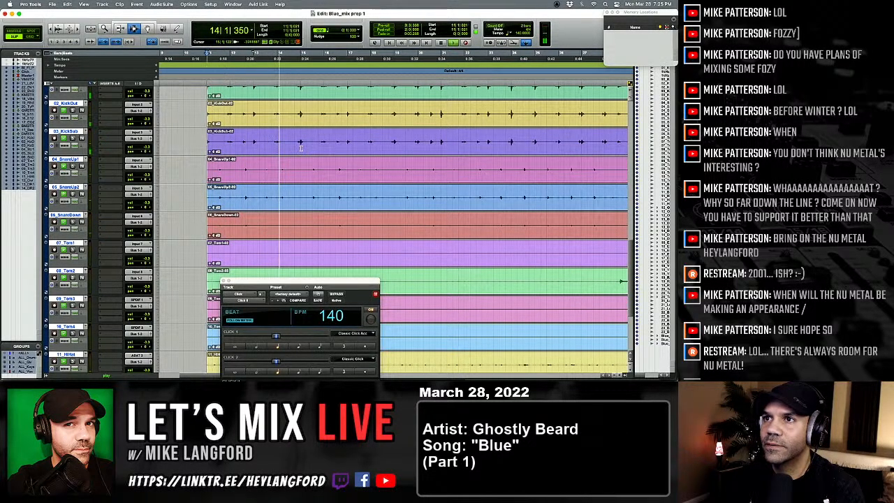
{"action": "key", "text": "space"}
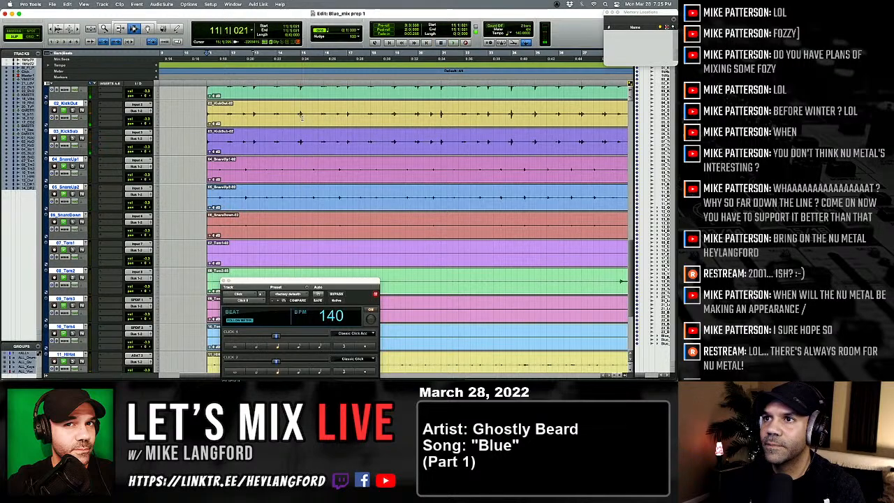
Find the kick hit's transient near 15|1|000 and separate the clips on all tracks there.
{"action": "left_click", "coordinate": [303, 144]}
{"action": "key", "text": "t"}
{"action": "key", "text": "t"}
{"action": "key", "text": "t"}
{"action": "key", "text": "t"}
{"action": "left_click", "coordinate": [365, 120]}
{"action": "key", "text": "t"}
{"action": "key", "text": "t"}
{"action": "key", "text": "t"}
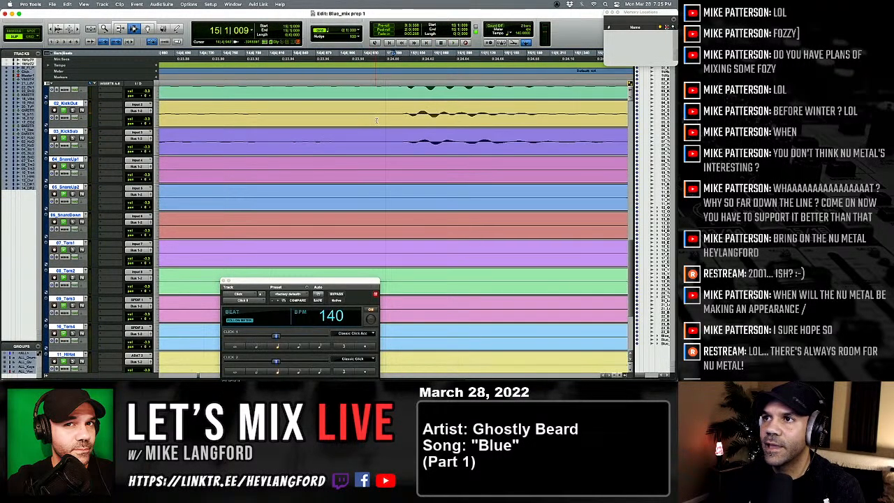
{"action": "scroll", "coordinate": [401, 161], "scroll_direction": "up", "scroll_amount": 3}
{"action": "left_click", "coordinate": [402, 160]}
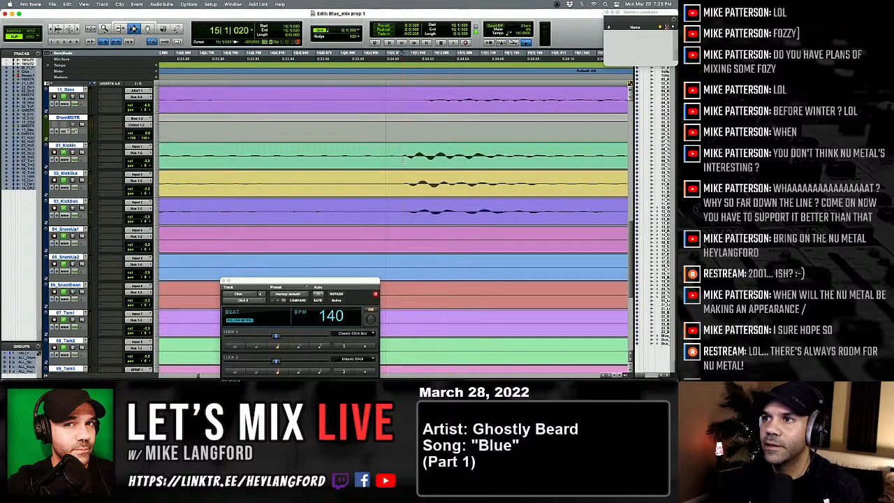
{"action": "key", "text": "r"}
{"action": "key", "text": "r"}
{"action": "key", "text": "r"}
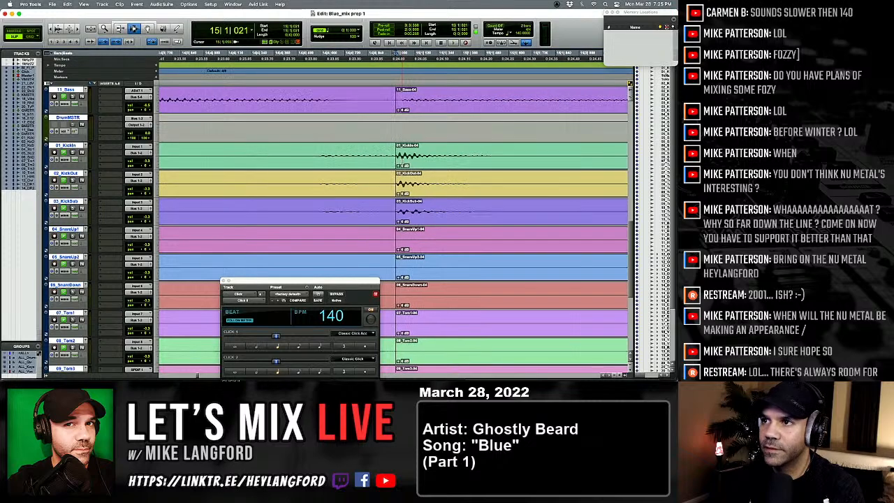
{"action": "key", "text": "r"}
Try identifying the separated opening section as 12|1|000 to 16|1|000, listen with the click, and undo the bar markers and clip separation.
{"action": "double_click", "coordinate": [340, 165]}
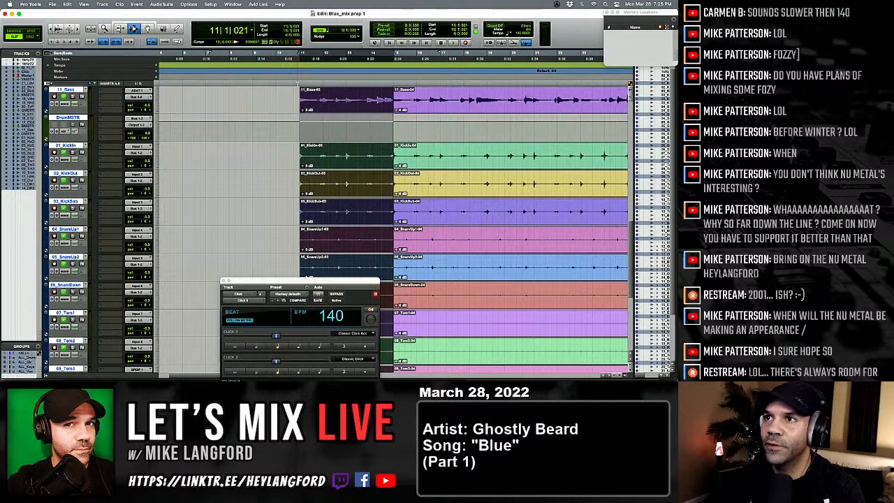
{"action": "key", "text": "super+i"}
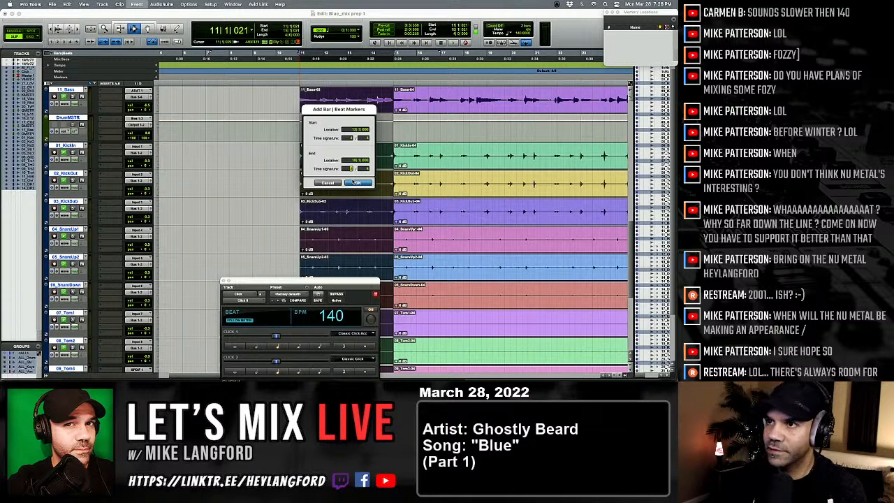
{"action": "left_click", "coordinate": [357, 183]}
{"action": "key", "text": "space"}
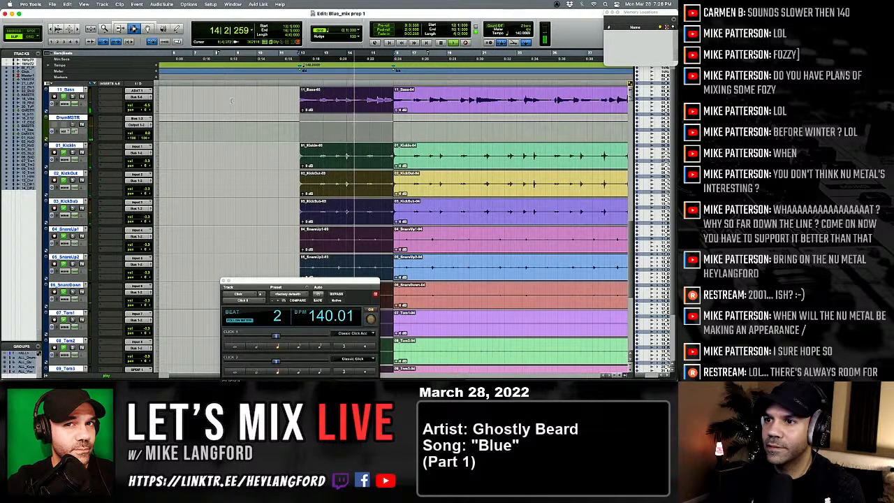
{"action": "key", "text": "space"}
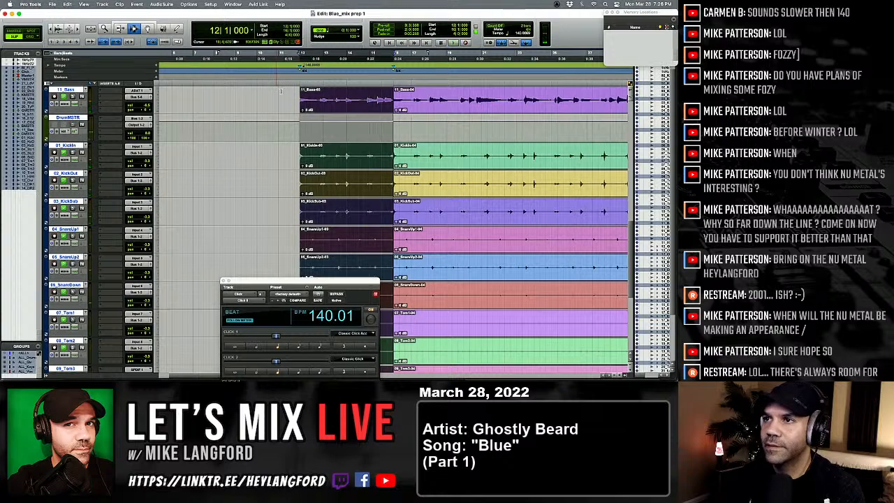
{"action": "scroll", "coordinate": [312, 133], "scroll_direction": "up", "scroll_amount": 3}
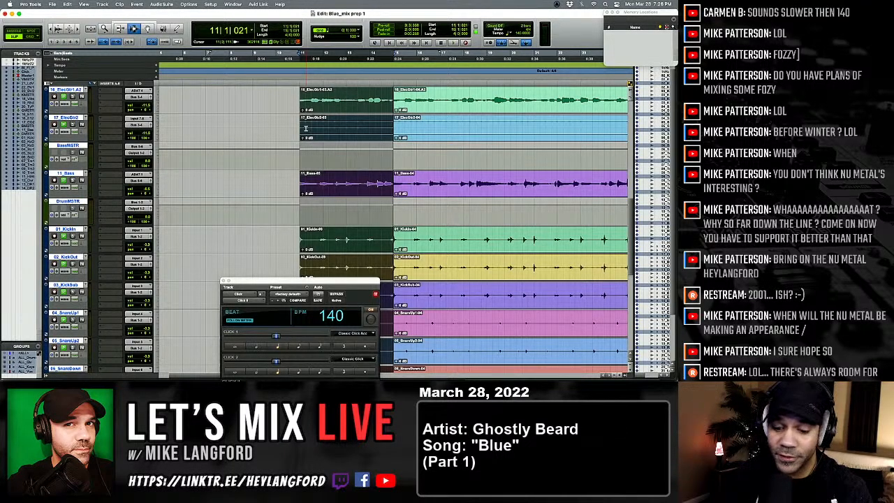
{"action": "key", "text": "super+z"}
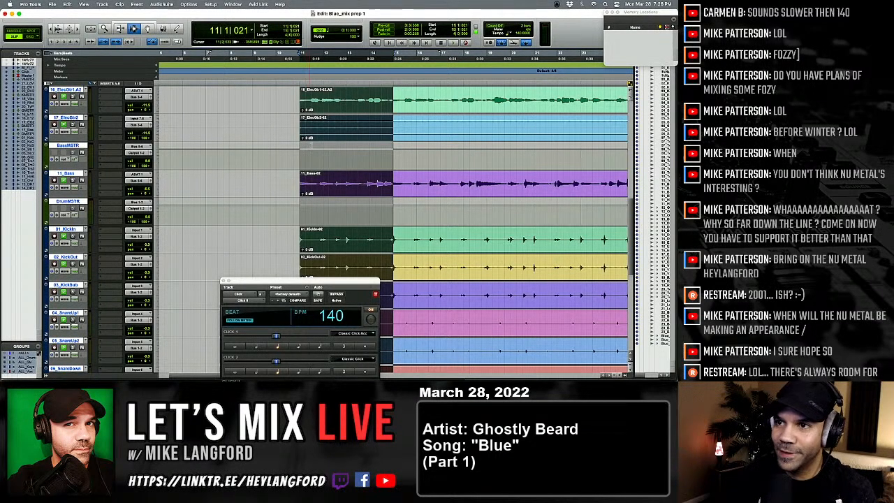
Listen to the song from the clips' start to work out its meter.
{"action": "left_click", "coordinate": [288, 174]}
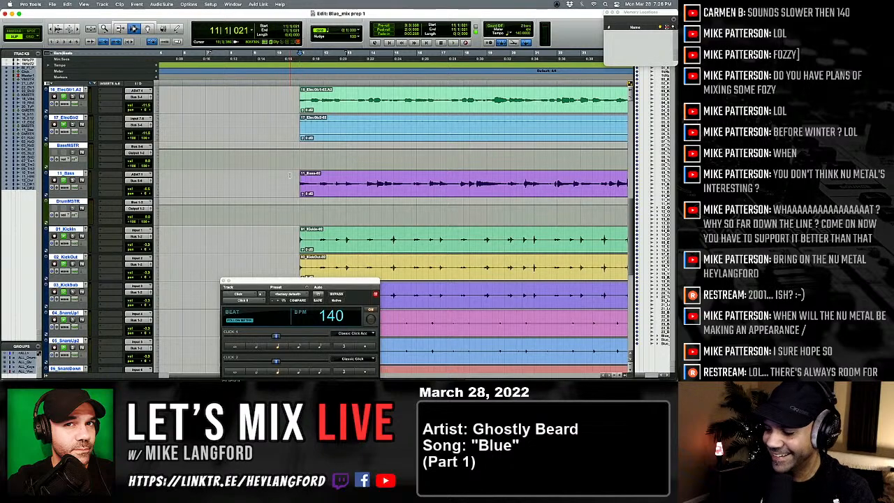
{"action": "key", "text": "space"}
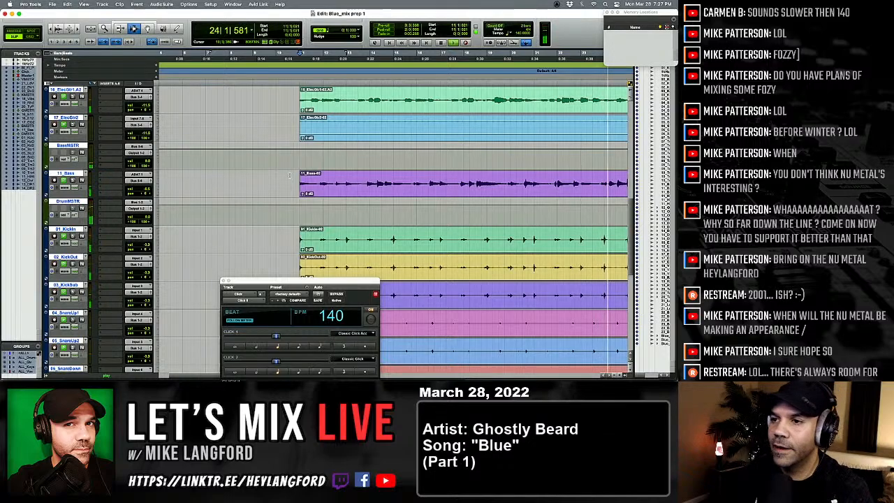
{"action": "key", "text": "space"}
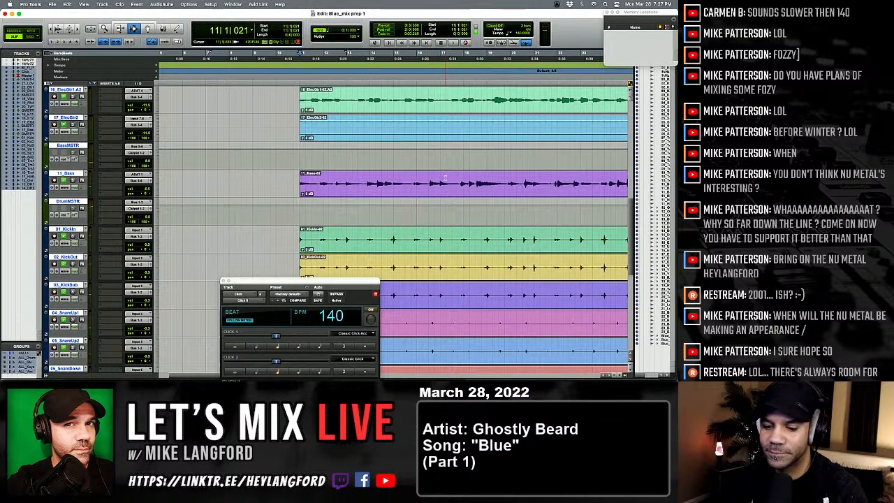
Set the session's meter at 1|1|000 to 3/4.
{"action": "key", "text": "Return"}
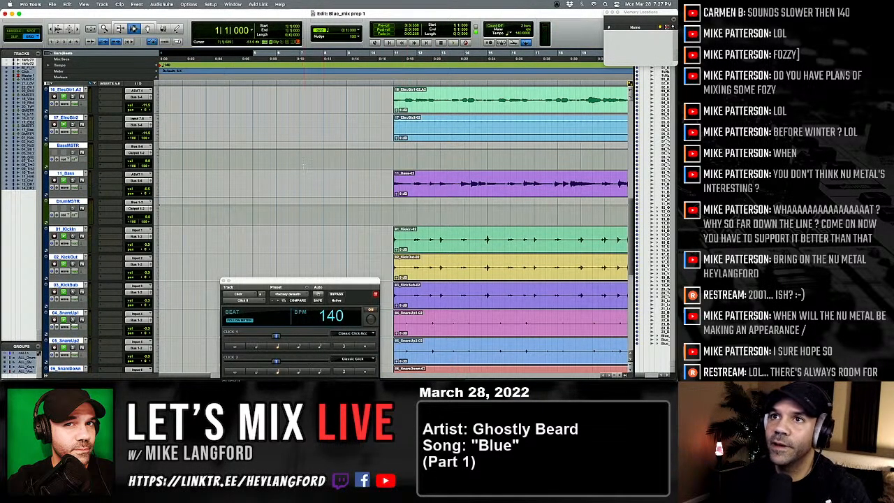
{"action": "scroll", "coordinate": [238, 118], "scroll_direction": "up", "scroll_amount": 5}
{"action": "scroll", "coordinate": [238, 118], "scroll_direction": "up", "scroll_amount": 6}
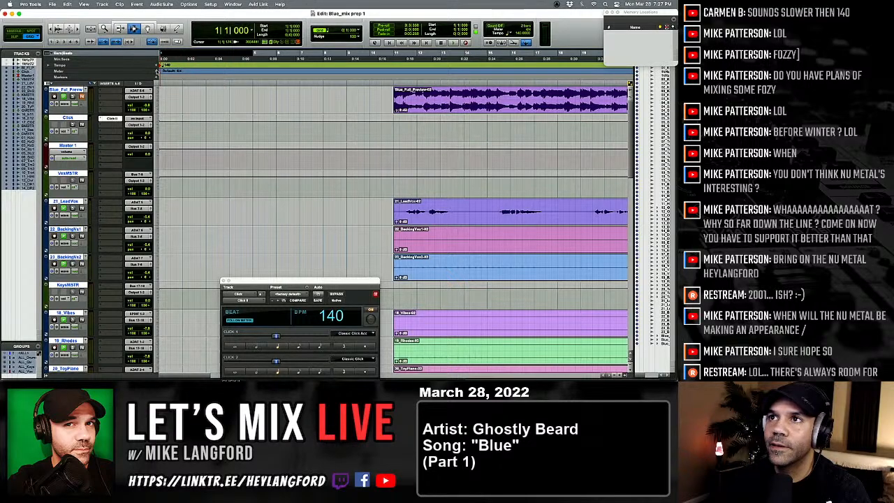
{"action": "double_click", "coordinate": [157, 70]}
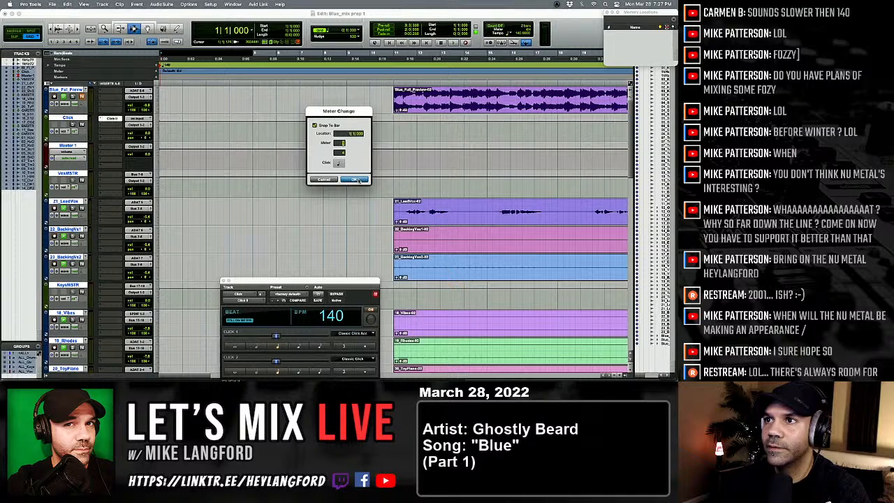
{"action": "left_click", "coordinate": [356, 179]}
Move the clips on all tracks to start at 15|1|000 and shift the Click II window higher.
{"action": "left_click", "coordinate": [413, 111]}
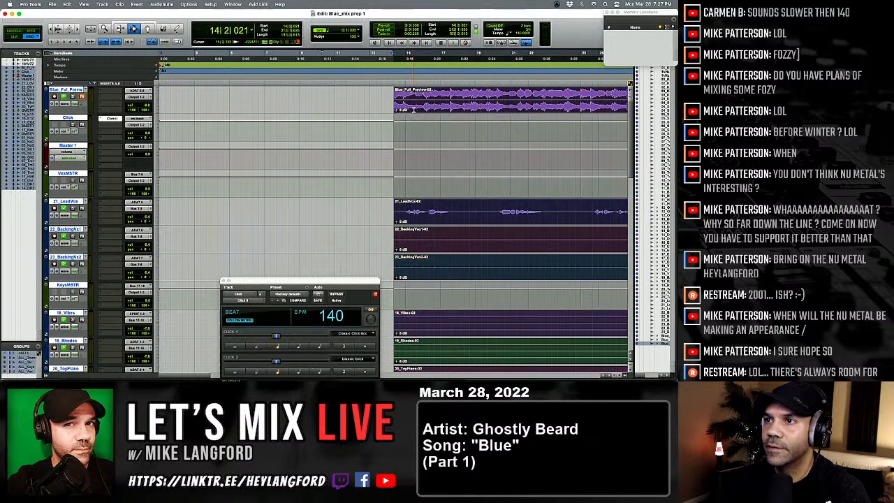
{"action": "left_click_drag", "start_coordinate": [416, 112], "coordinate": [405, 105]}
{"action": "key", "text": "r"}
{"action": "key", "text": "r"}
{"action": "key", "text": "r"}
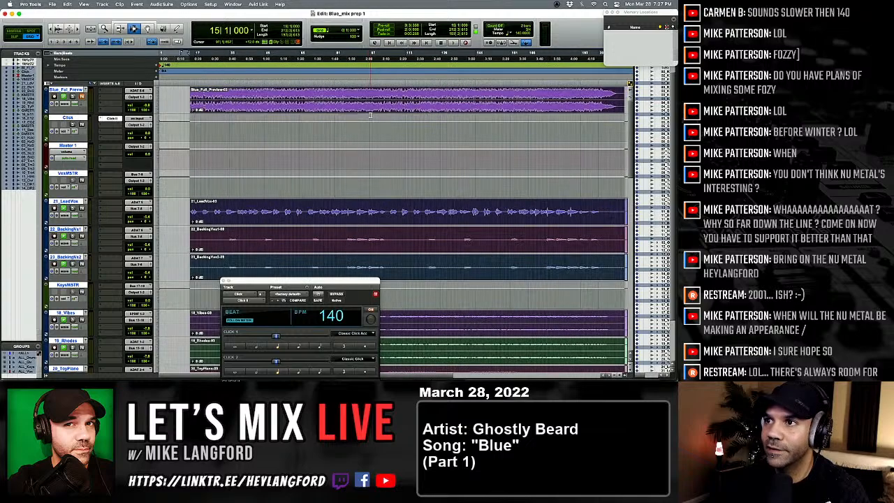
{"action": "key", "text": "t"}
{"action": "key", "text": "t"}
{"action": "key", "text": "t"}
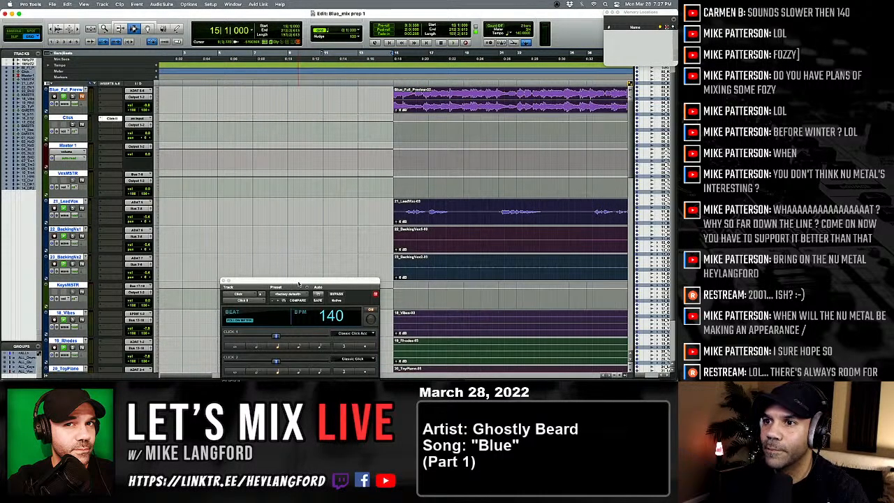
{"action": "left_click_drag", "start_coordinate": [299, 284], "coordinate": [271, 217]}
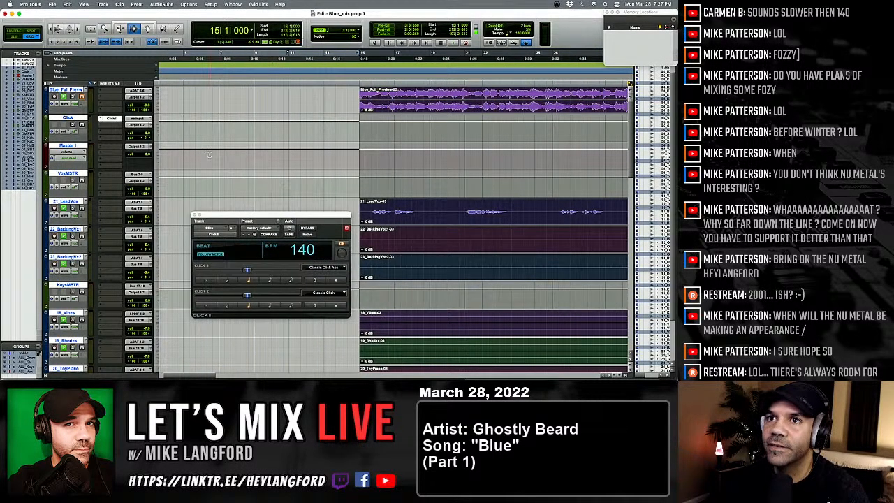
Set the session tempo at 1|1|000 to 104 BPM.
{"action": "scroll", "coordinate": [208, 155], "scroll_direction": "left", "scroll_amount": 3}
{"action": "key", "text": "Return"}
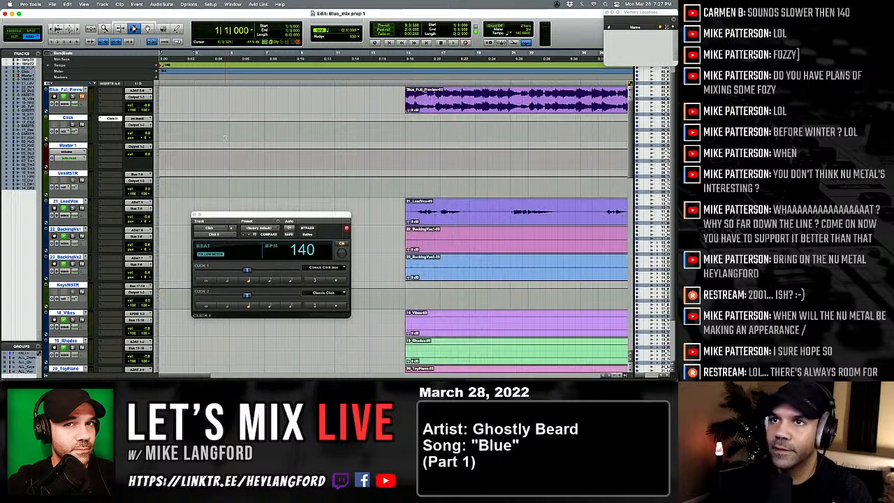
{"action": "left_click", "coordinate": [158, 64]}
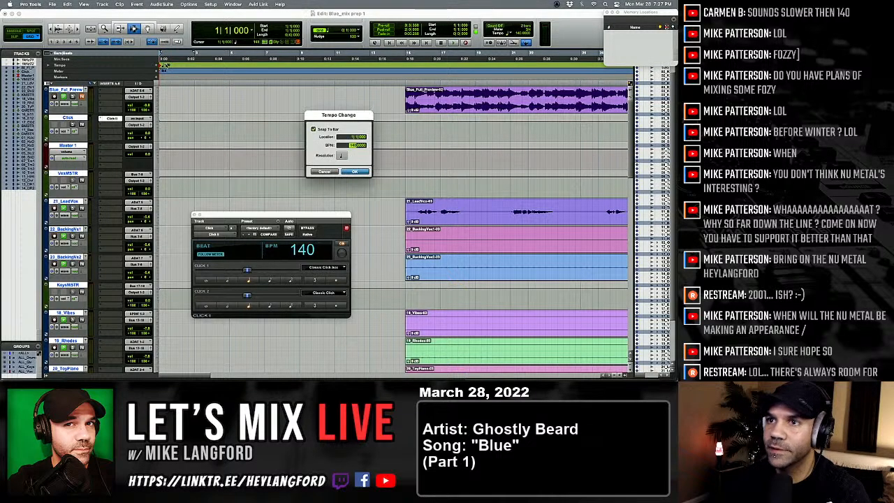
{"action": "type", "text": "104"}
{"action": "key", "text": "Return"}
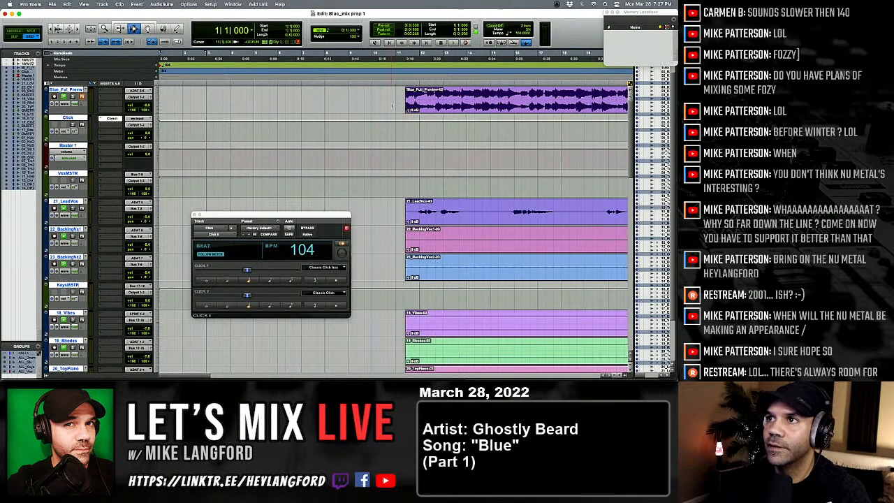
Move the clips on all tracks to start at 11|1|000 and close the Click II window during playback.
{"action": "left_click", "coordinate": [146, 28]}
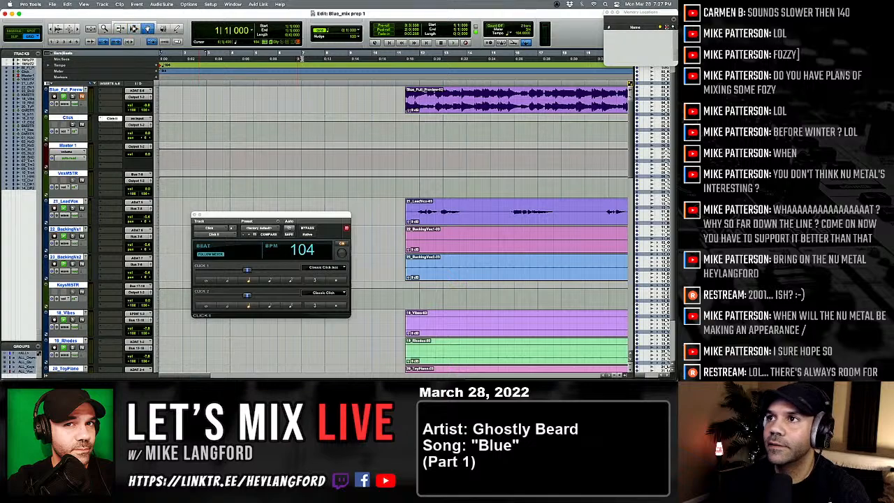
{"action": "left_click_drag", "start_coordinate": [428, 106], "coordinate": [418, 104]}
{"action": "key", "text": "space"}
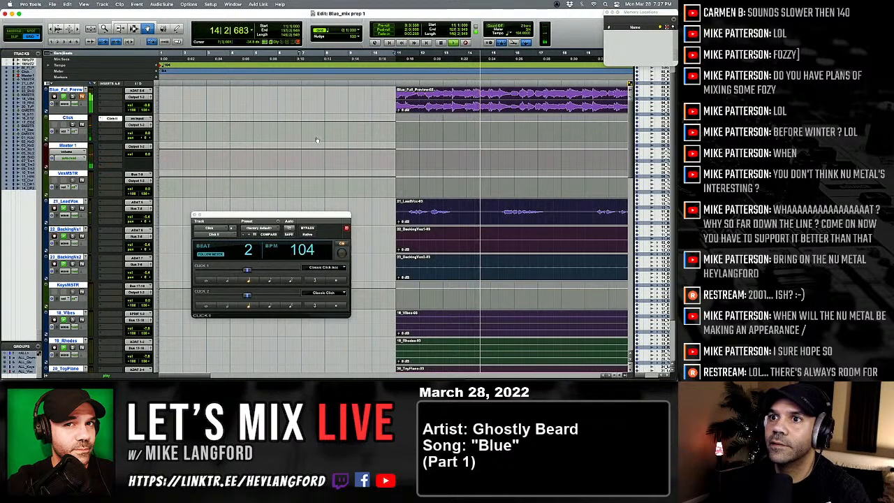
{"action": "left_click", "coordinate": [196, 214]}
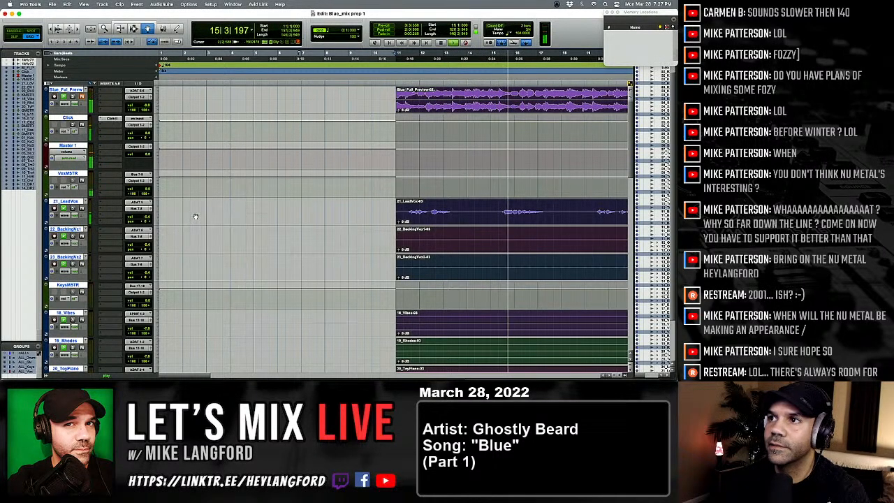
{"action": "scroll", "coordinate": [294, 137], "scroll_direction": "right", "scroll_amount": 3}
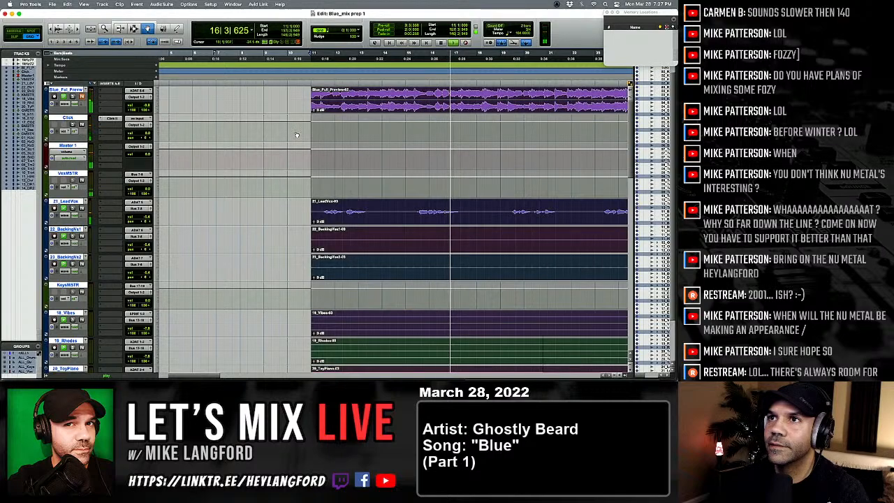
{"action": "key", "text": "space"}
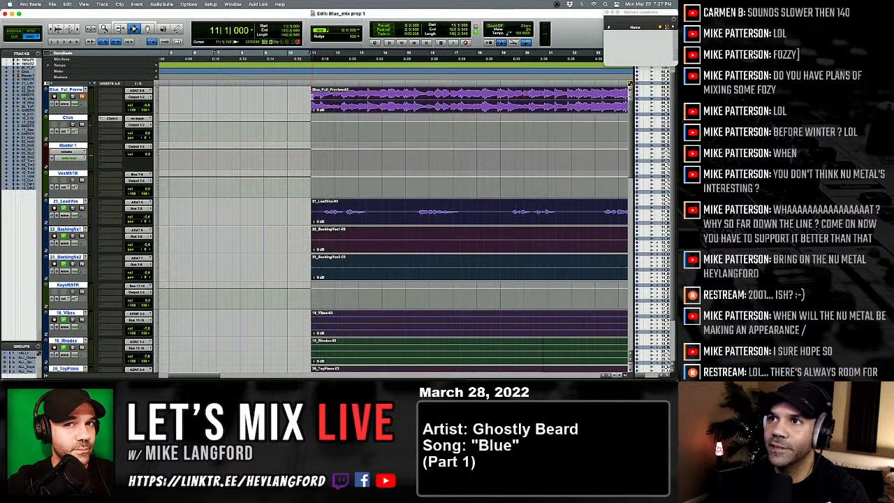
Listen to the song against the click from 11|1|000 to about bar 15.
{"action": "left_click", "coordinate": [313, 98]}
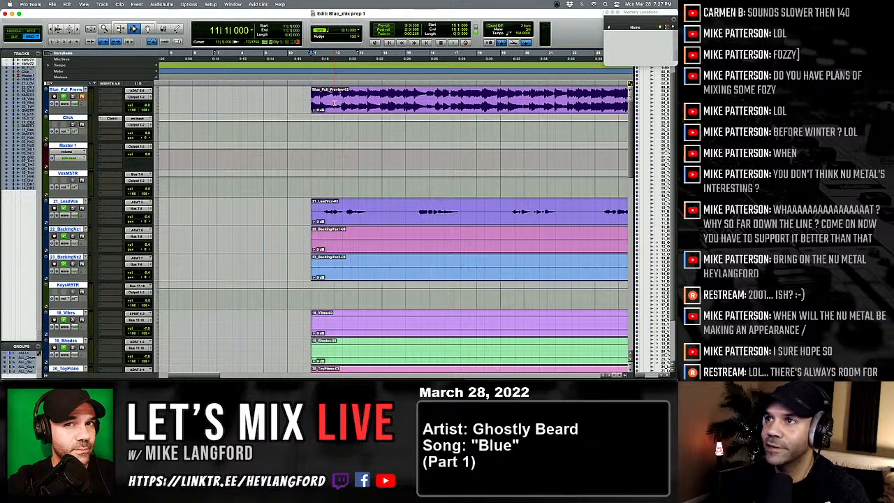
{"action": "scroll", "coordinate": [333, 102], "scroll_direction": "right", "scroll_amount": 1}
{"action": "key", "text": "space"}
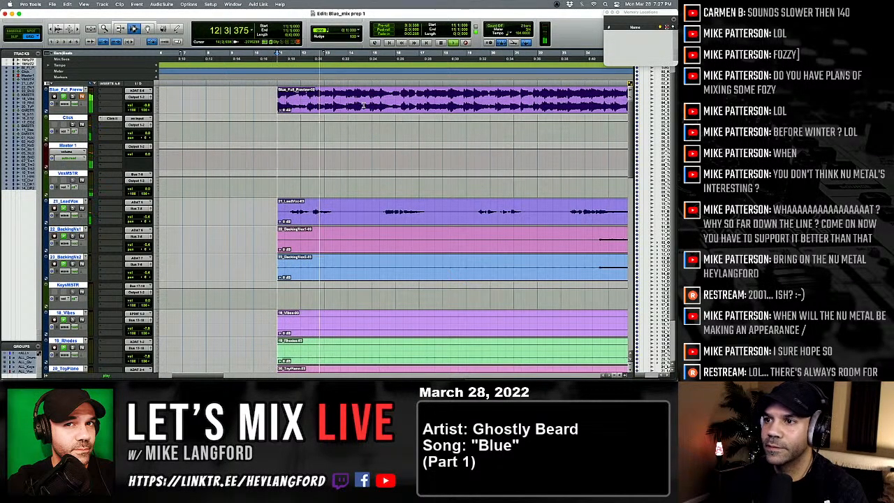
{"action": "scroll", "coordinate": [366, 120], "scroll_direction": "down", "scroll_amount": 3}
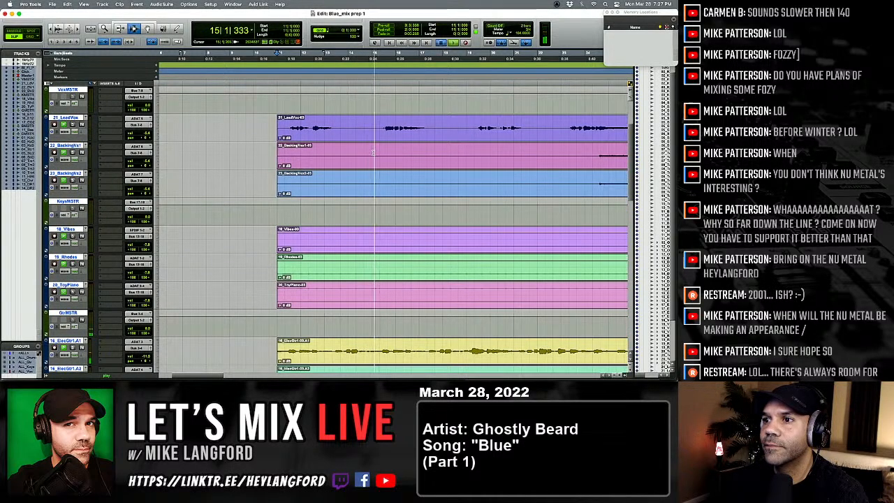
{"action": "key", "text": "space"}
Place the edit cursor at the onset of the kick hit just before 15|1|000 across all tracks.
{"action": "key", "text": "r"}
{"action": "key", "text": "r"}
{"action": "key", "text": "r"}
{"action": "scroll", "coordinate": [374, 167], "scroll_direction": "down", "scroll_amount": 4}
{"action": "key", "text": "t"}
{"action": "key", "text": "t"}
{"action": "key", "text": "t"}
{"action": "key", "text": "t"}
{"action": "key", "text": "t"}
{"action": "key", "text": "t"}
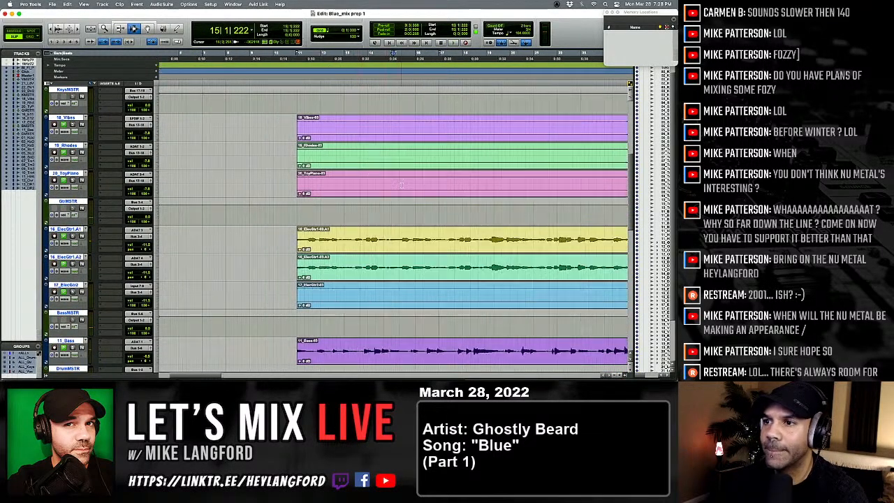
{"action": "scroll", "coordinate": [406, 203], "scroll_direction": "down", "scroll_amount": 12}
{"action": "scroll", "coordinate": [406, 204], "scroll_direction": "up", "scroll_amount": 3}
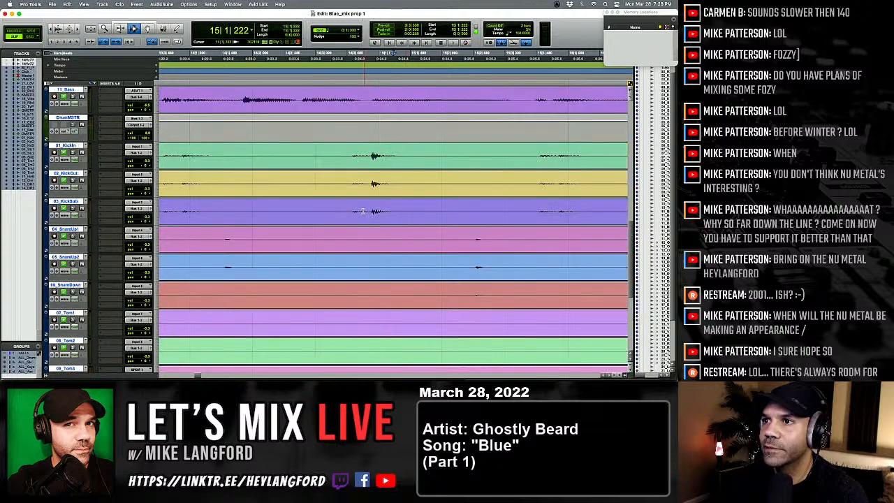
{"action": "left_click", "coordinate": [367, 203]}
{"action": "key", "text": "Tab"}
{"action": "key", "text": "t"}
{"action": "key", "text": "t"}
{"action": "key", "text": "t"}
{"action": "key", "text": "t"}
{"action": "key", "text": "t"}
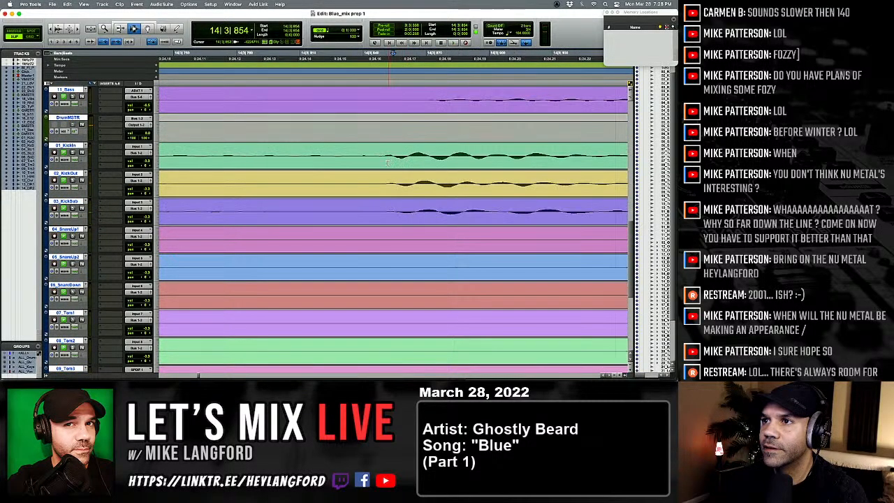
Separate the clips on all tracks at the kick's onset at 14|3|850.
{"action": "key", "text": "super+e"}
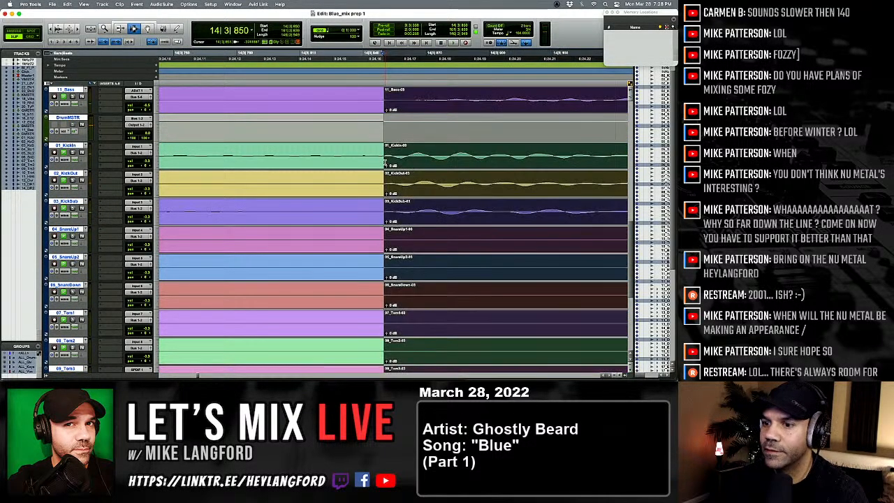
{"action": "key", "text": "super+z"}
{"action": "key", "text": "b"}
{"action": "key", "text": "e"}
{"action": "key", "text": "e"}
{"action": "key", "text": "r"}
{"action": "key", "text": "r"}
{"action": "key", "text": "r"}
{"action": "key", "text": "r"}
{"action": "key", "text": "r"}
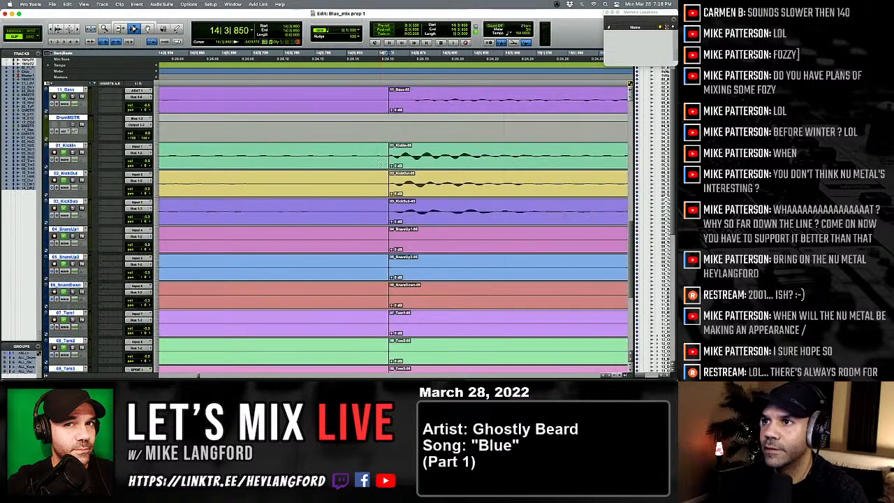
Try identifying the beats of the separated opening section starting at 11|1|000, and undo the bar markers and clip separation.
{"action": "key", "text": "alt+shift+Tab"}
{"action": "key", "text": "r"}
{"action": "key", "text": "r"}
{"action": "key", "text": "r"}
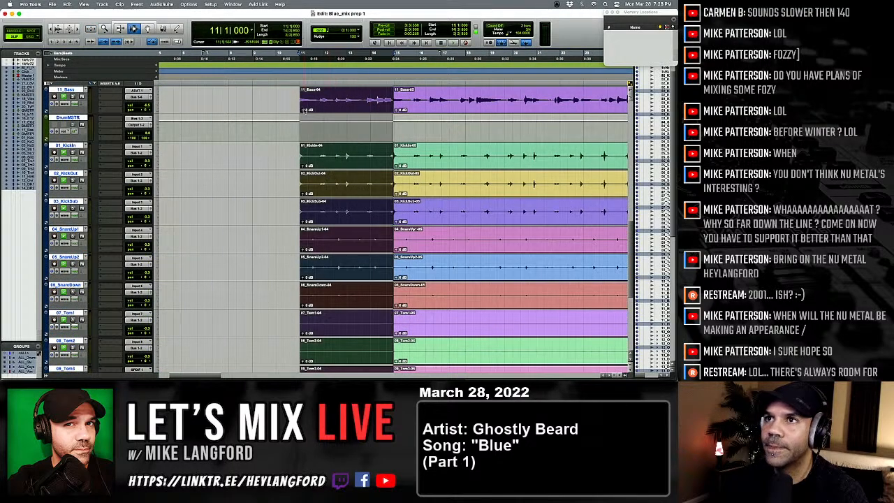
{"action": "scroll", "coordinate": [305, 110], "scroll_direction": "up", "scroll_amount": 3}
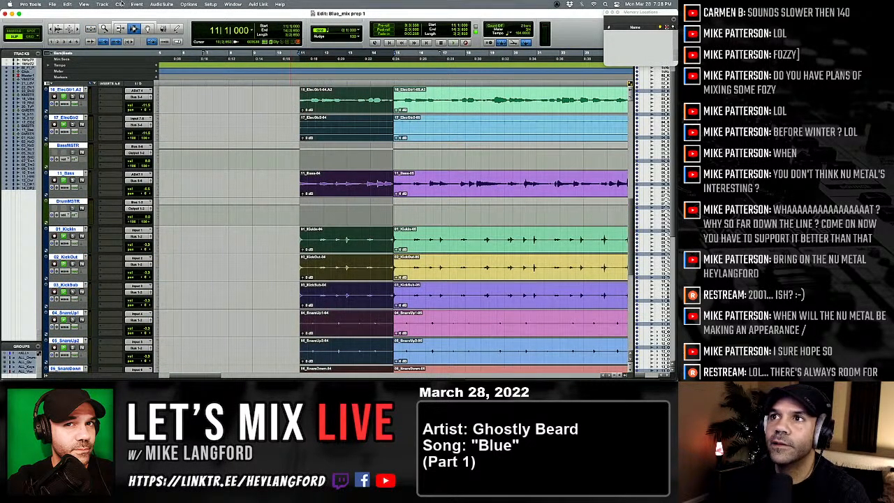
{"action": "left_click", "coordinate": [135, 4]}
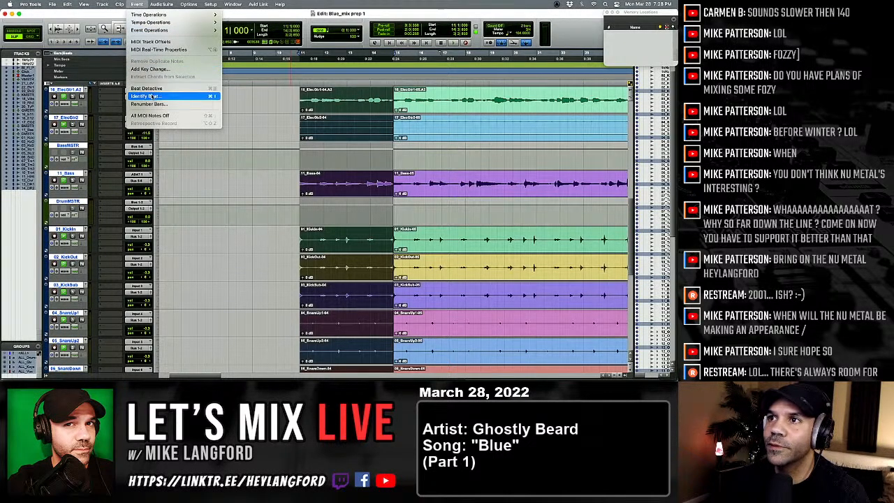
{"action": "left_click", "coordinate": [145, 95]}
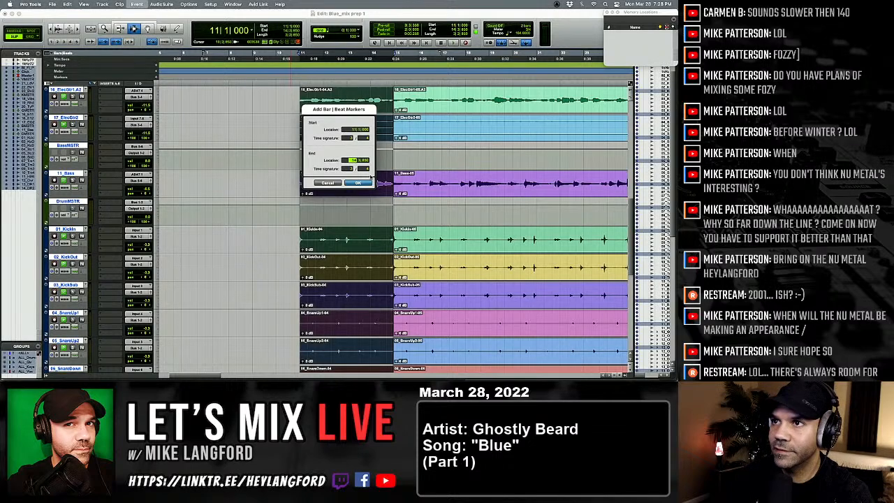
{"action": "left_click", "coordinate": [368, 182]}
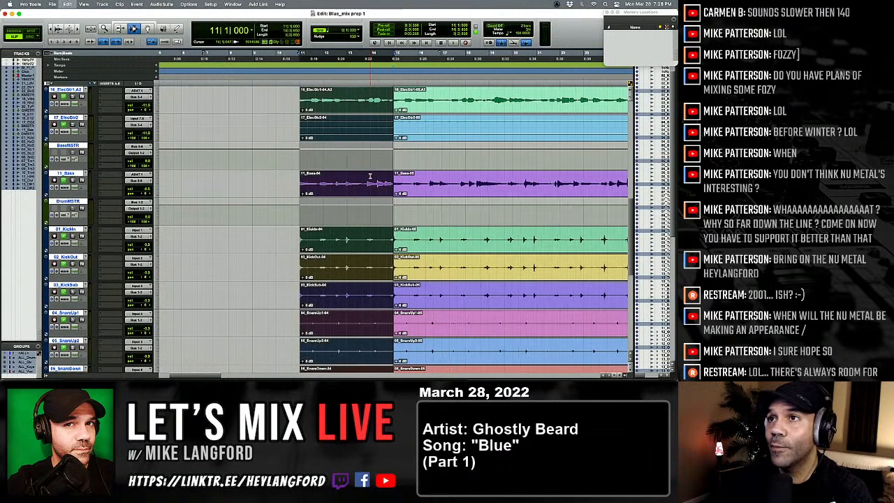
{"action": "key", "text": "Return"}
{"action": "key", "text": "super+z"}
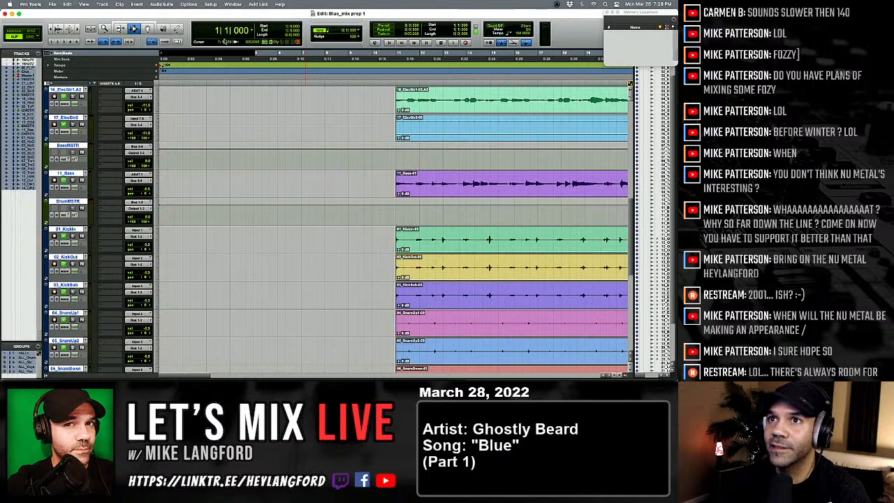
Set the session tempo to 105 BPM and move the clips on all tracks in Grid mode to start at 11|1|000.
{"action": "double_click", "coordinate": [158, 65]}
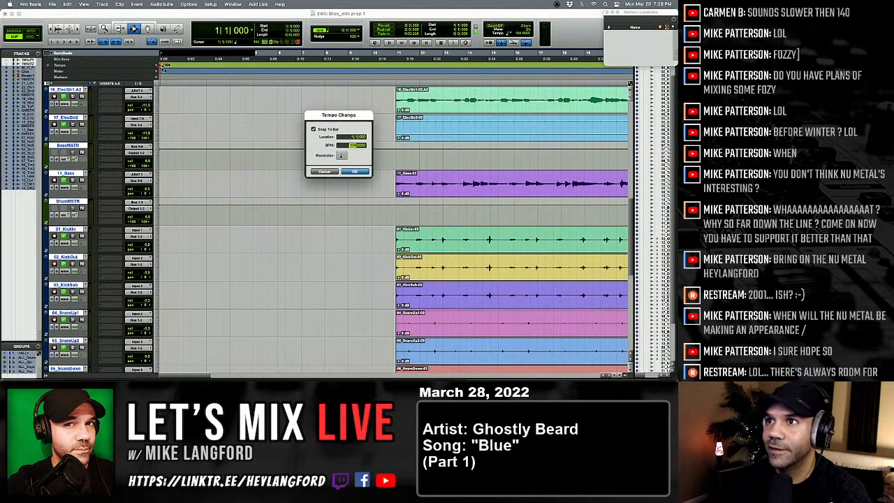
{"action": "key", "text": "Return"}
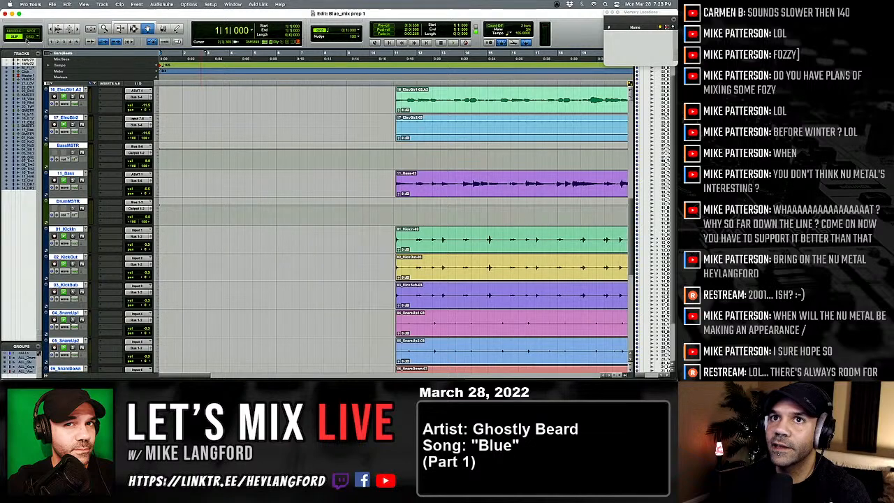
{"action": "left_click", "coordinate": [30, 37]}
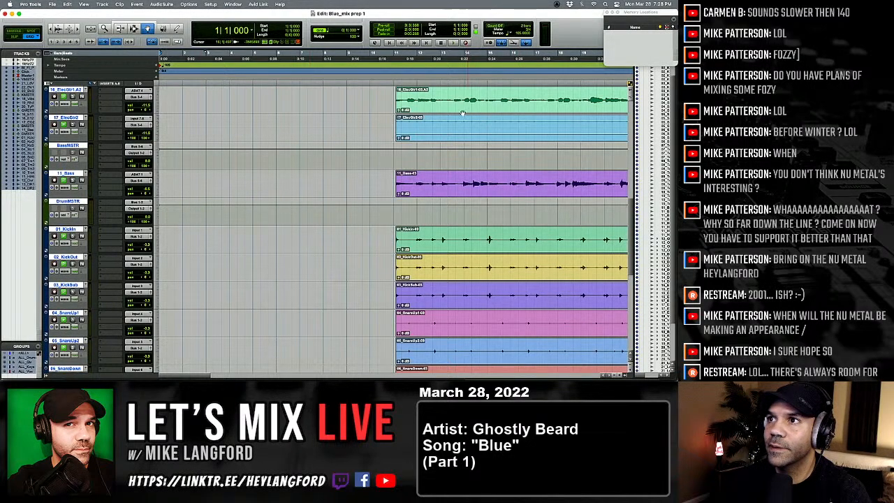
Play the song against the click from 11|1|000 and again from 138|2|000 to check its alignment with the grid.
{"action": "key", "text": "space"}
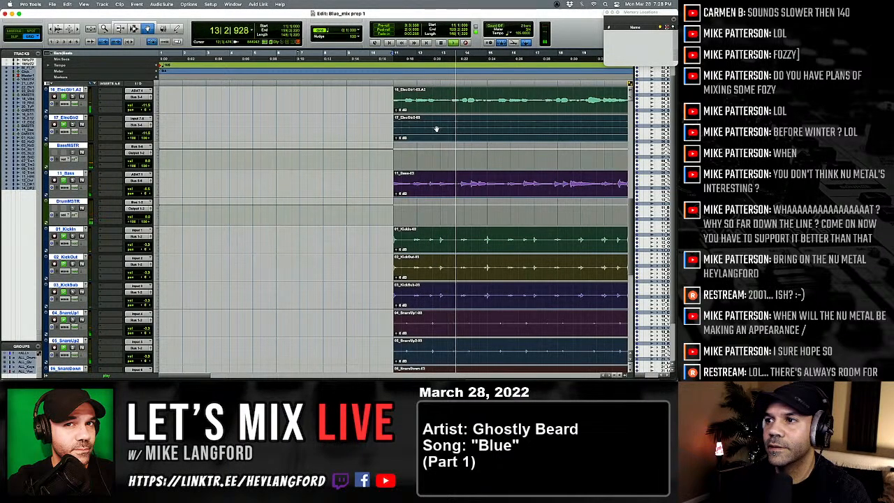
{"action": "key", "text": "super+bracketleft"}
{"action": "key", "text": "super+bracketleft"}
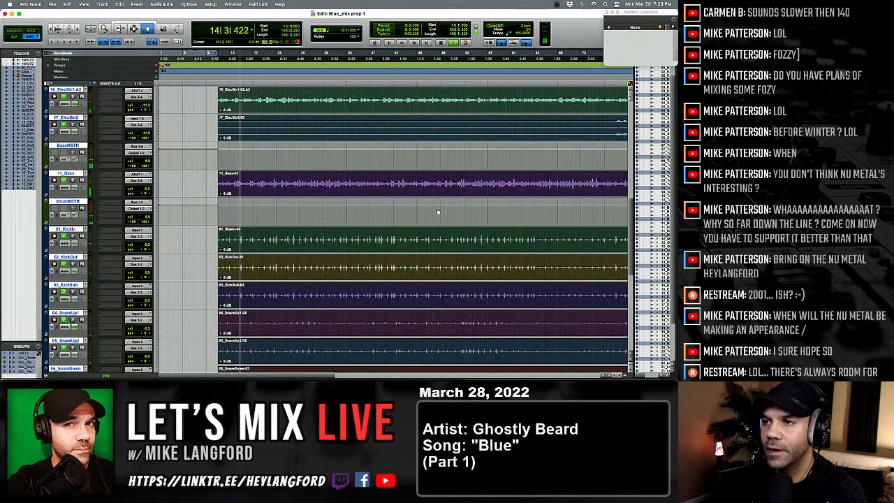
{"action": "scroll", "coordinate": [438, 212], "scroll_direction": "right", "scroll_amount": 10}
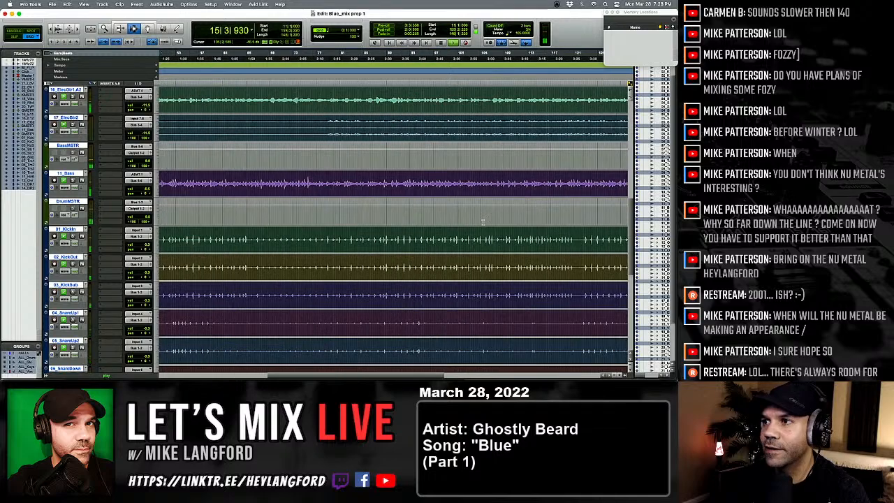
{"action": "scroll", "coordinate": [483, 222], "scroll_direction": "right", "scroll_amount": 5}
{"action": "key", "text": "space"}
{"action": "left_click", "coordinate": [473, 236]}
{"action": "key", "text": "space"}
{"action": "key", "text": "super+bracketright"}
{"action": "key", "text": "super+bracketright"}
{"action": "key", "text": "super+bracketright"}
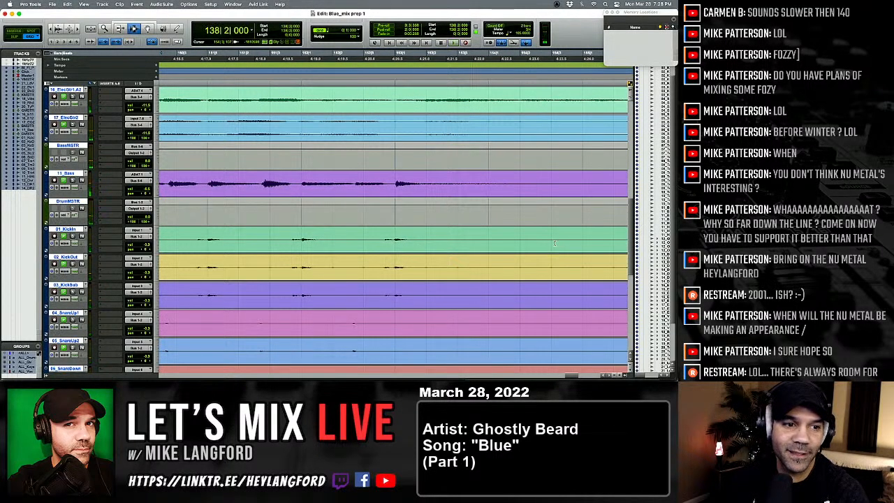
Save the session and extend the start of the clips on all tracks back to 1|1|000 with the Trim tool.
{"action": "key", "text": "alt+a"}
{"action": "key", "text": "super+s"}
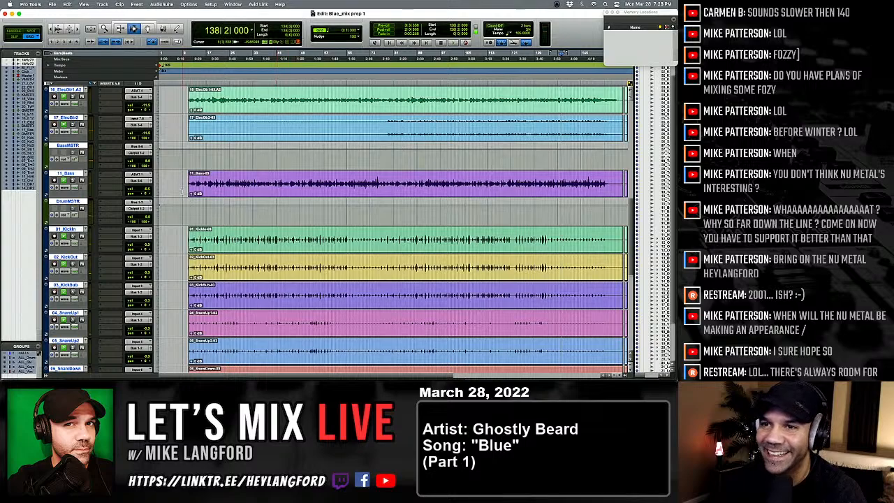
{"action": "left_click", "coordinate": [115, 27]}
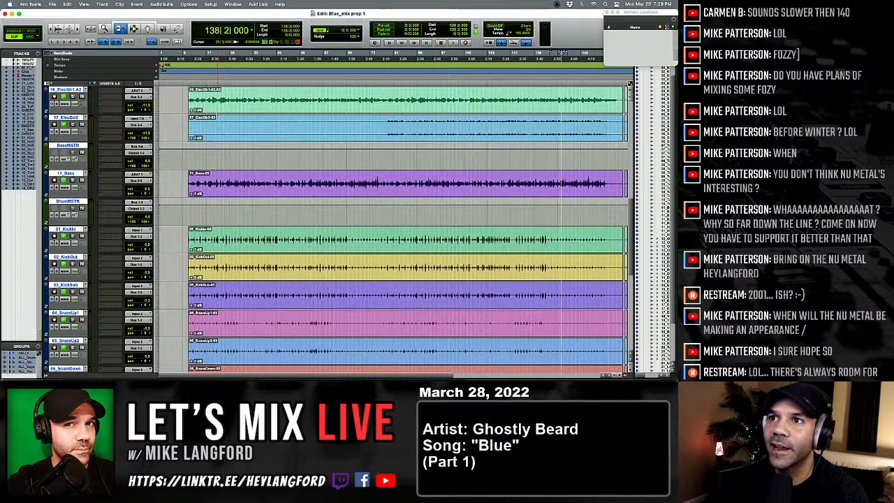
{"action": "key", "text": "super+a"}
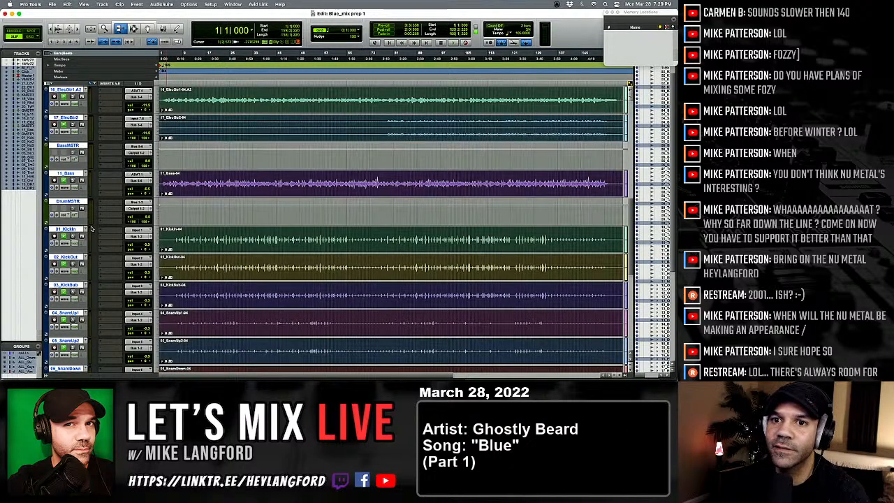
Listen to the extended opening from 1|1|000 and look over the tracks' waveforms there.
{"action": "key", "text": "space"}
{"action": "key", "text": "t"}
{"action": "key", "text": "t"}
{"action": "key", "text": "t"}
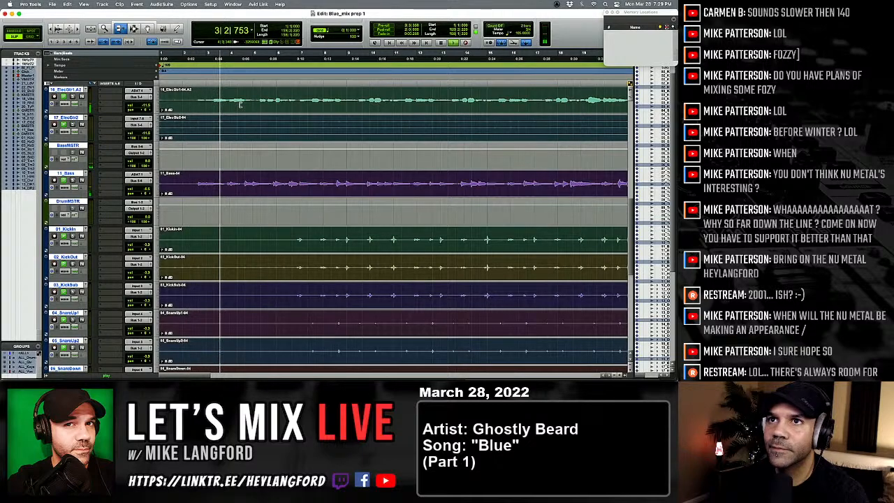
{"action": "key", "text": "space"}
{"action": "key", "text": "r"}
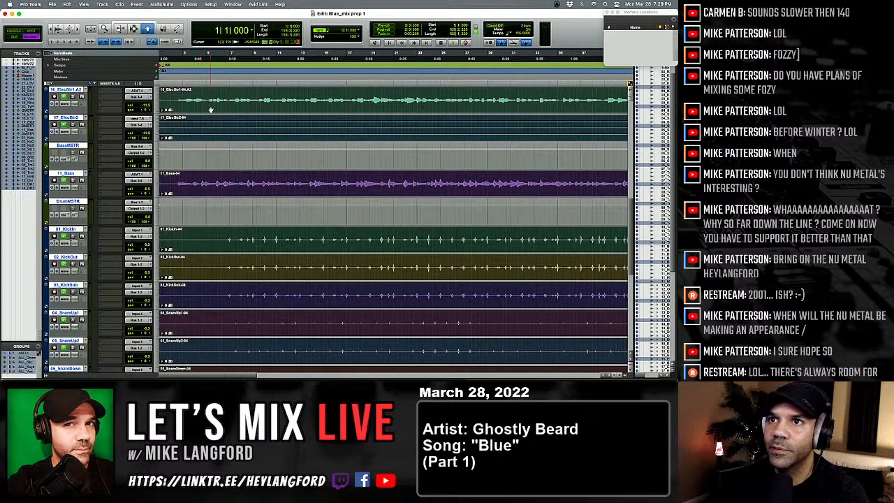
{"action": "scroll", "coordinate": [209, 111], "scroll_direction": "up", "scroll_amount": 2}
{"action": "scroll", "coordinate": [208, 117], "scroll_direction": "up", "scroll_amount": 6}
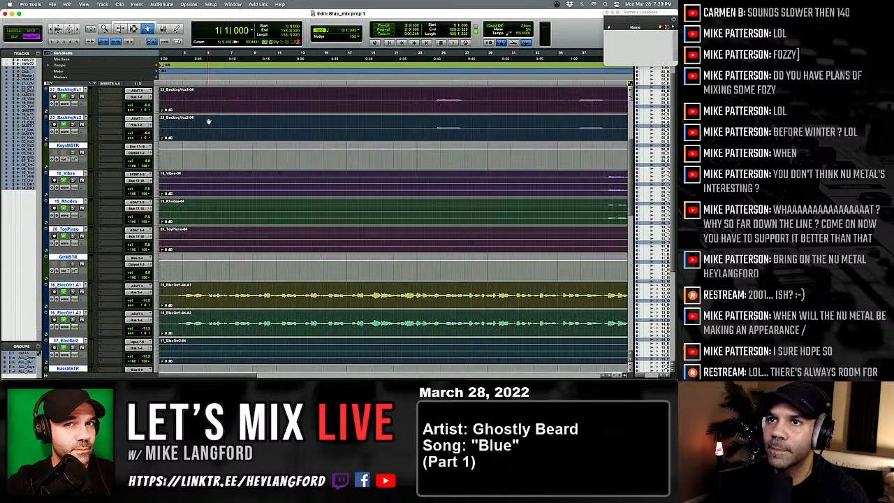
Examine the clips' opening up close on the vocal, keys and guitar tracks, then undo the extension of the clip starts.
{"action": "key", "text": "t"}
{"action": "key", "text": "t"}
{"action": "key", "text": "t"}
{"action": "key", "text": "t"}
{"action": "key", "text": "t"}
{"action": "key", "text": "t"}
{"action": "key", "text": "t"}
{"action": "key", "text": "t"}
{"action": "key", "text": "t"}
{"action": "key", "text": "t"}
{"action": "key", "text": "t"}
{"action": "key", "text": "t"}
{"action": "key", "text": "t"}
{"action": "key", "text": "t"}
{"action": "key", "text": "t"}
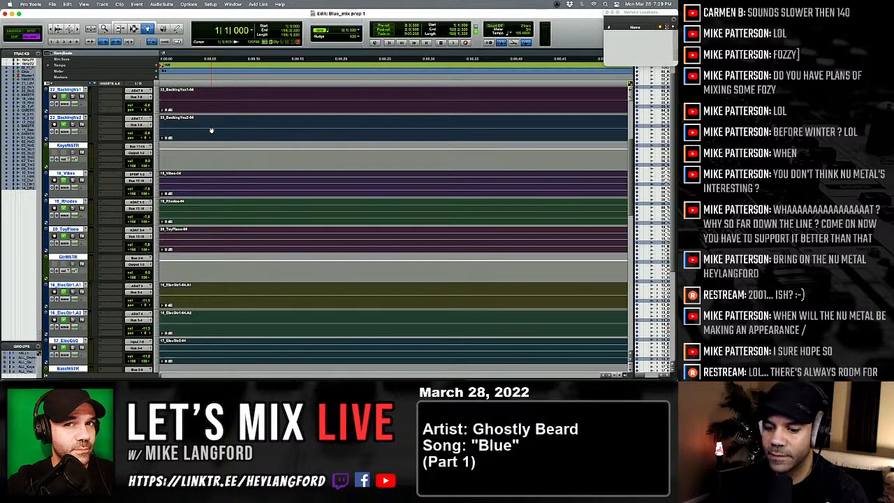
{"action": "key", "text": "alt+a"}
{"action": "scroll", "coordinate": [213, 136], "scroll_direction": "down", "scroll_amount": 4}
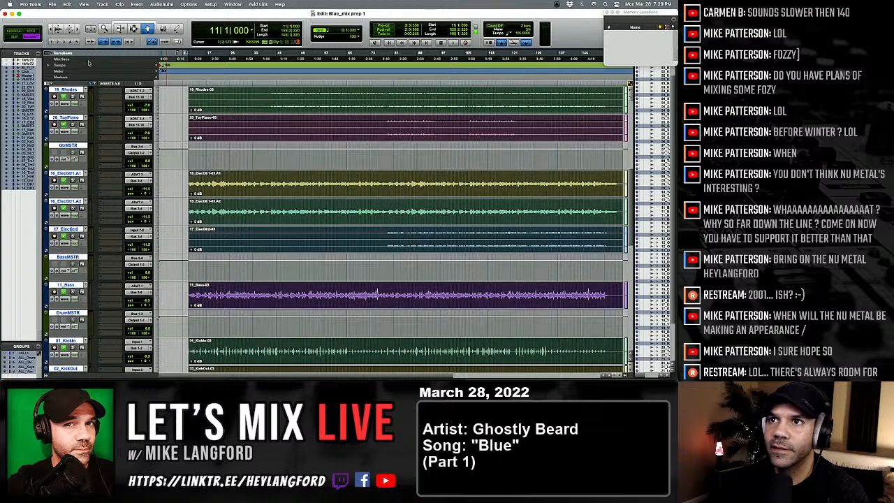
Move the clips on all tracks in Grid mode to start at 20|1|000.
{"action": "key", "text": "t"}
{"action": "key", "text": "t"}
{"action": "key", "text": "t"}
{"action": "scroll", "coordinate": [233, 97], "scroll_direction": "right", "scroll_amount": 5}
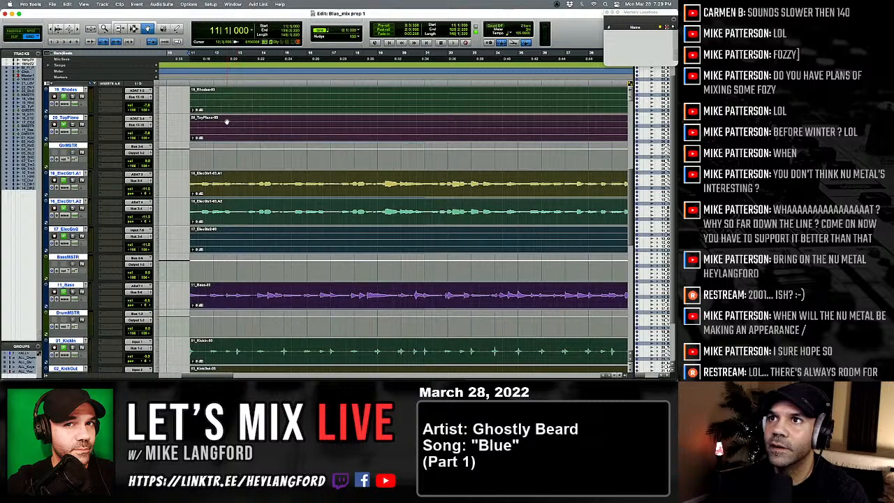
{"action": "left_click_drag", "start_coordinate": [227, 122], "coordinate": [435, 122]}
{"action": "key", "text": "r"}
{"action": "key", "text": "r"}
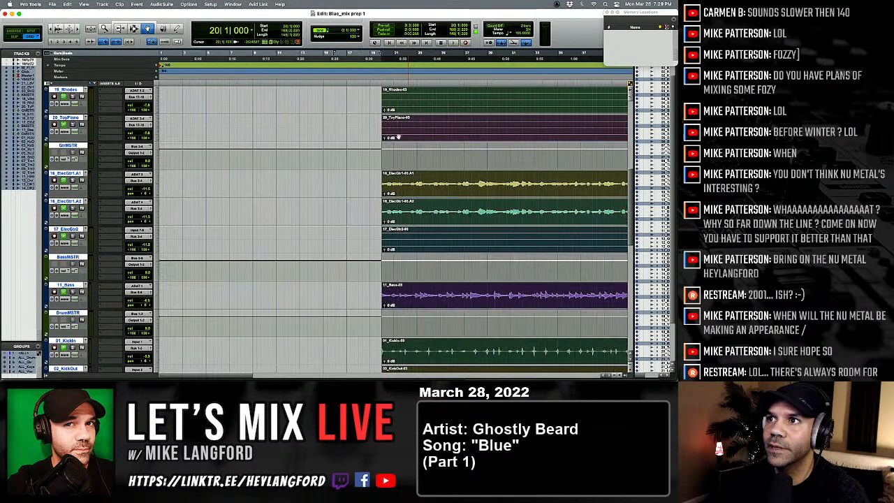
Extend the starts of all clips with the Trim tool and move the clips back to start at 9|3|944.
{"action": "key", "text": "F6"}
{"action": "left_click_drag", "start_coordinate": [289, 133], "coordinate": [212, 133]}
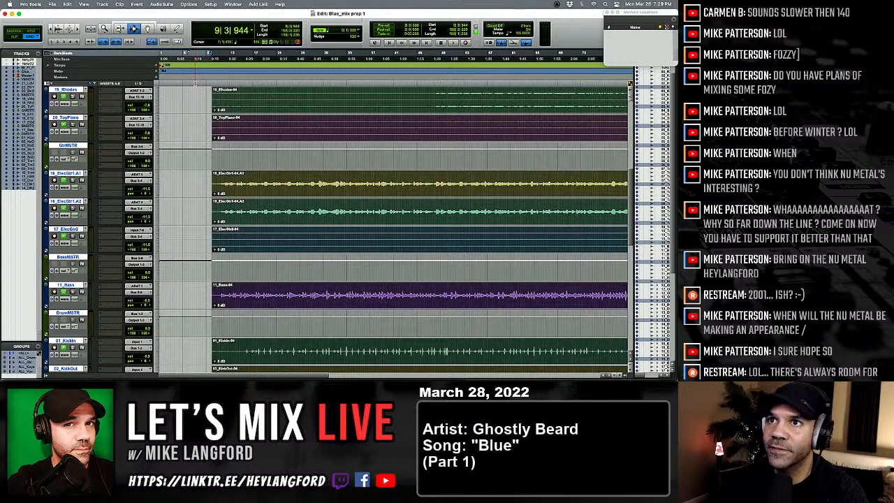
Play the song from 9|3|944 to check its alignment with the click, lowering the Click track's volume.
{"action": "key", "text": "space"}
{"action": "scroll", "coordinate": [202, 117], "scroll_direction": "up", "scroll_amount": 5}
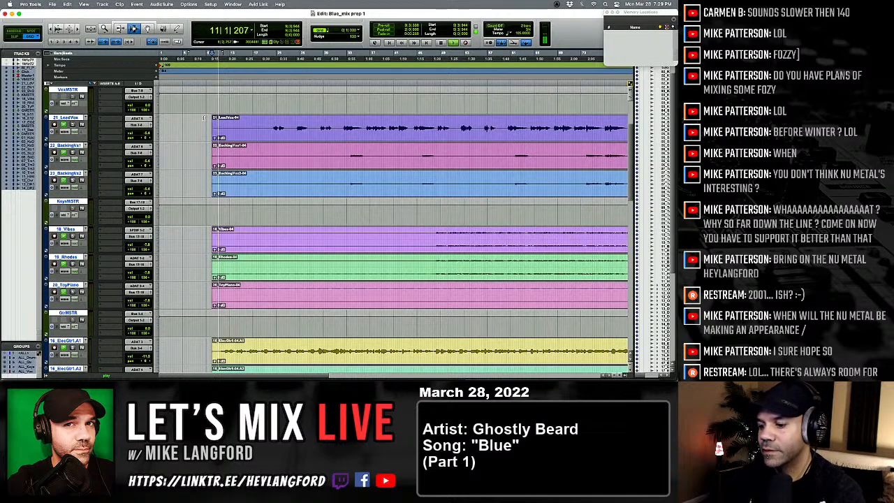
{"action": "key", "text": "super+equal"}
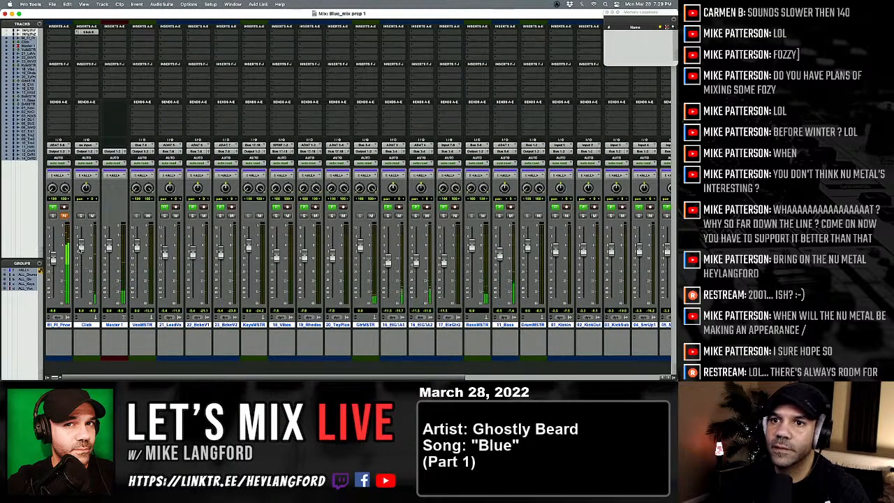
{"action": "key", "text": "super+equal"}
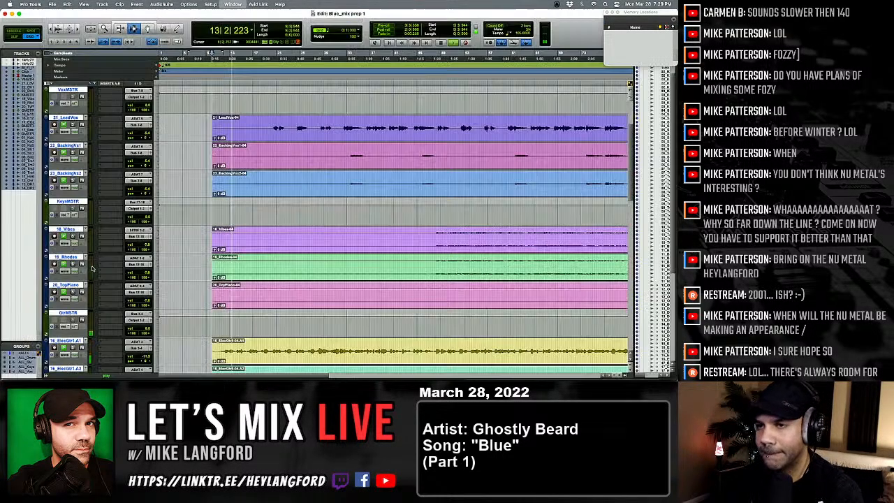
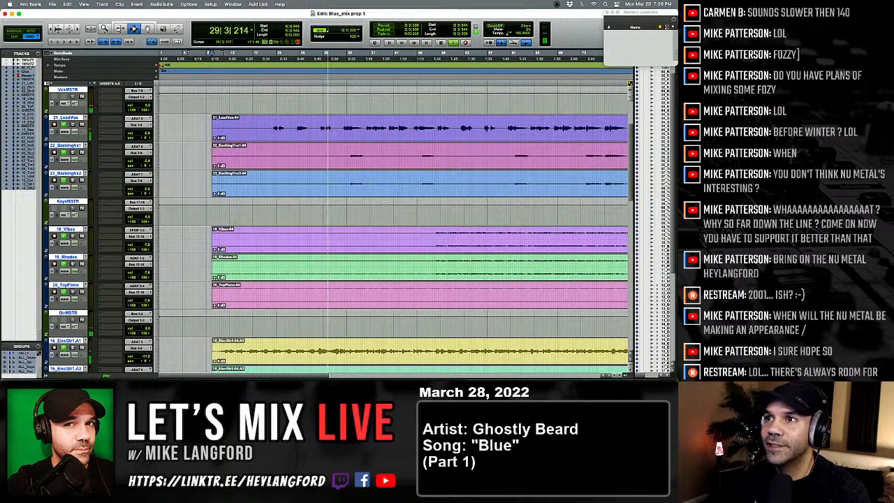
{"action": "scroll", "coordinate": [335, 180], "scroll_direction": "down", "scroll_amount": 4}
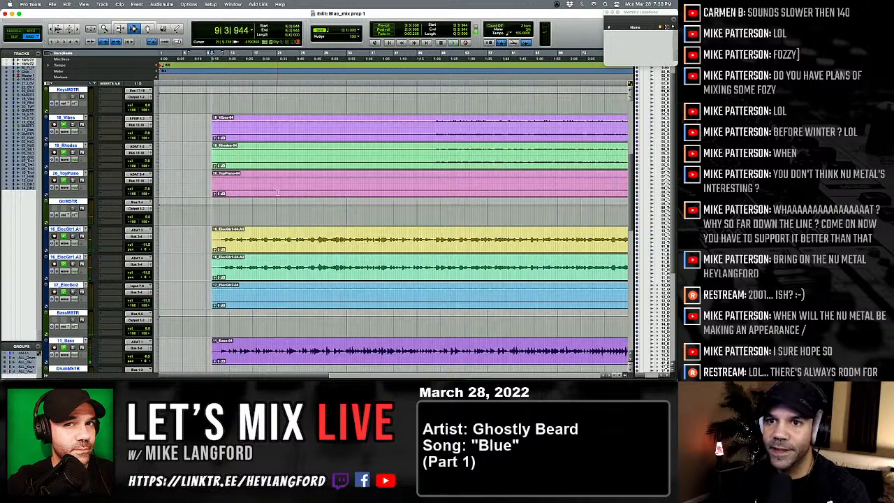
{"action": "key", "text": "space"}
Select the Blue_Full_Preview clip, solo its track and play it from 9|3|944 against the click.
{"action": "scroll", "coordinate": [277, 191], "scroll_direction": "up", "scroll_amount": 8}
{"action": "key", "text": "r"}
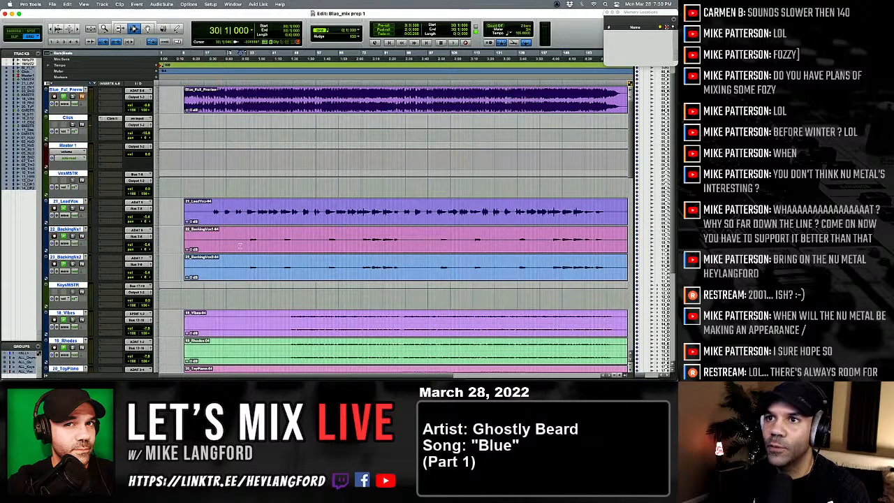
{"action": "left_click", "coordinate": [239, 243]}
{"action": "left_click", "coordinate": [202, 104]}
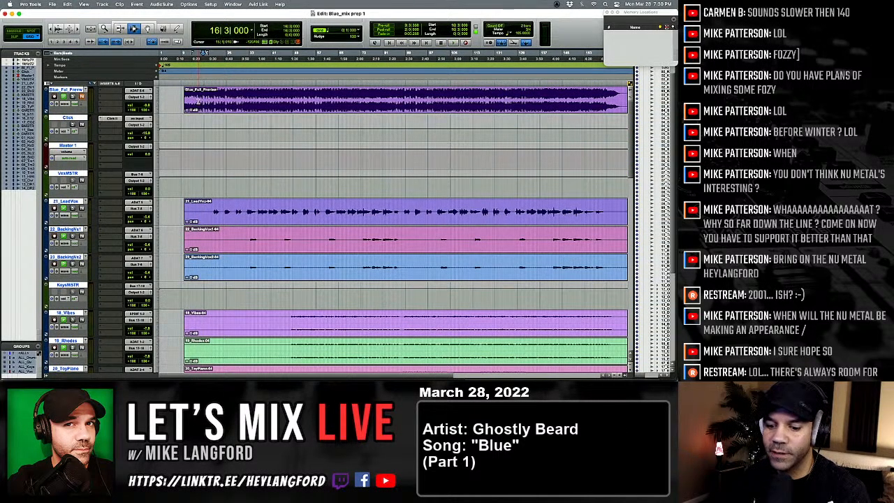
{"action": "left_click", "coordinate": [197, 103]}
{"action": "key", "text": "t"}
{"action": "key", "text": "t"}
{"action": "key", "text": "t"}
{"action": "key", "text": "t"}
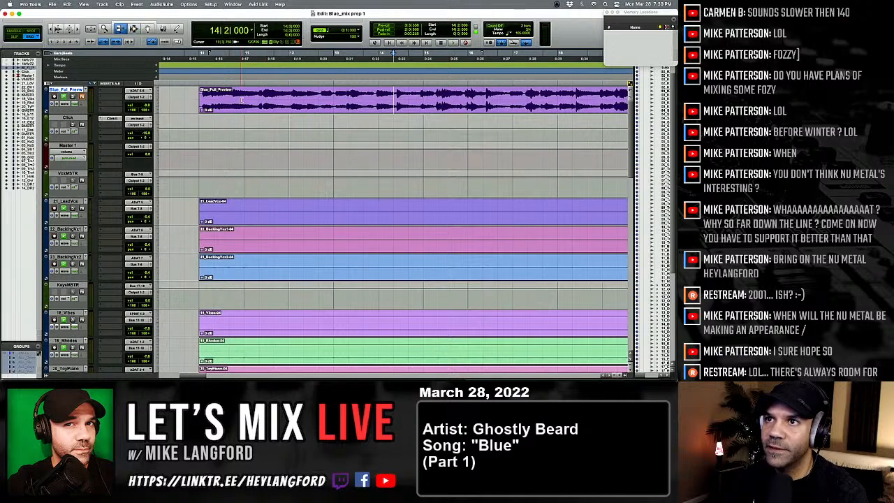
{"action": "double_click", "coordinate": [241, 99]}
{"action": "key", "text": "q"}
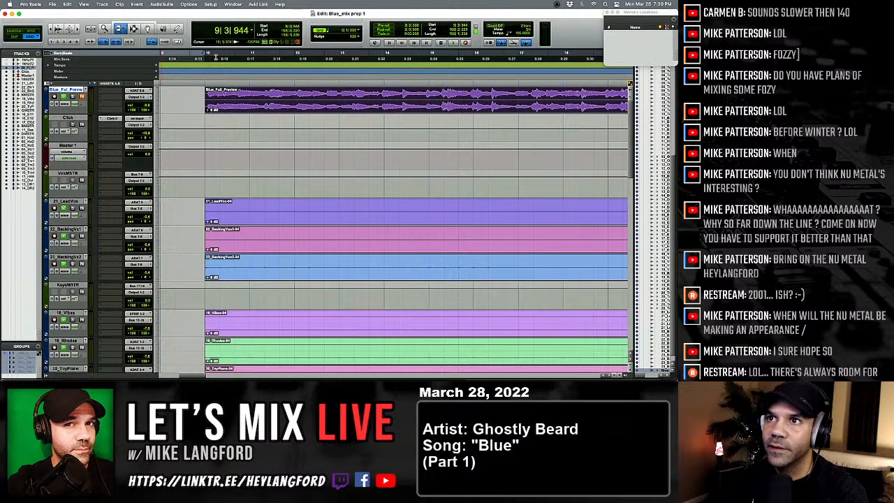
{"action": "key", "text": "space"}
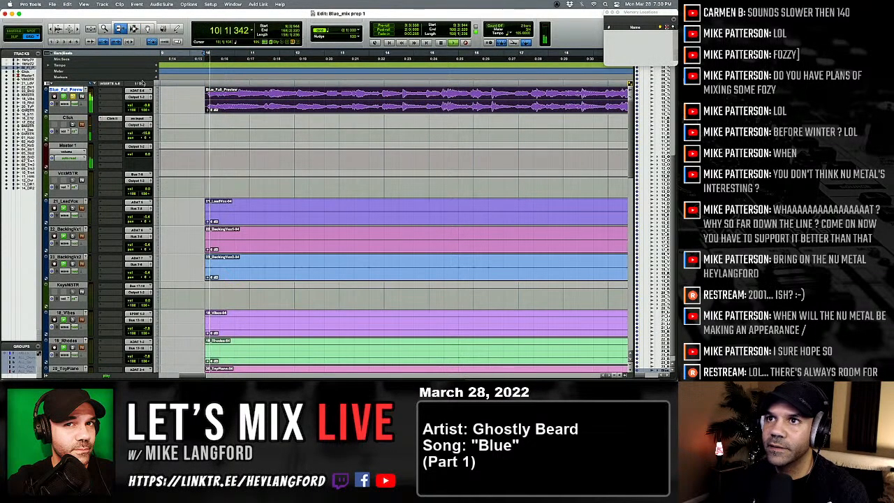
{"action": "scroll", "coordinate": [256, 121], "scroll_direction": "down", "scroll_amount": 3}
{"action": "scroll", "coordinate": [257, 121], "scroll_direction": "down", "scroll_amount": 5}
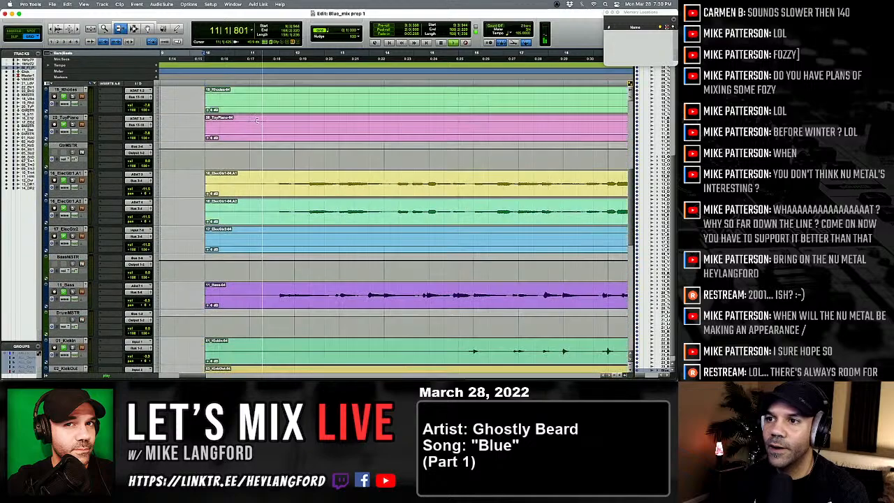
{"action": "key", "text": "space"}
Move the Blue_Full_Preview clip in Slip mode to start at 11|2|322 and compare its position with the instrument tracks.
{"action": "scroll", "coordinate": [257, 121], "scroll_direction": "up", "scroll_amount": 7}
{"action": "scroll", "coordinate": [256, 121], "scroll_direction": "up", "scroll_amount": 1}
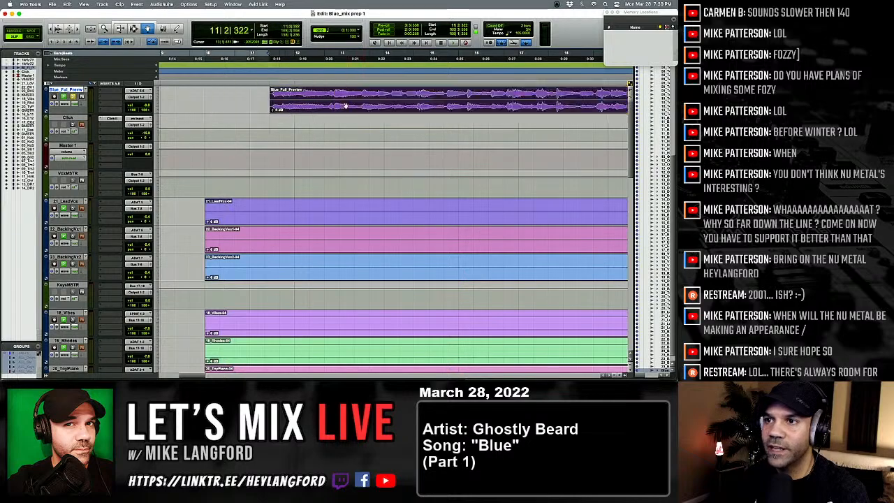
{"action": "scroll", "coordinate": [324, 122], "scroll_direction": "down", "scroll_amount": 4}
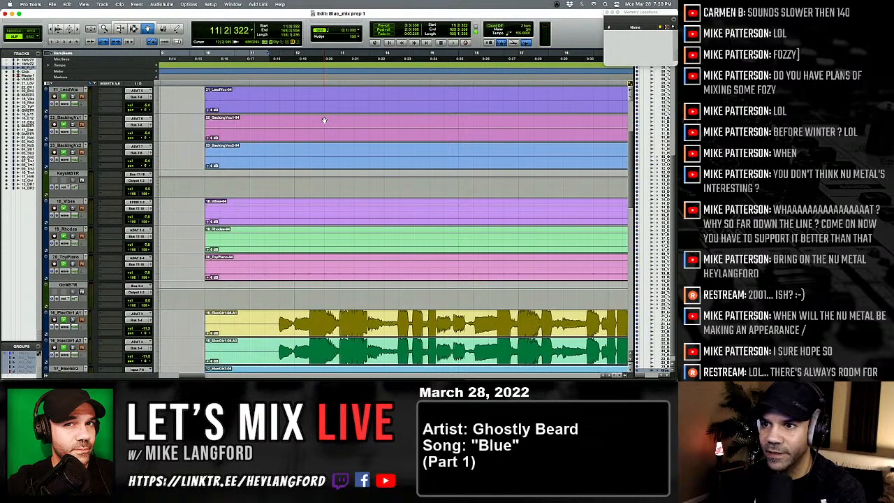
{"action": "scroll", "coordinate": [323, 122], "scroll_direction": "down", "scroll_amount": 6}
{"action": "scroll", "coordinate": [322, 122], "scroll_direction": "up", "scroll_amount": 10}
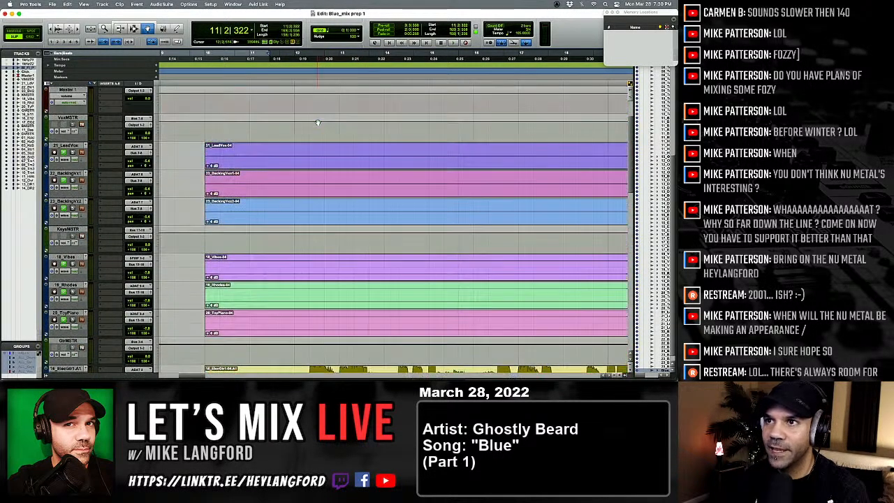
{"action": "scroll", "coordinate": [313, 113], "scroll_direction": "down", "scroll_amount": 3}
{"action": "scroll", "coordinate": [314, 113], "scroll_direction": "up", "scroll_amount": 3}
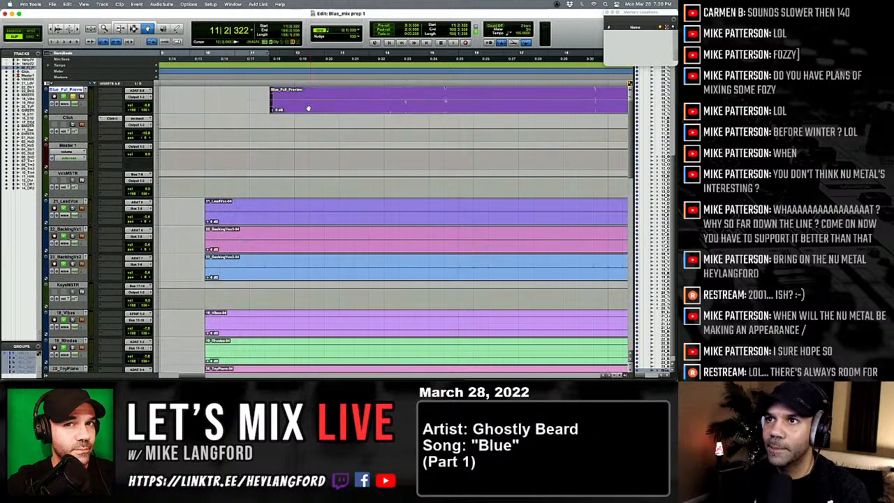
Fine-tune the Blue_Full_Preview clip's position in Slip mode so that it starts at 11|2|731.
{"action": "left_click", "coordinate": [308, 109]}
{"action": "left_click_drag", "start_coordinate": [308, 109], "coordinate": [309, 108]}
{"action": "key", "text": "t"}
{"action": "key", "text": "t"}
{"action": "key", "text": "t"}
{"action": "key", "text": "t"}
{"action": "key", "text": "t"}
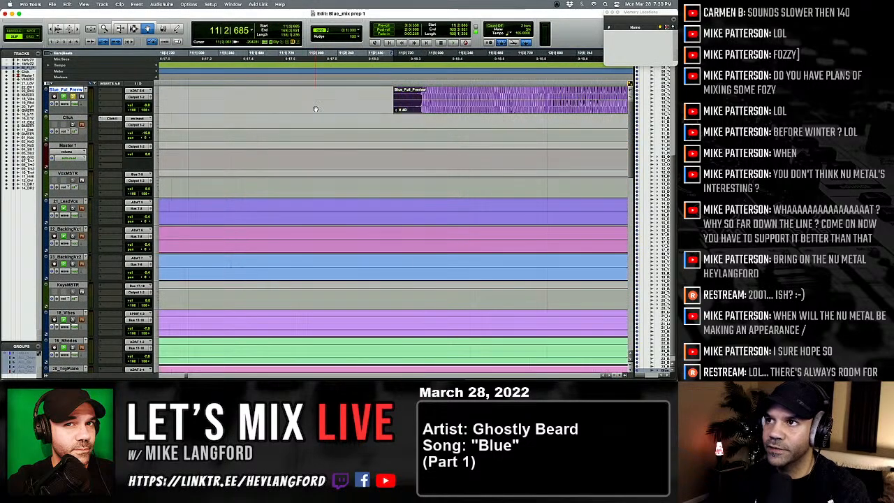
{"action": "scroll", "coordinate": [318, 107], "scroll_direction": "right", "scroll_amount": 5}
{"action": "scroll", "coordinate": [273, 102], "scroll_direction": "left", "scroll_amount": 3}
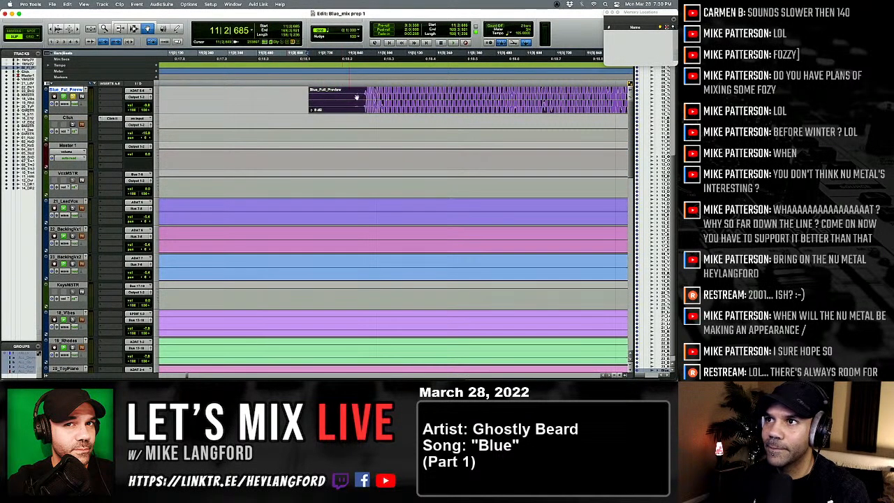
{"action": "left_click_drag", "start_coordinate": [398, 107], "coordinate": [397, 107]}
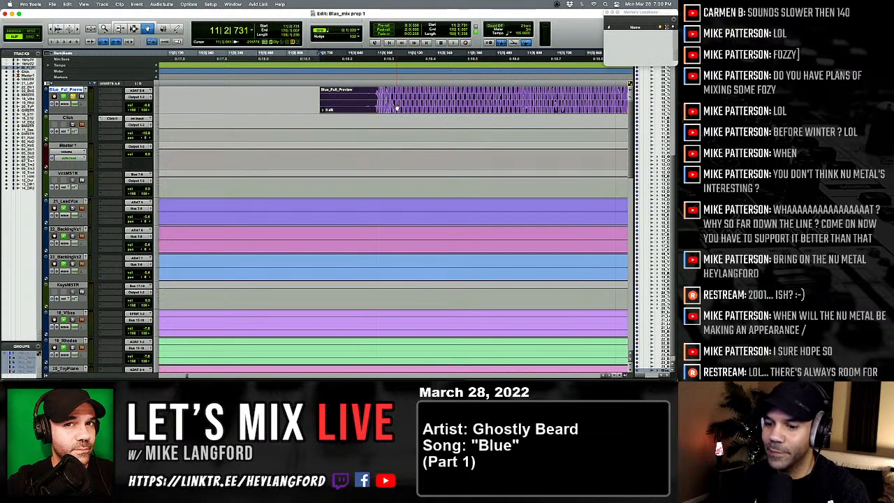
Play the Blue_Full_Preview clip from 11|2|731 against the click and lower its track's volume.
{"action": "key", "text": "r"}
{"action": "key", "text": "r"}
{"action": "key", "text": "r"}
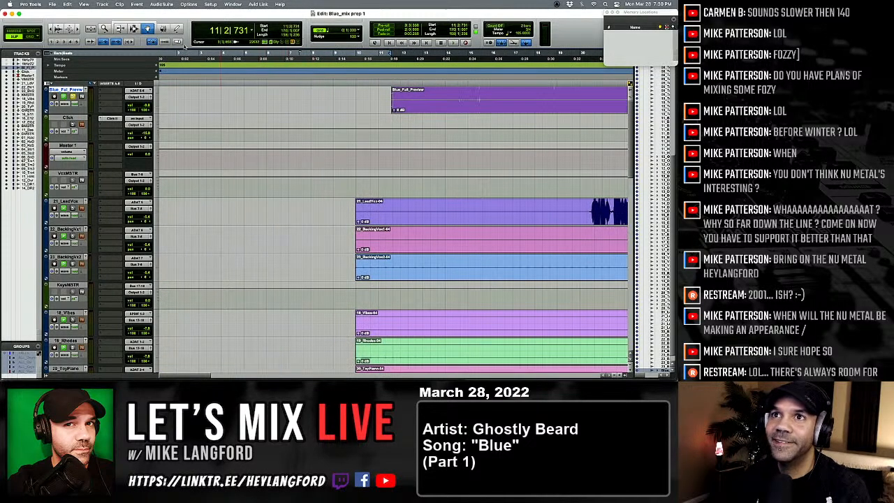
{"action": "key", "text": "F7"}
{"action": "double_click", "coordinate": [479, 100]}
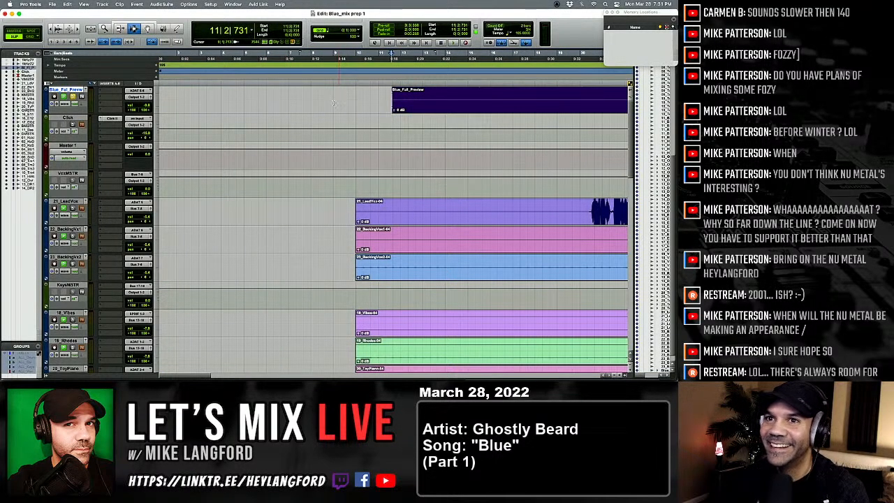
{"action": "key", "text": "space"}
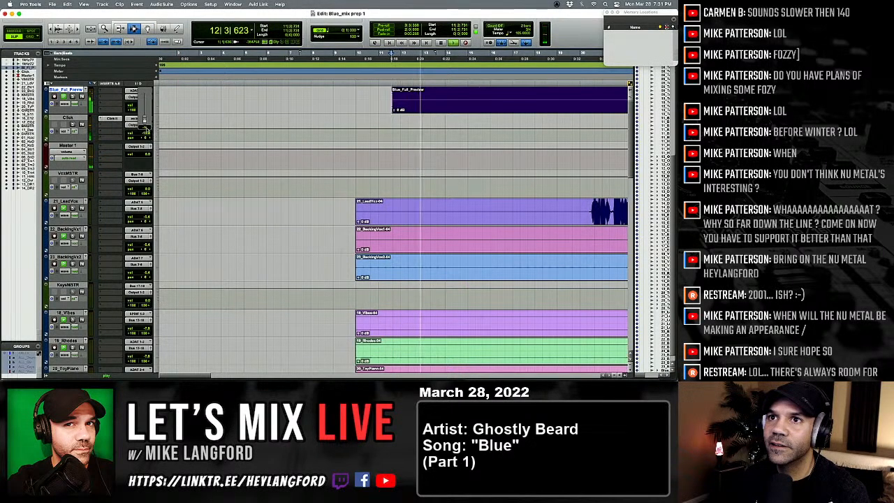
{"action": "key", "text": "alt+a"}
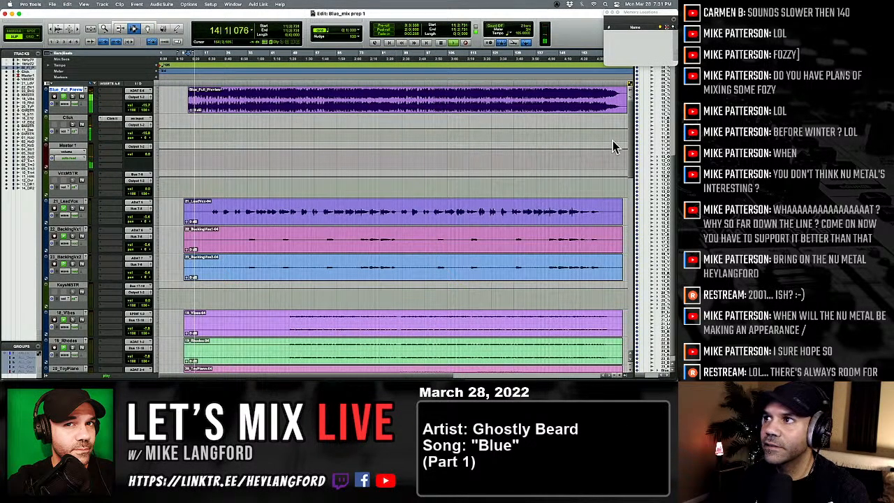
Play the preview mix near bar 162 and again from 81|3|223 to check its alignment with the click.
{"action": "left_click", "coordinate": [607, 106]}
{"action": "key", "text": "space"}
{"action": "key", "text": "space"}
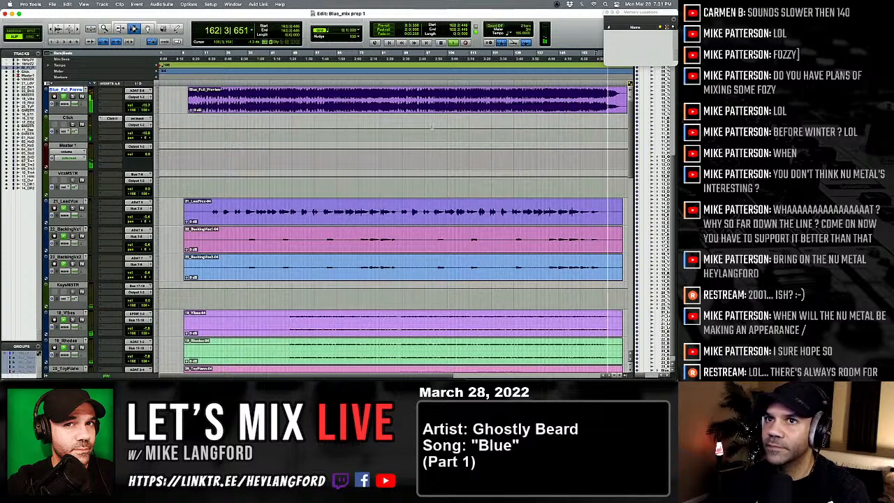
{"action": "key", "text": "space"}
{"action": "left_click", "coordinate": [382, 105]}
{"action": "key", "text": "space"}
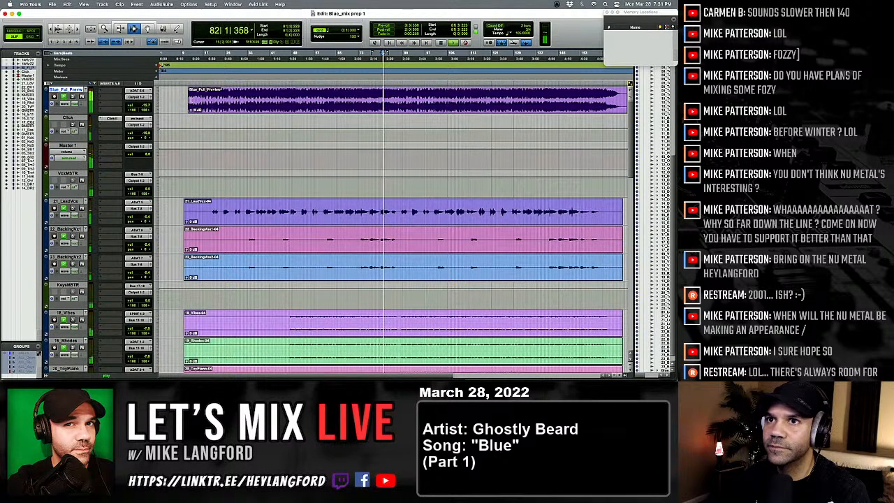
Adjust the Blue_Full_Preview track's volume while comparing playback from 81|3|223.
{"action": "left_click_drag", "start_coordinate": [150, 106], "coordinate": [148, 104]}
{"action": "key", "text": "space"}
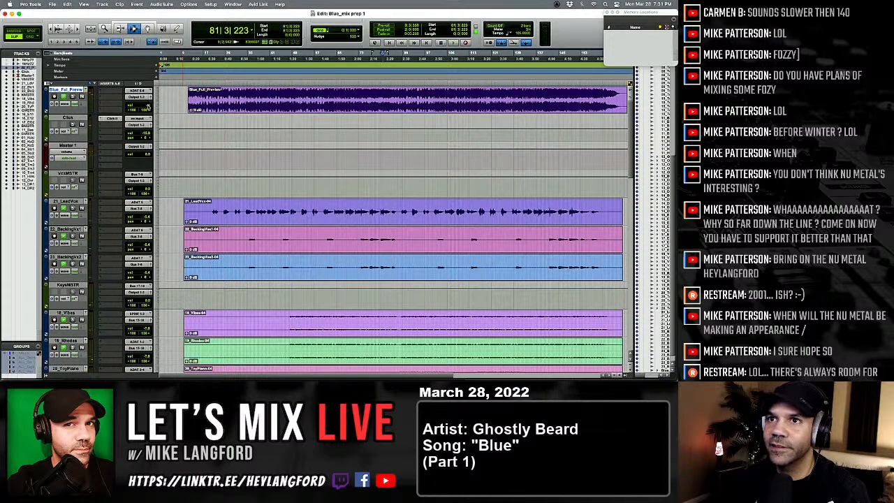
{"action": "key", "text": "space"}
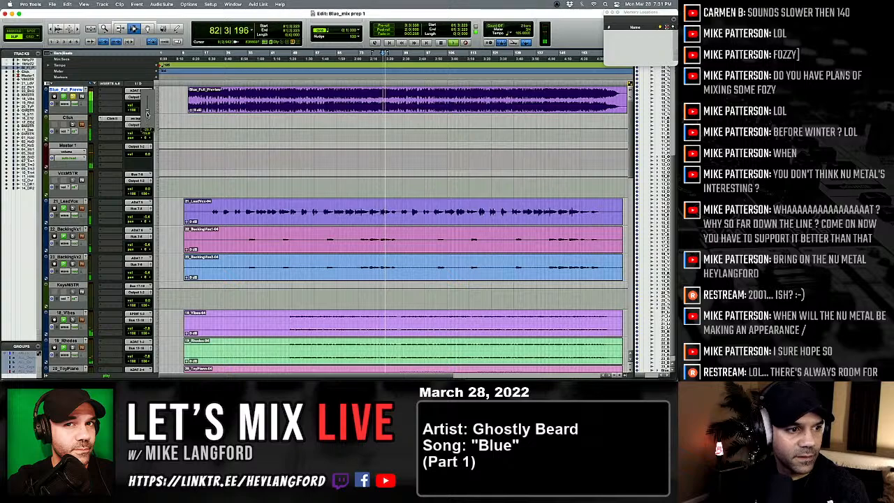
{"action": "key", "text": "space"}
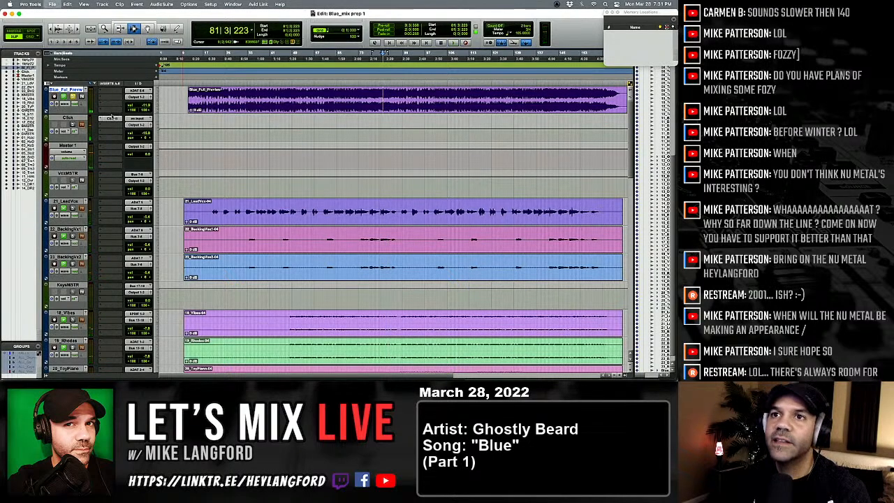
Make the Blue_Full_Preview track inactive and try to extend the start of its clip with the Trim tool.
{"action": "left_click", "coordinate": [63, 89]}
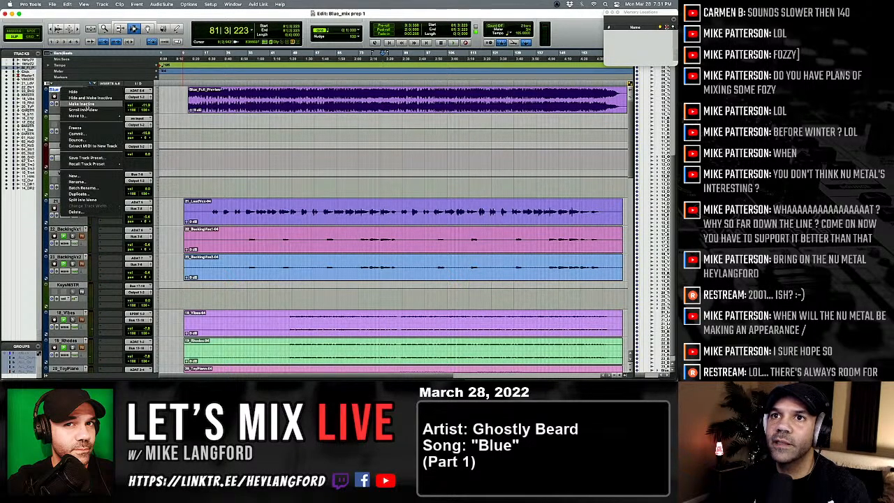
{"action": "left_click", "coordinate": [202, 112]}
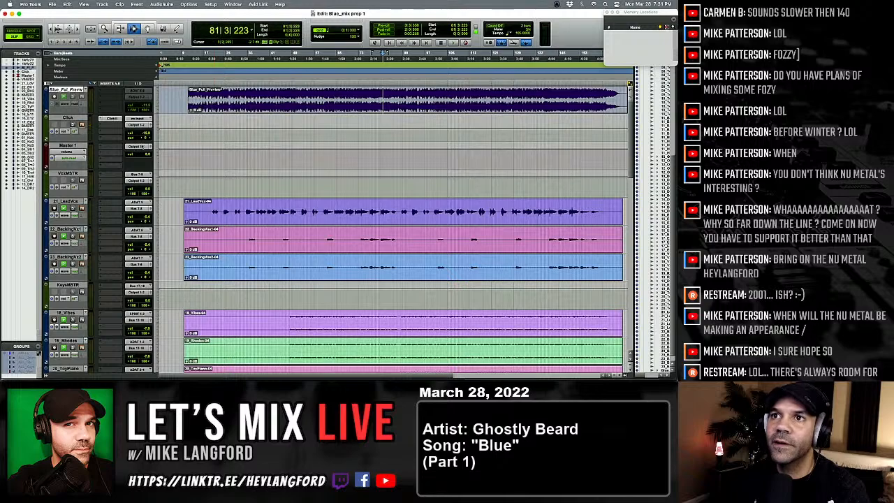
{"action": "key", "text": "F6"}
{"action": "left_click_drag", "start_coordinate": [198, 99], "coordinate": [190, 99]}
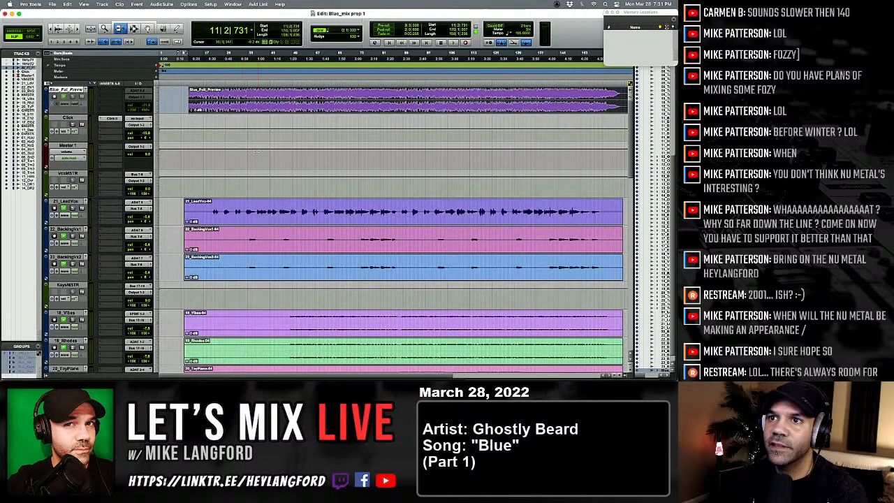
Select the whole range of tracks from 21_LeadVox through 14_DrumsRoom2 and return to the session start.
{"action": "key", "text": "F7"}
{"action": "left_click", "coordinate": [39, 347], "text": "super"}
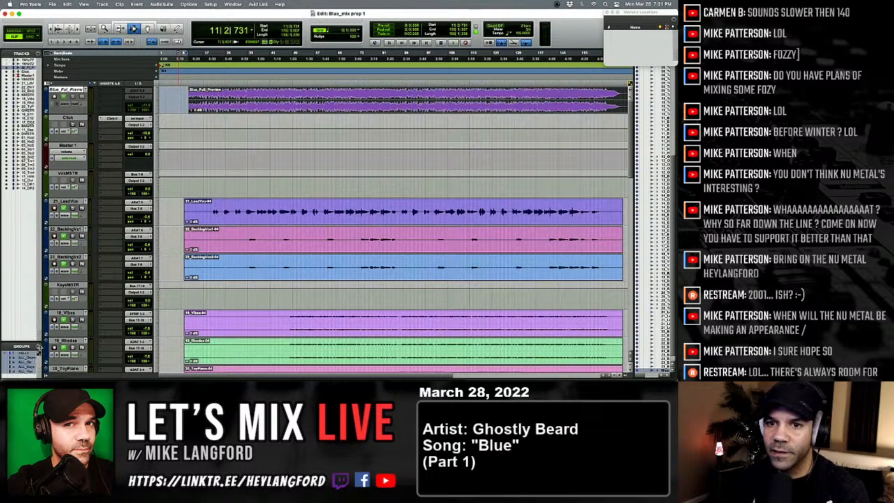
{"action": "left_click", "coordinate": [28, 353]}
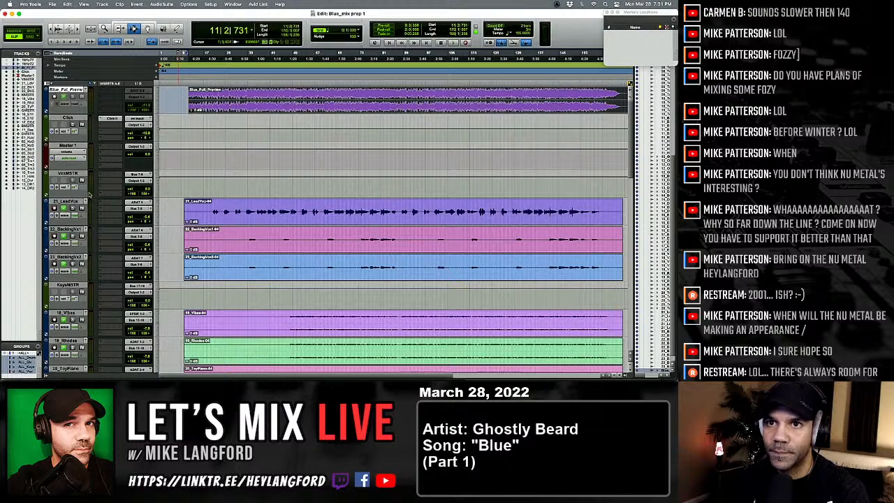
{"action": "scroll", "coordinate": [70, 199], "scroll_direction": "down", "scroll_amount": 10}
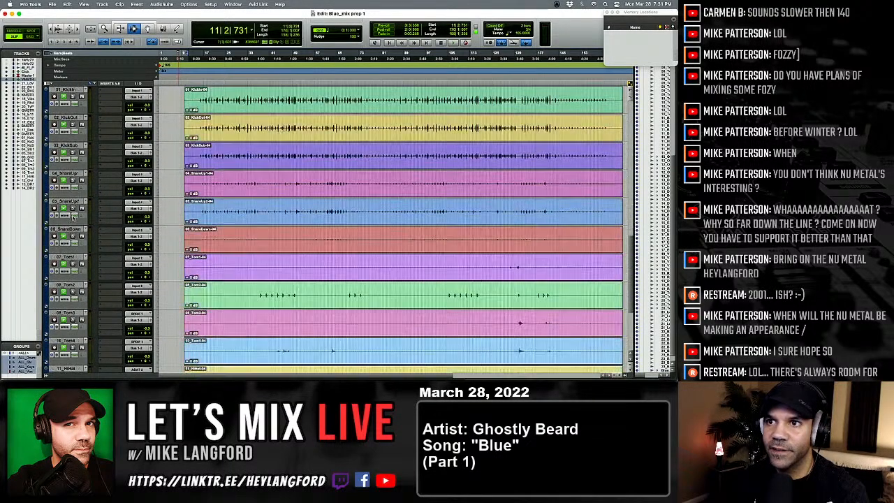
{"action": "scroll", "coordinate": [79, 308], "scroll_direction": "up", "scroll_amount": 10}
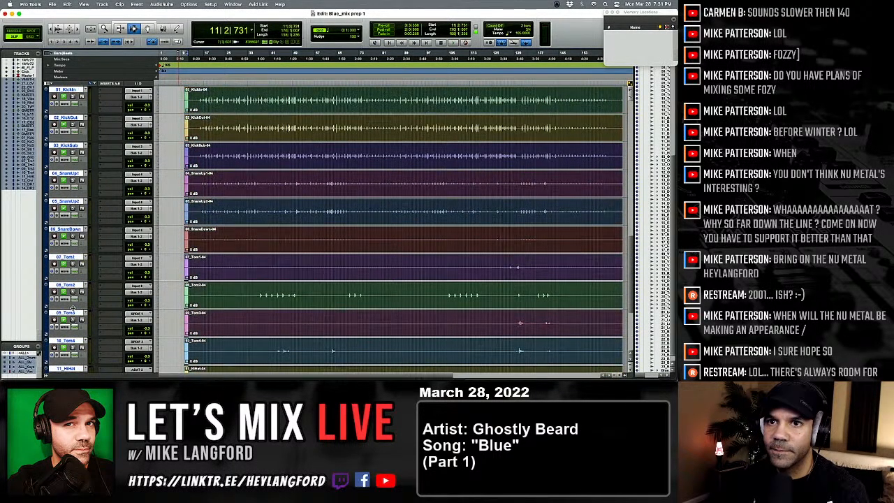
{"action": "key", "text": "Return"}
{"action": "scroll", "coordinate": [149, 278], "scroll_direction": "up", "scroll_amount": 5}
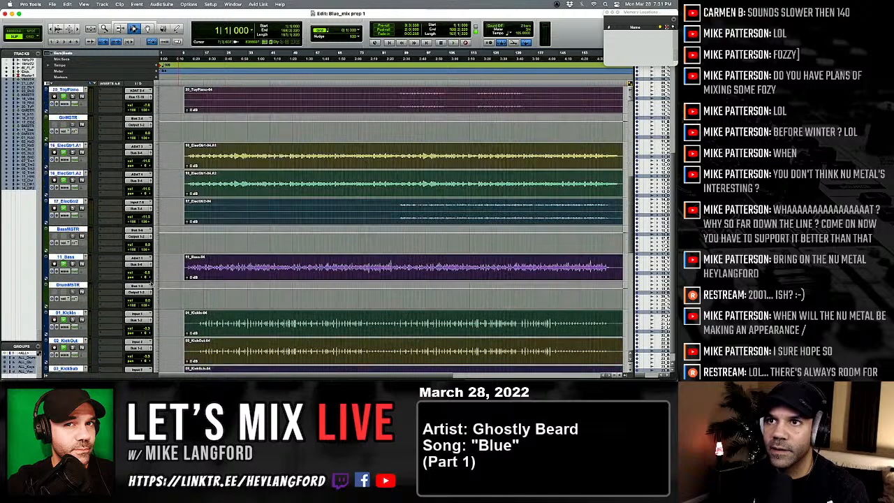
Remove the KeysMSTR, GtrMSTR, BassMSTR and DrumMSTR auxes from the track selection, keeping only the audio tracks selected.
{"action": "scroll", "coordinate": [139, 266], "scroll_direction": "up", "scroll_amount": 4}
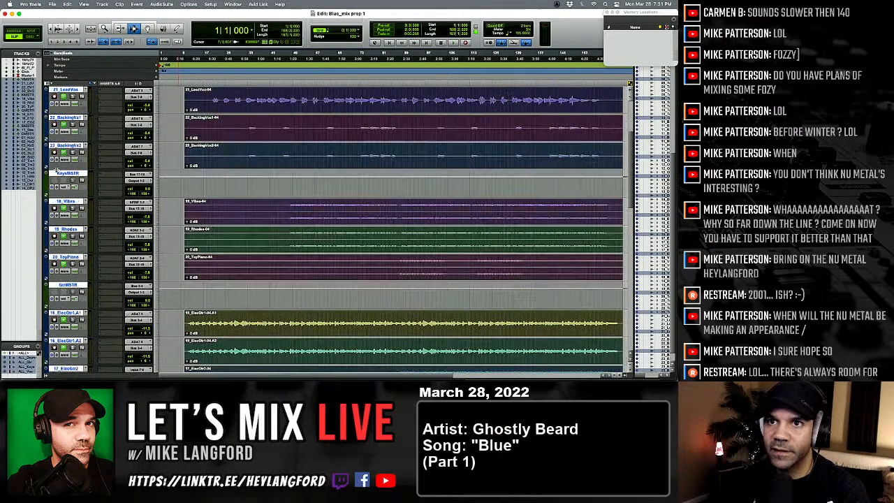
{"action": "scroll", "coordinate": [67, 144], "scroll_direction": "down", "scroll_amount": 6}
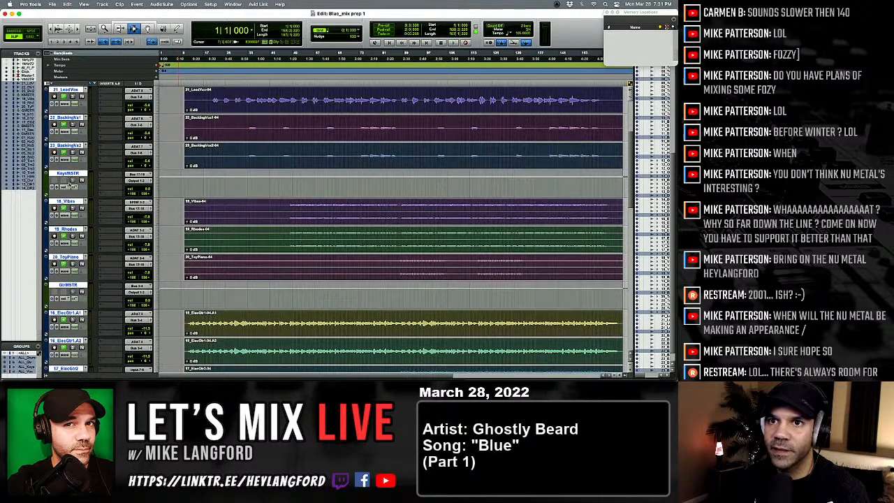
{"action": "scroll", "coordinate": [70, 201], "scroll_direction": "down", "scroll_amount": 4}
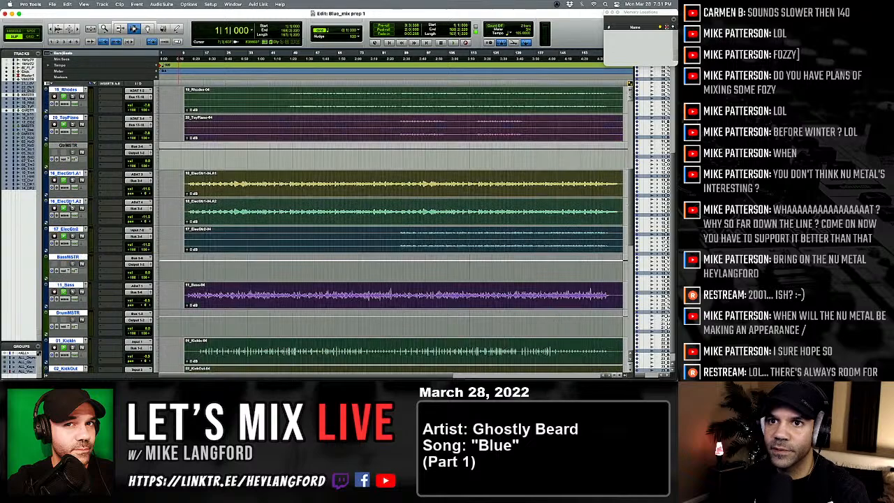
{"action": "scroll", "coordinate": [68, 208], "scroll_direction": "down", "scroll_amount": 3}
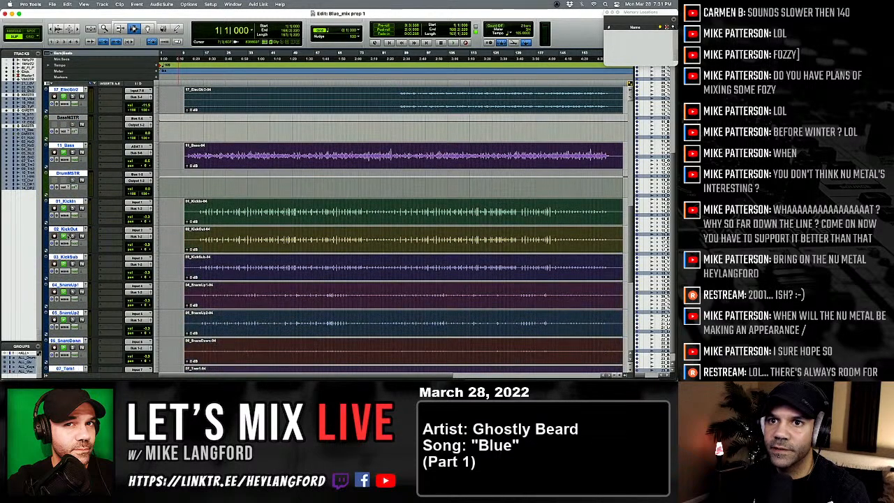
{"action": "scroll", "coordinate": [70, 179], "scroll_direction": "down", "scroll_amount": 9}
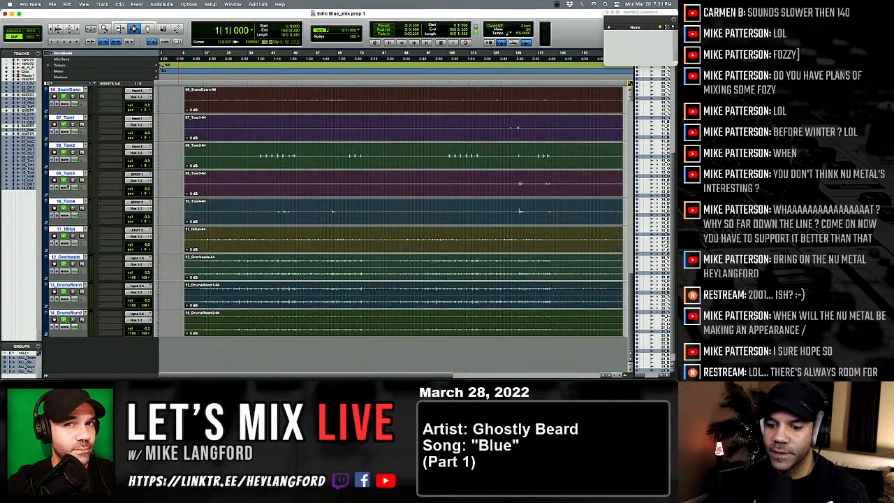
Create a Mix/Edit group named ALL_Tracking from the selected audio tracks.
{"action": "key", "text": "super+g"}
{"action": "type", "text": "Tracking"}
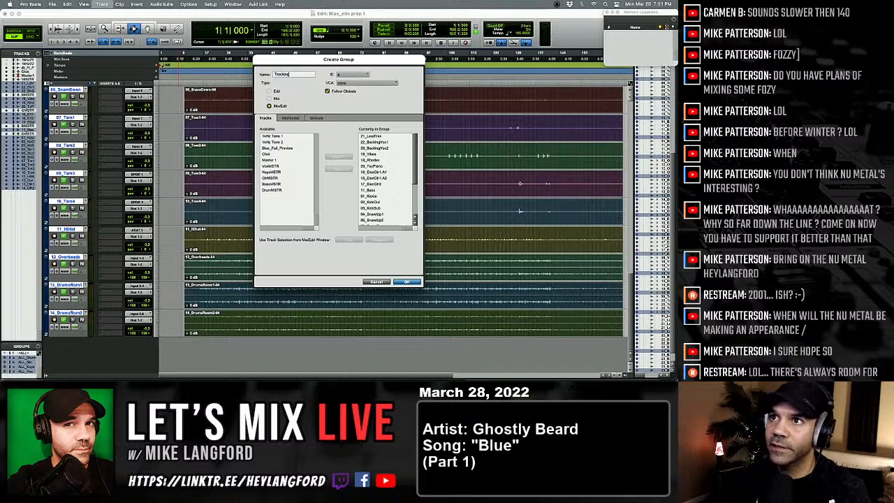
{"action": "key", "text": "super+a"}
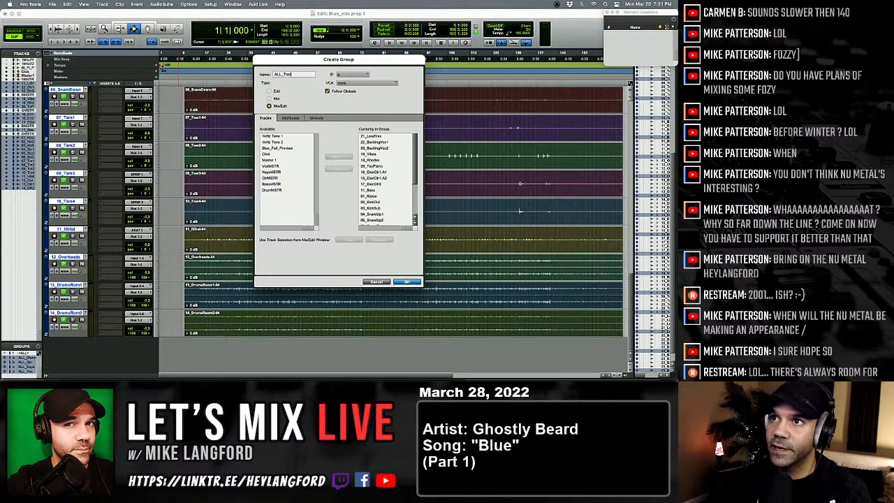
{"action": "type", "text": "ALL_Tracking"}
{"action": "key", "text": "Return"}
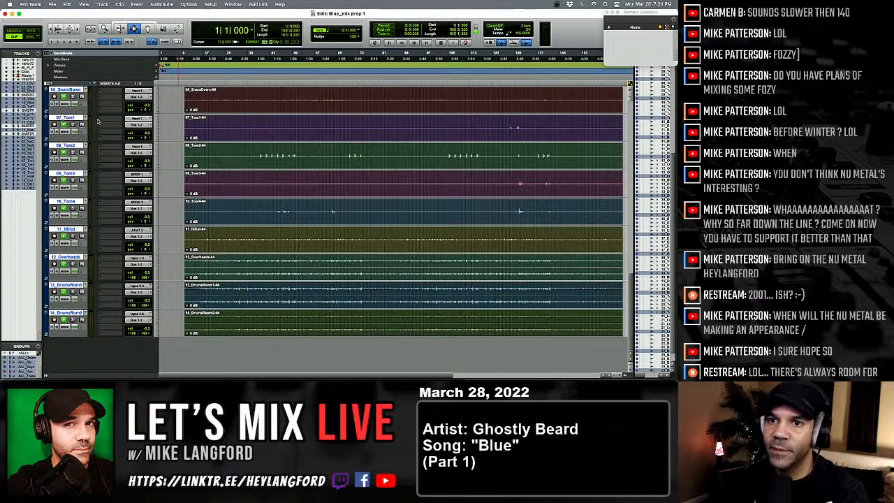
Select the clips across the grouped tracks and reduce the track heights to fit more tracks on screen.
{"action": "double_click", "coordinate": [245, 184]}
{"action": "scroll", "coordinate": [246, 184], "scroll_direction": "up", "scroll_amount": 6}
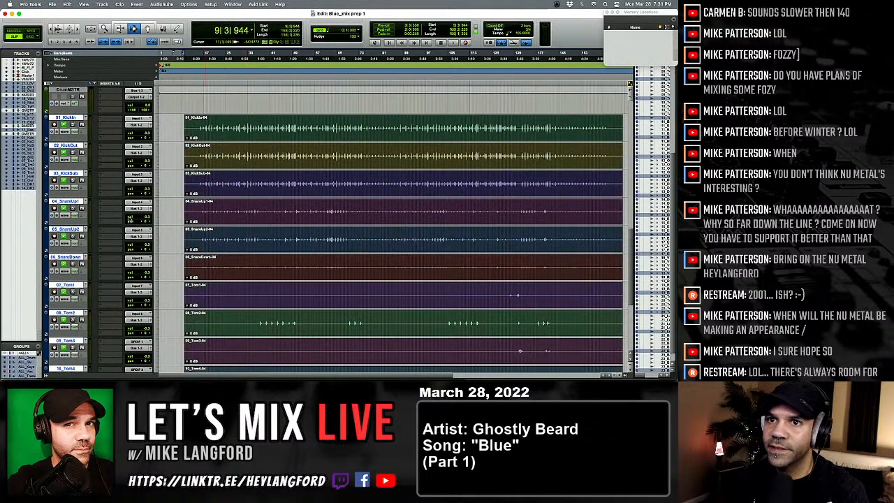
{"action": "key", "text": "ctrl+Down"}
{"action": "key", "text": "ctrl+Down"}
{"action": "key", "text": "ctrl+Down"}
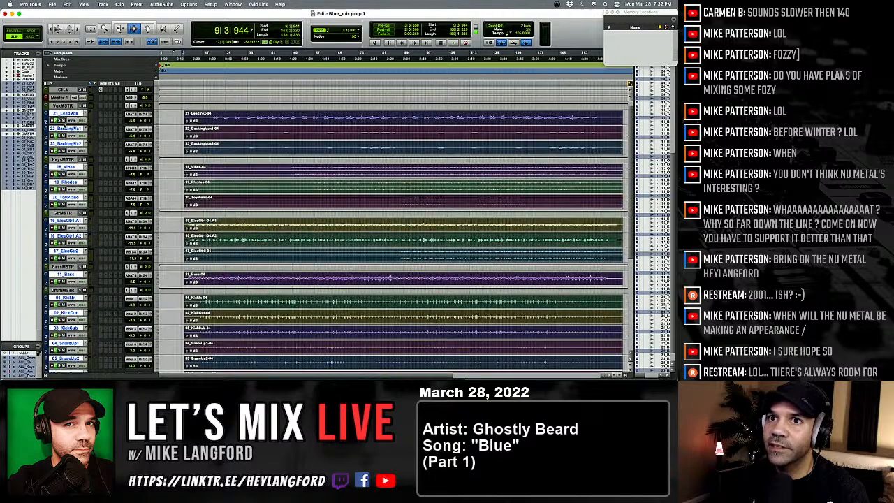
{"action": "key", "text": "ctrl+Up"}
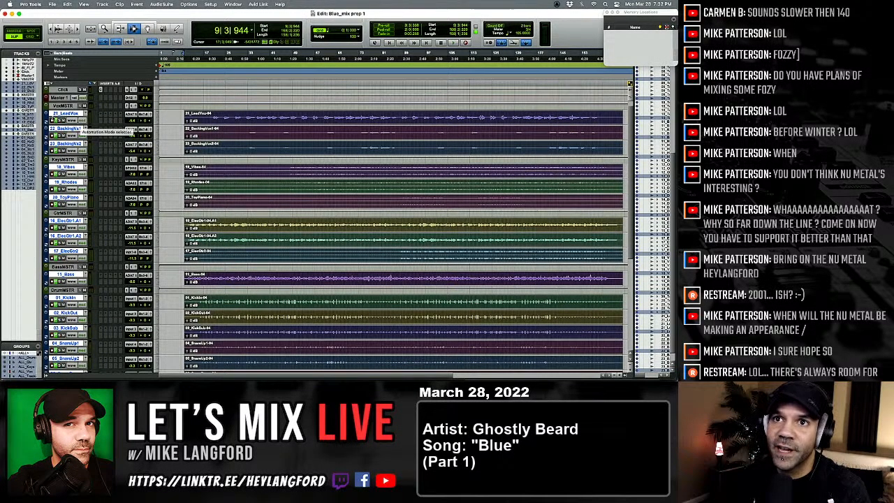
Duplicate the playlists of all ALL_Tracking tracks through 21_LeadVox and check the duplicated track names in the mixer.
{"action": "left_click", "coordinate": [85, 112]}
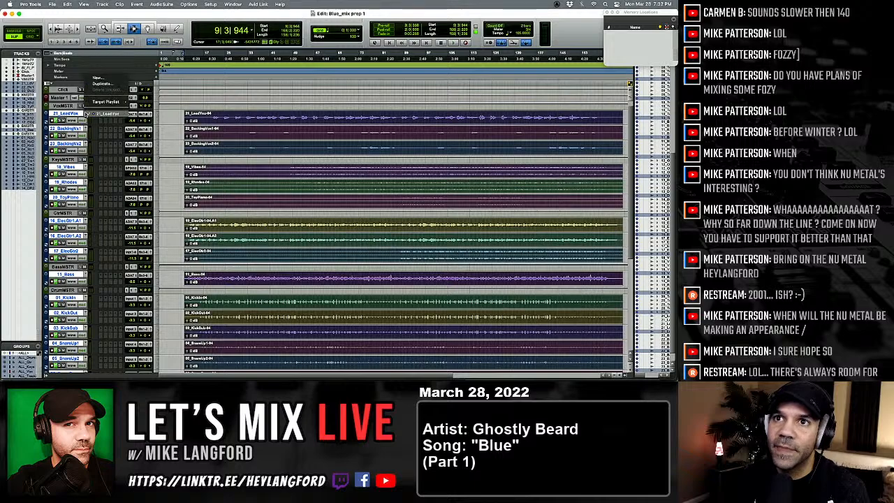
{"action": "left_click", "coordinate": [71, 114]}
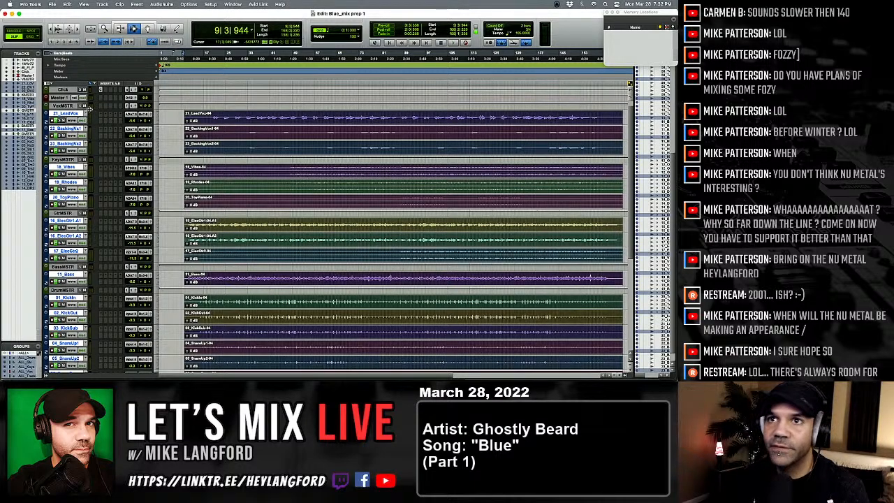
{"action": "left_click", "coordinate": [87, 112]}
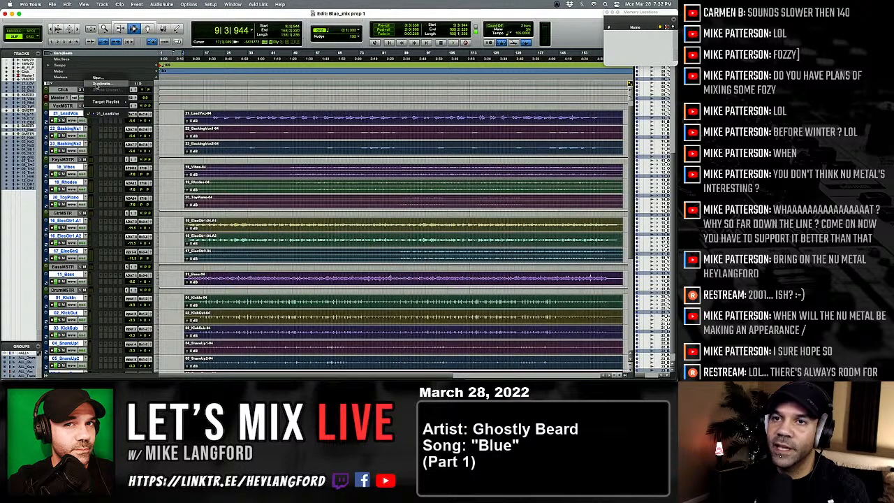
{"action": "left_click", "coordinate": [79, 114]}
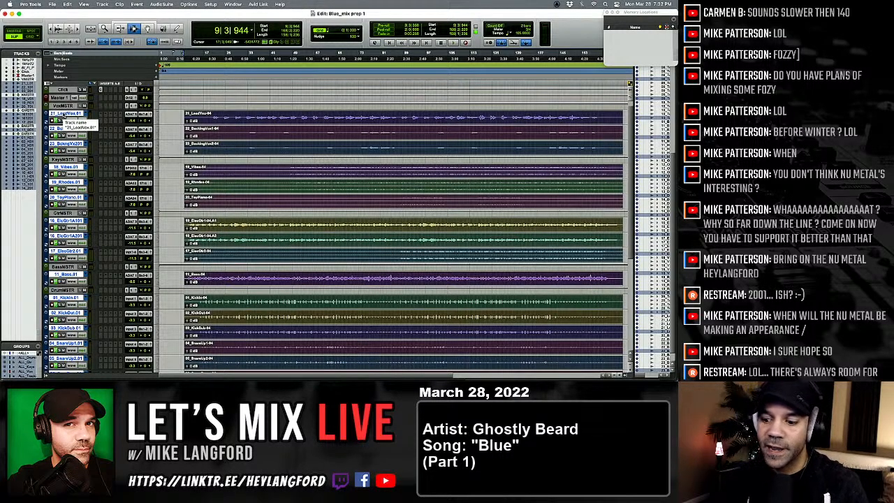
{"action": "key", "text": "super+equal"}
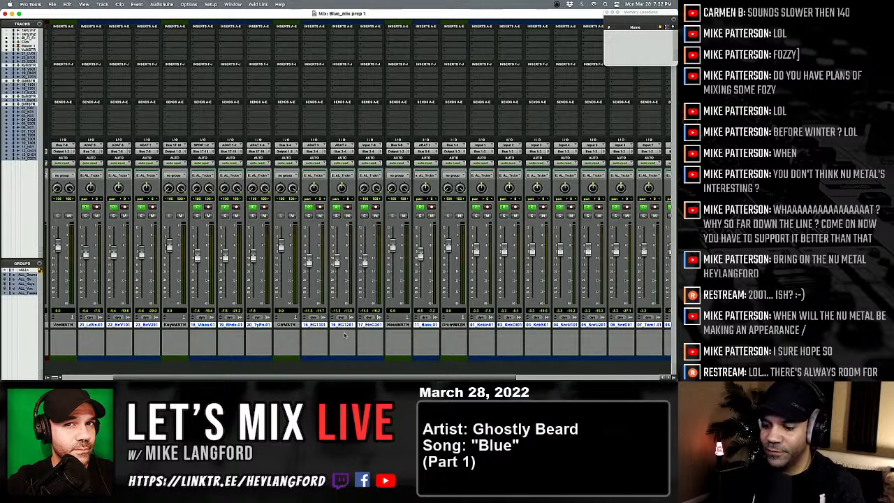
{"action": "key", "text": "super+equal"}
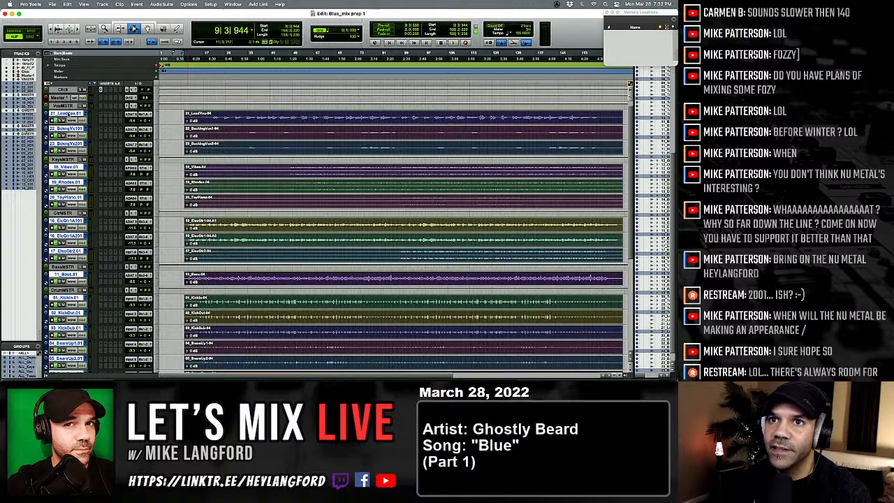
Rename the 21_LeadVox.01 track VoxLd1.c and copy the name for reuse.
{"action": "double_click", "coordinate": [69, 114]}
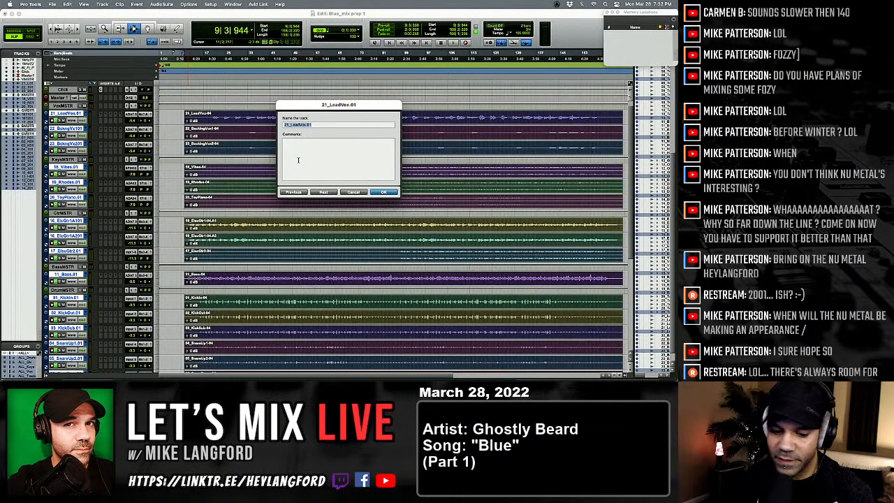
{"action": "type", "text": "VoxLd1-4"}
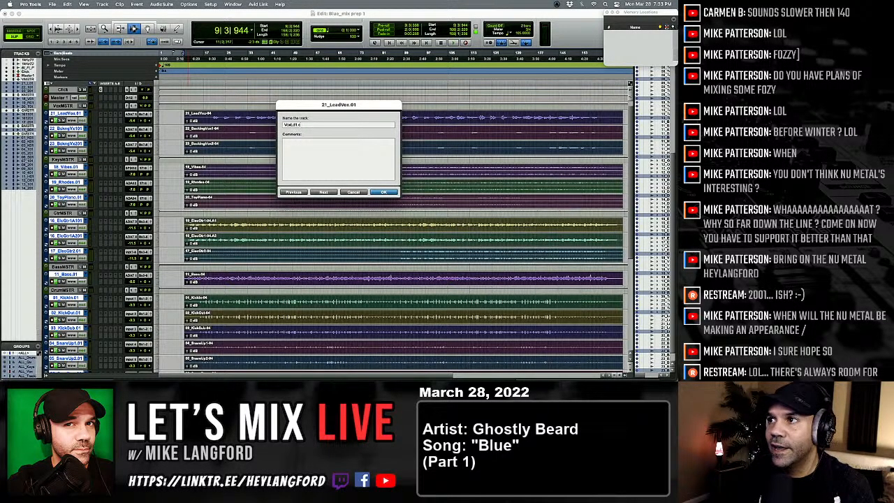
{"action": "key", "text": "super+a"}
{"action": "key", "text": "super+c"}
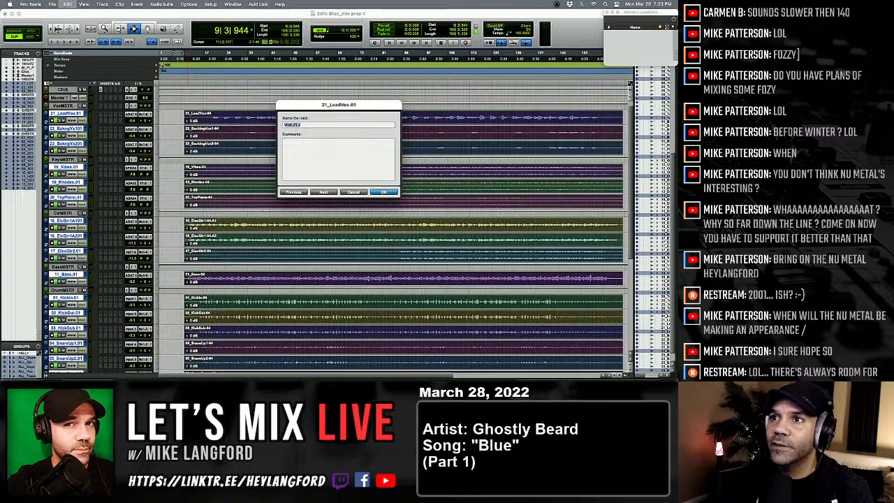
{"action": "key", "text": "super+Right"}
Rename the two backing vocal tracks VoxBg1.c and VoxBg2.c, reusing the copied name.
{"action": "key", "text": "super+v"}
{"action": "key", "text": "super+v"}
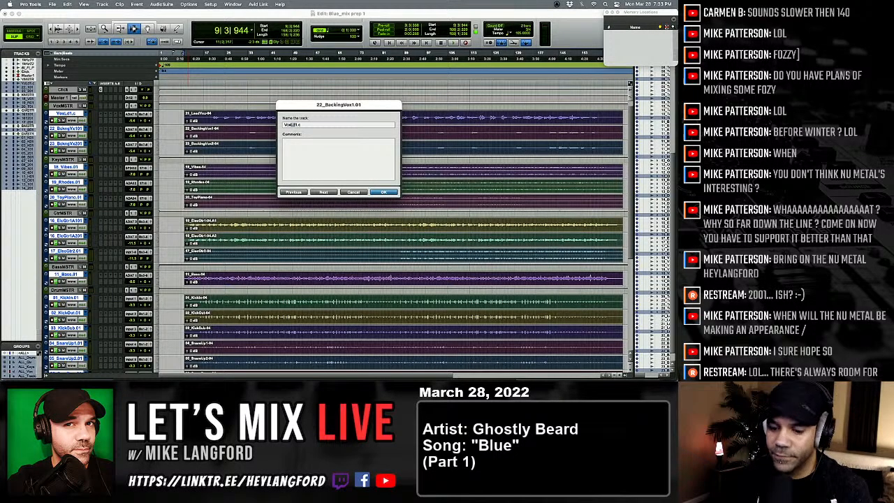
{"action": "key", "text": "super+Right"}
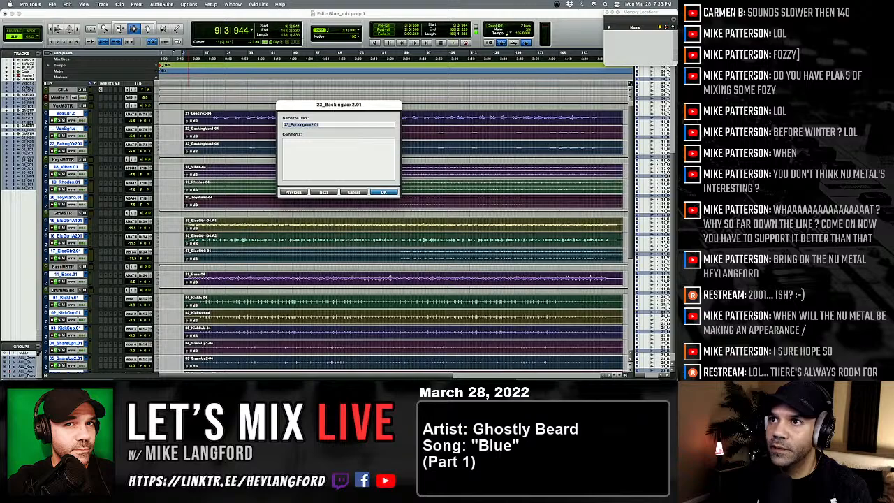
{"action": "key", "text": "super+Right"}
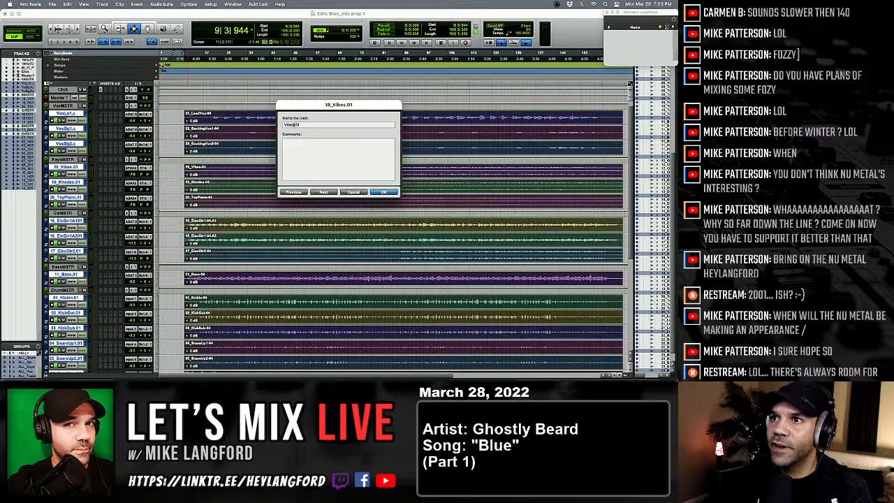
Rename the three keys tracks Vibes.c, Rhodes.c and ToyPiano.c.
{"action": "key", "text": "super+Right"}
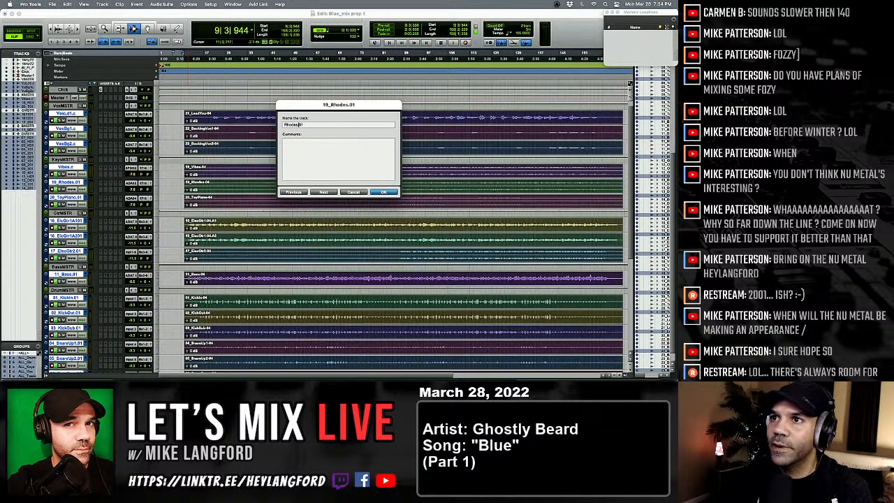
{"action": "key", "text": "super+Right"}
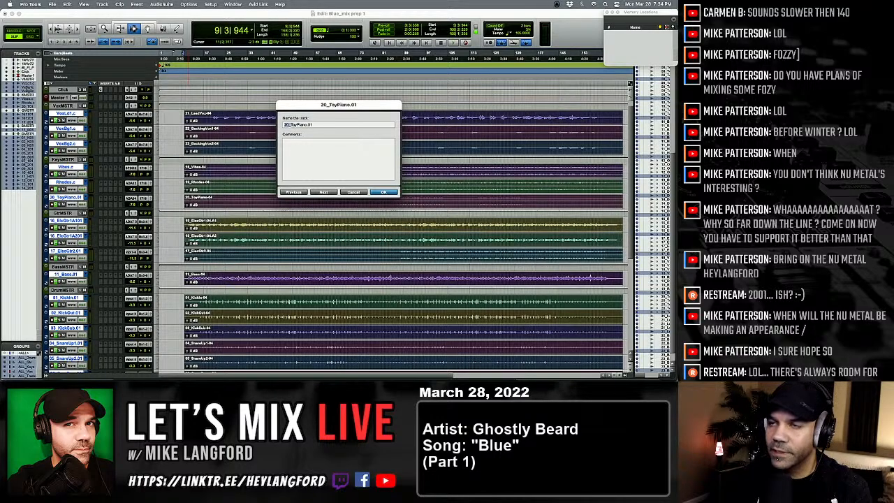
{"action": "key", "text": "BackSpace"}
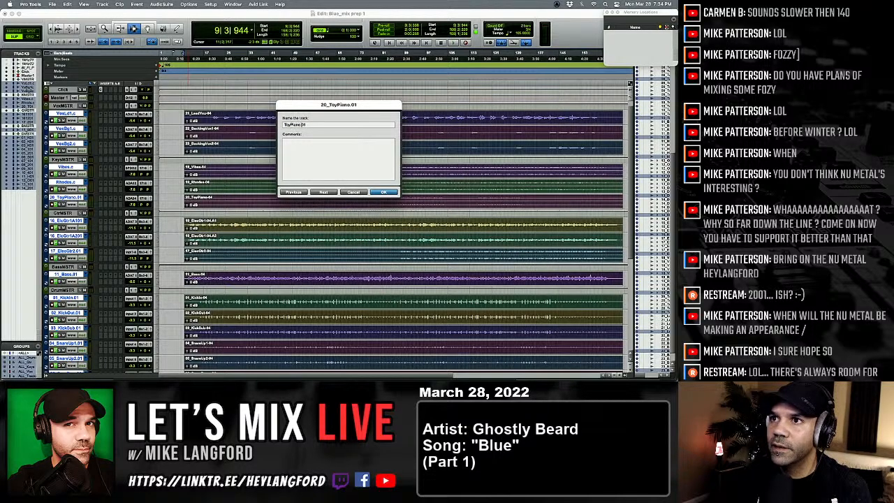
{"action": "left_click_drag", "start_coordinate": [302, 125], "coordinate": [308, 125]}
{"action": "type", "text": "c"}
{"action": "key", "text": "super+Right"}
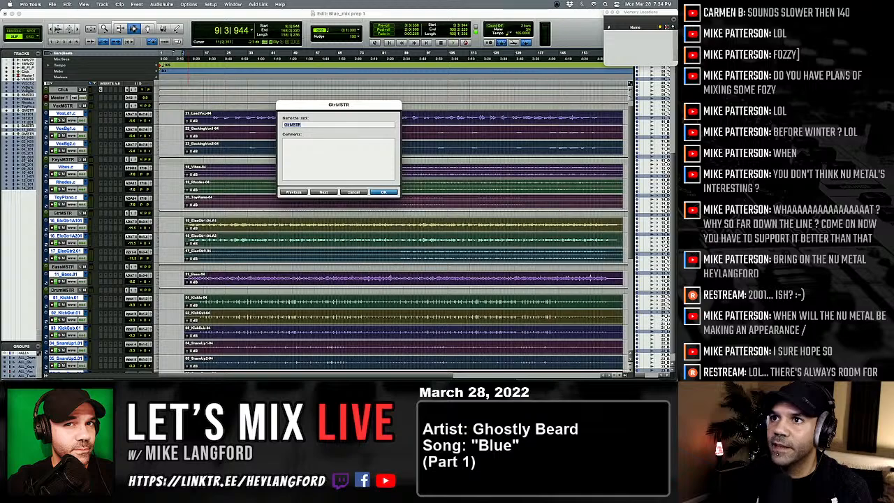
Rename the 16_ElecGtr1.A1.01 track GtrA1.c and copy the name for reuse.
{"action": "key", "text": "super+Right"}
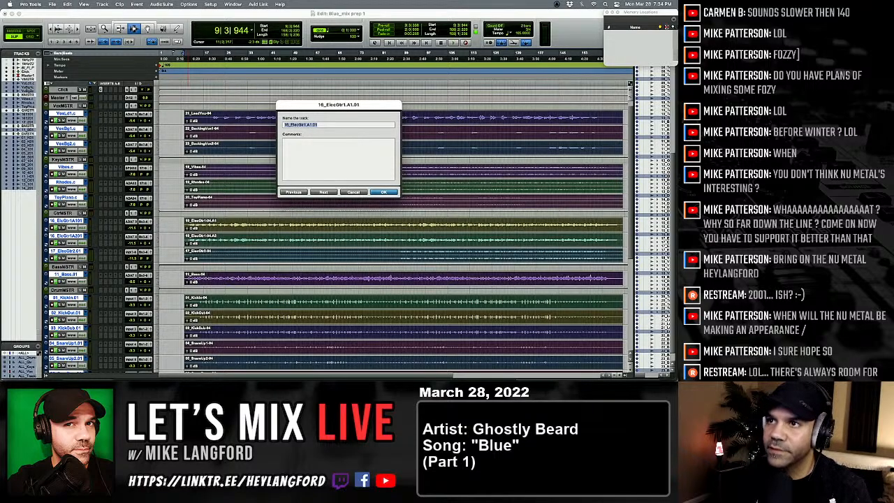
{"action": "key", "text": "super+Right"}
{"action": "key", "text": "super+Right"}
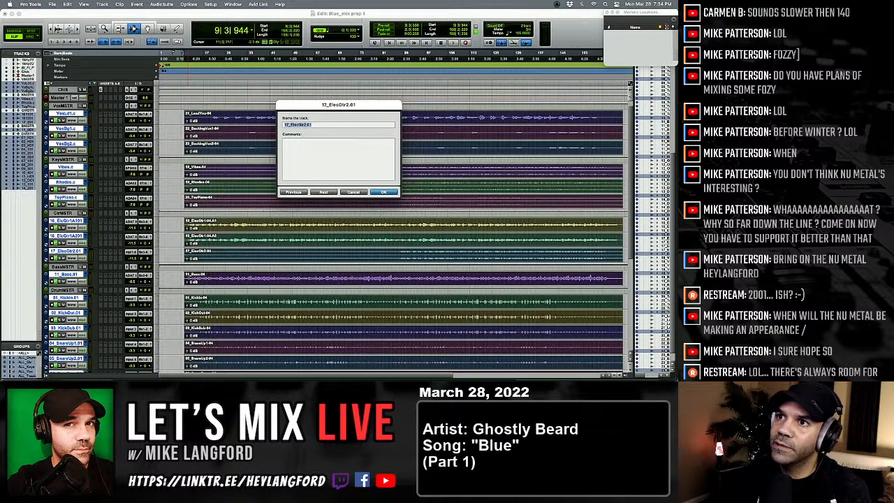
{"action": "key", "text": "super+Left"}
{"action": "key", "text": "super+Left"}
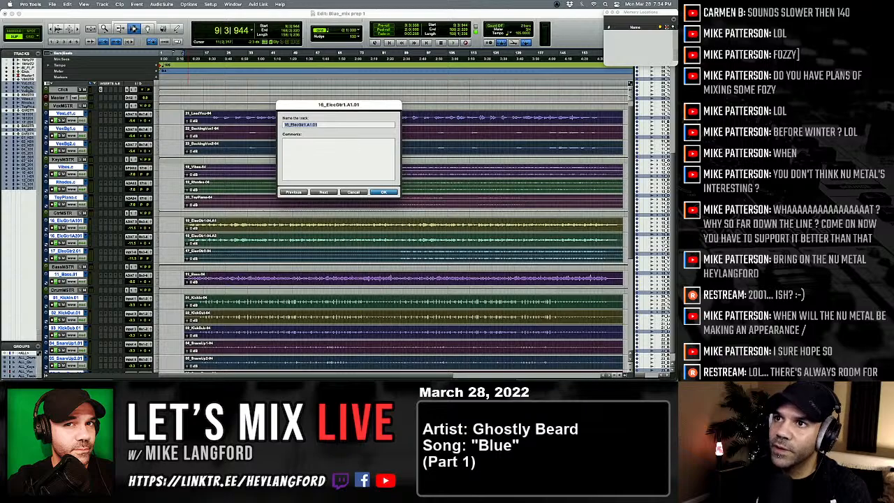
{"action": "type", "text": "GtrA1c"}
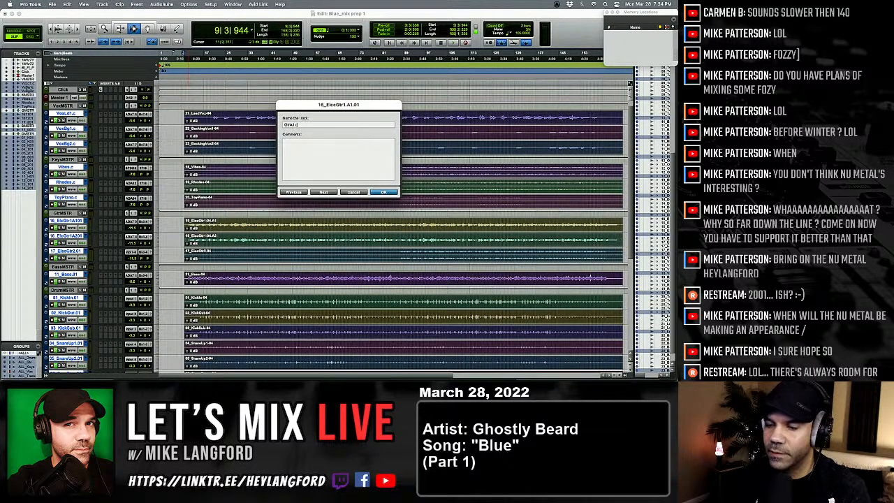
{"action": "key", "text": "super+a"}
{"action": "key", "text": "super+c"}
Rename the 16_ElecGtr1.A2.01 track GtrA2.c, reusing the copied name.
{"action": "key", "text": "super+Left"}
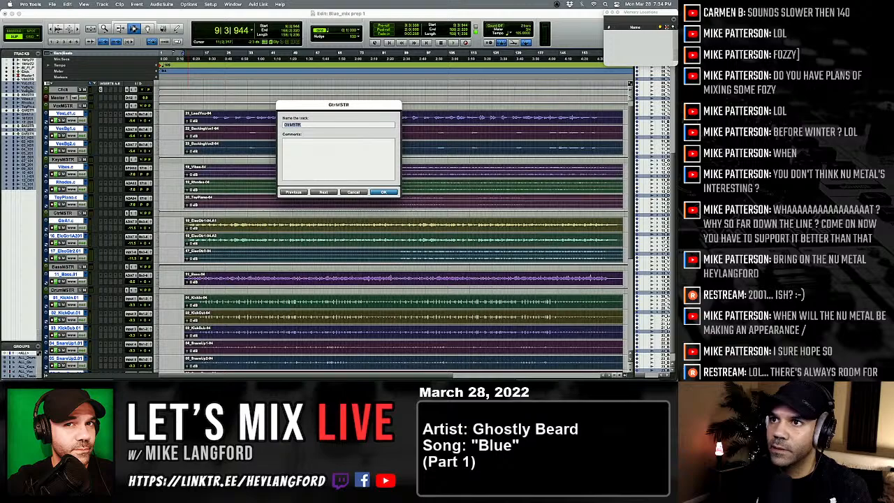
{"action": "key", "text": "super+Right"}
{"action": "key", "text": "super+Right"}
{"action": "key", "text": "super+v"}
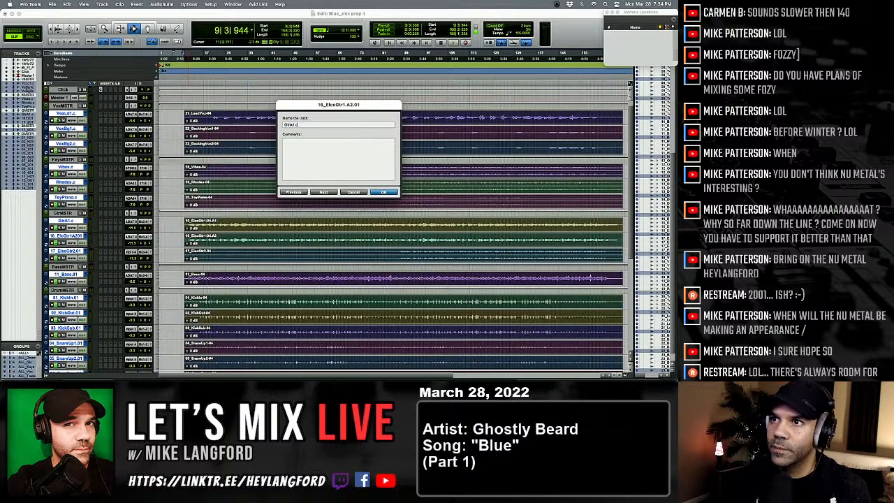
Rename the 17_ElecGtr2.01 track Gtr2.c from the copied name and check it against the neighbouring guitar track's name.
{"action": "key", "text": "super+Right"}
{"action": "key", "text": "super+v"}
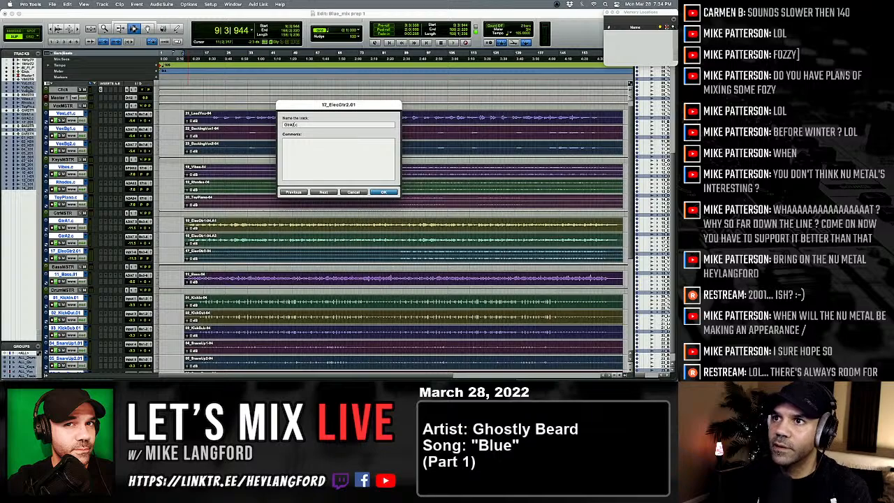
{"action": "key", "text": "BackSpace"}
{"action": "key", "text": "BackSpace"}
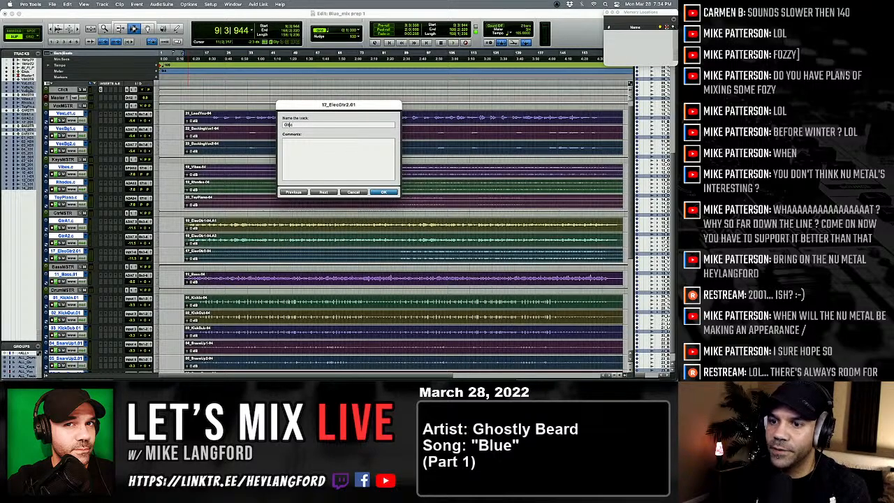
{"action": "type", "text": "B"}
{"action": "key", "text": "super+Left"}
{"action": "key", "text": "super+Left"}
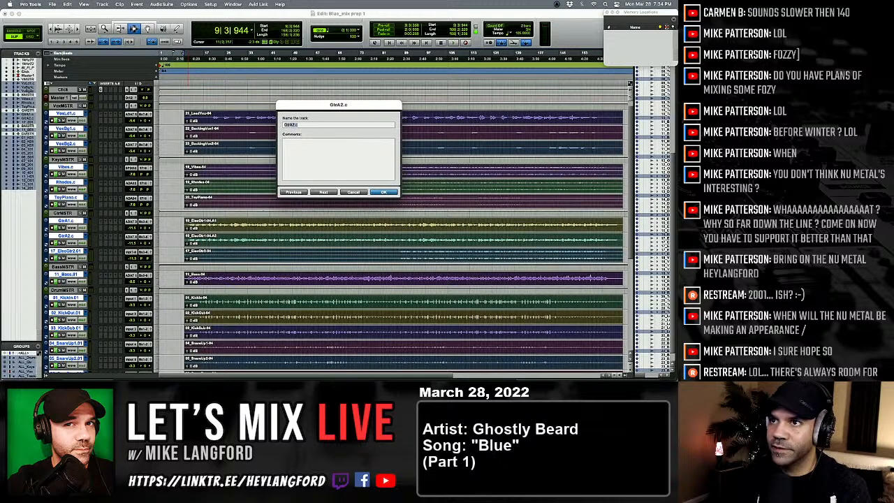
{"action": "key", "text": "super+Right"}
{"action": "key", "text": "super+Right"}
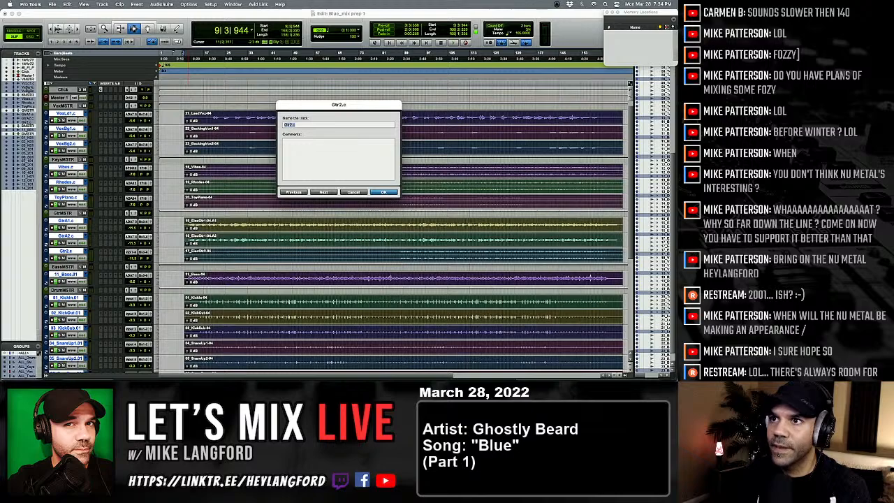
Rename the 11_Bass.01 track Bass.c by removing its number prefix and replacing the suffix.
{"action": "key", "text": "super+Right"}
{"action": "key", "text": "super+Right"}
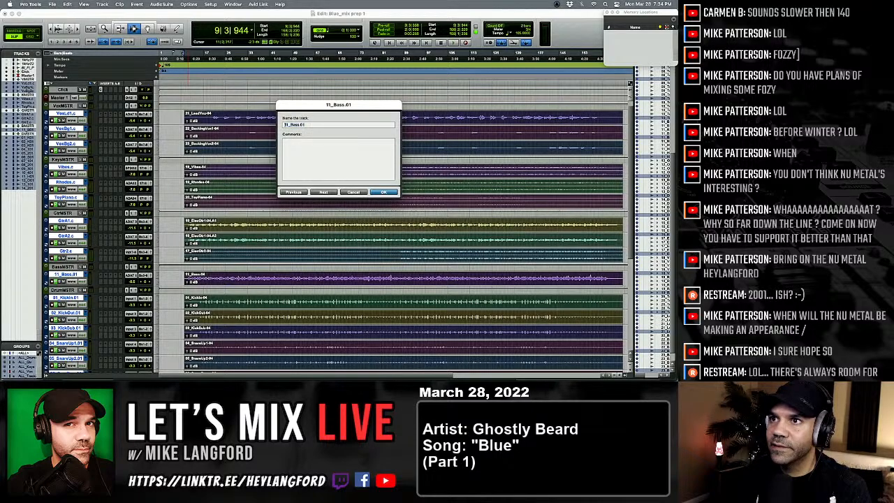
{"action": "key", "text": "BackSpace"}
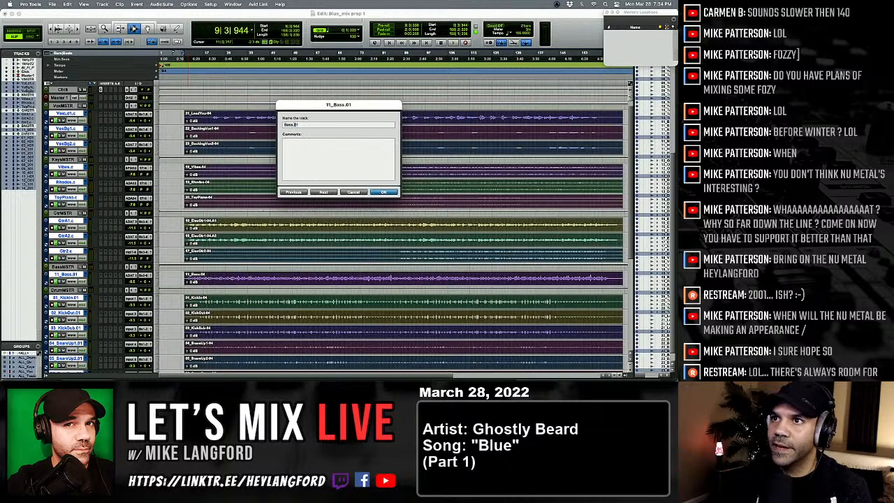
{"action": "key", "text": "super+Right"}
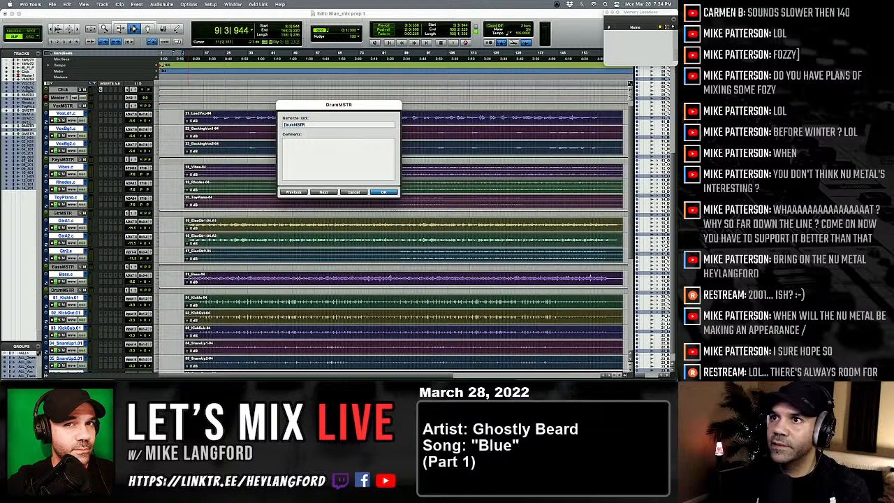
Rename the three kick tracks KickIn.c, KickOut.c and KickSub.c.
{"action": "key", "text": "super+Right"}
{"action": "type", "text": "K"}
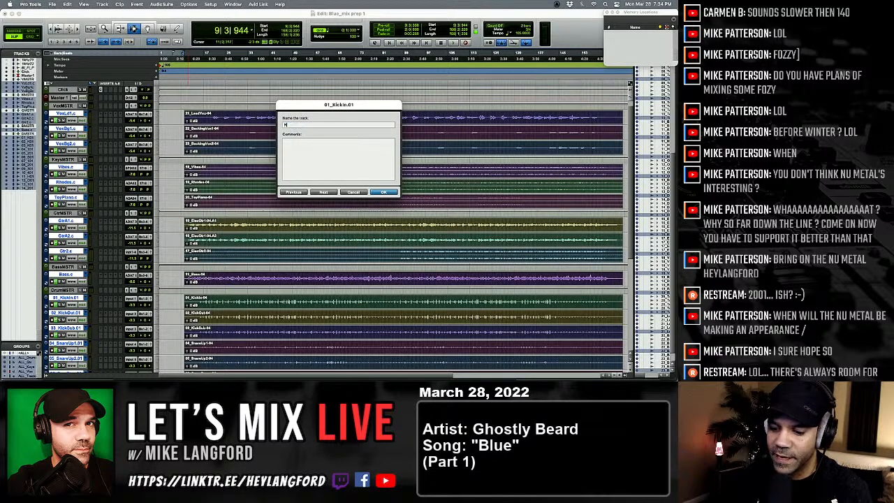
{"action": "type", "text": "ickIn.c"}
{"action": "key", "text": "super+a"}
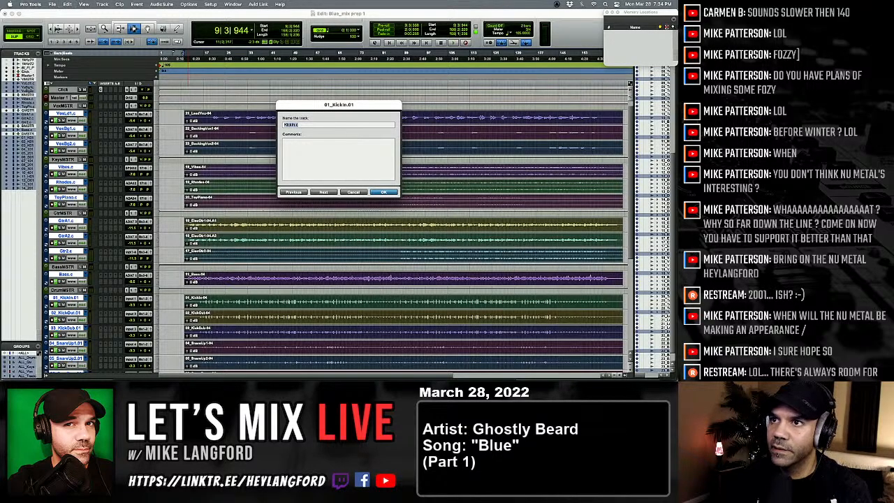
{"action": "key", "text": "super+Right"}
{"action": "type", "text": "KickOut"}
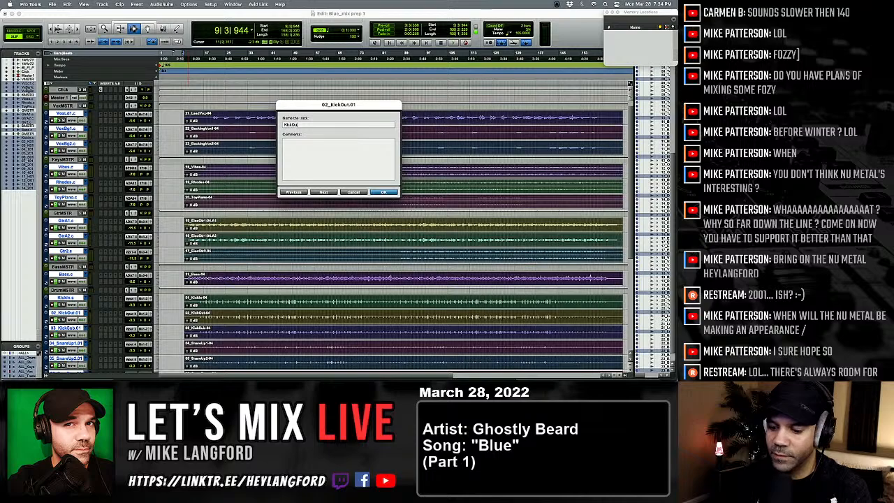
{"action": "key", "text": "super+Right"}
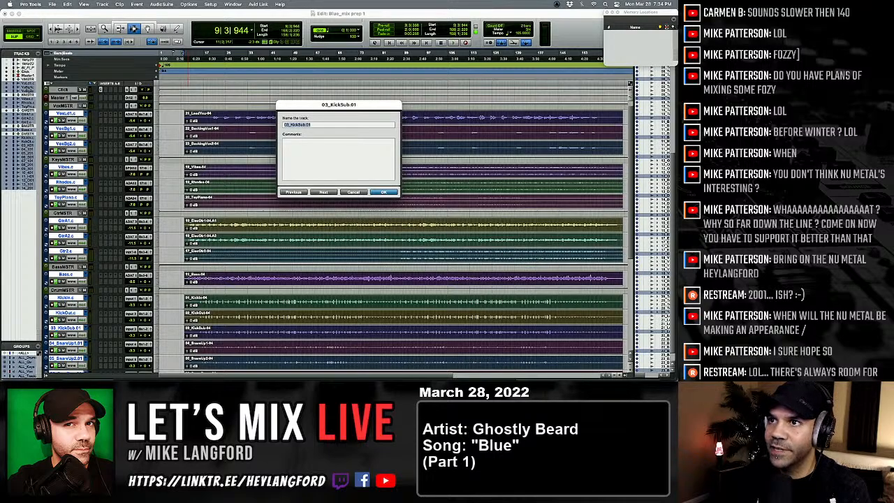
{"action": "type", "text": "KickSub"}
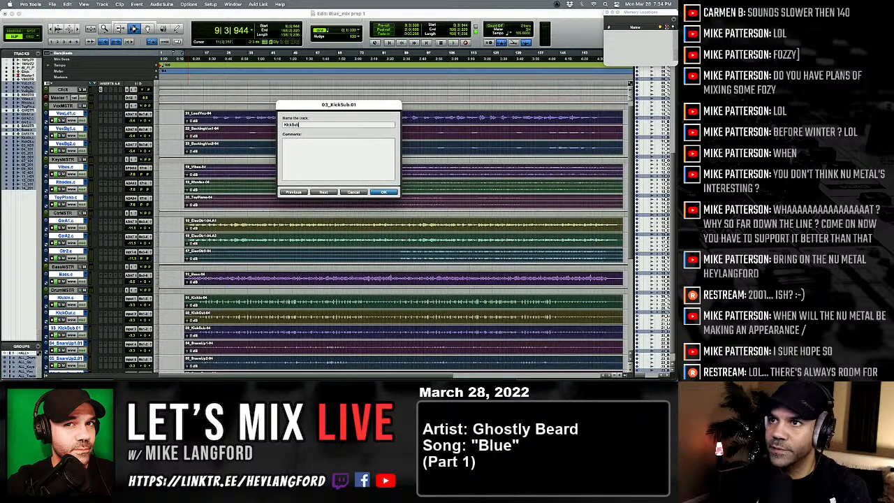
{"action": "key", "text": "super+Right"}
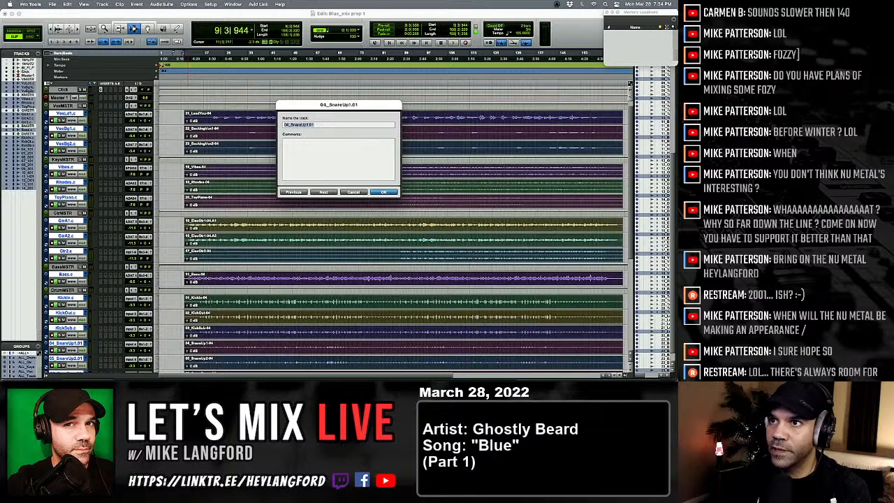
Rename the two SnareUp tracks SnrTop1.c and SnrTop2.c, and the SnareDown track SnrBtm.c.
{"action": "type", "text": "SnTop"}
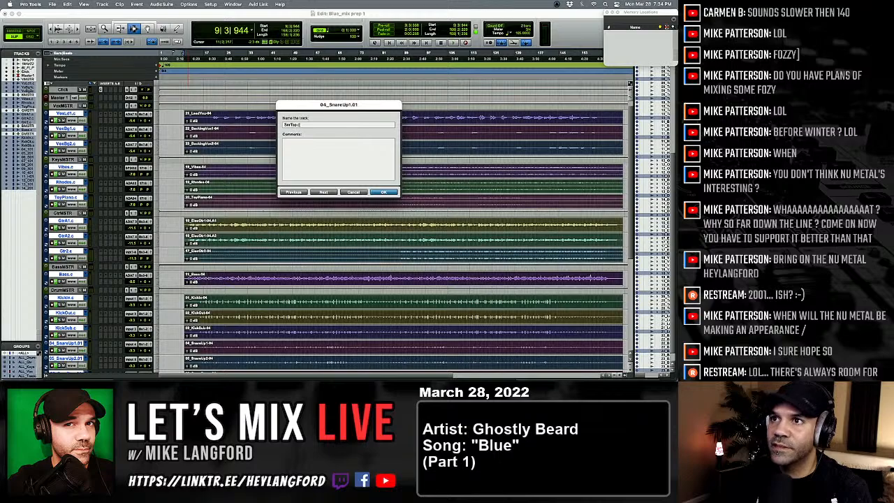
{"action": "key", "text": "super+Right"}
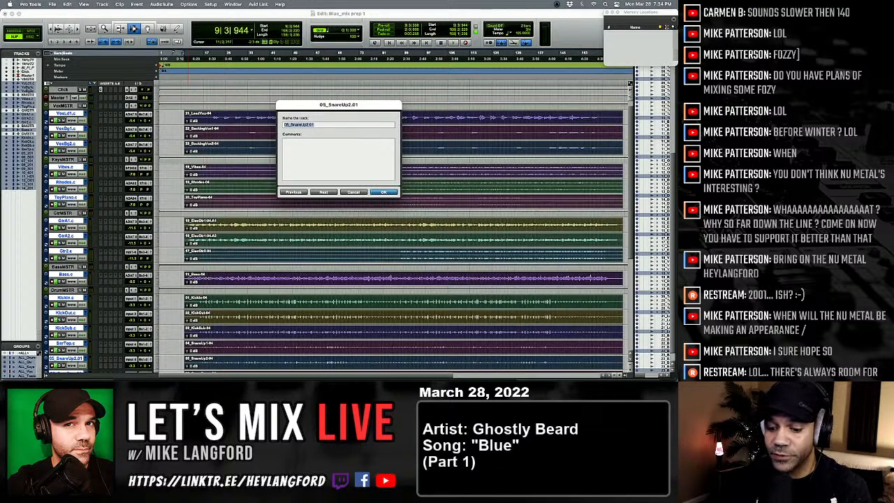
{"action": "type", "text": "SnrUp2 ("}
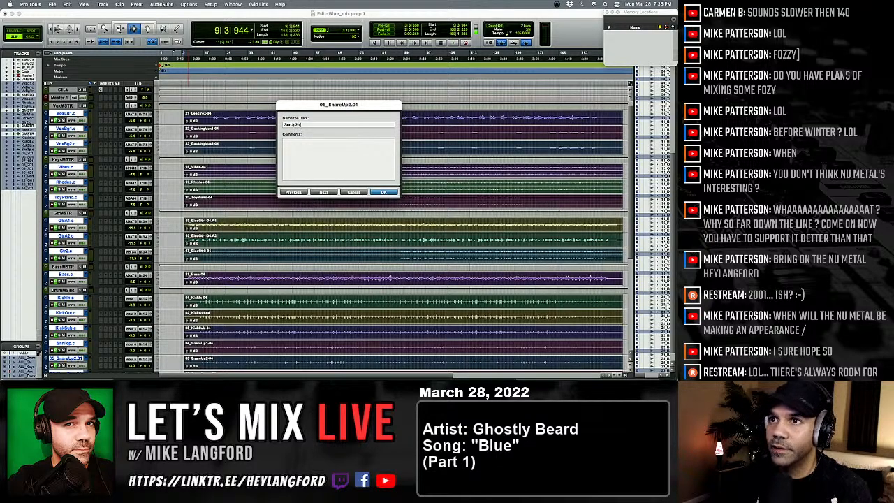
{"action": "key", "text": "super+Left"}
{"action": "key", "text": "super+Right"}
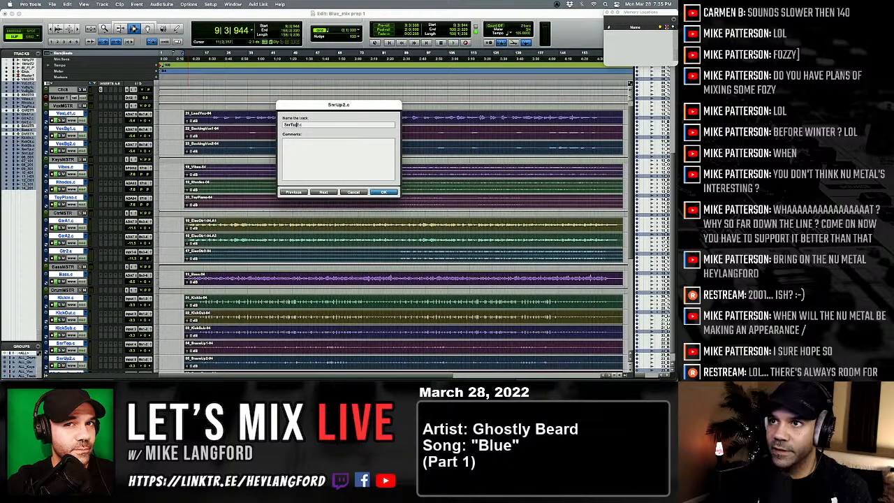
{"action": "key", "text": "super+Left"}
{"action": "key", "text": "super+Right"}
{"action": "key", "text": "super+Right"}
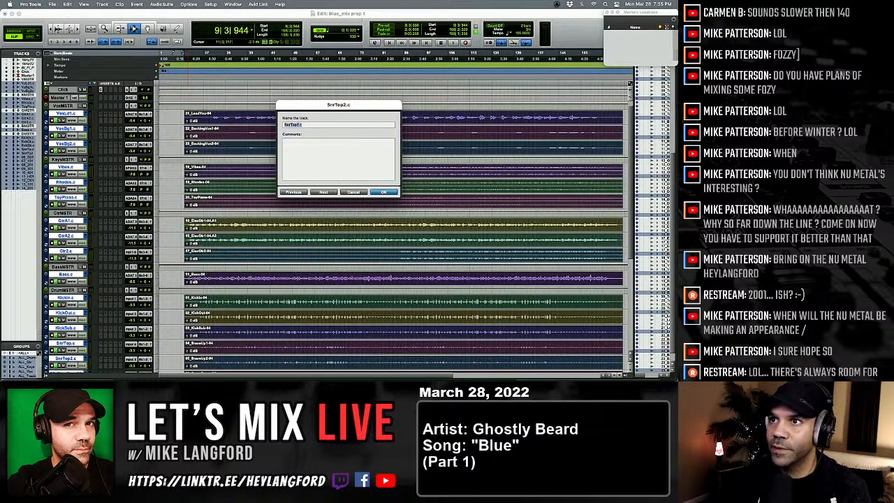
{"action": "type", "text": "SnrBtm"}
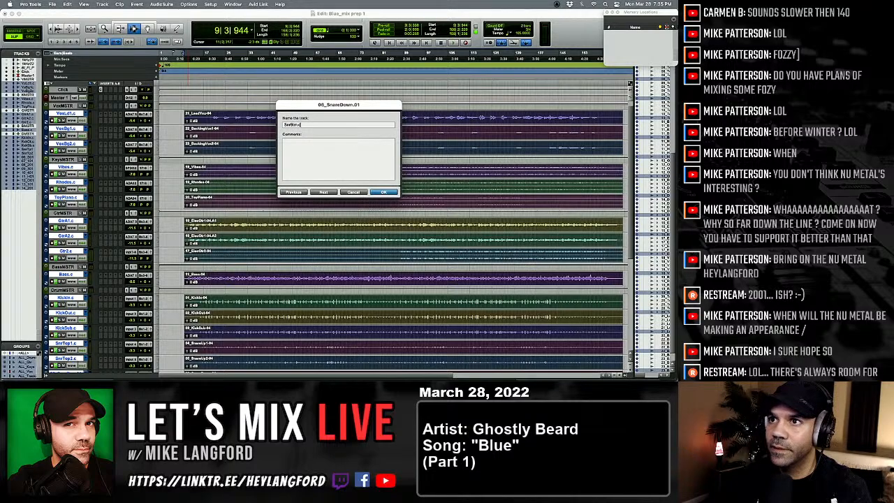
{"action": "key", "text": "super+Right"}
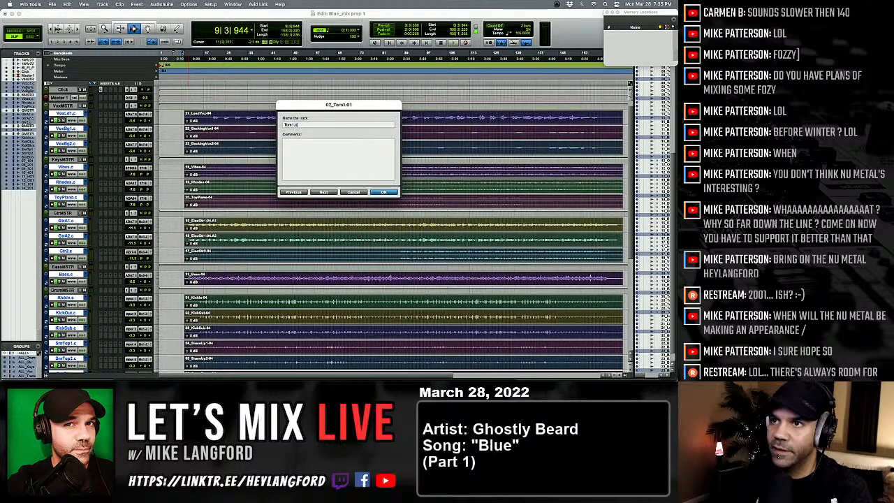
Rename the first three tom tracks Tom1.c, Tom2.c and Tom3.c, and change the fourth tom's name suffix to .c.
{"action": "key", "text": "super+Right"}
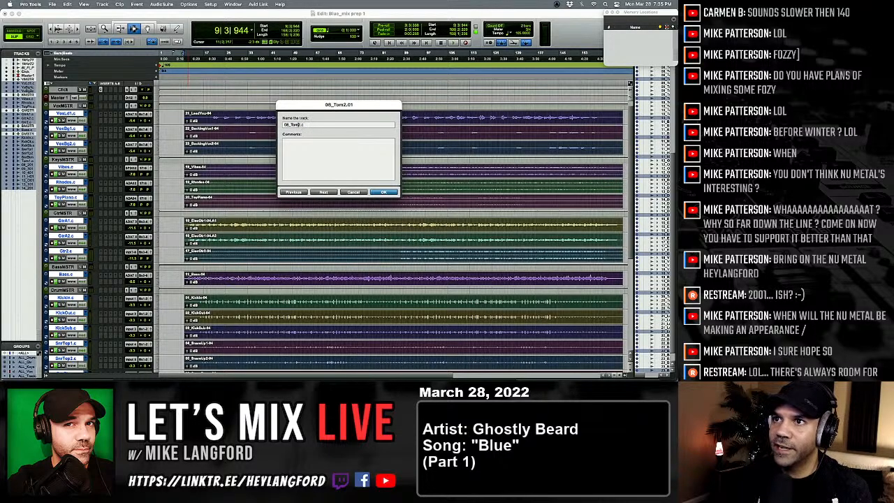
{"action": "key", "text": "super+Right"}
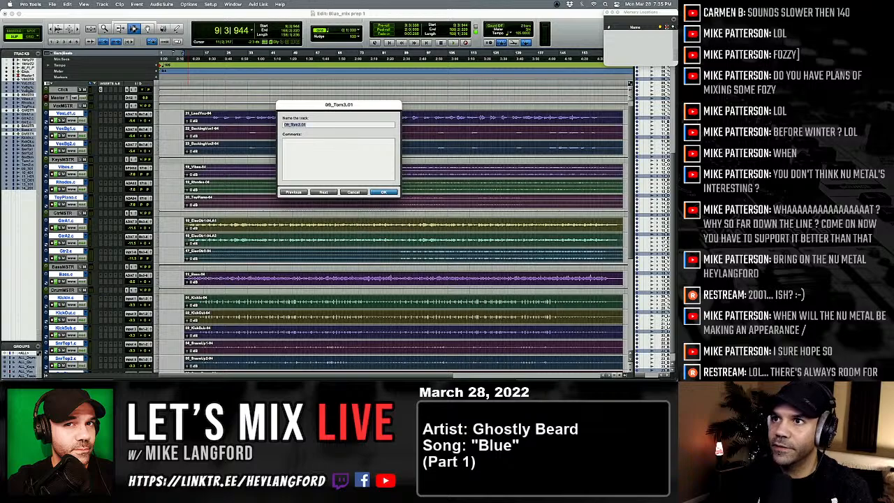
{"action": "key", "text": "Left"}
{"action": "key", "text": "Left"}
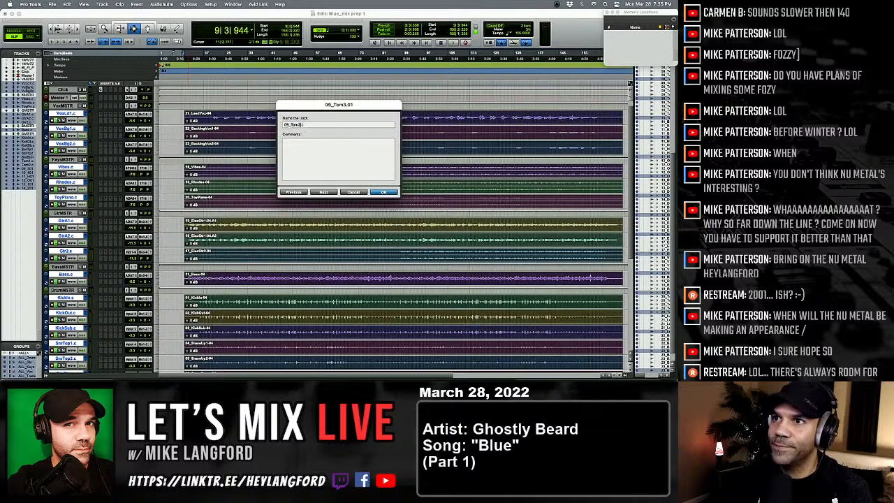
{"action": "key", "text": "super+Right"}
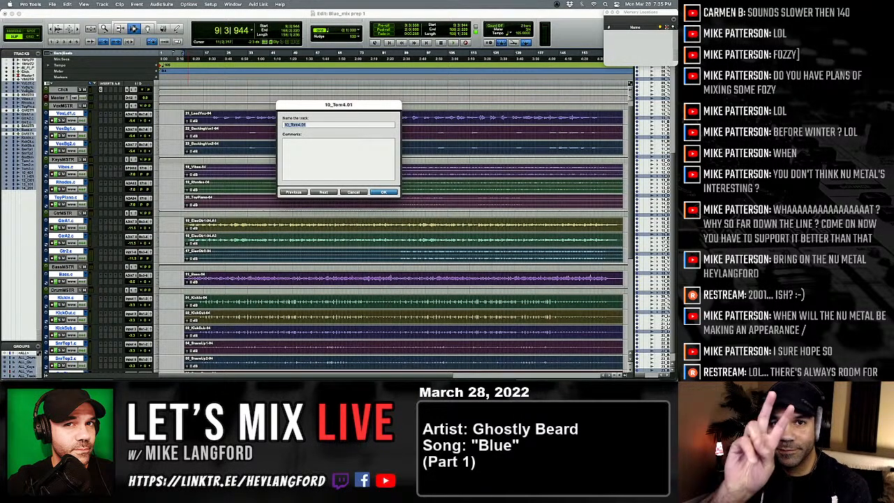
{"action": "key", "text": "Right"}
{"action": "key", "text": "BackSpace"}
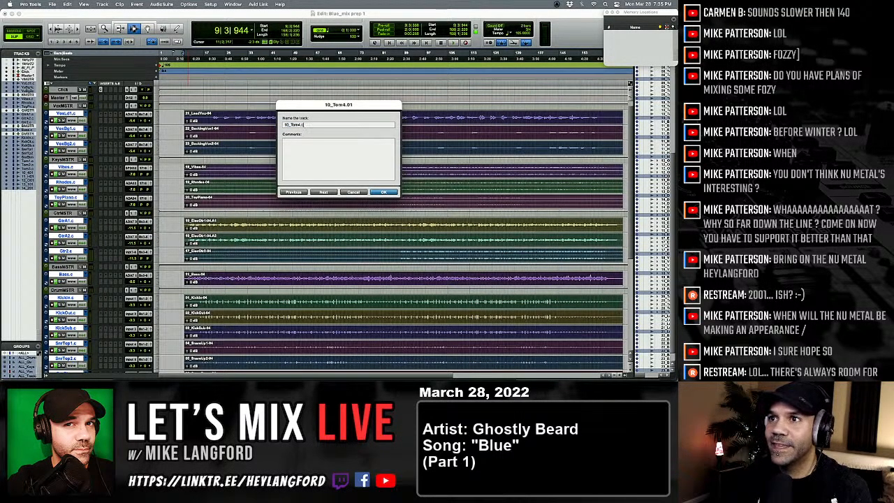
Rename the fourth tom track Tom4.c and the hi-hat track HiHat.c.
{"action": "key", "text": "BackSpace"}
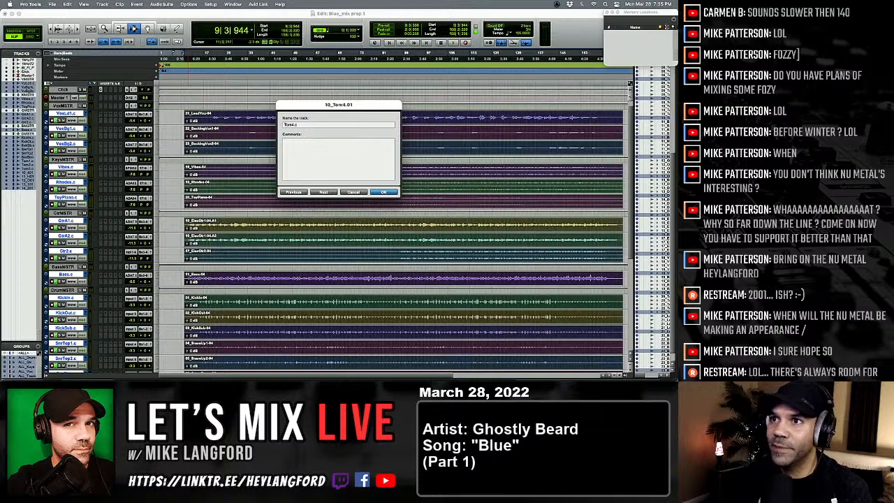
{"action": "key", "text": "super+Right"}
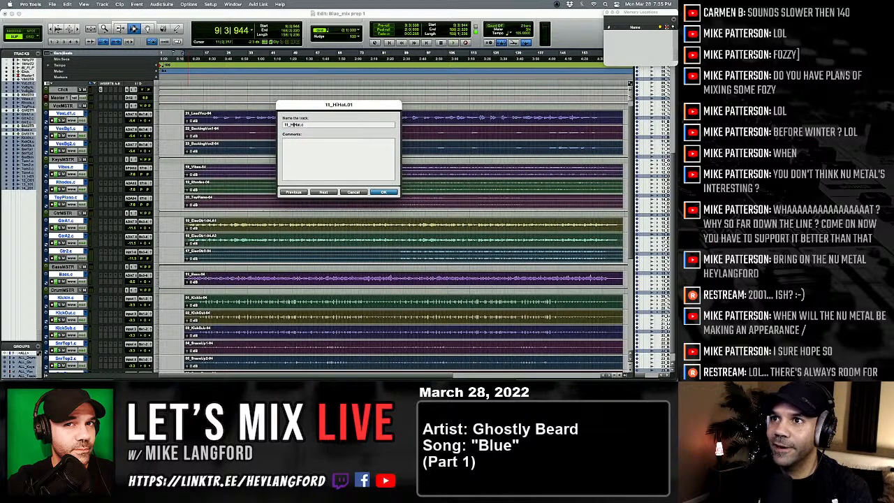
{"action": "key", "text": "BackSpace"}
{"action": "key", "text": "BackSpace"}
{"action": "key", "text": "BackSpace"}
{"action": "key", "text": "super+Right"}
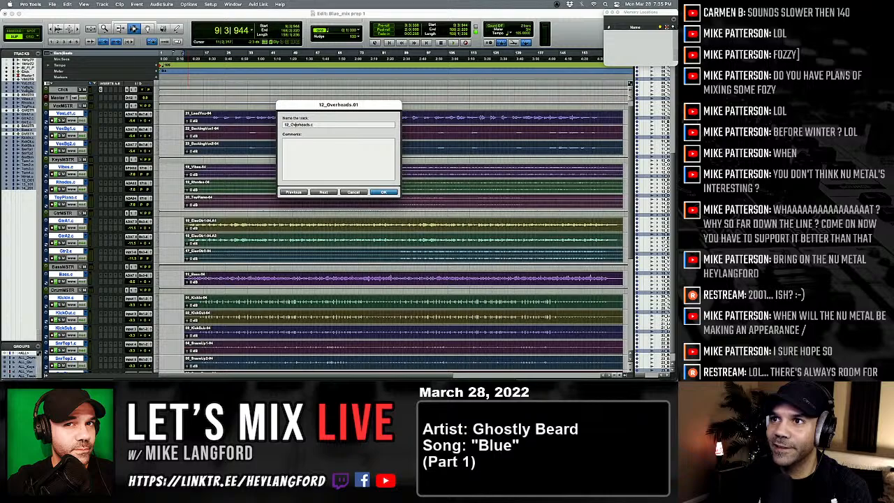
Rename the 12_Overheads track OH.c.
{"action": "key", "text": "BackSpace"}
{"action": "key", "text": "BackSpace"}
{"action": "key", "text": "BackSpace"}
{"action": "key", "text": "super+Right"}
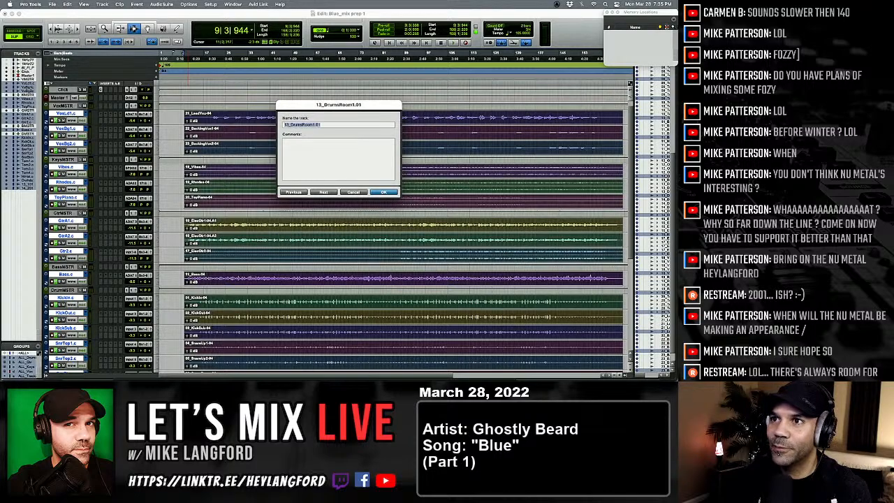
{"action": "key", "text": "super+Left"}
{"action": "left_click", "coordinate": [304, 125]}
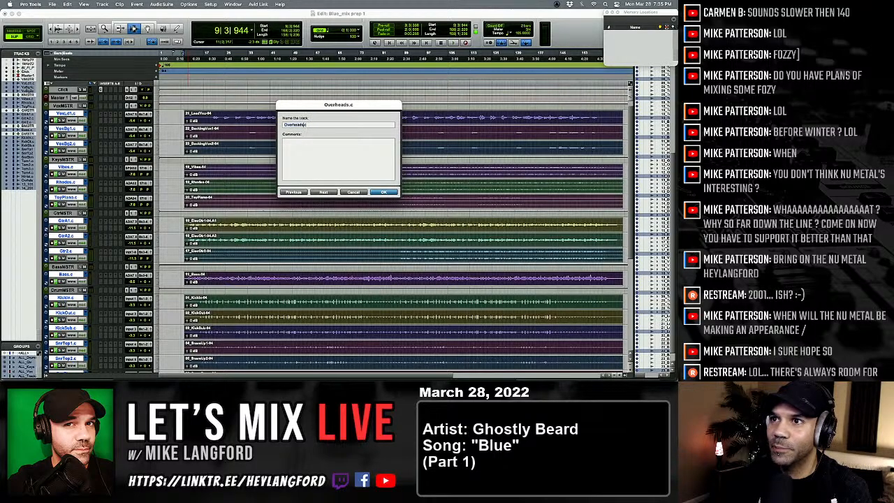
{"action": "key", "text": "shift+Left"}
{"action": "key", "text": "shift+Left"}
{"action": "key", "text": "shift+Left"}
{"action": "key", "text": "shift+Left"}
{"action": "key", "text": "shift+Left"}
{"action": "key", "text": "shift+Left"}
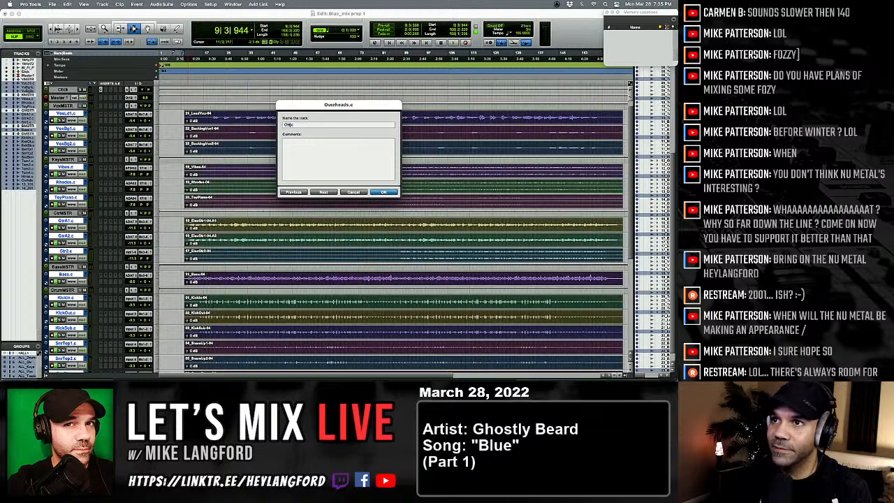
{"action": "key", "text": "super+Right"}
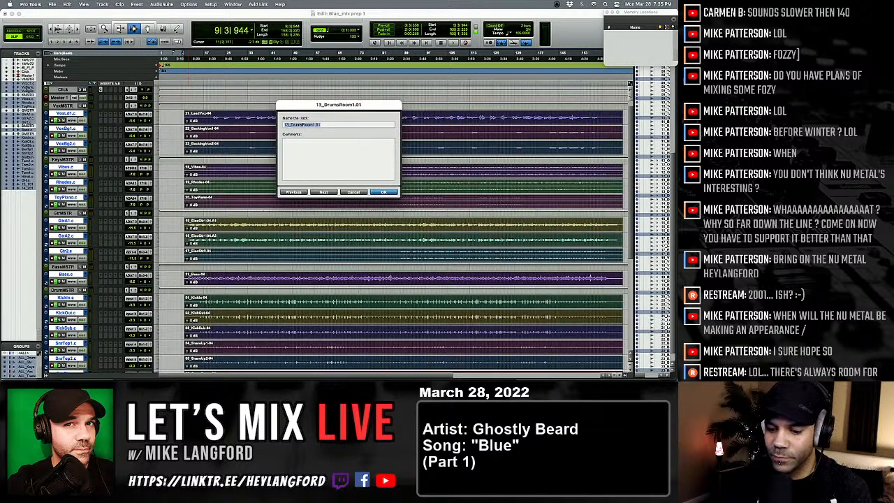
Rename the two drum room tracks Room1.c and Room2.c and finish the track naming.
{"action": "type", "text": "Room1"}
{"action": "key", "text": "super+Right"}
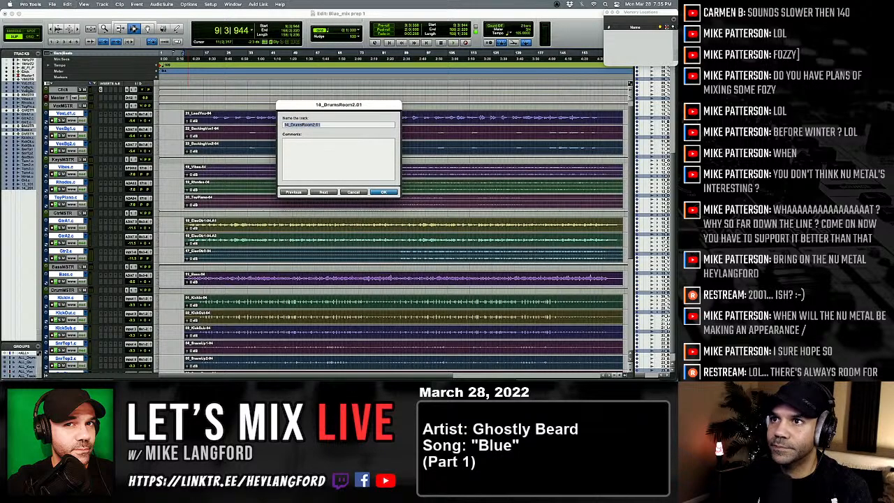
{"action": "type", "text": "RoomL"}
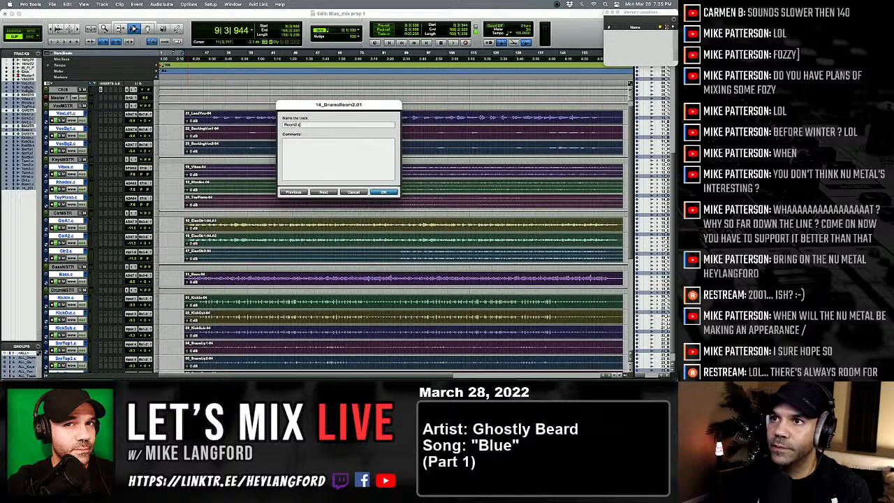
{"action": "key", "text": "super+Right"}
{"action": "key", "text": "super+Right"}
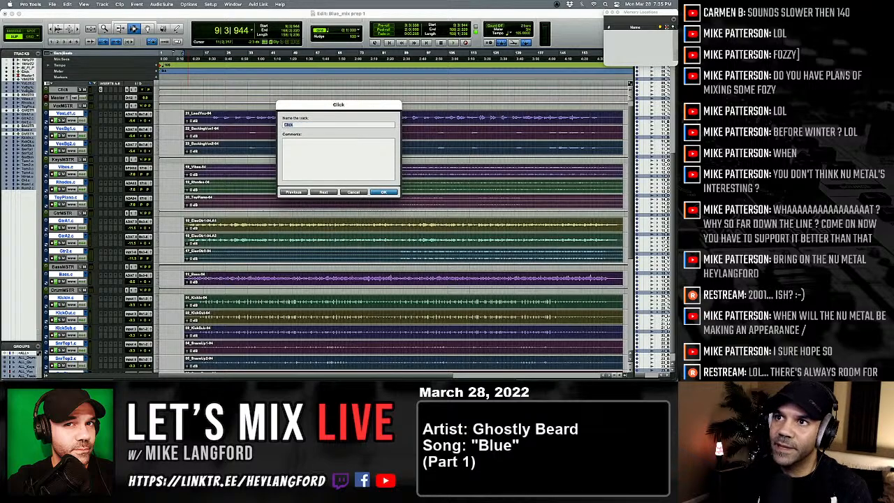
{"action": "key", "text": "Return"}
Compare the overheads track's original 12_Overheads playlist with its OH.c playlist, ending on OH.c.
{"action": "scroll", "coordinate": [303, 194], "scroll_direction": "down", "scroll_amount": 5}
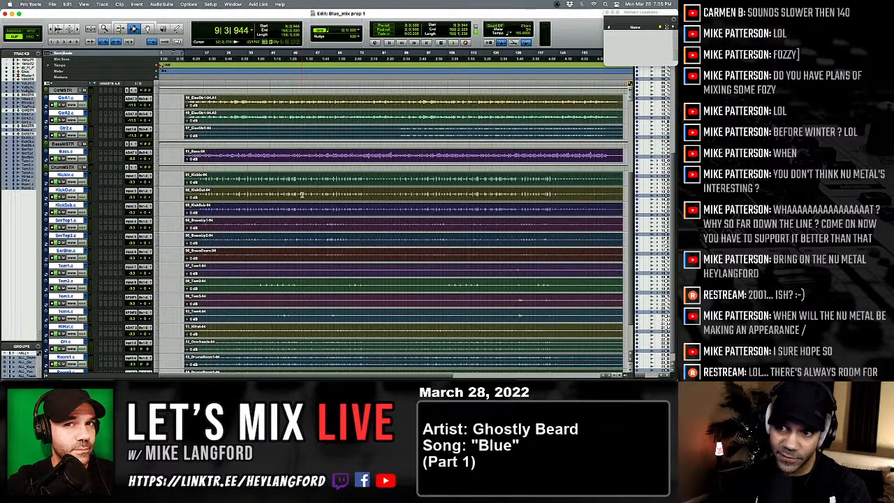
{"action": "scroll", "coordinate": [297, 243], "scroll_direction": "down", "scroll_amount": 2}
{"action": "left_click", "coordinate": [237, 301]}
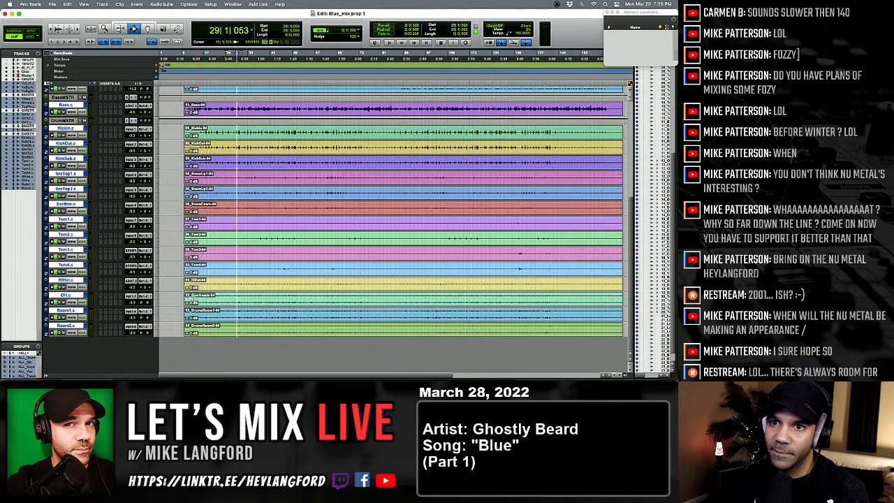
{"action": "left_click", "coordinate": [85, 295]}
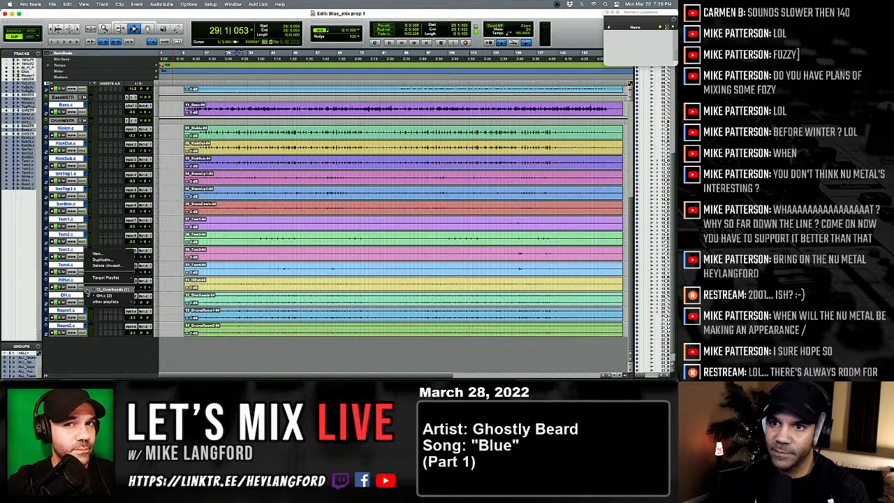
{"action": "left_click", "coordinate": [88, 291]}
{"action": "left_click", "coordinate": [86, 295]}
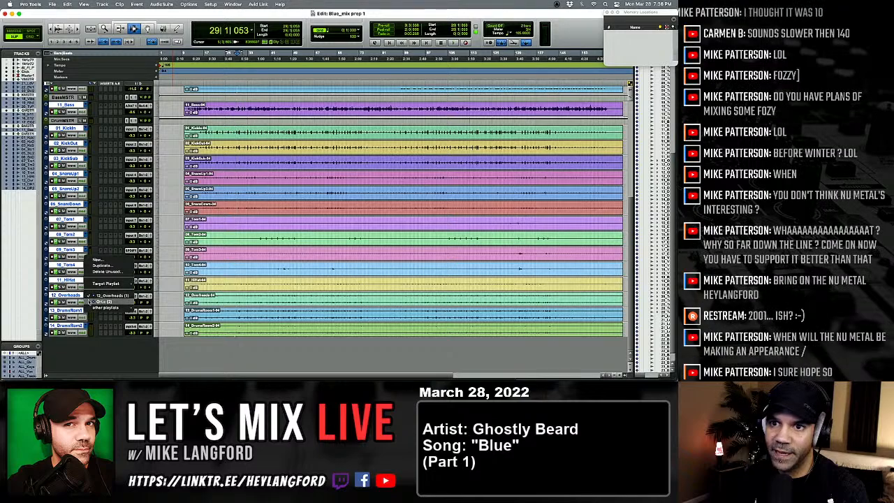
{"action": "left_click", "coordinate": [105, 300]}
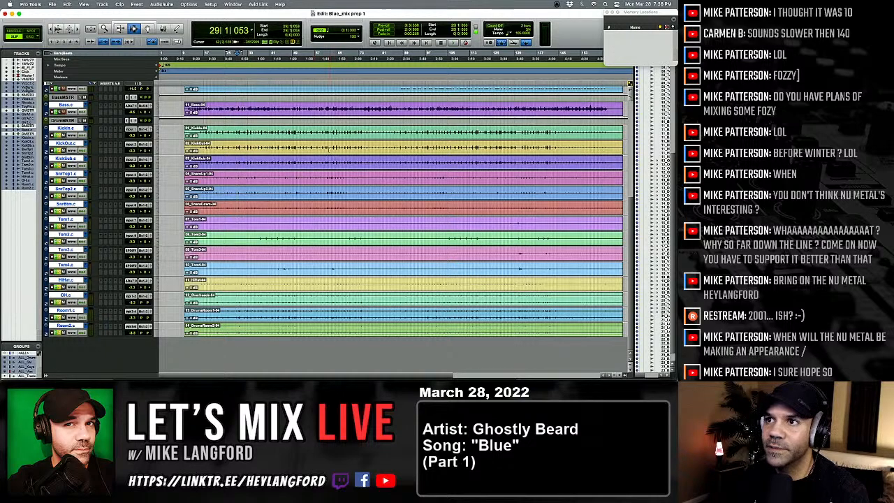
Play the song from about bar 60 and bring the drum channels into view in the mixer.
{"action": "left_click", "coordinate": [326, 150]}
{"action": "key", "text": "space"}
{"action": "key", "text": "super+equal"}
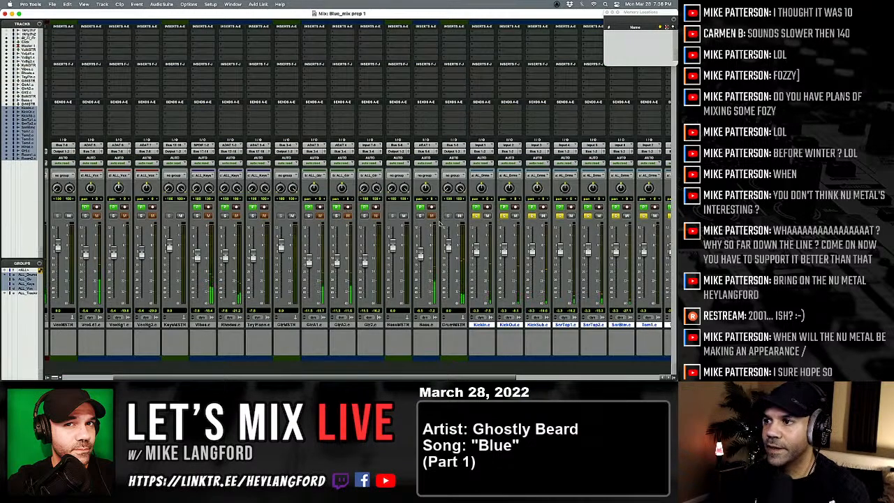
{"action": "scroll", "coordinate": [502, 220], "scroll_direction": "right", "scroll_amount": 3}
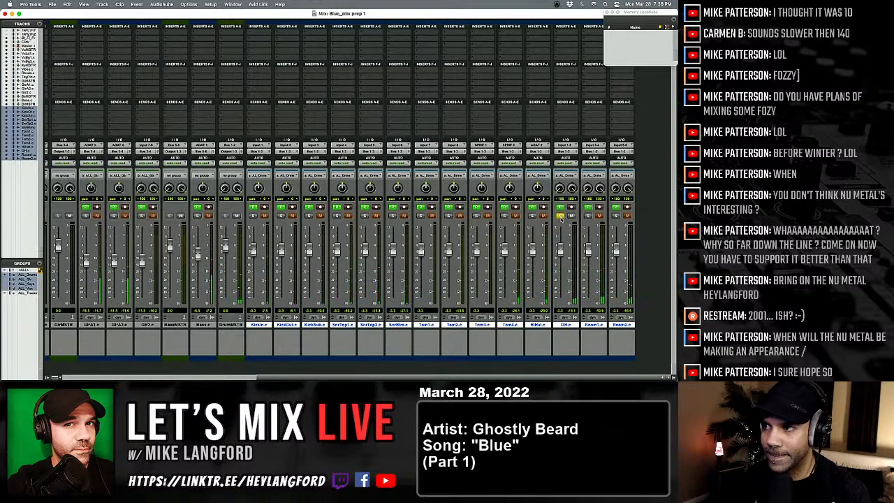
Rename the OH.c track OH(Hats_Ride).c.
{"action": "double_click", "coordinate": [565, 325]}
{"action": "key", "text": "Right"}
{"action": "key", "text": "Left"}
{"action": "key", "text": "Left"}
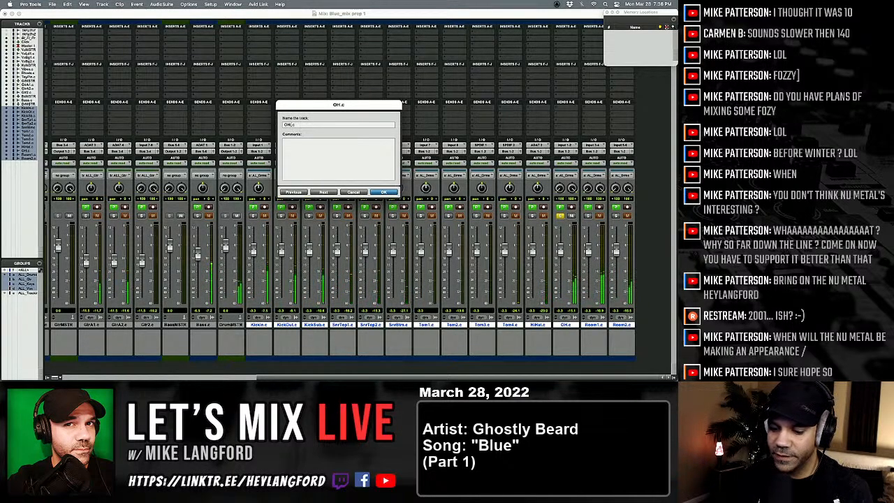
{"action": "type", "text": "(Ha"}
{"action": "type", "text": "ts_Ride"}
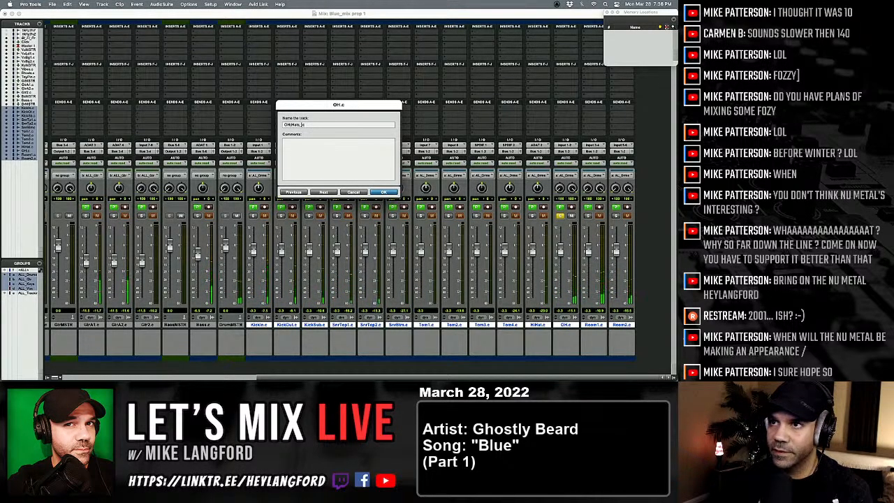
{"action": "type", "text": ")"}
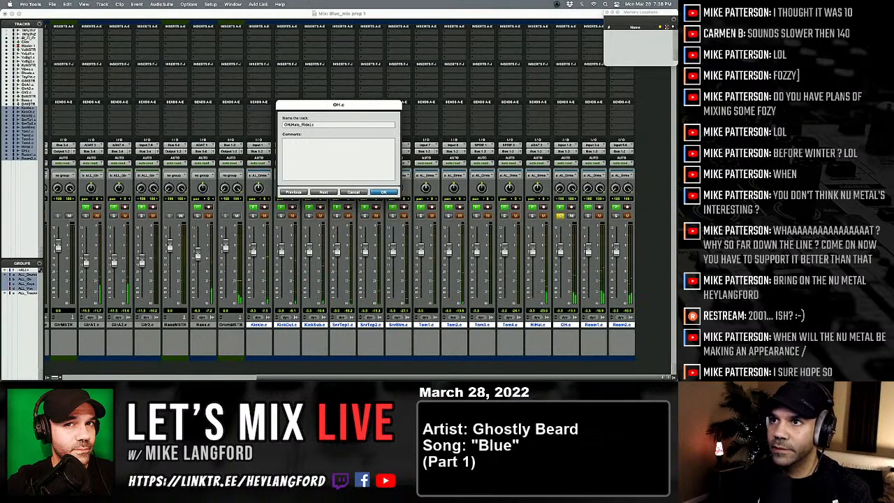
{"action": "key", "text": "Return"}
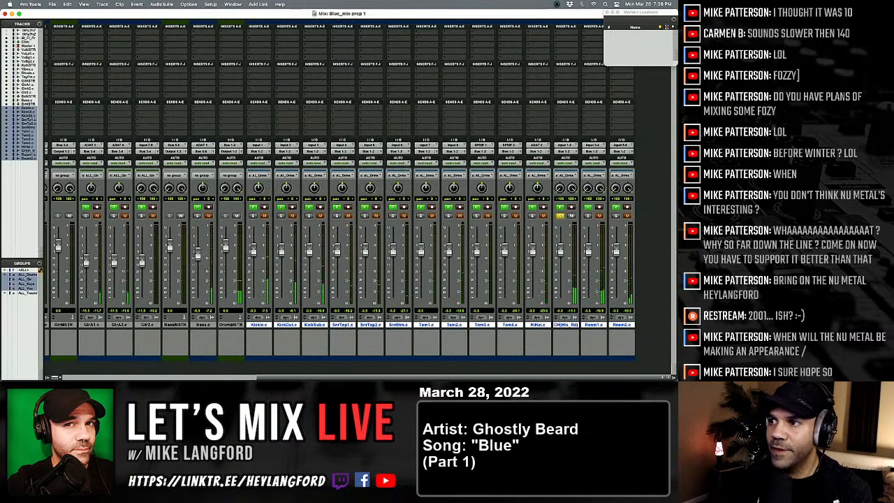
Solo the Room1.c track and change its name to Room1(Hats_Ride).c.
{"action": "left_click", "coordinate": [587, 216]}
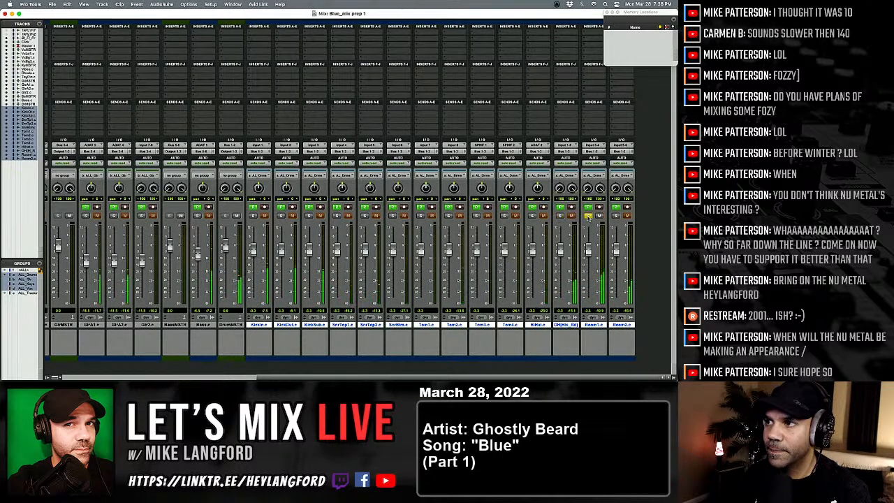
{"action": "double_click", "coordinate": [590, 325]}
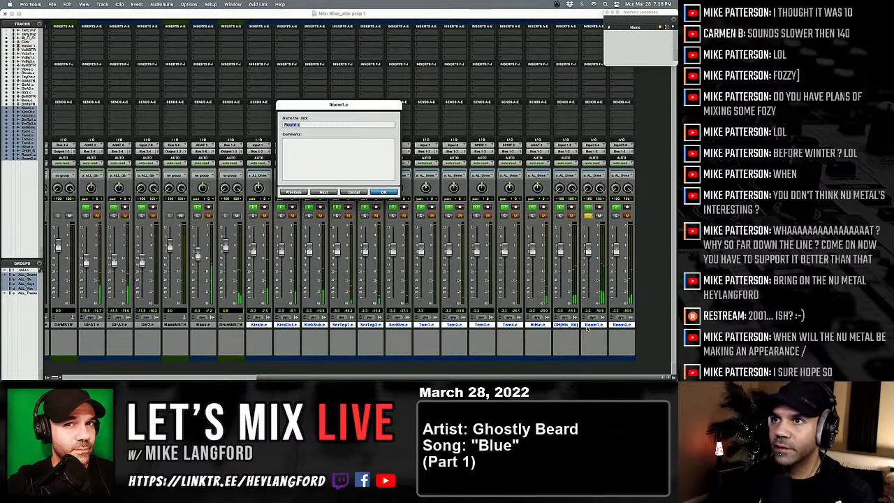
{"action": "key", "text": "Right"}
{"action": "key", "text": "Left"}
{"action": "key", "text": "Left"}
{"action": "type", "text": "(Hats"}
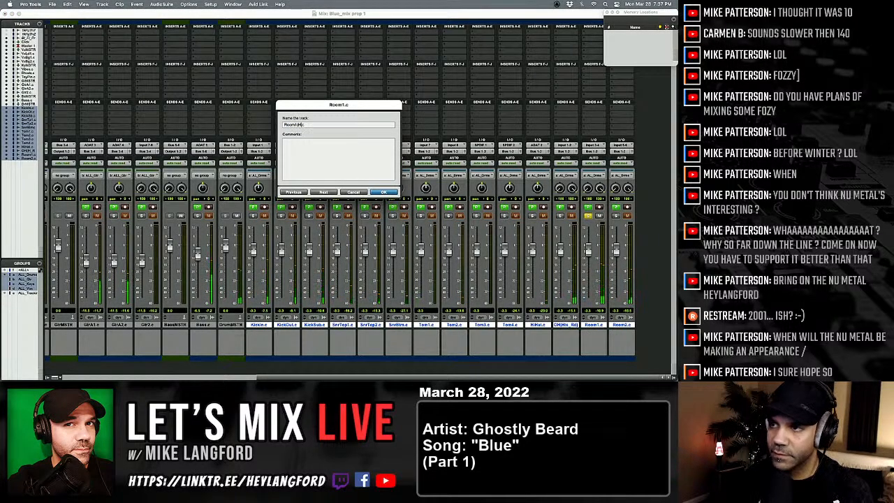
{"action": "type", "text": "_Ride"}
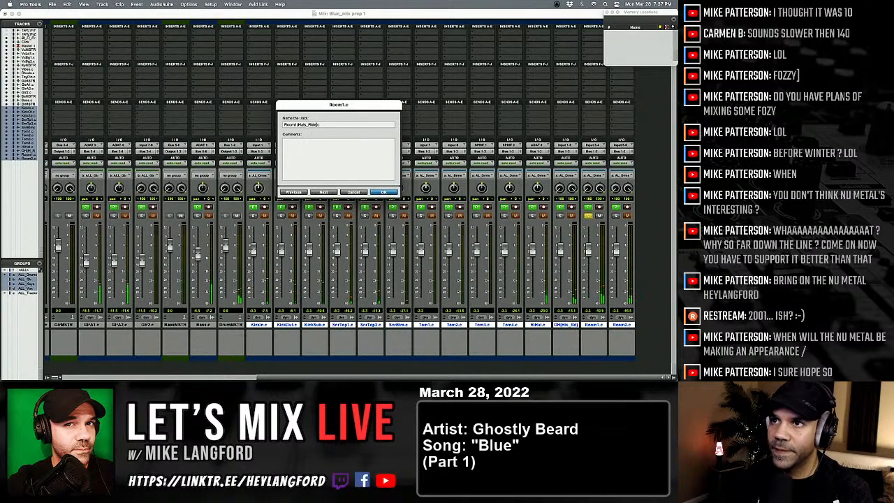
Copy the (Hats_Ride) part of the first room track's name into its comments and apply the changes.
{"action": "key", "text": "super+shift+Left"}
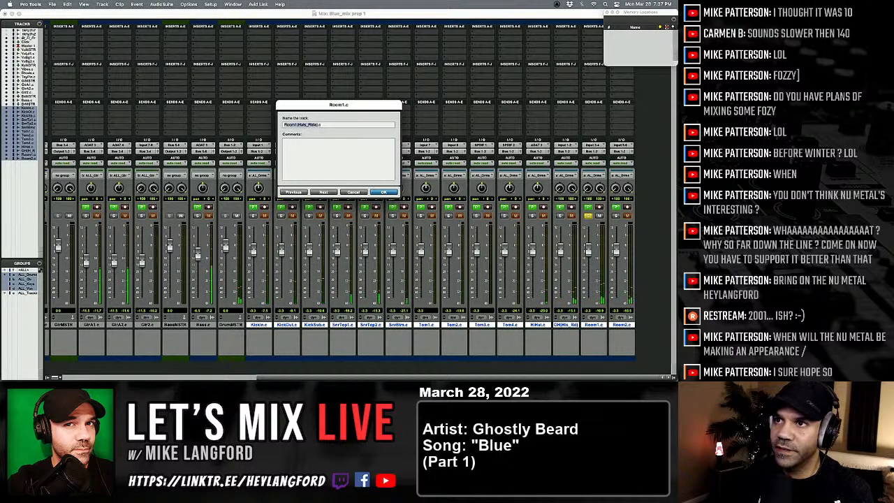
{"action": "key", "text": "Left"}
{"action": "key", "text": "Right"}
{"action": "key", "text": "Right"}
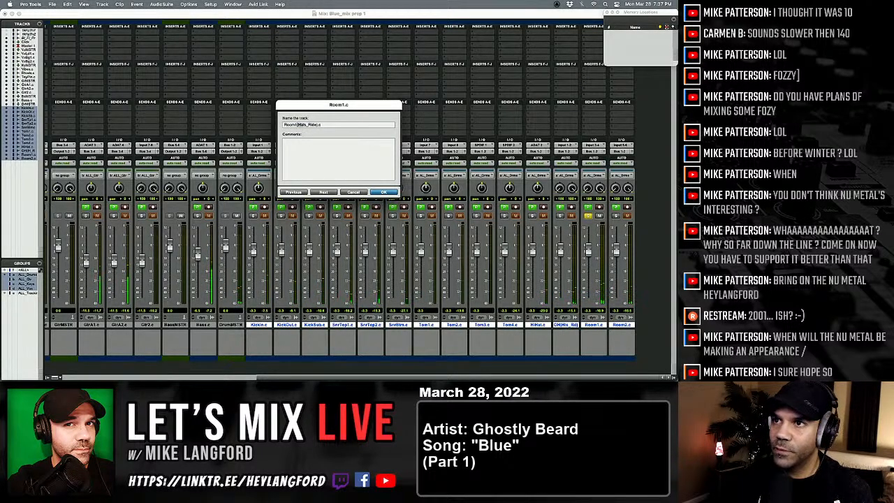
{"action": "key", "text": "shift+Right"}
{"action": "key", "text": "shift+Right"}
{"action": "key", "text": "shift+Right"}
{"action": "key", "text": "shift+Right"}
{"action": "key", "text": "shift+Right"}
{"action": "key", "text": "shift+Right"}
{"action": "key", "text": "shift+Right"}
{"action": "key", "text": "shift+Right"}
{"action": "key", "text": "shift+Right"}
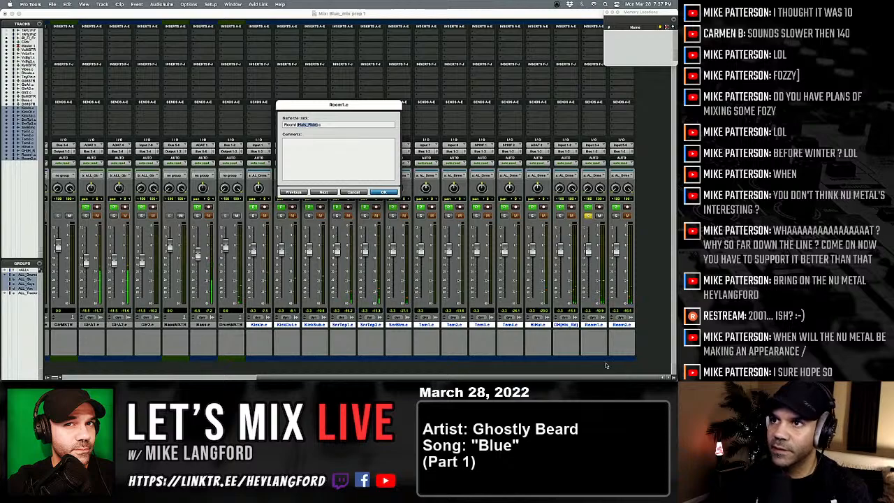
{"action": "key", "text": "super+c"}
{"action": "key", "text": "Tab"}
{"action": "key", "text": "super+v"}
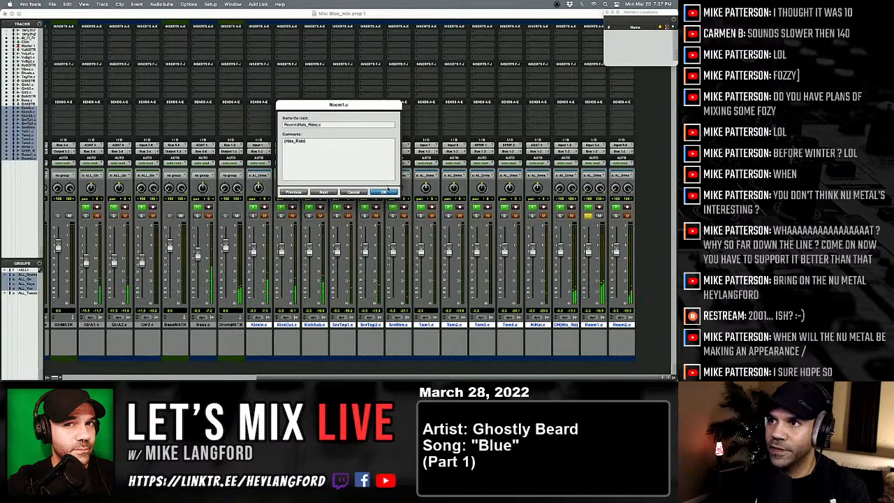
{"action": "left_click", "coordinate": [386, 192]}
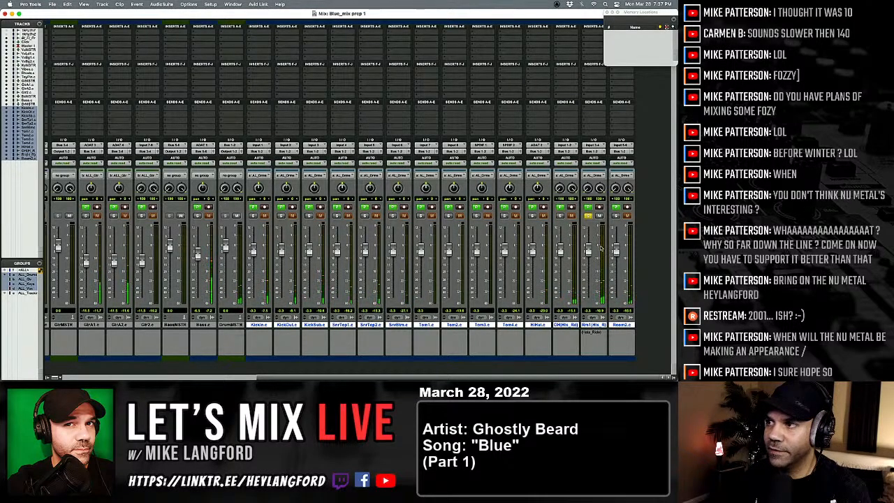
Solo the Room2.c track and enter ???? as its comment.
{"action": "left_click", "coordinate": [616, 216]}
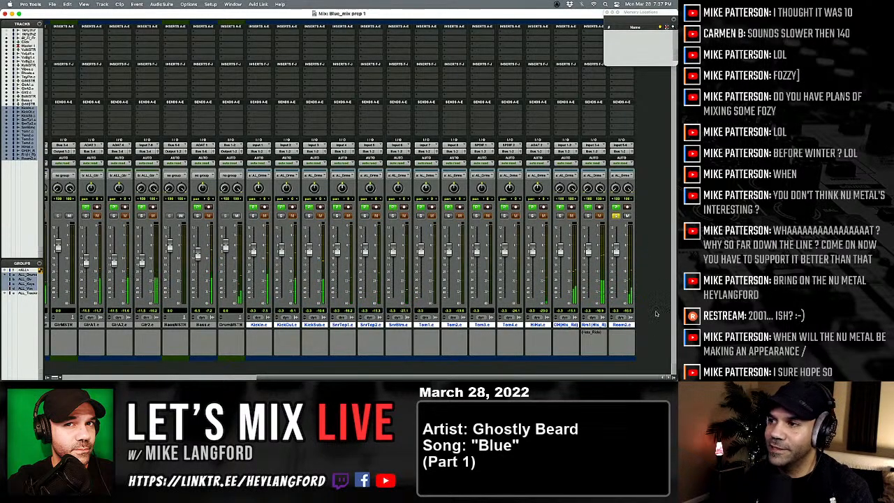
{"action": "left_click", "coordinate": [629, 349]}
{"action": "type", "text": "T"}
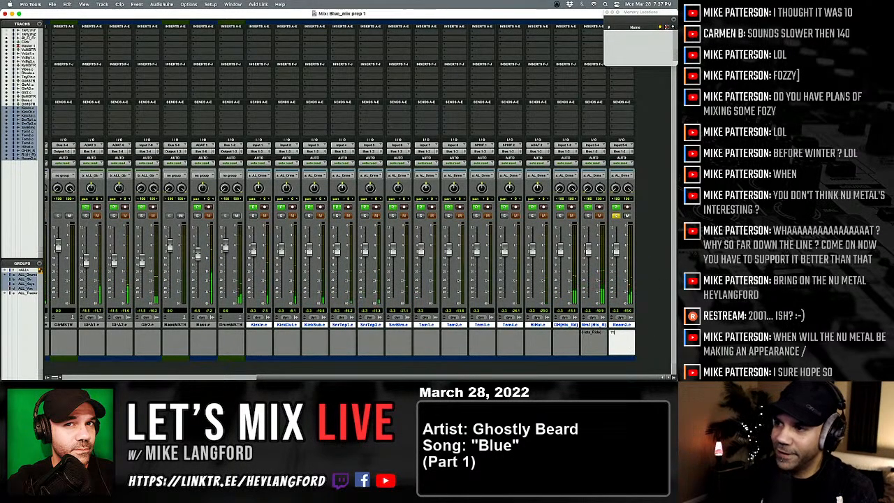
{"action": "key", "text": "Return"}
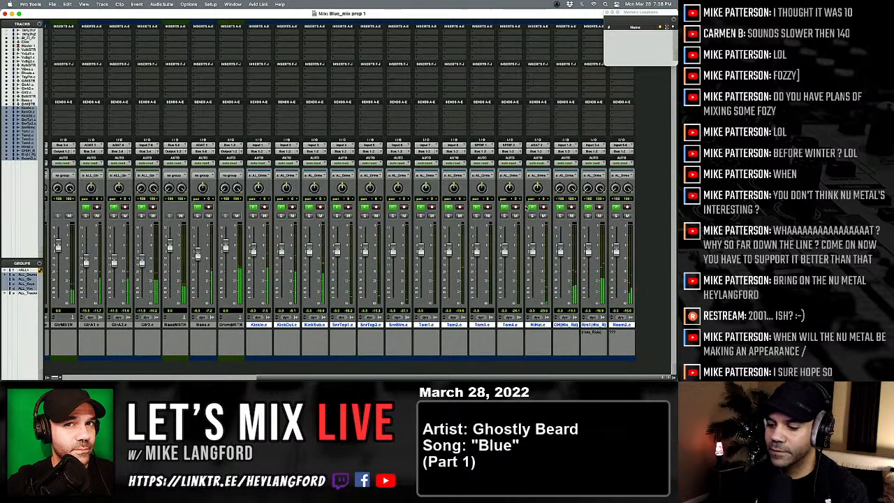
Return to the first tracks in the Edit window and stop playback.
{"action": "key", "text": "super+equal"}
{"action": "scroll", "coordinate": [325, 53], "scroll_direction": "up", "scroll_amount": 6}
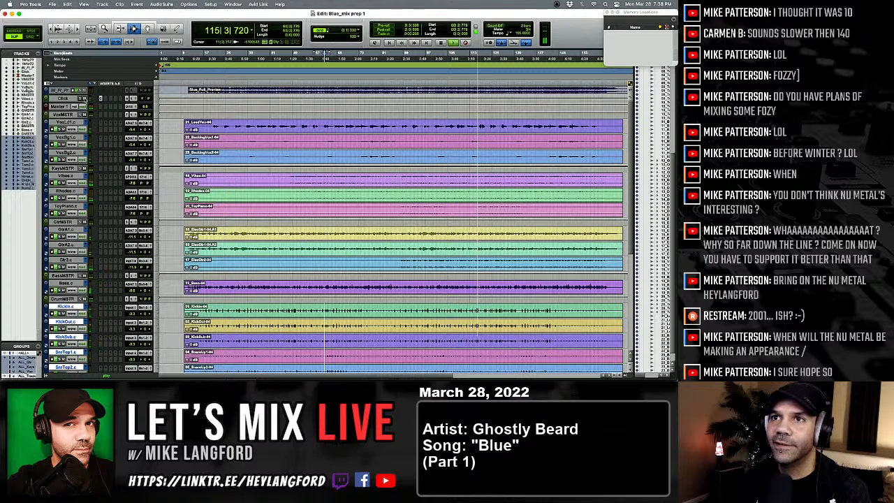
{"action": "key", "text": "space"}
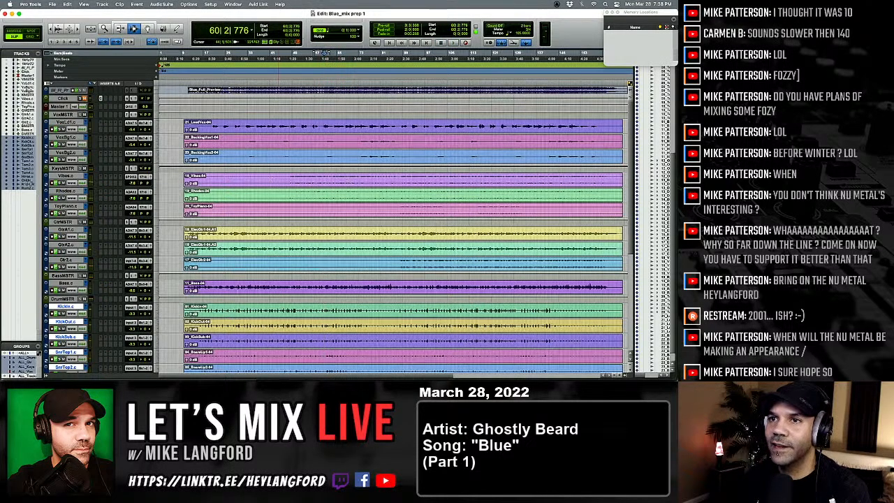
Place the edit cursor across the lead and two backing vocal tracks at the start of their clips.
{"action": "left_click_drag", "start_coordinate": [179, 126], "coordinate": [180, 160]}
{"action": "scroll", "coordinate": [181, 131], "scroll_direction": "down", "scroll_amount": 3}
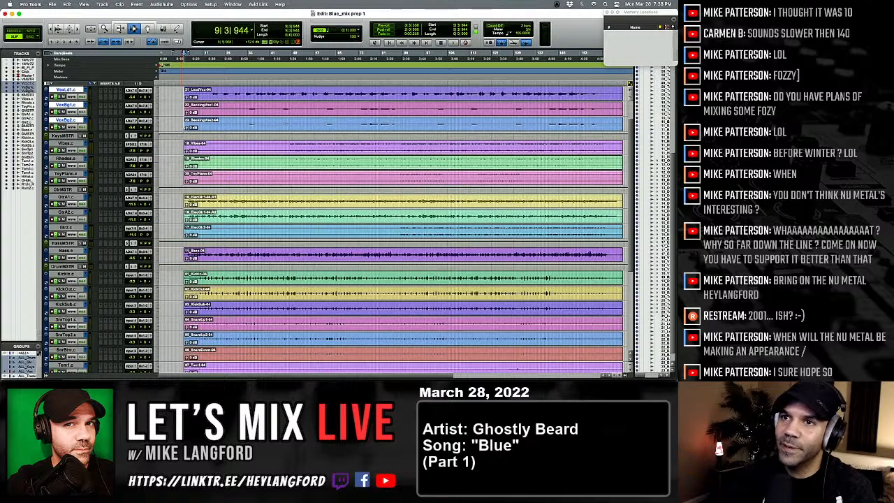
{"action": "scroll", "coordinate": [184, 127], "scroll_direction": "down", "scroll_amount": 6}
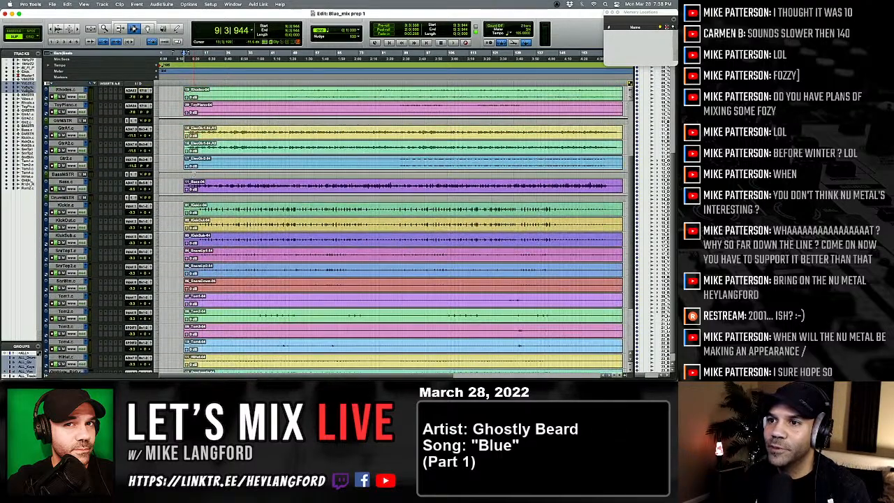
{"action": "scroll", "coordinate": [185, 128], "scroll_direction": "up", "scroll_amount": 9}
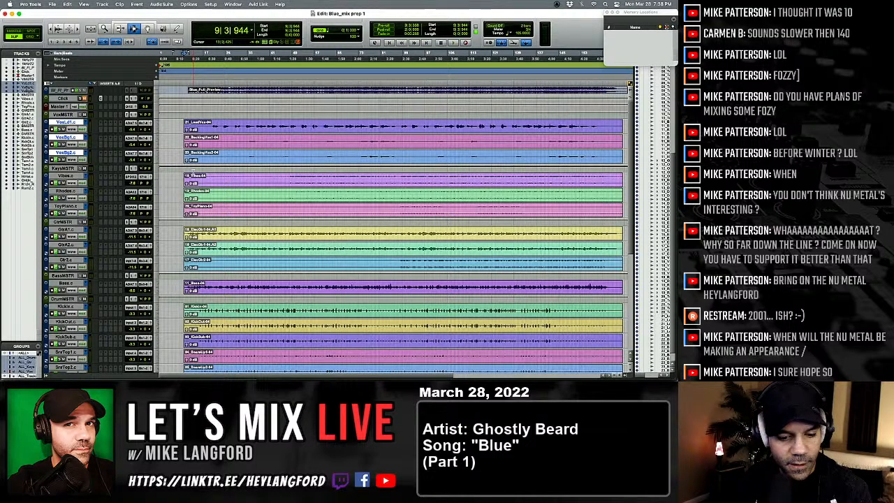
{"action": "scroll", "coordinate": [194, 172], "scroll_direction": "down", "scroll_amount": 3}
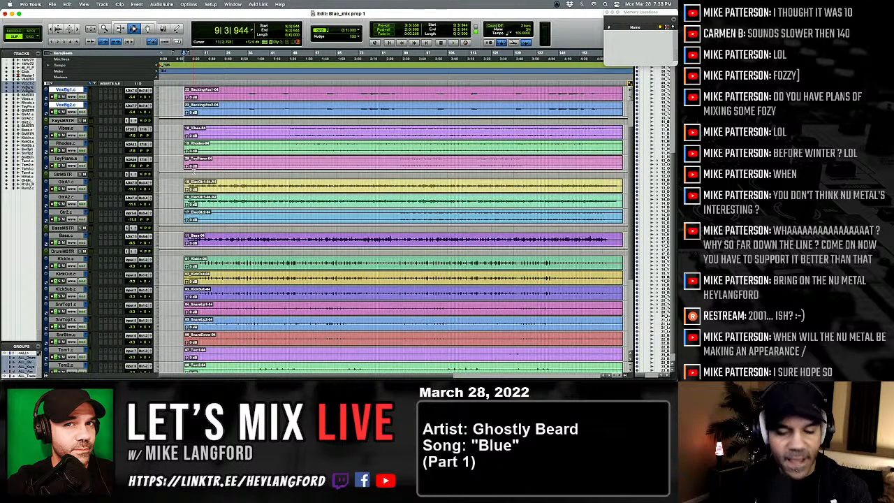
{"action": "scroll", "coordinate": [193, 172], "scroll_direction": "up", "scroll_amount": 3}
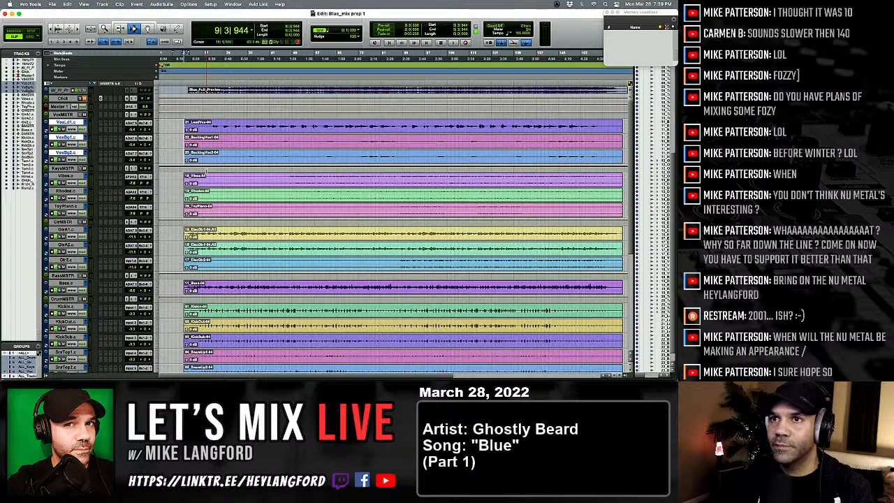
Add a marker named start at the beginning of the audio clips.
{"action": "key", "text": "t"}
{"action": "key", "text": "t"}
{"action": "key", "text": "t"}
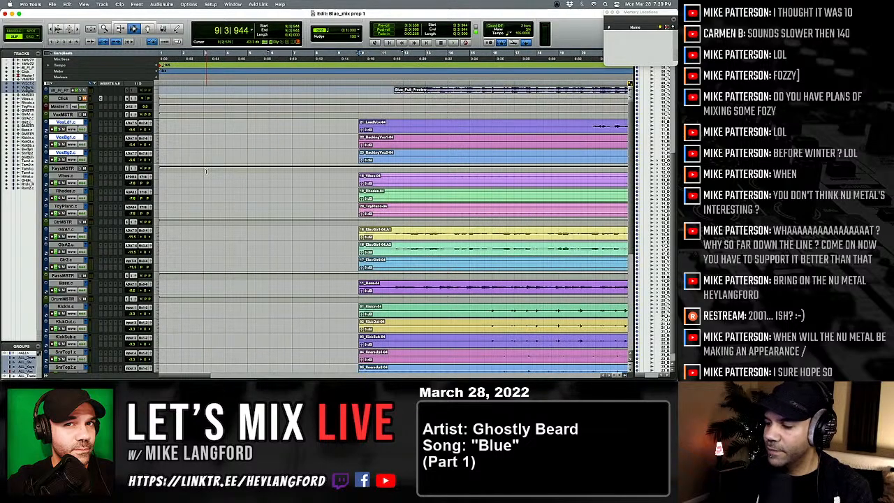
{"action": "key", "text": "KP_Enter"}
{"action": "type", "text": "start"}
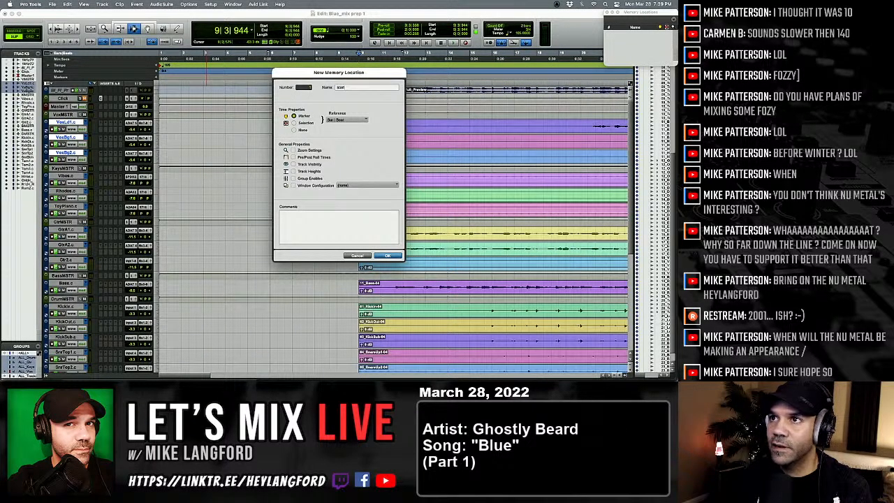
{"action": "key", "text": "Return"}
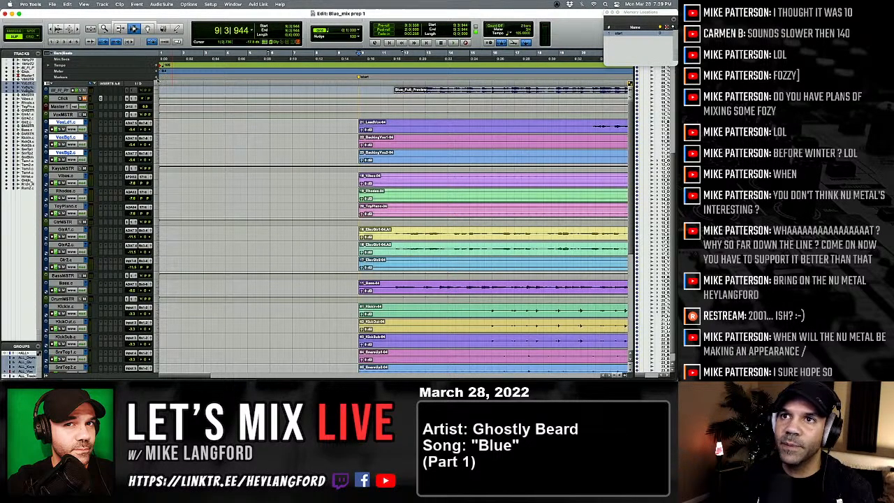
{"action": "left_click", "coordinate": [47, 54]}
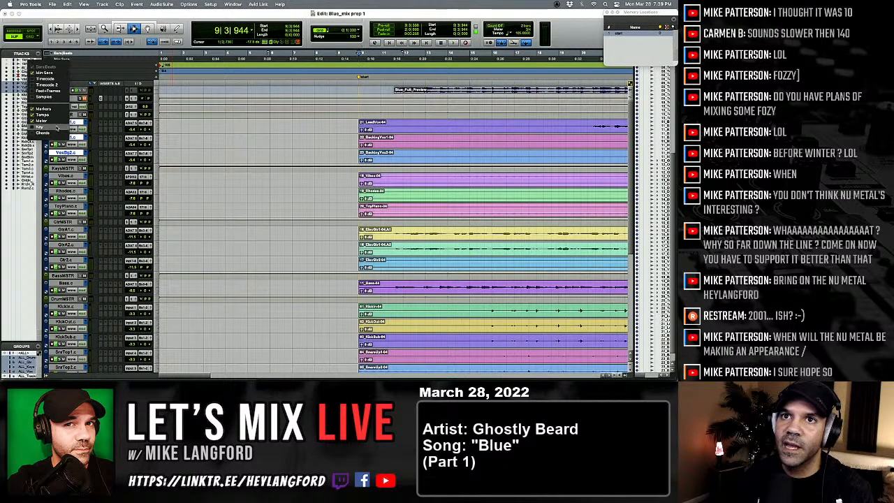
{"action": "left_click", "coordinate": [170, 58]}
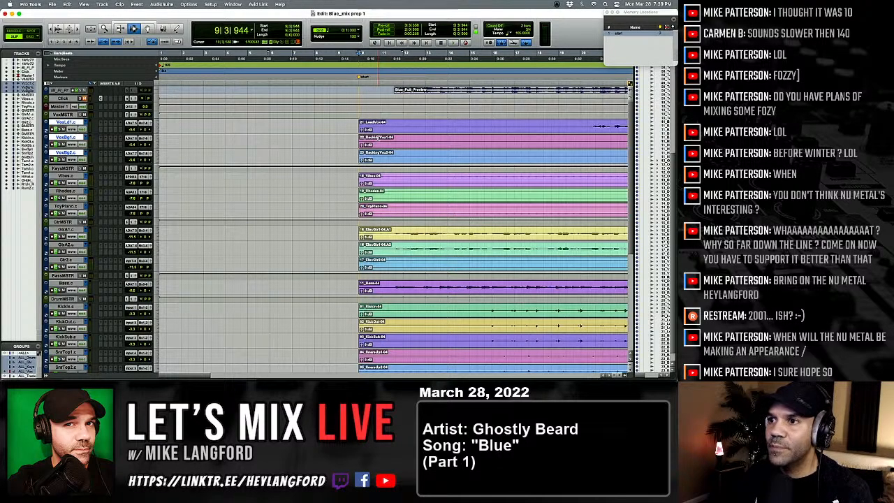
Unmute the Click track and play the song from the start marker.
{"action": "key", "text": "space"}
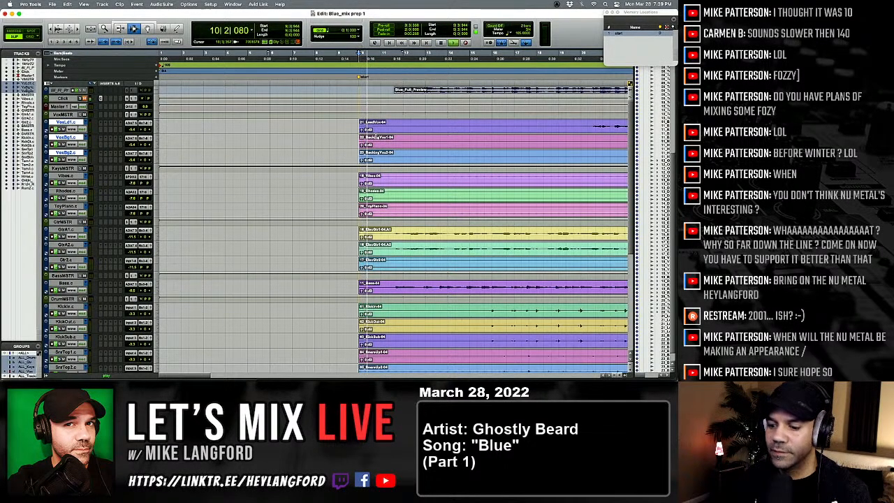
{"action": "key", "text": "space"}
{"action": "key", "text": "space"}
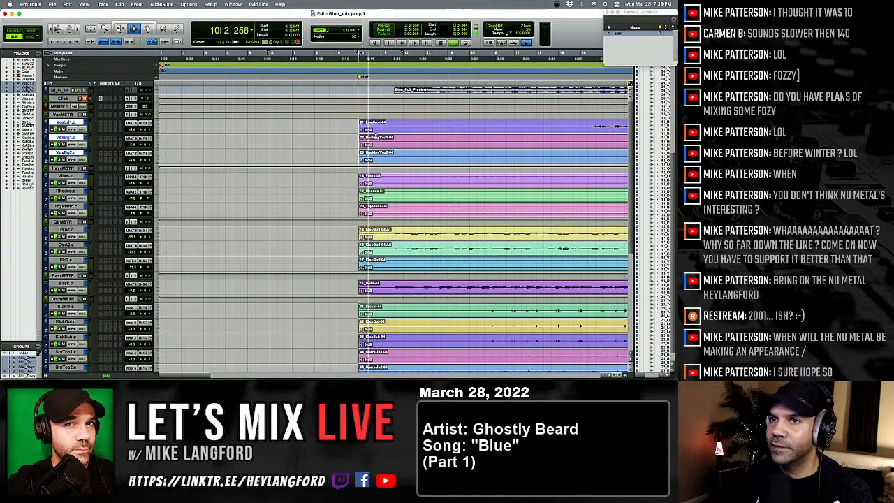
{"action": "key", "text": "space"}
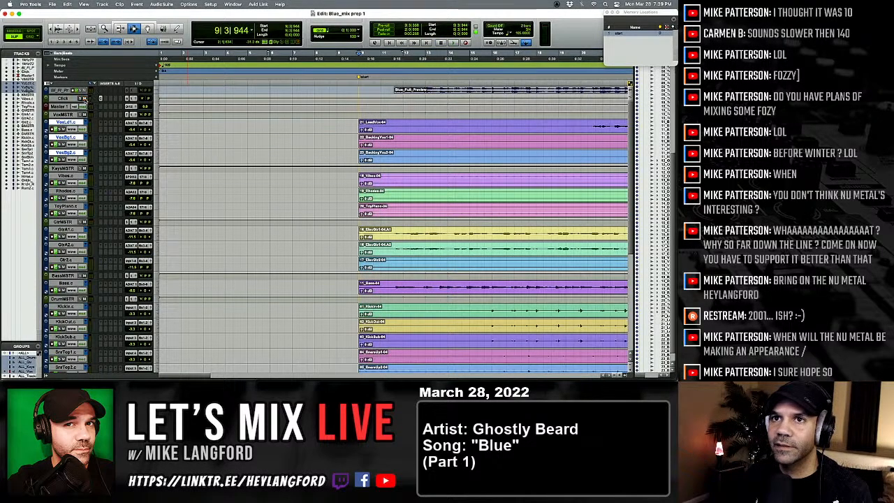
{"action": "key", "text": "space"}
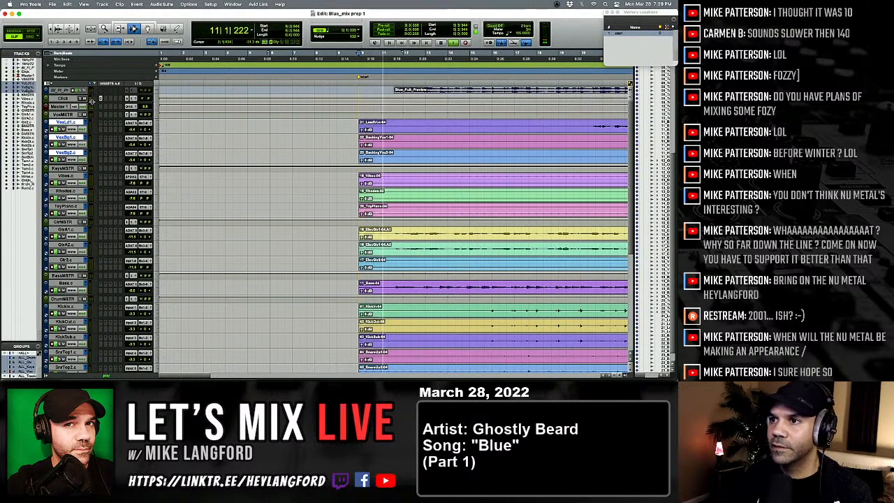
Add a marker named intro during playback where the introduction begins.
{"action": "key", "text": "KP_Enter"}
{"action": "type", "text": "intr"}
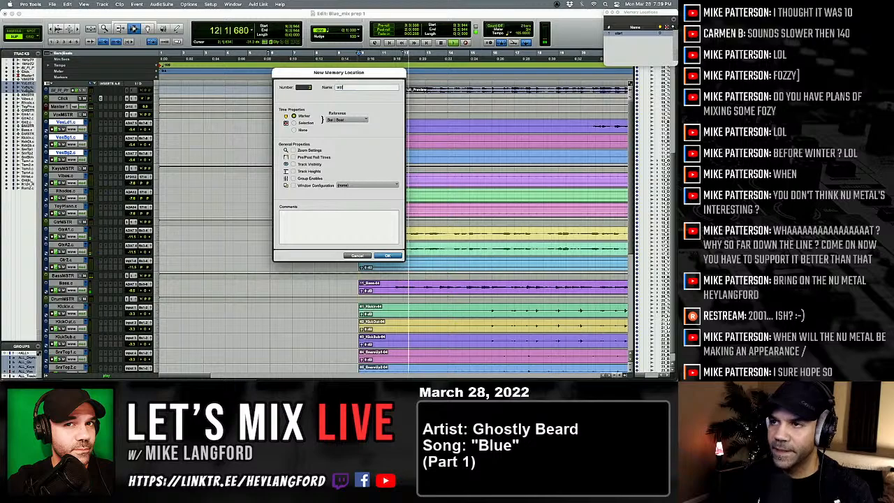
{"action": "type", "text": "o"}
{"action": "key", "text": "Return"}
Add a marker named v1 during playback just before the first lead vocal phrase.
{"action": "key", "text": "r"}
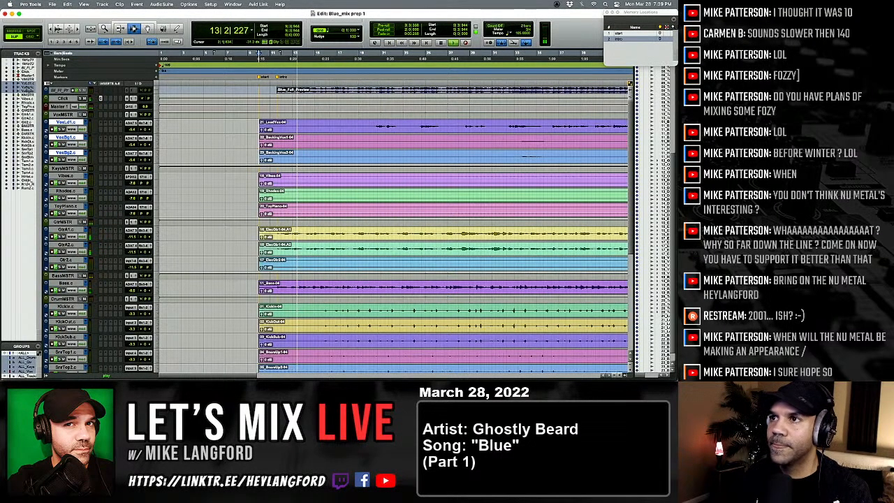
{"action": "key", "text": "t"}
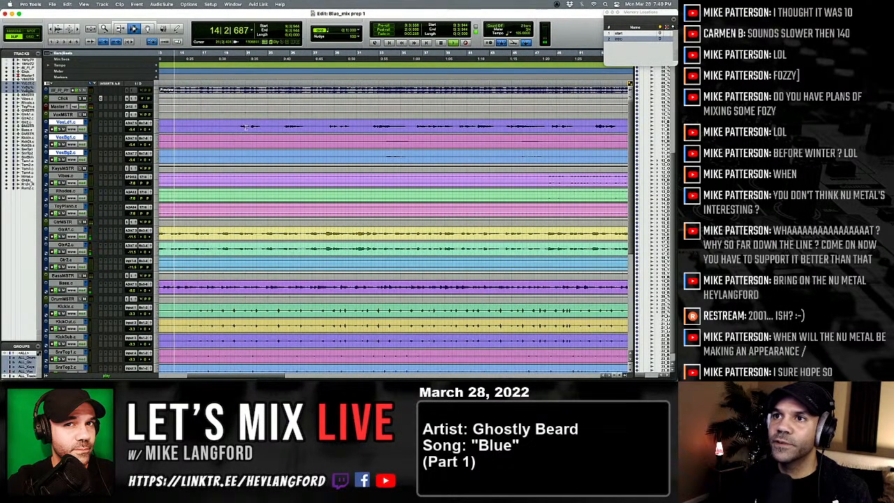
{"action": "key", "text": "r"}
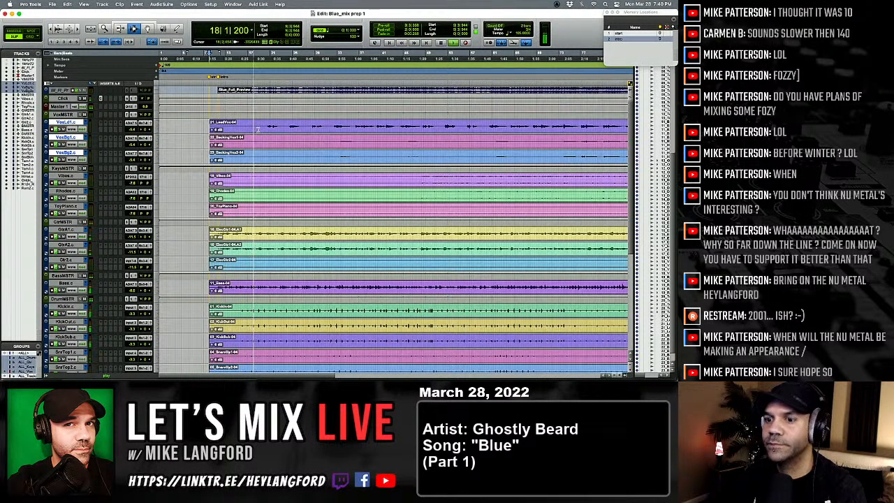
{"action": "key", "text": "t"}
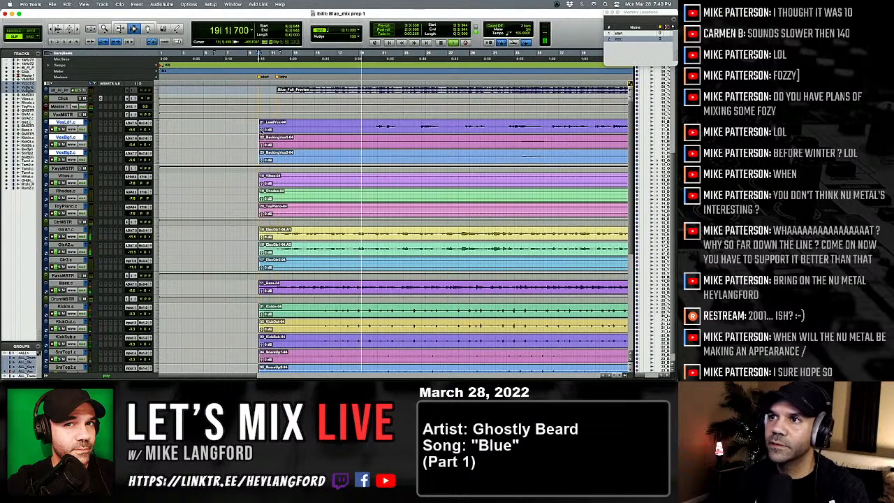
{"action": "key", "text": "KP_Enter"}
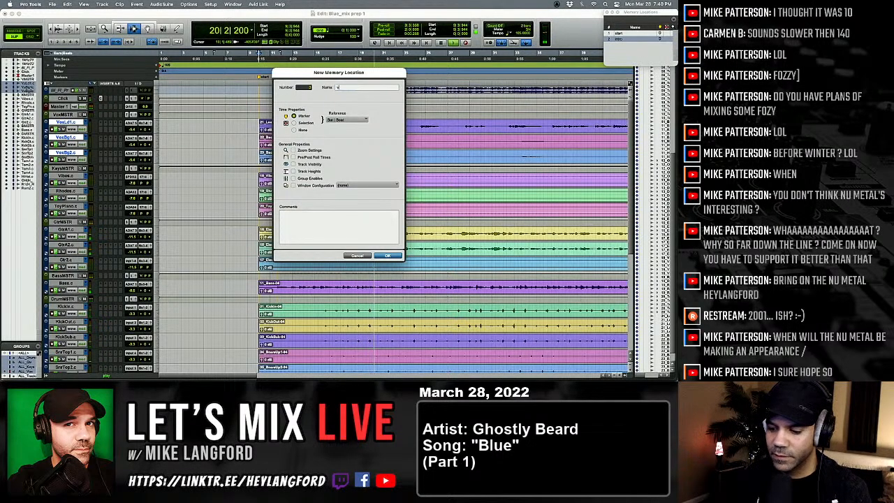
{"action": "key", "text": "Return"}
Raise the faders of the lead and two backing vocal tracks to -2.0 dB in the Mix window, and return to the Edit window.
{"action": "key", "text": "super+equal"}
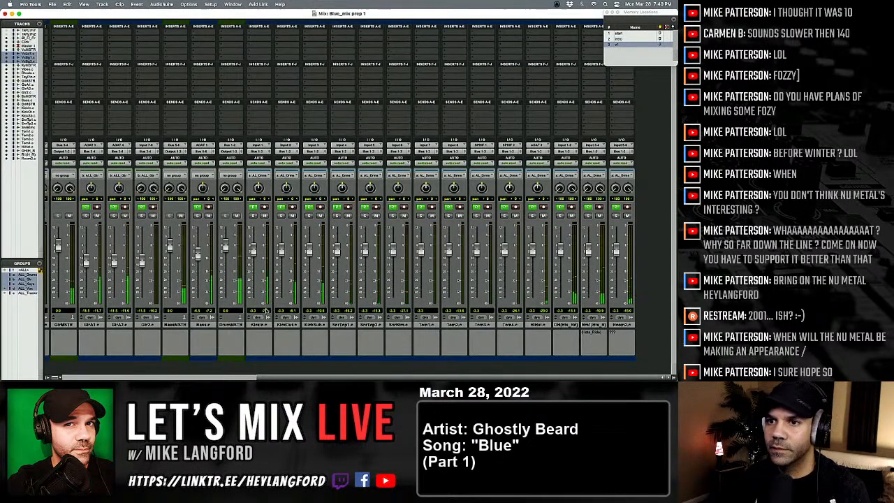
{"action": "scroll", "coordinate": [340, 120], "scroll_direction": "left", "scroll_amount": 6}
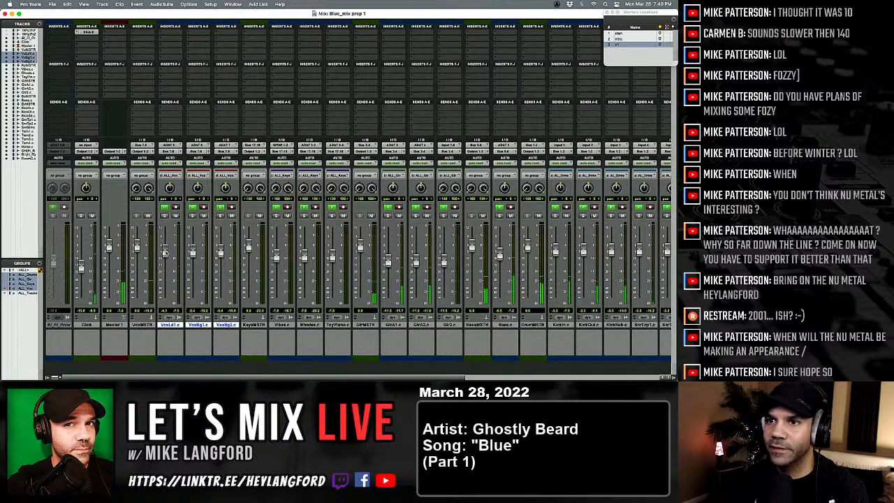
{"action": "key", "text": "super+equal"}
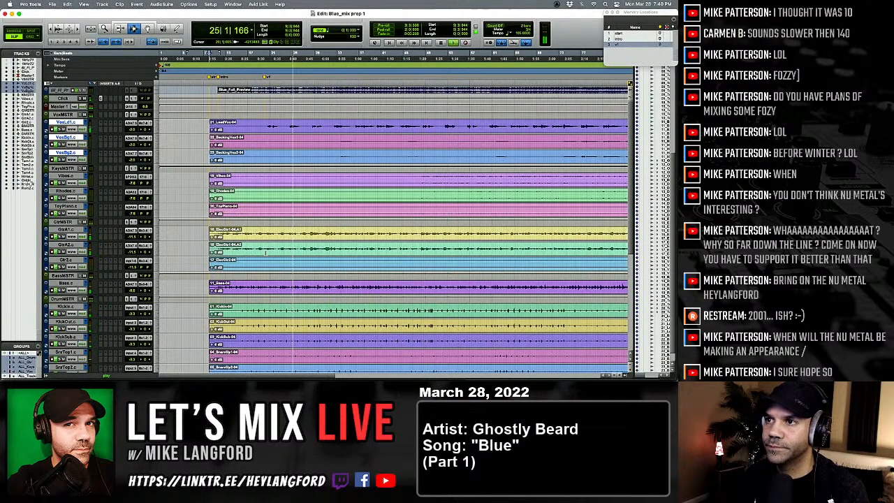
Follow playback through the first verse and add a marker named pc1 at about bar 36.
{"action": "scroll", "coordinate": [310, 230], "scroll_direction": "right", "scroll_amount": 3}
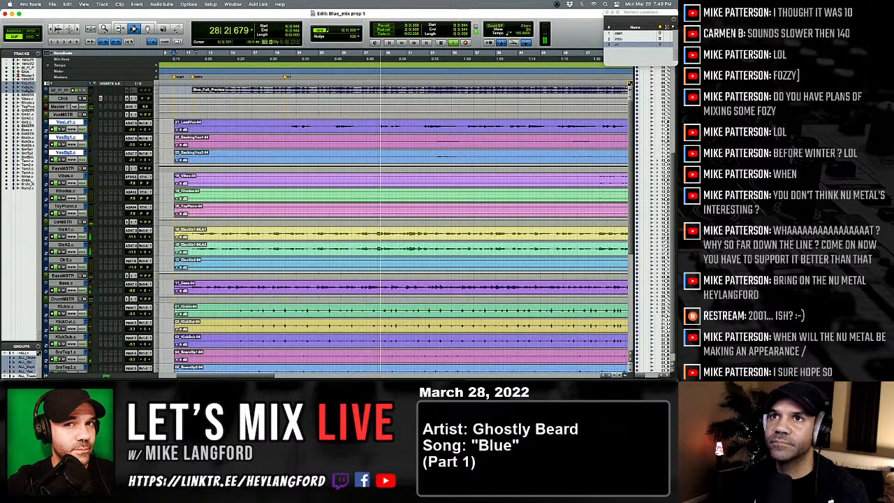
{"action": "scroll", "coordinate": [305, 165], "scroll_direction": "down", "scroll_amount": 1}
{"action": "scroll", "coordinate": [304, 166], "scroll_direction": "up", "scroll_amount": 1}
{"action": "scroll", "coordinate": [305, 166], "scroll_direction": "right", "scroll_amount": 2}
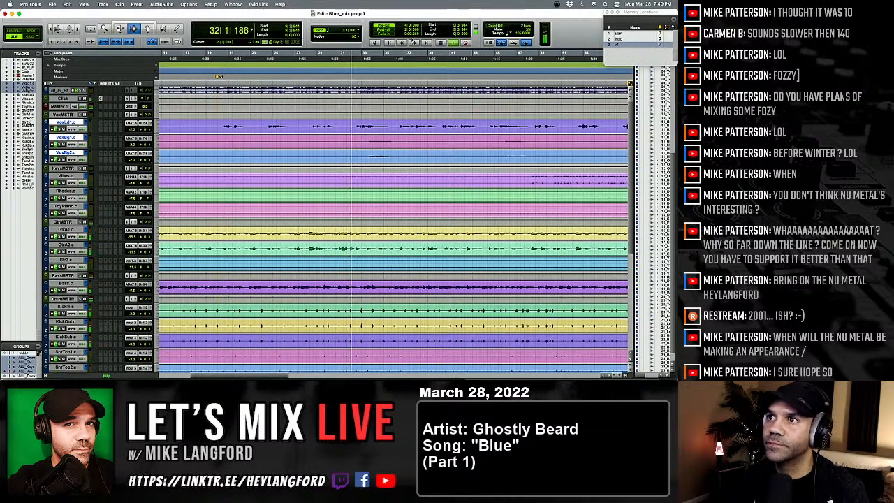
{"action": "scroll", "coordinate": [359, 152], "scroll_direction": "right", "scroll_amount": 2}
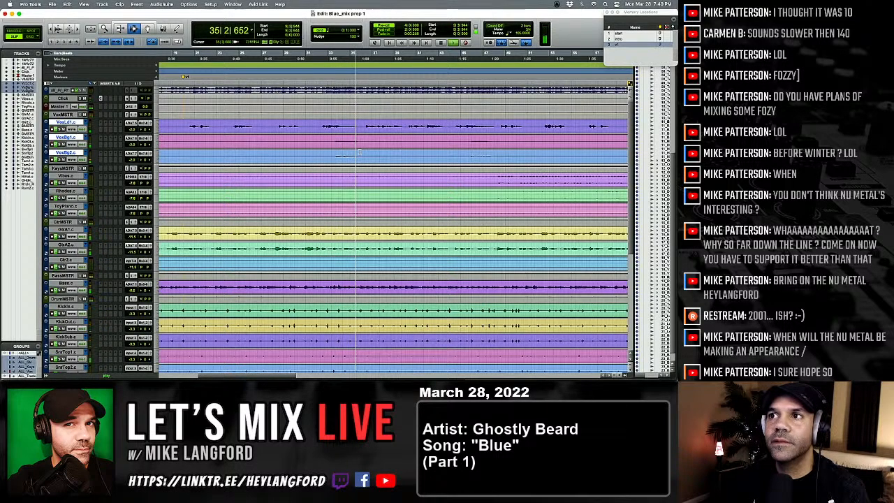
{"action": "key", "text": "KP_Enter"}
{"action": "type", "text": "p"}
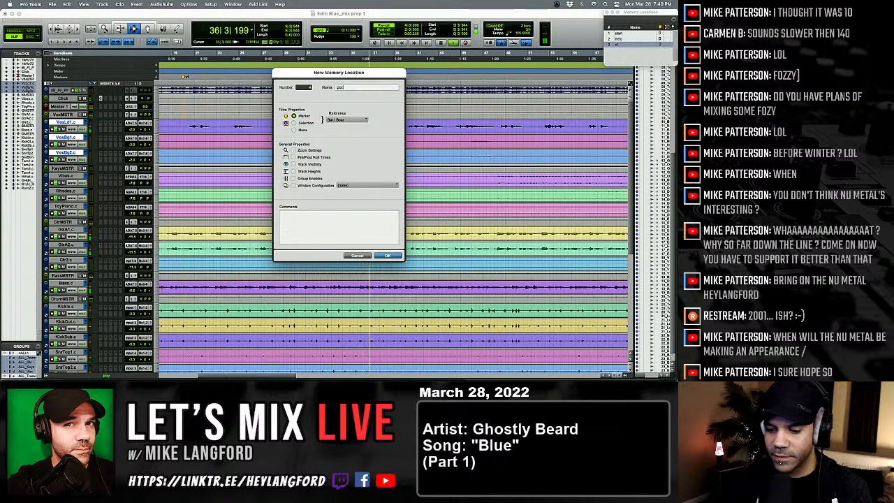
{"action": "type", "text": "ct"}
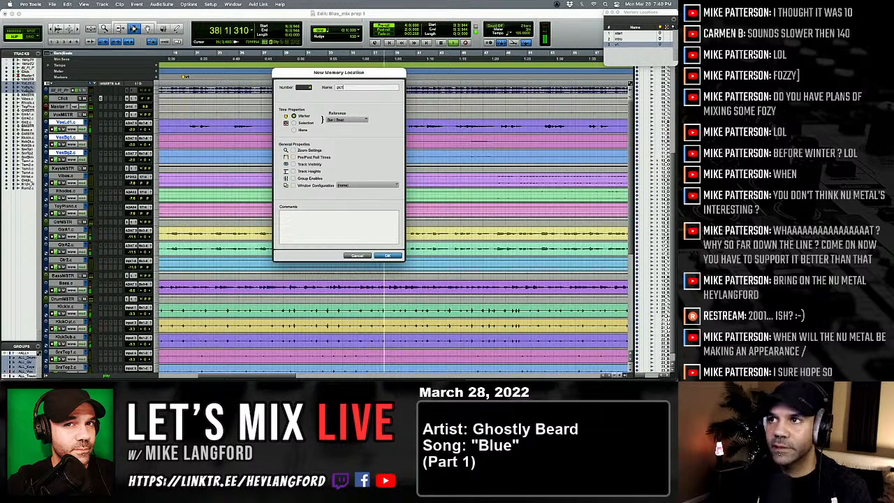
{"action": "key", "text": "Return"}
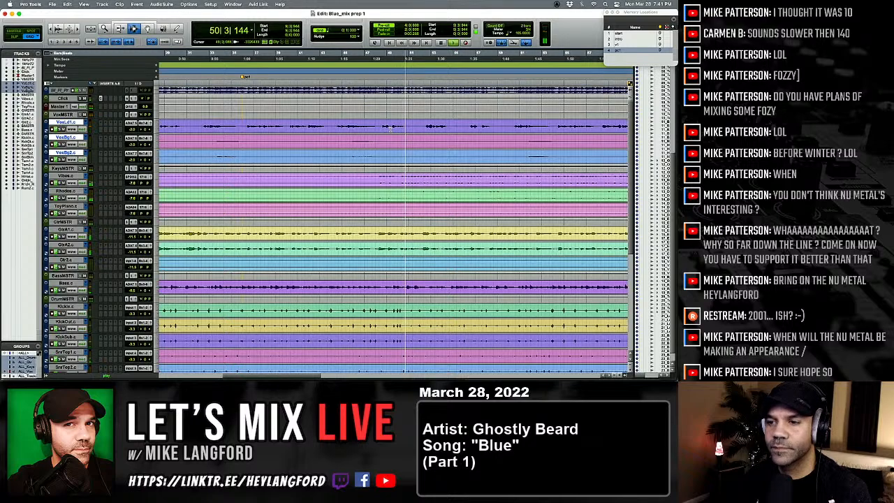
Replay the song from around bar 45 and add a marker named v1b where the next section begins.
{"action": "key", "text": "r"}
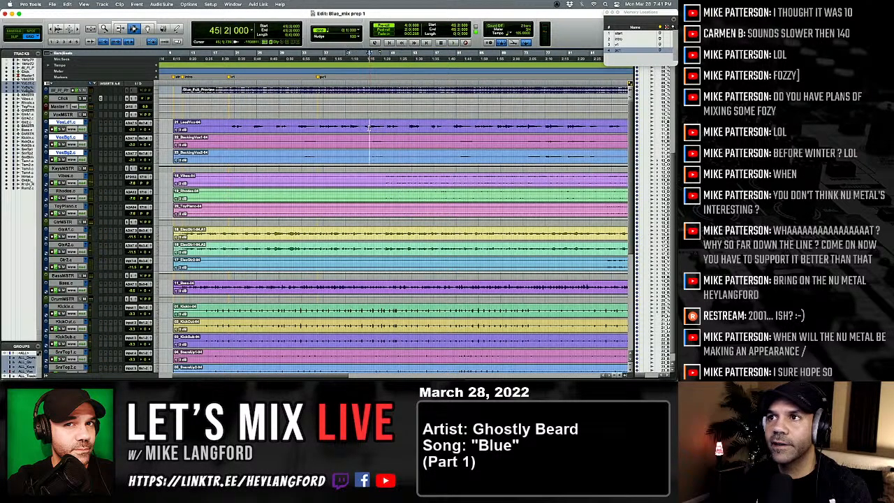
{"action": "key", "text": "space"}
{"action": "key", "text": "t"}
{"action": "key", "text": "t"}
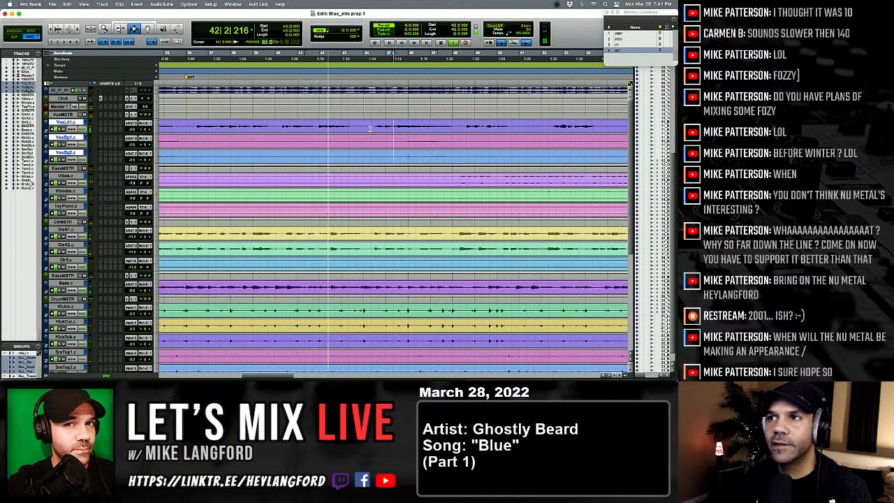
{"action": "scroll", "coordinate": [370, 130], "scroll_direction": "left", "scroll_amount": 5}
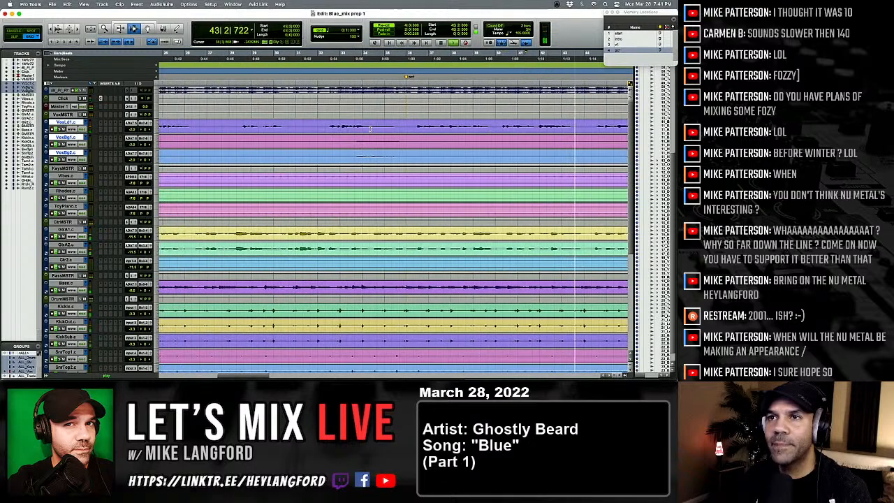
{"action": "scroll", "coordinate": [370, 129], "scroll_direction": "right", "scroll_amount": 5}
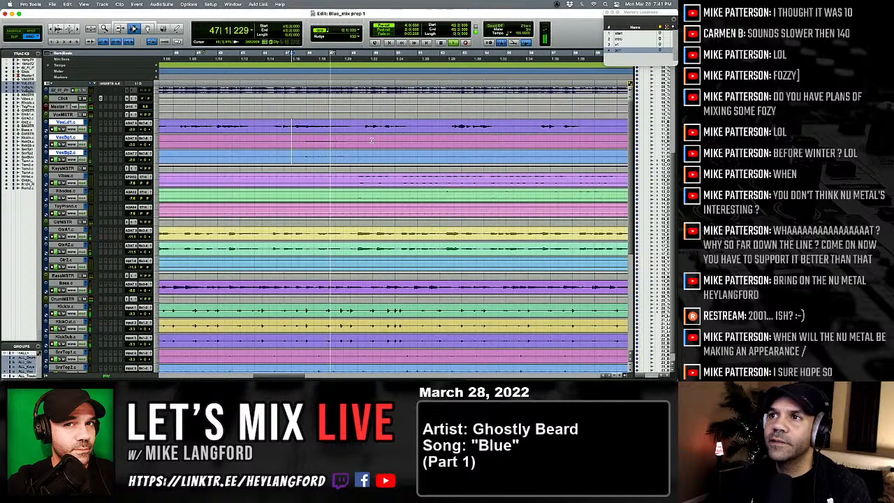
{"action": "key", "text": "KP_Enter"}
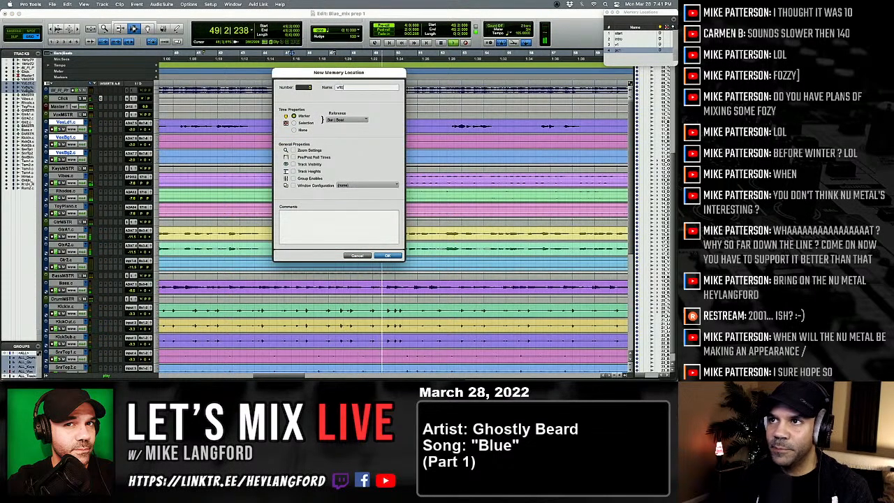
{"action": "type", "text": "vfb"}
{"action": "key", "text": "Return"}
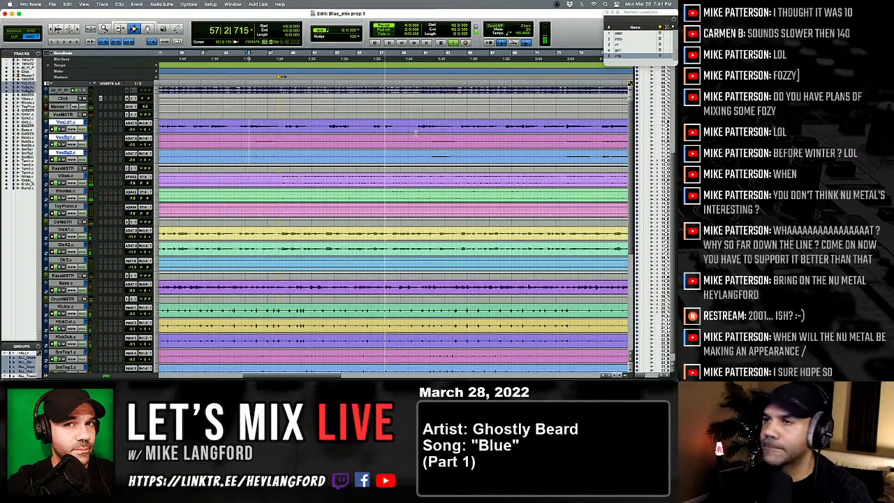
Follow playback through the section after v1b and add a marker named pc1b at about bar 64.
{"action": "scroll", "coordinate": [416, 134], "scroll_direction": "right", "scroll_amount": 2}
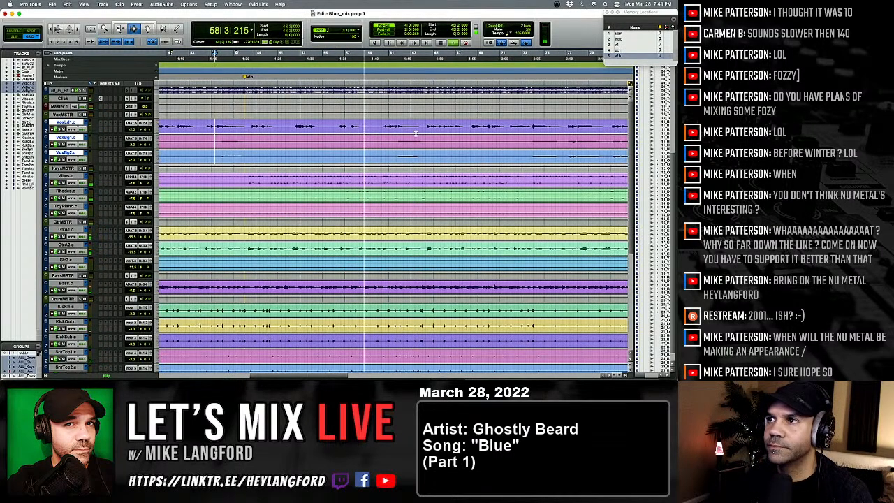
{"action": "key", "text": "alt+a"}
{"action": "key", "text": "t"}
{"action": "key", "text": "t"}
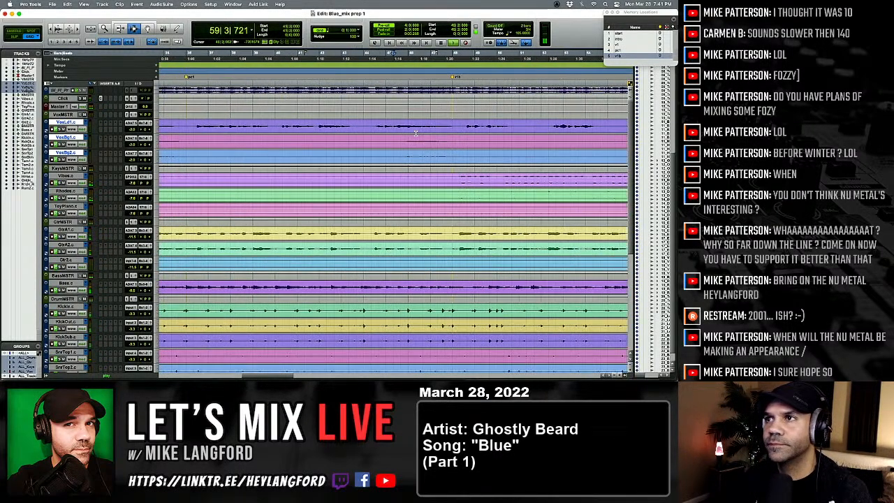
{"action": "scroll", "coordinate": [416, 133], "scroll_direction": "right", "scroll_amount": 6}
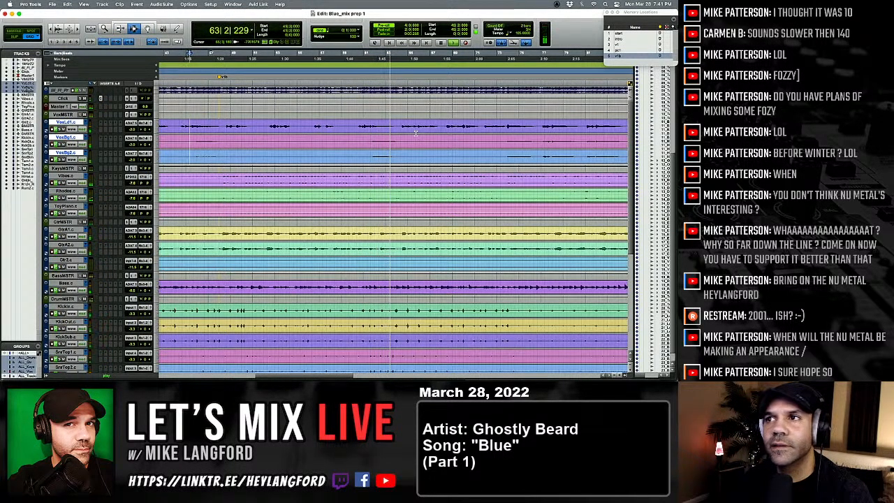
{"action": "key", "text": "KP_Enter"}
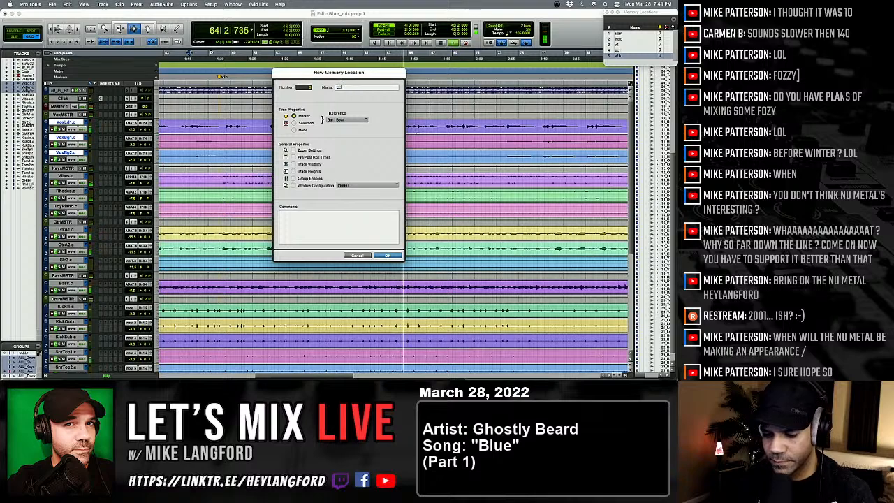
{"action": "type", "text": "pc1b"}
{"action": "key", "text": "Return"}
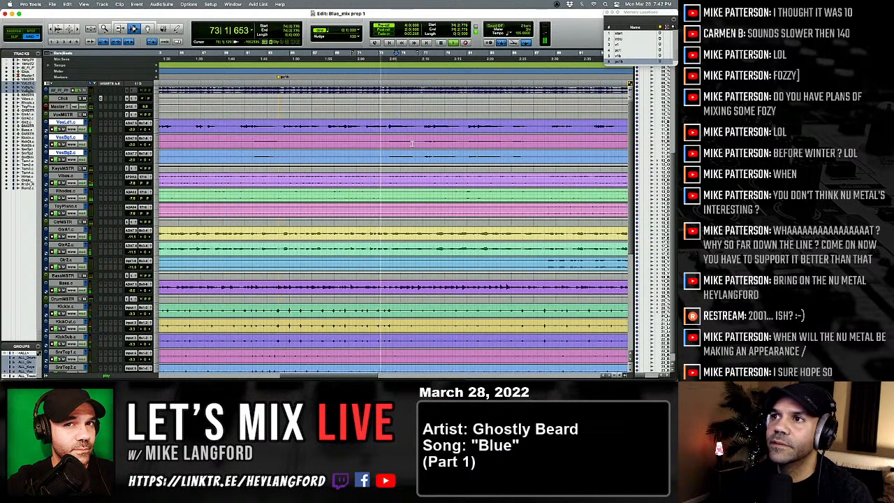
Add a marker named c1 at about bar 74 and select the vocals between pc1b and c1 to check the section's length.
{"action": "key", "text": "KP_Enter"}
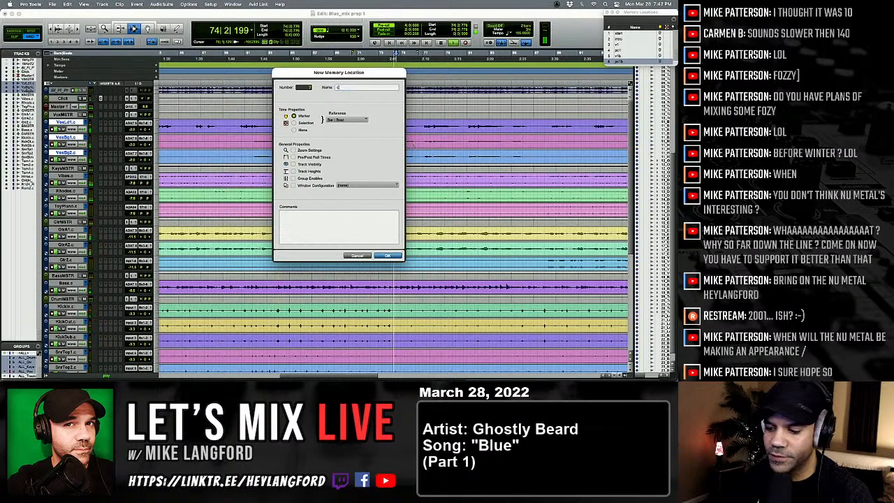
{"action": "key", "text": "Return"}
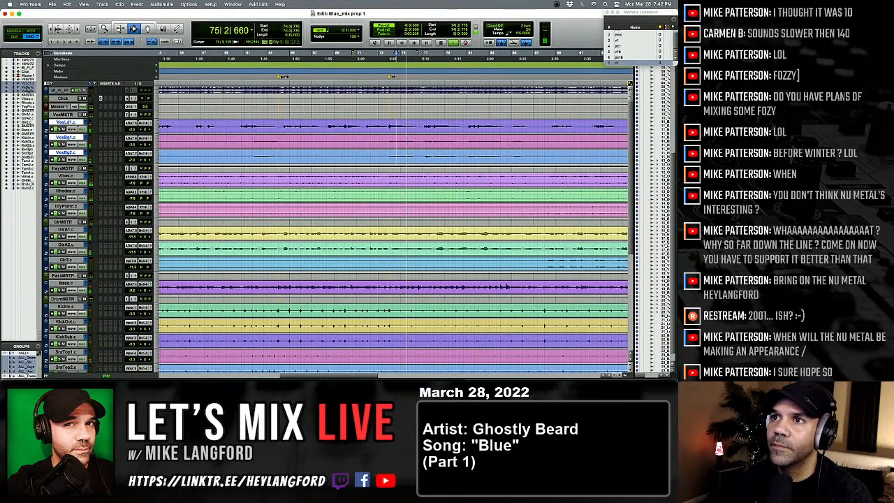
{"action": "left_click_drag", "start_coordinate": [283, 130], "coordinate": [389, 128]}
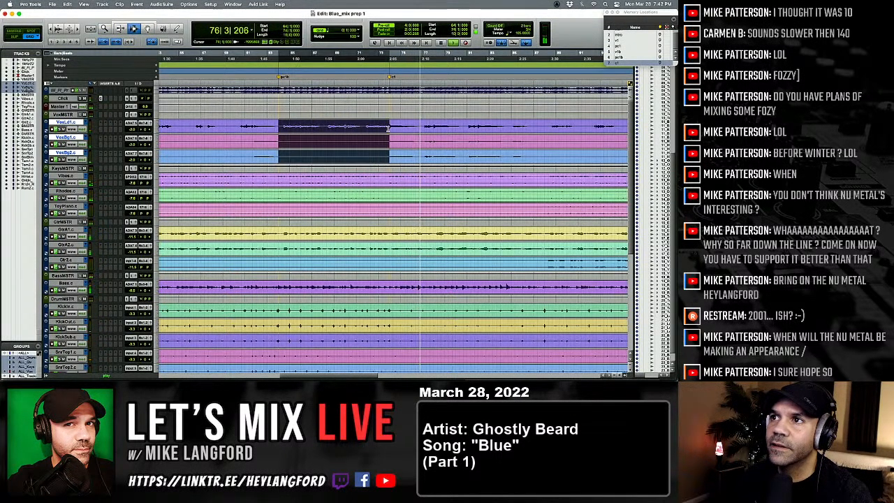
{"action": "left_click", "coordinate": [388, 128]}
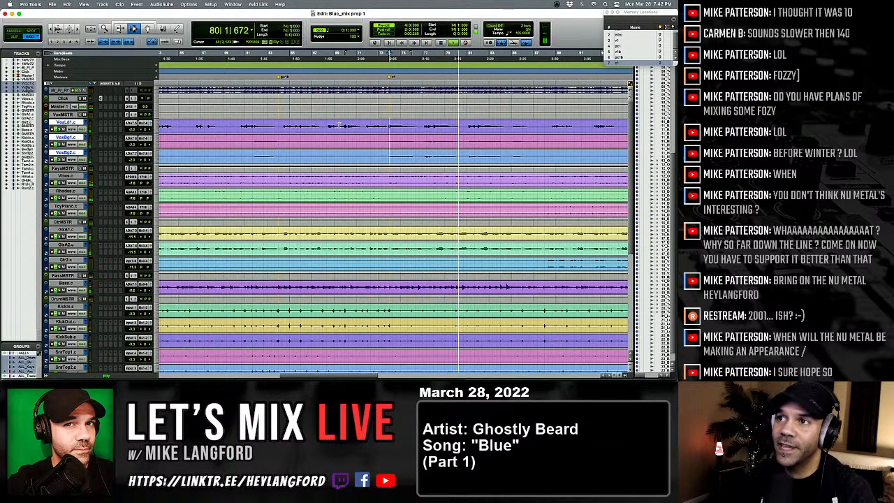
Follow playback through the first chorus and add a marker named v2a at about bar 88.
{"action": "scroll", "coordinate": [361, 134], "scroll_direction": "right", "scroll_amount": 3}
{"action": "scroll", "coordinate": [361, 134], "scroll_direction": "right", "scroll_amount": 5}
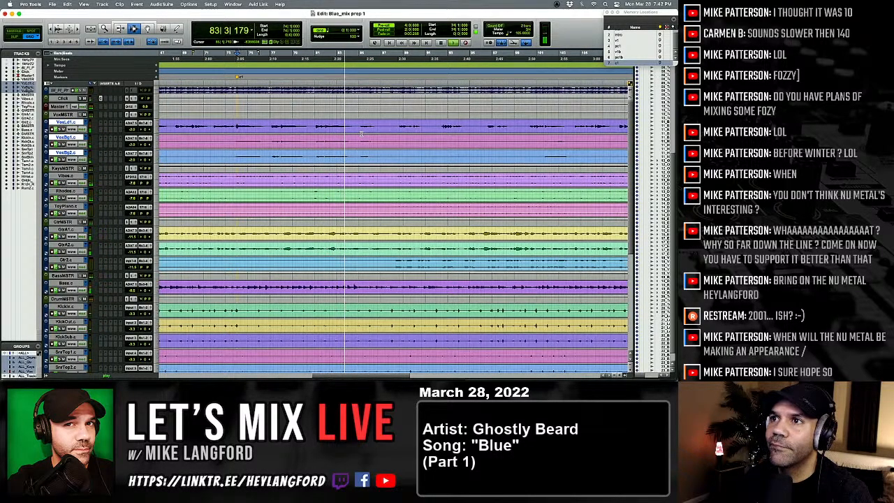
{"action": "scroll", "coordinate": [361, 134], "scroll_direction": "right", "scroll_amount": 2}
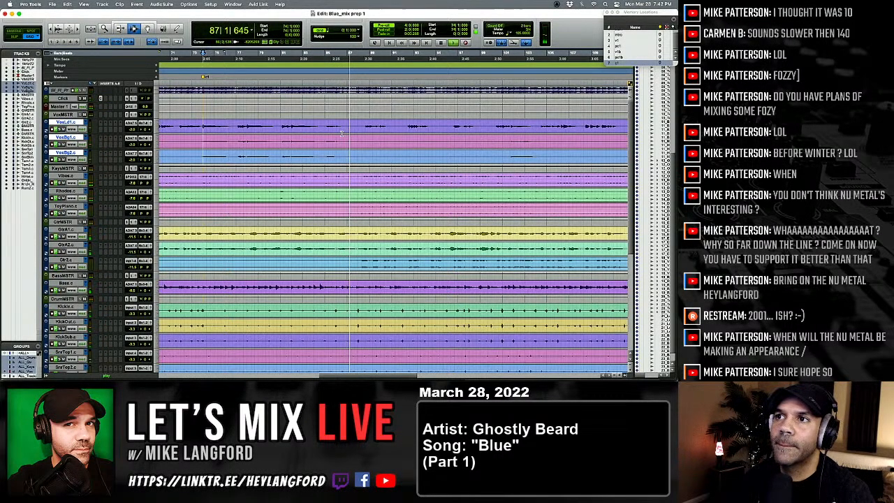
{"action": "scroll", "coordinate": [341, 133], "scroll_direction": "right", "scroll_amount": 3}
{"action": "key", "text": "KP_Enter"}
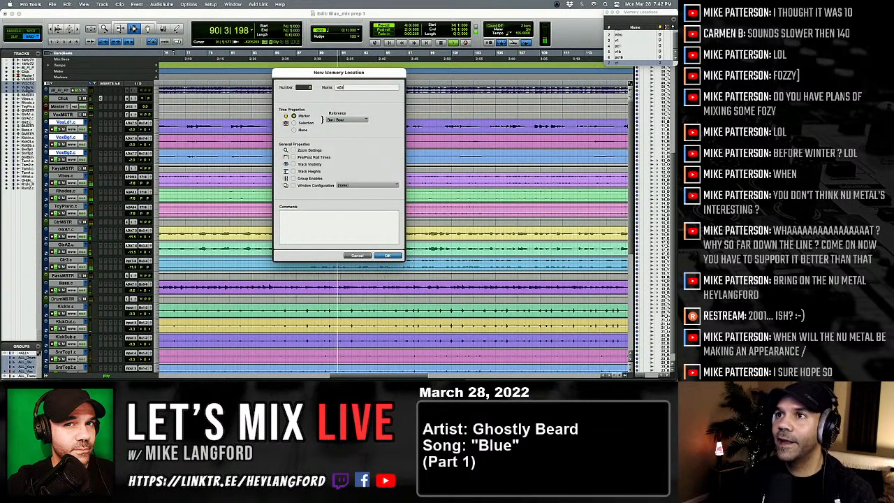
{"action": "key", "text": "Return"}
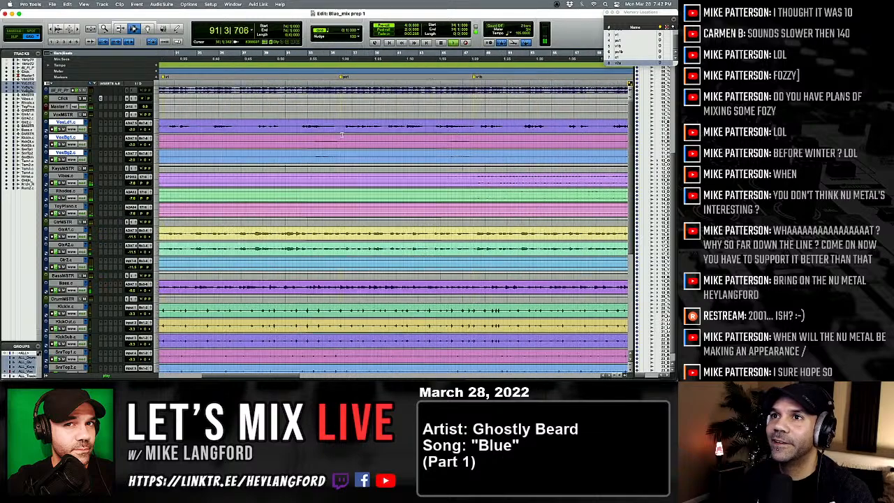
Add markers named pc2a at about bar 104 and v2b at about bar 116 during playback.
{"action": "scroll", "coordinate": [342, 135], "scroll_direction": "left", "scroll_amount": 15}
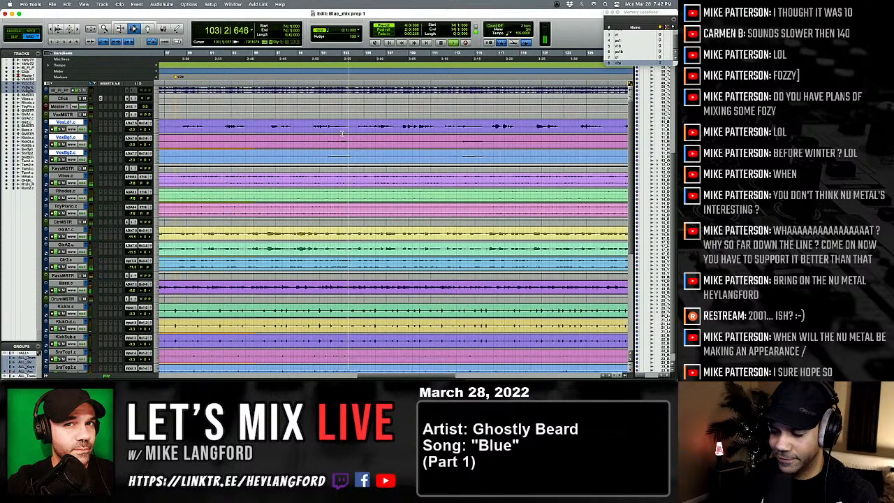
{"action": "key", "text": "KP_Enter"}
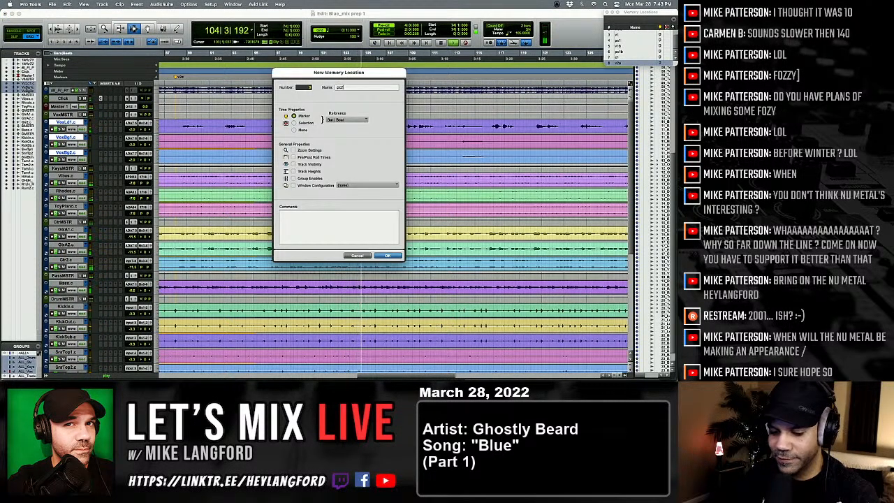
{"action": "type", "text": "pc2a"}
{"action": "key", "text": "Return"}
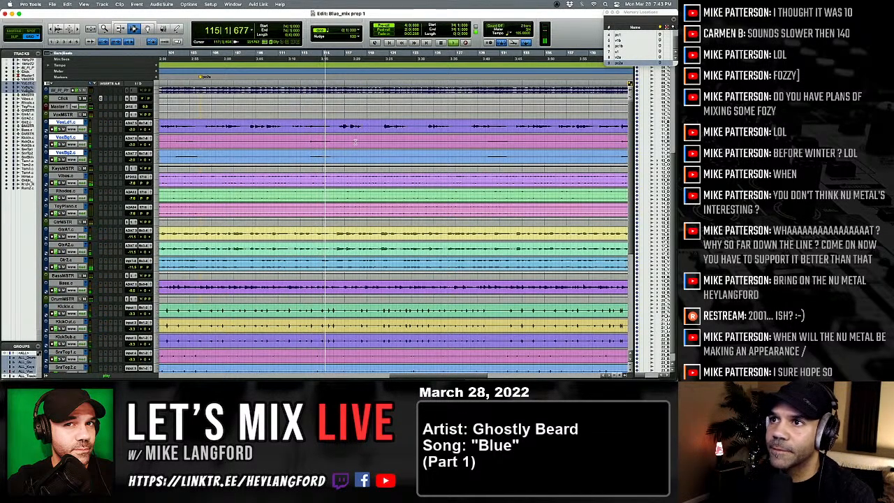
{"action": "key", "text": "KP_Enter"}
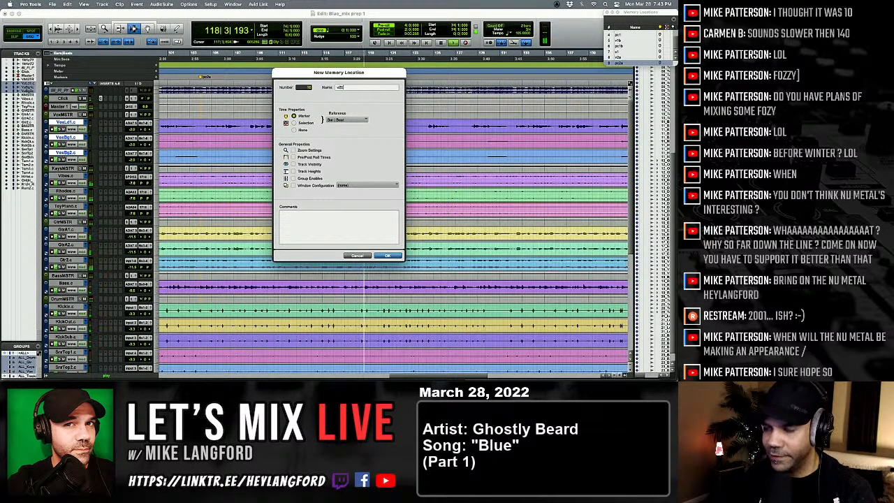
{"action": "key", "text": "Return"}
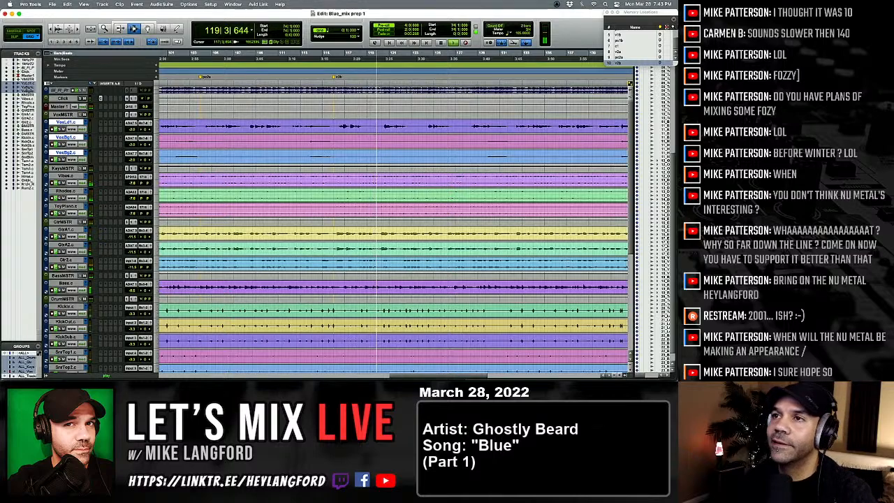
Enlarge the Memory Locations window to show all markers and add a marker named pc2b at about bar 132.
{"action": "scroll", "coordinate": [352, 154], "scroll_direction": "left", "scroll_amount": 10}
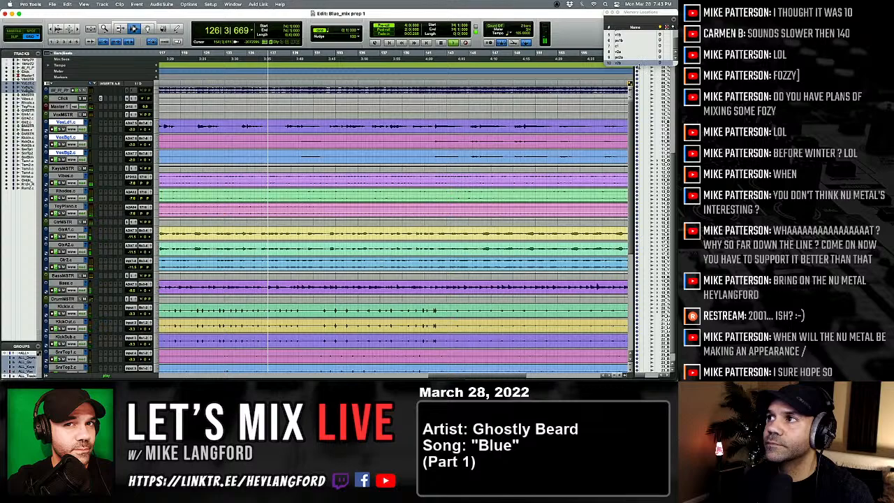
{"action": "left_click_drag", "start_coordinate": [637, 67], "coordinate": [636, 112]}
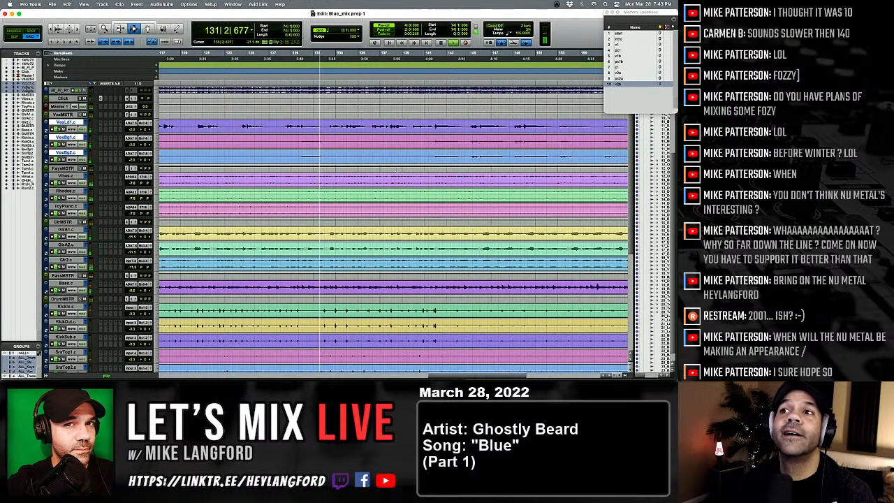
{"action": "key", "text": "KP_Enter"}
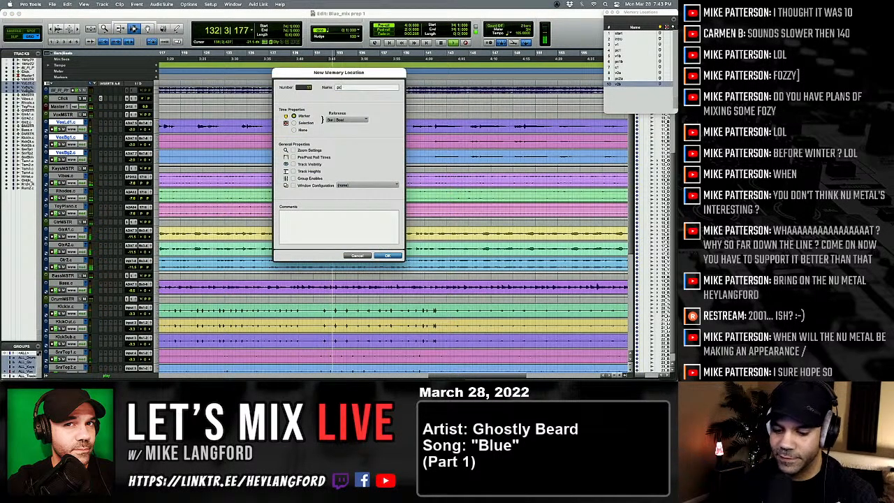
{"action": "key", "text": "Return"}
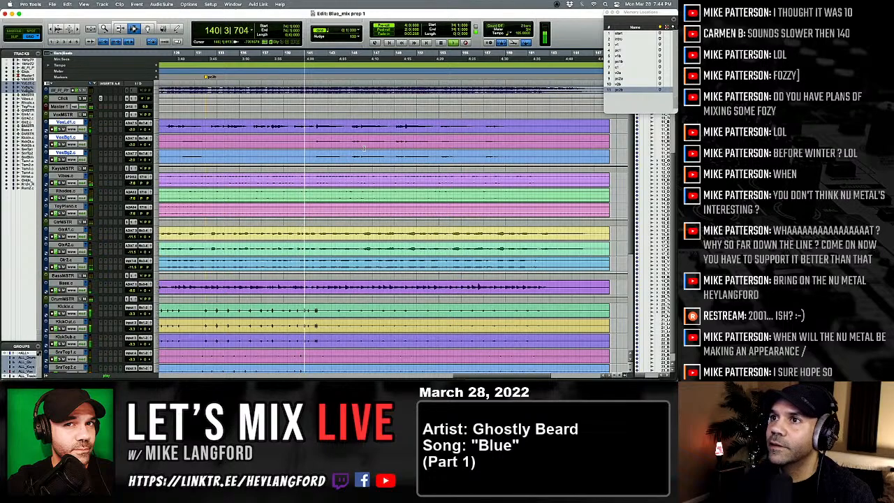
Add a marker named c2 at about bar 142 and check the section's length by selecting the vocals from pc2b, then clear the selection.
{"action": "key", "text": "KP_Enter"}
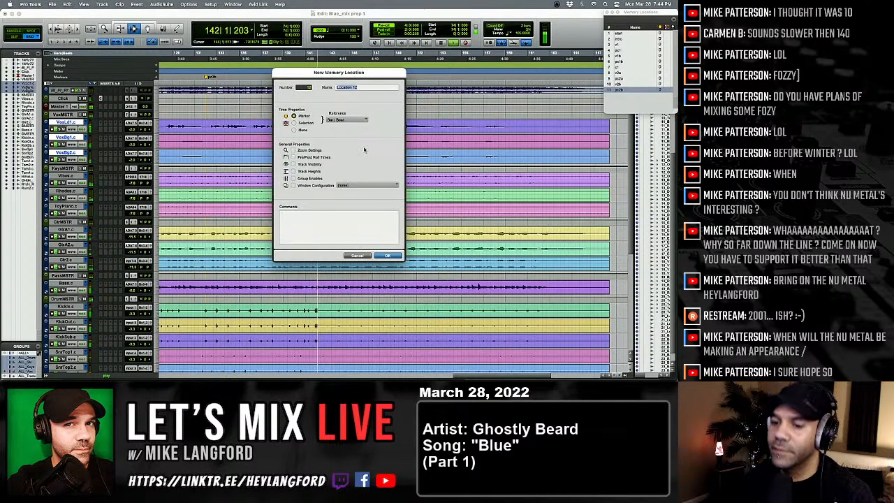
{"action": "type", "text": "c2"}
{"action": "key", "text": "Return"}
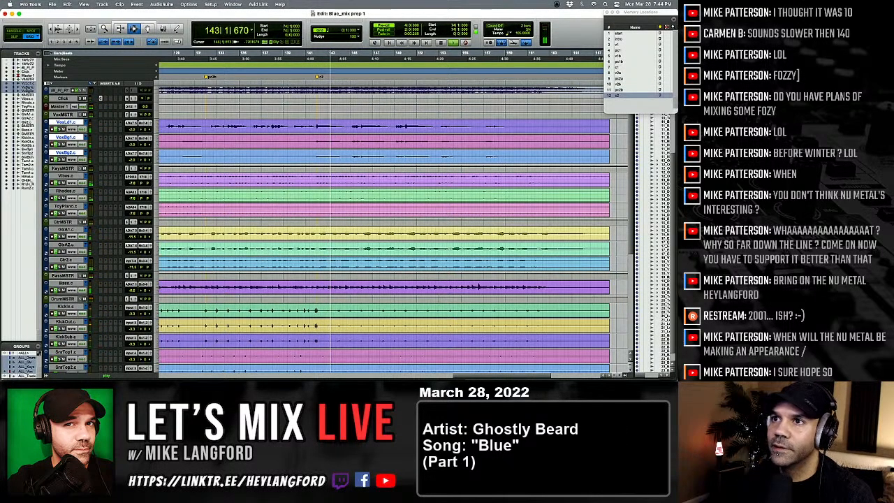
{"action": "left_click_drag", "start_coordinate": [207, 133], "coordinate": [316, 145]}
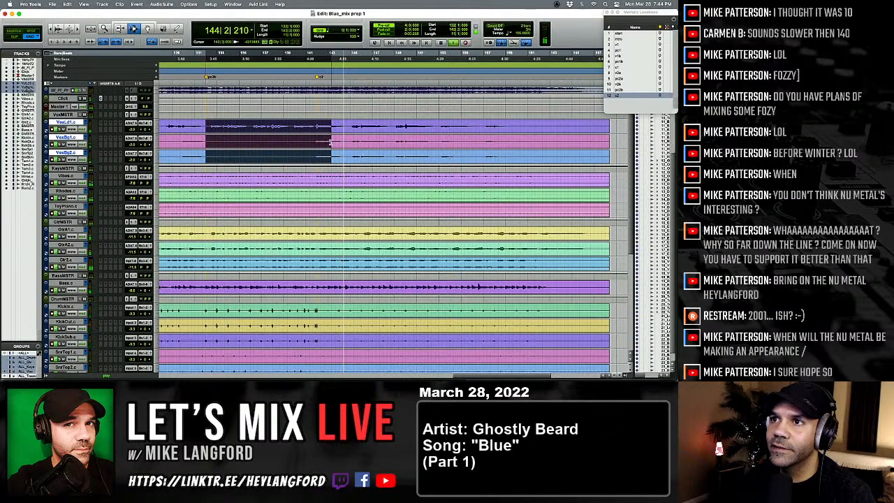
{"action": "left_click", "coordinate": [350, 168]}
Follow playback to the song's ending, enlarge the audio waveforms vertically, and add a marker named out at about bar 162.
{"action": "scroll", "coordinate": [364, 179], "scroll_direction": "right", "scroll_amount": 3}
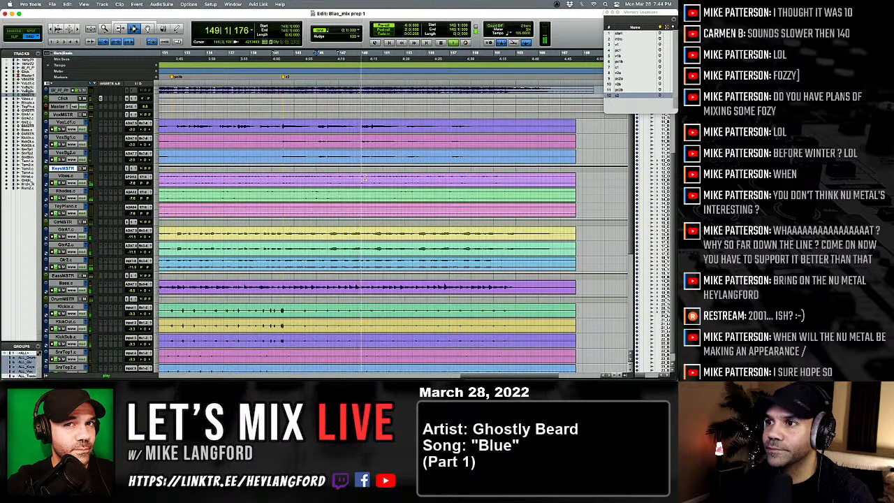
{"action": "scroll", "coordinate": [364, 179], "scroll_direction": "right", "scroll_amount": 2}
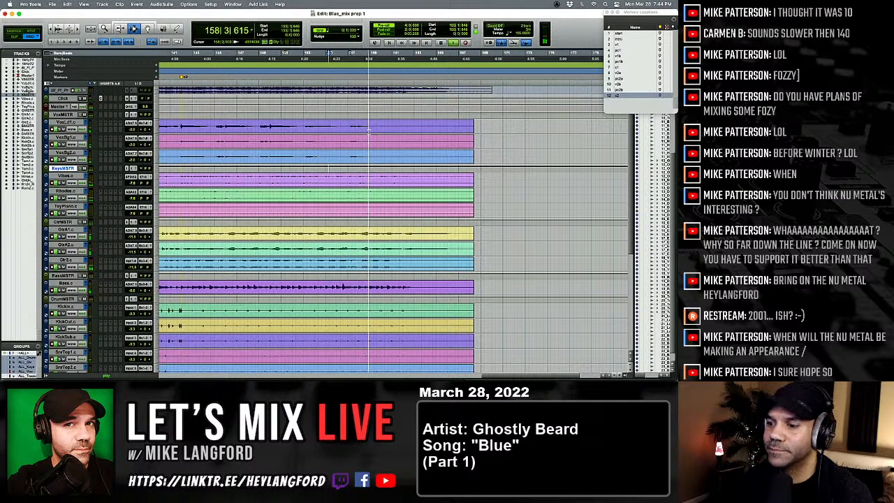
{"action": "key", "text": "super+alt+bracketright"}
{"action": "key", "text": "super+alt+bracketright"}
{"action": "key", "text": "super+alt+bracketright"}
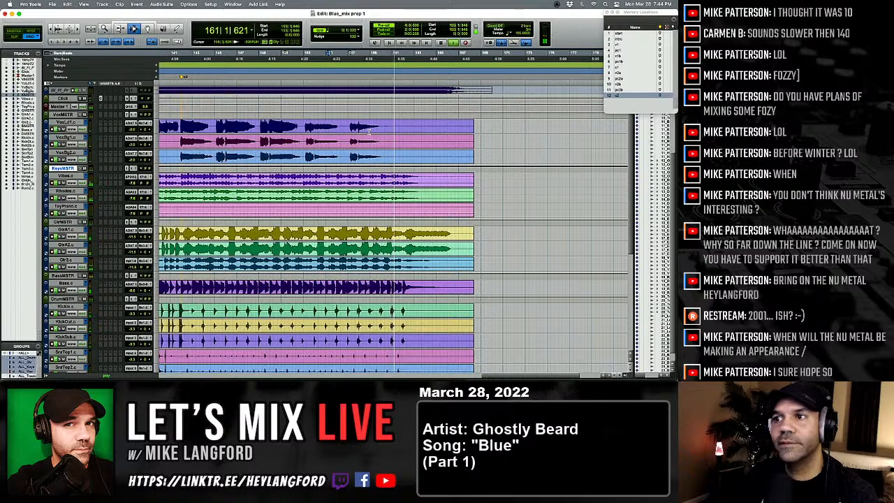
{"action": "key", "text": "KP_Enter"}
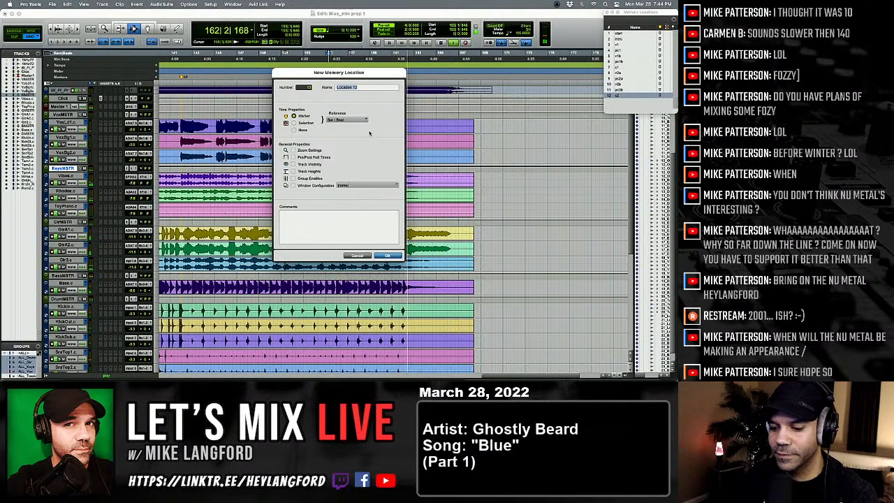
{"action": "key", "text": "Return"}
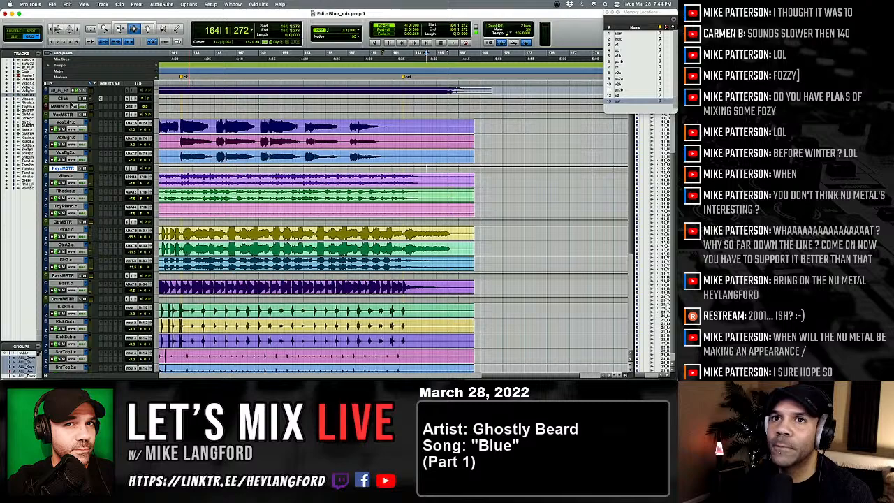
Increase the Click track's height and switch its track view from volume to mute automation.
{"action": "left_click", "coordinate": [73, 103]}
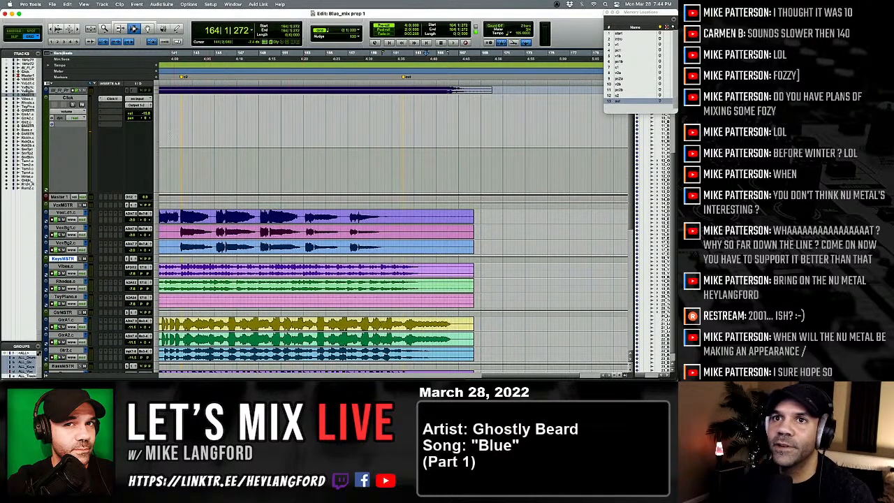
{"action": "left_click", "coordinate": [74, 118]}
{"action": "left_click", "coordinate": [66, 92]}
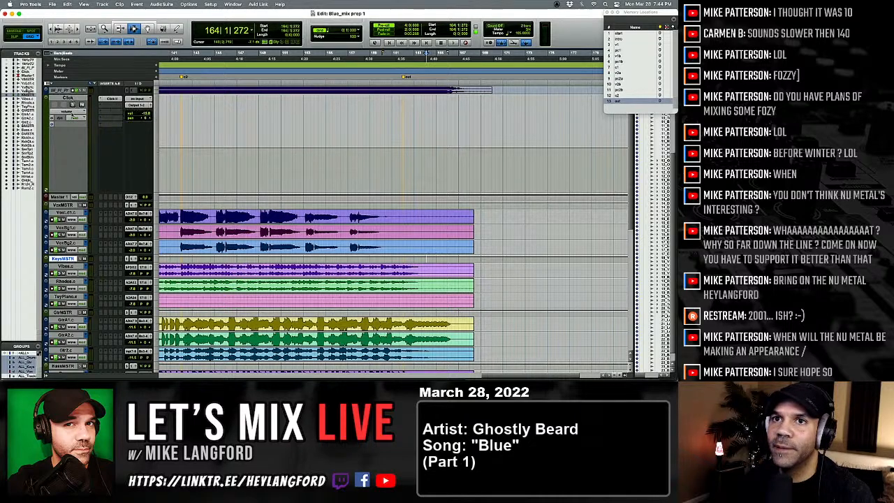
{"action": "left_click", "coordinate": [73, 117]}
{"action": "left_click", "coordinate": [69, 119]}
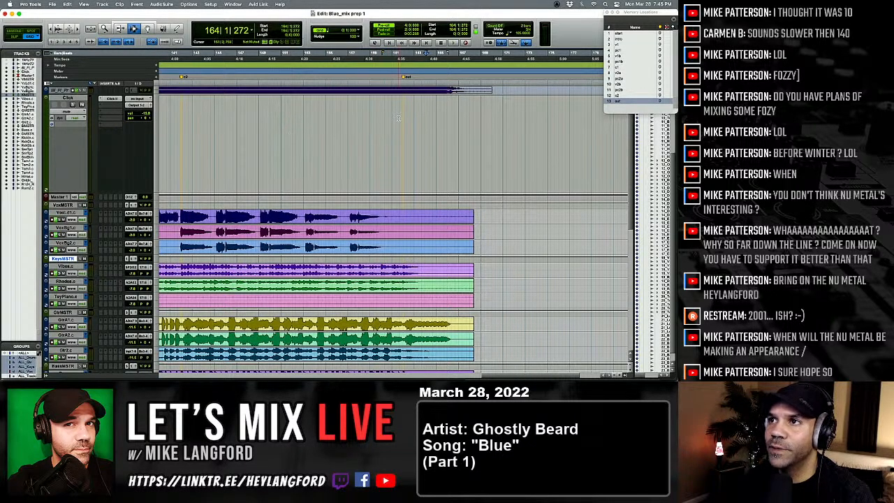
Mute the Click track from the out marker at bar 162 past the song's end using mute automation.
{"action": "left_click_drag", "start_coordinate": [402, 115], "coordinate": [581, 117]}
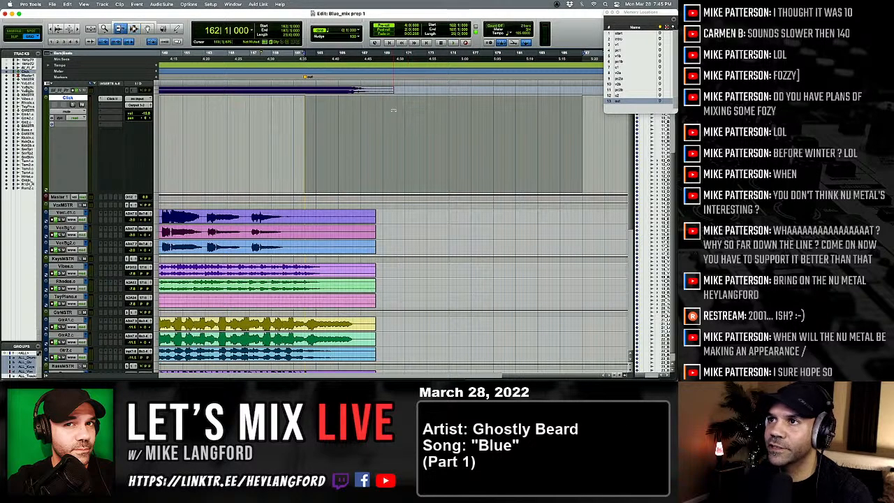
{"action": "mouse_move", "coordinate": [395, 104]}
{"action": "left_mouse_down"}
{"action": "mouse_move", "coordinate": [398, 162]}
{"action": "mouse_move", "coordinate": [391, 99]}
{"action": "left_mouse_up"}
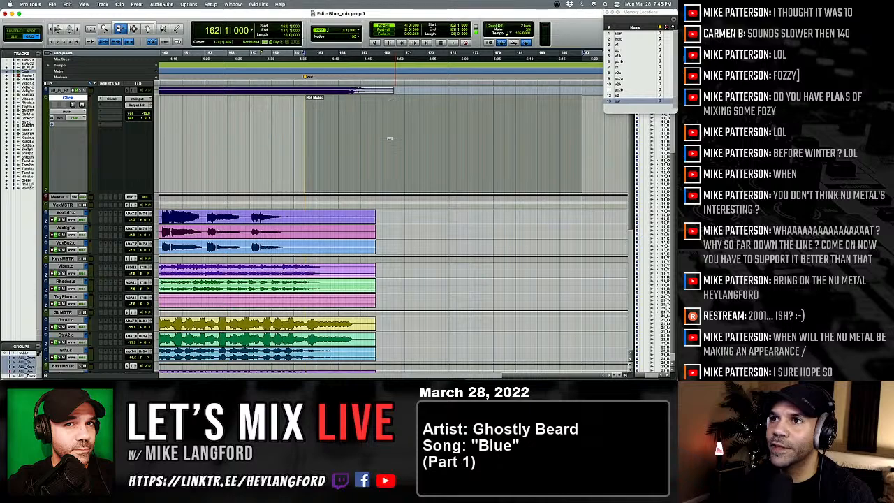
{"action": "left_click_drag", "start_coordinate": [389, 138], "coordinate": [393, 174]}
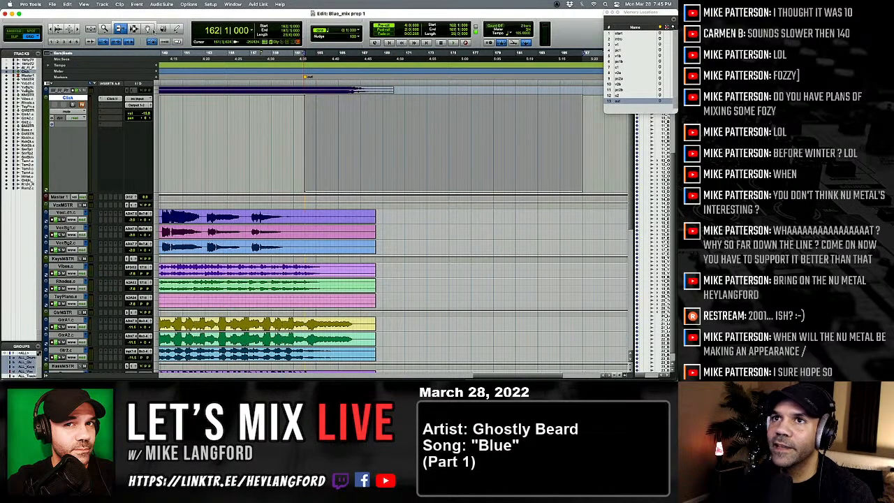
Play across the out marker to check the click mute, then reduce the Click track to a small height.
{"action": "left_click", "coordinate": [134, 29]}
{"action": "left_click", "coordinate": [273, 133]}
{"action": "key", "text": "space"}
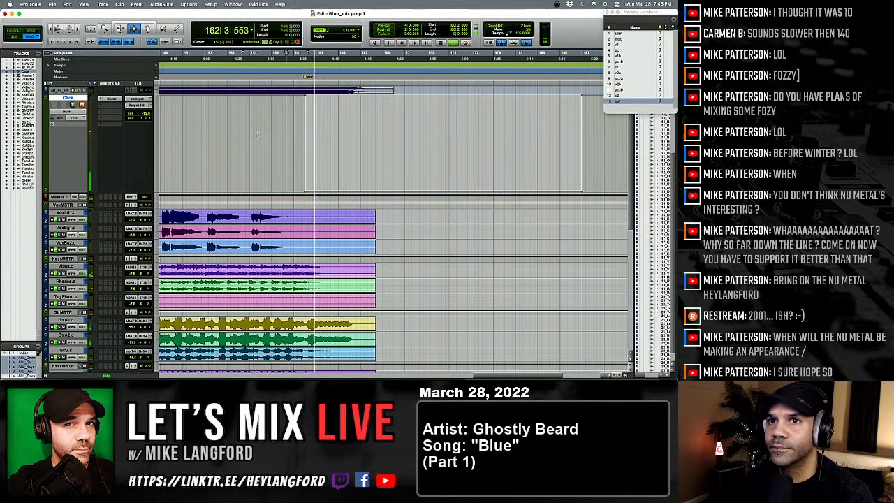
{"action": "key", "text": "alt+a"}
{"action": "key", "text": "space"}
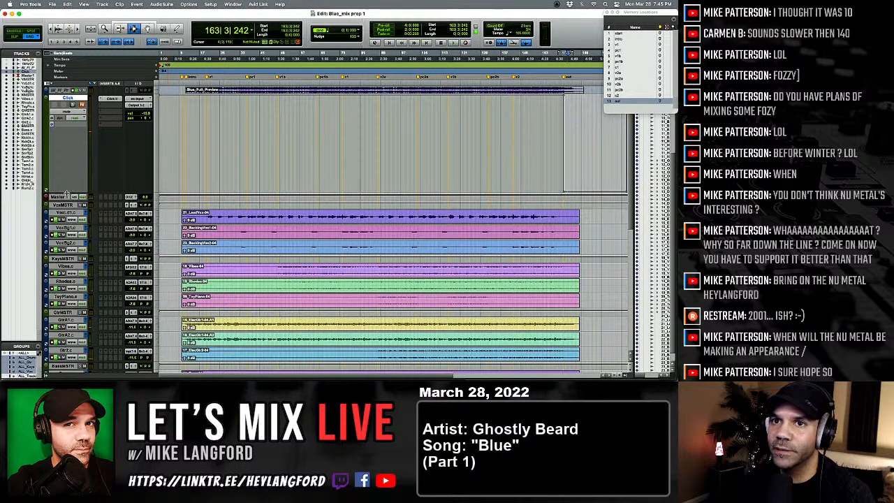
{"action": "left_click_drag", "start_coordinate": [72, 186], "coordinate": [89, 108]}
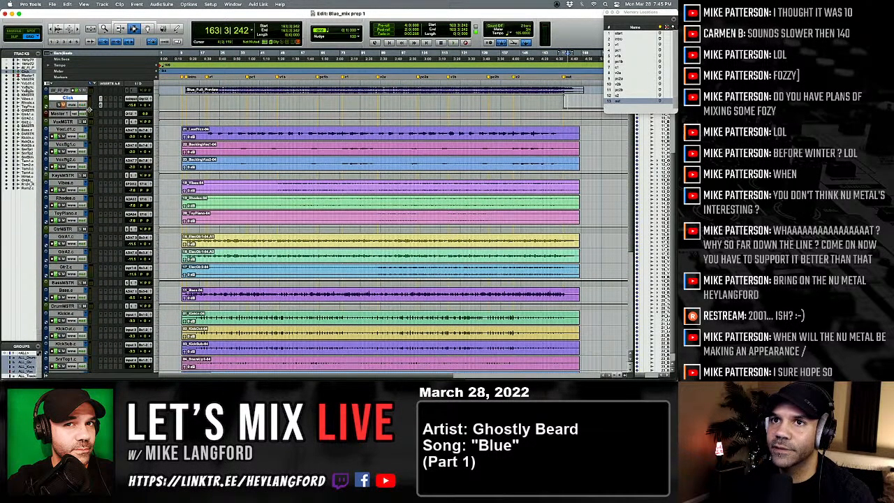
Recall the start marker and examine closely how it lines up with the beginning of the audio clips.
{"action": "left_click", "coordinate": [194, 109]}
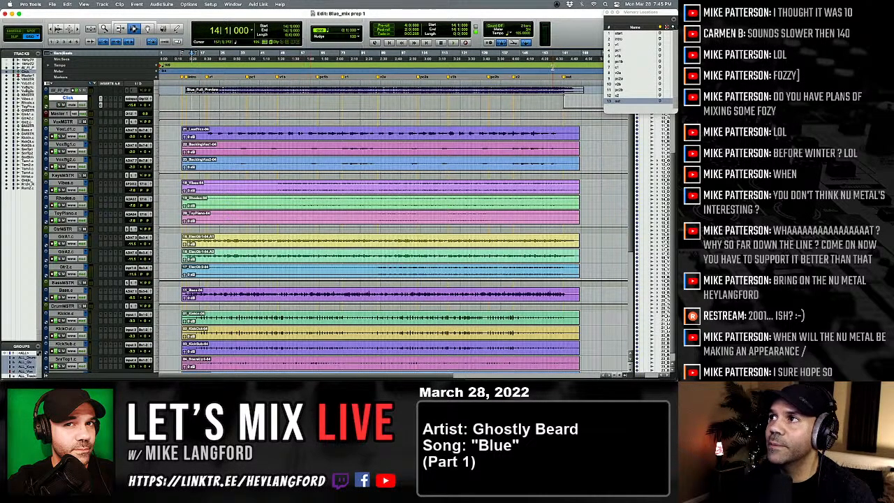
{"action": "left_click", "coordinate": [618, 34]}
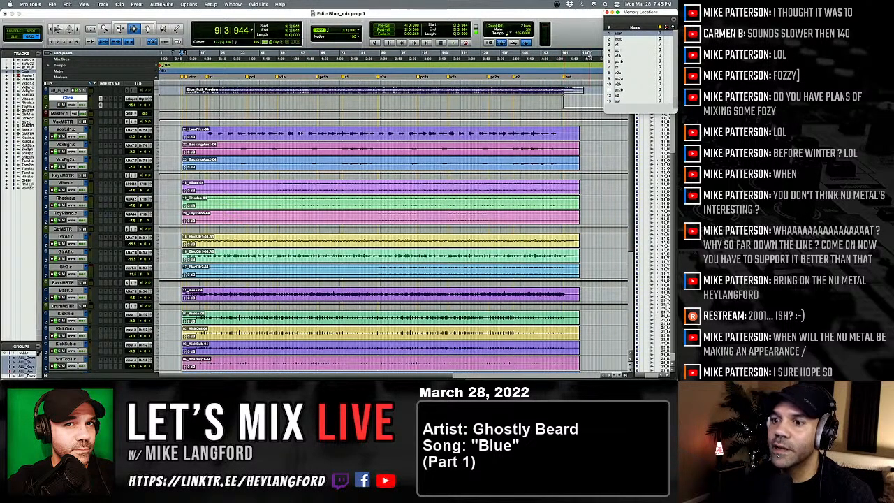
{"action": "key", "text": "t"}
{"action": "key", "text": "t"}
{"action": "key", "text": "t"}
{"action": "key", "text": "t"}
{"action": "key", "text": "t"}
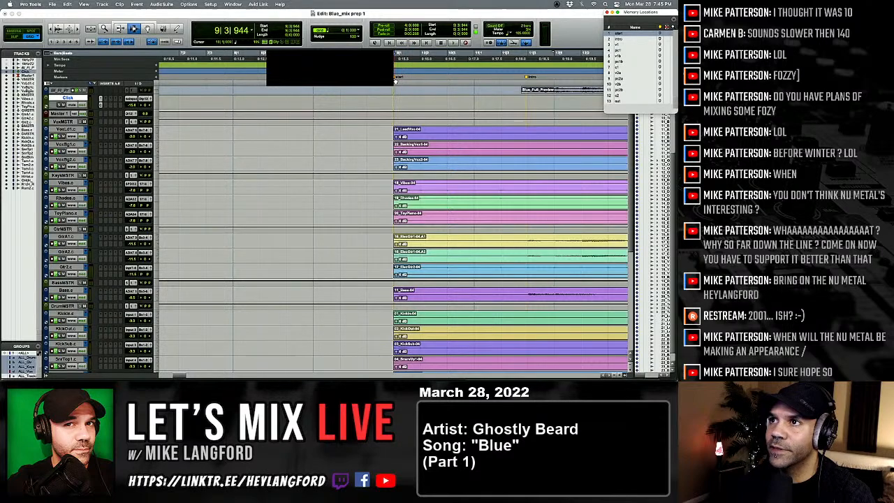
{"action": "left_click", "coordinate": [395, 80]}
{"action": "scroll", "coordinate": [434, 83], "scroll_direction": "right", "scroll_amount": 2}
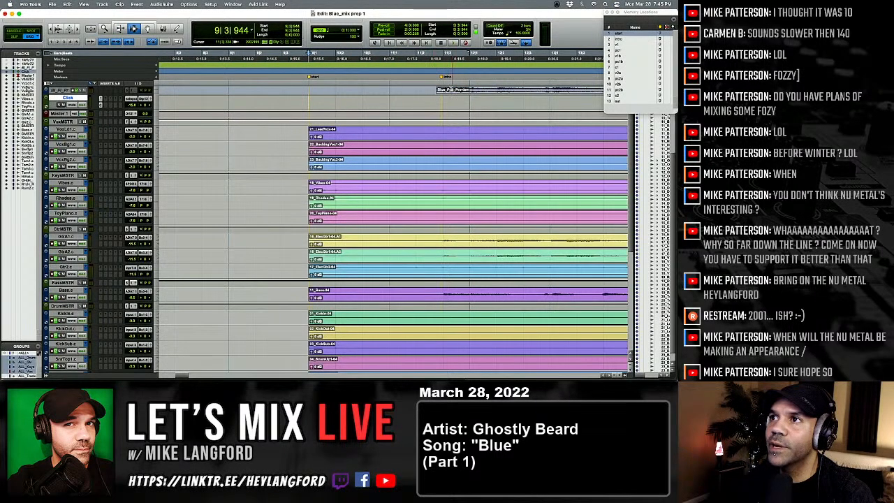
{"action": "scroll", "coordinate": [447, 98], "scroll_direction": "right", "scroll_amount": 2}
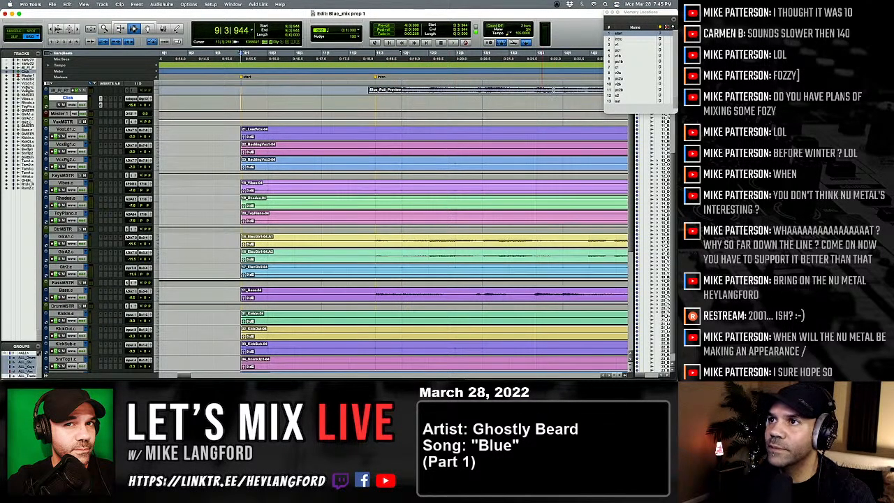
Recall the v1 and pc1 markers in turn and move each one slightly onto its nearest bar line.
{"action": "left_click", "coordinate": [619, 44]}
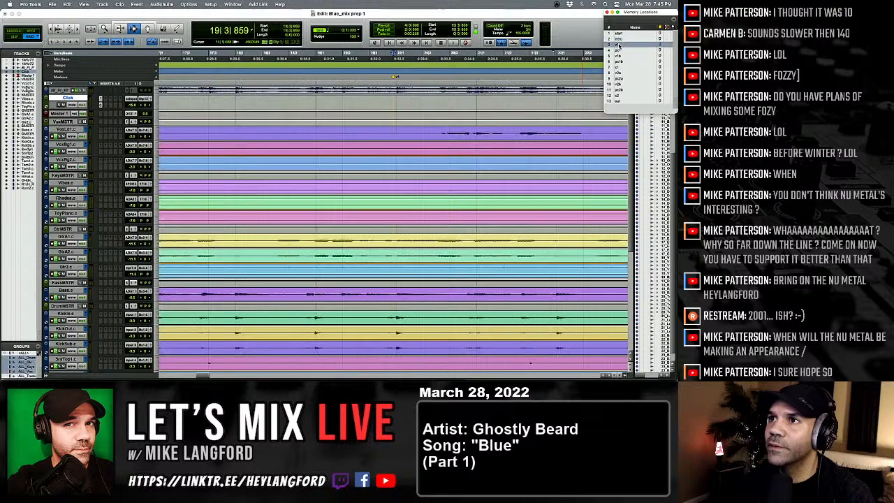
{"action": "left_click_drag", "start_coordinate": [393, 78], "coordinate": [396, 78]}
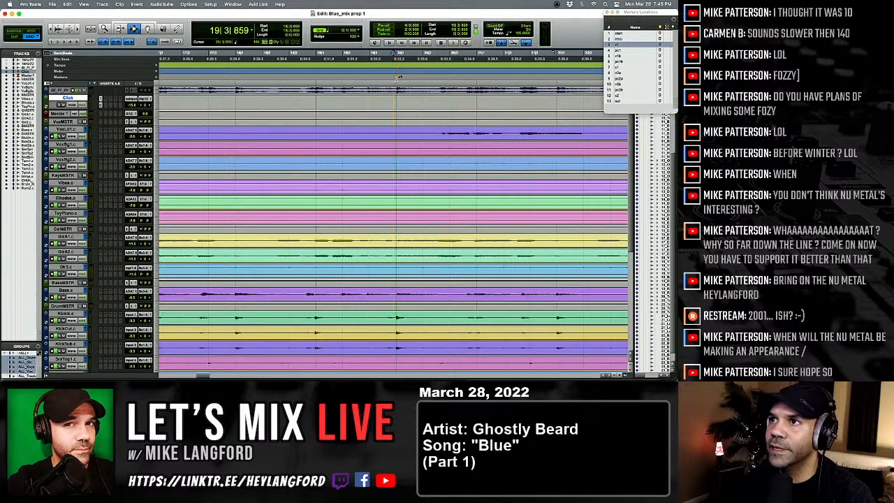
{"action": "left_click", "coordinate": [617, 51]}
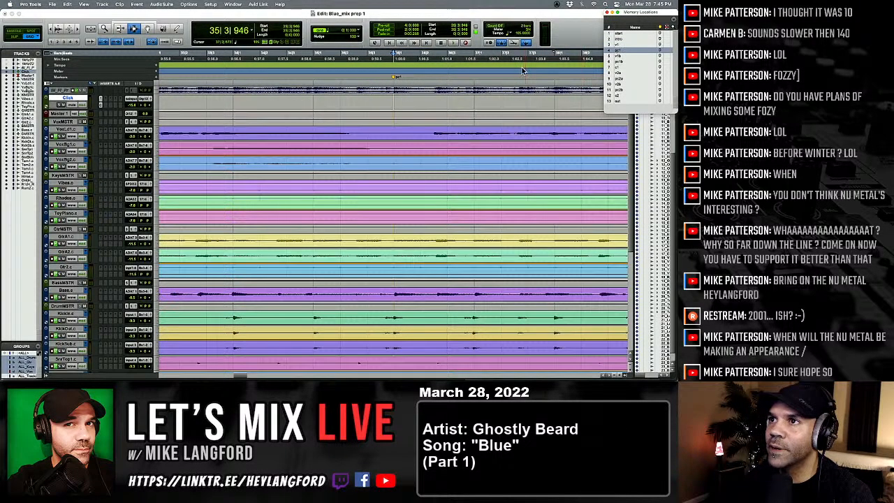
{"action": "left_click_drag", "start_coordinate": [394, 78], "coordinate": [395, 77]}
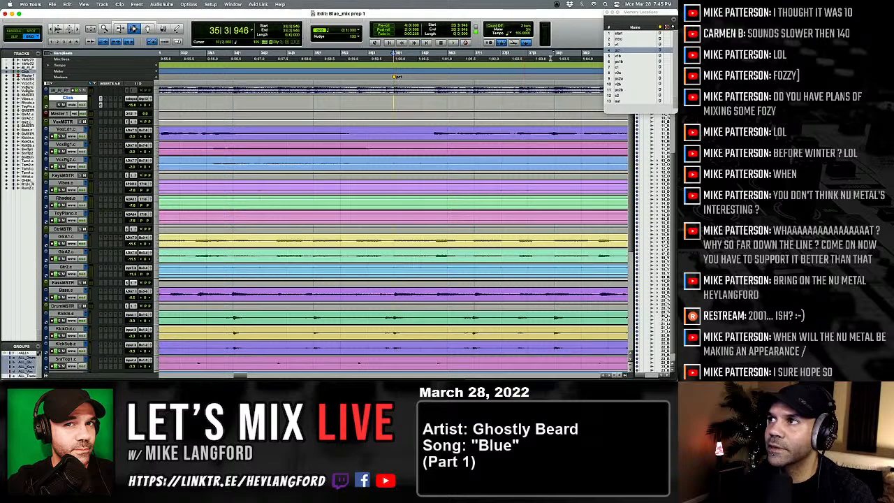
Recall the remaining markers from v1b through out one after another to check their positions against the bar lines.
{"action": "left_click", "coordinate": [617, 56]}
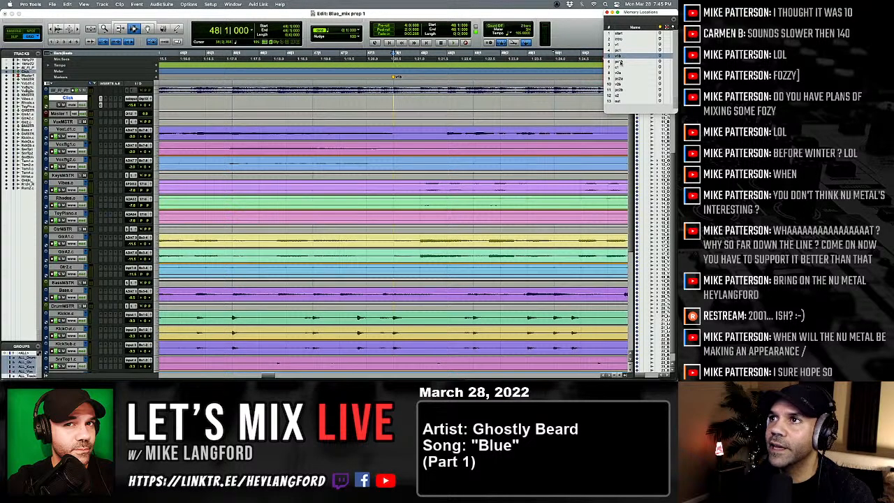
{"action": "left_click", "coordinate": [620, 62]}
{"action": "left_click", "coordinate": [621, 68]}
{"action": "left_click", "coordinate": [619, 73]}
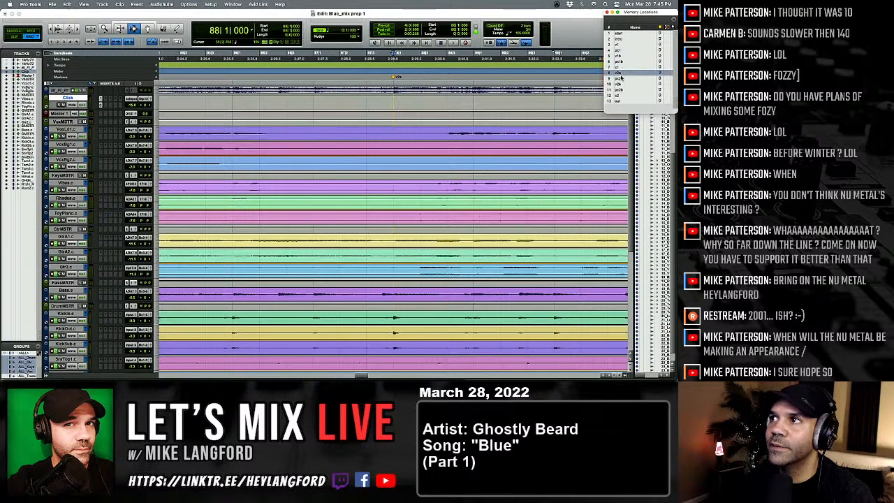
{"action": "left_click", "coordinate": [621, 78]}
{"action": "left_click", "coordinate": [620, 85]}
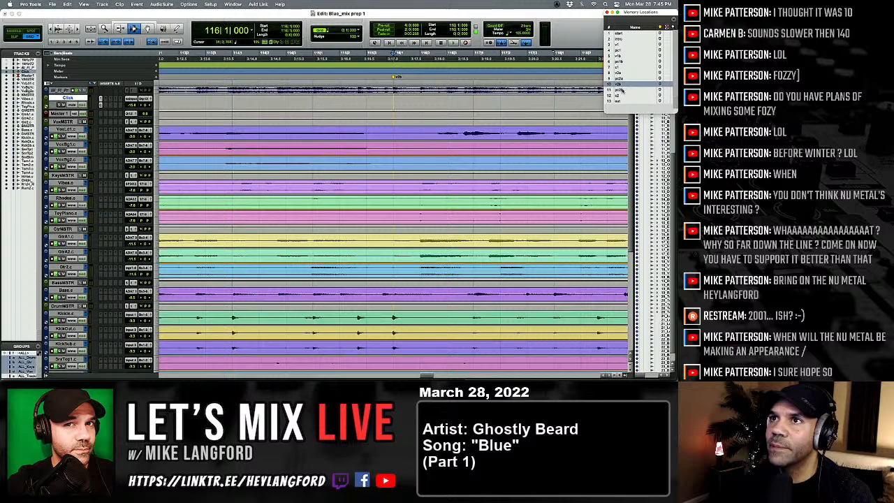
{"action": "left_click", "coordinate": [620, 90]}
{"action": "left_click", "coordinate": [621, 95]}
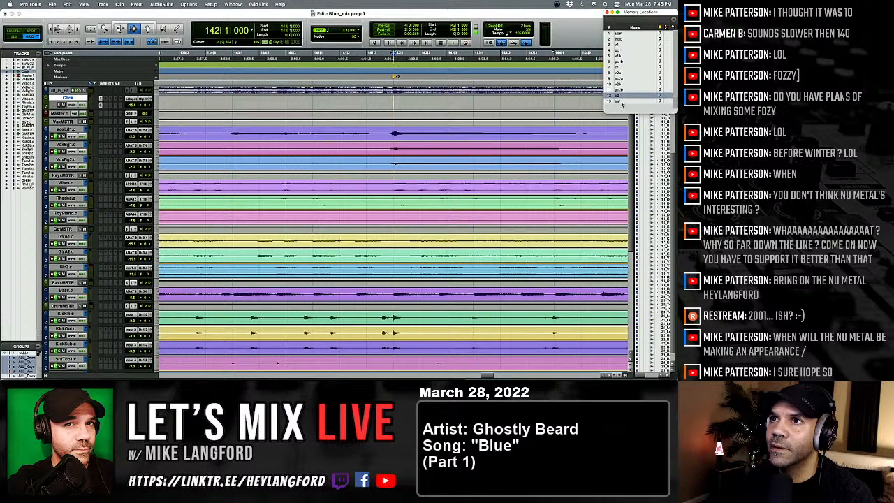
{"action": "left_click", "coordinate": [621, 101]}
{"action": "key", "text": "alt+a"}
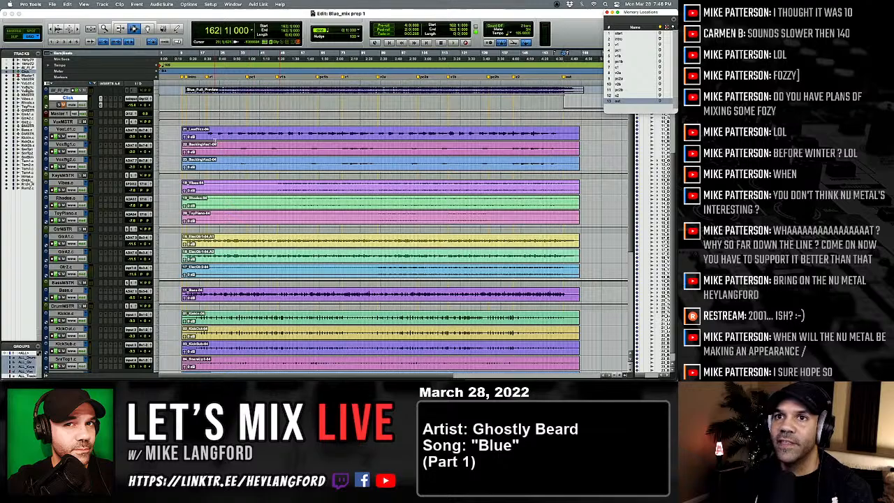
Look over all tracks from the vocals to the drums and select the drum tracks at the start marker.
{"action": "scroll", "coordinate": [100, 123], "scroll_direction": "down", "scroll_amount": 10}
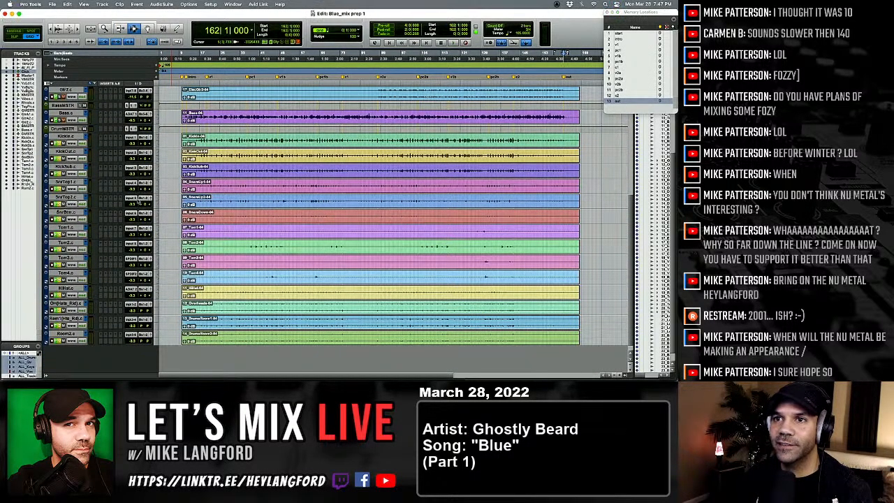
{"action": "scroll", "coordinate": [72, 167], "scroll_direction": "up", "scroll_amount": 10}
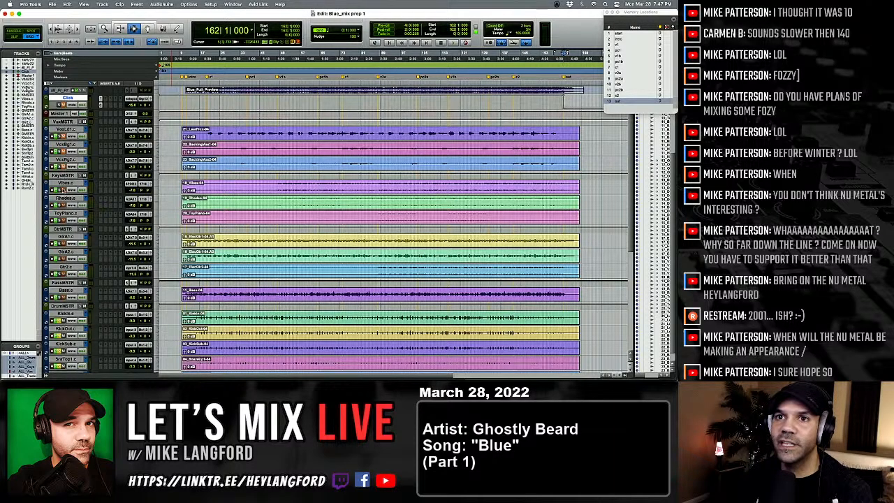
{"action": "scroll", "coordinate": [64, 196], "scroll_direction": "down", "scroll_amount": 3}
{"action": "scroll", "coordinate": [62, 217], "scroll_direction": "down", "scroll_amount": 1}
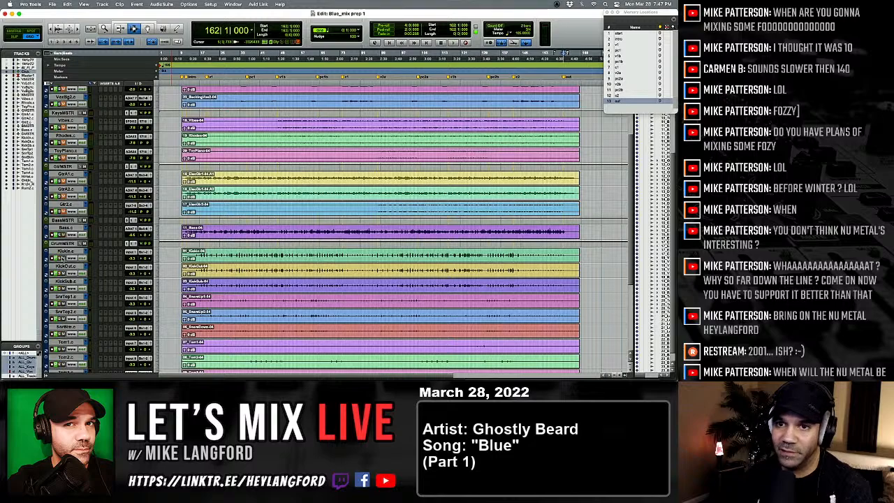
{"action": "scroll", "coordinate": [63, 257], "scroll_direction": "down", "scroll_amount": 3}
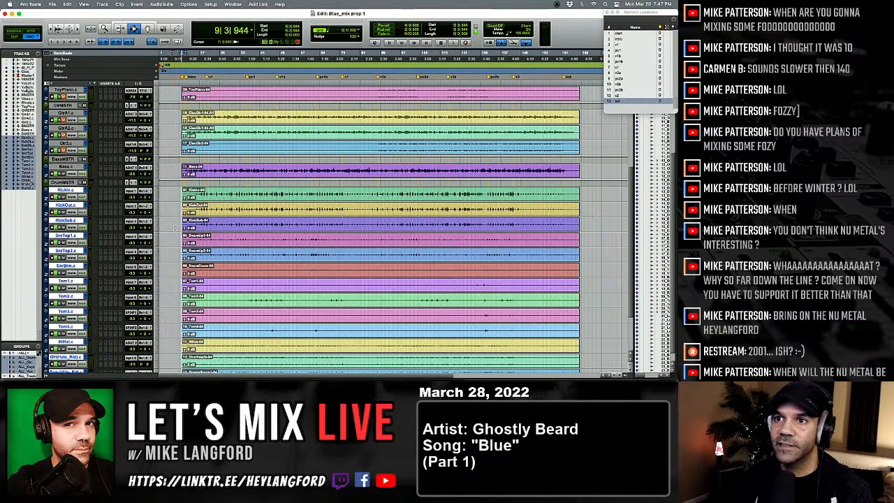
{"action": "scroll", "coordinate": [172, 237], "scroll_direction": "down", "scroll_amount": 3}
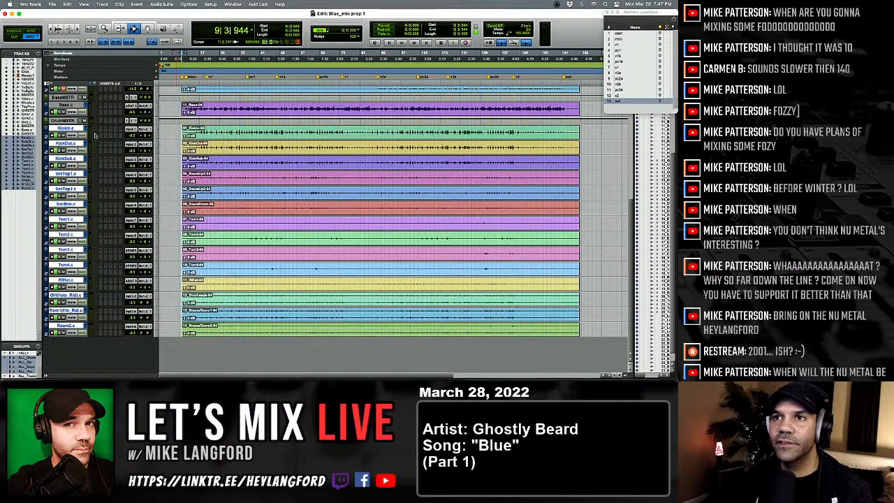
Inspect the beginning of the drum clips closely with enlarged waveforms and switch the edit mode to Slip.
{"action": "key", "text": "t"}
{"action": "key", "text": "t"}
{"action": "key", "text": "t"}
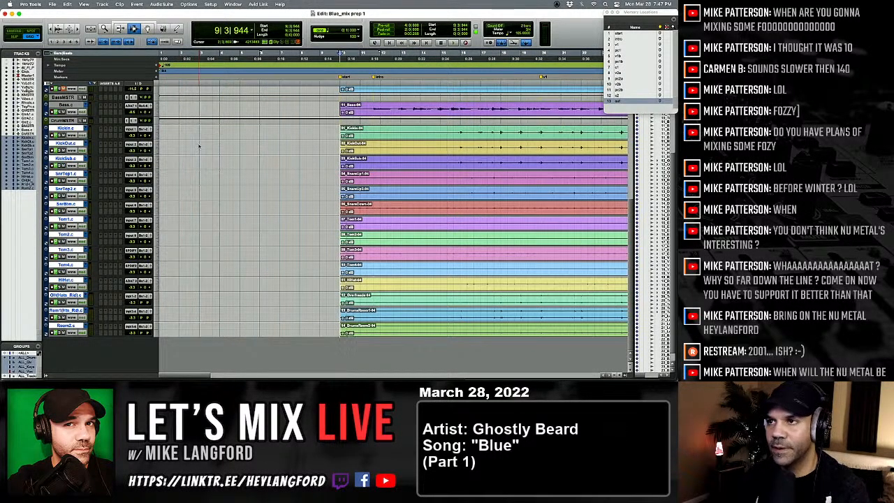
{"action": "scroll", "coordinate": [199, 145], "scroll_direction": "right", "scroll_amount": 3}
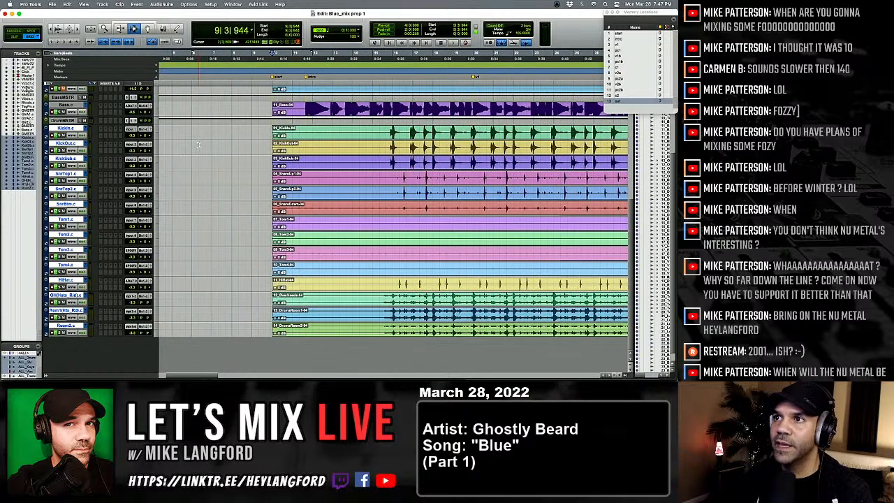
{"action": "key", "text": "F2"}
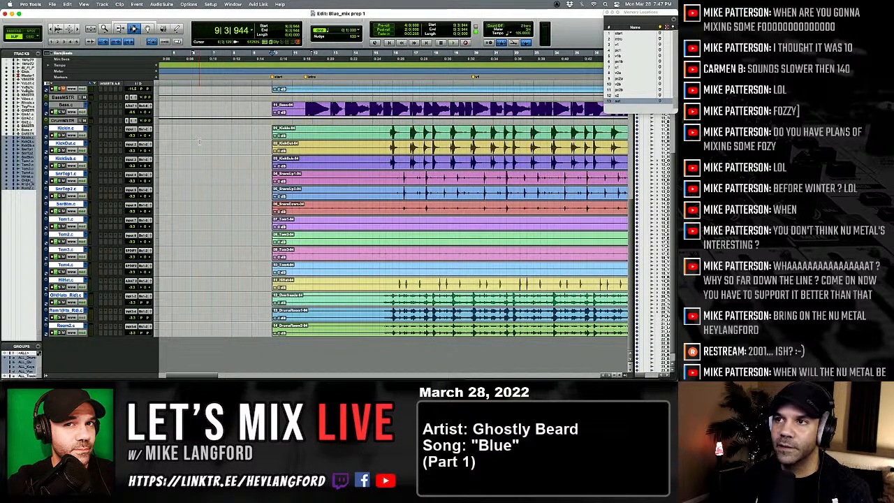
Show the whole song's timeline and enlarge the audio waveforms vertically on all tracks.
{"action": "scroll", "coordinate": [218, 171], "scroll_direction": "up", "scroll_amount": 5}
{"action": "key", "text": "r"}
{"action": "key", "text": "r"}
{"action": "key", "text": "r"}
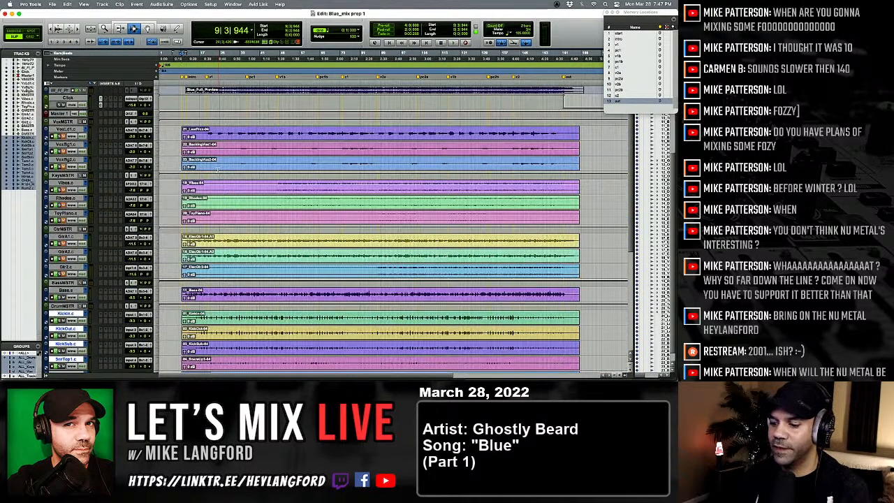
{"action": "key", "text": "alt+super+]"}
{"action": "key", "text": "alt+super+]"}
{"action": "key", "text": "alt+super+]"}
{"action": "key", "text": "alt+super+]"}
{"action": "key", "text": "alt+super+]"}
{"action": "key", "text": "alt+super+]"}
{"action": "scroll", "coordinate": [222, 175], "scroll_direction": "down", "scroll_amount": 1}
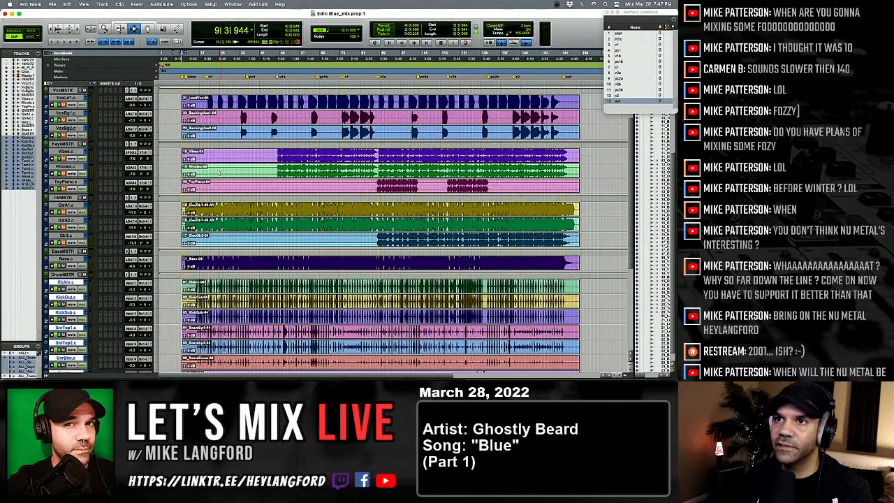
Play the Tom2.c track in solo from its first hits at about bar 37.
{"action": "scroll", "coordinate": [94, 209], "scroll_direction": "down", "scroll_amount": 10}
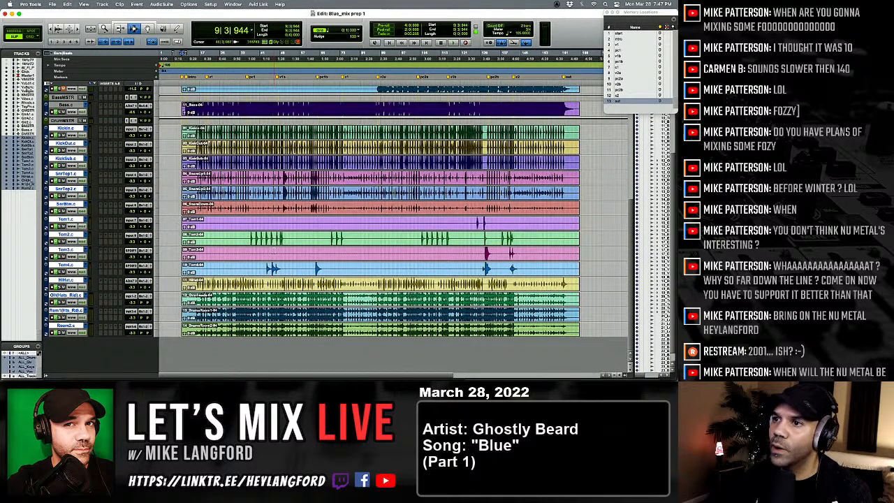
{"action": "left_click", "coordinate": [250, 236]}
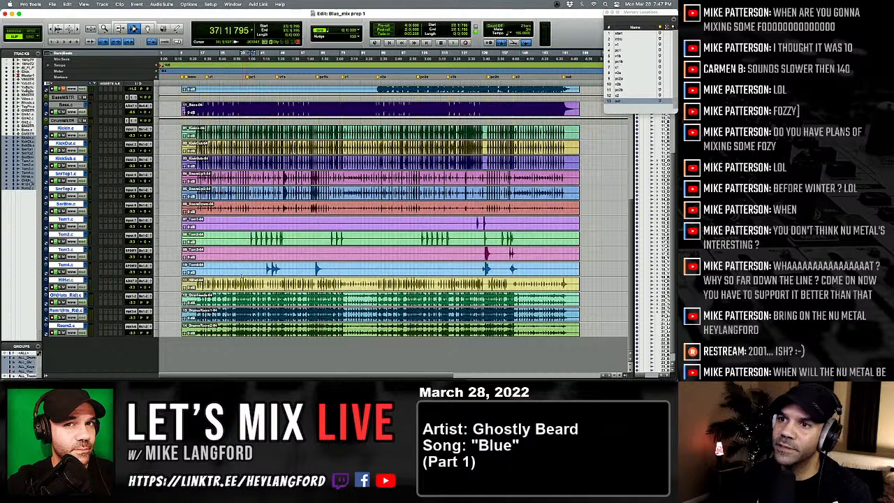
{"action": "key", "text": "space"}
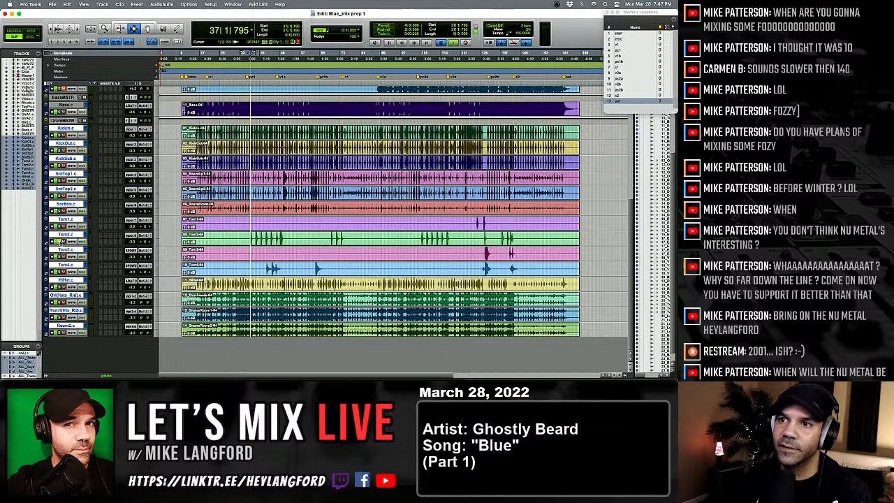
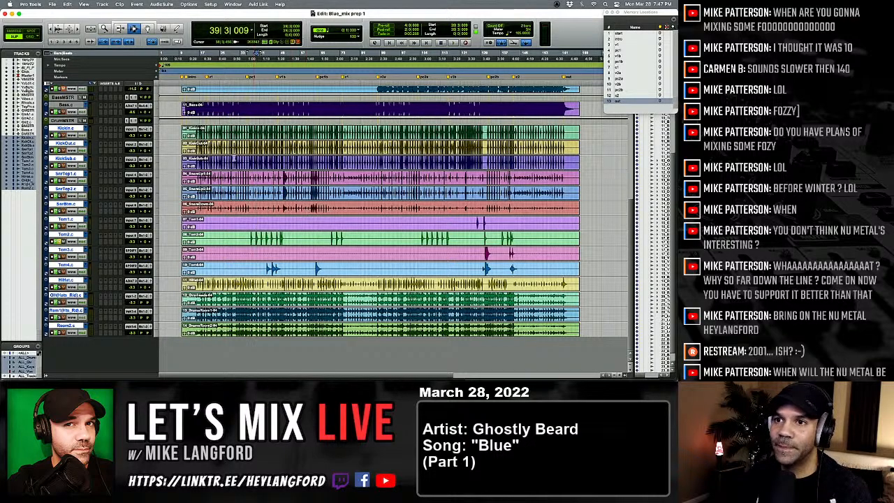
Place the edit cursor at the start of the drum clips and zoom in on the first kick and snare hits.
{"action": "key", "text": "super+]"}
{"action": "key", "text": "super+]"}
{"action": "key", "text": "super+]"}
{"action": "left_click", "coordinate": [232, 146]}
{"action": "key", "text": "super+]"}
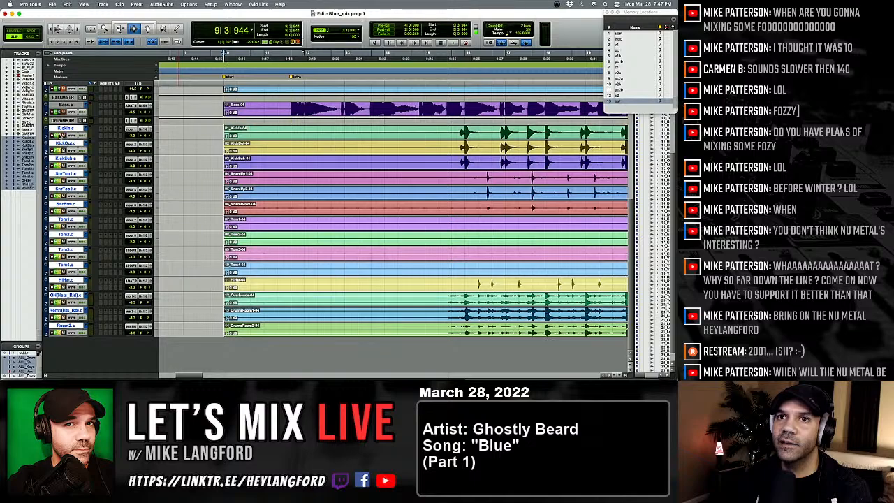
Delete the silent opening of all drum clips up to about bar 15, just before the first kick hit.
{"action": "left_click_drag", "start_coordinate": [205, 183], "coordinate": [445, 170]}
{"action": "left_click", "coordinate": [441, 185]}
{"action": "key", "text": "space"}
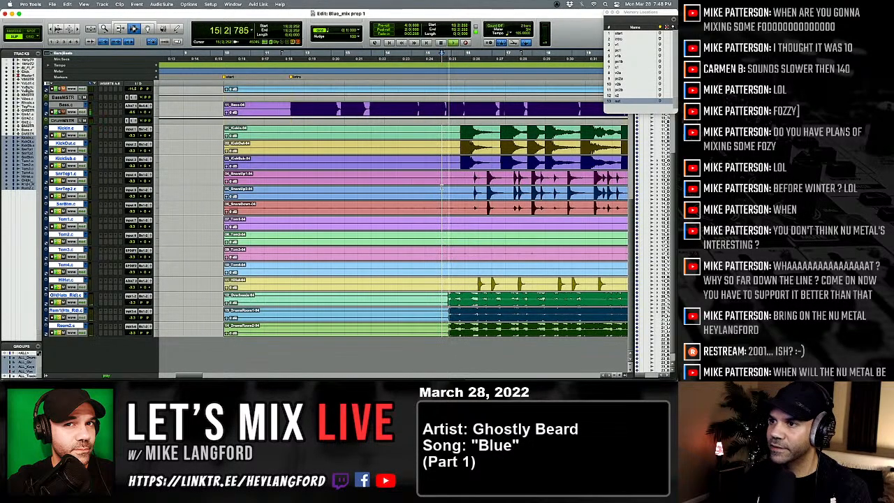
{"action": "key", "text": "space"}
{"action": "left_click_drag", "start_coordinate": [178, 222], "coordinate": [444, 211]}
{"action": "key", "text": "Delete"}
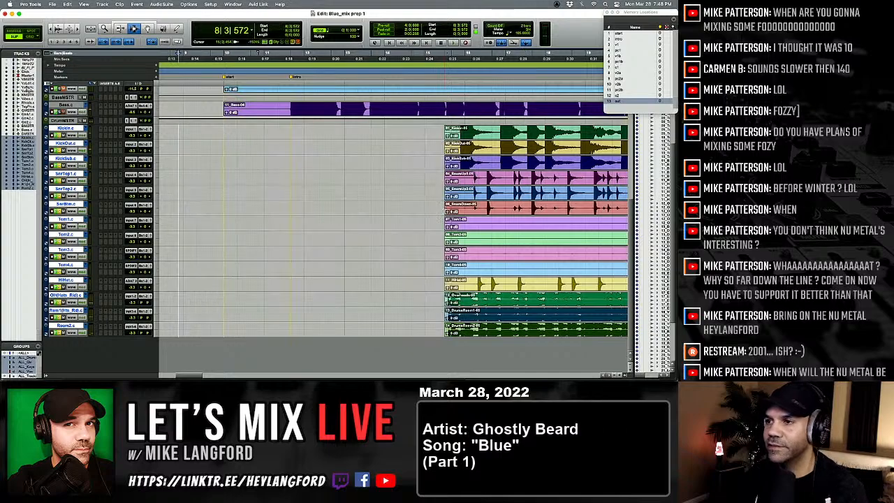
Trim the start of all drum clips more tightly, up to just before the first sound in the overheads and rooms.
{"action": "left_click", "coordinate": [444, 216]}
{"action": "key", "text": "t"}
{"action": "key", "text": "t"}
{"action": "key", "text": "t"}
{"action": "key", "text": "t"}
{"action": "key", "text": "t"}
{"action": "scroll", "coordinate": [444, 217], "scroll_direction": "right", "scroll_amount": 2}
{"action": "left_click", "coordinate": [417, 241], "text": "shift"}
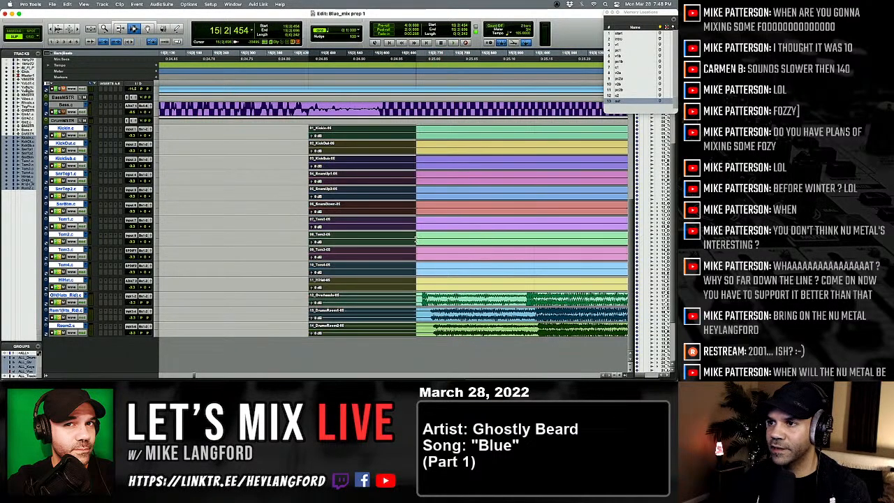
{"action": "key", "text": "Delete"}
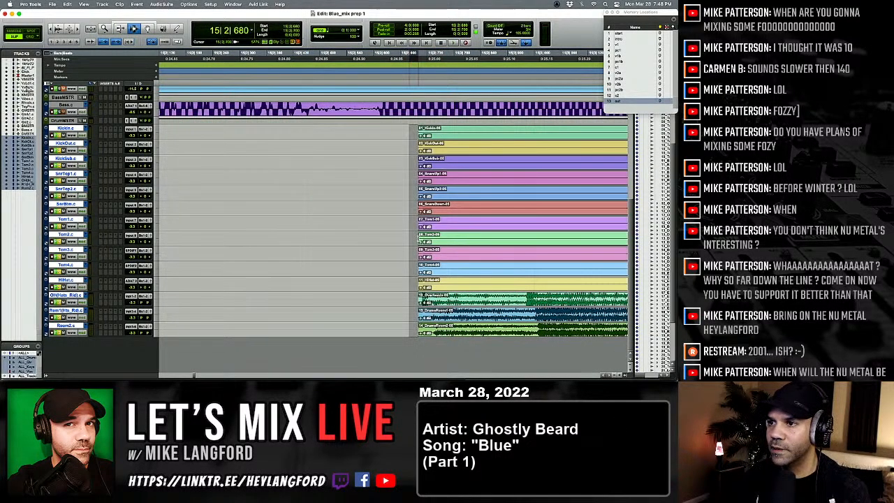
Play the drums from their trimmed start to check the entrance.
{"action": "left_click", "coordinate": [395, 249]}
{"action": "key", "text": "space"}
{"action": "key", "text": "r"}
{"action": "key", "text": "r"}
{"action": "key", "text": "r"}
{"action": "key", "text": "r"}
{"action": "key", "text": "r"}
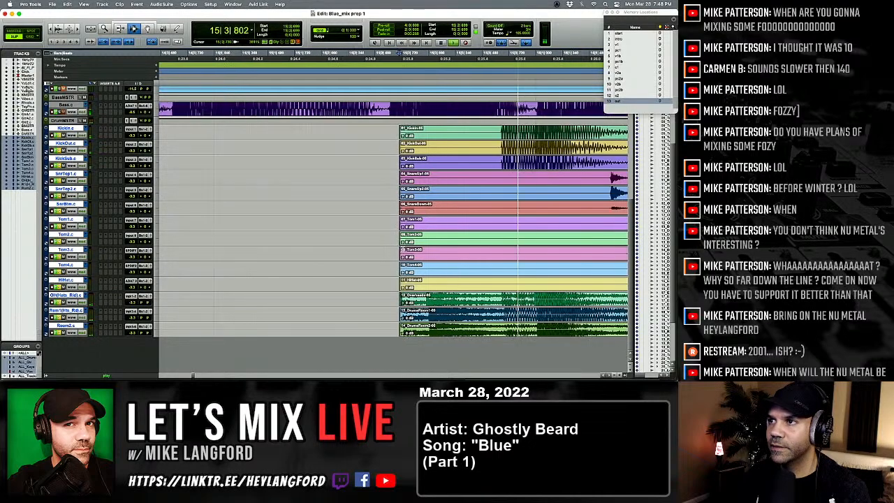
Fade out all drum clips from about bar 164 to their ends after the last cymbal decay.
{"action": "key", "text": "r"}
{"action": "key", "text": "r"}
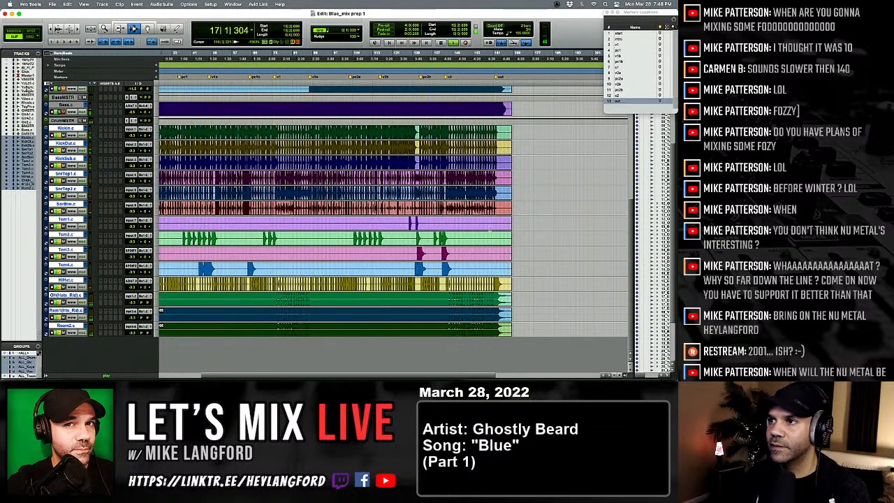
{"action": "left_click", "coordinate": [498, 205]}
{"action": "key", "text": "t"}
{"action": "key", "text": "t"}
{"action": "key", "text": "t"}
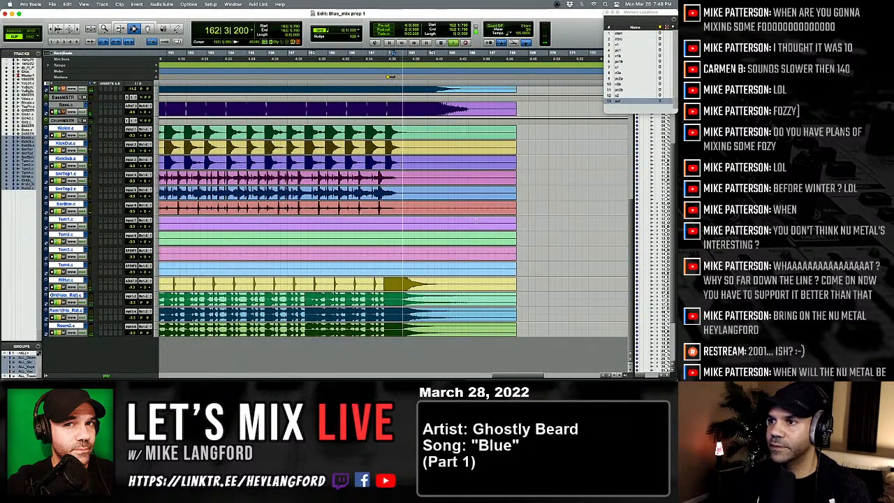
{"action": "left_click_drag", "start_coordinate": [430, 207], "coordinate": [520, 206]}
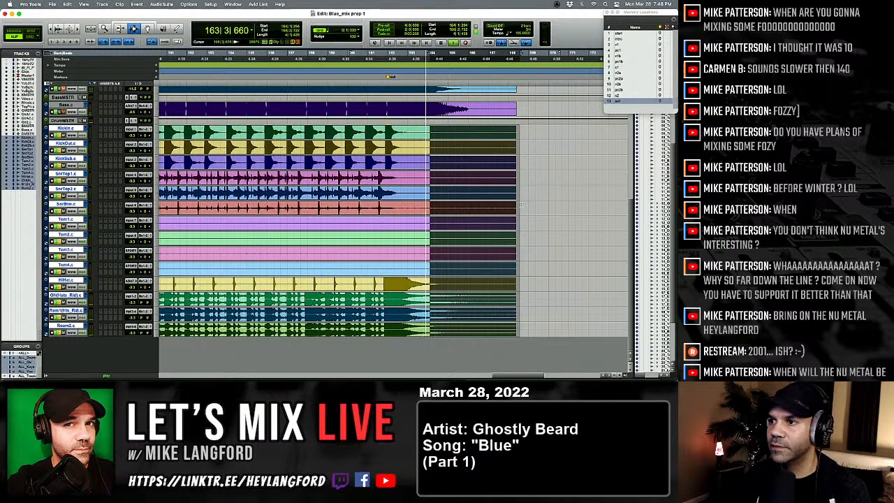
{"action": "key", "text": "f"}
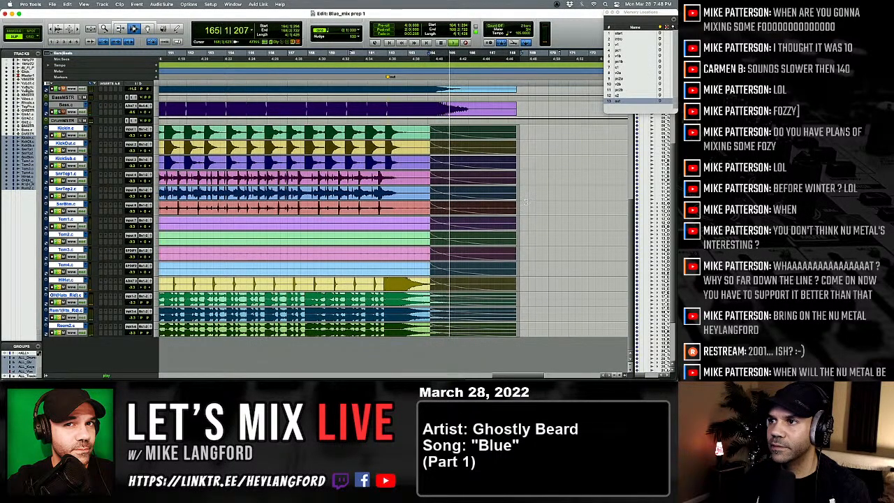
Trim the tails of all drum clips back to about bar 167 and stop playback.
{"action": "left_click_drag", "start_coordinate": [529, 202], "coordinate": [490, 203]}
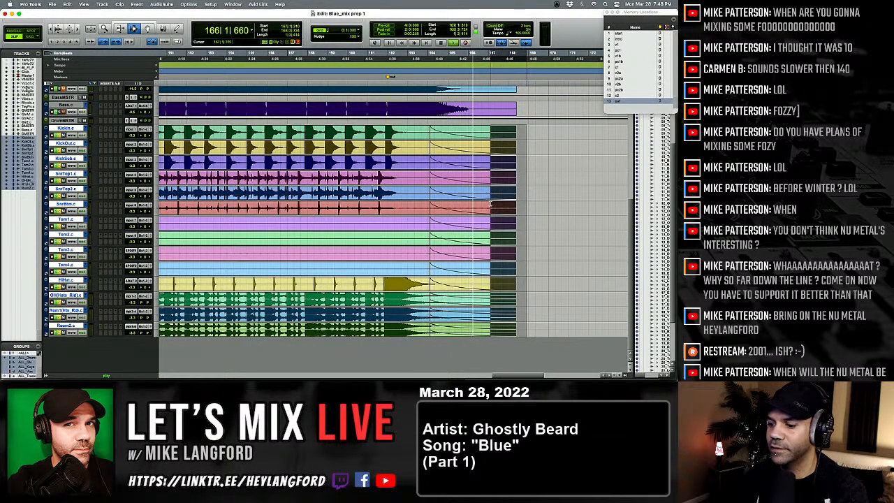
{"action": "key", "text": "Delete"}
{"action": "key", "text": "space"}
Display the full song on the timeline with vertically enlarged waveforms on every track.
{"action": "key", "text": "alt+a"}
{"action": "scroll", "coordinate": [218, 202], "scroll_direction": "up", "scroll_amount": 5}
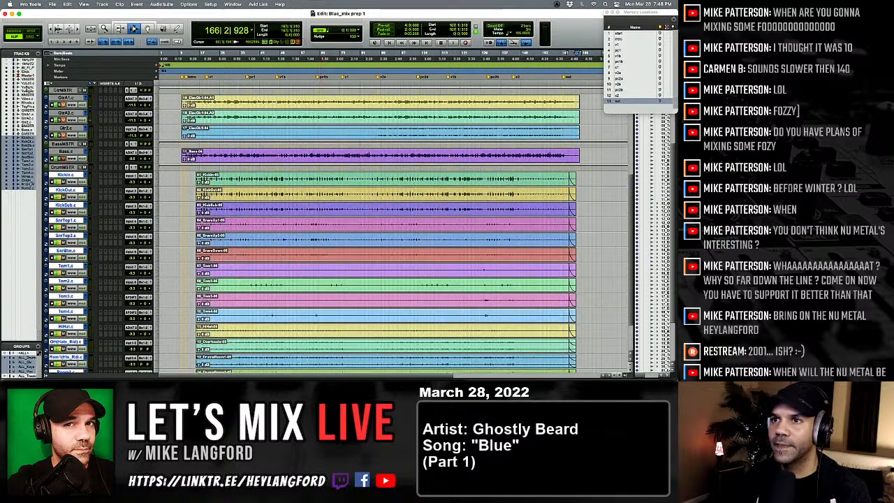
{"action": "key", "text": "super+alt+]"}
{"action": "key", "text": "super+alt+]"}
{"action": "key", "text": "super+alt+]"}
{"action": "key", "text": "super+alt+]"}
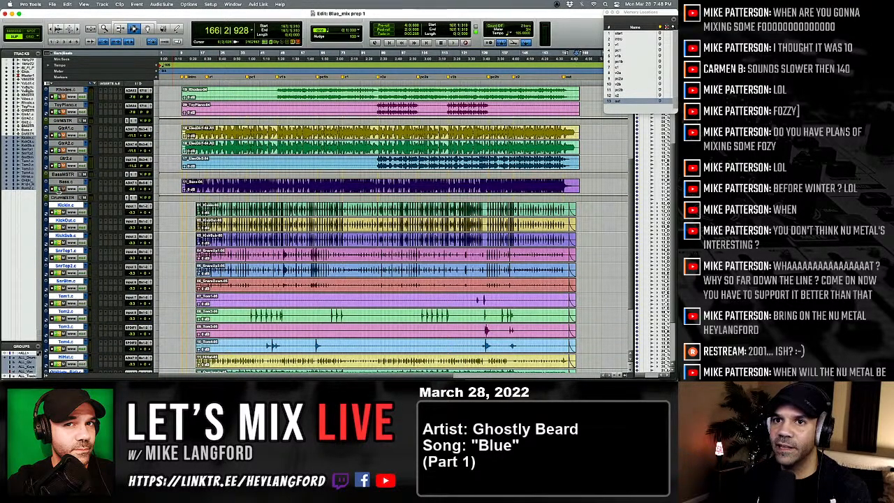
Increase the track heights and solo Bass.c instead of the drum tracks.
{"action": "left_click_drag", "start_coordinate": [60, 194], "coordinate": [61, 219]}
{"action": "left_click", "coordinate": [170, 196]}
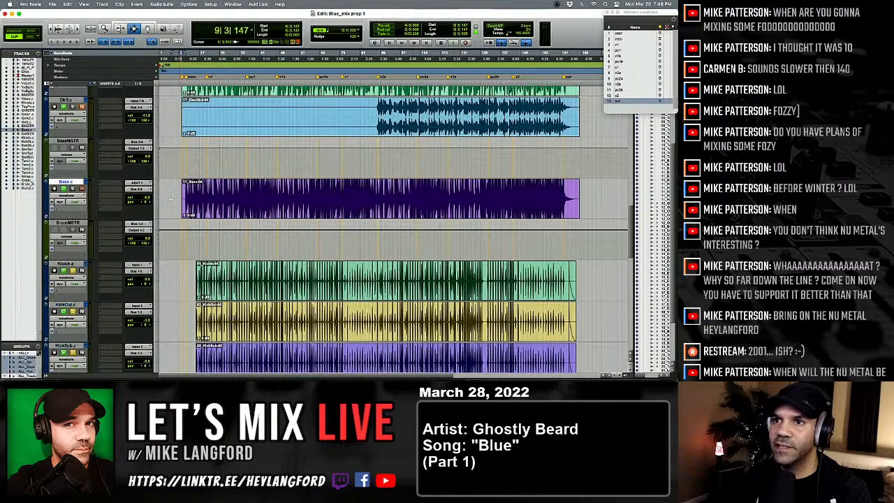
{"action": "left_click", "coordinate": [70, 265]}
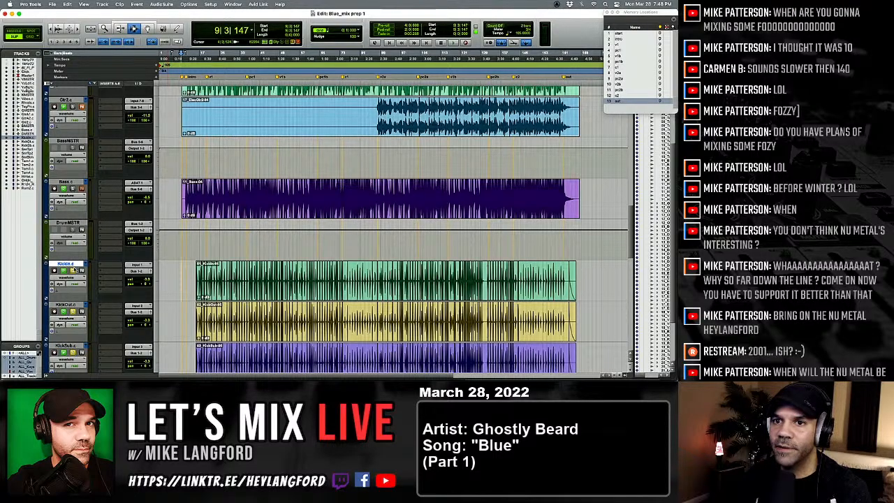
{"action": "left_click", "coordinate": [178, 203]}
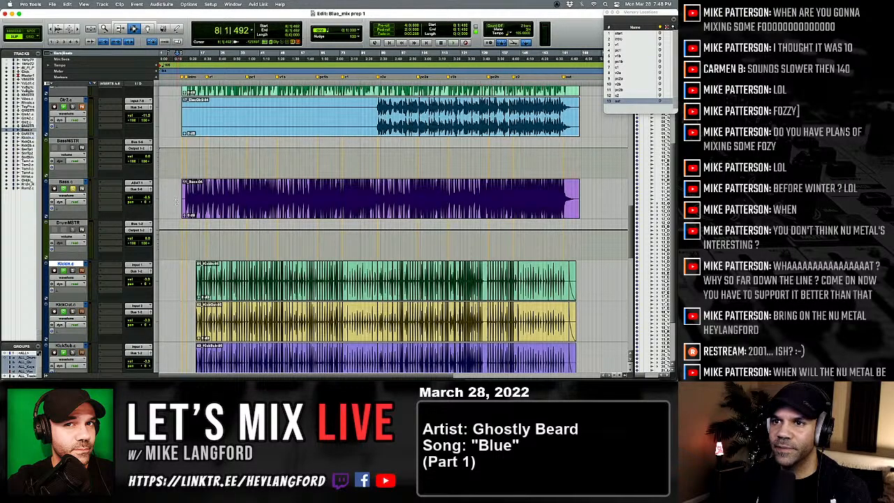
Delete the silent opening of the Bass.c clip up to its first note near the intro marker.
{"action": "key", "text": "Tab"}
{"action": "key", "text": "t"}
{"action": "key", "text": "t"}
{"action": "key", "text": "t"}
{"action": "key", "text": "t"}
{"action": "key", "text": "t"}
{"action": "key", "text": "space"}
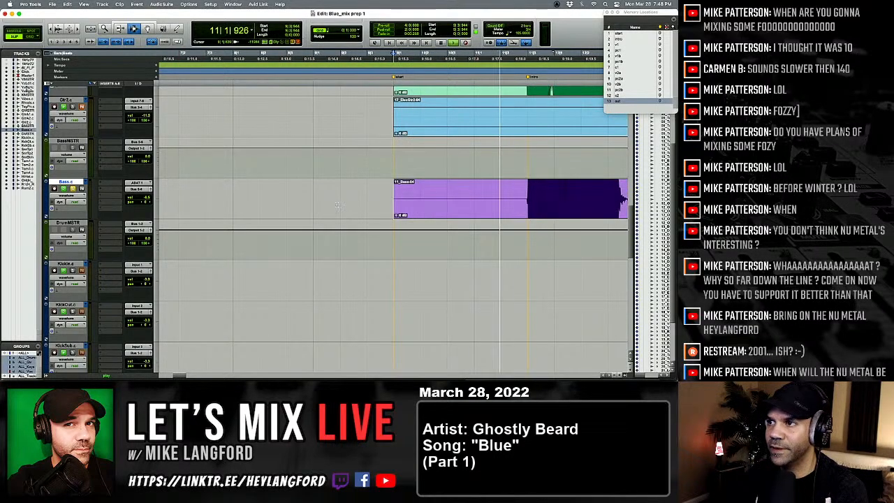
{"action": "left_click_drag", "start_coordinate": [218, 201], "coordinate": [389, 202]}
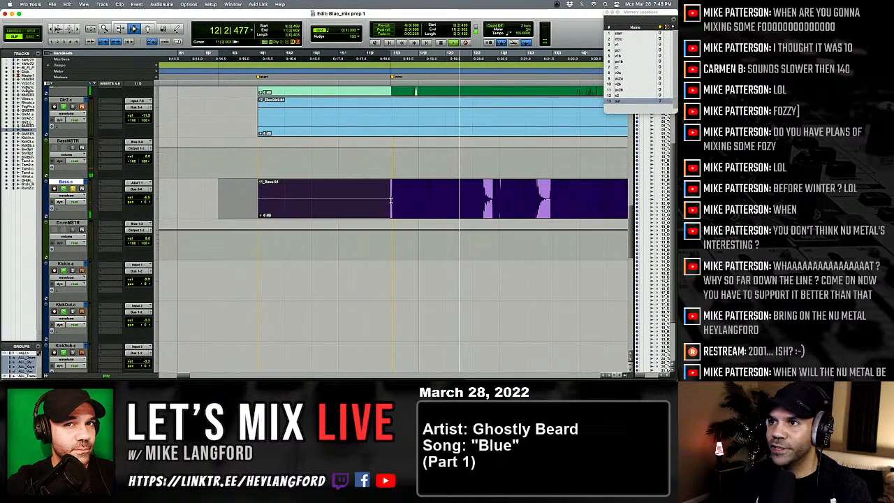
{"action": "key", "text": "BackSpace"}
Trim the Bass.c clip's start closely to its first note and add a short fade-in.
{"action": "left_click", "coordinate": [390, 202]}
{"action": "key", "text": "t"}
{"action": "key", "text": "t"}
{"action": "key", "text": "t"}
{"action": "key", "text": "t"}
{"action": "key", "text": "t"}
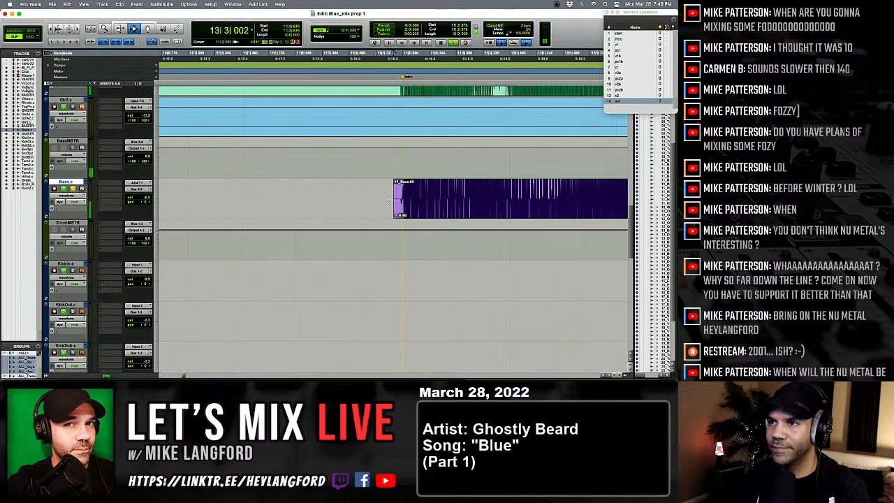
{"action": "key", "text": "space"}
{"action": "left_click_drag", "start_coordinate": [361, 205], "coordinate": [450, 208]}
{"action": "key", "text": "BackSpace"}
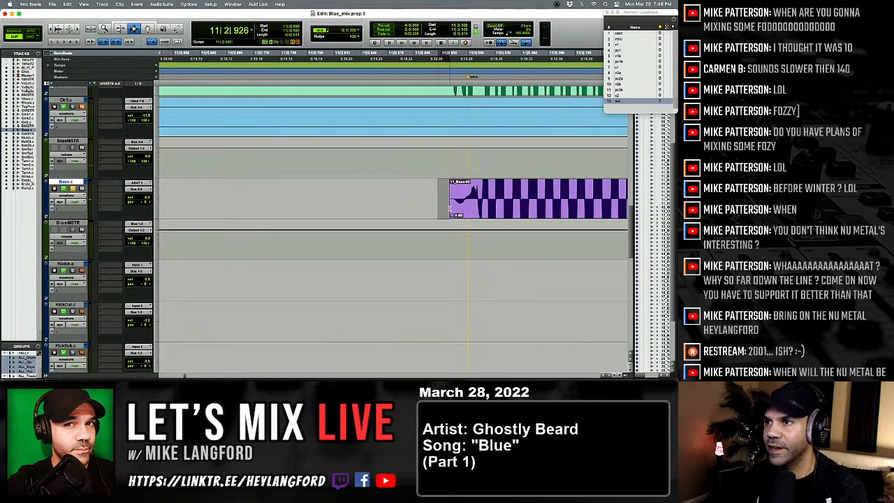
{"action": "key", "text": "f"}
{"action": "left_click", "coordinate": [502, 206]}
{"action": "key", "text": "t"}
{"action": "key", "text": "t"}
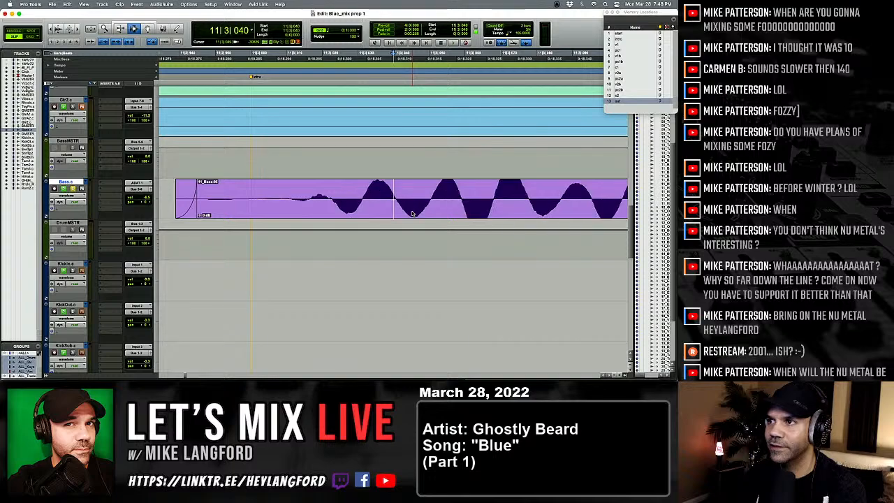
Trim the end of the Bass.c clip to line up with the drum clips and fade it out.
{"action": "key", "text": "alt+a"}
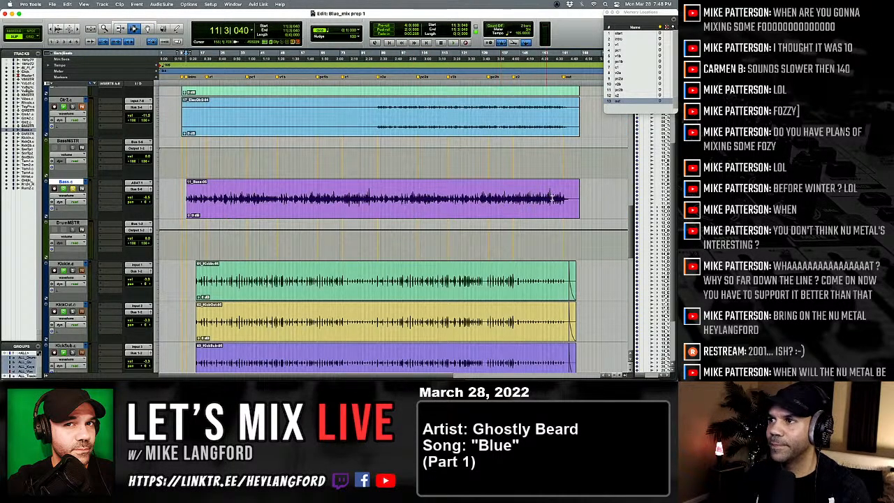
{"action": "left_click", "coordinate": [564, 190]}
{"action": "key", "text": "t"}
{"action": "key", "text": "t"}
{"action": "key", "text": "t"}
{"action": "key", "text": "t"}
{"action": "key", "text": "space"}
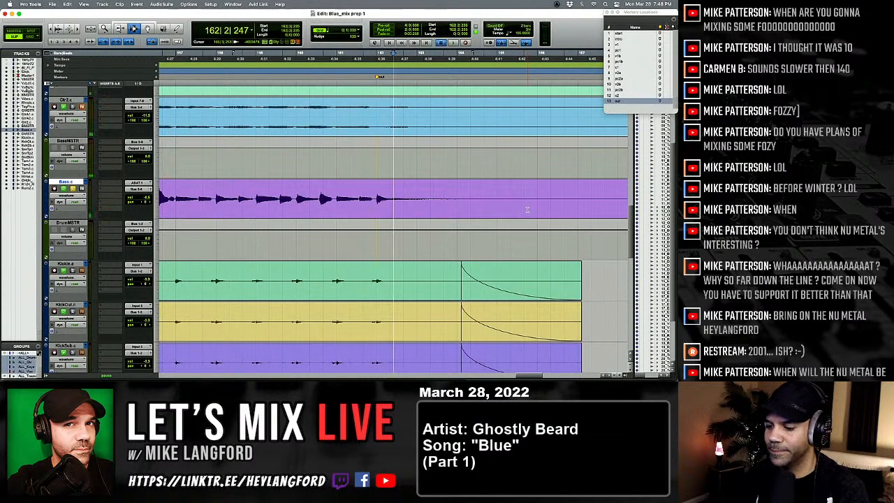
{"action": "key", "text": "r"}
{"action": "key", "text": "r"}
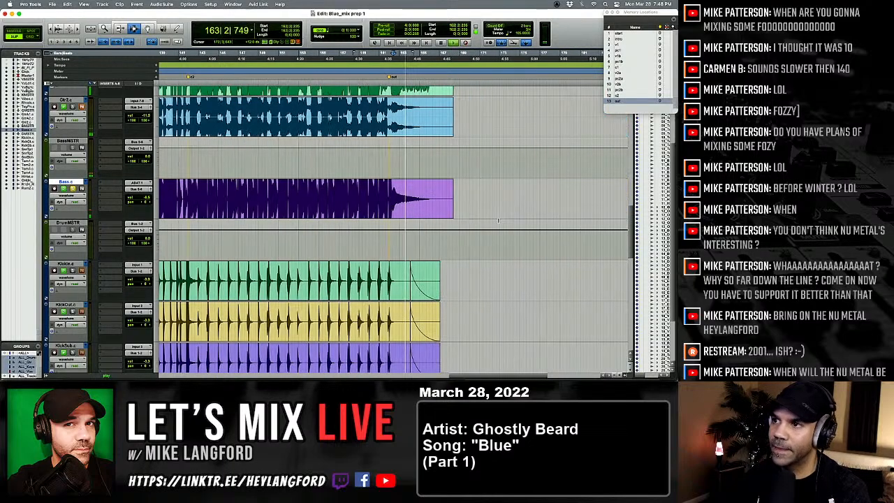
{"action": "mouse_move", "coordinate": [456, 206]}
{"action": "left_mouse_down"}
{"action": "mouse_move", "coordinate": [413, 208]}
{"action": "mouse_move", "coordinate": [438, 210]}
{"action": "left_mouse_up"}
{"action": "key", "text": "Delete"}
{"action": "left_click", "coordinate": [458, 207]}
{"action": "key", "text": "space"}
{"action": "key", "text": "alt+a"}
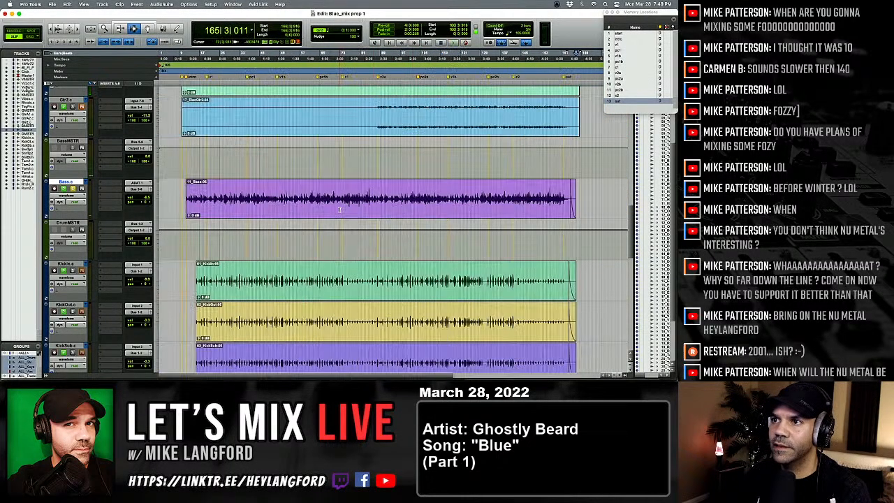
Solo the guitar tracks instead of the bass and suspend track grouping so Gtr2.c can be edited alone.
{"action": "scroll", "coordinate": [213, 220], "scroll_direction": "up", "scroll_amount": 3}
{"action": "scroll", "coordinate": [214, 220], "scroll_direction": "up", "scroll_amount": 1}
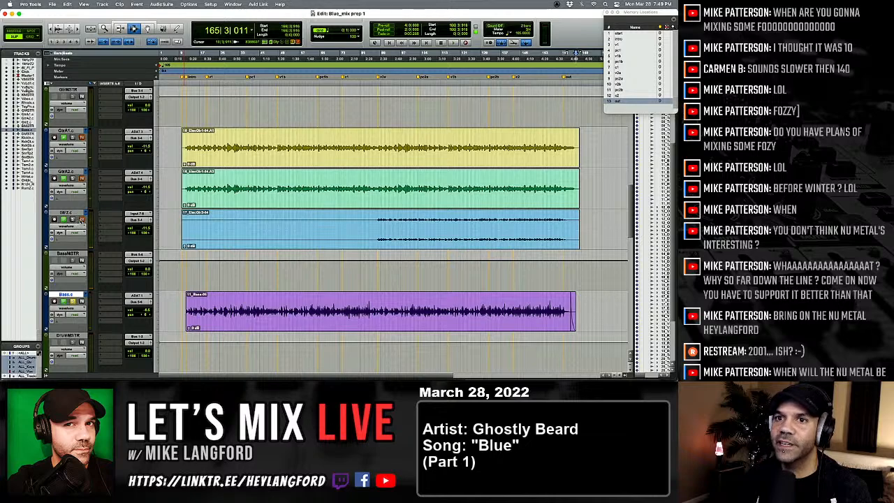
{"action": "left_click", "coordinate": [169, 225]}
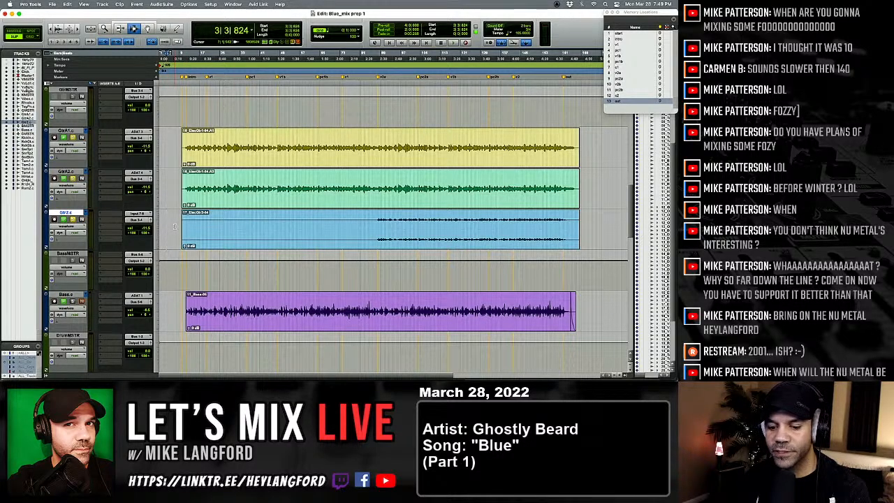
{"action": "key", "text": "shift+super+g"}
{"action": "left_click", "coordinate": [229, 221]}
{"action": "key", "text": "shift+super+g"}
{"action": "left_click", "coordinate": [231, 225]}
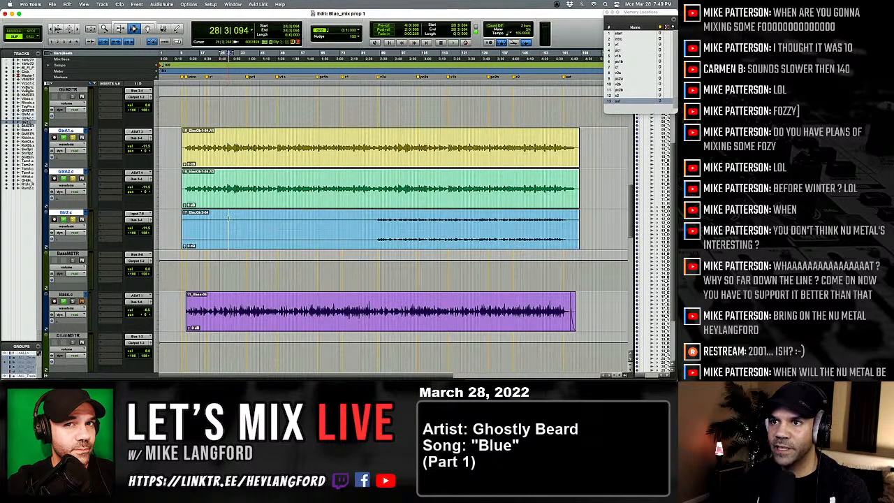
Delete the silent first part of the Gtr2.c clip up to about bar 87 and start playback.
{"action": "left_click_drag", "start_coordinate": [186, 222], "coordinate": [378, 229]}
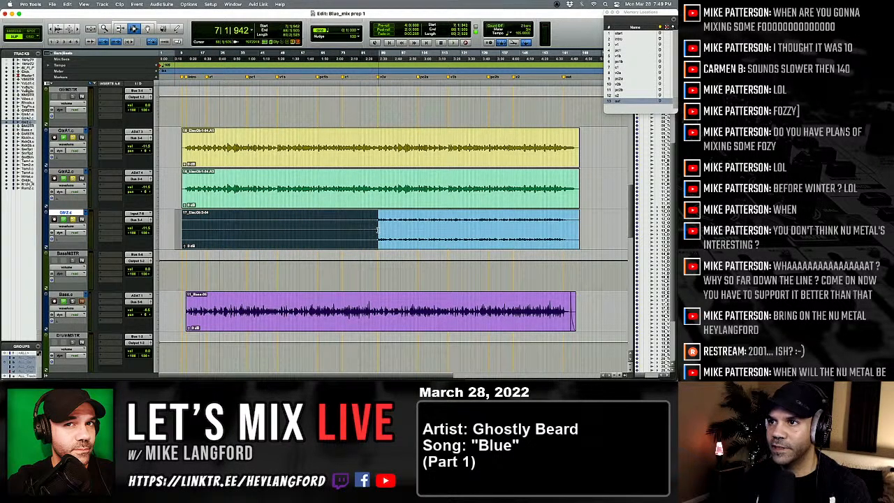
{"action": "key", "text": "Delete"}
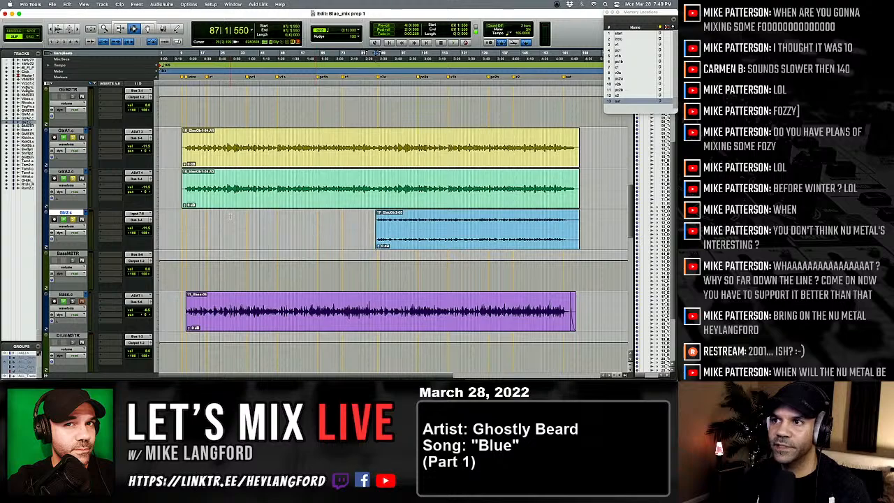
{"action": "key", "text": "space"}
Trim the Gtr2.c clip's start to just before its first note at the v2a marker, using enlarged waveforms.
{"action": "key", "text": "t"}
{"action": "key", "text": "t"}
{"action": "key", "text": "t"}
{"action": "key", "text": "t"}
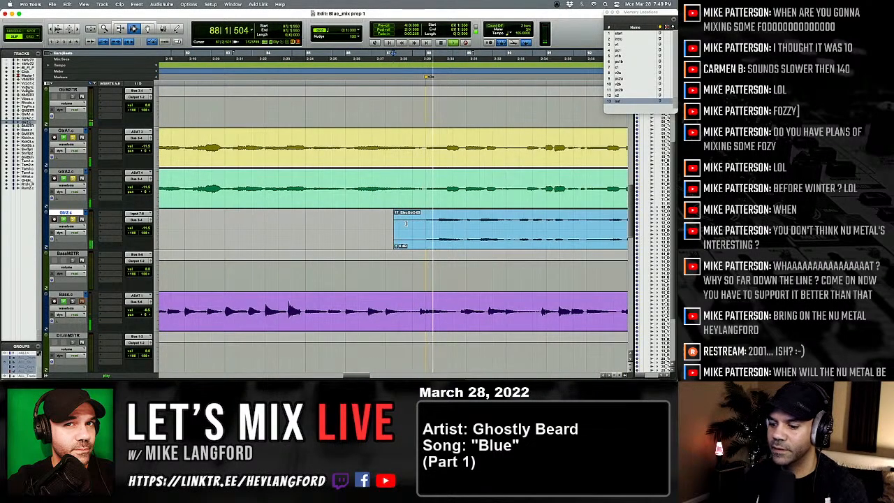
{"action": "key", "text": "super+alt+]"}
{"action": "key", "text": "super+alt+]"}
{"action": "key", "text": "super+alt+]"}
{"action": "key", "text": "super+alt+]"}
{"action": "key", "text": "super+alt+]"}
{"action": "left_click", "coordinate": [436, 225]}
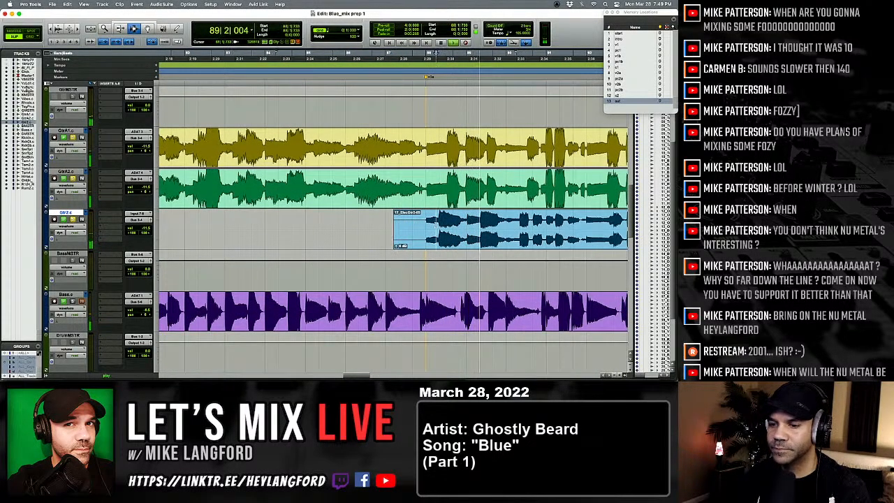
{"action": "key", "text": "t"}
{"action": "key", "text": "t"}
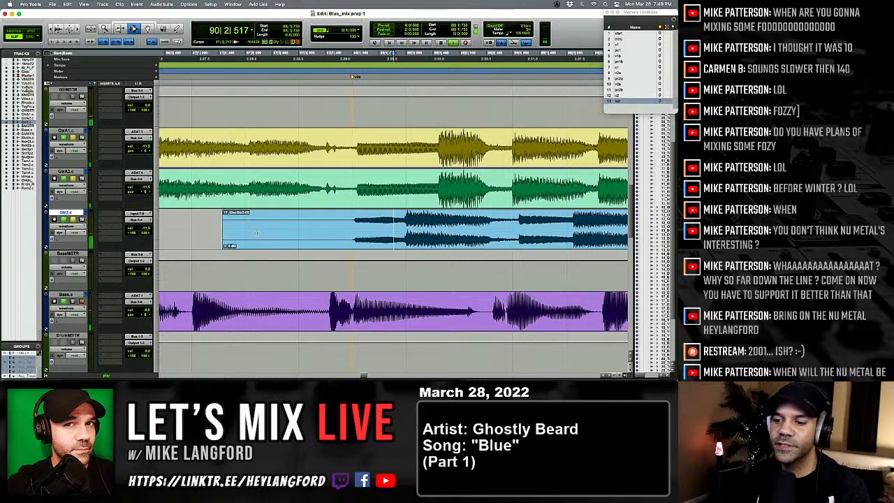
{"action": "left_click_drag", "start_coordinate": [205, 235], "coordinate": [345, 238]}
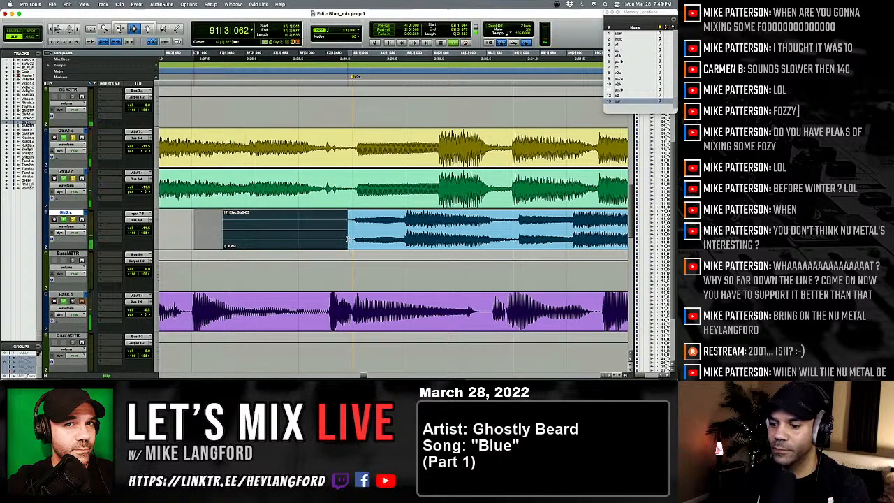
{"action": "key", "text": "Delete"}
{"action": "left_click", "coordinate": [351, 241]}
Delete the silent tail of the Gtr2.c clip, fade out its new end and save the session.
{"action": "key", "text": "r"}
{"action": "key", "text": "r"}
{"action": "key", "text": "r"}
{"action": "key", "text": "r"}
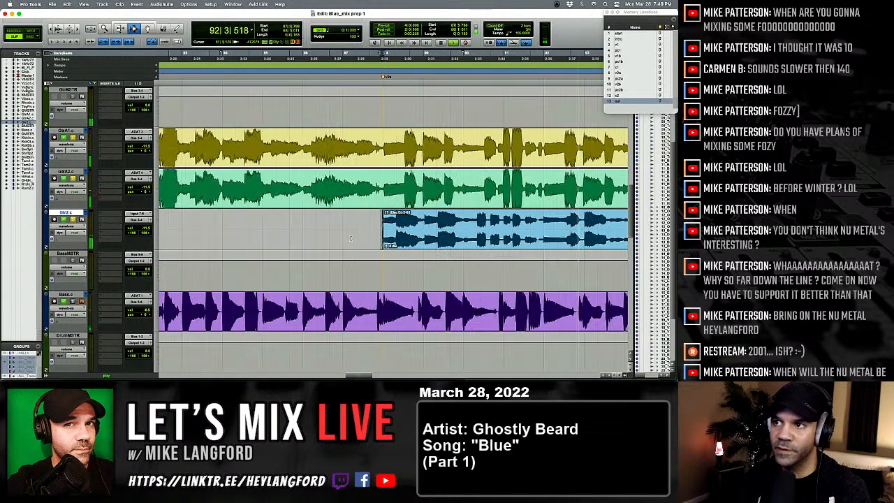
{"action": "scroll", "coordinate": [359, 239], "scroll_direction": "right", "scroll_amount": 10}
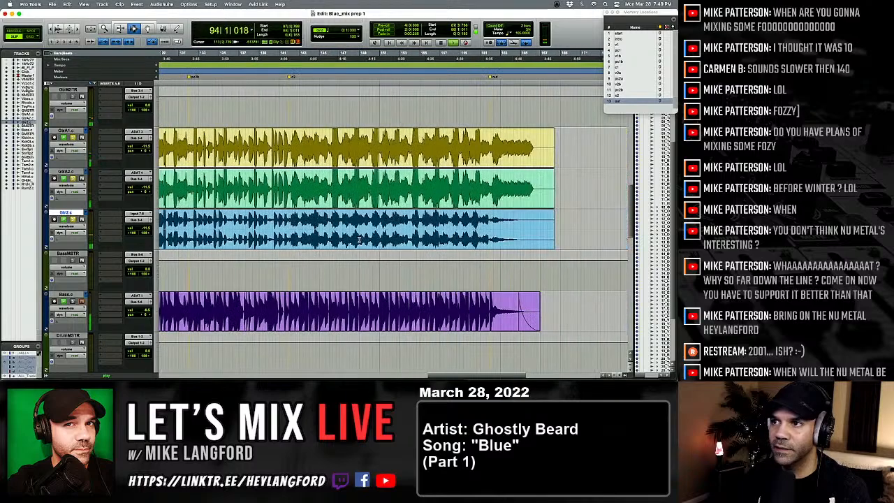
{"action": "key", "text": "alt+super+]"}
{"action": "key", "text": "alt+super+]"}
{"action": "key", "text": "alt+super+]"}
{"action": "key", "text": "alt+super+]"}
{"action": "key", "text": "alt+super+]"}
{"action": "key", "text": "alt+super+]"}
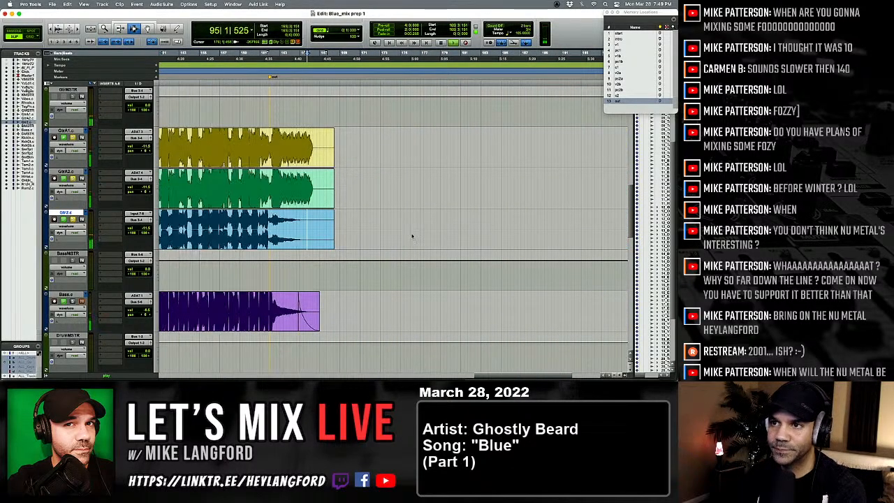
{"action": "left_click_drag", "start_coordinate": [366, 231], "coordinate": [294, 230]}
{"action": "key", "text": "Delete"}
{"action": "key", "text": "f"}
{"action": "key", "text": "alt+a"}
{"action": "key", "text": "super+s"}
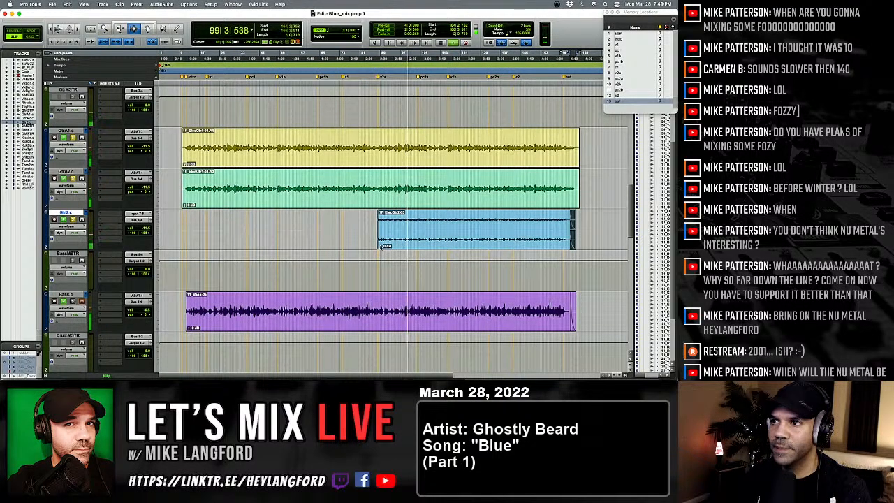
Raise the clip gain of the Gtr2.c clip and save the session.
{"action": "mouse_move", "coordinate": [380, 246]}
{"action": "left_mouse_down"}
{"action": "mouse_move", "coordinate": [380, 232]}
{"action": "mouse_move", "coordinate": [381, 243]}
{"action": "left_mouse_up"}
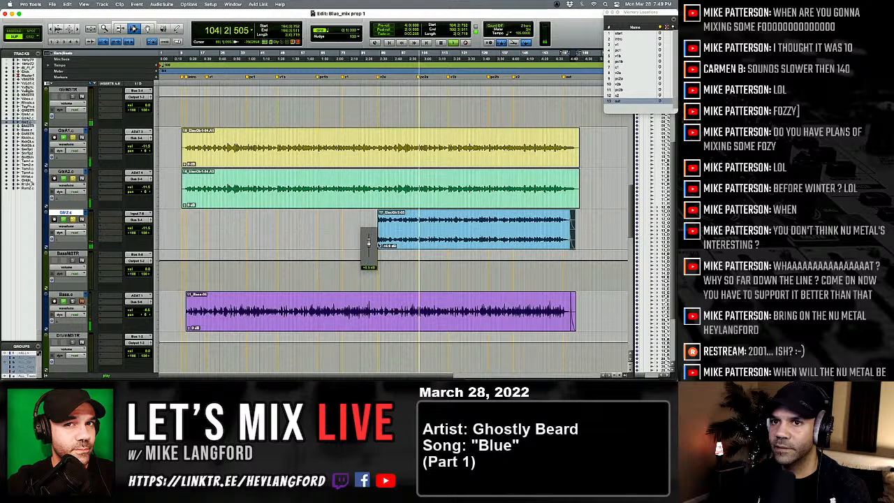
{"action": "left_click_drag", "start_coordinate": [379, 243], "coordinate": [379, 244]}
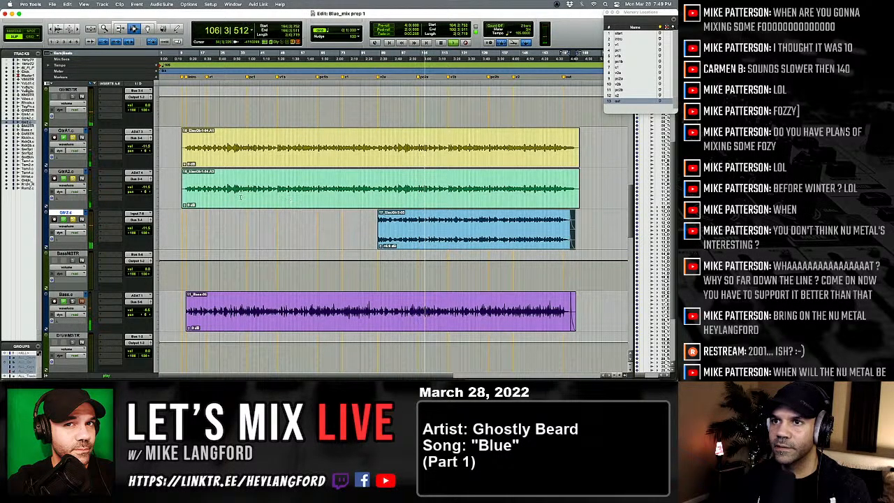
{"action": "key", "text": "super+s"}
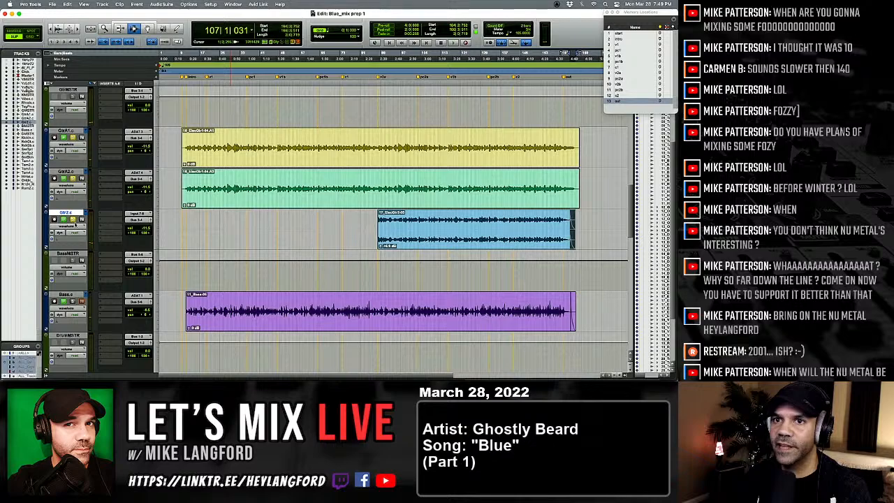
Stop playback and delete the silent opening of the GtrA1.c and GtrA2.c clips up to shortly before the intro marker.
{"action": "key", "text": "space"}
{"action": "left_click", "coordinate": [169, 174]}
{"action": "key", "text": "Tab"}
{"action": "key", "text": "t"}
{"action": "key", "text": "t"}
{"action": "key", "text": "t"}
{"action": "key", "text": "t"}
{"action": "key", "text": "t"}
{"action": "key", "text": "t"}
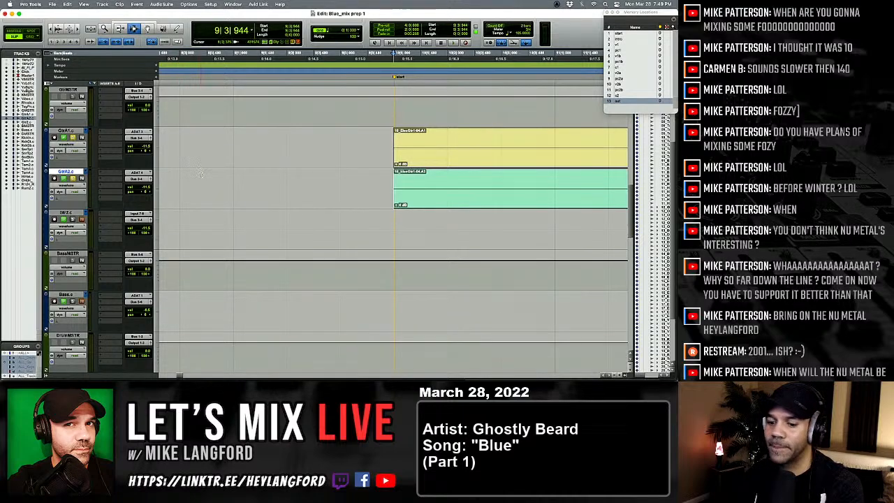
{"action": "key", "text": "r"}
{"action": "key", "text": "r"}
{"action": "scroll", "coordinate": [200, 175], "scroll_direction": "right", "scroll_amount": 2}
{"action": "left_click_drag", "start_coordinate": [279, 162], "coordinate": [391, 173]}
{"action": "key", "text": "Delete"}
Trim GtrA1.c and GtrA2.c to just before their first note at the intro marker and fade in their starts.
{"action": "key", "text": "Tab"}
{"action": "key", "text": "t"}
{"action": "key", "text": "t"}
{"action": "key", "text": "t"}
{"action": "key", "text": "t"}
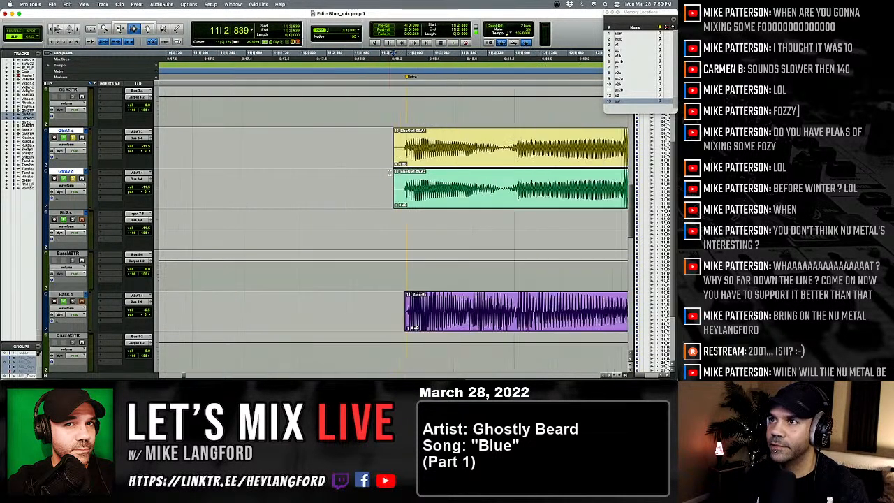
{"action": "key", "text": "space"}
{"action": "key", "text": "alt+shift+Tab"}
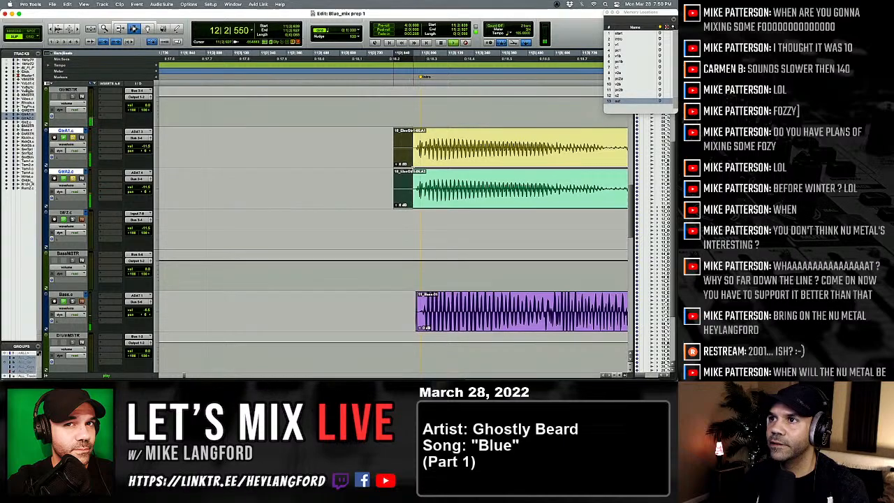
{"action": "key", "text": "Delete"}
{"action": "left_click_drag", "start_coordinate": [407, 162], "coordinate": [417, 184]}
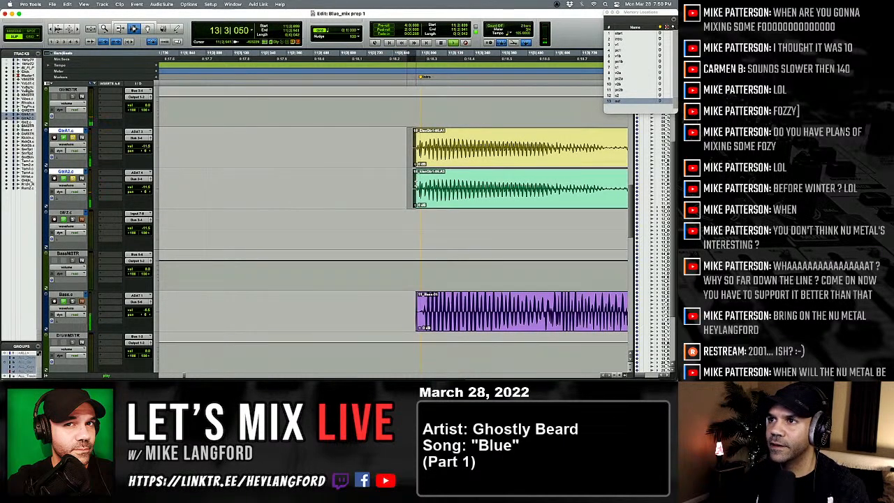
Pan GtrA1.c hard left and GtrA2.c hard right, and solo both guitar tracks.
{"action": "key", "text": "r"}
{"action": "key", "text": "r"}
{"action": "key", "text": "r"}
{"action": "key", "text": "r"}
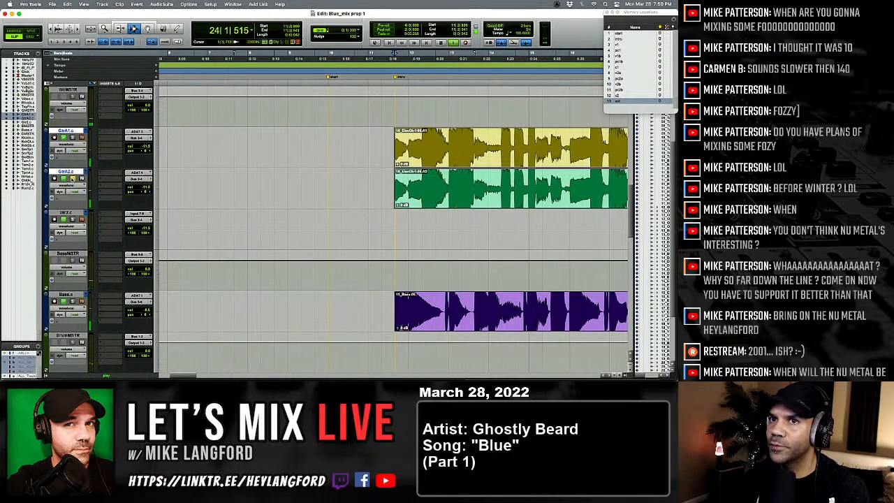
{"action": "left_click_drag", "start_coordinate": [149, 151], "coordinate": [139, 151]}
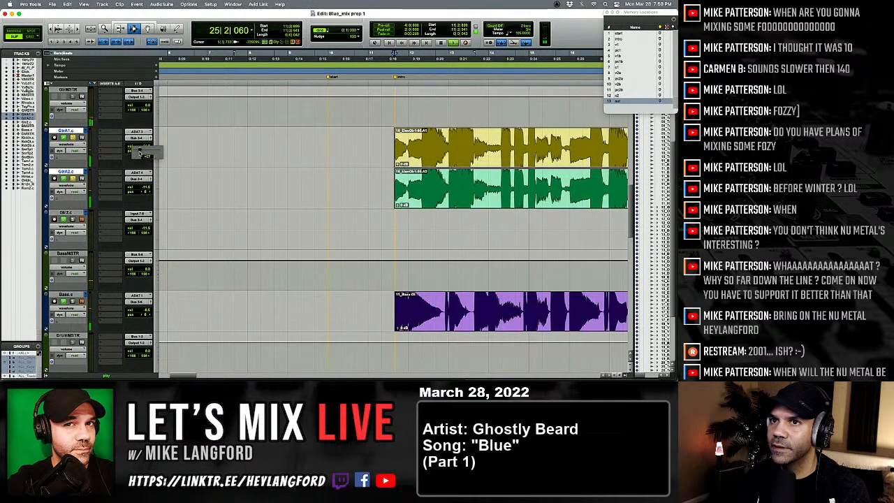
{"action": "left_click_drag", "start_coordinate": [147, 192], "coordinate": [241, 181]}
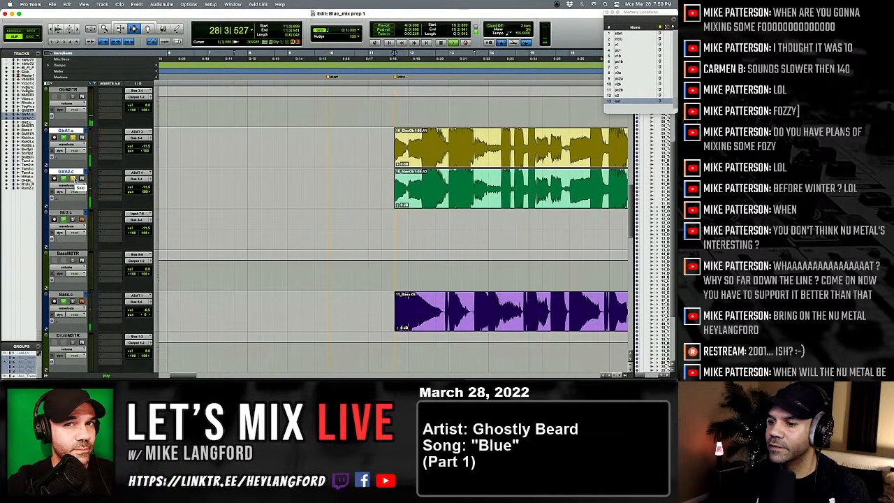
{"action": "key", "text": "r"}
{"action": "key", "text": "r"}
{"action": "key", "text": "r"}
{"action": "key", "text": "r"}
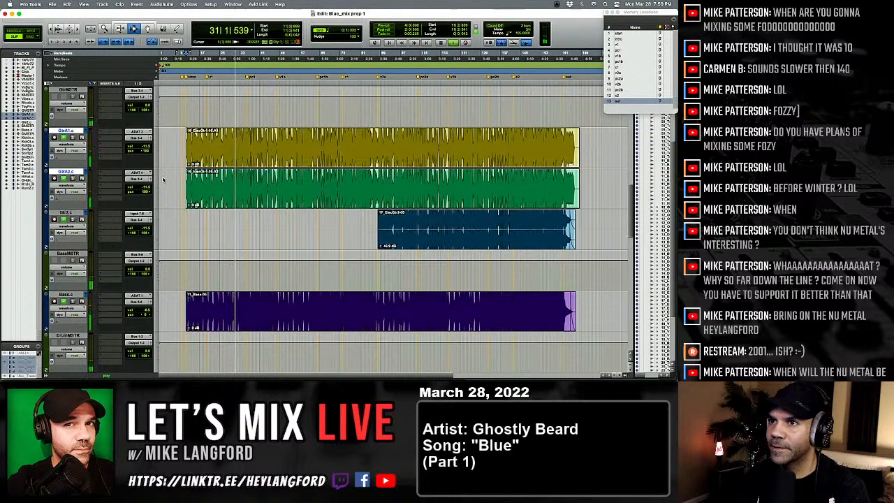
{"action": "left_click", "coordinate": [74, 139]}
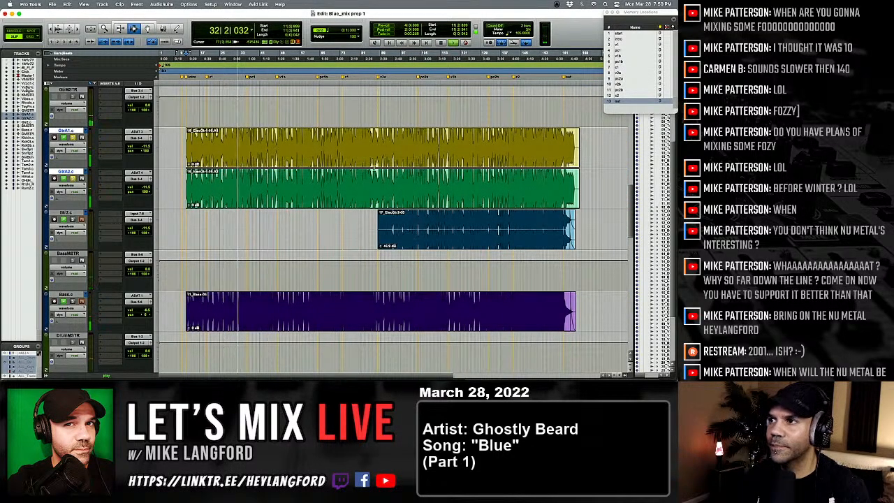
Stop playback, delete the silent tails of the GtrA1.c and GtrA2.c clips and fade out their ends.
{"action": "key", "text": "space"}
{"action": "left_click", "coordinate": [576, 150]}
{"action": "key", "text": "t"}
{"action": "key", "text": "t"}
{"action": "key", "text": "t"}
{"action": "key", "text": "t"}
{"action": "key", "text": "t"}
{"action": "left_click_drag", "start_coordinate": [512, 150], "coordinate": [424, 183]}
{"action": "left_click_drag", "start_coordinate": [579, 155], "coordinate": [365, 195]}
{"action": "key", "text": "BackSpace"}
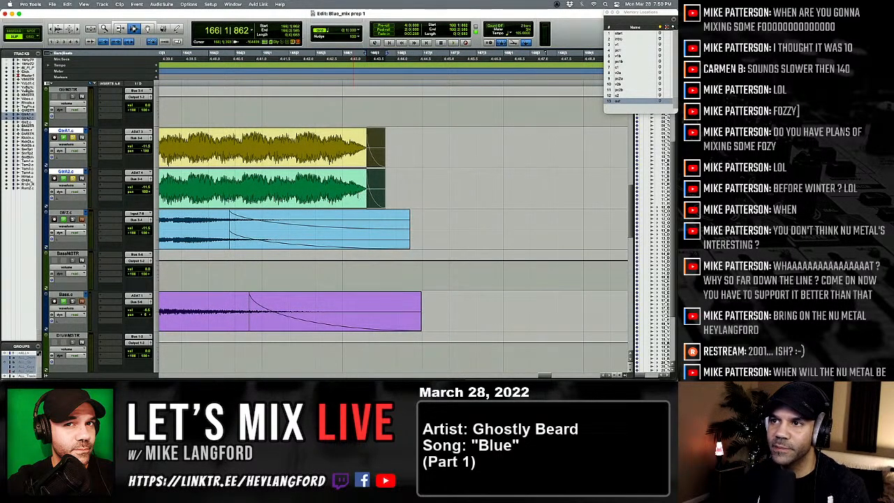
{"action": "key", "text": "alt+a"}
Delete the silent opening of the Vibes.c, Rhodes.c and ToyPiano.c clips up to shortly before the v1b marker, using enlarged waveforms.
{"action": "scroll", "coordinate": [222, 222], "scroll_direction": "up", "scroll_amount": 5}
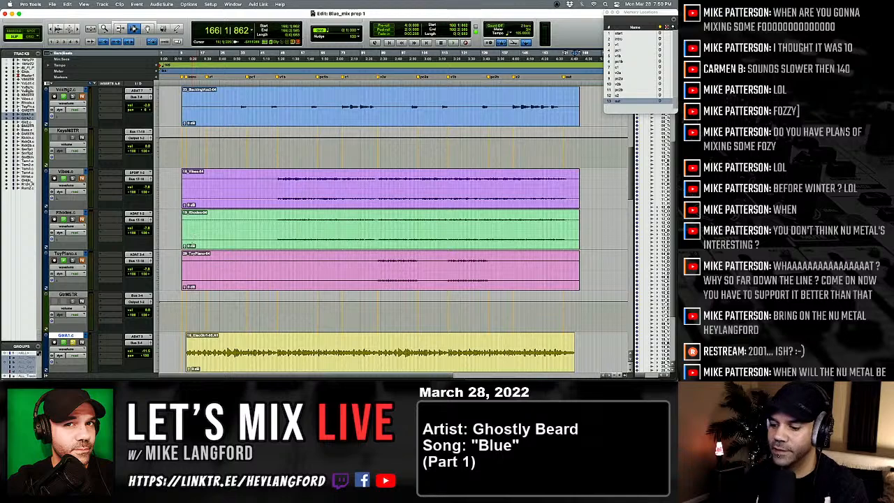
{"action": "key", "text": "super+alt+bracketright"}
{"action": "key", "text": "super+alt+bracketright"}
{"action": "key", "text": "super+alt+bracketright"}
{"action": "key", "text": "super+alt+bracketright"}
{"action": "key", "text": "super+alt+bracketright"}
{"action": "key", "text": "super+alt+bracketright"}
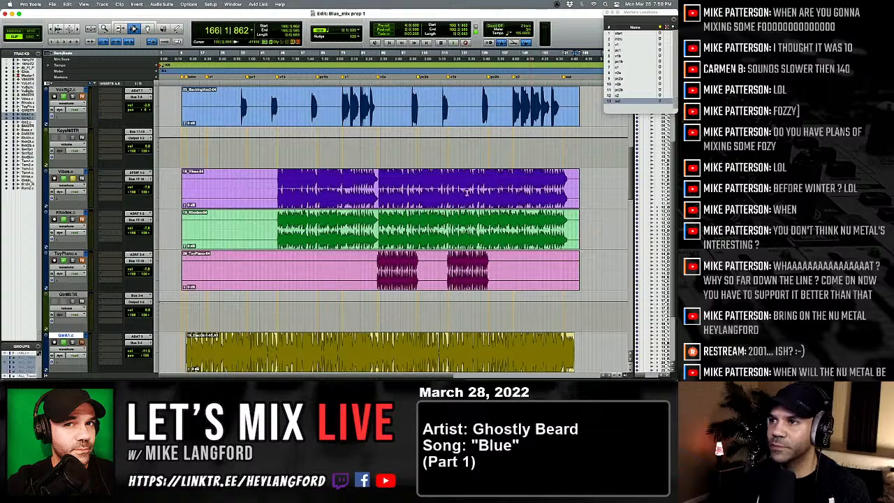
{"action": "left_click_drag", "start_coordinate": [173, 190], "coordinate": [279, 264]}
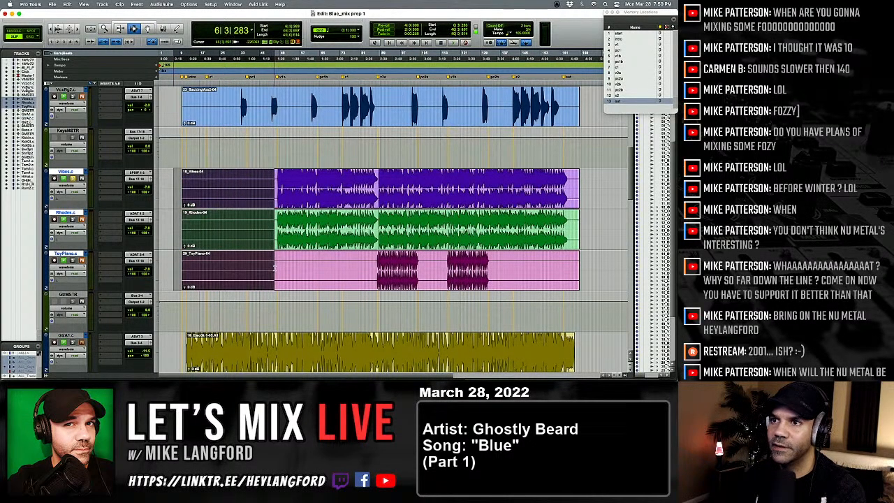
{"action": "key", "text": "Delete"}
Start playback and trim the starts of the three keys clips closer to the first Vibes.c and Rhodes.c notes.
{"action": "key", "text": "t"}
{"action": "key", "text": "t"}
{"action": "key", "text": "t"}
{"action": "key", "text": "t"}
{"action": "key", "text": "space"}
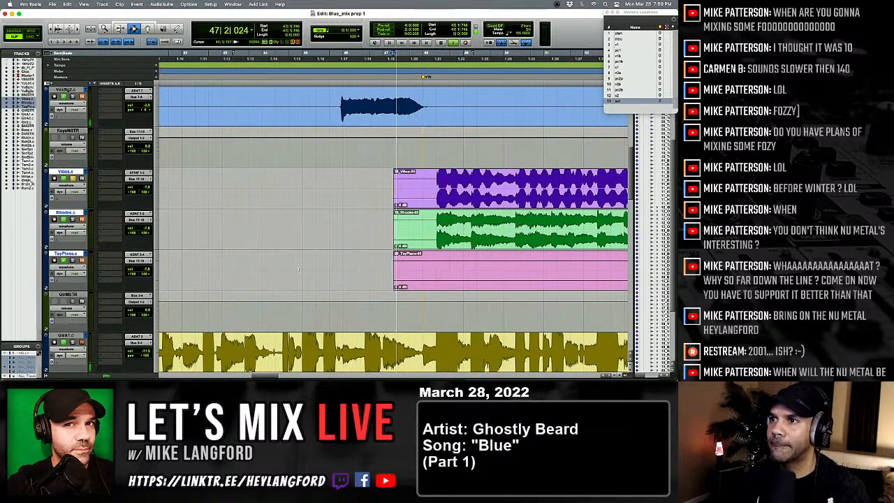
{"action": "scroll", "coordinate": [268, 245], "scroll_direction": "right", "scroll_amount": 4}
{"action": "left_click_drag", "start_coordinate": [193, 190], "coordinate": [249, 262]}
{"action": "key", "text": "Delete"}
Trim the remaining silence of the keys clips to just before the first note after the v1b marker and fade in their starts.
{"action": "left_click", "coordinate": [248, 240]}
{"action": "key", "text": "t"}
{"action": "key", "text": "t"}
{"action": "key", "text": "t"}
{"action": "key", "text": "t"}
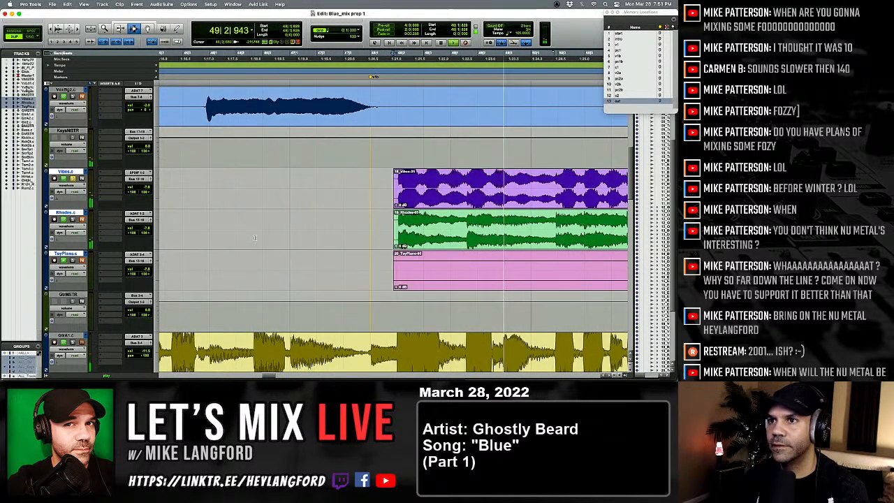
{"action": "left_click_drag", "start_coordinate": [343, 241], "coordinate": [424, 241]}
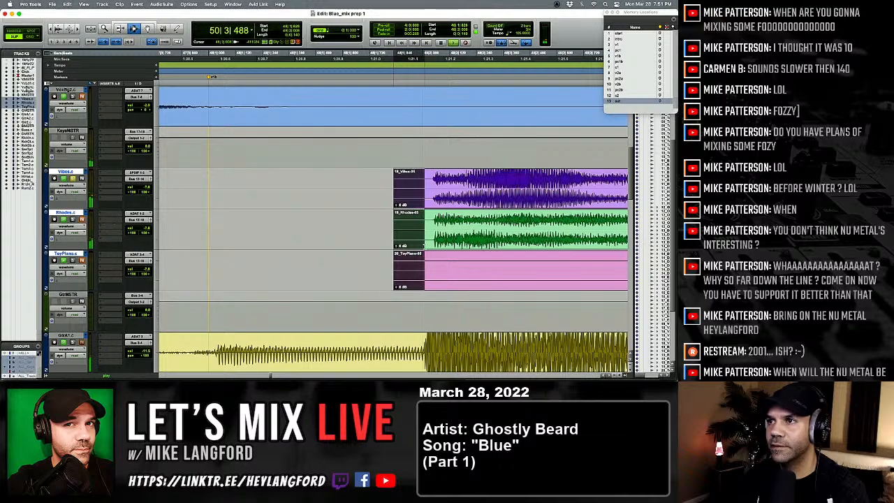
{"action": "key", "text": "Delete"}
{"action": "left_click_drag", "start_coordinate": [423, 205], "coordinate": [431, 206]}
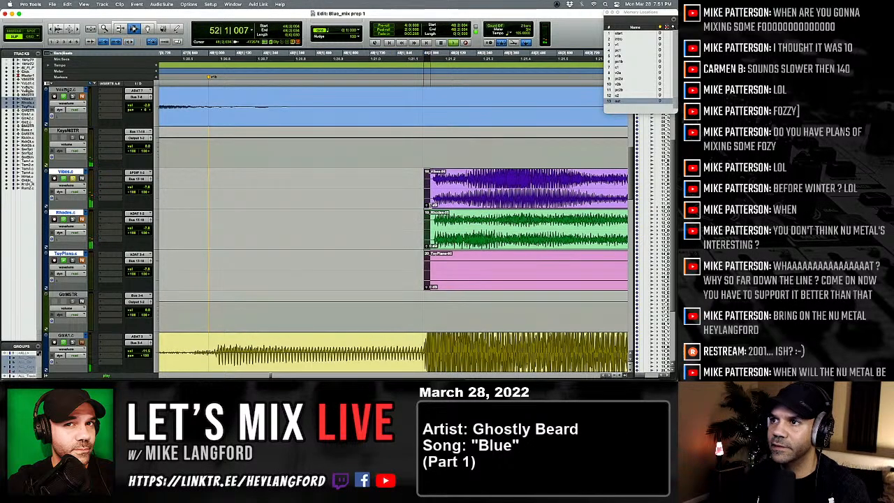
{"action": "key", "text": "f"}
Solo the Click track.
{"action": "key", "text": "r"}
{"action": "key", "text": "r"}
{"action": "key", "text": "r"}
{"action": "key", "text": "r"}
{"action": "key", "text": "r"}
{"action": "key", "text": "r"}
{"action": "key", "text": "r"}
{"action": "key", "text": "r"}
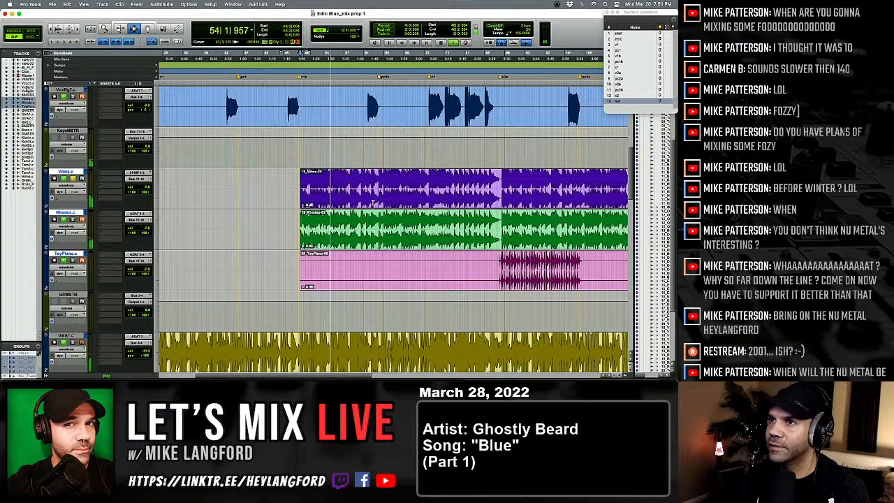
{"action": "scroll", "coordinate": [294, 186], "scroll_direction": "up", "scroll_amount": 6}
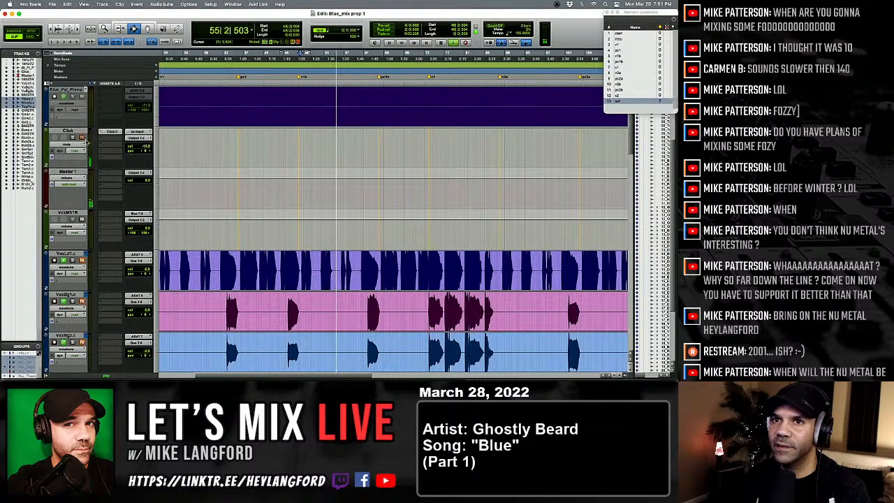
{"action": "left_click", "coordinate": [73, 138]}
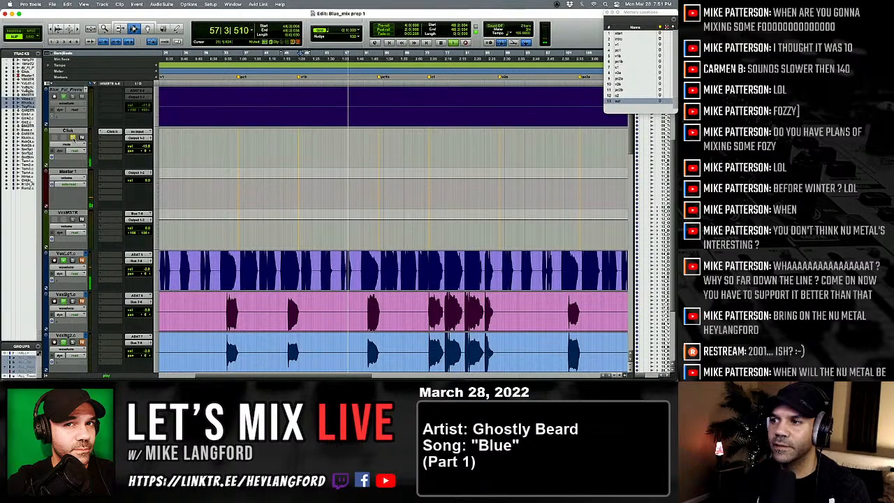
Delete the silent part of the ToyPiano.c clip before its first note at the v2a marker and fade in its new start.
{"action": "scroll", "coordinate": [316, 174], "scroll_direction": "down", "scroll_amount": 6}
{"action": "scroll", "coordinate": [316, 175], "scroll_direction": "down", "scroll_amount": 1}
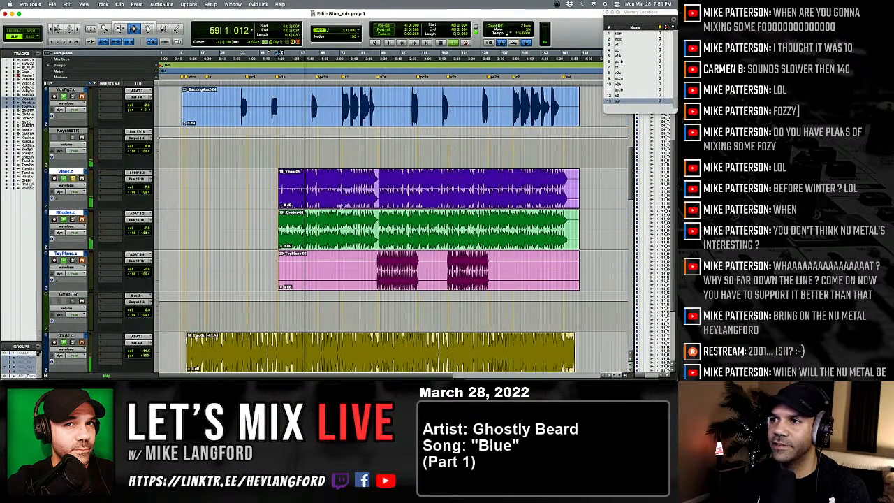
{"action": "scroll", "coordinate": [273, 269], "scroll_direction": "up", "scroll_amount": 2}
{"action": "left_click_drag", "start_coordinate": [270, 271], "coordinate": [341, 271]}
{"action": "scroll", "coordinate": [340, 271], "scroll_direction": "right", "scroll_amount": 5}
{"action": "scroll", "coordinate": [340, 271], "scroll_direction": "down", "scroll_amount": 1}
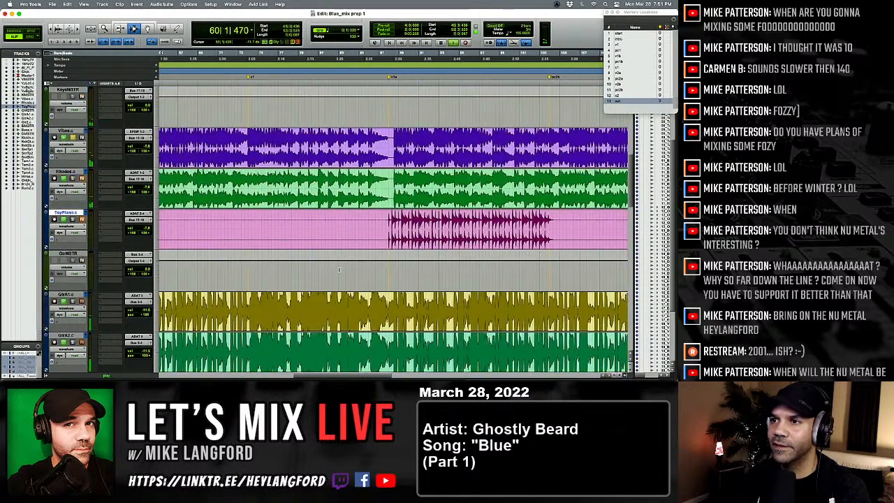
{"action": "left_click", "coordinate": [390, 227], "text": "shift"}
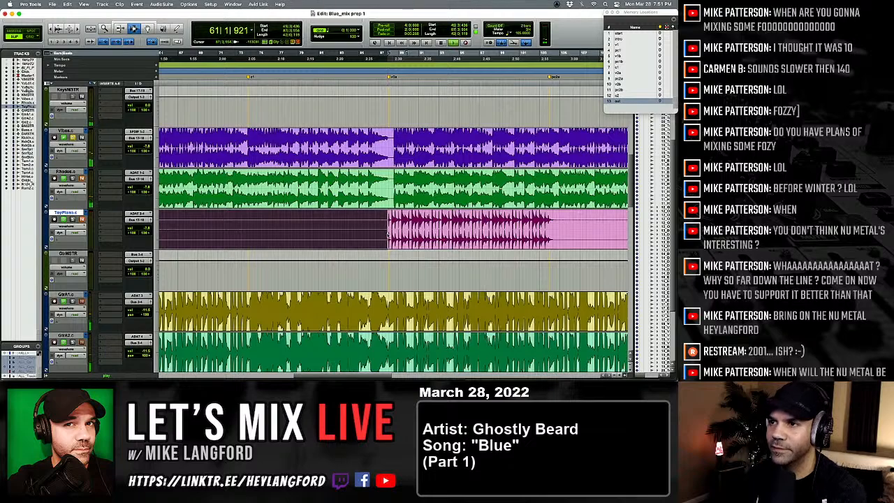
{"action": "left_click", "coordinate": [387, 236]}
{"action": "scroll", "coordinate": [388, 236], "scroll_direction": "up", "scroll_amount": 6}
{"action": "left_click_drag", "start_coordinate": [393, 237], "coordinate": [438, 243]}
{"action": "key", "text": "Delete"}
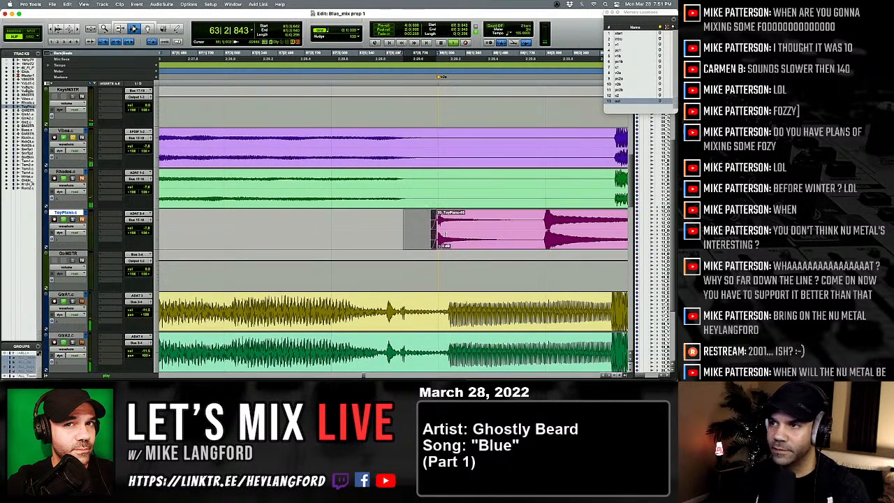
Delete the silent gap in the Vibes.c clip from just after the v2a marker to just before its next note.
{"action": "scroll", "coordinate": [444, 235], "scroll_direction": "down", "scroll_amount": 4}
{"action": "left_click", "coordinate": [445, 235]}
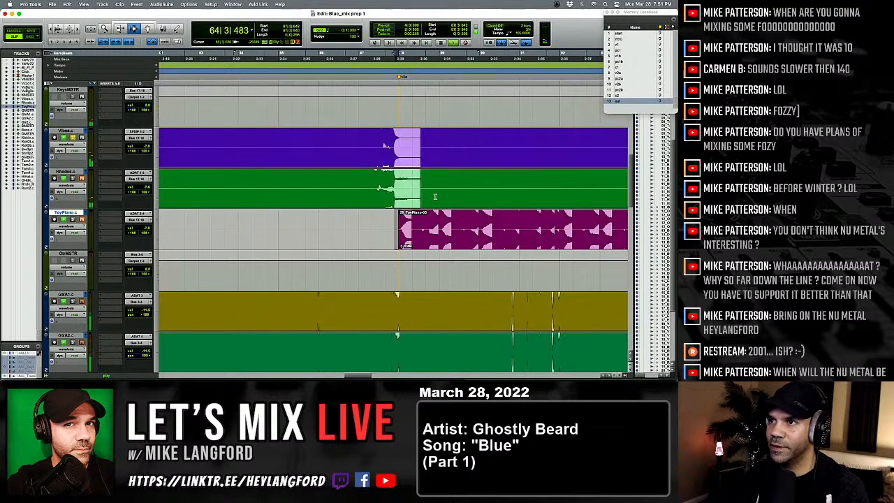
{"action": "left_click", "coordinate": [381, 150]}
{"action": "key", "text": "space"}
{"action": "key", "text": "space"}
{"action": "key", "text": "t"}
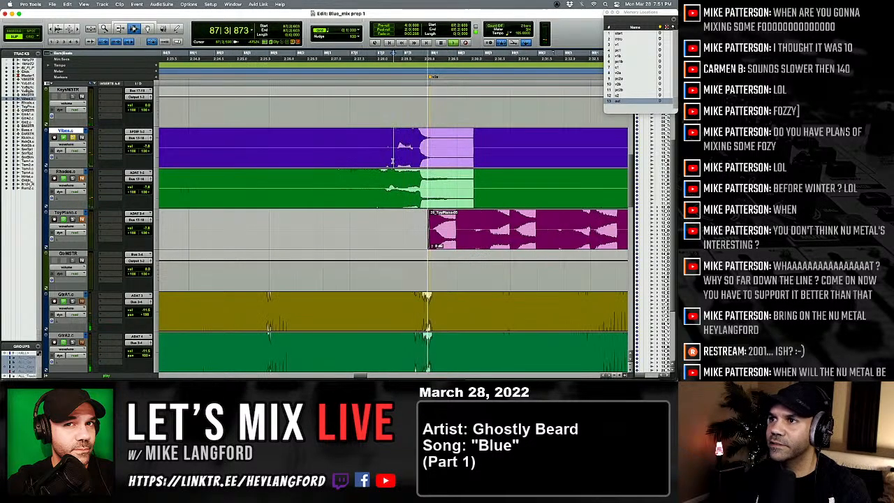
{"action": "scroll", "coordinate": [390, 160], "scroll_direction": "right", "scroll_amount": 2}
{"action": "left_click", "coordinate": [376, 158]}
{"action": "key", "text": "t"}
{"action": "key", "text": "t"}
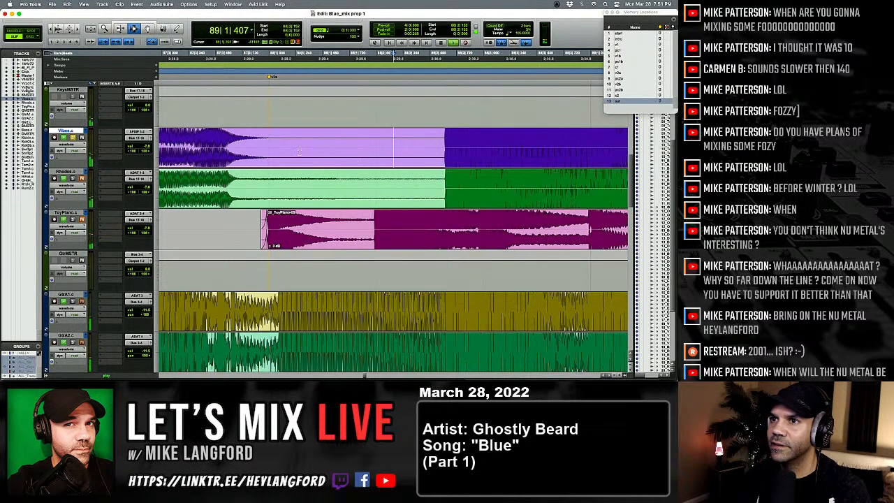
{"action": "key", "text": "space"}
{"action": "left_click_drag", "start_coordinate": [278, 156], "coordinate": [442, 163]}
{"action": "key", "text": "Delete"}
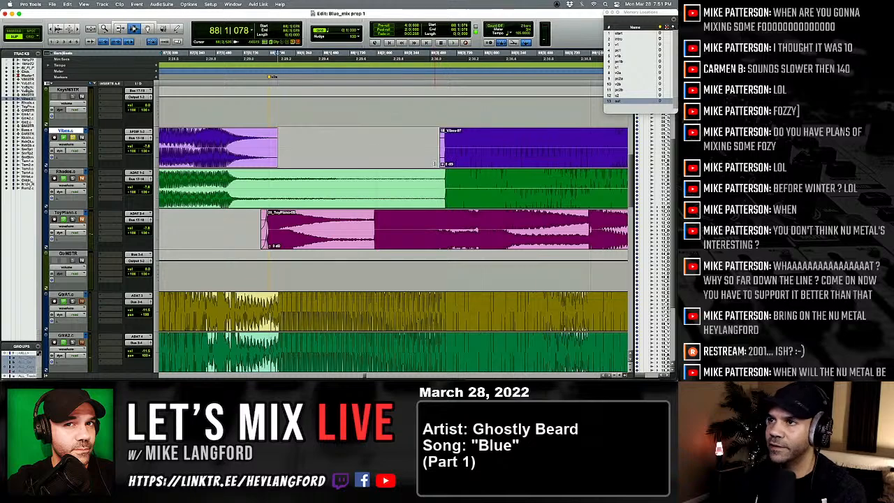
Fade out the end of the Vibes.c clip just after the v2a marker.
{"action": "left_click_drag", "start_coordinate": [245, 155], "coordinate": [321, 156]}
{"action": "key", "text": "f"}
Delete a stretch of silence in the ToyPiano.c clip after the pc2a marker and fade out the decaying note before it.
{"action": "key", "text": "r"}
{"action": "key", "text": "r"}
{"action": "key", "text": "r"}
{"action": "key", "text": "r"}
{"action": "scroll", "coordinate": [352, 172], "scroll_direction": "right", "scroll_amount": 3}
{"action": "key", "text": "r"}
{"action": "scroll", "coordinate": [352, 172], "scroll_direction": "right", "scroll_amount": 3}
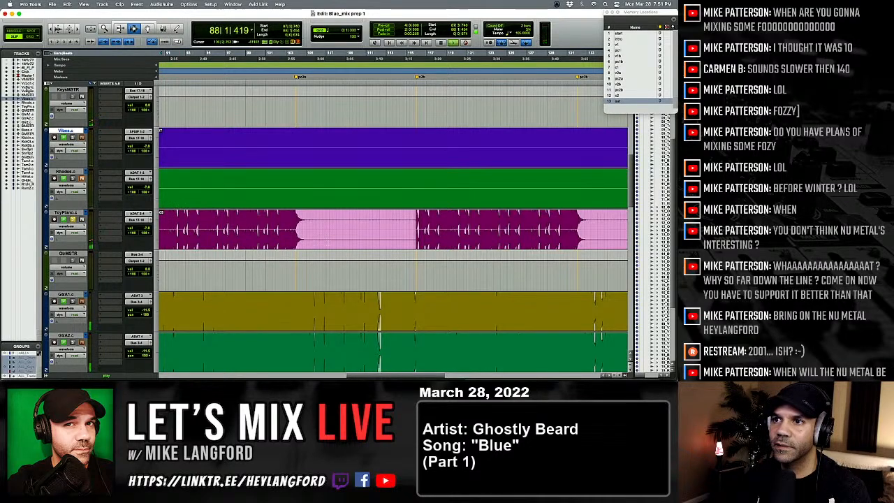
{"action": "left_click", "coordinate": [288, 236]}
{"action": "key", "text": "space"}
{"action": "key", "text": "space"}
{"action": "left_click", "coordinate": [316, 234]}
{"action": "key", "text": "t"}
{"action": "key", "text": "t"}
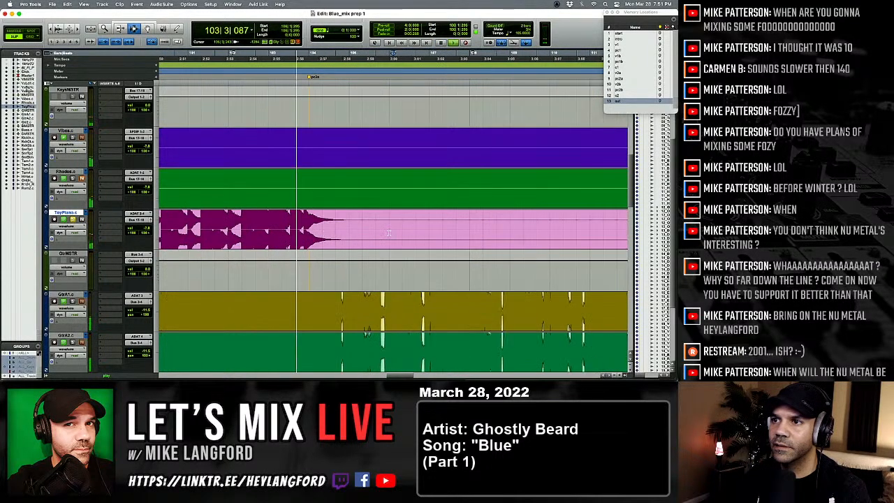
{"action": "left_click_drag", "start_coordinate": [362, 230], "coordinate": [430, 231]}
{"action": "key", "text": "BackSpace"}
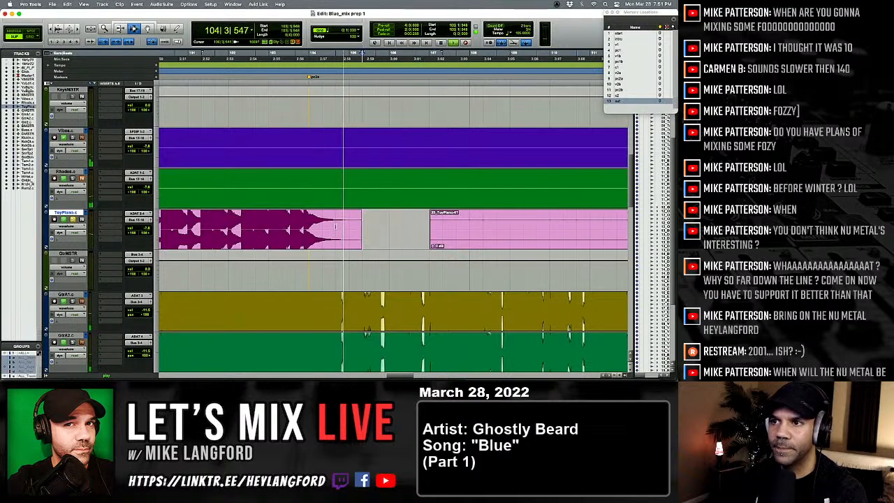
{"action": "left_click", "coordinate": [326, 228], "text": "shift"}
{"action": "key", "text": "f"}
Delete the silent start of the next ToyPiano.c clip up to just before the v2b marker.
{"action": "key", "text": "Tab"}
{"action": "key", "text": "Tab"}
{"action": "scroll", "coordinate": [440, 236], "scroll_direction": "right", "scroll_amount": 3}
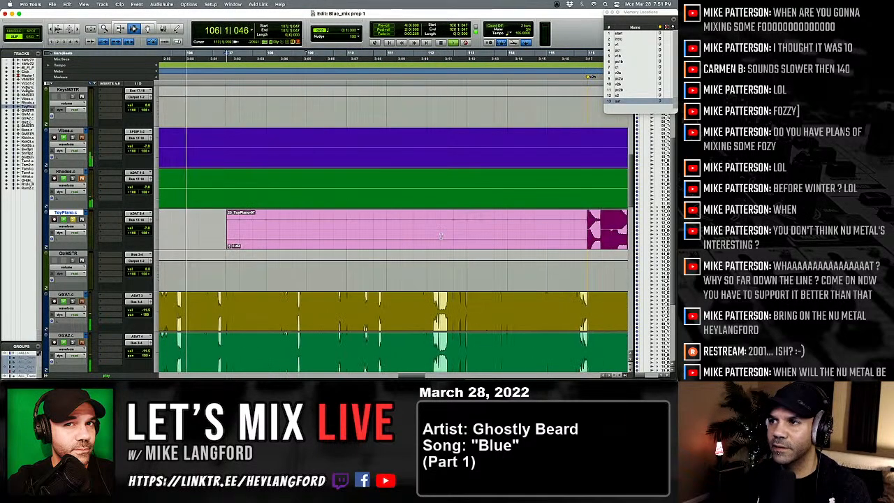
{"action": "scroll", "coordinate": [440, 236], "scroll_direction": "right", "scroll_amount": 3}
{"action": "left_click", "coordinate": [455, 238], "text": "shift"}
{"action": "left_click_drag", "start_coordinate": [455, 238], "coordinate": [483, 241]}
{"action": "key", "text": "BackSpace"}
{"action": "key", "text": "Tab"}
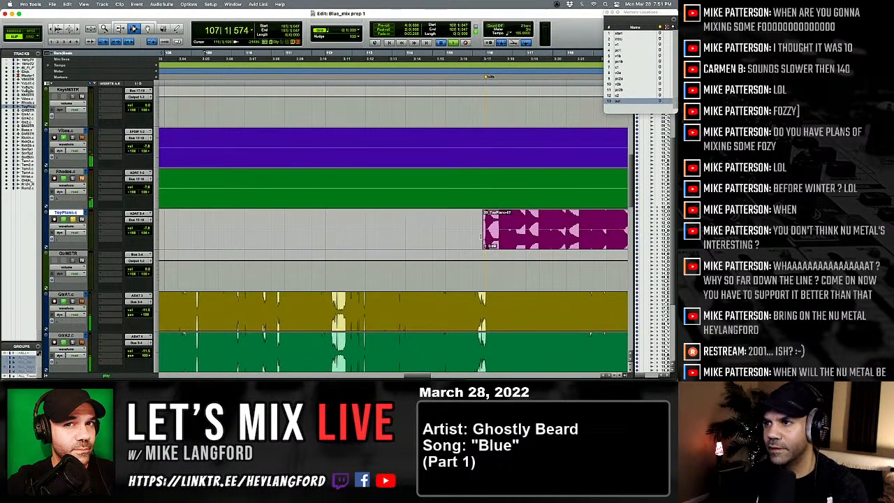
Trim the remaining silence of the ToyPiano.c clip to just before its first note at the v2b marker.
{"action": "key", "text": "space"}
{"action": "key", "text": "space"}
{"action": "key", "text": "t"}
{"action": "key", "text": "t"}
{"action": "left_click", "coordinate": [419, 238], "text": "shift"}
{"action": "left_click", "coordinate": [402, 240], "text": "shift"}
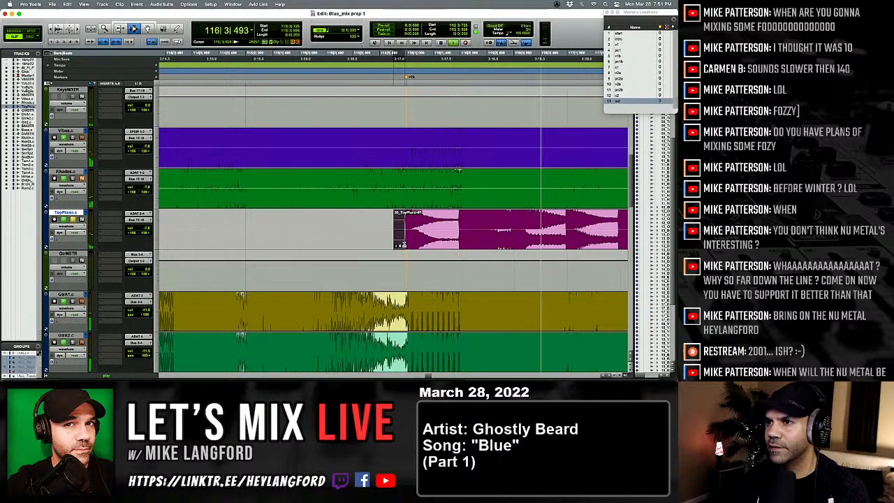
{"action": "key", "text": "BackSpace"}
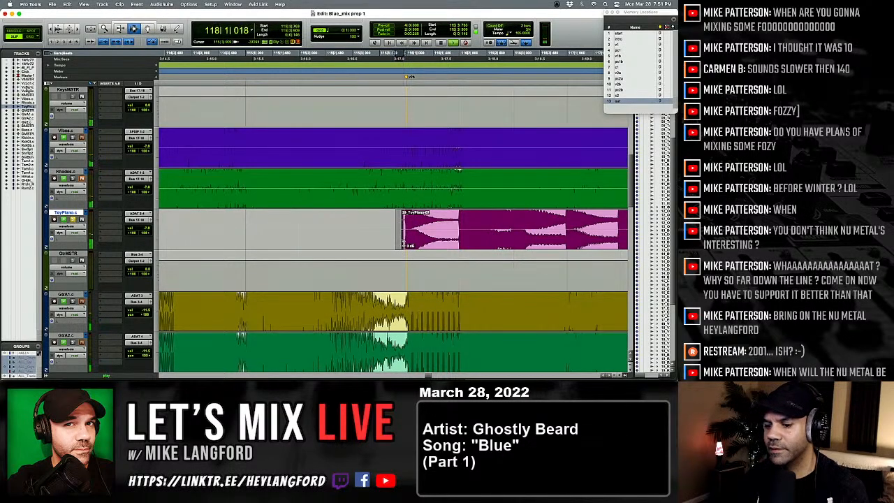
Delete the silent ToyPiano.c tail from shortly after the pc2b marker to the clip's end and fade out the last note.
{"action": "key", "text": "r"}
{"action": "key", "text": "r"}
{"action": "key", "text": "r"}
{"action": "key", "text": "r"}
{"action": "scroll", "coordinate": [404, 244], "scroll_direction": "right", "scroll_amount": 5}
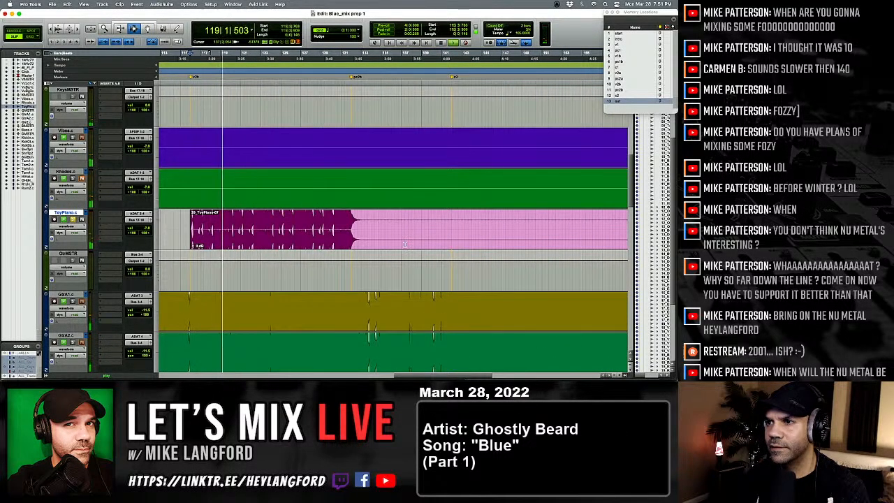
{"action": "key", "text": "r"}
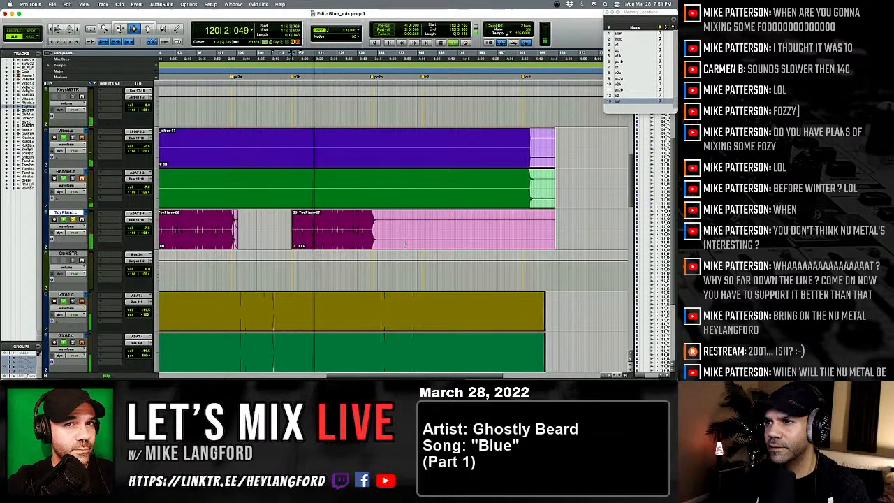
{"action": "left_click_drag", "start_coordinate": [571, 238], "coordinate": [376, 233]}
{"action": "key", "text": "t"}
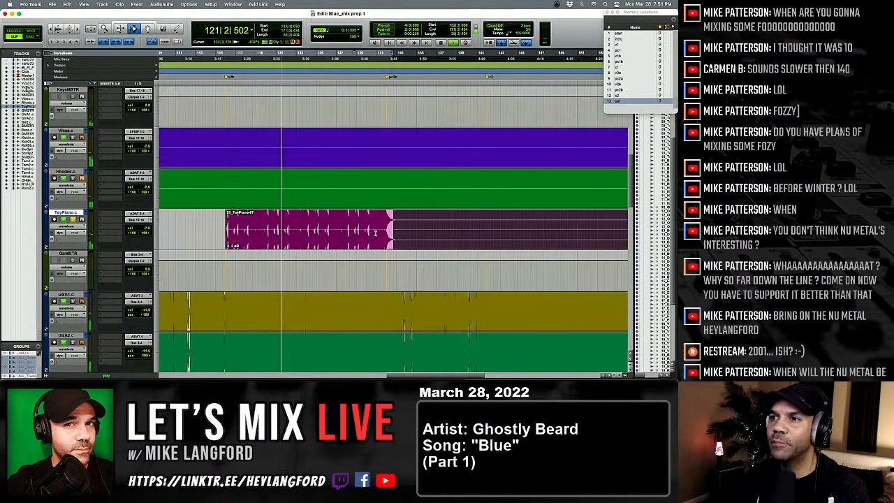
{"action": "key", "text": "t"}
{"action": "key", "text": "t"}
{"action": "key", "text": "t"}
{"action": "left_click", "coordinate": [460, 232], "text": "shift"}
{"action": "key", "text": "Delete"}
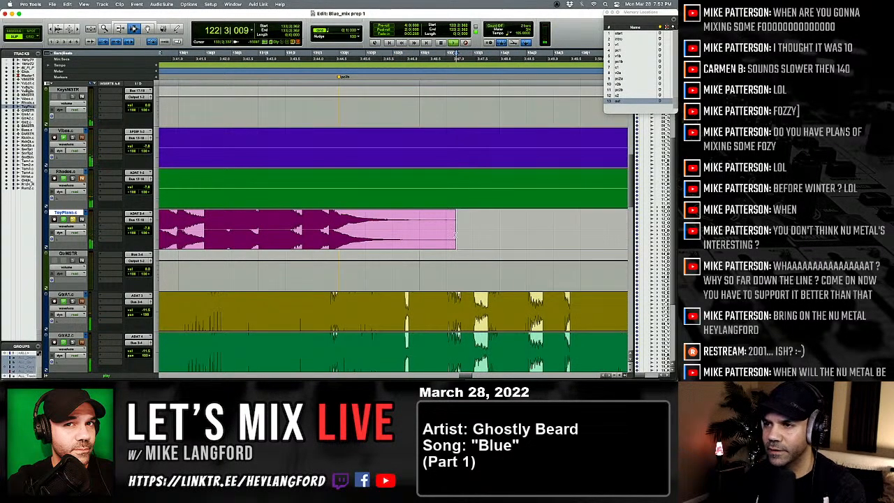
{"action": "left_click_drag", "start_coordinate": [457, 234], "coordinate": [376, 238]}
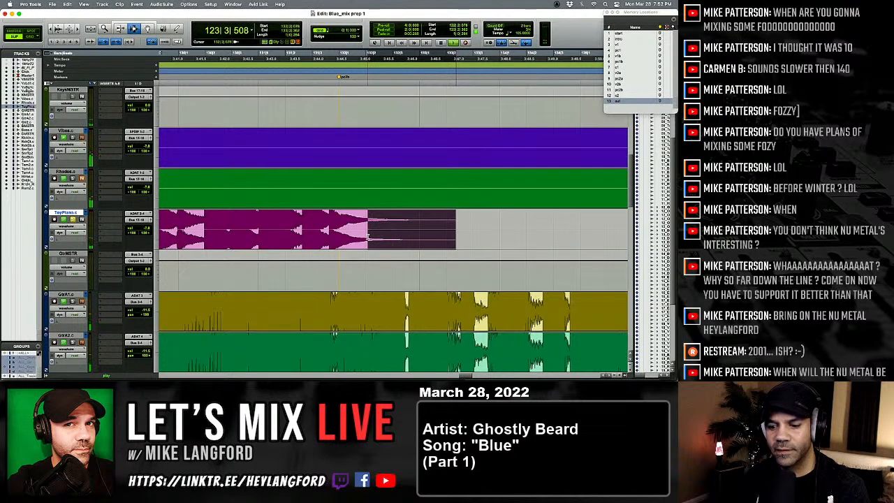
{"action": "key", "text": "f"}
Delete the silent tails of the Vibes.c and Rhodes.c clips after the out marker and fade out their ends.
{"action": "key", "text": "r"}
{"action": "key", "text": "r"}
{"action": "key", "text": "r"}
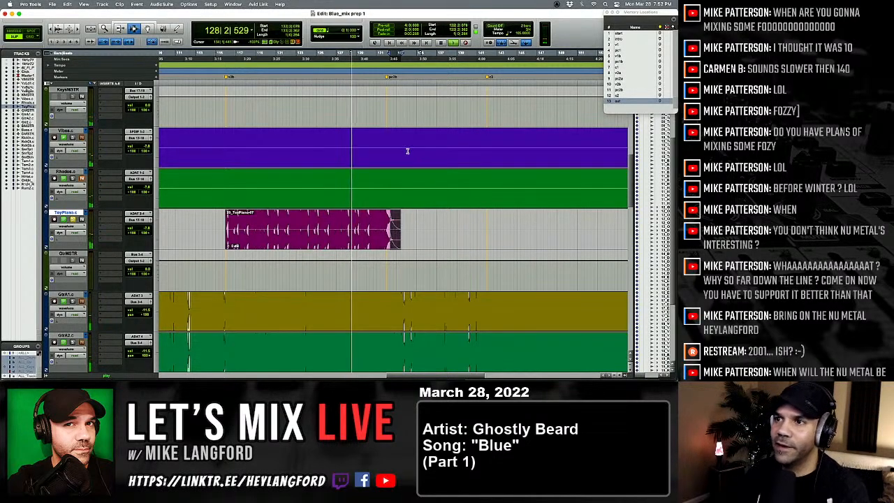
{"action": "scroll", "coordinate": [407, 151], "scroll_direction": "right", "scroll_amount": 5}
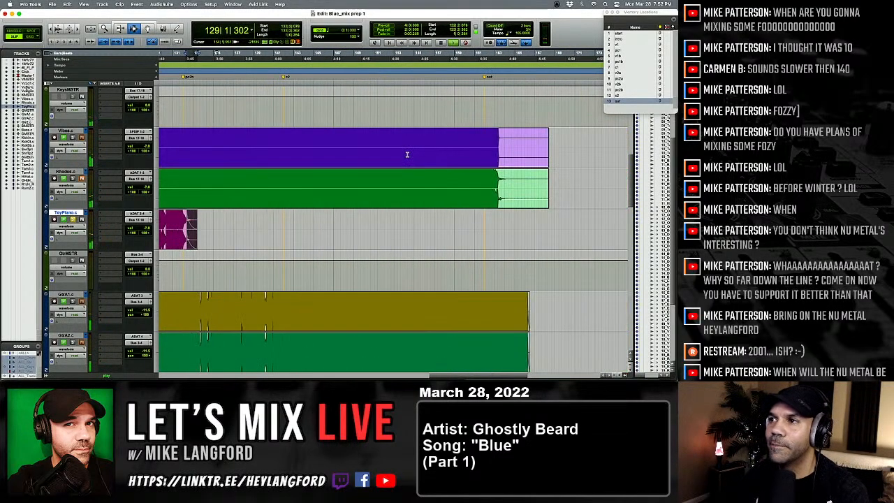
{"action": "left_click", "coordinate": [371, 187]}
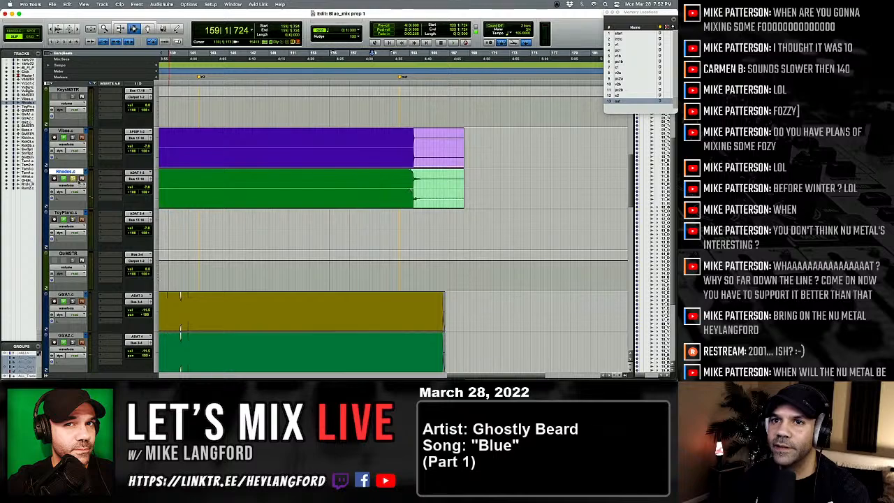
{"action": "key", "text": "space"}
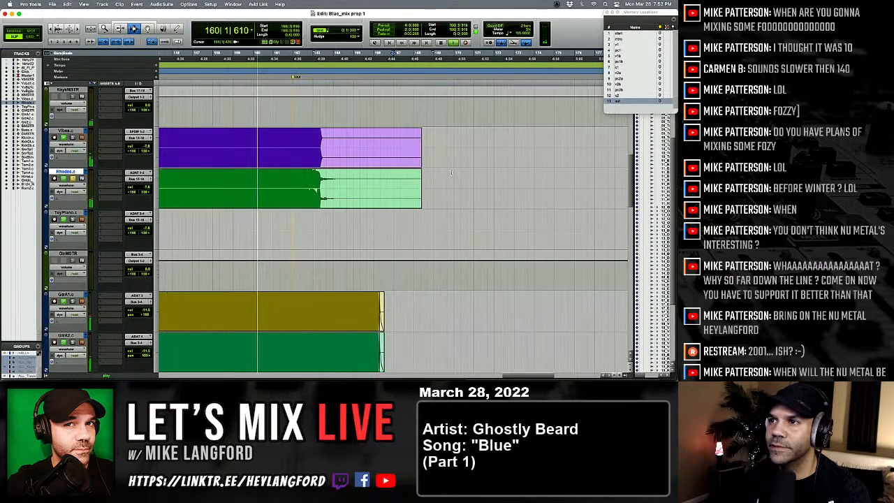
{"action": "key", "text": "t"}
{"action": "left_click_drag", "start_coordinate": [504, 176], "coordinate": [247, 157]}
{"action": "key", "text": "BackSpace"}
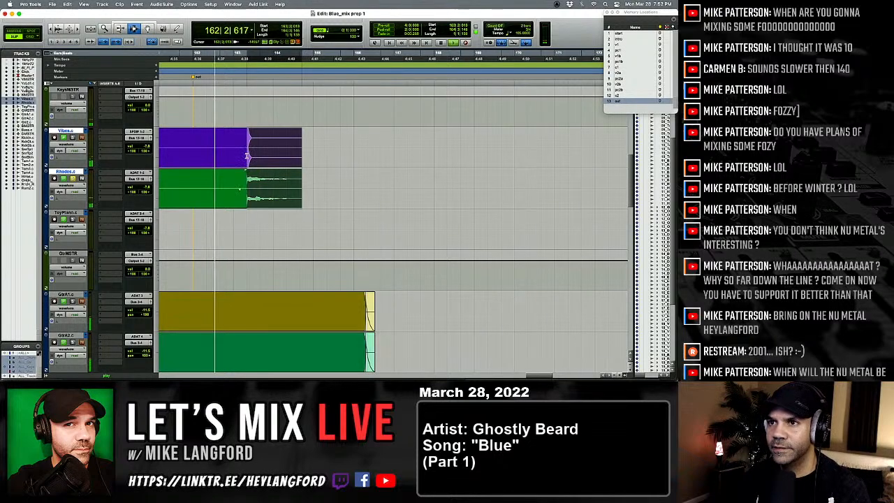
Bring the vocal tracks into view over the whole song and enlarge the waveform height four steps.
{"action": "key", "text": "r"}
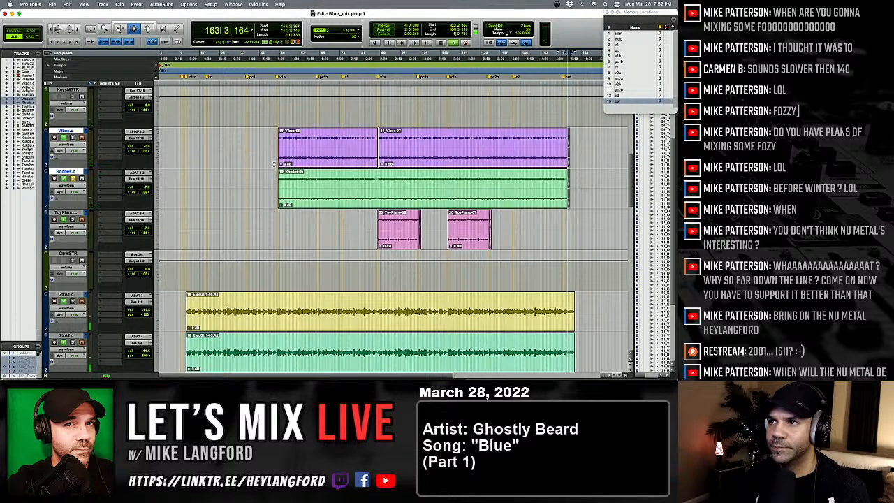
{"action": "scroll", "coordinate": [275, 163], "scroll_direction": "up", "scroll_amount": 5}
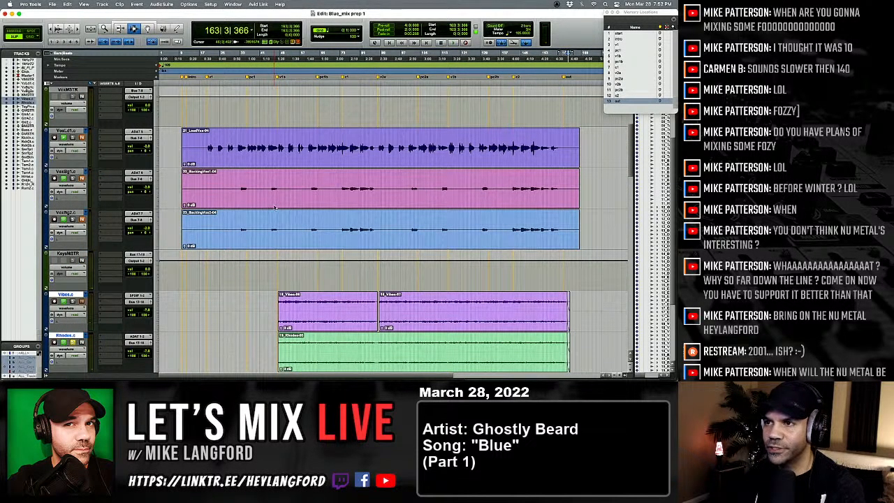
{"action": "key", "text": "alt+super+bracketright"}
{"action": "key", "text": "alt+super+bracketright"}
{"action": "key", "text": "alt+super+bracketright"}
{"action": "key", "text": "alt+super+bracketright"}
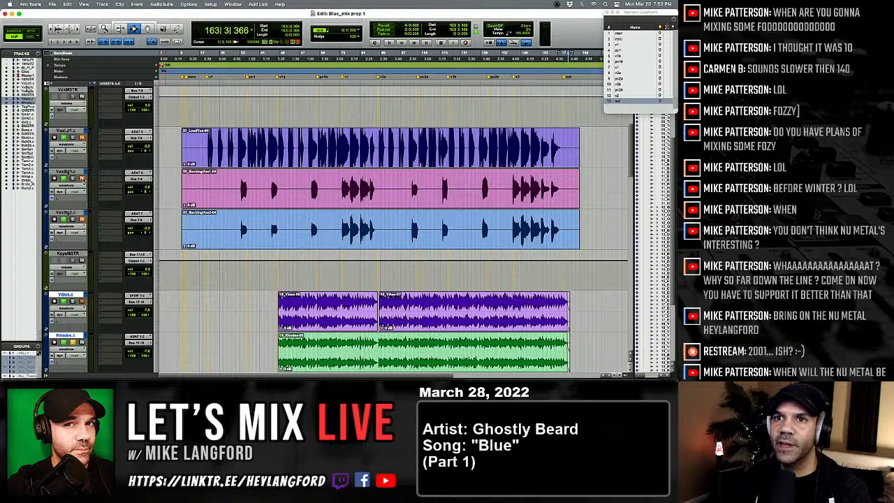
Strip the silence from the full VoxBg1.c and VoxBg2.c clips, using a clip start pad of about one second and a longer end pad.
{"action": "left_click_drag", "start_coordinate": [230, 198], "coordinate": [288, 227]}
{"action": "key", "text": "super+a"}
{"action": "left_click", "coordinate": [259, 210]}
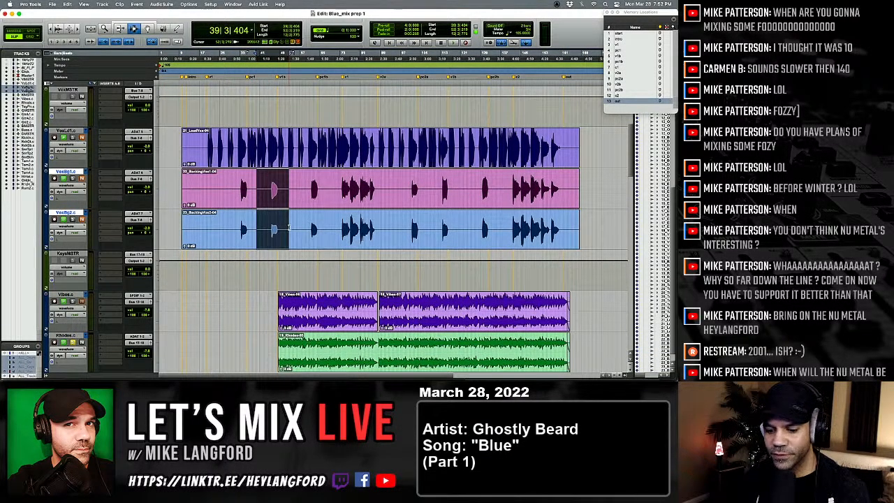
{"action": "key", "text": "super+a"}
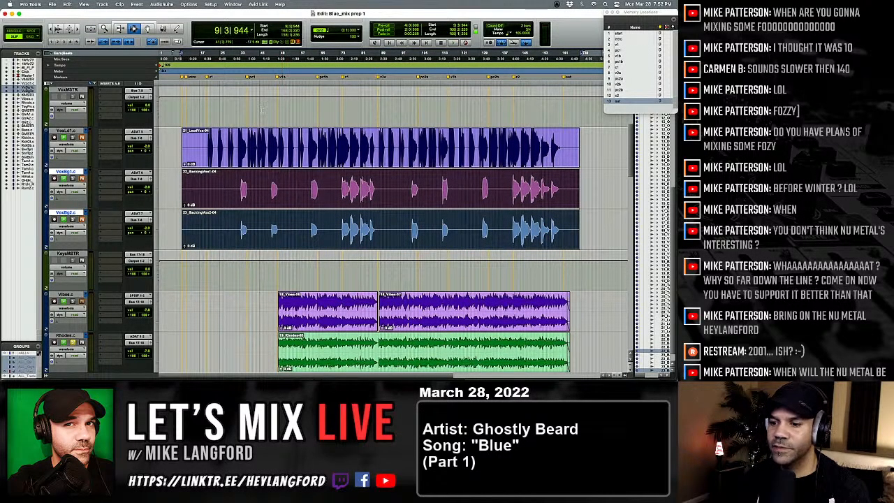
{"action": "left_click", "coordinate": [189, 4]}
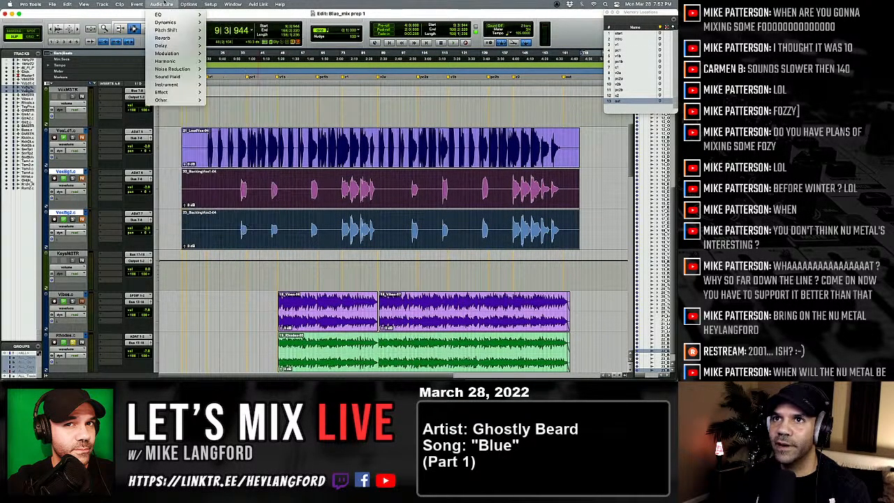
{"action": "mouse_move", "coordinate": [70, 4]}
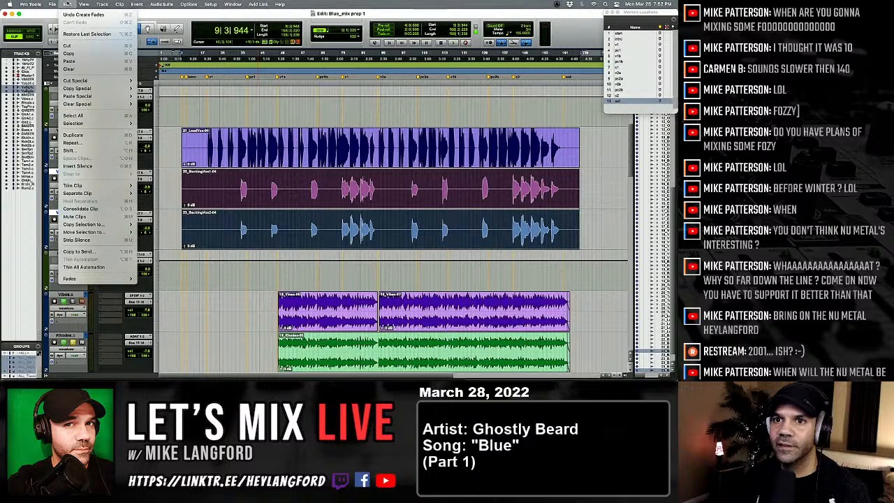
{"action": "left_click", "coordinate": [103, 242]}
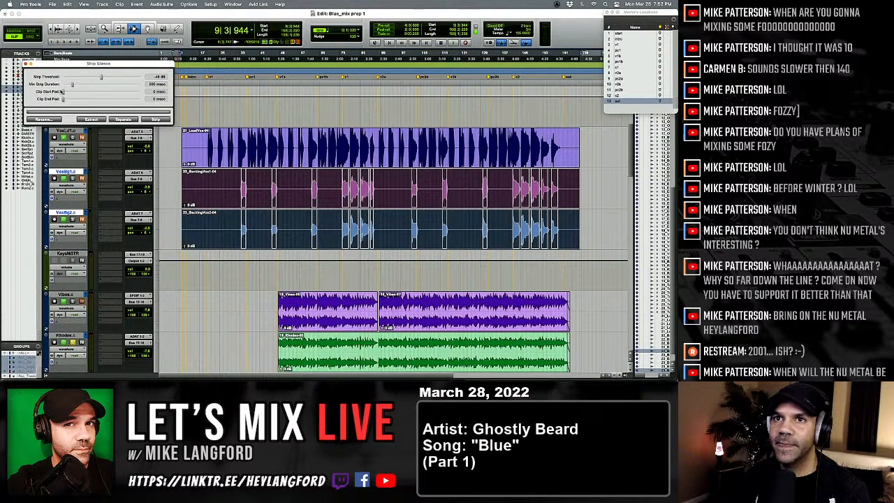
{"action": "left_click_drag", "start_coordinate": [67, 94], "coordinate": [84, 101]}
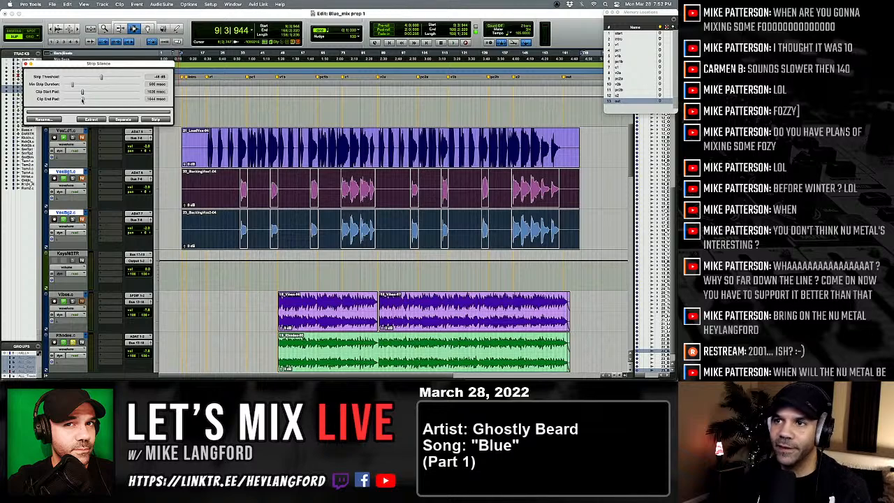
{"action": "left_click_drag", "start_coordinate": [81, 100], "coordinate": [95, 100]}
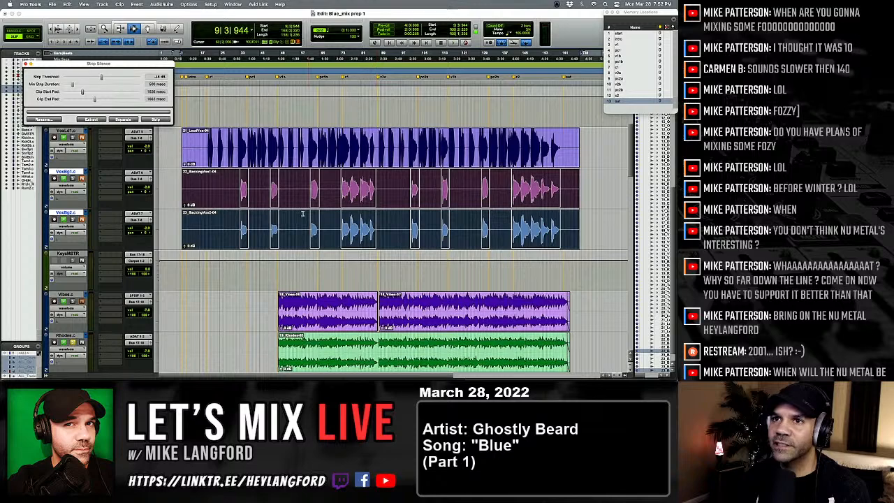
{"action": "left_click", "coordinate": [155, 120]}
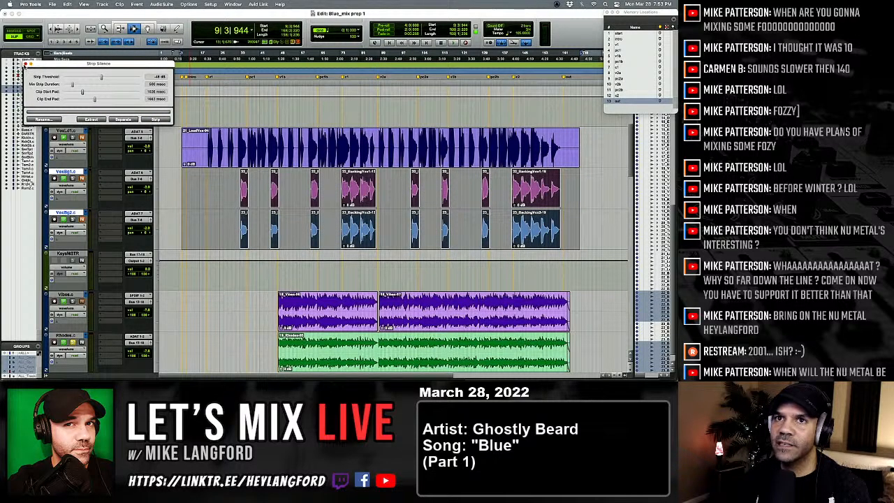
{"action": "left_click", "coordinate": [26, 65]}
Delete the silence before the first backing vocal phrase, ahead of the pc1 marker, on VoxBg1.c and VoxBg2.c.
{"action": "left_click", "coordinate": [228, 220]}
{"action": "key", "text": "Tab"}
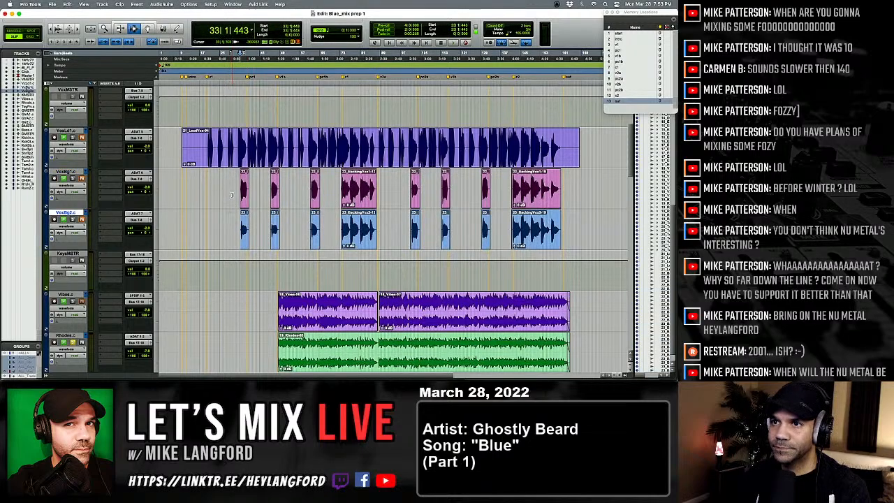
{"action": "key", "text": "t"}
{"action": "key", "text": "t"}
{"action": "key", "text": "t"}
{"action": "key", "text": "t"}
{"action": "key", "text": "t"}
{"action": "key", "text": "t"}
{"action": "scroll", "coordinate": [385, 213], "scroll_direction": "right", "scroll_amount": 4}
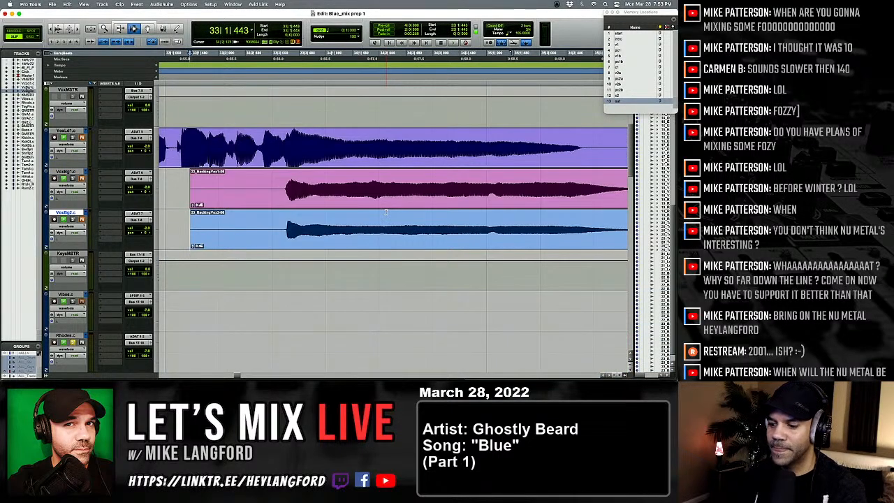
{"action": "key", "text": "super+alt+bracketright"}
{"action": "key", "text": "super+alt+bracketright"}
{"action": "key", "text": "super+alt+bracketright"}
{"action": "key", "text": "super+alt+bracketright"}
{"action": "key", "text": "super+alt+bracketright"}
{"action": "scroll", "coordinate": [343, 210], "scroll_direction": "left", "scroll_amount": 2}
{"action": "left_click_drag", "start_coordinate": [204, 192], "coordinate": [329, 242]}
{"action": "key", "text": "Delete"}
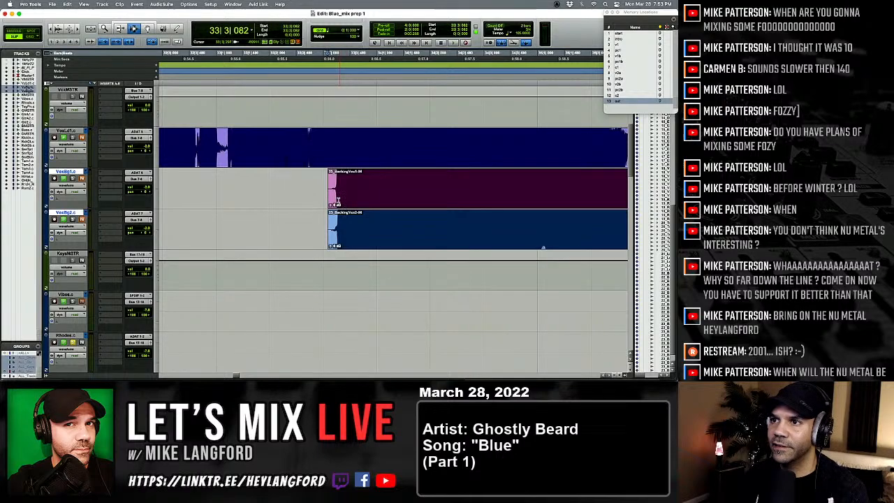
Trim the silent tails of the first VoxBg1.c and VoxBg2.c clips to shortly after the pc1 marker.
{"action": "left_click", "coordinate": [337, 201]}
{"action": "key", "text": "r"}
{"action": "key", "text": "r"}
{"action": "scroll", "coordinate": [337, 205], "scroll_direction": "right", "scroll_amount": 3}
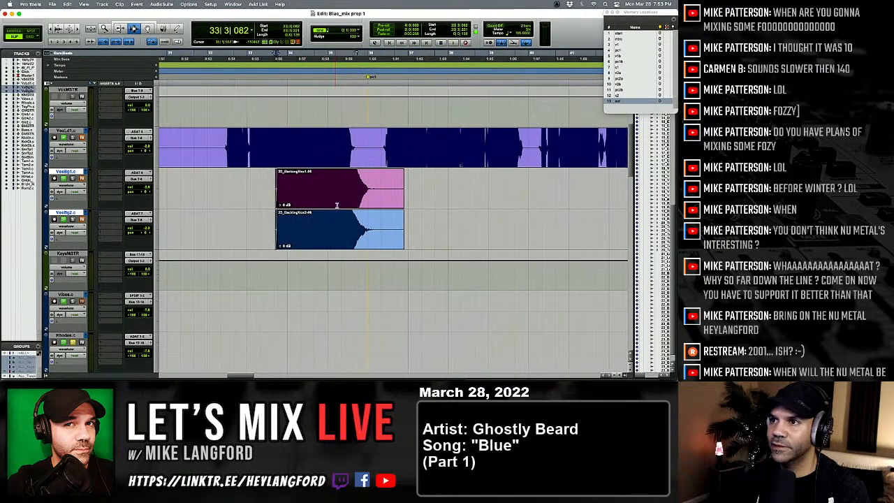
{"action": "left_click_drag", "start_coordinate": [426, 202], "coordinate": [395, 224]}
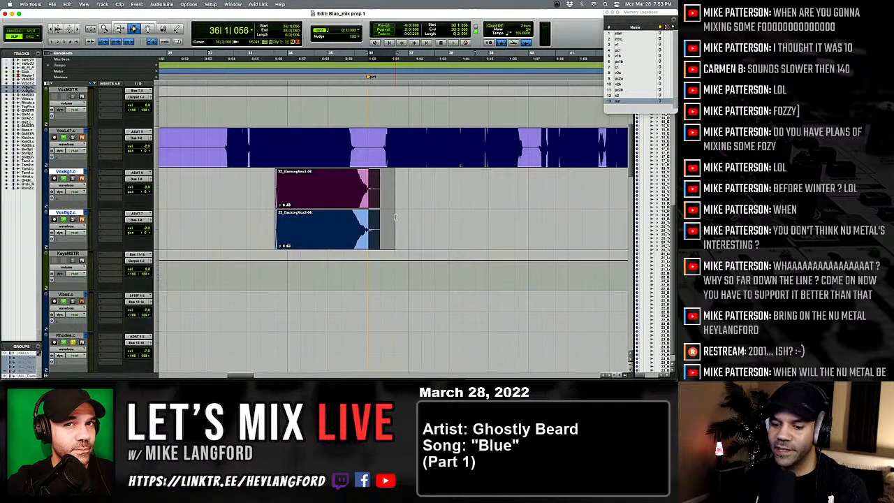
{"action": "key", "text": "Delete"}
Delete the silence before the second backing vocal phrase, ahead of the v1b marker, on VoxBg1.c and VoxBg2.c.
{"action": "key", "text": "Tab"}
{"action": "scroll", "coordinate": [319, 210], "scroll_direction": "right", "scroll_amount": 2}
{"action": "scroll", "coordinate": [319, 210], "scroll_direction": "down", "scroll_amount": 1}
{"action": "left_click_drag", "start_coordinate": [320, 179], "coordinate": [326, 162]}
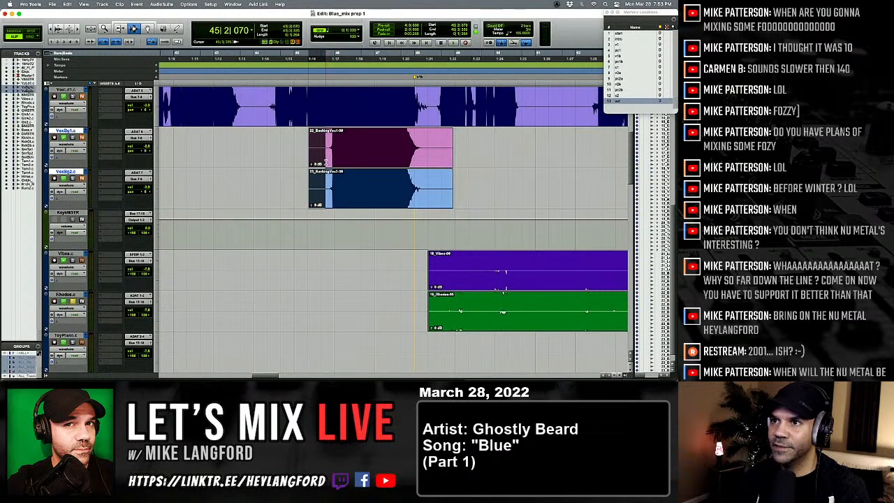
{"action": "key", "text": "Delete"}
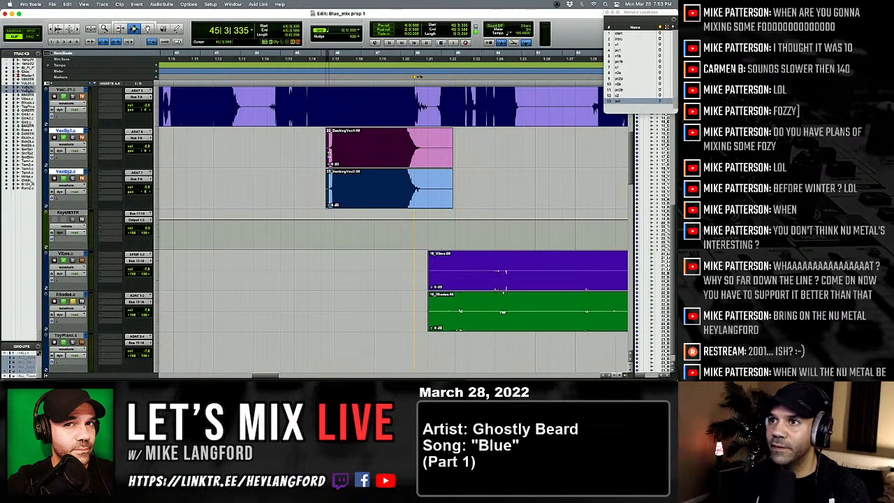
Delete the silence before the third backing vocal phrase, ahead of the pc1b marker, on VoxBg1.c and VoxBg2.c.
{"action": "scroll", "coordinate": [371, 155], "scroll_direction": "right", "scroll_amount": 1}
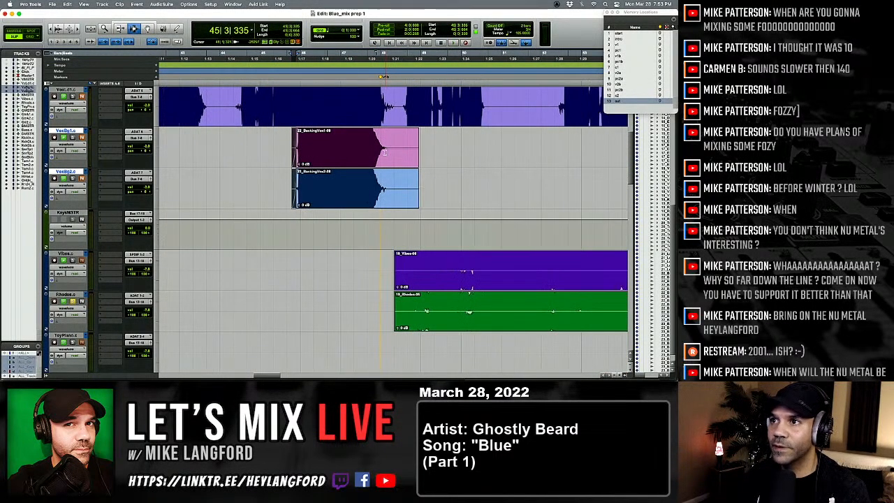
{"action": "scroll", "coordinate": [443, 181], "scroll_direction": "right", "scroll_amount": 15}
{"action": "left_click", "coordinate": [442, 181]}
{"action": "left_click_drag", "start_coordinate": [386, 159], "coordinate": [413, 187]}
{"action": "key", "text": "Delete"}
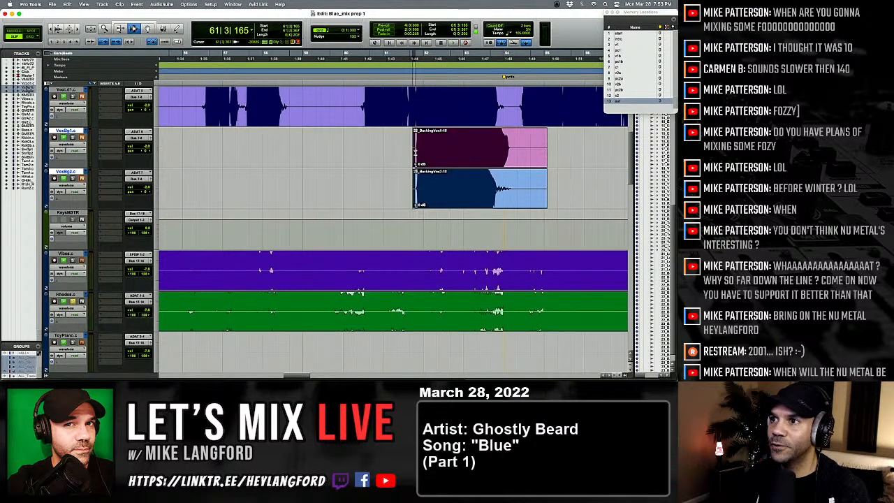
Trim the silent tails of the third VoxBg1.c and VoxBg2.c clips to just after the pc1b marker and add fades.
{"action": "scroll", "coordinate": [411, 155], "scroll_direction": "right", "scroll_amount": 5}
{"action": "left_click_drag", "start_coordinate": [340, 153], "coordinate": [325, 164]}
{"action": "key", "text": "Delete"}
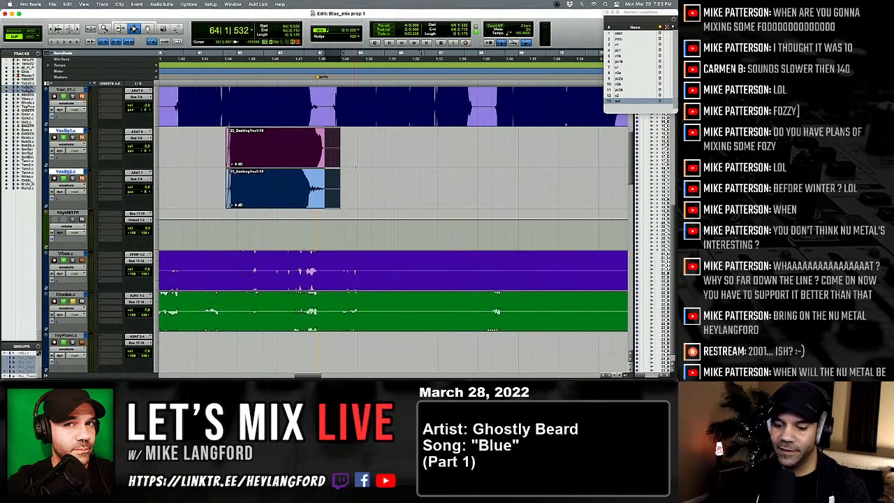
{"action": "key", "text": "f"}
Delete the silence before the chorus backing vocals, just ahead of the c1 marker, on VoxBg1.c and VoxBg2.c.
{"action": "left_click", "coordinate": [371, 154]}
{"action": "key", "text": "Tab"}
{"action": "left_click_drag", "start_coordinate": [394, 159], "coordinate": [414, 207]}
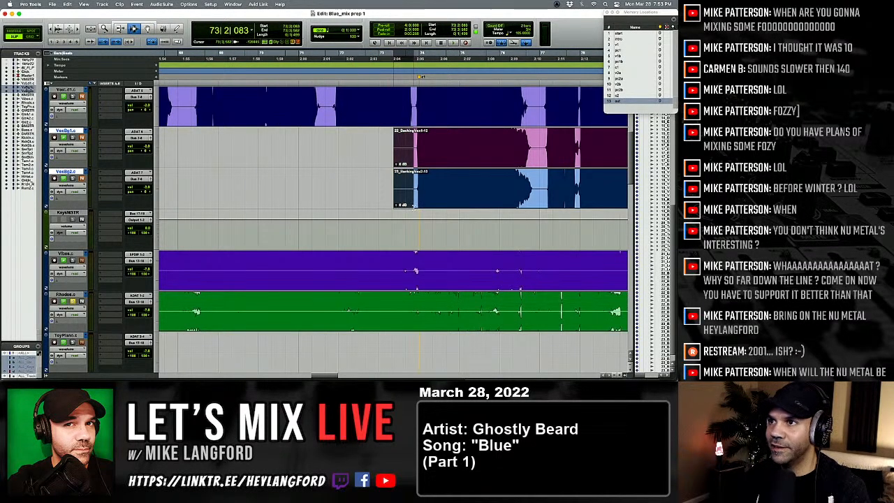
{"action": "key", "text": "Delete"}
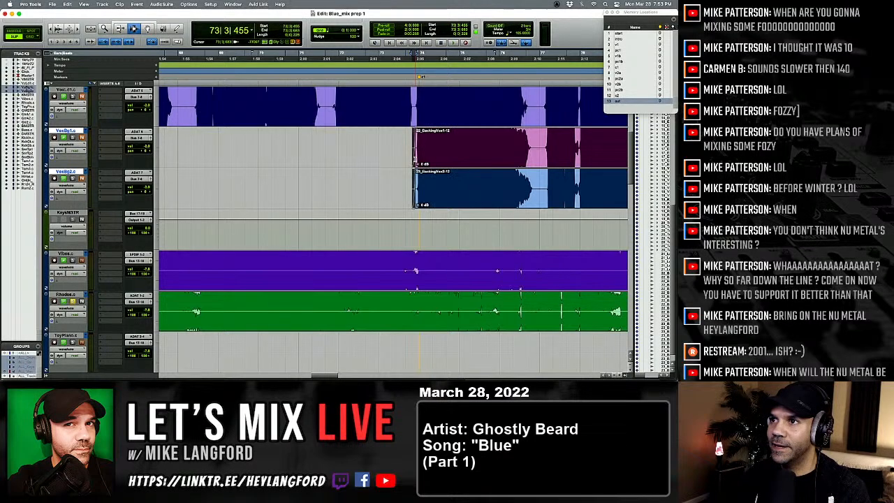
{"action": "key", "text": "r"}
{"action": "key", "text": "r"}
Trim the silent tails of the first chorus VoxBg1.c and VoxBg2.c clips, ahead of the v2a marker, and fade them out.
{"action": "scroll", "coordinate": [413, 158], "scroll_direction": "right", "scroll_amount": 5}
{"action": "left_click_drag", "start_coordinate": [422, 147], "coordinate": [511, 185]}
{"action": "key", "text": "t"}
{"action": "key", "text": "t"}
{"action": "key", "text": "t"}
{"action": "key", "text": "Delete"}
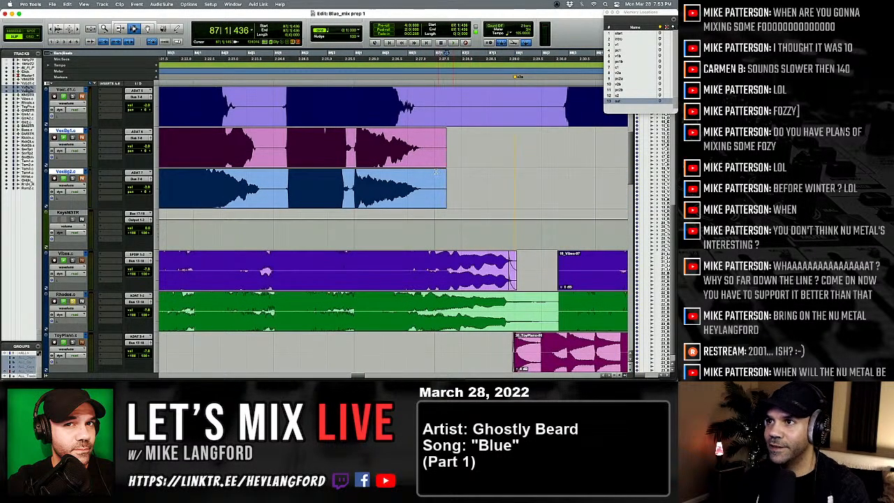
{"action": "left_click_drag", "start_coordinate": [437, 173], "coordinate": [306, 205]}
{"action": "key", "text": "g"}
Trim the silence before and after the backing vocal phrase at the pc2a marker on VoxBg1.c and VoxBg2.c.
{"action": "key", "text": "Tab"}
{"action": "key", "text": "Delete"}
{"action": "key", "text": "f"}
{"action": "scroll", "coordinate": [449, 162], "scroll_direction": "right", "scroll_amount": 10}
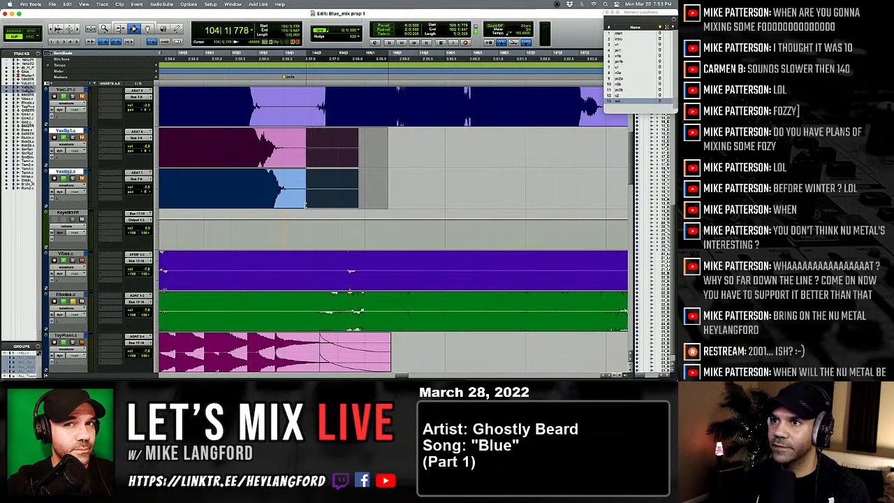
{"action": "key", "text": "Delete"}
{"action": "left_click_drag", "start_coordinate": [306, 154], "coordinate": [283, 158]}
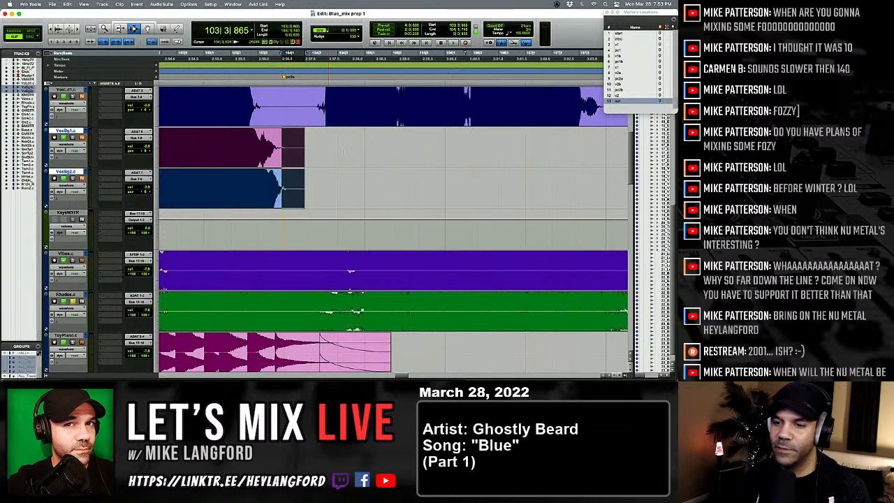
{"action": "key", "text": "Delete"}
Delete the silence before the backing vocal phrase ahead of the v2b marker on VoxBg1.c and VoxBg2.c.
{"action": "scroll", "coordinate": [344, 150], "scroll_direction": "right", "scroll_amount": 10}
{"action": "left_click_drag", "start_coordinate": [393, 143], "coordinate": [427, 185]}
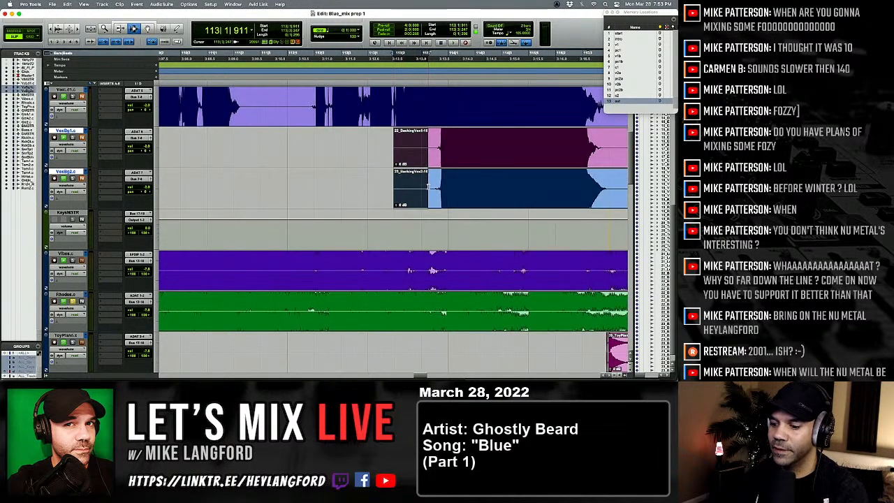
{"action": "key", "text": "Delete"}
{"action": "left_click", "coordinate": [428, 185]}
{"action": "key", "text": "r"}
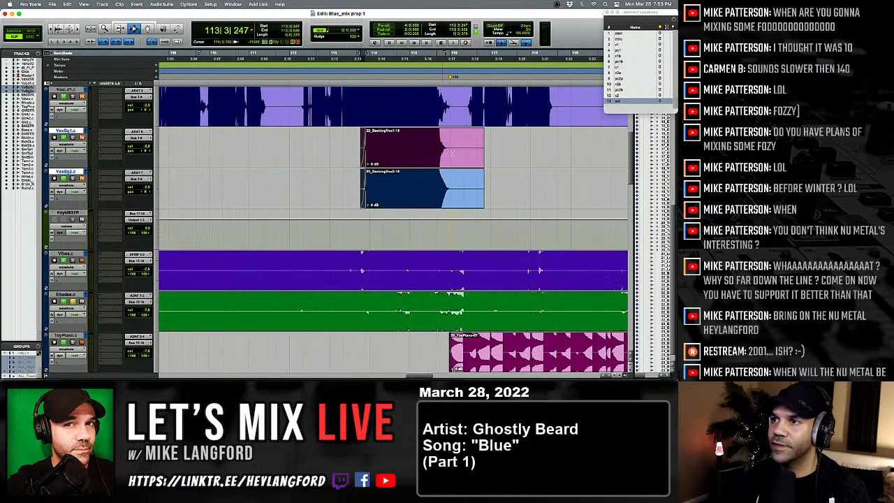
Trim the silent tails of the VoxBg1.c and VoxBg2.c clips at the v2b marker.
{"action": "left_click_drag", "start_coordinate": [498, 148], "coordinate": [461, 173]}
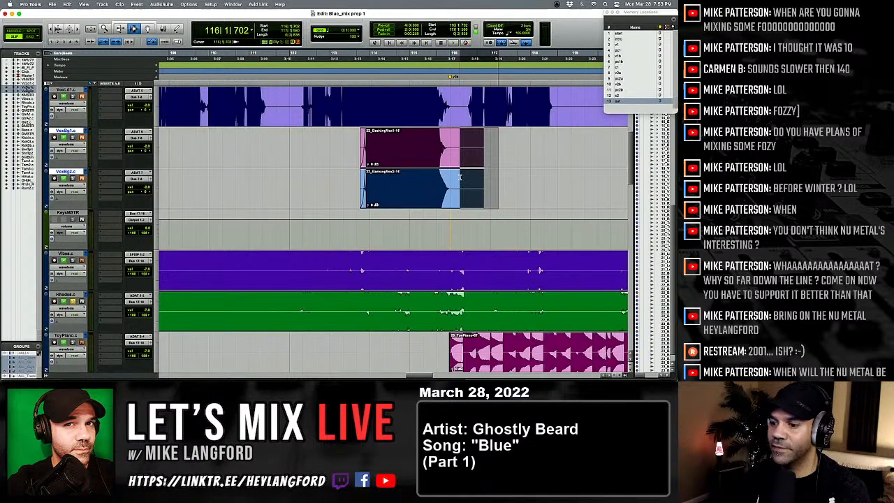
{"action": "key", "text": "Delete"}
{"action": "left_click", "coordinate": [451, 167]}
{"action": "key", "text": "Delete"}
{"action": "key", "text": "r"}
{"action": "key", "text": "r"}
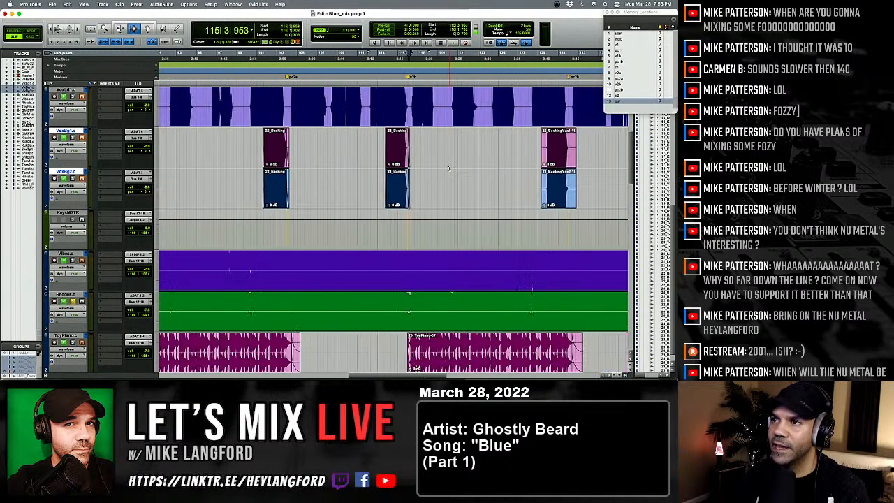
Delete the silence before the backing vocal phrase ahead of the pc2b marker on VoxBg1.c and VoxBg2.c, and fade the clip starts.
{"action": "left_click", "coordinate": [449, 161]}
{"action": "key", "text": "Tab"}
{"action": "key", "text": "t"}
{"action": "key", "text": "t"}
{"action": "key", "text": "t"}
{"action": "key", "text": "t"}
{"action": "left_click_drag", "start_coordinate": [351, 159], "coordinate": [481, 162]}
{"action": "key", "text": "Delete"}
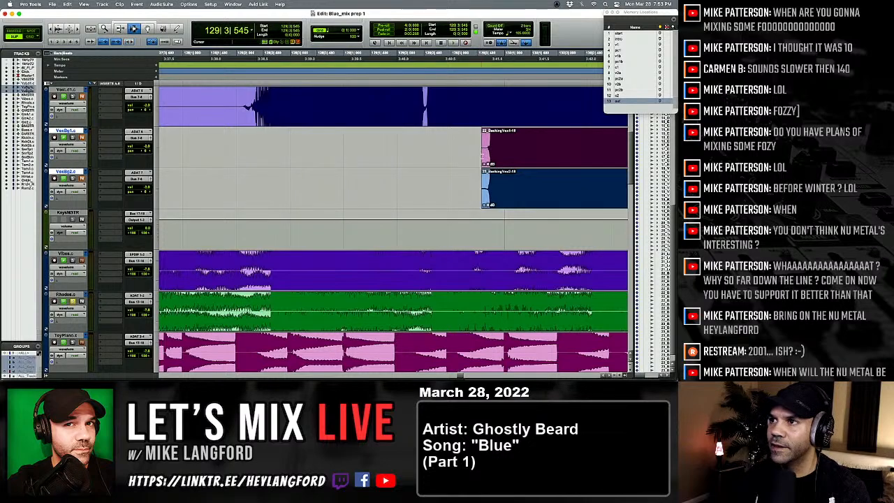
{"action": "key", "text": "f"}
Delete the silent tails after the backing vocal phrase at the pc2b marker on VoxBg1.c and VoxBg2.c.
{"action": "key", "text": "r"}
{"action": "scroll", "coordinate": [503, 153], "scroll_direction": "right", "scroll_amount": 5}
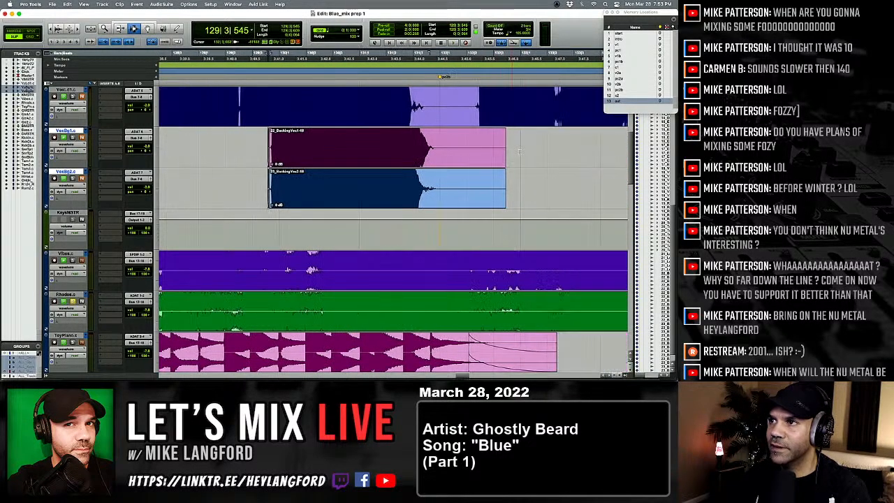
{"action": "left_click_drag", "start_coordinate": [527, 153], "coordinate": [434, 177]}
{"action": "key", "text": "Delete"}
Delete the silence before the last chorus backing vocals, just ahead of the c2 marker, and fade the clip starts.
{"action": "key", "text": "Tab"}
{"action": "key", "text": "Tab"}
{"action": "key", "text": "Delete"}
{"action": "left_click", "coordinate": [440, 159], "text": "shift"}
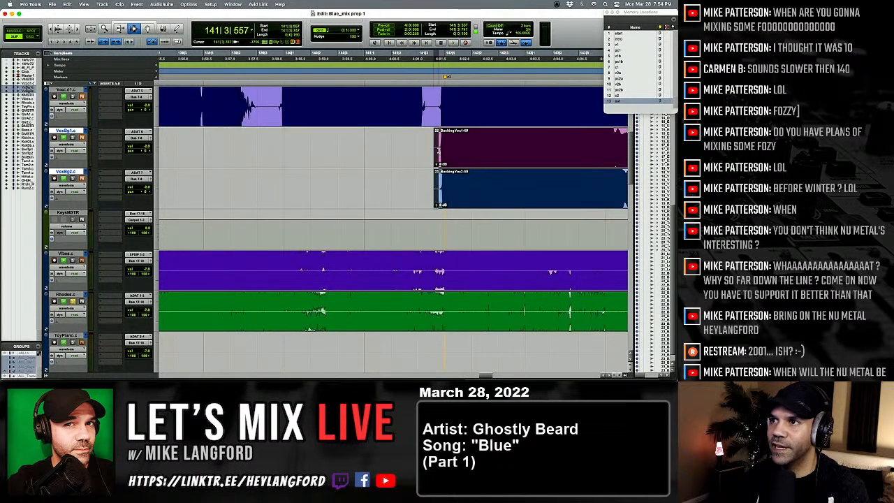
{"action": "key", "text": "f"}
Trim the silent tails of the last VoxBg1.c and VoxBg2.c clips, ahead of the out marker, and fade them out.
{"action": "scroll", "coordinate": [439, 158], "scroll_direction": "right", "scroll_amount": 6}
{"action": "scroll", "coordinate": [436, 158], "scroll_direction": "right", "scroll_amount": 8}
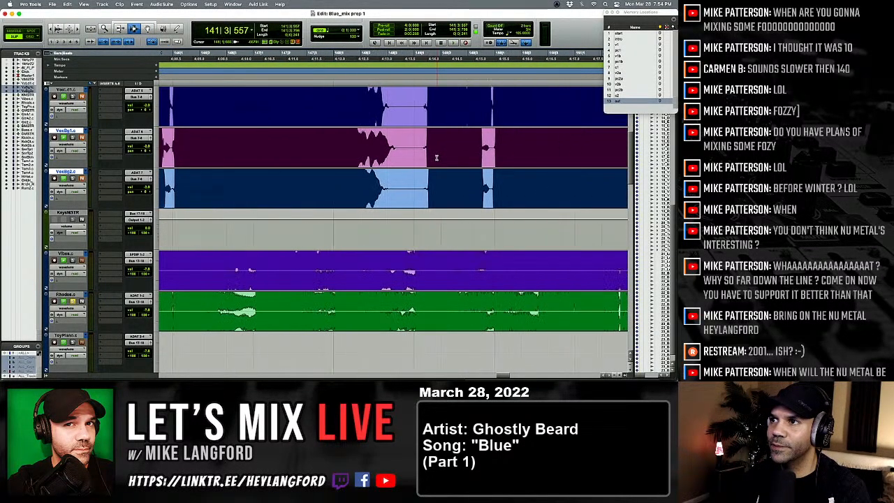
{"action": "scroll", "coordinate": [393, 155], "scroll_direction": "left", "scroll_amount": 5}
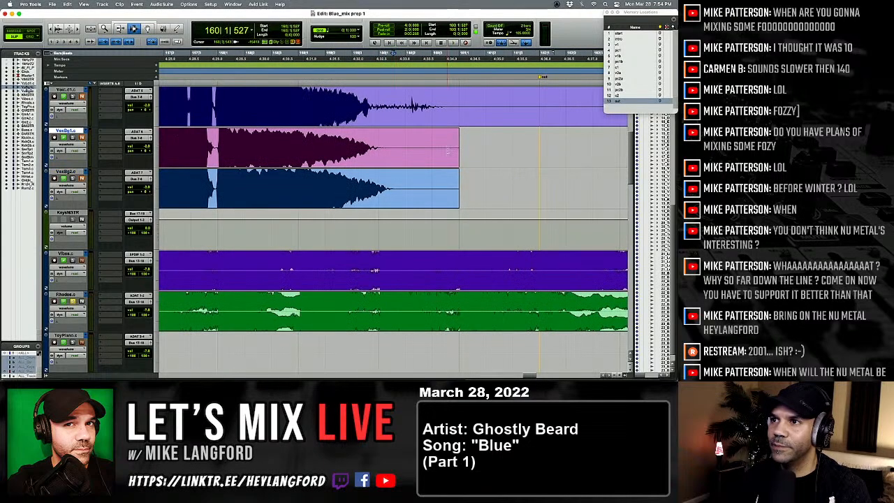
{"action": "left_click_drag", "start_coordinate": [461, 140], "coordinate": [371, 170]}
{"action": "key", "text": "BackSpace"}
{"action": "key", "text": "f"}
{"action": "key", "text": "r"}
{"action": "key", "text": "r"}
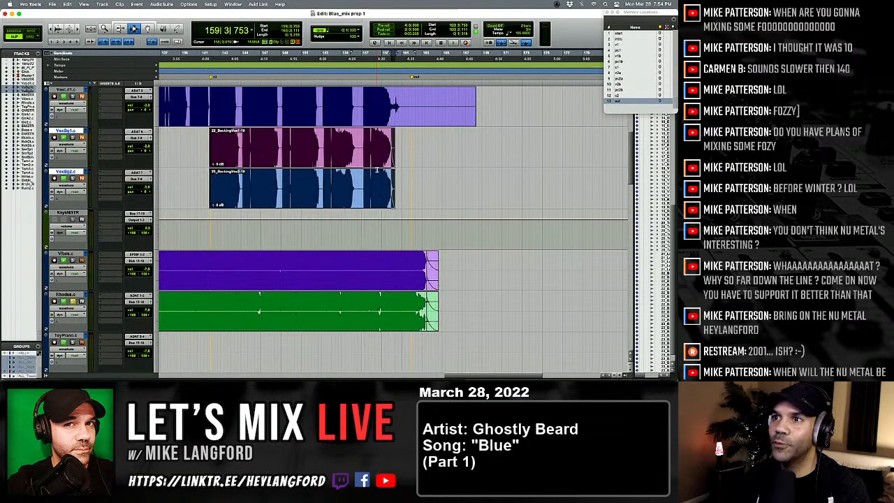
Strip the silence from the full lead vocal clip on VoxLd1.c, keeping the current Strip Silence settings.
{"action": "key", "text": "r"}
{"action": "scroll", "coordinate": [319, 183], "scroll_direction": "up", "scroll_amount": 3}
{"action": "scroll", "coordinate": [319, 182], "scroll_direction": "down", "scroll_amount": 3}
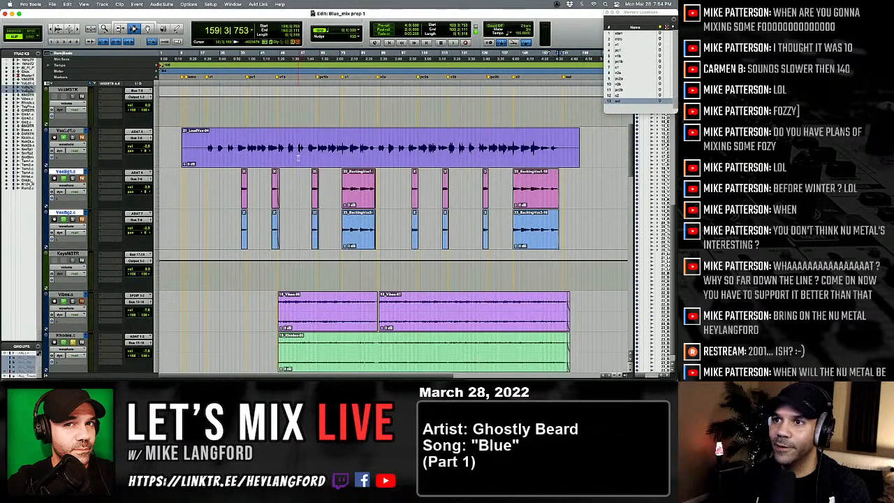
{"action": "left_click", "coordinate": [297, 151]}
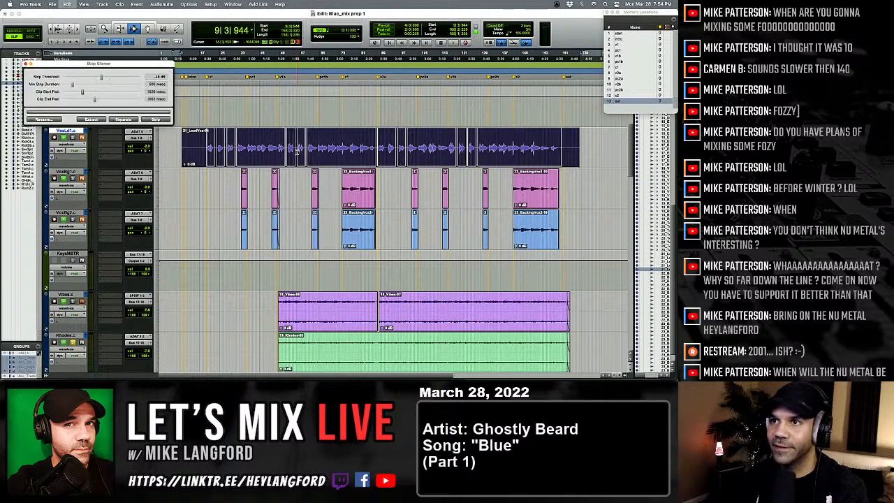
{"action": "key", "text": "super+u"}
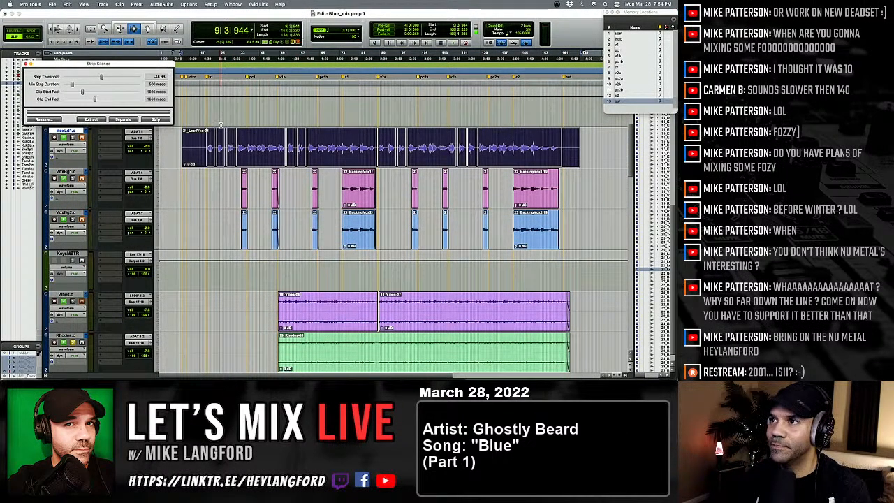
{"action": "left_click", "coordinate": [160, 119]}
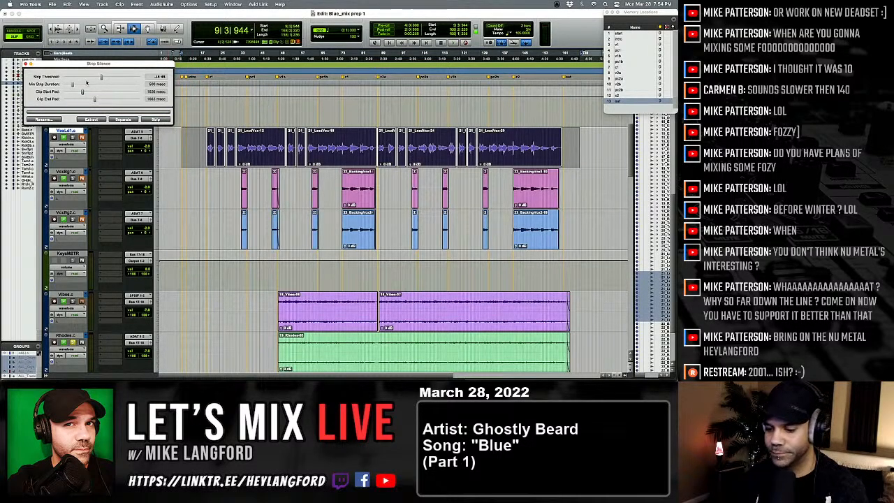
{"action": "key", "text": "super+u"}
Play the first lead vocal clip near the v1 marker and delete the silence before its phrase on VoxLd1.c.
{"action": "left_click", "coordinate": [194, 144]}
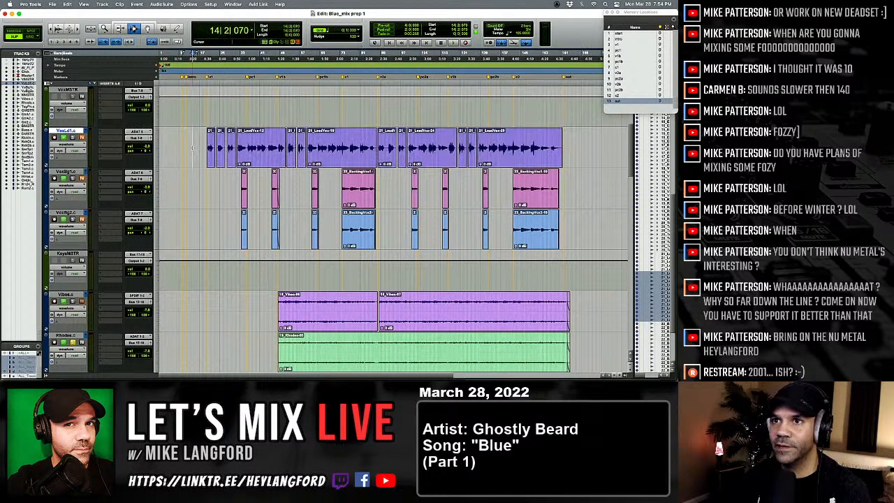
{"action": "key", "text": "Tab"}
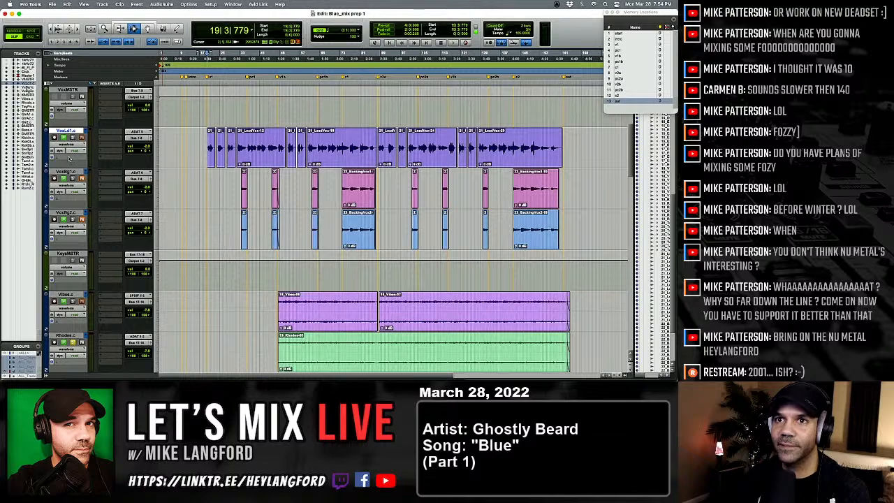
{"action": "key", "text": "space"}
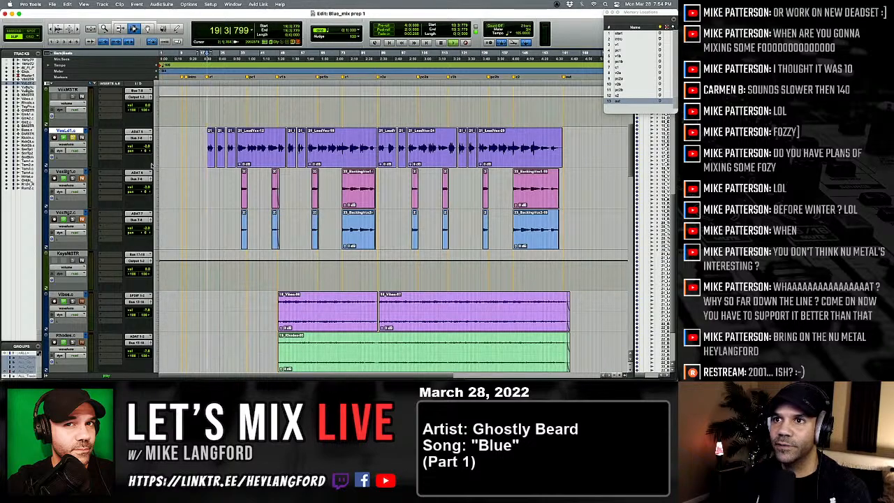
{"action": "key", "text": "t"}
{"action": "key", "text": "t"}
{"action": "key", "text": "t"}
{"action": "key", "text": "t"}
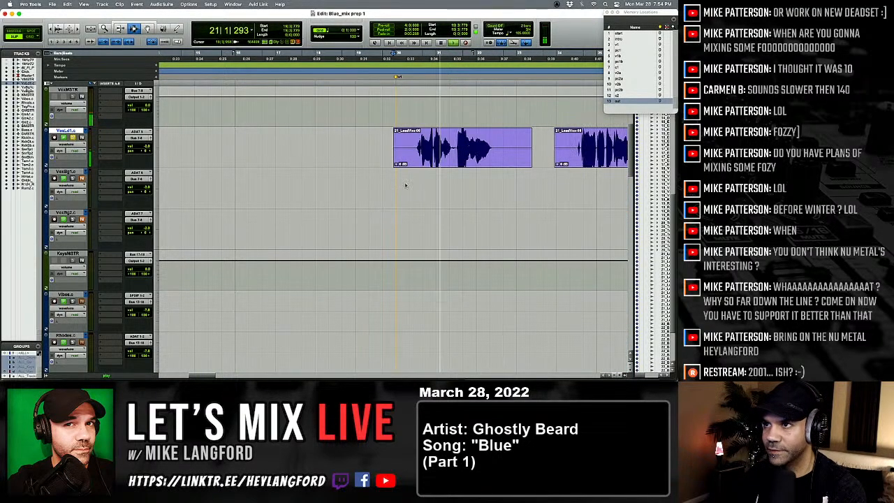
{"action": "key", "text": "t"}
{"action": "key", "text": "t"}
{"action": "scroll", "coordinate": [407, 181], "scroll_direction": "left", "scroll_amount": 5}
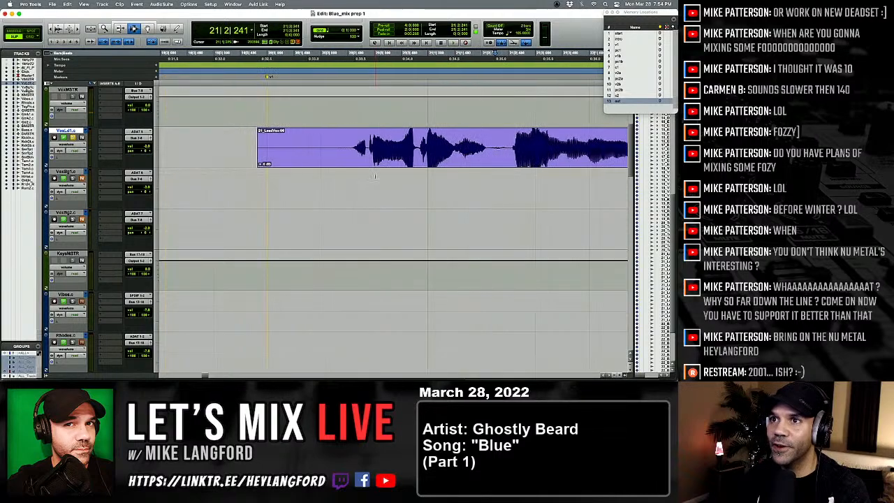
{"action": "left_click_drag", "start_coordinate": [309, 149], "coordinate": [368, 152]}
{"action": "key", "text": "Delete"}
Trim the silent tail of the first VoxLd1.c clip and fade out its end.
{"action": "key", "text": "space"}
{"action": "scroll", "coordinate": [433, 142], "scroll_direction": "right", "scroll_amount": 5}
{"action": "key", "text": "Delete"}
{"action": "key", "text": "f"}
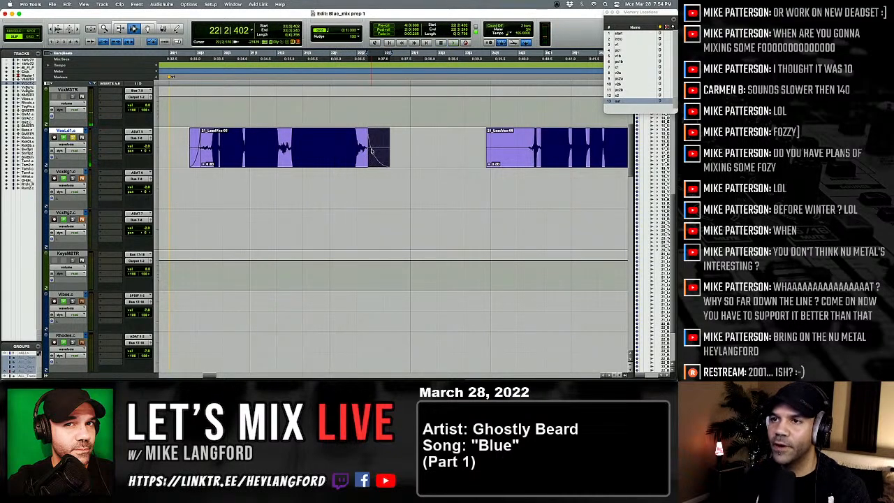
Play back the first lead vocal phrase on VoxLd1.c from several points to check the edit.
{"action": "left_click", "coordinate": [272, 143]}
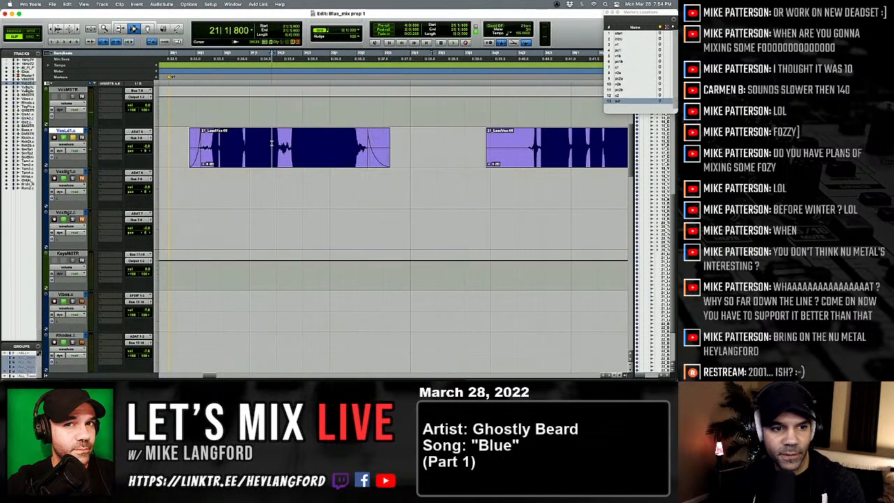
{"action": "left_click", "coordinate": [243, 140]}
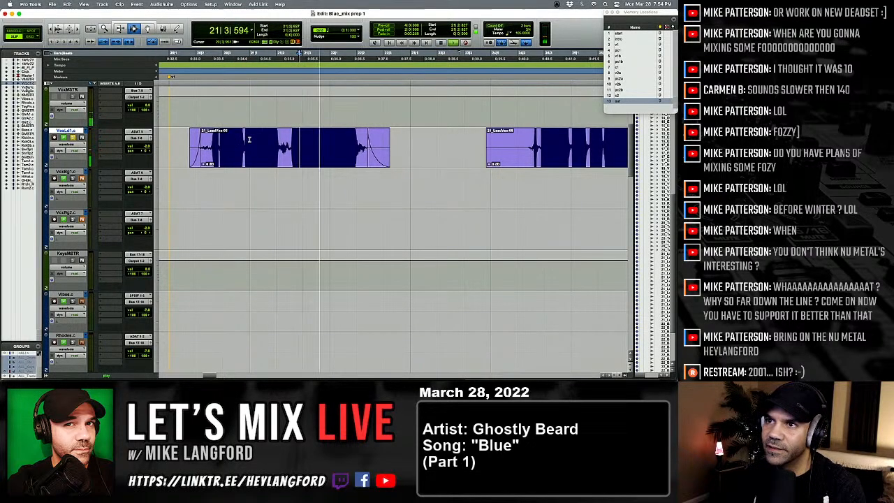
{"action": "left_click", "coordinate": [248, 139]}
{"action": "left_click", "coordinate": [248, 139]}
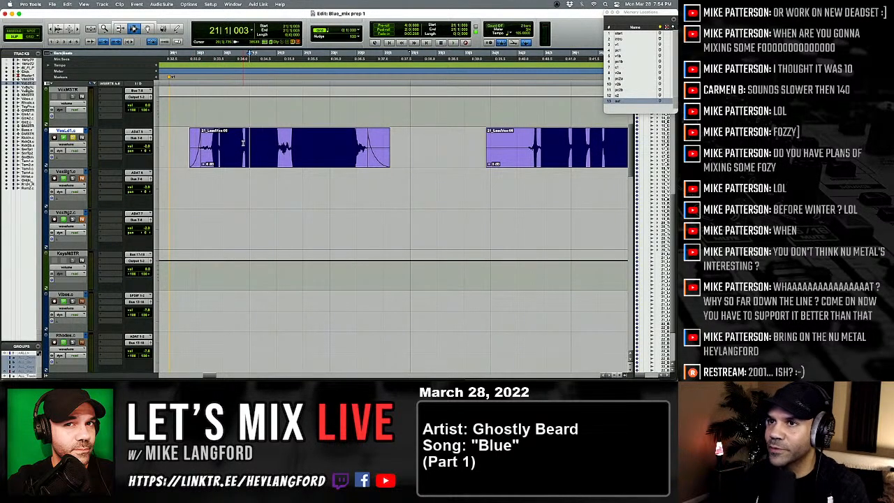
{"action": "key", "text": "space"}
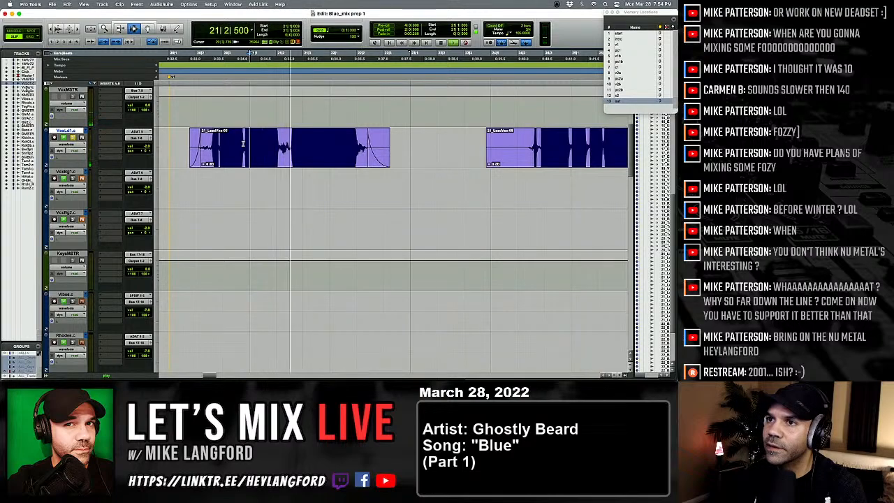
{"action": "key", "text": "space"}
{"action": "left_click", "coordinate": [219, 144]}
{"action": "key", "text": "space"}
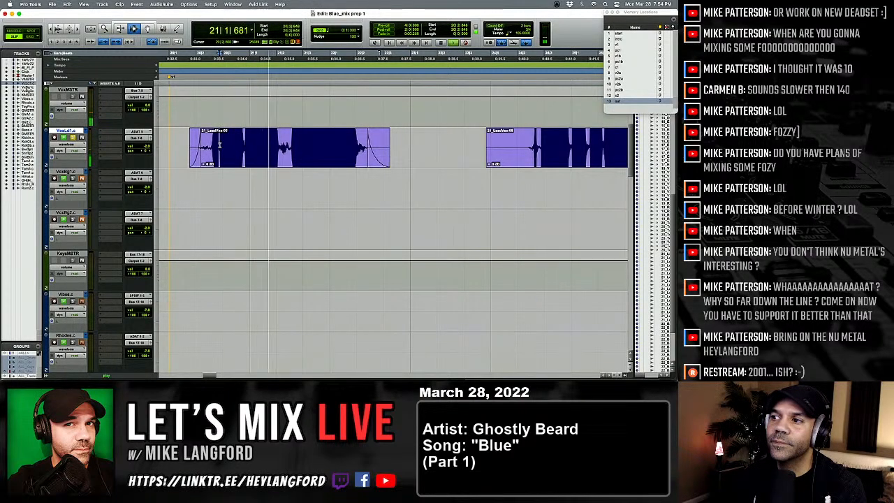
{"action": "key", "text": "space"}
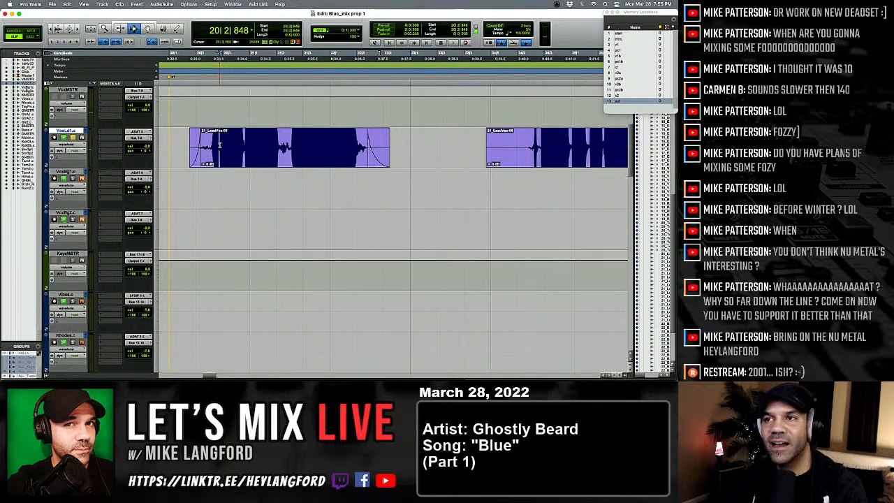
Trim the silence at both ends of the second lead vocal clip on VoxLd1.c and add fades to its edges.
{"action": "scroll", "coordinate": [314, 157], "scroll_direction": "right", "scroll_amount": 5}
{"action": "mouse_move", "coordinate": [352, 155]}
{"action": "left_mouse_down"}
{"action": "mouse_move", "coordinate": [408, 158]}
{"action": "mouse_move", "coordinate": [404, 149]}
{"action": "mouse_move", "coordinate": [365, 145]}
{"action": "left_mouse_up"}
{"action": "key", "text": "BackSpace"}
{"action": "key", "text": "f"}
{"action": "scroll", "coordinate": [397, 161], "scroll_direction": "right", "scroll_amount": 8}
{"action": "key", "text": "BackSpace"}
{"action": "left_click", "coordinate": [368, 144], "text": "shift"}
{"action": "key", "text": "f"}
Delete the silence between the lead vocal clips before the pc1 marker on VoxLd1.c and fade the new clip edges.
{"action": "left_click", "coordinate": [449, 145]}
{"action": "key", "text": "Tab"}
{"action": "scroll", "coordinate": [445, 143], "scroll_direction": "right", "scroll_amount": 3}
{"action": "scroll", "coordinate": [445, 143], "scroll_direction": "down", "scroll_amount": 2}
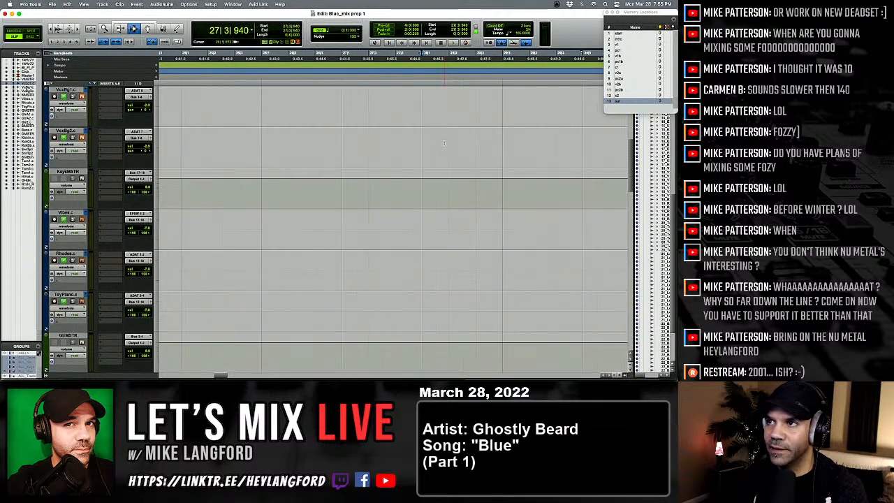
{"action": "scroll", "coordinate": [440, 140], "scroll_direction": "up", "scroll_amount": 5}
{"action": "scroll", "coordinate": [431, 136], "scroll_direction": "down", "scroll_amount": 2}
{"action": "left_click_drag", "start_coordinate": [422, 190], "coordinate": [504, 196]}
{"action": "key", "text": "r"}
{"action": "key", "text": "Delete"}
{"action": "key", "text": "f"}
{"action": "key", "text": "Delete"}
{"action": "scroll", "coordinate": [505, 196], "scroll_direction": "right", "scroll_amount": 10}
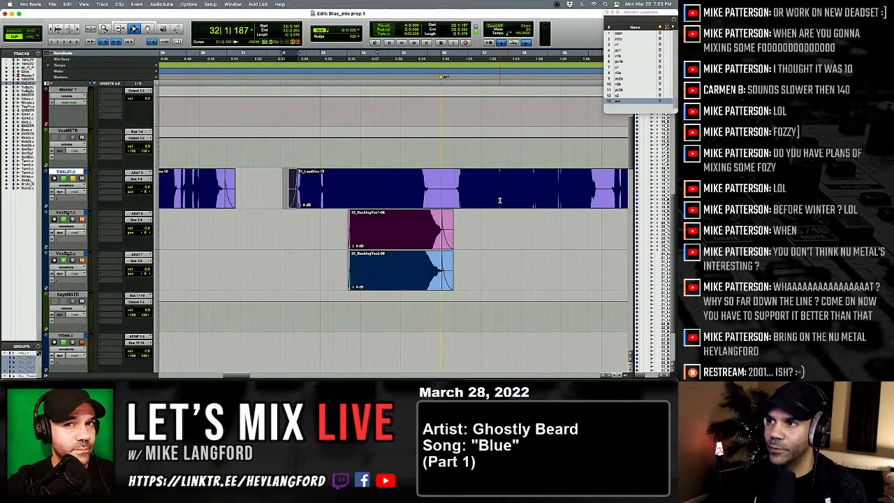
Delete the silence between the lead vocal clips around bars 50–52 on VoxLd1.c and fade their facing edges.
{"action": "scroll", "coordinate": [458, 194], "scroll_direction": "right", "scroll_amount": 12}
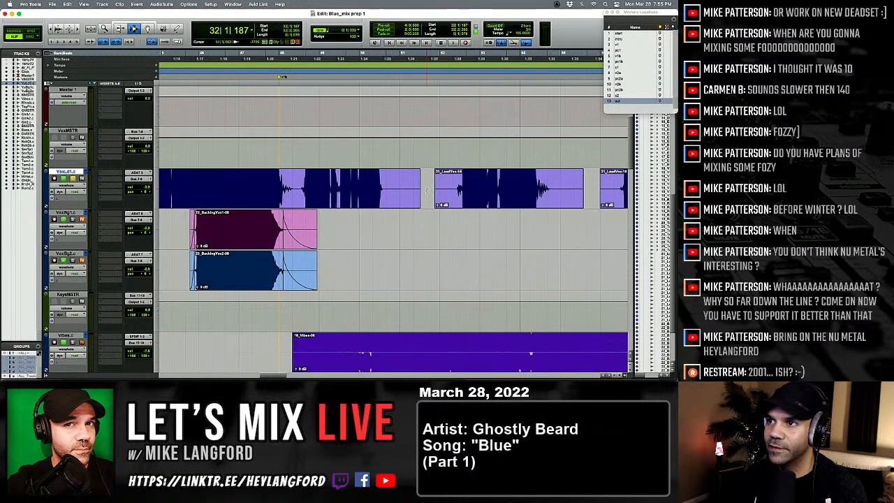
{"action": "left_click_drag", "start_coordinate": [397, 187], "coordinate": [450, 196]}
{"action": "key", "text": "Delete"}
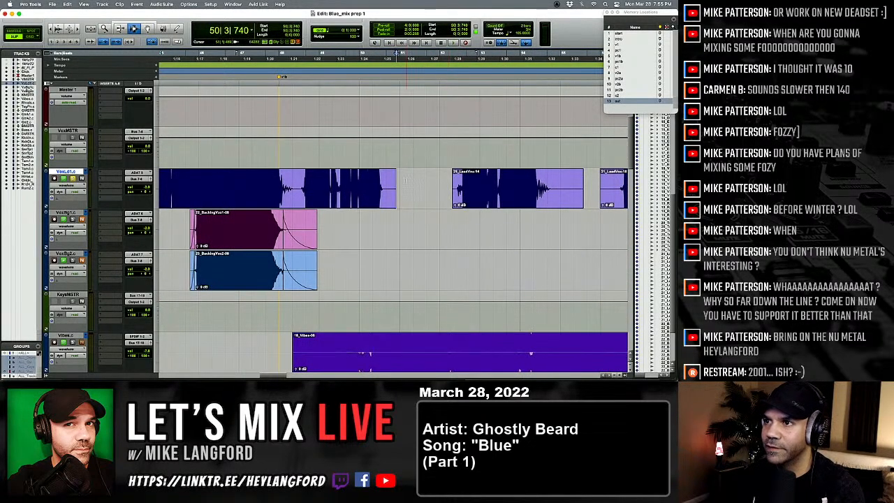
{"action": "left_click", "coordinate": [457, 189]}
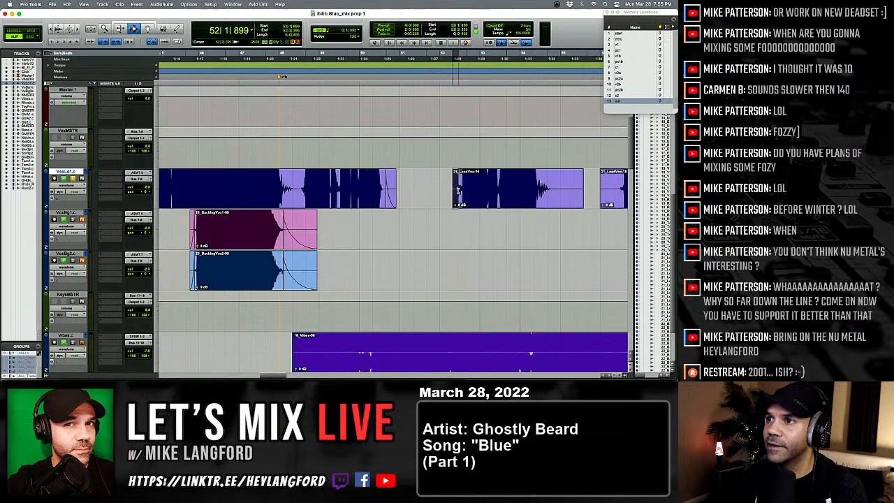
Delete the silence between the lead vocal clips around bars 54–56 on VoxLd1.c and fade both edges of the gap.
{"action": "scroll", "coordinate": [458, 193], "scroll_direction": "right", "scroll_amount": 3}
{"action": "left_click_drag", "start_coordinate": [456, 191], "coordinate": [514, 195]}
{"action": "key", "text": "Delete"}
{"action": "left_click", "coordinate": [447, 183]}
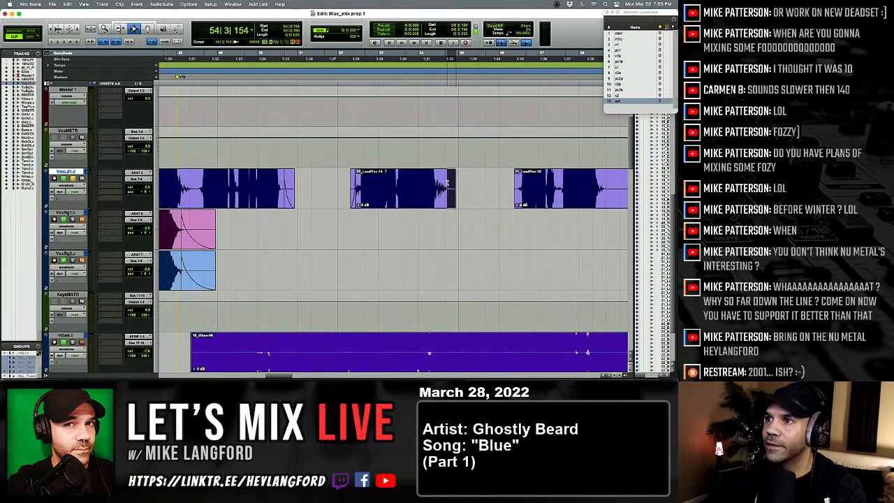
{"action": "left_click", "coordinate": [517, 192]}
Delete the silence between the lead vocal clips around bars 58–60, undo the misplaced fade, and fade both edges of the gap.
{"action": "scroll", "coordinate": [517, 193], "scroll_direction": "right", "scroll_amount": 6}
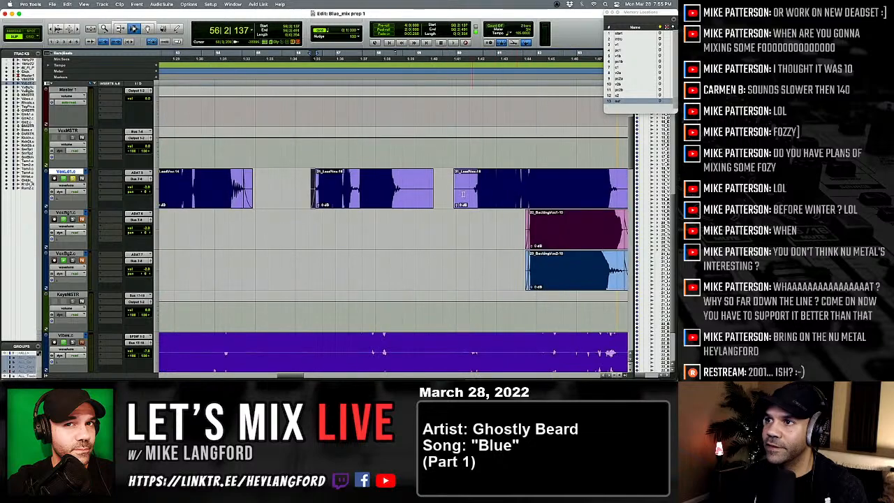
{"action": "left_click_drag", "start_coordinate": [410, 190], "coordinate": [472, 198]}
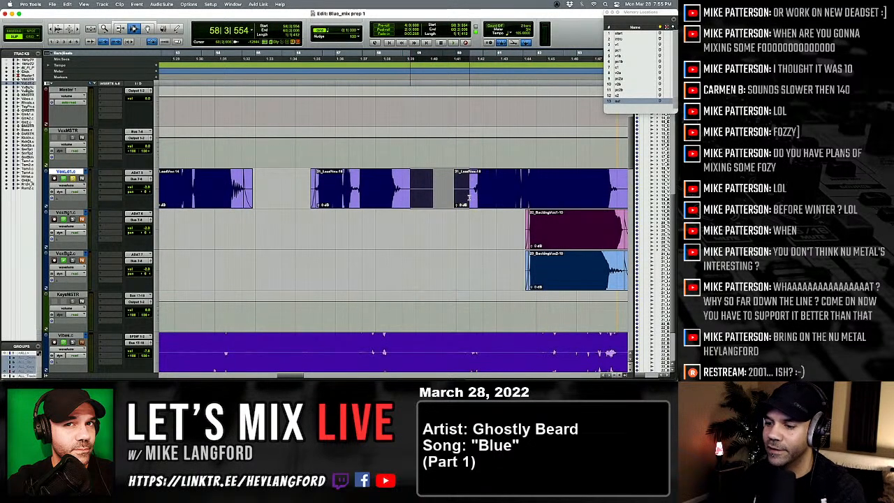
{"action": "key", "text": "Delete"}
{"action": "left_click", "coordinate": [441, 196]}
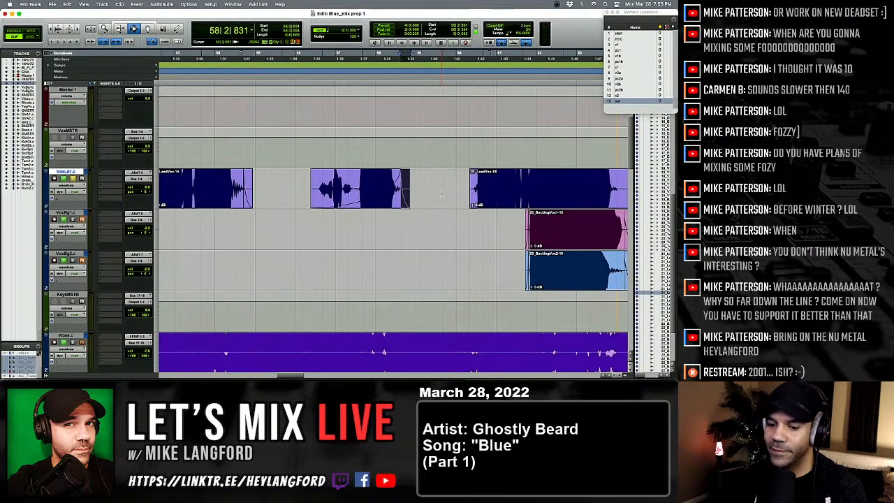
{"action": "key", "text": "super+z"}
{"action": "key", "text": "super+z"}
{"action": "key", "text": "f"}
{"action": "key", "text": "Tab"}
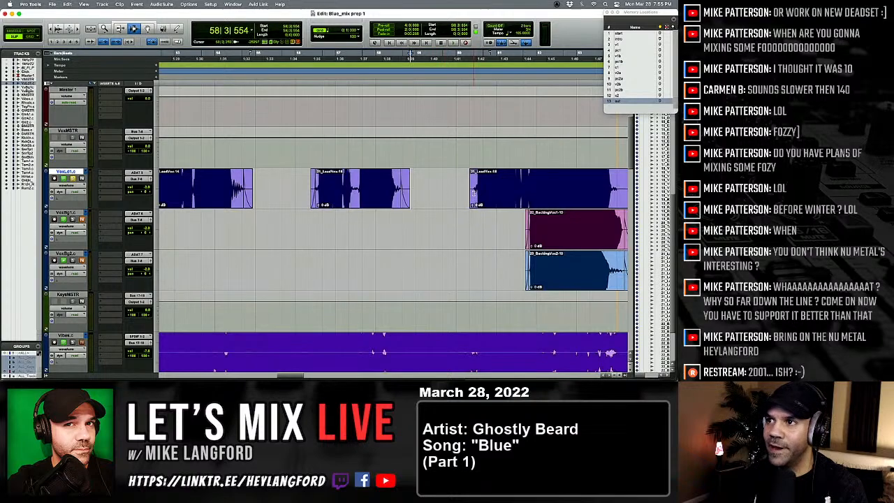
{"action": "key", "text": "Tab"}
{"action": "key", "text": "shift+Tab"}
{"action": "key", "text": "f"}
{"action": "scroll", "coordinate": [432, 193], "scroll_direction": "right", "scroll_amount": 5}
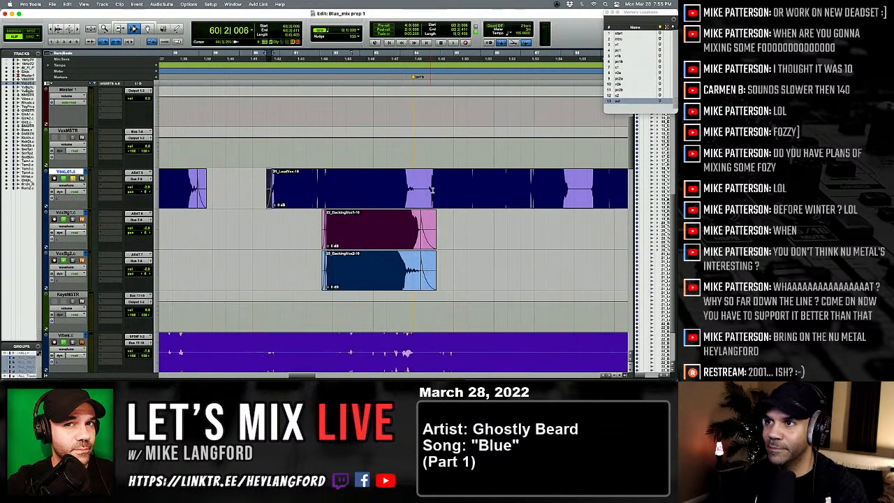
Delete the silence between the lead vocal clips around the v2a marker and fade in the start of the following clip.
{"action": "scroll", "coordinate": [432, 189], "scroll_direction": "right", "scroll_amount": 15}
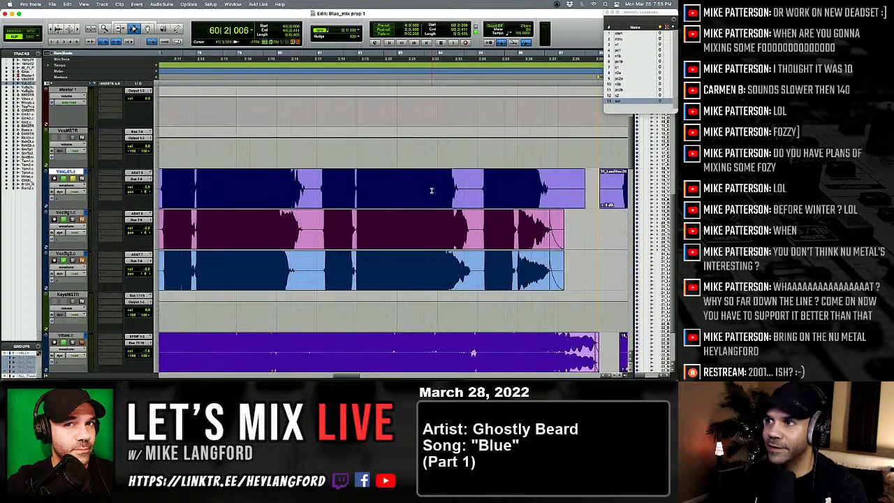
{"action": "scroll", "coordinate": [433, 190], "scroll_direction": "right", "scroll_amount": 5}
{"action": "left_click_drag", "start_coordinate": [460, 195], "coordinate": [512, 201]}
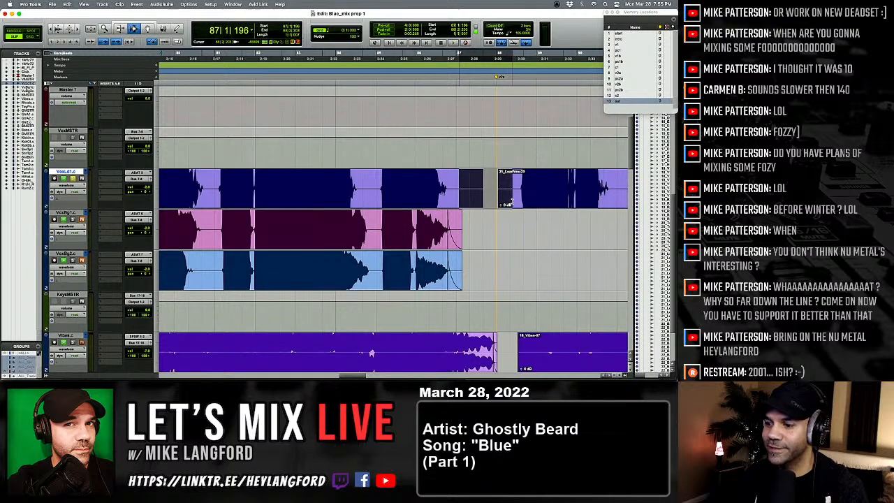
{"action": "key", "text": "Delete"}
{"action": "scroll", "coordinate": [456, 188], "scroll_direction": "right", "scroll_amount": 1}
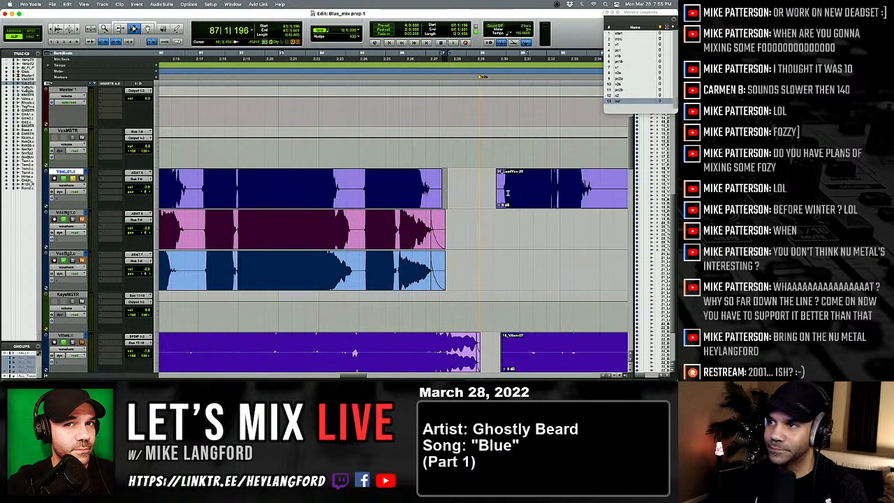
{"action": "key", "text": "Tab"}
{"action": "key", "text": "Tab"}
{"action": "key", "text": "alt+Tab"}
{"action": "key", "text": "alt+Tab"}
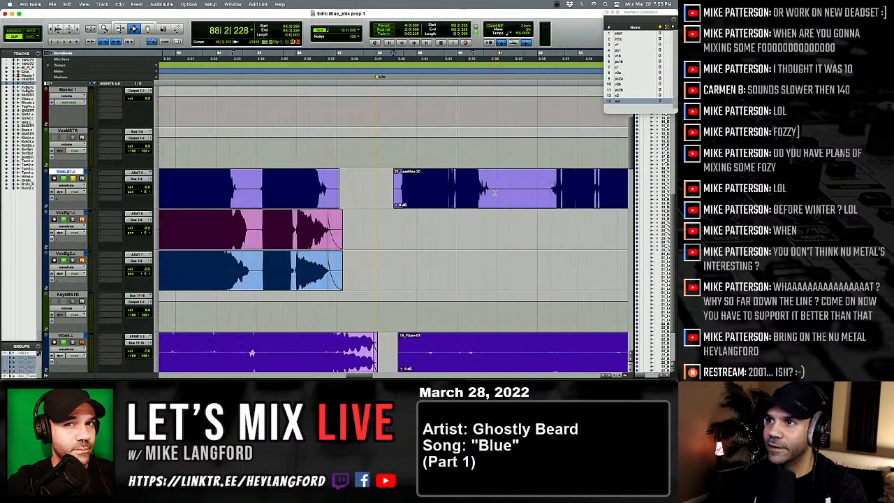
{"action": "left_click", "coordinate": [400, 198], "text": "shift"}
{"action": "key", "text": "Delete"}
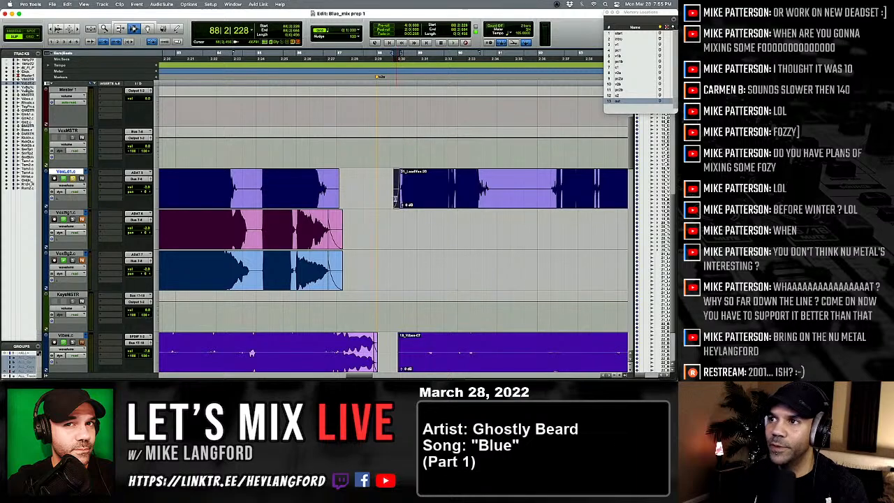
Delete the silence between the lead vocal clips around bars 94–96 on VoxLd1.c and fade out the earlier clip's end.
{"action": "scroll", "coordinate": [394, 198], "scroll_direction": "right", "scroll_amount": 5}
{"action": "left_click_drag", "start_coordinate": [360, 192], "coordinate": [423, 201]}
{"action": "key", "text": "Delete"}
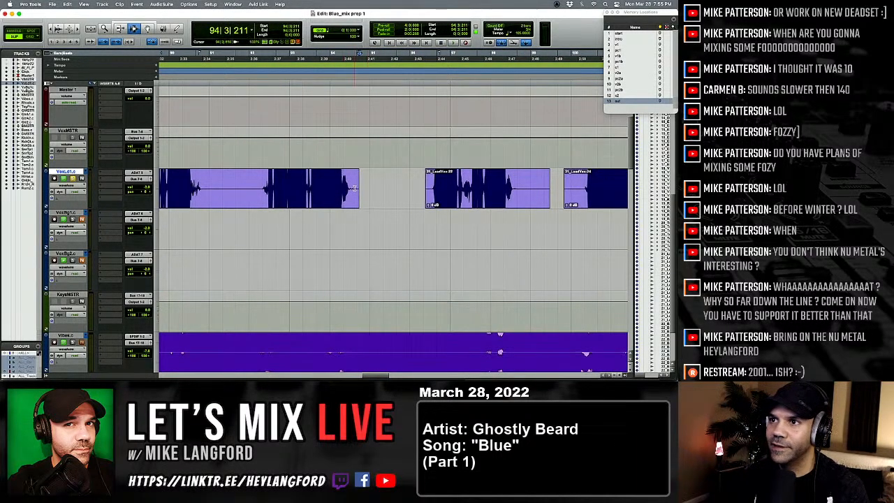
{"action": "left_click_drag", "start_coordinate": [355, 188], "coordinate": [350, 189]}
{"action": "key", "text": "f"}
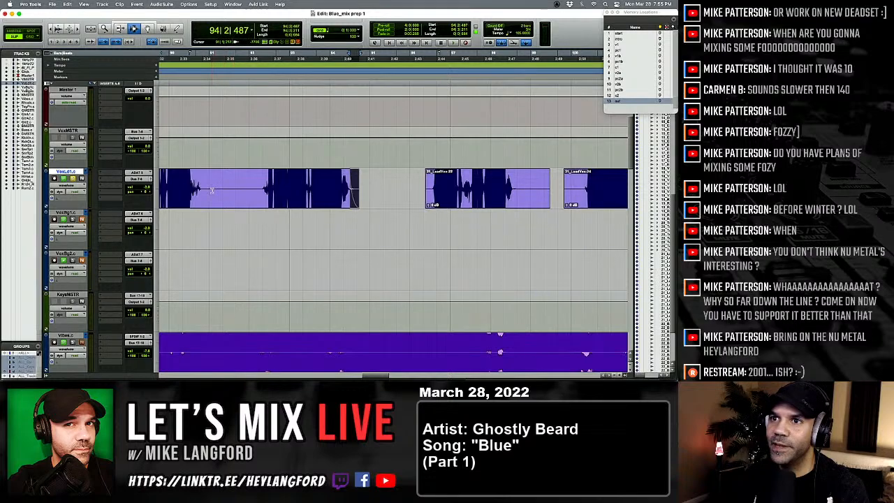
Delete the silent stretch inside the lead vocal clip around bars 91–92 on VoxLd1.c and fade the cut edges.
{"action": "left_click_drag", "start_coordinate": [211, 190], "coordinate": [262, 191]}
{"action": "key", "text": "Delete"}
{"action": "key", "text": "f"}
{"action": "key", "text": "f"}
Delete the silence between the lead vocal clips around bars 98–100, before the pc2a marker, and fade both edges of the gap.
{"action": "scroll", "coordinate": [220, 187], "scroll_direction": "right", "scroll_amount": 5}
{"action": "left_click_drag", "start_coordinate": [202, 187], "coordinate": [312, 181]}
{"action": "key", "text": "f"}
{"action": "scroll", "coordinate": [272, 182], "scroll_direction": "right", "scroll_amount": 2}
{"action": "key", "text": "Delete"}
{"action": "key", "text": "f"}
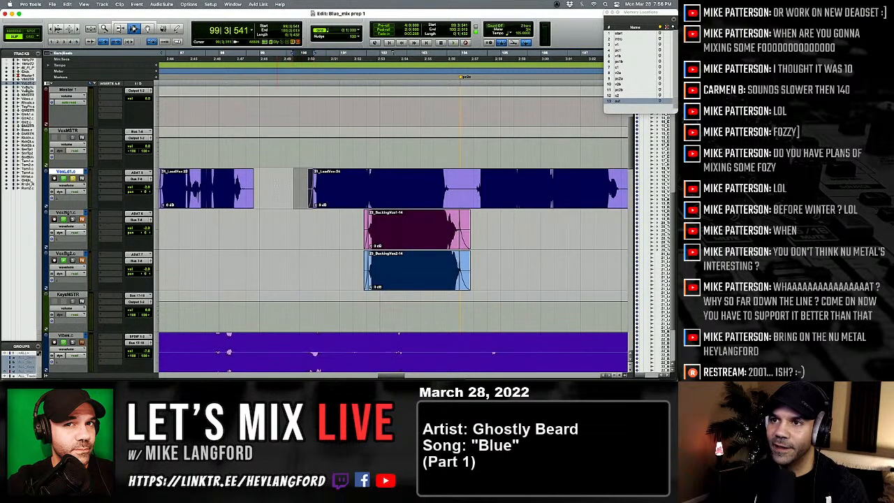
{"action": "left_click", "coordinate": [243, 184]}
Delete the silence between the lead vocal clips around bars 118–120, after the v2b marker, and fade the facing clip edges.
{"action": "scroll", "coordinate": [259, 185], "scroll_direction": "right", "scroll_amount": 6}
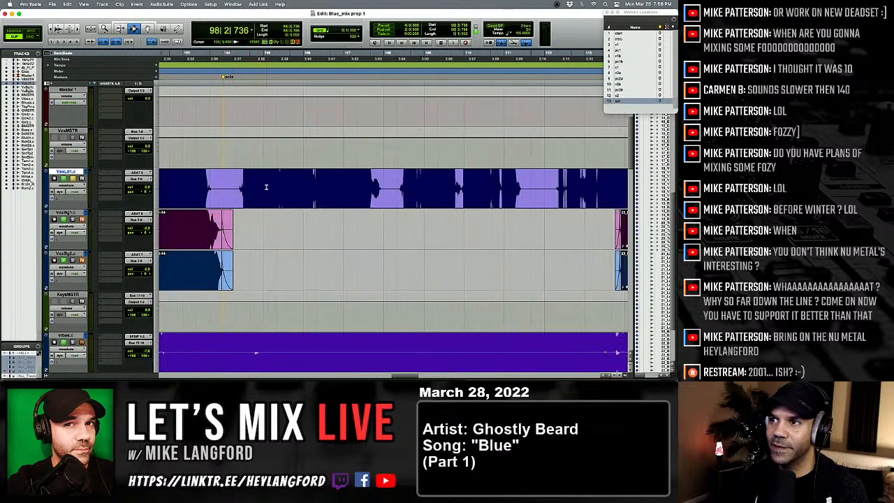
{"action": "scroll", "coordinate": [266, 187], "scroll_direction": "right", "scroll_amount": 10}
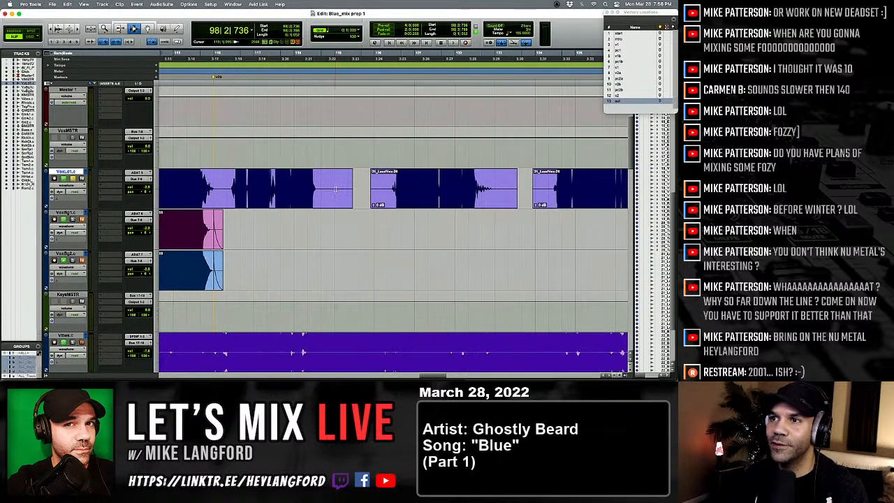
{"action": "left_click_drag", "start_coordinate": [326, 188], "coordinate": [388, 190]}
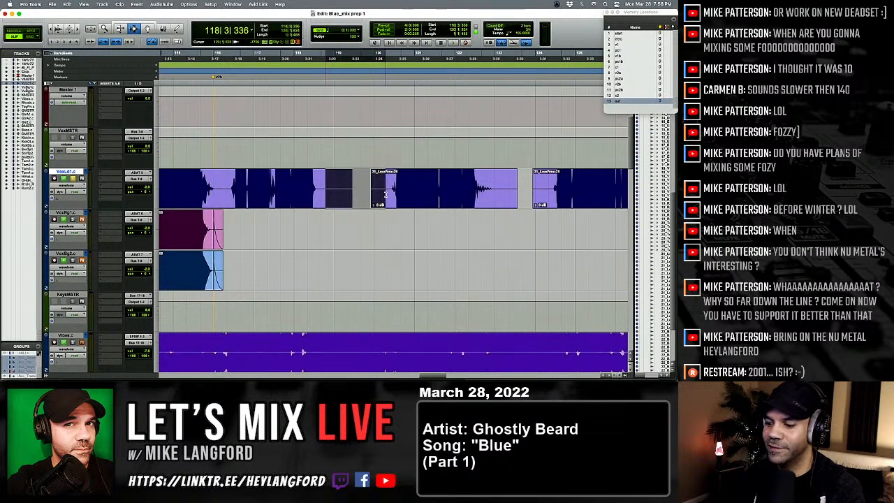
{"action": "key", "text": "Delete"}
{"action": "left_click_drag", "start_coordinate": [323, 190], "coordinate": [317, 193]}
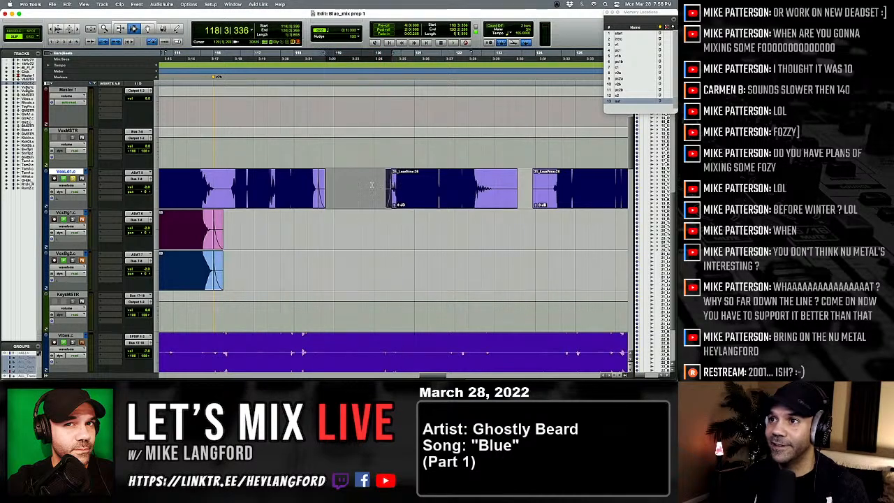
Delete the silence between the last two lead vocal clips before the pc2b marker and fade both edges of the gap.
{"action": "scroll", "coordinate": [366, 188], "scroll_direction": "right", "scroll_amount": 5}
{"action": "left_click_drag", "start_coordinate": [315, 190], "coordinate": [337, 194]}
{"action": "key", "text": "Delete"}
{"action": "key", "text": "f"}
{"action": "scroll", "coordinate": [325, 194], "scroll_direction": "right", "scroll_amount": 5}
{"action": "key", "text": "Delete"}
{"action": "key", "text": "f"}
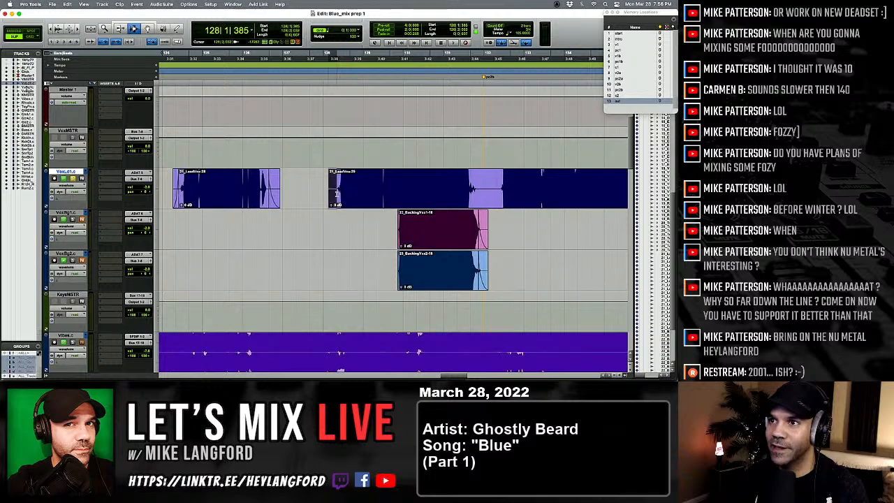
{"action": "key", "text": "f"}
Trim the silent tail of the last lead vocal clip on VoxLd1.c near the out marker and fade out its end.
{"action": "scroll", "coordinate": [337, 195], "scroll_direction": "right", "scroll_amount": 20}
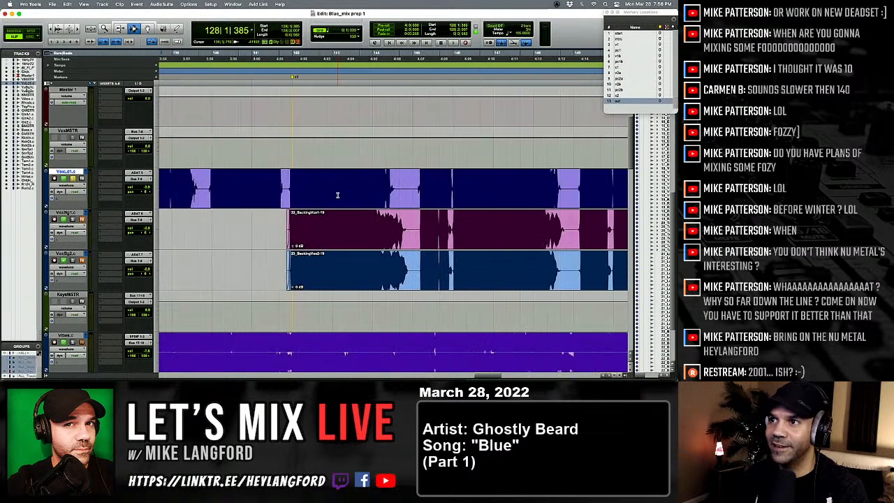
{"action": "scroll", "coordinate": [338, 195], "scroll_direction": "right", "scroll_amount": 6}
{"action": "scroll", "coordinate": [339, 199], "scroll_direction": "right", "scroll_amount": 6}
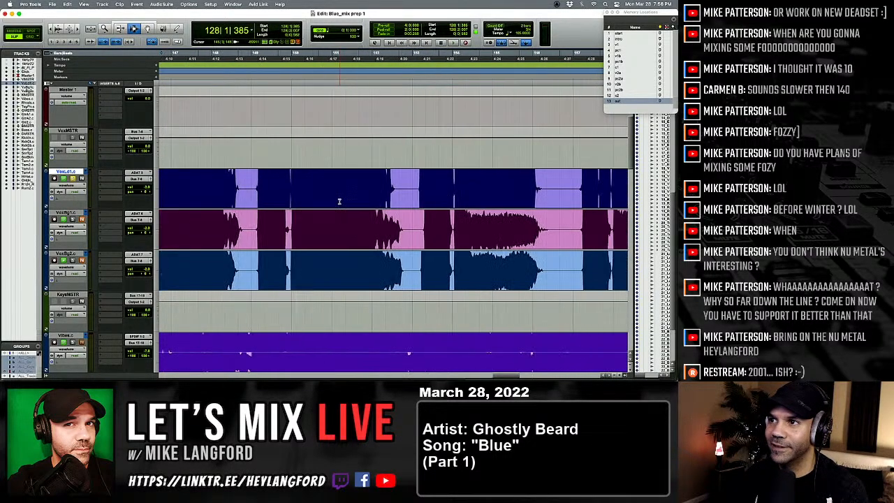
{"action": "scroll", "coordinate": [338, 201], "scroll_direction": "right", "scroll_amount": 10}
{"action": "left_click_drag", "start_coordinate": [393, 189], "coordinate": [331, 198]}
{"action": "key", "text": "Delete"}
{"action": "key", "text": "f"}
Show the whole song in the timeline and set all tracks to the same small height.
{"action": "key", "text": "r"}
{"action": "key", "text": "r"}
{"action": "key", "text": "r"}
{"action": "key", "text": "r"}
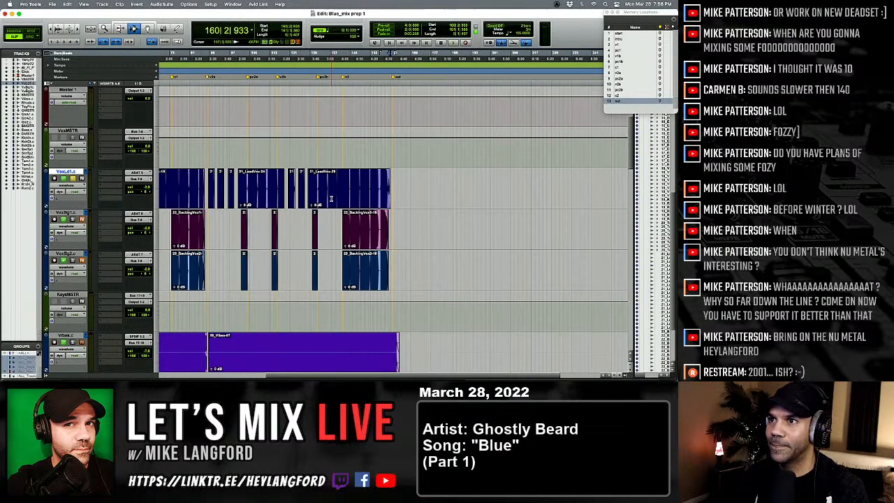
{"action": "scroll", "coordinate": [331, 198], "scroll_direction": "left", "scroll_amount": 5}
{"action": "scroll", "coordinate": [331, 197], "scroll_direction": "down", "scroll_amount": 4}
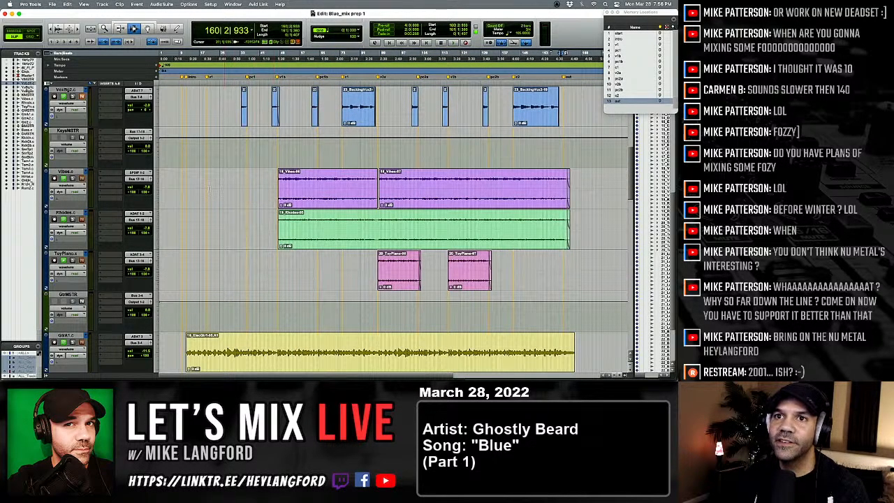
{"action": "left_click_drag", "start_coordinate": [65, 166], "coordinate": [66, 131]}
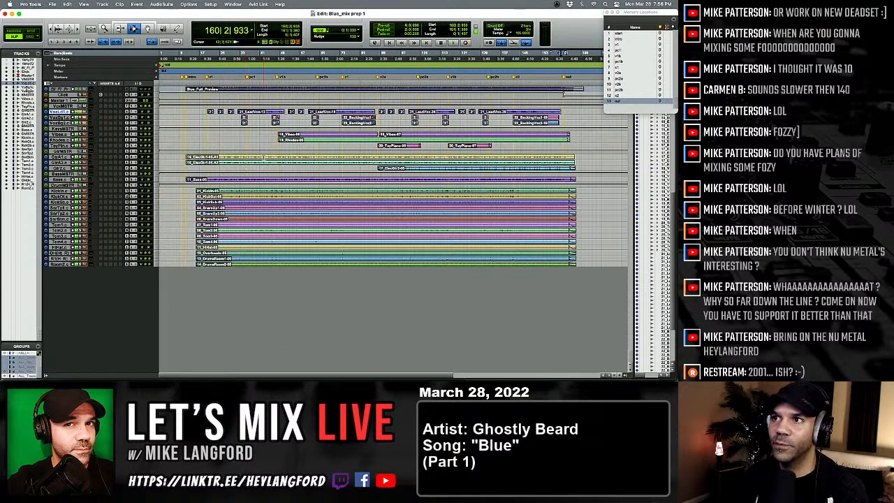
{"action": "left_click_drag", "start_coordinate": [59, 114], "coordinate": [59, 124]}
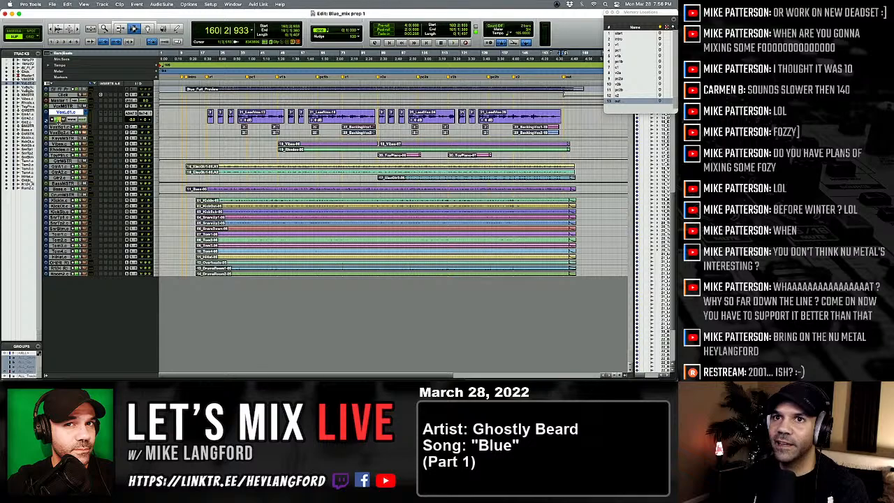
{"action": "left_click", "coordinate": [563, 93]}
{"action": "key", "text": "ctrl+Up"}
{"action": "key", "text": "ctrl+Up"}
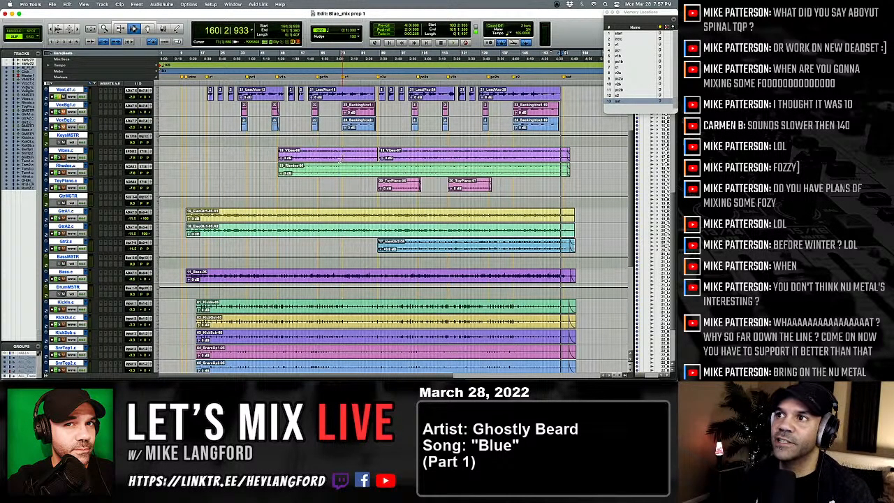
Enlarge the audio waveform display on all tracks and place the edit cursor on Tom1.c around bar 107.
{"action": "scroll", "coordinate": [339, 162], "scroll_direction": "up", "scroll_amount": 3}
{"action": "scroll", "coordinate": [339, 160], "scroll_direction": "down", "scroll_amount": 2}
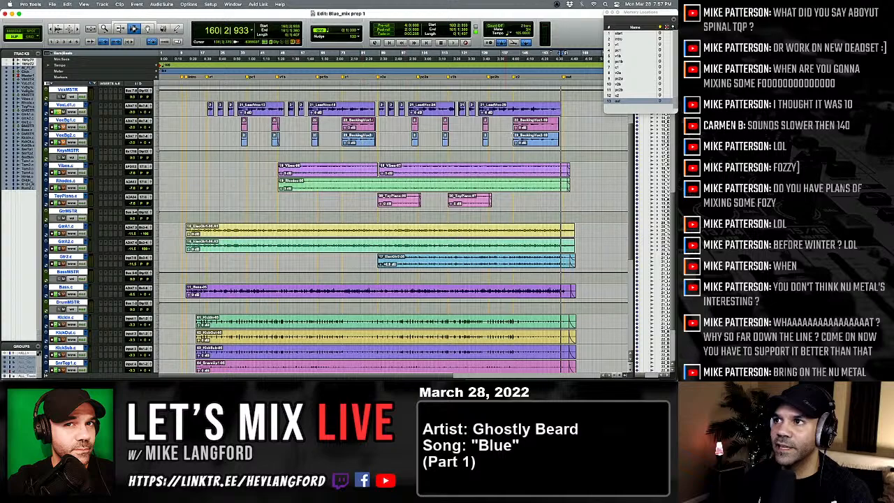
{"action": "scroll", "coordinate": [501, 136], "scroll_direction": "down", "scroll_amount": 5}
{"action": "scroll", "coordinate": [501, 135], "scroll_direction": "down", "scroll_amount": 2}
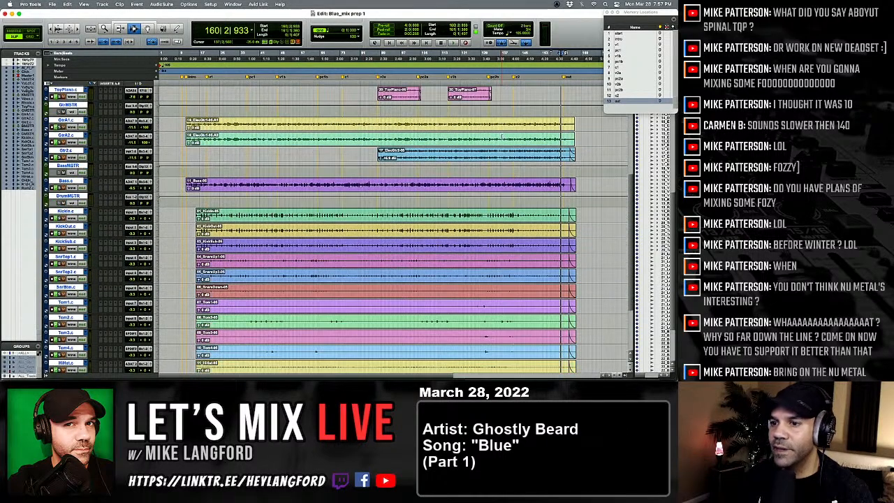
{"action": "key", "text": "super+alt+bracketright"}
{"action": "scroll", "coordinate": [503, 151], "scroll_direction": "down", "scroll_amount": 3}
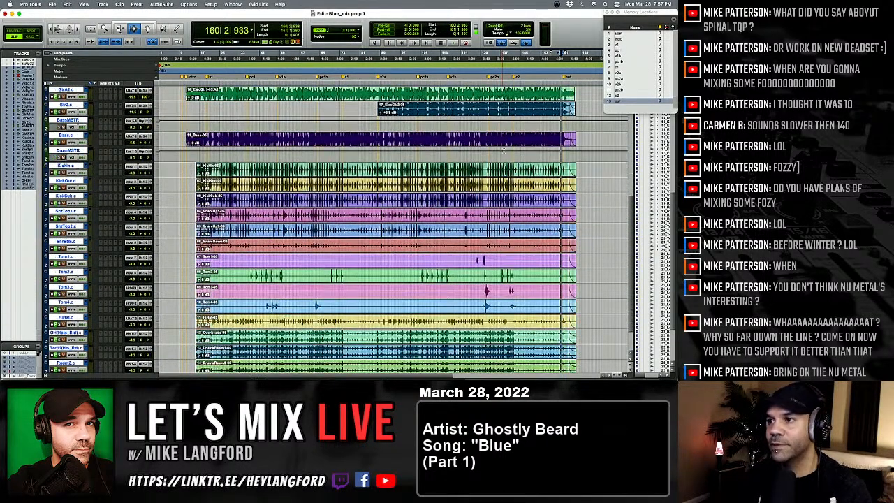
{"action": "left_click", "coordinate": [364, 281]}
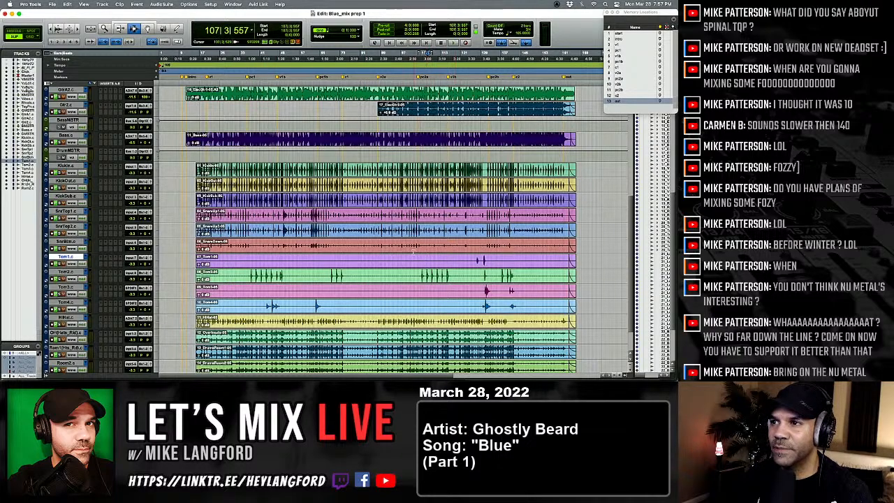
Solo Tom2.c and listen to its hits from about bar 36 and again from bar 43.
{"action": "scroll", "coordinate": [413, 253], "scroll_direction": "down", "scroll_amount": 3}
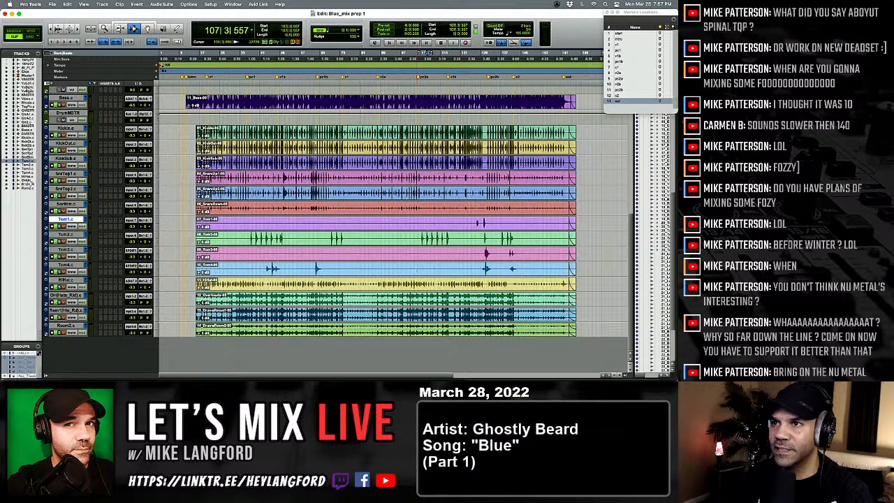
{"action": "scroll", "coordinate": [429, 193], "scroll_direction": "up", "scroll_amount": 10}
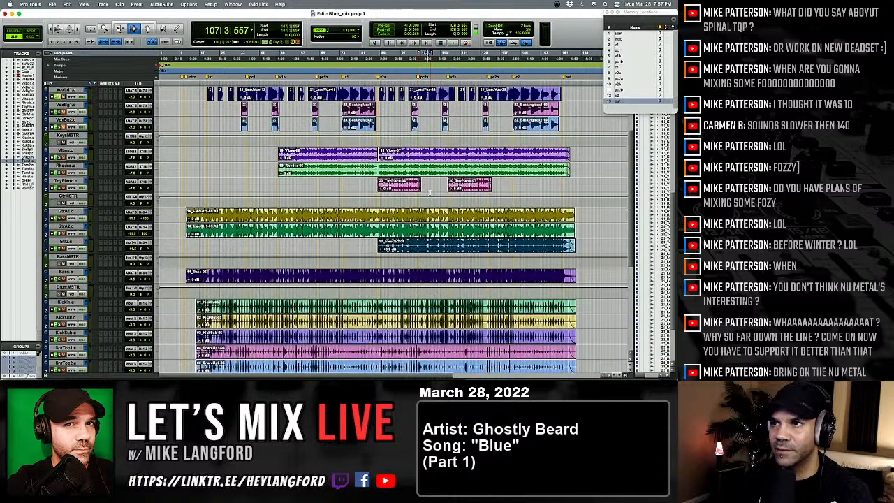
{"action": "scroll", "coordinate": [429, 192], "scroll_direction": "down", "scroll_amount": 10}
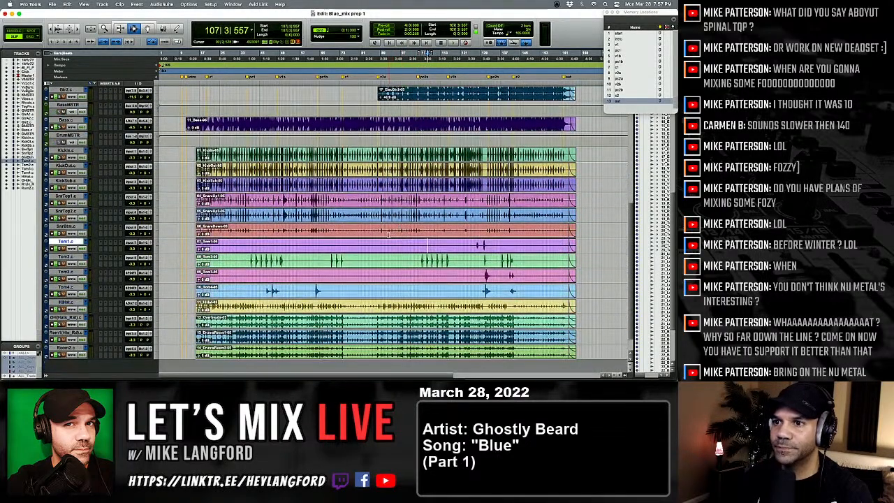
{"action": "left_click", "coordinate": [249, 257]}
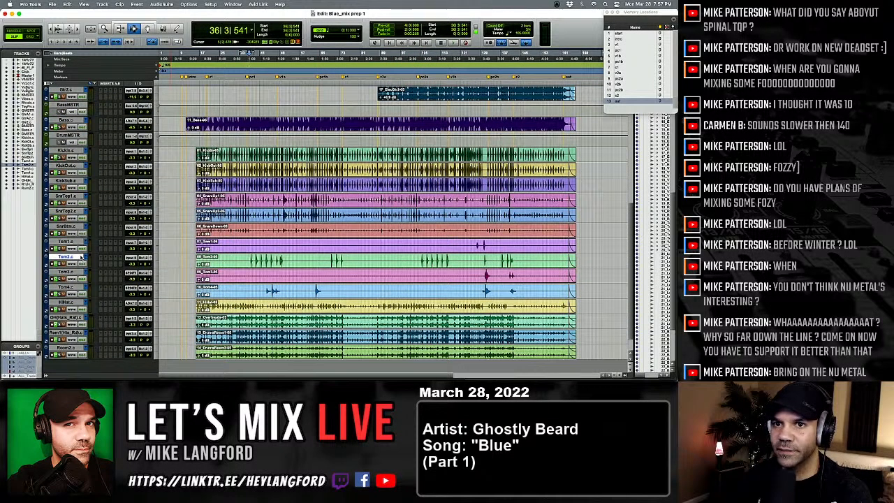
{"action": "key", "text": "space"}
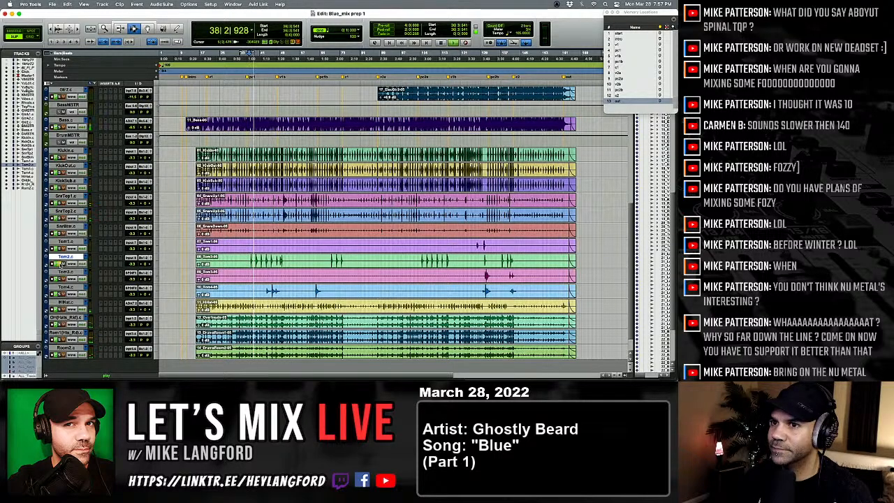
{"action": "left_click", "coordinate": [265, 264]}
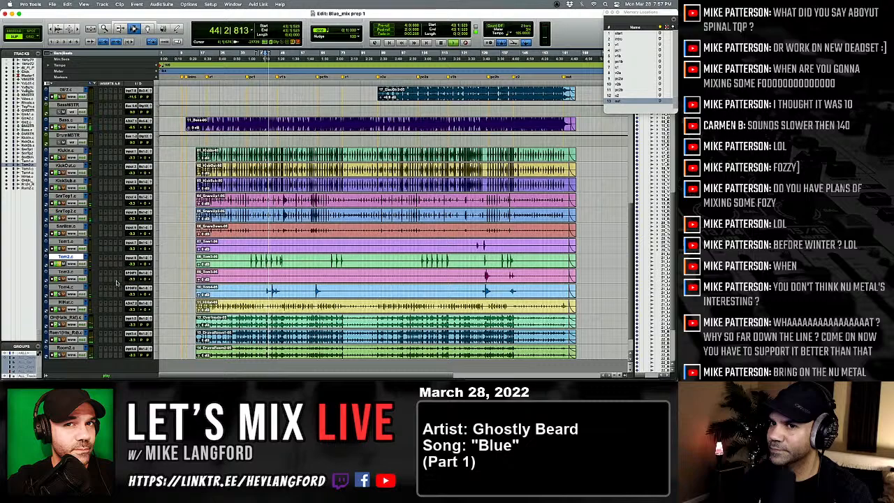
{"action": "key", "text": "space"}
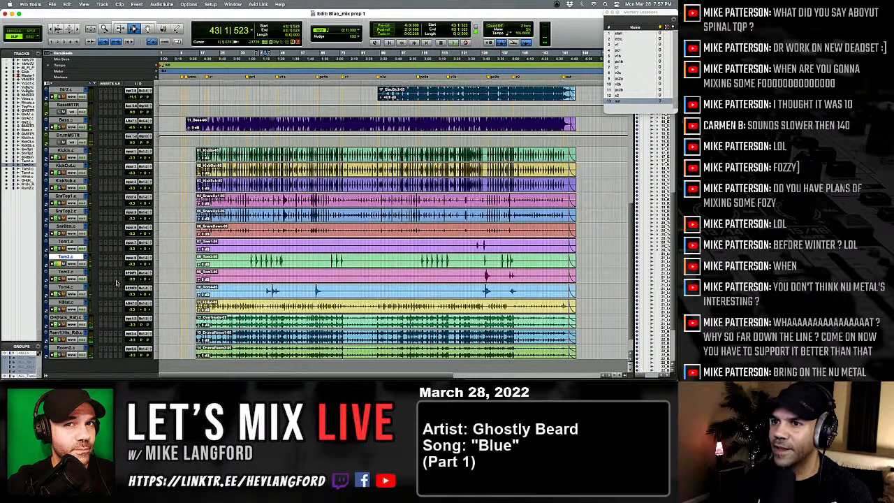
{"action": "key", "text": "space"}
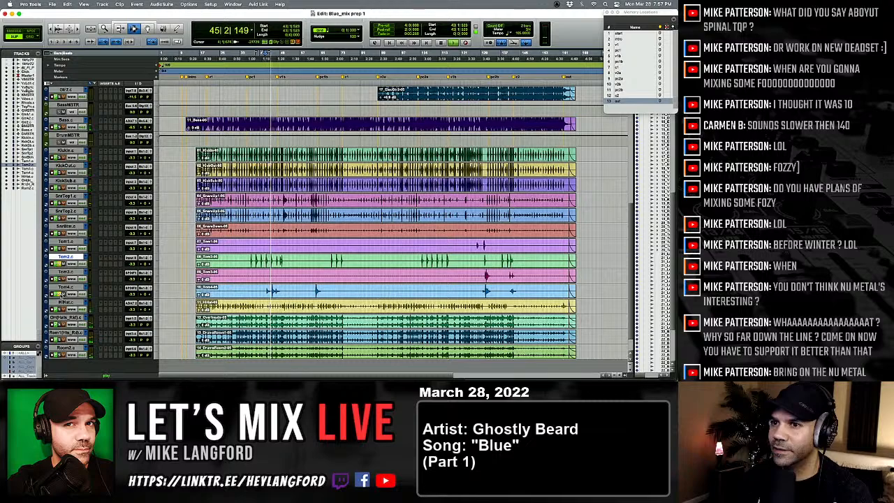
{"action": "key", "text": "space"}
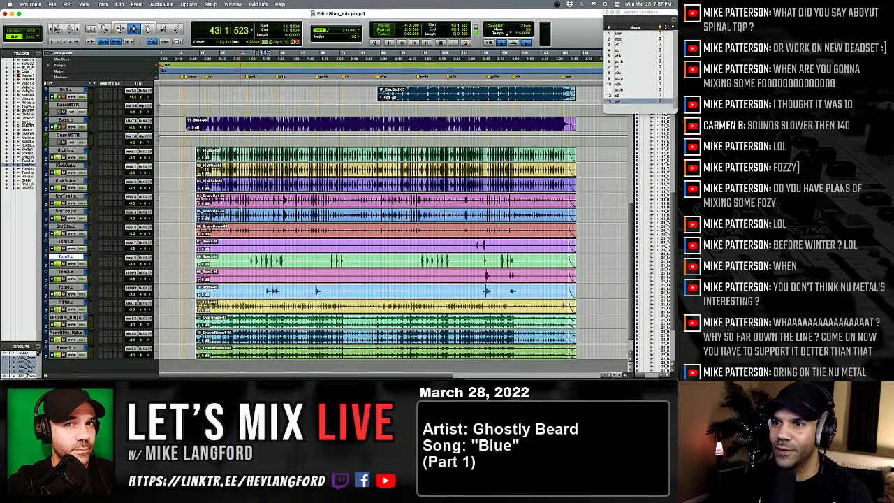
Play the soloed drum tracks together from bar 43 with the timeline zoomed in on the tom hits.
{"action": "key", "text": "space"}
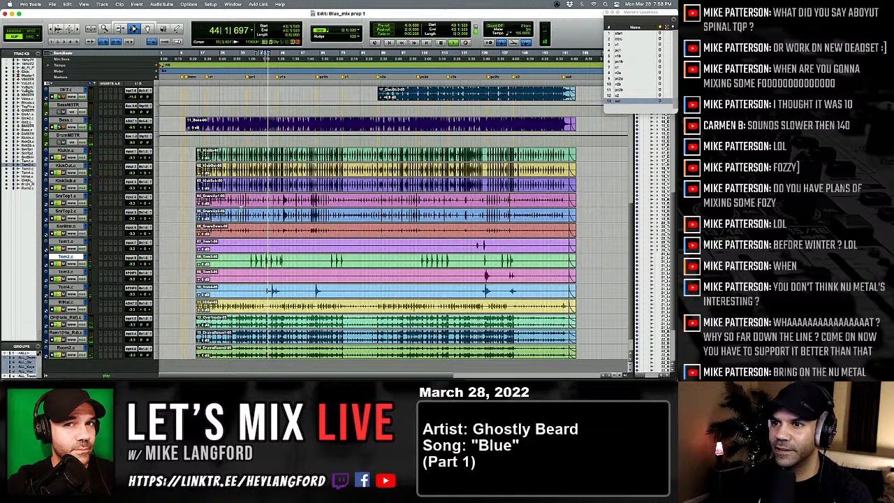
{"action": "key", "text": "space"}
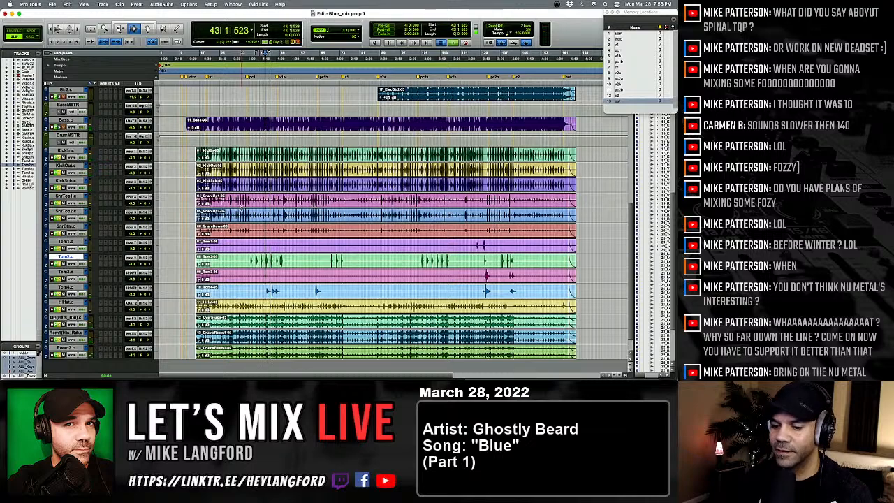
{"action": "key", "text": "super+bracketright"}
{"action": "key", "text": "super+bracketright"}
{"action": "key", "text": "super+bracketright"}
{"action": "key", "text": "super+bracketright"}
{"action": "key", "text": "super+bracketright"}
{"action": "key", "text": "space"}
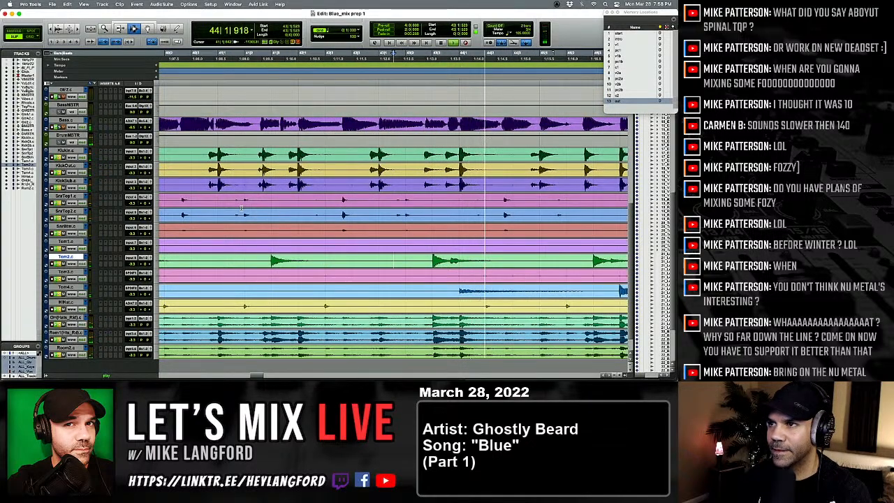
Listen through the individual drum tracks from bar 43, ending with only the overheads track soloed.
{"action": "key", "text": "space"}
{"action": "key", "text": "space"}
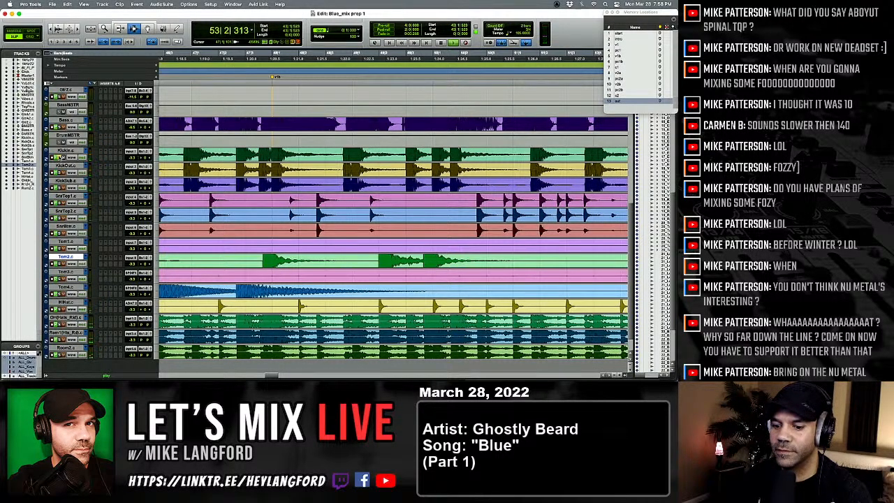
{"action": "key", "text": "r"}
{"action": "key", "text": "r"}
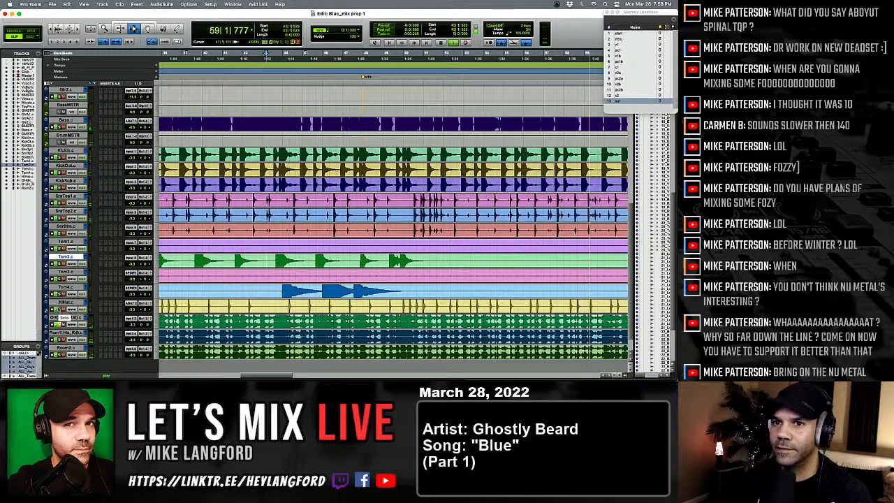
{"action": "key", "text": "space"}
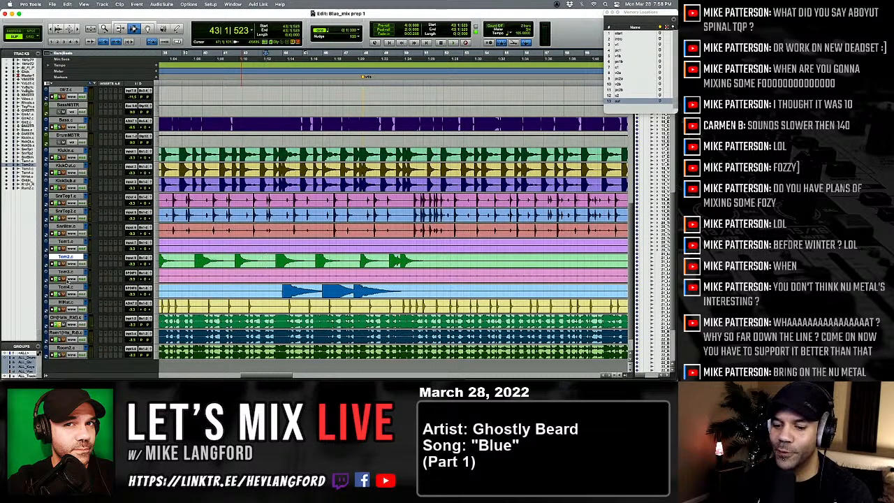
Show the whole song in the timeline with the audio waveforms of all tracks at normal display size.
{"action": "key", "text": "r"}
{"action": "key", "text": "r"}
{"action": "scroll", "coordinate": [285, 243], "scroll_direction": "right", "scroll_amount": 4}
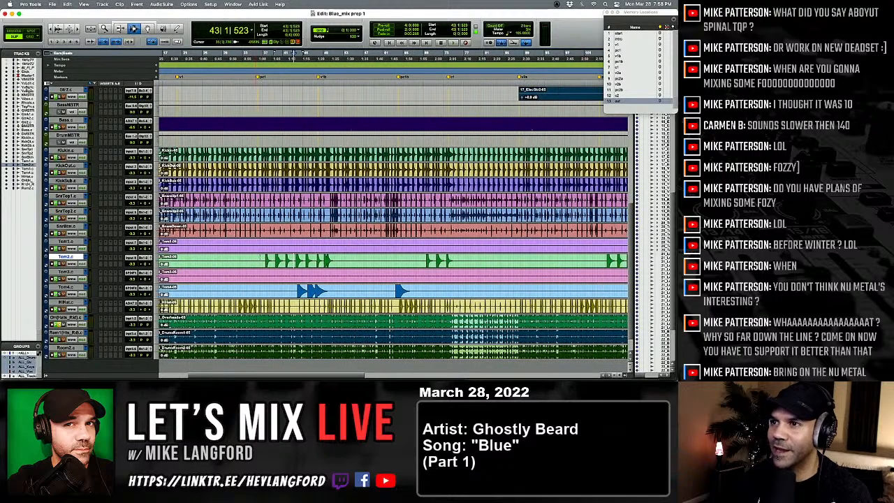
{"action": "scroll", "coordinate": [289, 244], "scroll_direction": "right", "scroll_amount": 5}
{"action": "key", "text": "alt+a"}
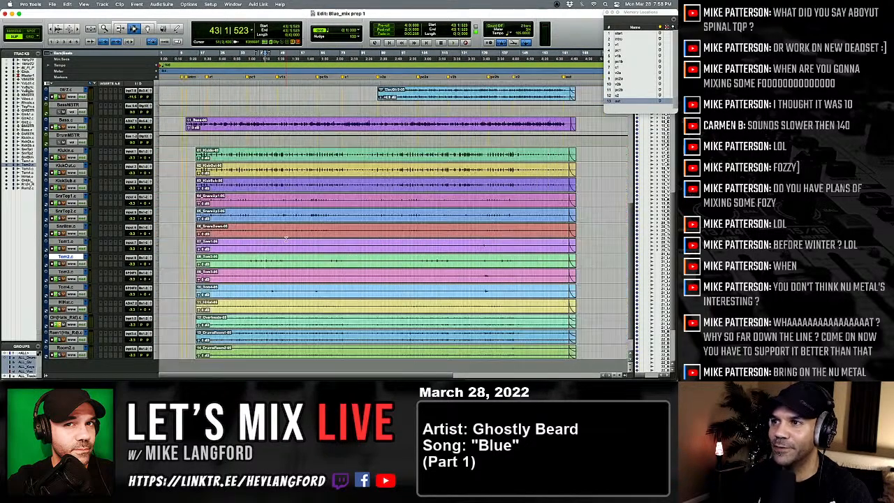
{"action": "scroll", "coordinate": [286, 238], "scroll_direction": "up", "scroll_amount": 2}
{"action": "scroll", "coordinate": [284, 238], "scroll_direction": "down", "scroll_amount": 2}
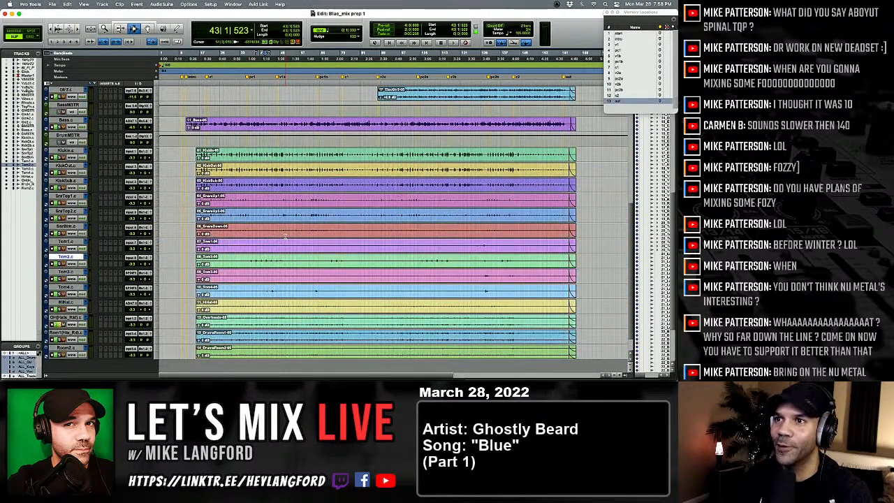
{"action": "scroll", "coordinate": [291, 191], "scroll_direction": "up", "scroll_amount": 1}
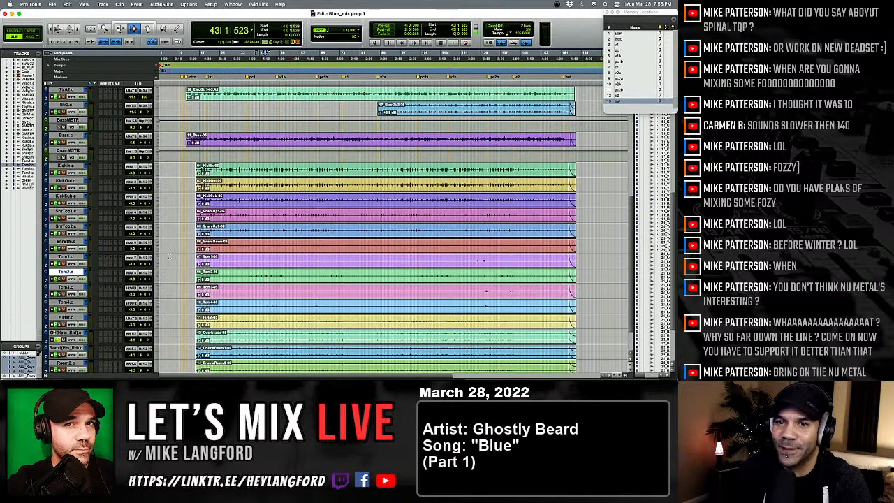
{"action": "scroll", "coordinate": [276, 283], "scroll_direction": "up", "scroll_amount": 7}
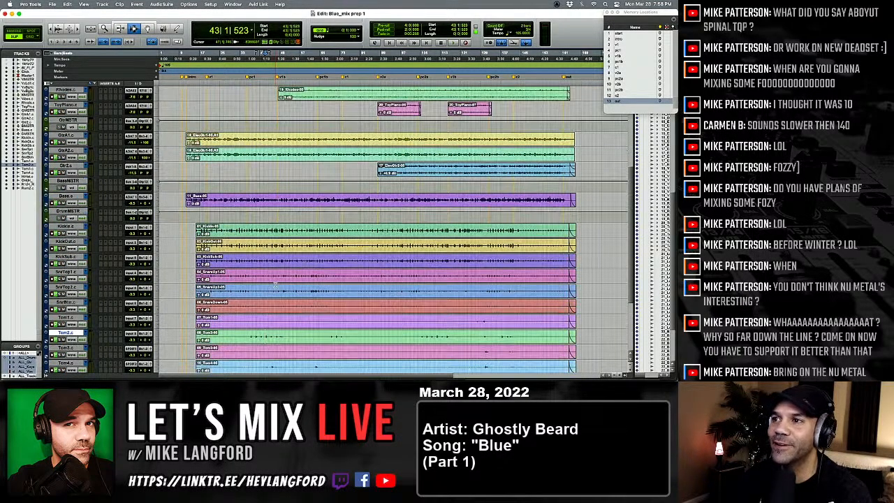
Solo Bass.c and play it from about bar 41.
{"action": "left_click", "coordinate": [261, 262]}
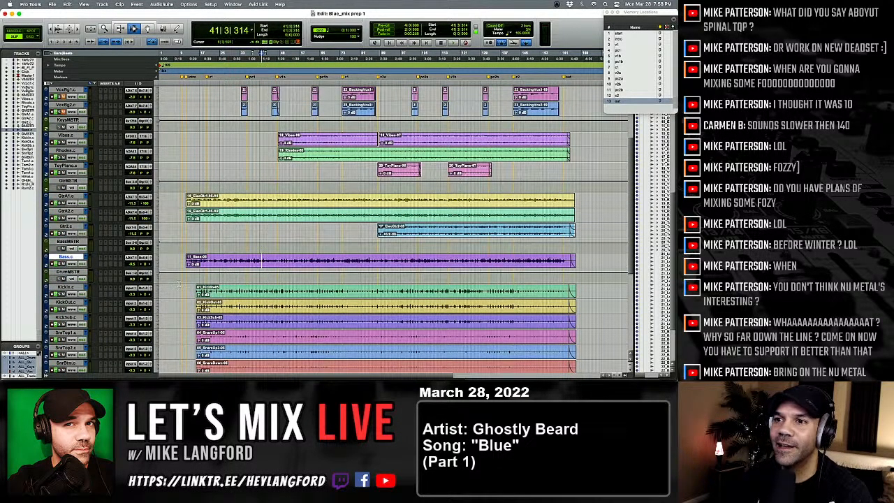
{"action": "scroll", "coordinate": [171, 276], "scroll_direction": "up", "scroll_amount": 5}
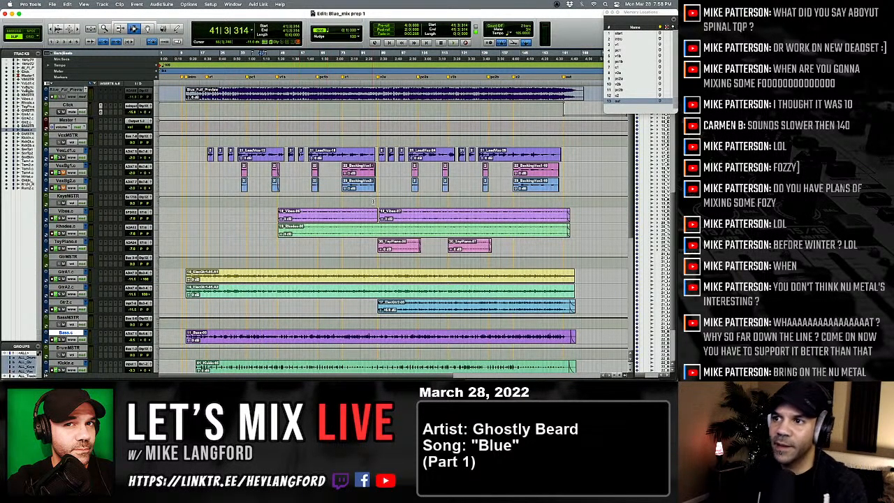
{"action": "scroll", "coordinate": [248, 283], "scroll_direction": "down", "scroll_amount": 3}
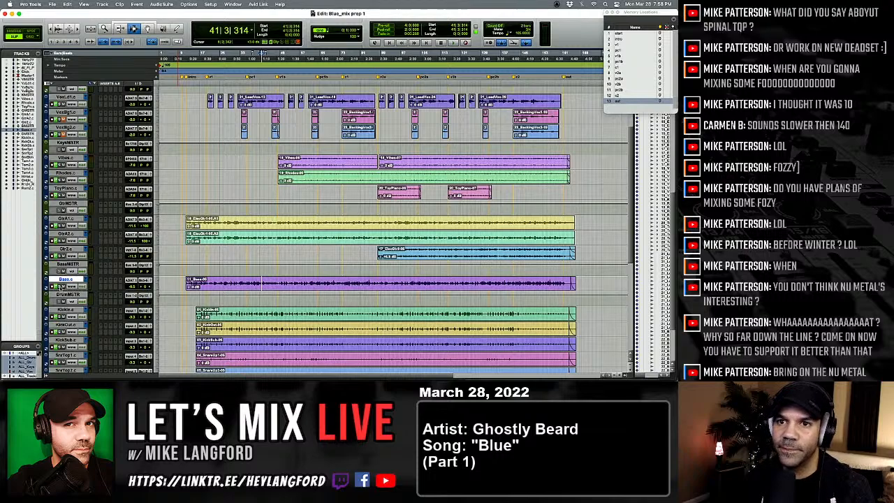
{"action": "key", "text": "space"}
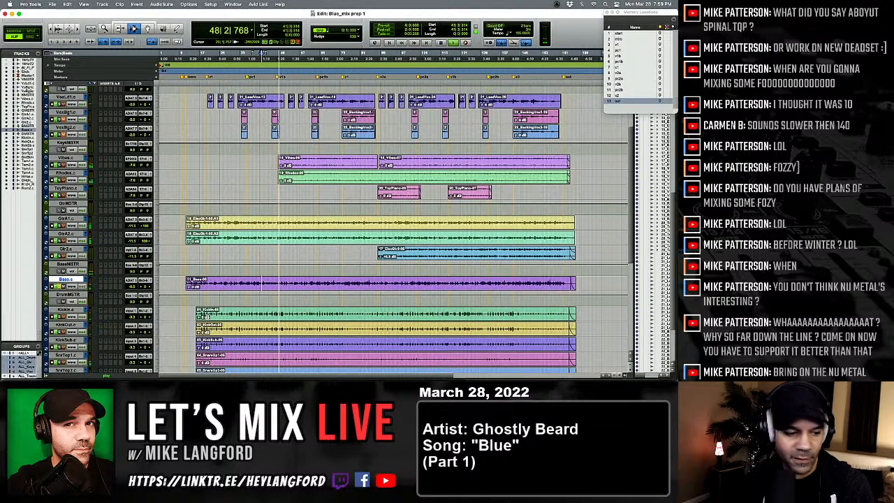
Try the Bass.c fader at a higher and then a lower level during soloed playback, and stop the playback.
{"action": "key", "text": "super+equal"}
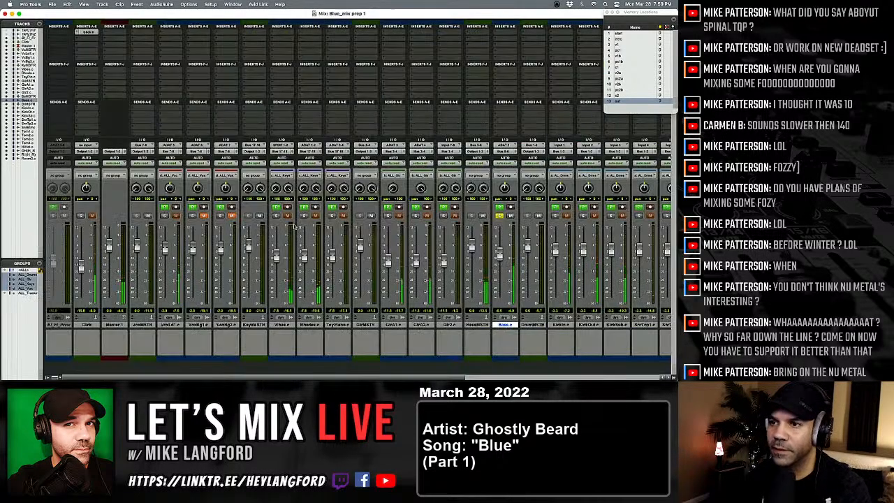
{"action": "left_click_drag", "start_coordinate": [502, 257], "coordinate": [502, 245]}
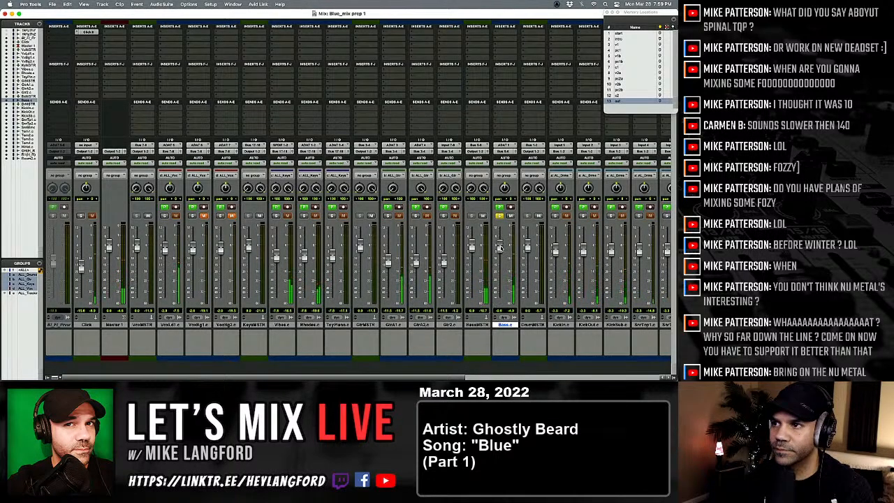
{"action": "left_click_drag", "start_coordinate": [500, 248], "coordinate": [499, 260]}
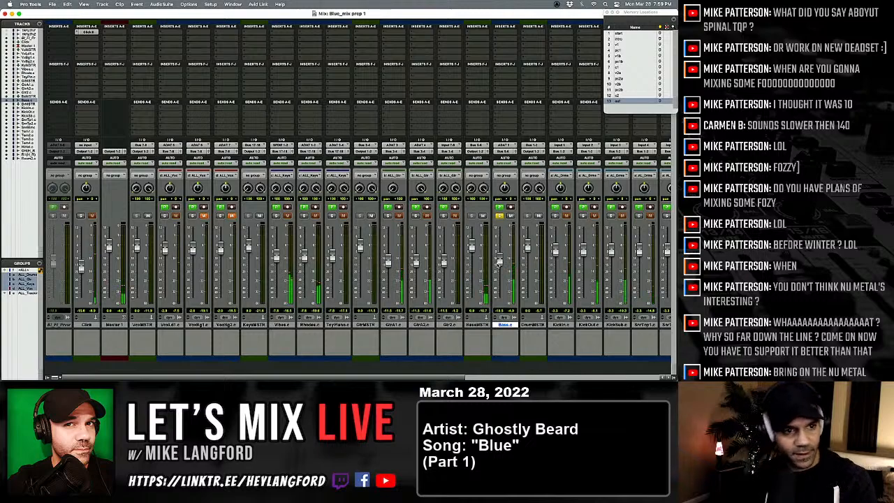
{"action": "key", "text": "super+equal"}
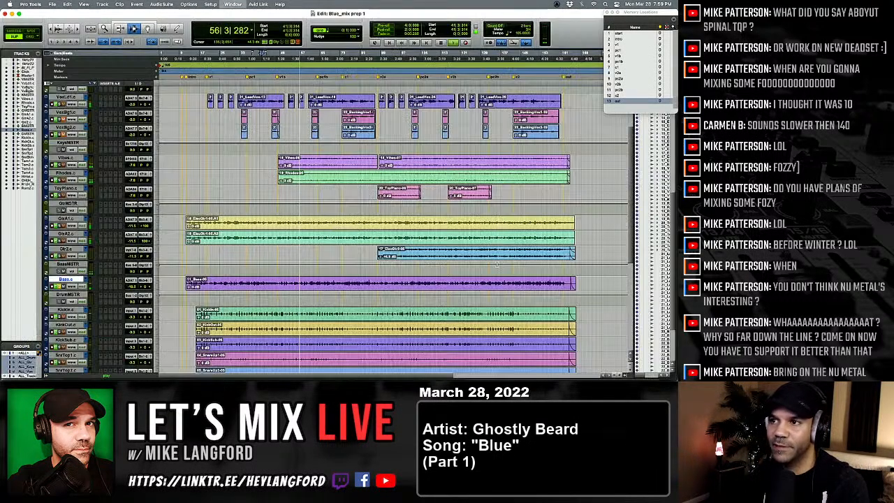
{"action": "scroll", "coordinate": [419, 251], "scroll_direction": "down", "scroll_amount": 10}
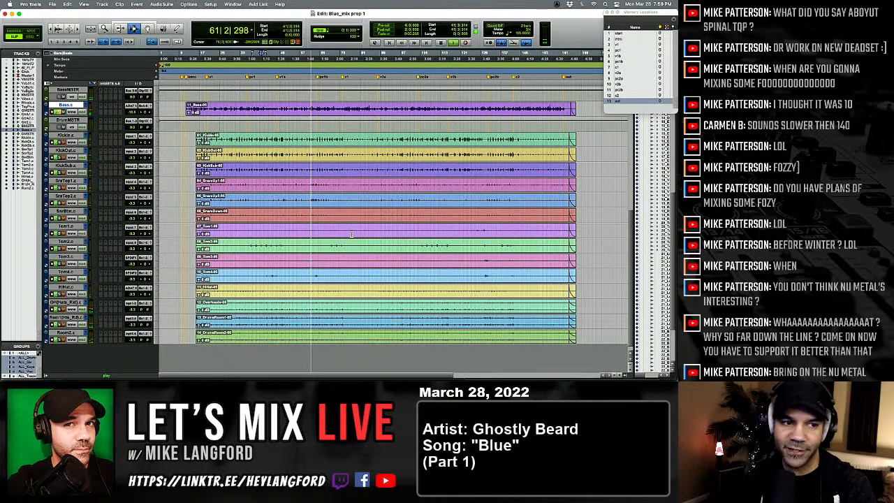
{"action": "scroll", "coordinate": [300, 272], "scroll_direction": "up", "scroll_amount": 3}
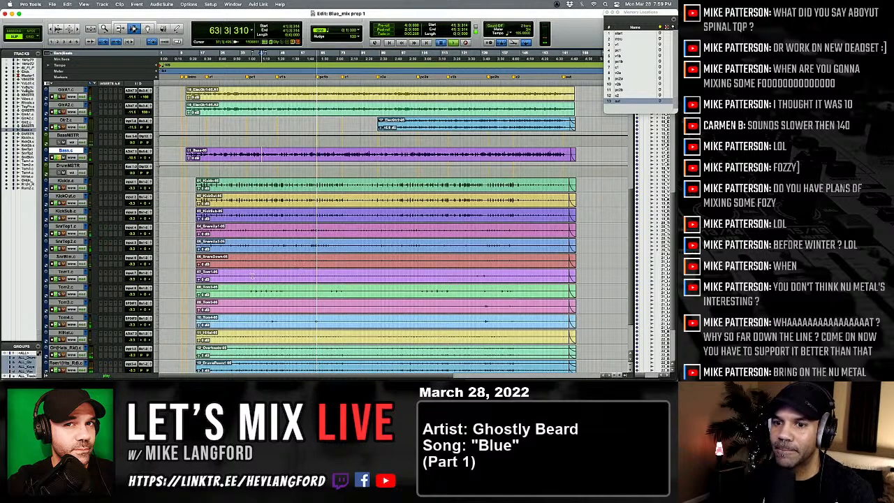
{"action": "key", "text": "space"}
Pull the faders of all grouped drum tracks and of Bass.c down to minimum in the mixer, with no track soloed.
{"action": "key", "text": "super+equal"}
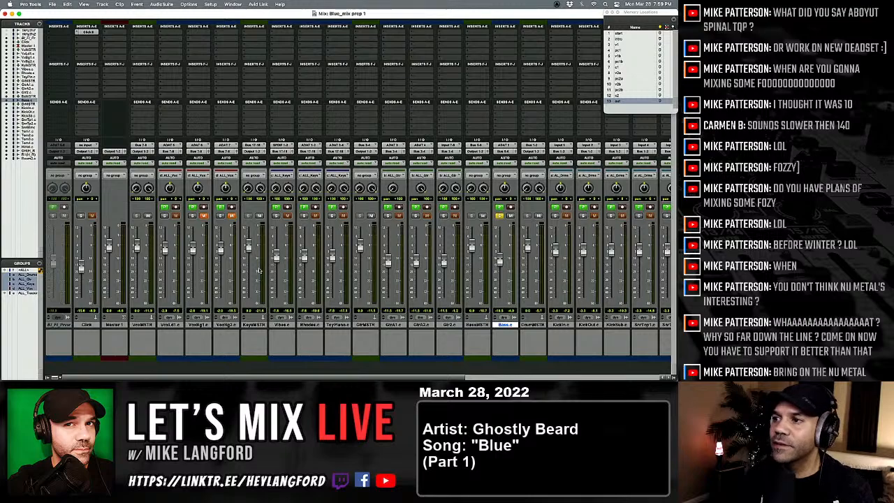
{"action": "scroll", "coordinate": [259, 271], "scroll_direction": "right", "scroll_amount": 10}
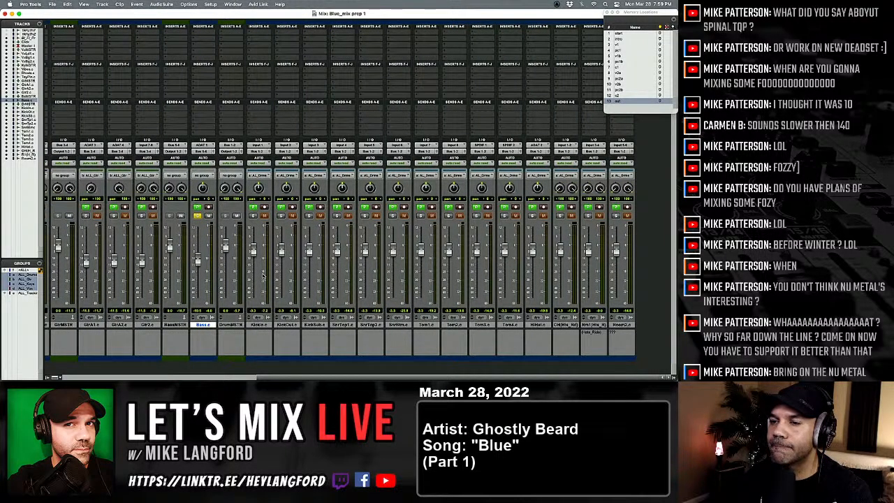
{"action": "left_click", "coordinate": [258, 325]}
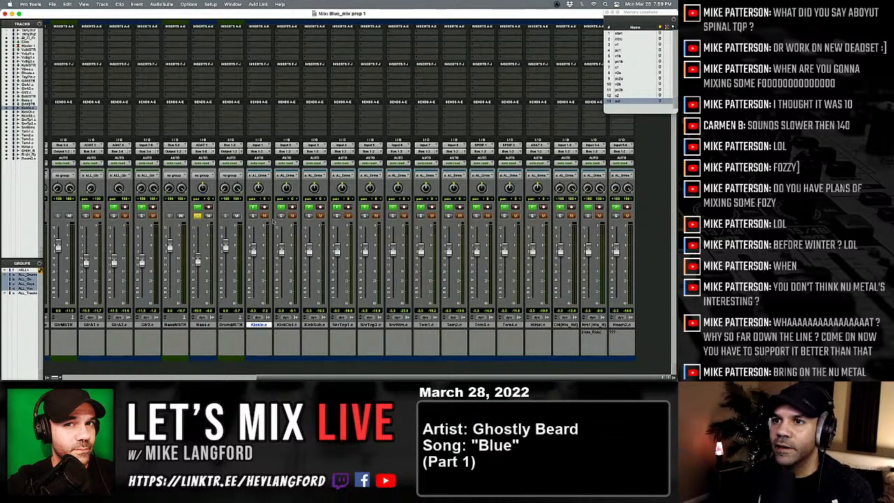
{"action": "left_click_drag", "start_coordinate": [281, 251], "coordinate": [275, 289]}
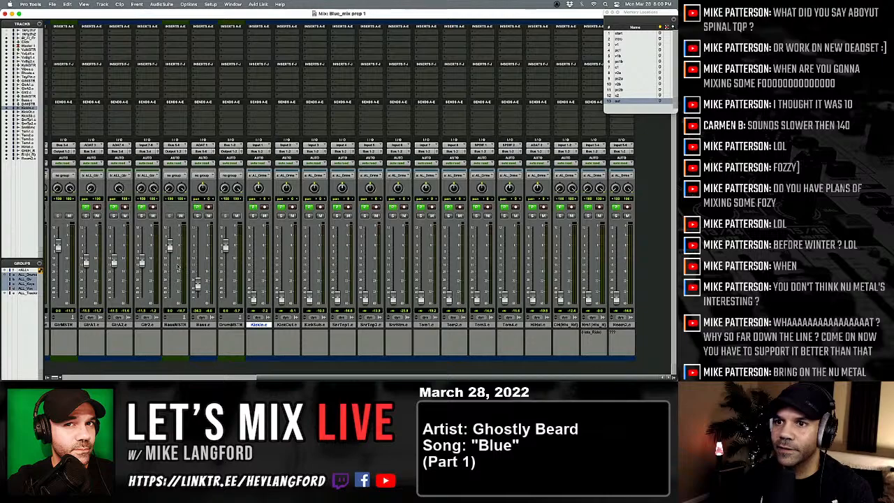
{"action": "left_click_drag", "start_coordinate": [197, 285], "coordinate": [200, 350]}
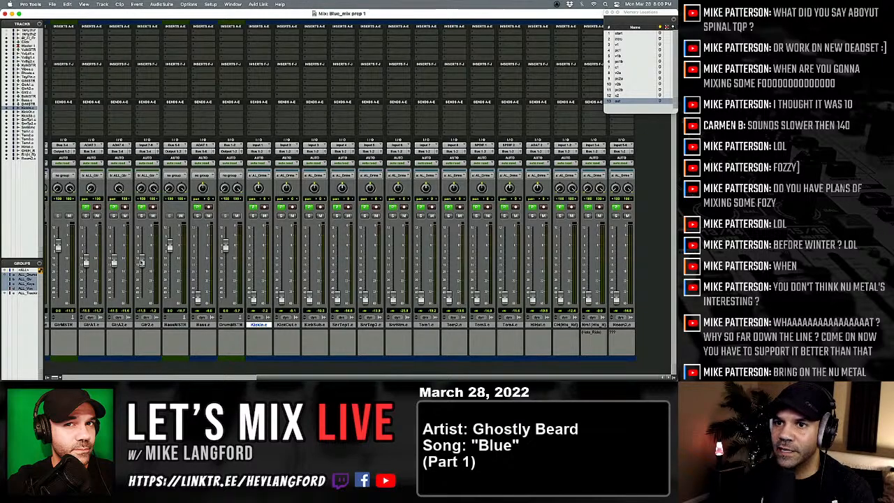
Pull the faders of the guitar, keys and vocal tracks down to minimum in the mixer, leaving the master faders up.
{"action": "scroll", "coordinate": [162, 288], "scroll_direction": "left", "scroll_amount": 5}
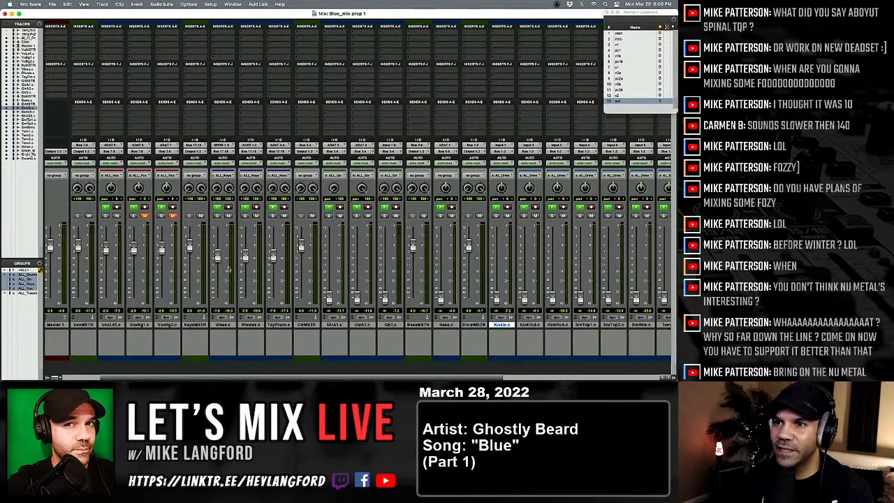
{"action": "left_click_drag", "start_coordinate": [244, 257], "coordinate": [168, 320]}
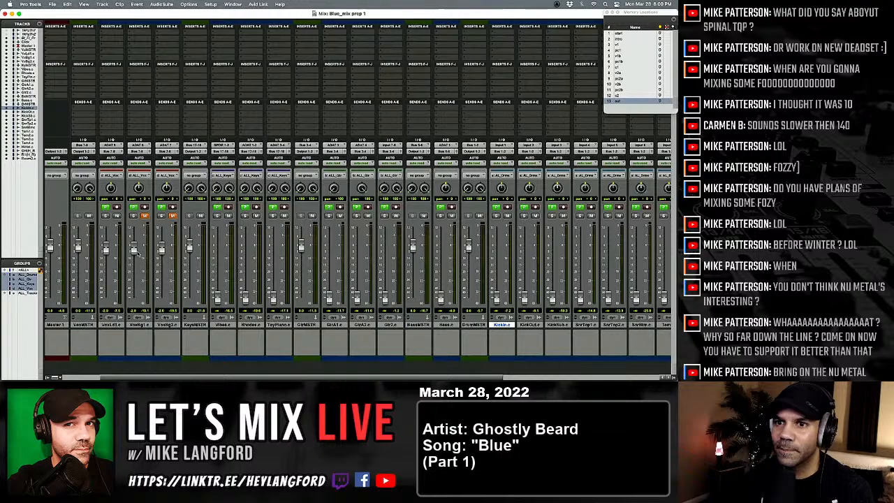
{"action": "left_click_drag", "start_coordinate": [139, 252], "coordinate": [147, 308]}
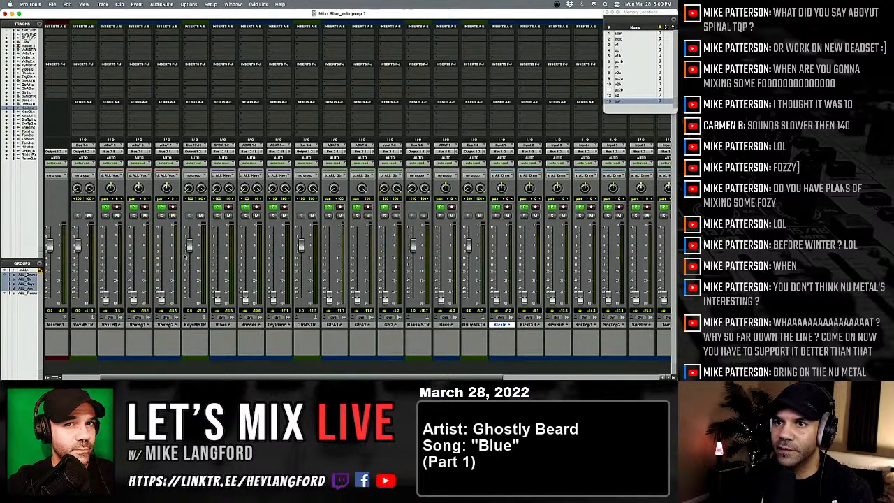
Insert a stereo Dyn3 Compressor/Limiter on DrumMSTR, move its window above the faders, and raise its threshold to the top of the input meter.
{"action": "scroll", "coordinate": [187, 256], "scroll_direction": "right", "scroll_amount": 5}
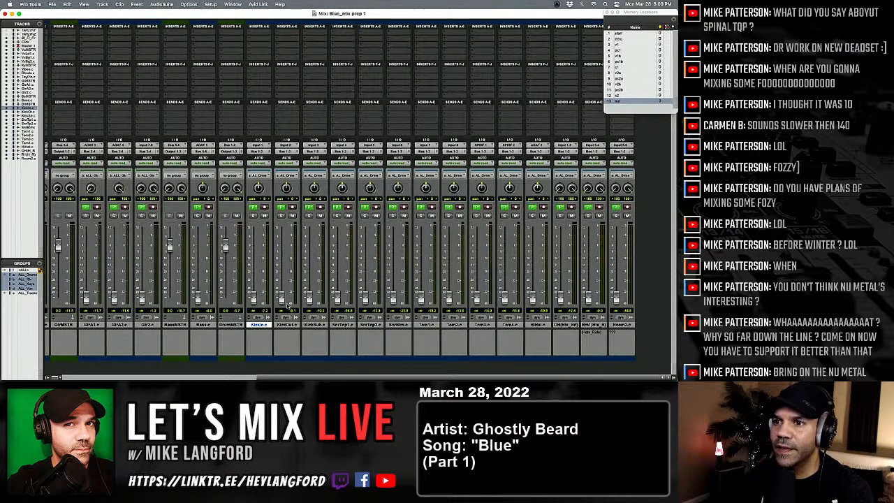
{"action": "left_click", "coordinate": [221, 41]}
{"action": "mouse_move", "coordinate": [250, 38]}
{"action": "mouse_move", "coordinate": [298, 46]}
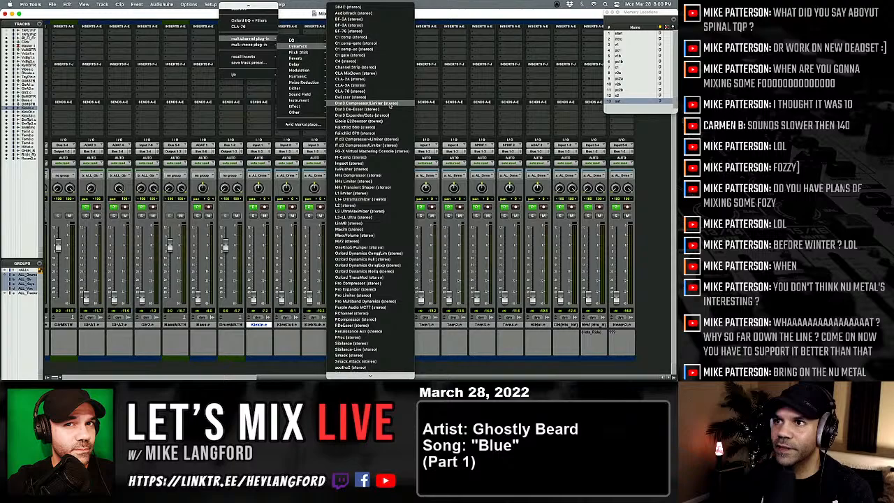
{"action": "left_click", "coordinate": [389, 104]}
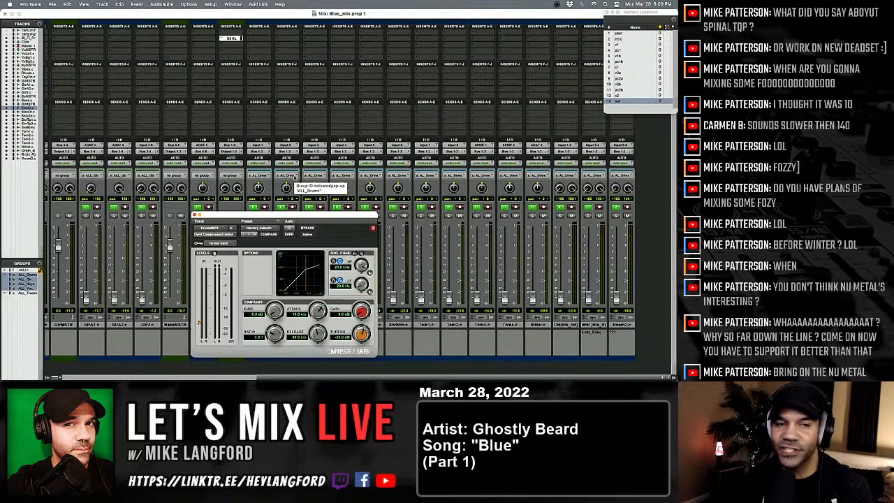
{"action": "left_click_drag", "start_coordinate": [281, 214], "coordinate": [350, 22]}
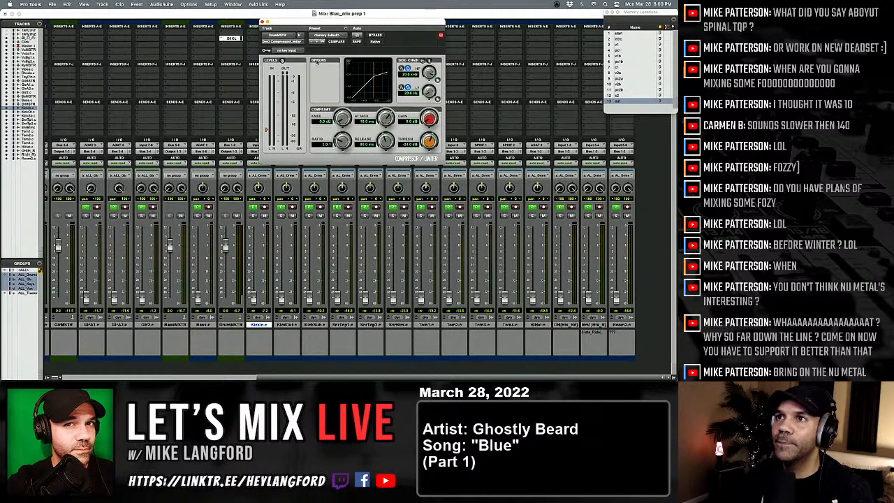
{"action": "left_click_drag", "start_coordinate": [267, 129], "coordinate": [279, 78]}
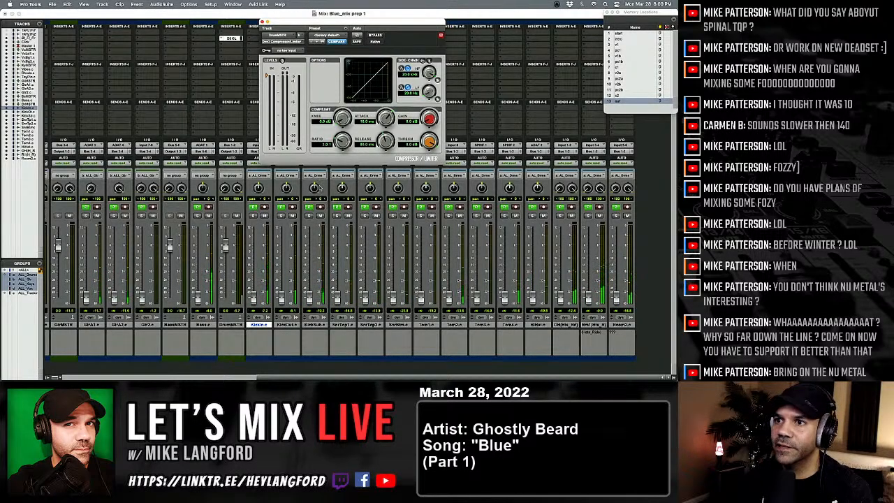
During playback, raise KickIn.c to about 0 dB and KickOut.c and KickSub.c to lower levels, soloing KickSub.c briefly.
{"action": "left_click_drag", "start_coordinate": [253, 299], "coordinate": [253, 253]}
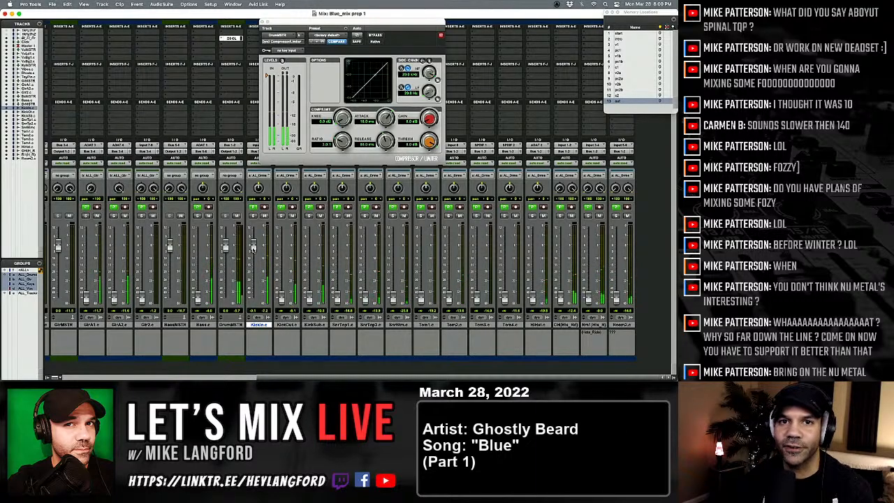
{"action": "left_click_drag", "start_coordinate": [253, 249], "coordinate": [254, 250]}
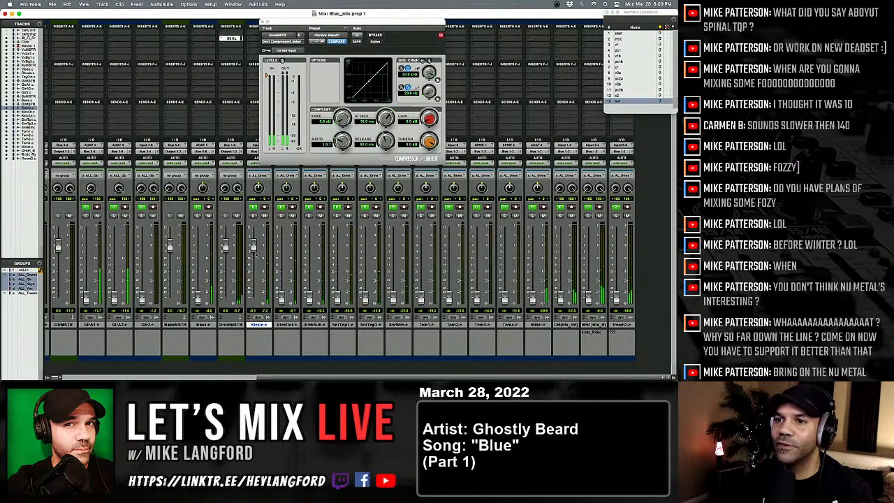
{"action": "left_click_drag", "start_coordinate": [280, 298], "coordinate": [282, 262]}
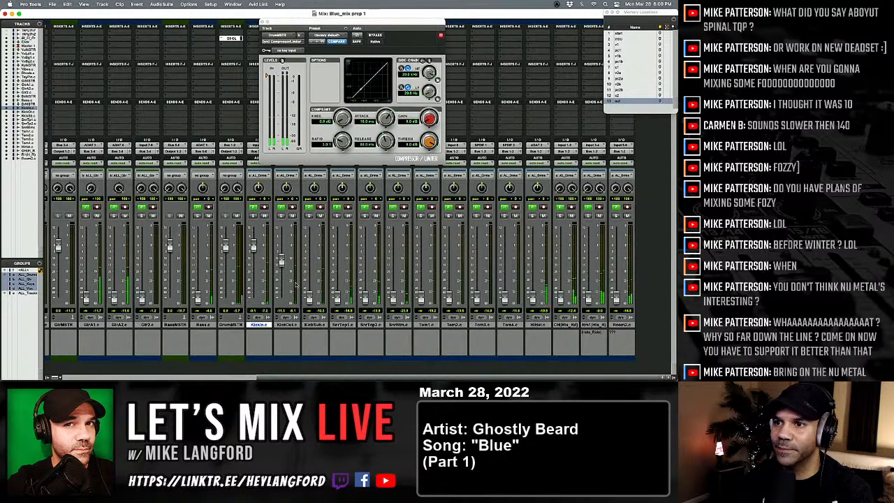
{"action": "left_click_drag", "start_coordinate": [309, 299], "coordinate": [310, 265]}
{"action": "left_click", "coordinate": [308, 216]}
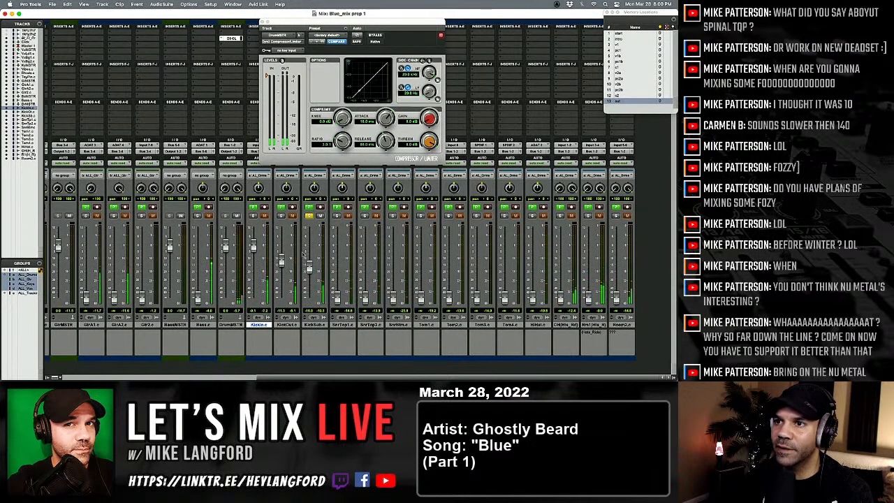
{"action": "left_click", "coordinate": [308, 216]}
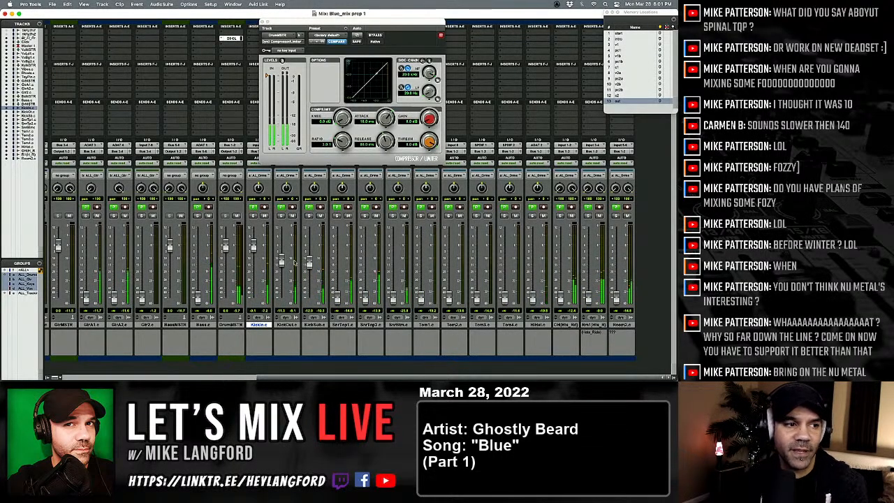
Make the Master 1 track taller, open its output fader window, place it in the screen corner, and return to the mixer.
{"action": "key", "text": "super+equal"}
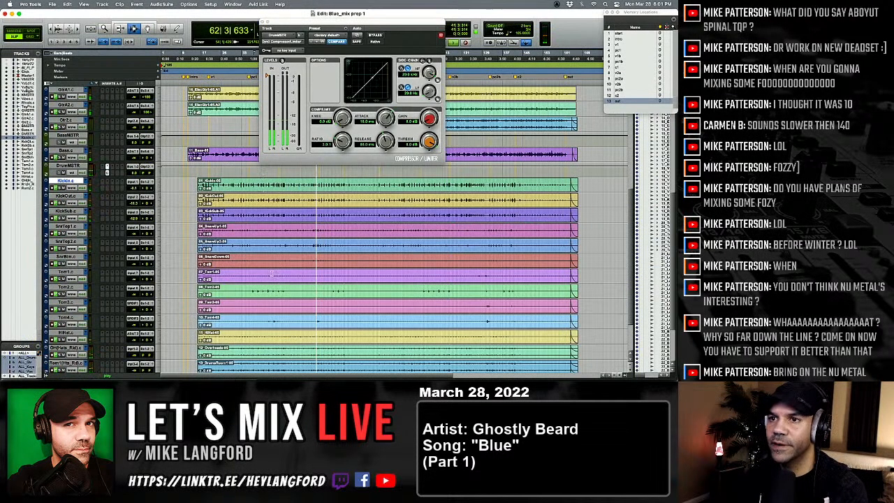
{"action": "scroll", "coordinate": [271, 273], "scroll_direction": "up", "scroll_amount": 10}
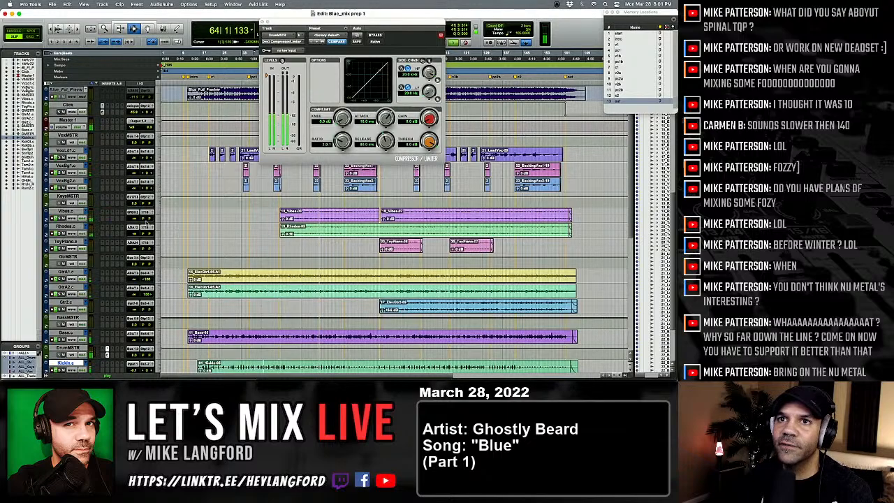
{"action": "left_click_drag", "start_coordinate": [155, 131], "coordinate": [155, 137]}
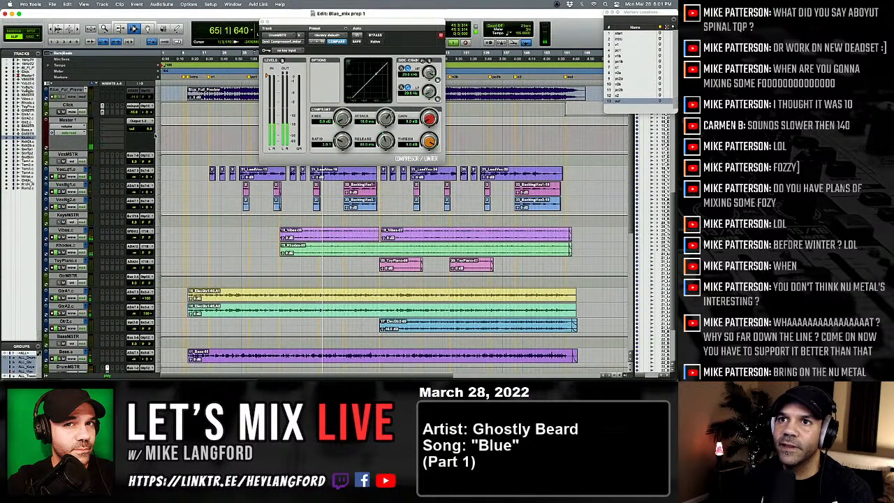
{"action": "left_click", "coordinate": [153, 120]}
{"action": "left_click_drag", "start_coordinate": [178, 82], "coordinate": [19, 28]}
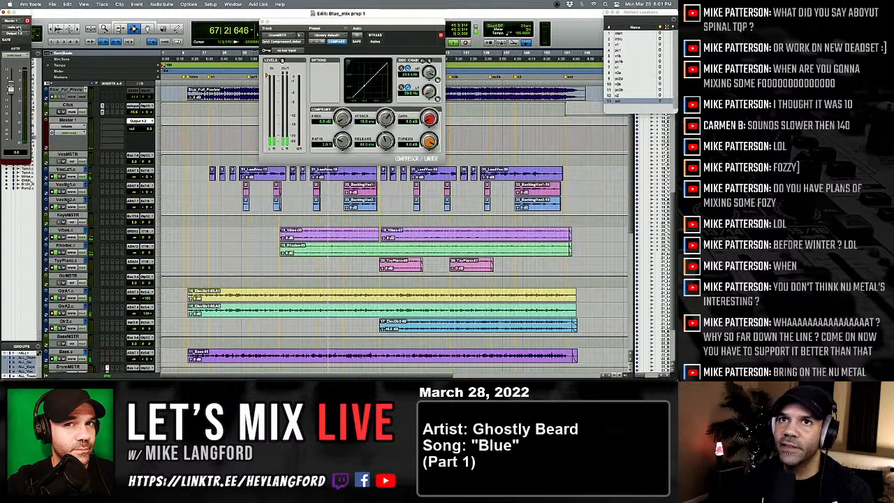
{"action": "key", "text": "super+equal"}
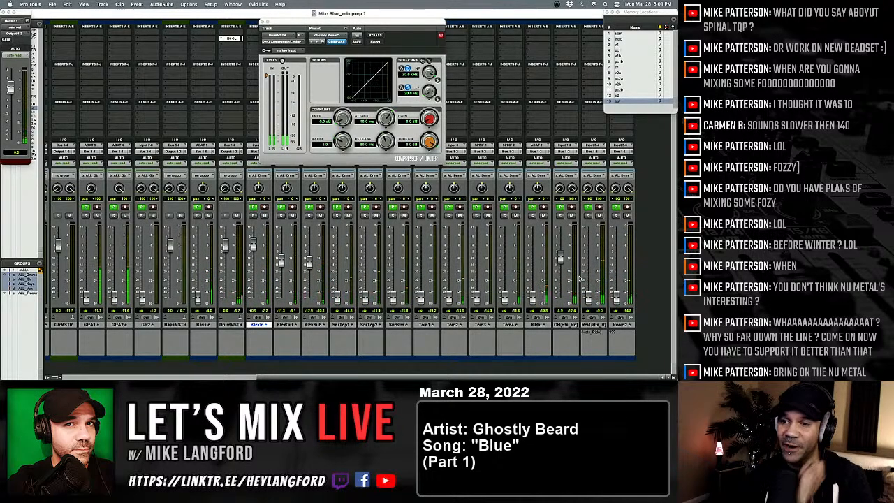
Raise the SnrTop1.c and SnrTop2.c faders to similar levels slightly below 0 dB, soloing each snare track in turn.
{"action": "left_click_drag", "start_coordinate": [336, 295], "coordinate": [339, 245]}
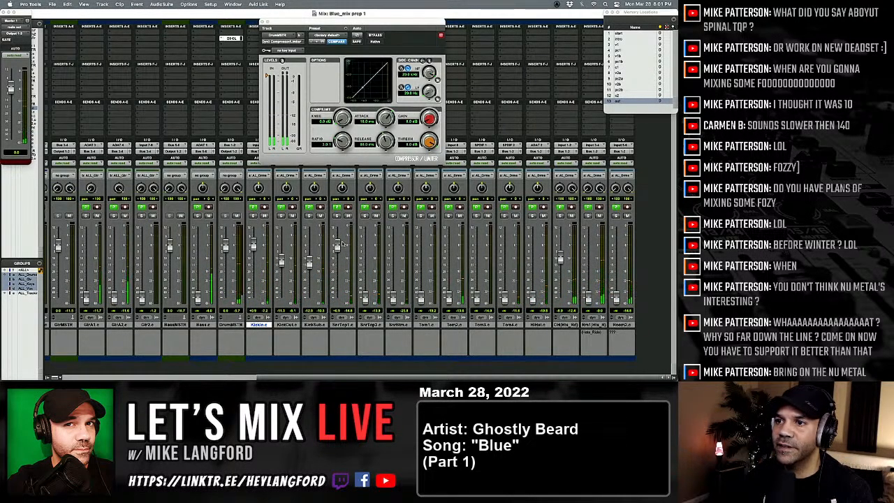
{"action": "left_click", "coordinate": [336, 215]}
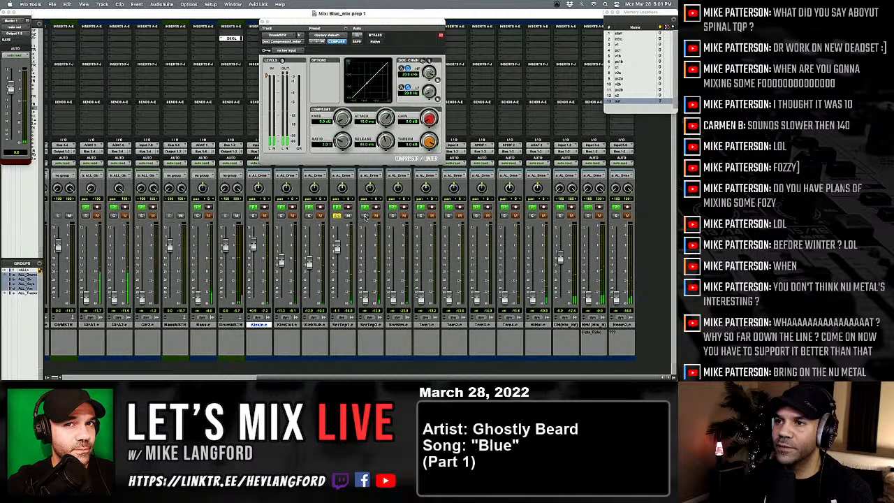
{"action": "left_click", "coordinate": [364, 216]}
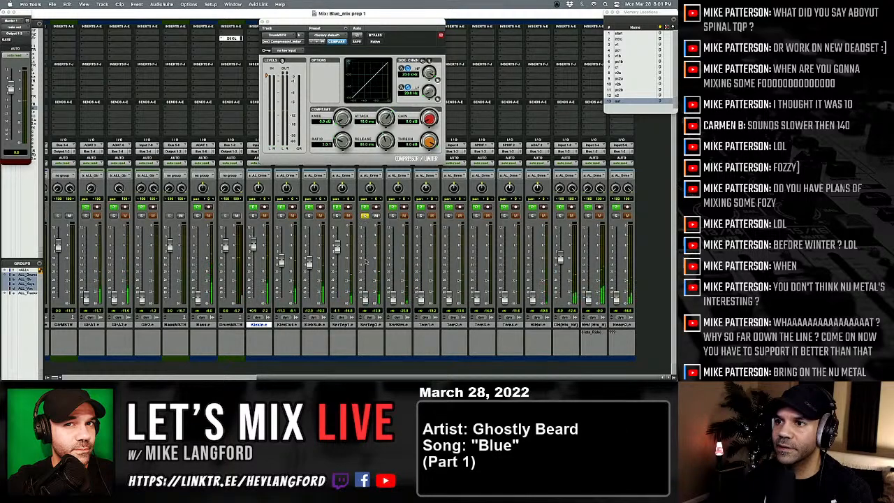
{"action": "left_click_drag", "start_coordinate": [365, 302], "coordinate": [363, 250]}
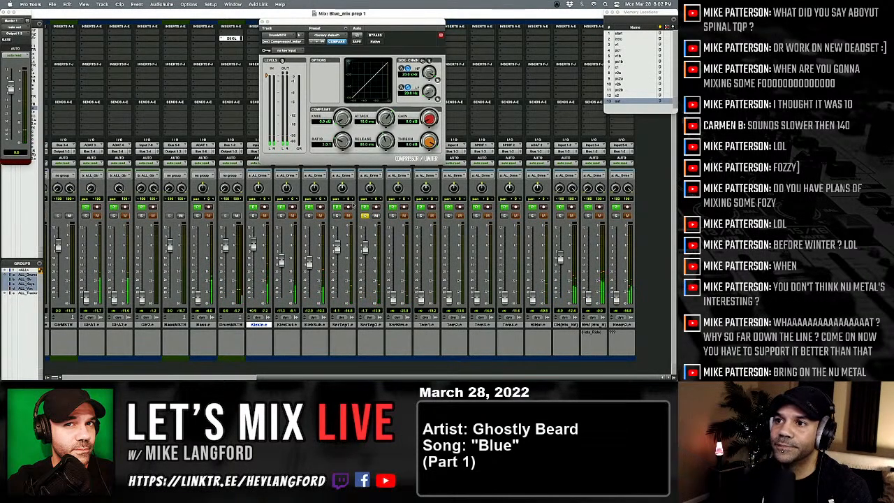
Suspend the track groups and compare SnrTop1.c and SnrTop2.c by soloing them alternately, leaving neither soloed.
{"action": "left_click", "coordinate": [338, 217]}
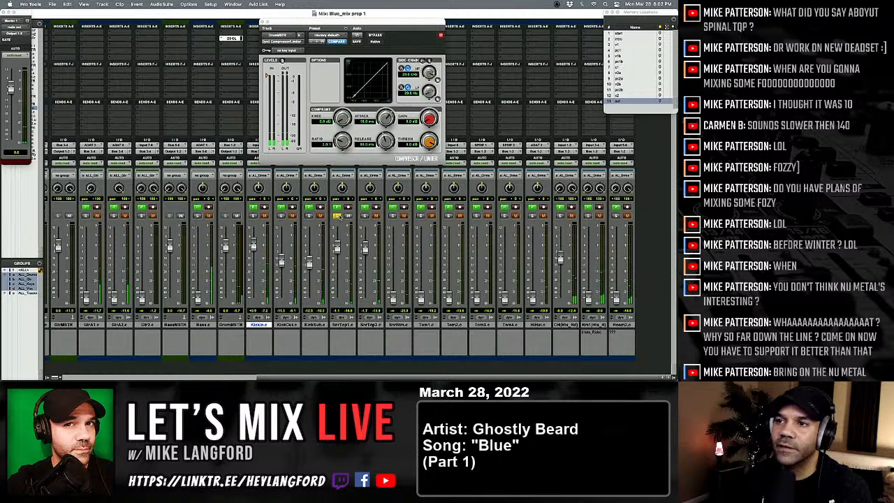
{"action": "left_click", "coordinate": [363, 216]}
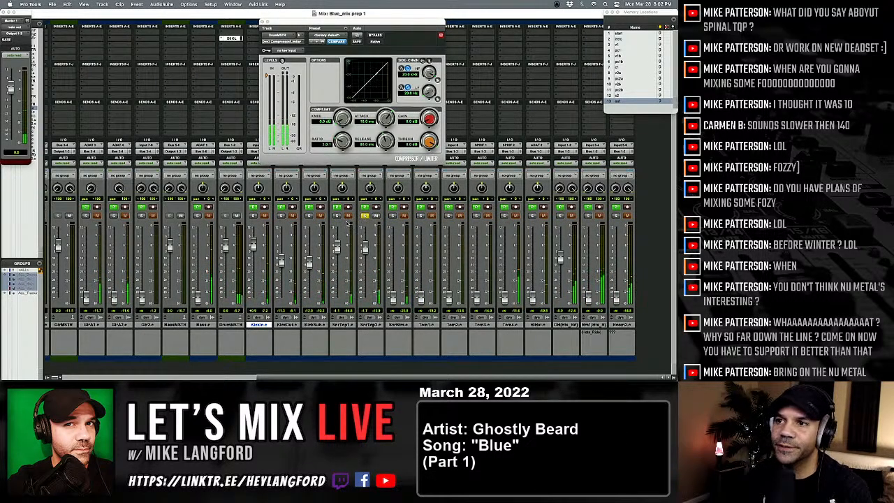
{"action": "left_click", "coordinate": [337, 217]}
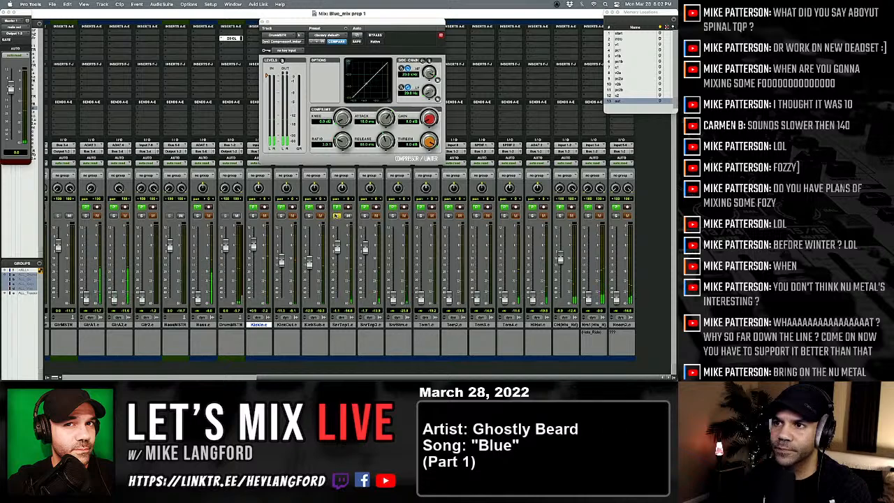
{"action": "left_click", "coordinate": [363, 217]}
{"action": "left_click", "coordinate": [364, 216]}
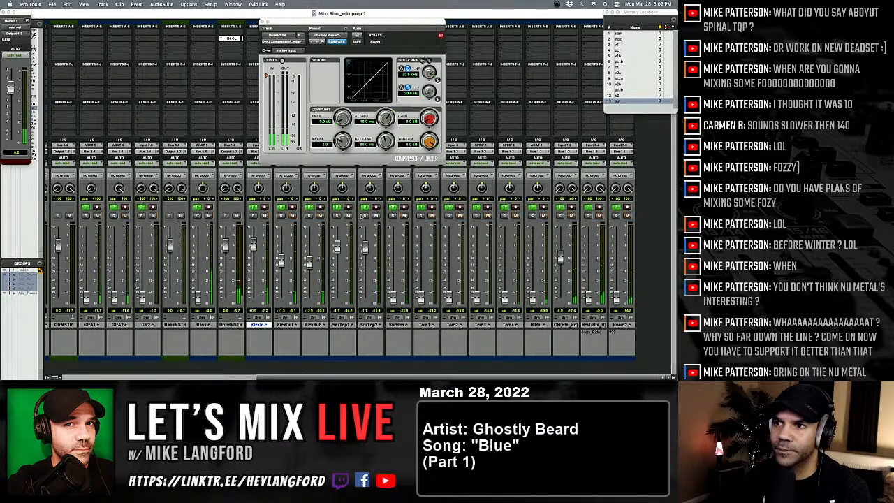
Raise SnrTop2.c slightly, pull SnrTop1.c fully down, and bring SnrTop1.c back up to a level below SnrTop2.c.
{"action": "left_click_drag", "start_coordinate": [341, 258], "coordinate": [340, 302]}
{"action": "left_click_drag", "start_coordinate": [364, 250], "coordinate": [365, 245]}
{"action": "left_click_drag", "start_coordinate": [336, 299], "coordinate": [336, 255]}
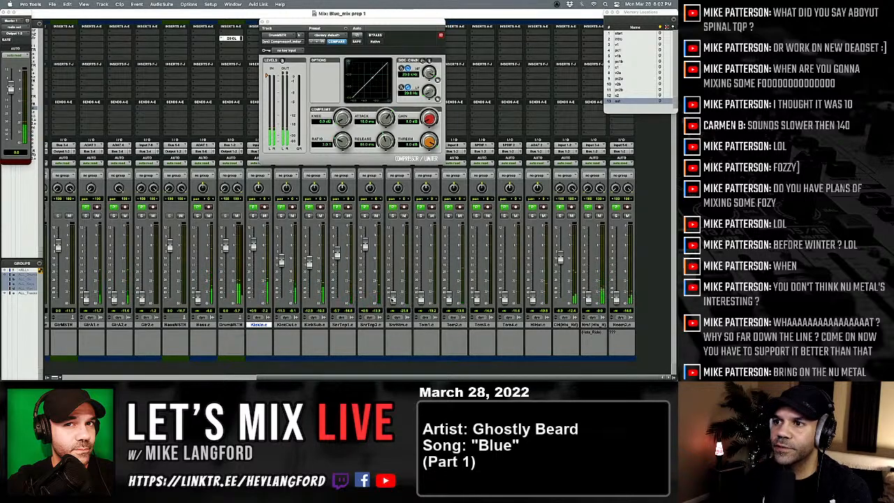
Solo the bottom snare track, raise its level and increase its clip gain to +17.1 dB.
{"action": "left_click", "coordinate": [392, 216]}
{"action": "left_click_drag", "start_coordinate": [395, 297], "coordinate": [393, 241]}
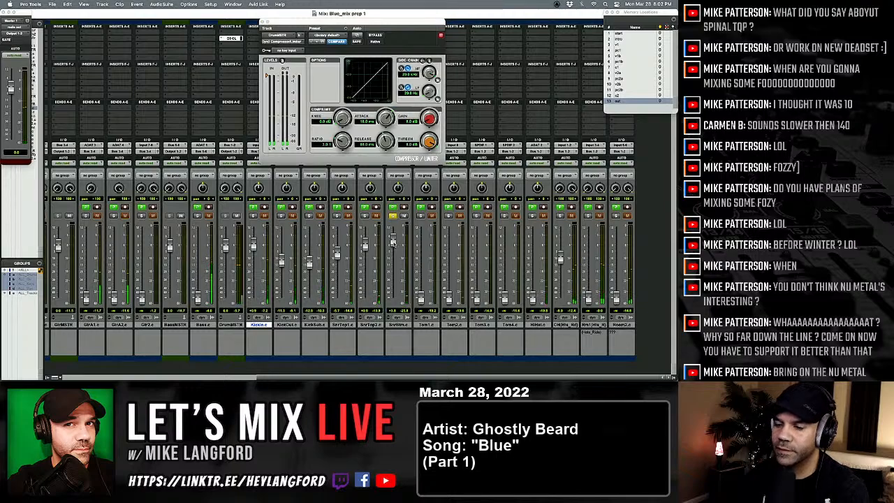
{"action": "key", "text": "super+equal"}
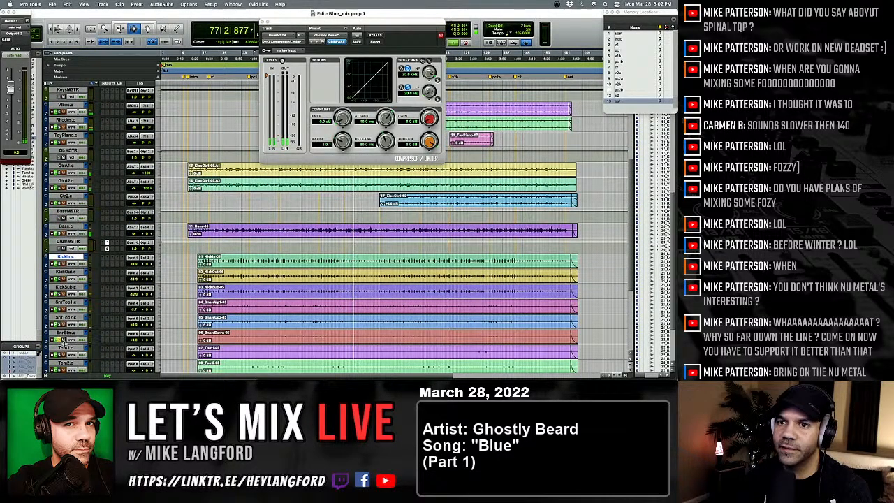
{"action": "left_click_drag", "start_coordinate": [66, 343], "coordinate": [68, 370]}
{"action": "scroll", "coordinate": [207, 328], "scroll_direction": "down", "scroll_amount": 3}
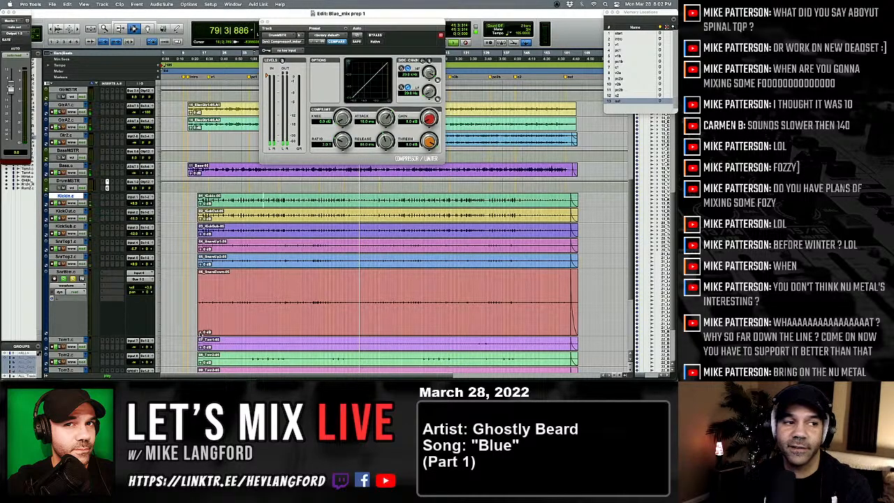
{"action": "left_click", "coordinate": [203, 332]}
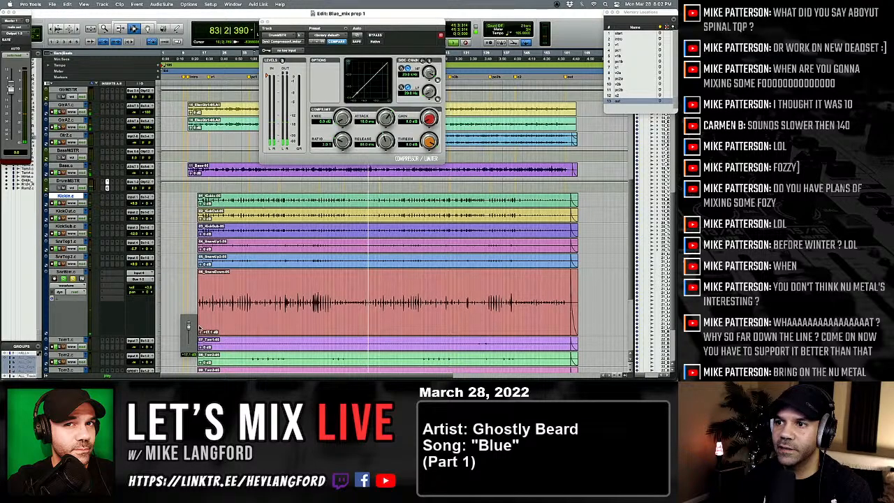
{"action": "key", "text": "super+equal"}
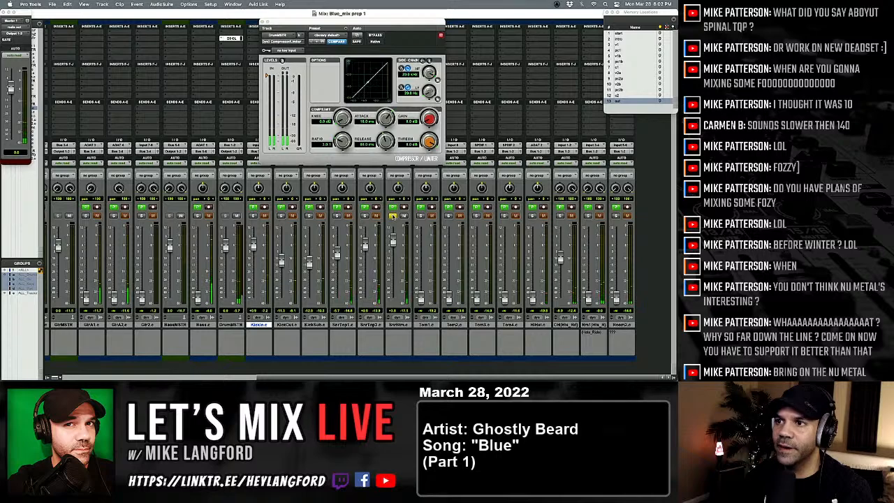
Set the unsoloed bottom snare's fader to about -12.1 dB, comparing with the two top snare tracks muted and unmuted.
{"action": "left_click_drag", "start_coordinate": [392, 240], "coordinate": [392, 260]}
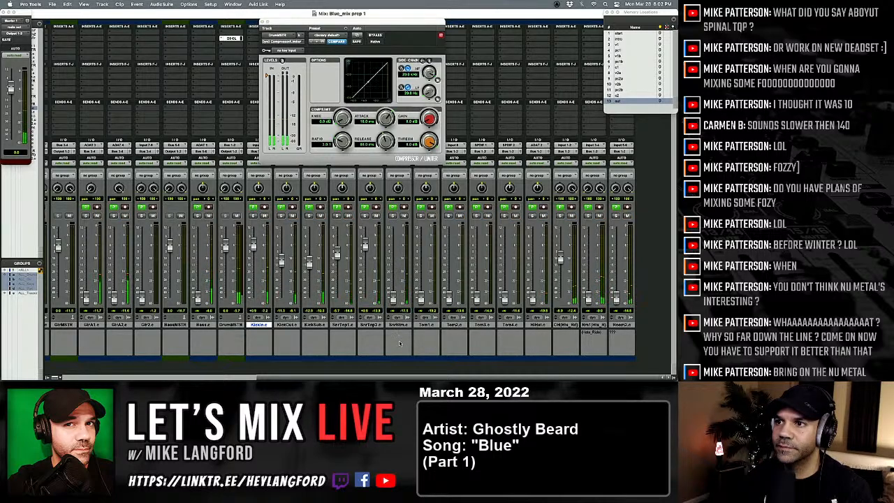
{"action": "left_click", "coordinate": [376, 217]}
{"action": "left_click", "coordinate": [348, 216]}
{"action": "left_click", "coordinate": [347, 215]}
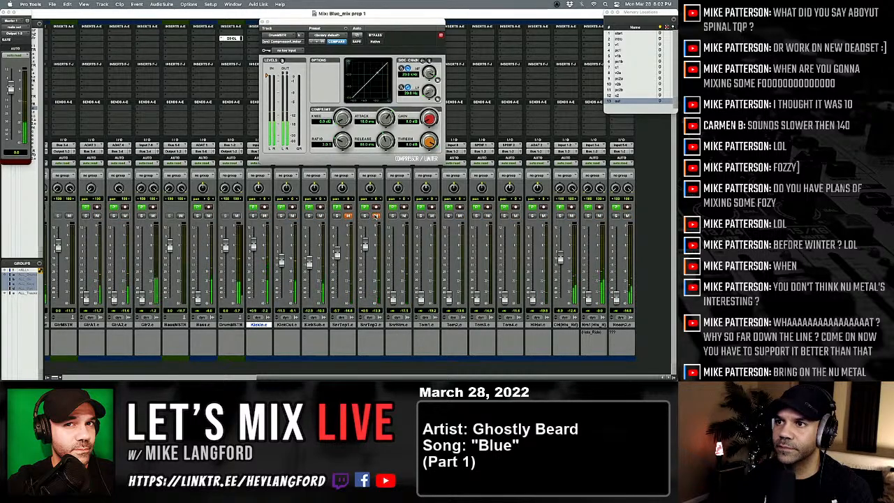
{"action": "left_click", "coordinate": [376, 217]}
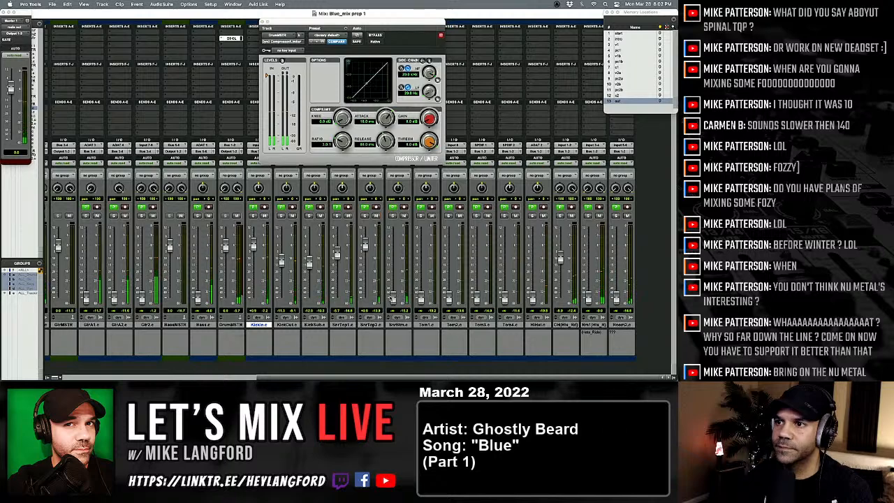
{"action": "left_click_drag", "start_coordinate": [393, 296], "coordinate": [392, 262]}
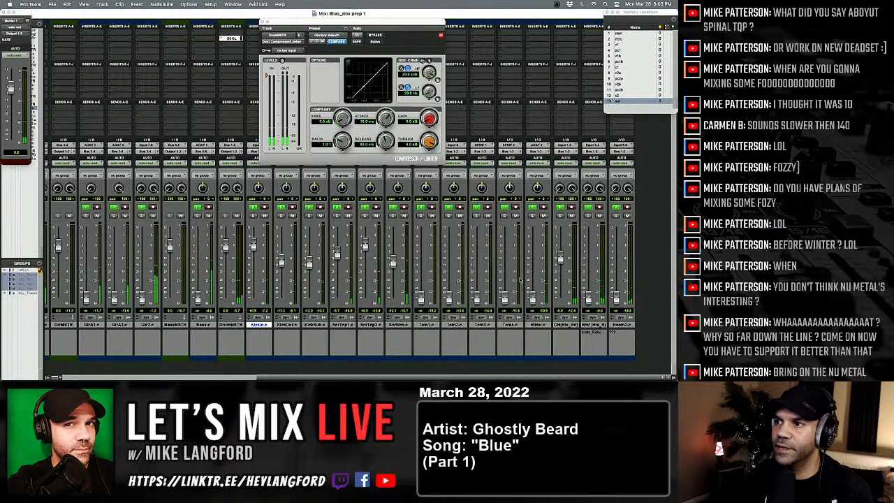
Pan the hi-hat off centre and bring its fader up into the drum mix, checking it in solo.
{"action": "left_click_drag", "start_coordinate": [531, 279], "coordinate": [531, 248]}
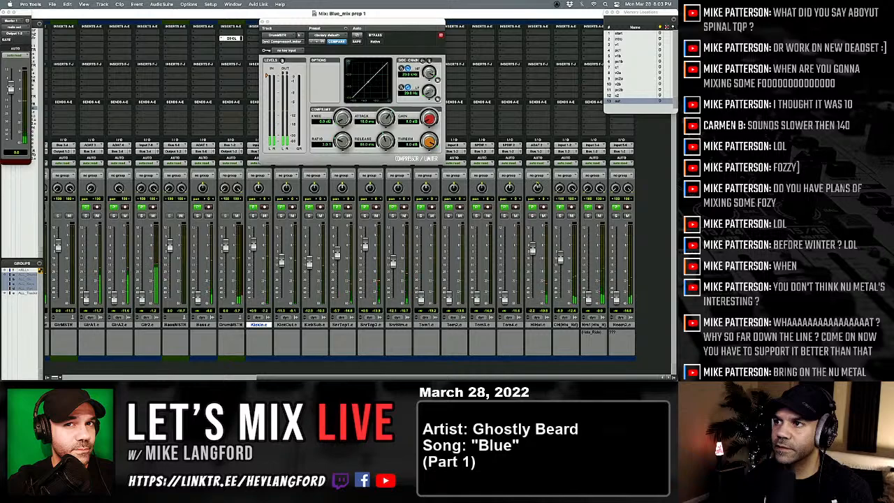
{"action": "left_click_drag", "start_coordinate": [540, 204], "coordinate": [539, 208]}
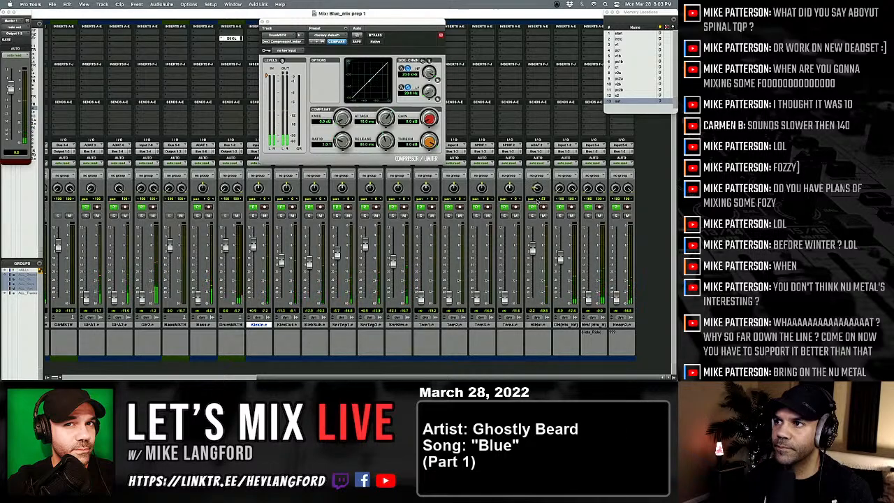
{"action": "left_click_drag", "start_coordinate": [534, 249], "coordinate": [536, 318]}
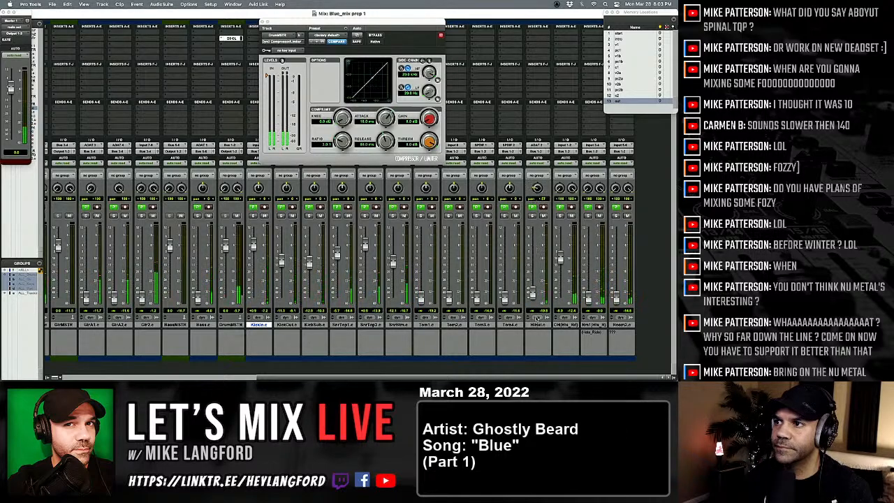
{"action": "left_click", "coordinate": [532, 215]}
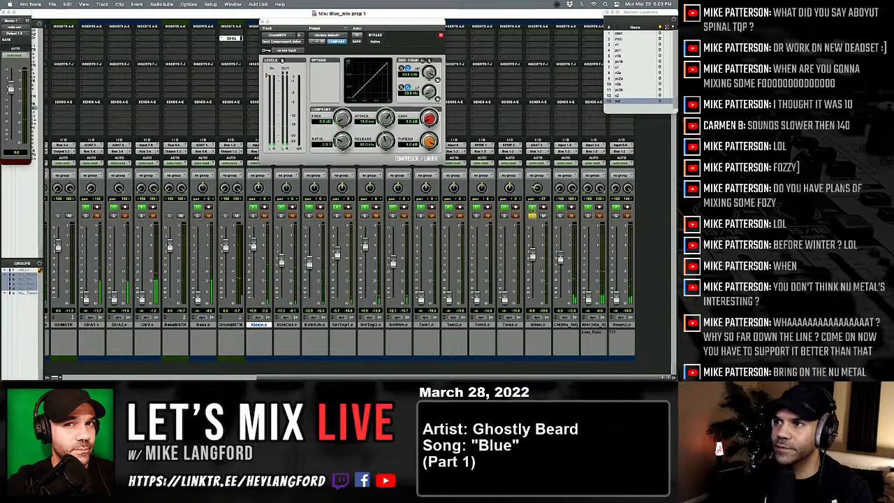
{"action": "left_click", "coordinate": [532, 215]}
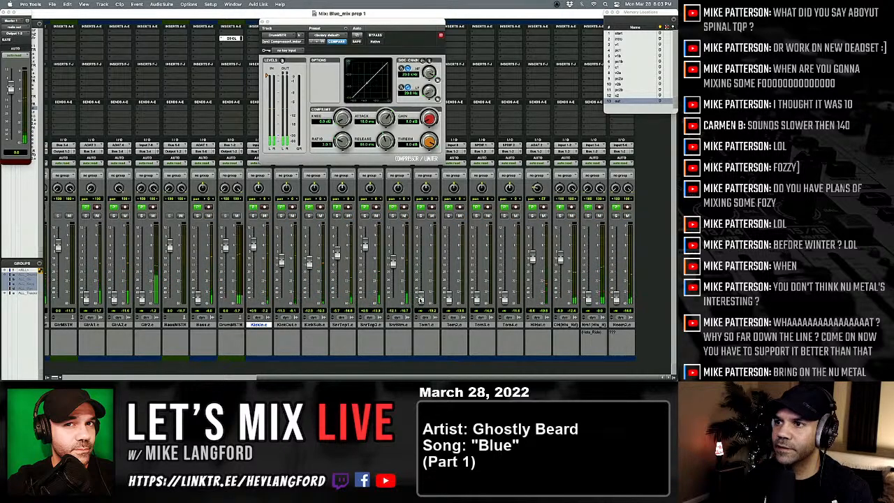
Raise the faders of the four tom tracks to about -7 dB.
{"action": "left_click_drag", "start_coordinate": [422, 263], "coordinate": [421, 251]}
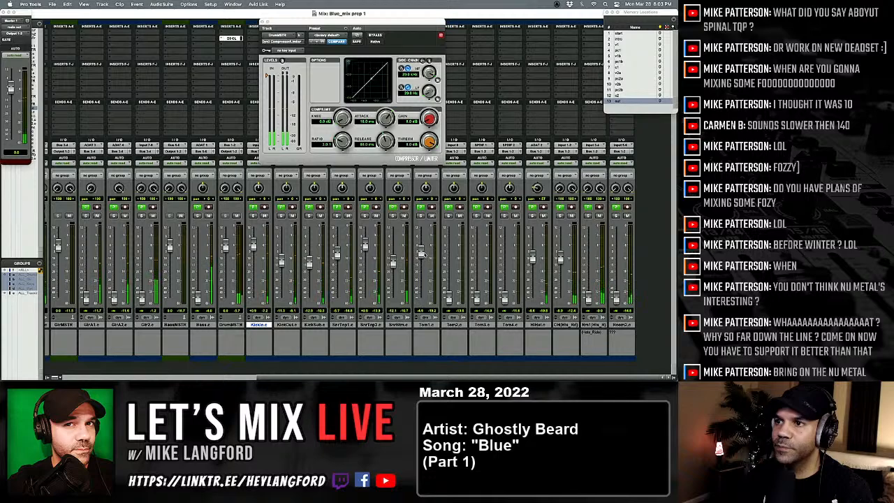
{"action": "left_click_drag", "start_coordinate": [449, 299], "coordinate": [449, 258]}
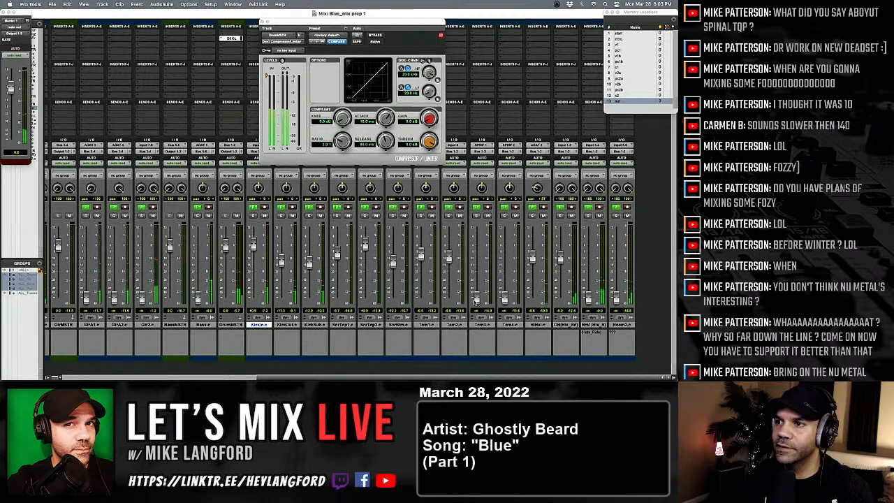
{"action": "left_click_drag", "start_coordinate": [477, 302], "coordinate": [476, 257]}
{"action": "left_click_drag", "start_coordinate": [504, 299], "coordinate": [504, 257]}
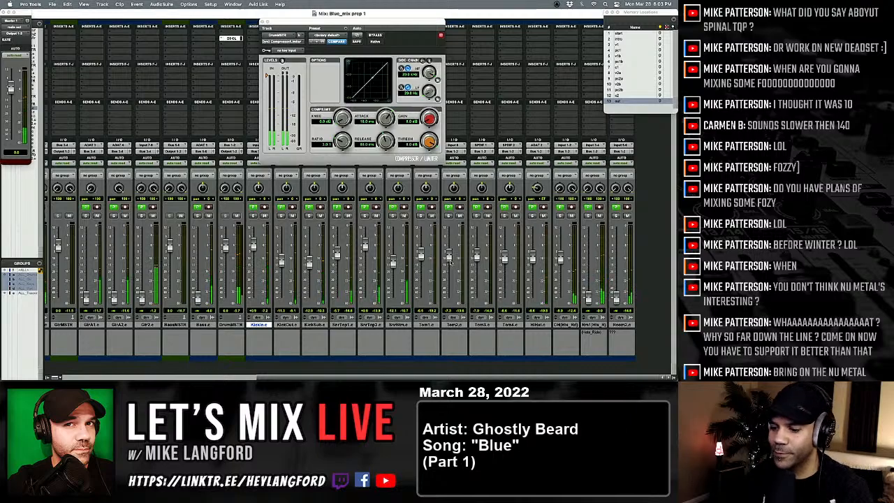
Select the tom fill around bar 130 across the four tom tracks and enlarge its waveforms for setting the tom panning.
{"action": "key", "text": "super+equal"}
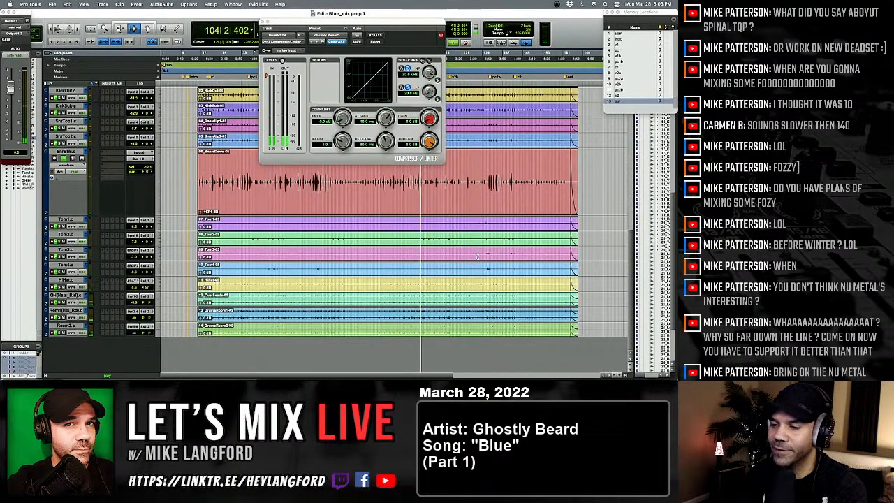
{"action": "key", "text": "super+alt+bracketright"}
{"action": "key", "text": "super+alt+bracketright"}
{"action": "key", "text": "super+bracketright"}
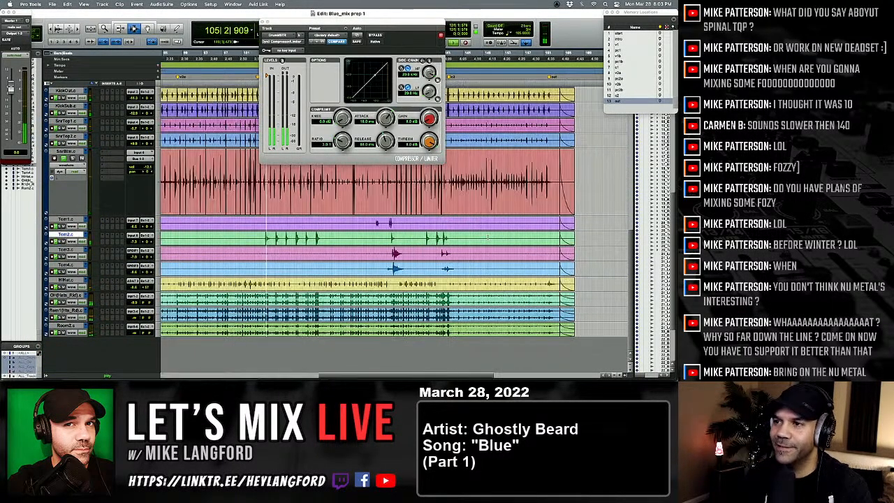
{"action": "key", "text": "super+bracketright"}
{"action": "key", "text": "super+bracketright"}
{"action": "left_click_drag", "start_coordinate": [337, 222], "coordinate": [493, 277]}
{"action": "key", "text": "super+bracketleft"}
{"action": "key", "text": "super+bracketleft"}
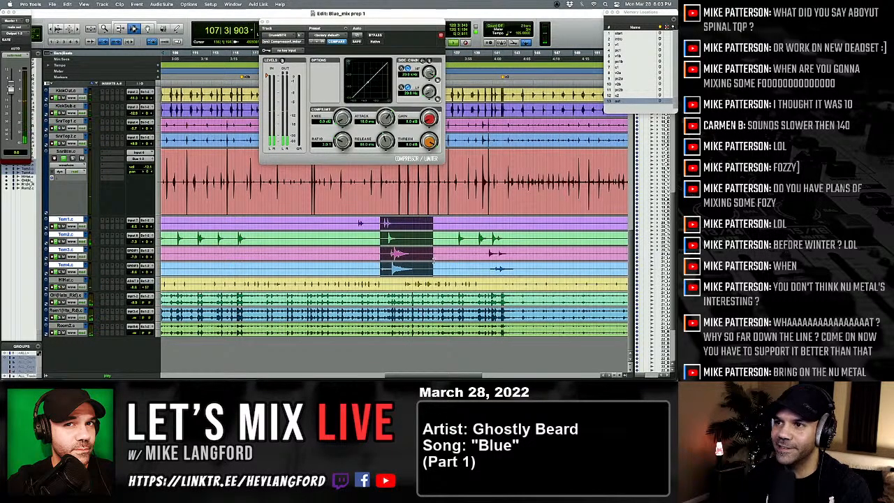
{"action": "key", "text": "super+bracketright"}
{"action": "scroll", "coordinate": [407, 263], "scroll_direction": "right", "scroll_amount": 3}
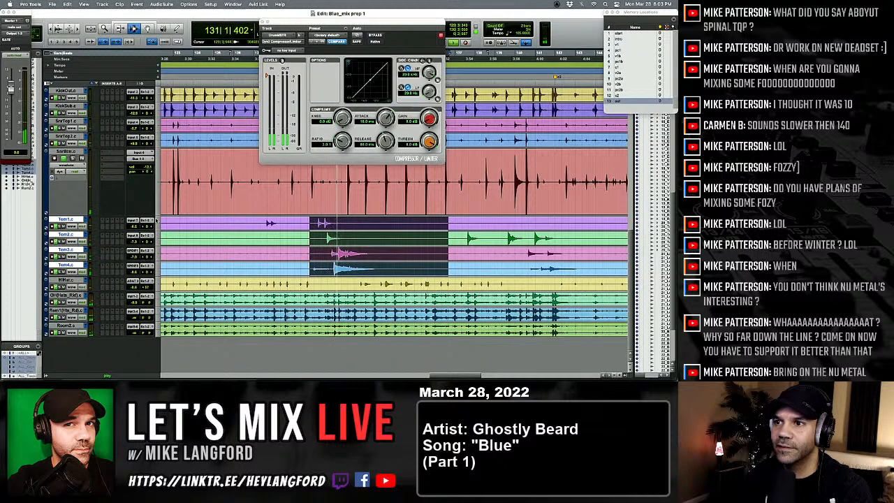
Raise the faders of the two drum room tracks to blend them into the drum mix.
{"action": "key", "text": "super+equal"}
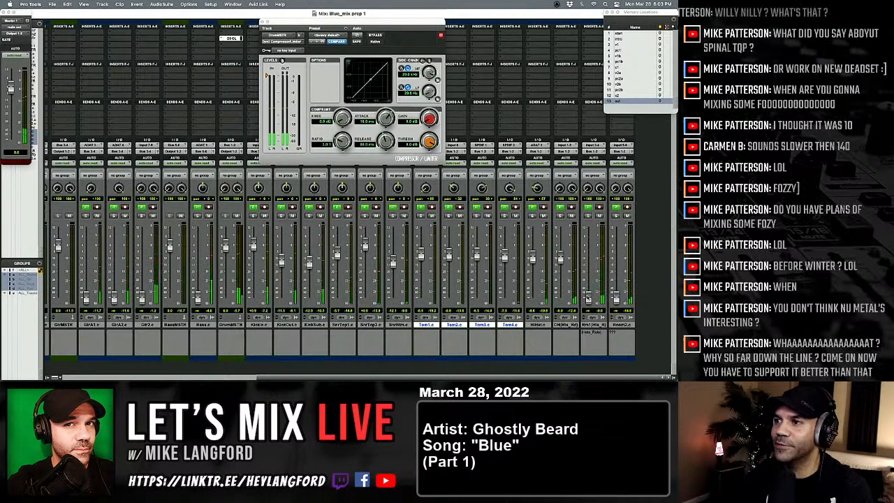
{"action": "left_click_drag", "start_coordinate": [589, 299], "coordinate": [589, 264]}
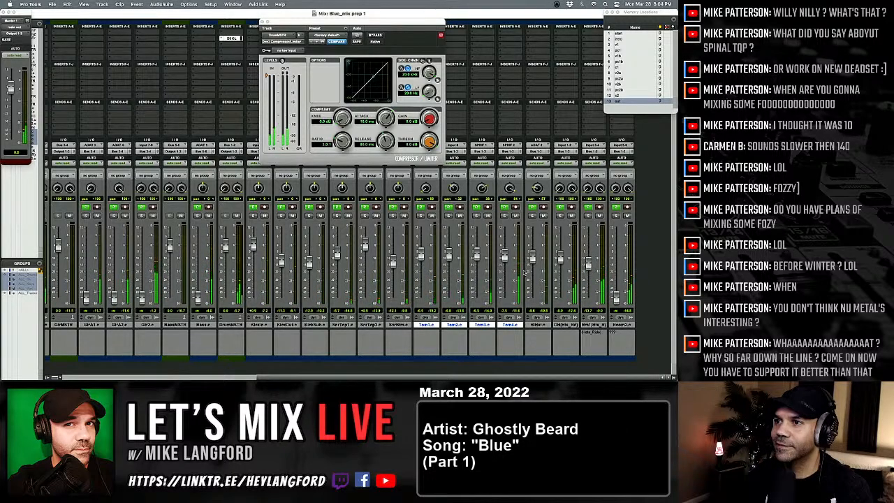
{"action": "left_click_drag", "start_coordinate": [624, 293], "coordinate": [616, 270]}
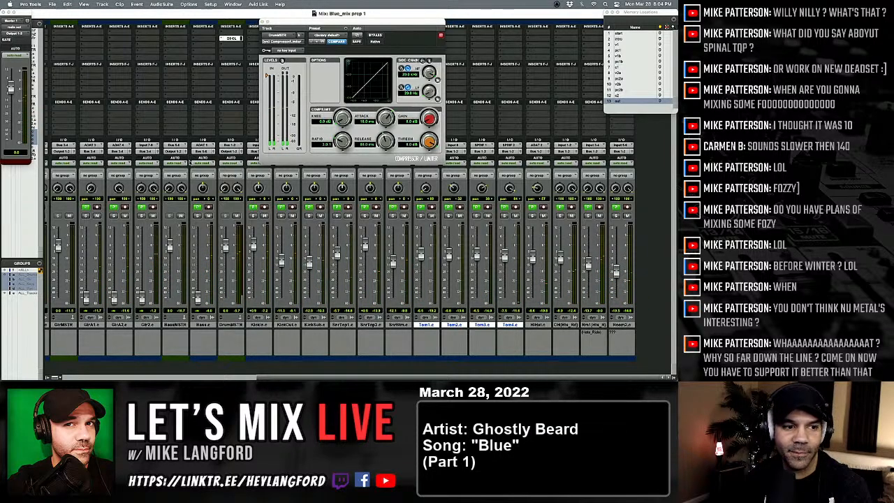
Move the compressor window aside and examine where the tom hits fall across the whole song.
{"action": "left_click_drag", "start_coordinate": [283, 24], "coordinate": [433, 73]}
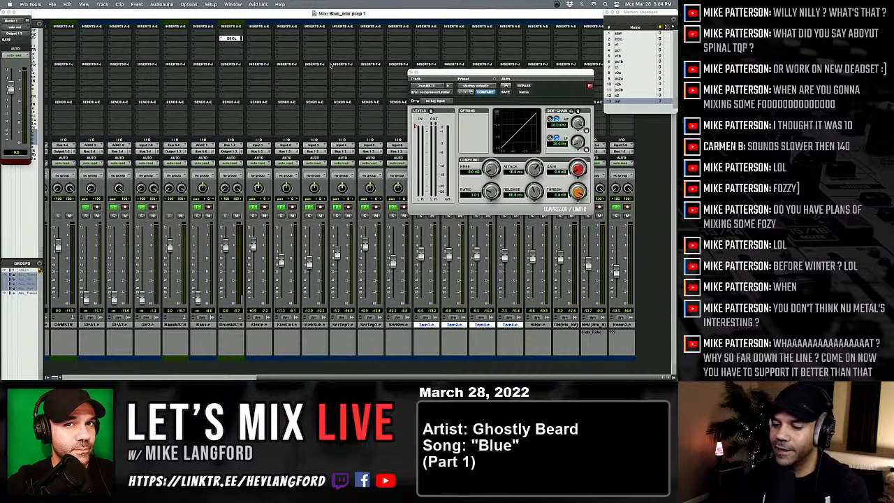
{"action": "key", "text": "super+equal"}
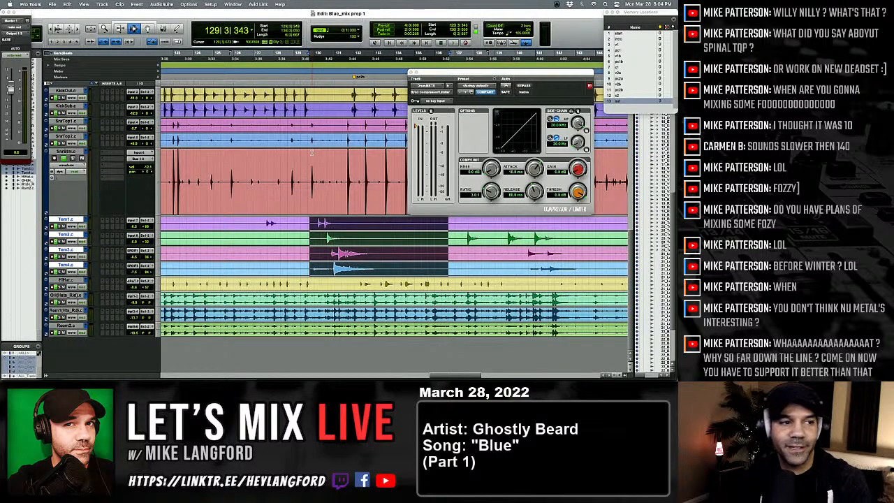
{"action": "scroll", "coordinate": [312, 213], "scroll_direction": "left", "scroll_amount": 5}
{"action": "key", "text": "alt+a"}
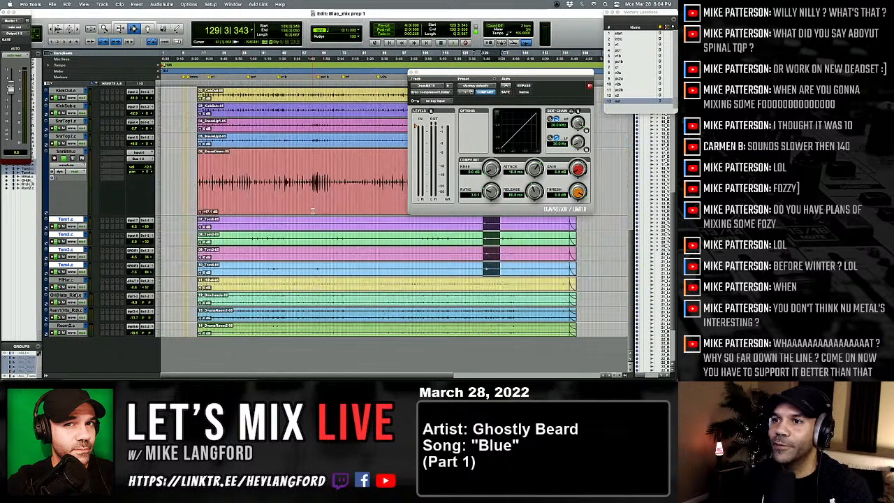
{"action": "key", "text": "alt+super+bracketright"}
{"action": "key", "text": "alt+super+bracketright"}
{"action": "key", "text": "alt+super+bracketright"}
{"action": "key", "text": "alt+super+bracketright"}
{"action": "key", "text": "alt+super+bracketright"}
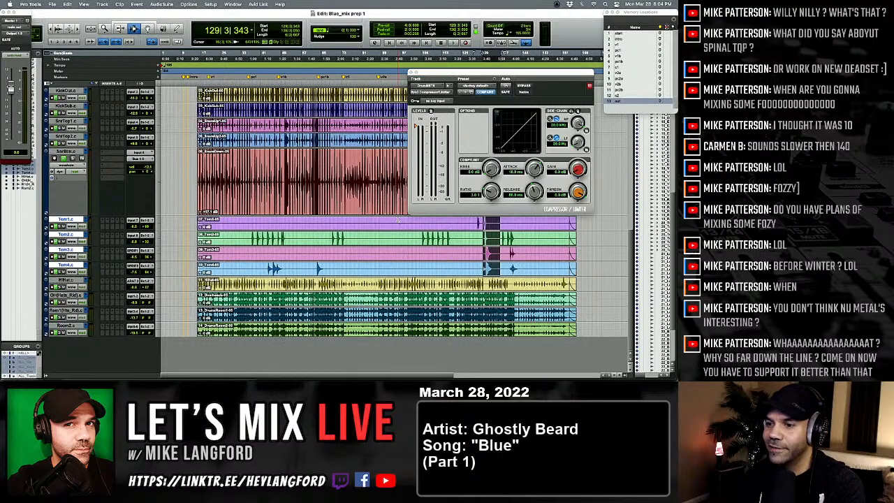
{"action": "key", "text": "super+bracketright"}
{"action": "key", "text": "super+bracketright"}
{"action": "key", "text": "super+bracketright"}
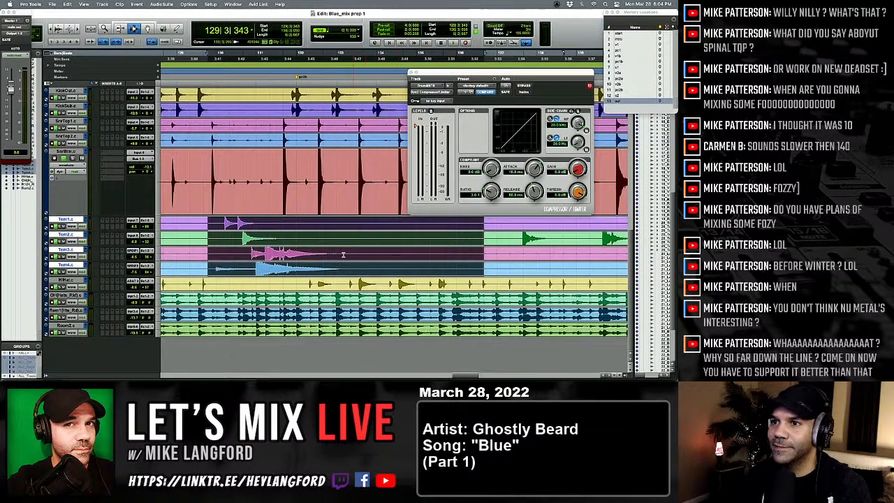
{"action": "key", "text": "super+bracketleft"}
{"action": "key", "text": "super+bracketleft"}
{"action": "key", "text": "super+bracketleft"}
{"action": "key", "text": "super+bracketleft"}
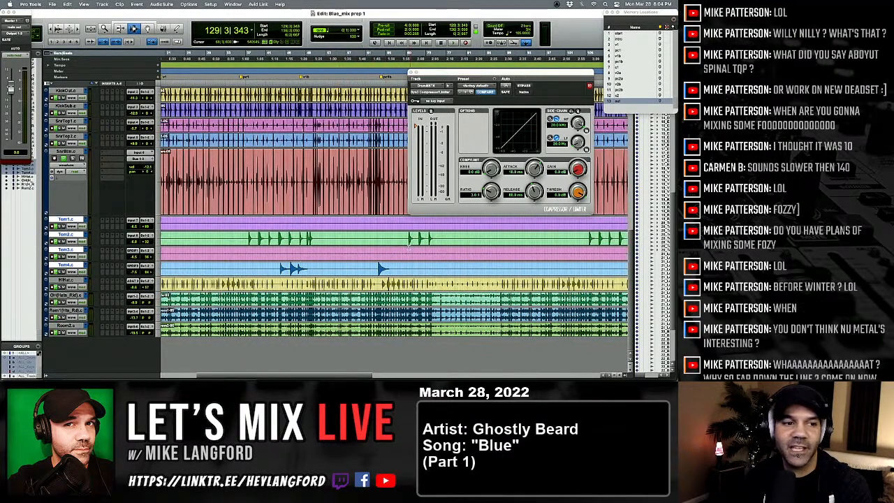
{"action": "key", "text": "super+bracketleft"}
{"action": "key", "text": "super+bracketleft"}
{"action": "key", "text": "super+bracketleft"}
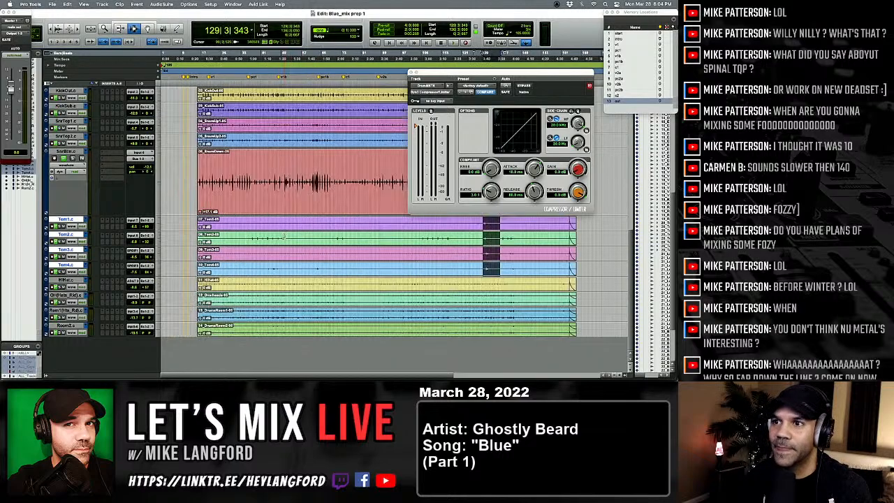
{"action": "key", "text": "super+alt+bracketright"}
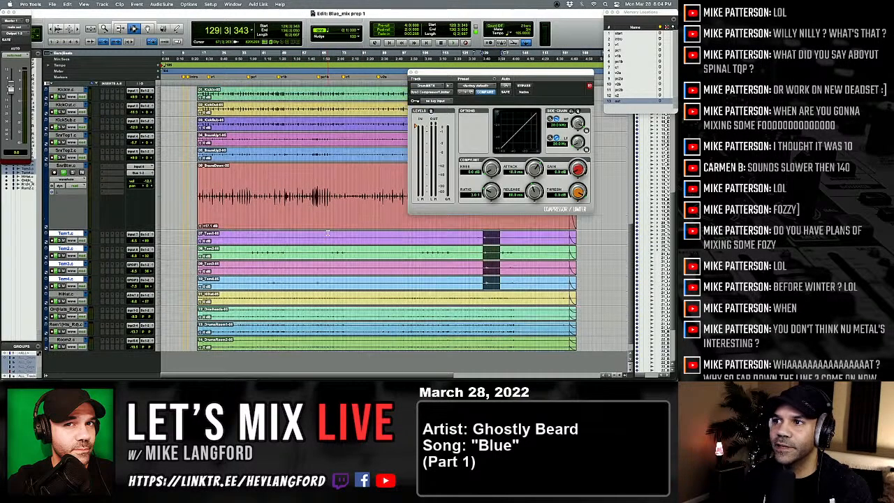
Select across the kick and snare tracks, and place the edit position at the v1 marker at bar 20.
{"action": "scroll", "coordinate": [327, 233], "scroll_direction": "up", "scroll_amount": 4}
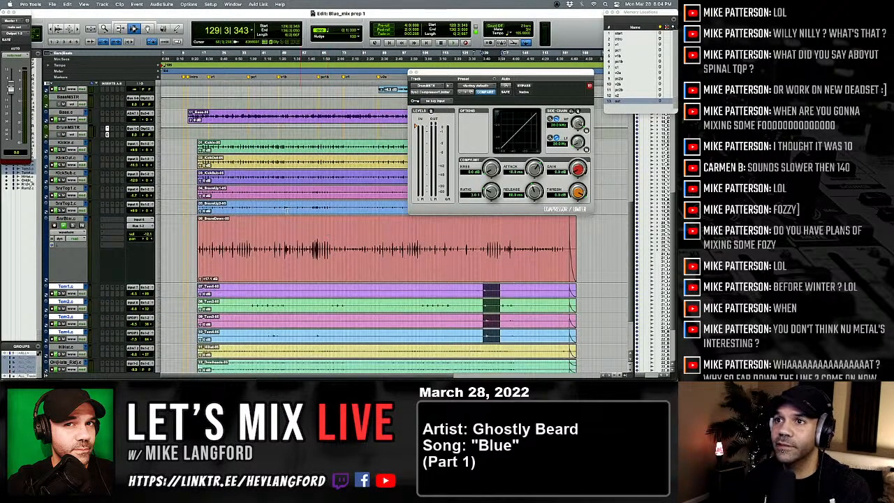
{"action": "left_click_drag", "start_coordinate": [237, 139], "coordinate": [345, 223]}
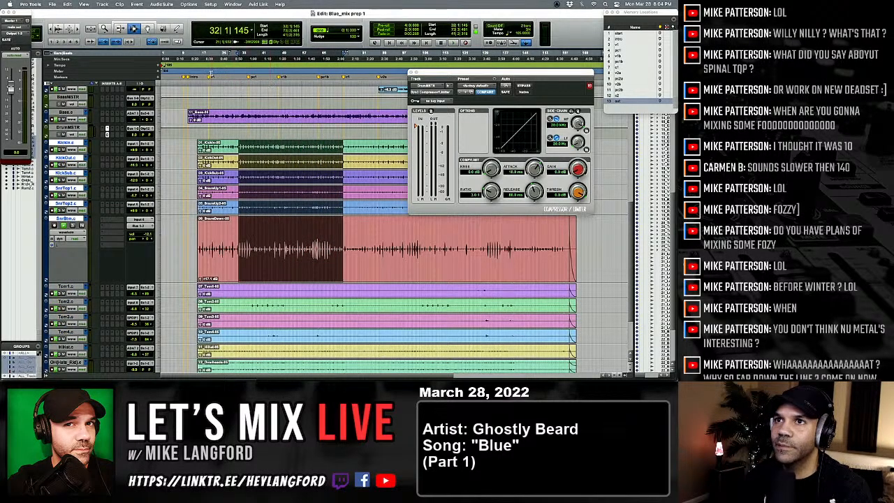
{"action": "left_click", "coordinate": [210, 78]}
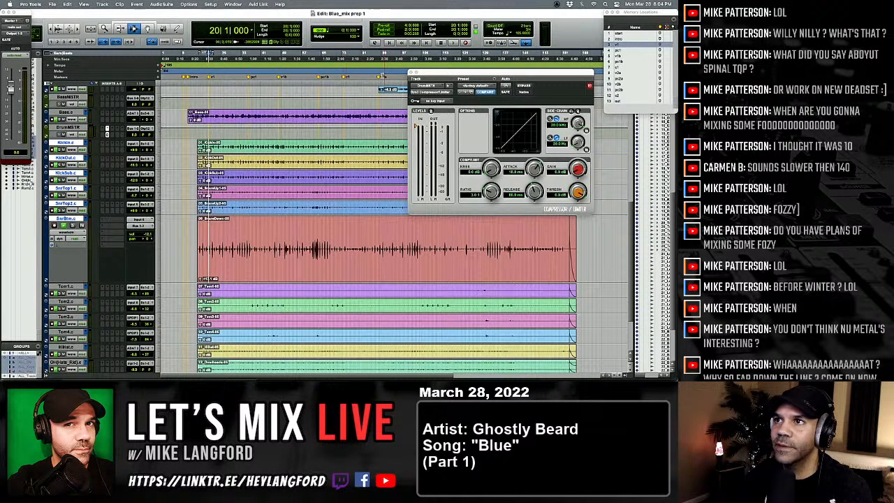
Play the song in the mixer view and reactivate the suspended track groups.
{"action": "key", "text": "space"}
{"action": "key", "text": "super+equal"}
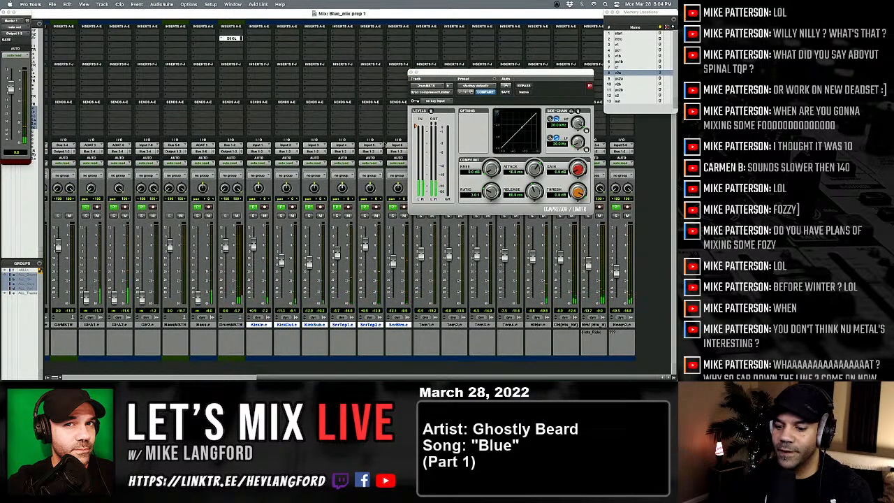
{"action": "key", "text": "super+shift+g"}
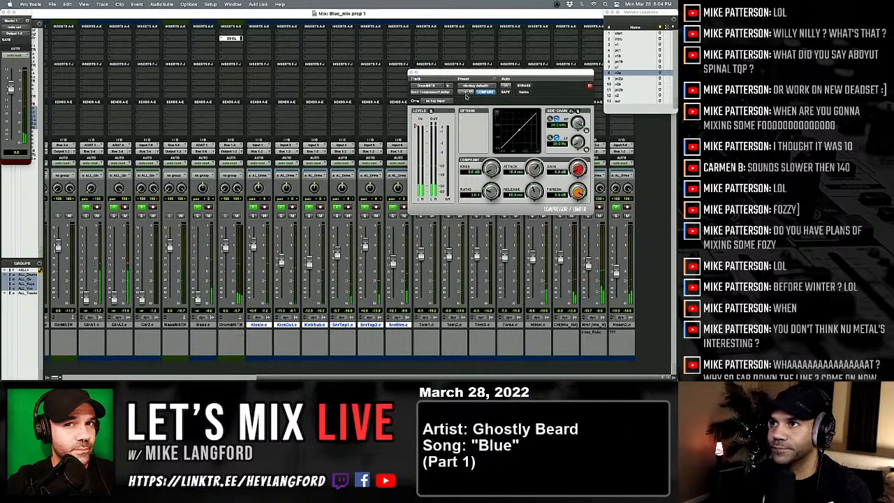
Audition the presets of the compressor on the drum master track and load Drum Comp.
{"action": "left_click", "coordinate": [466, 92]}
{"action": "left_click", "coordinate": [467, 92]}
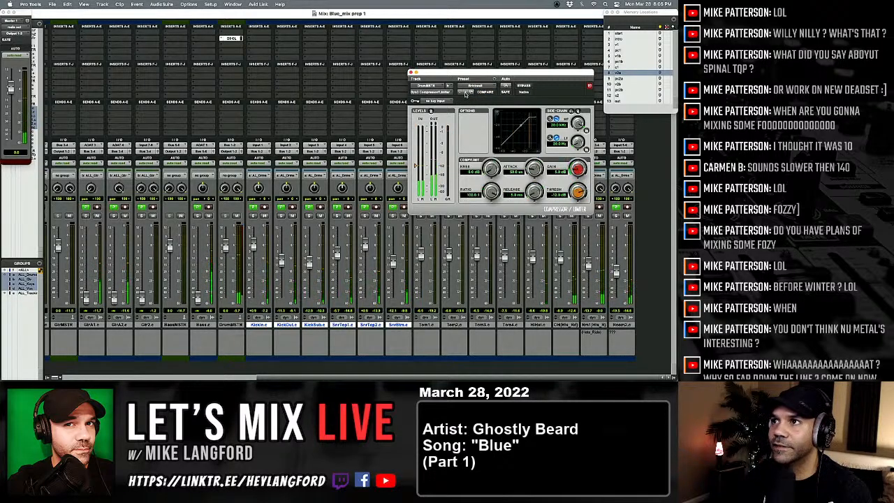
{"action": "left_click", "coordinate": [466, 92]}
{"action": "left_click", "coordinate": [466, 92]}
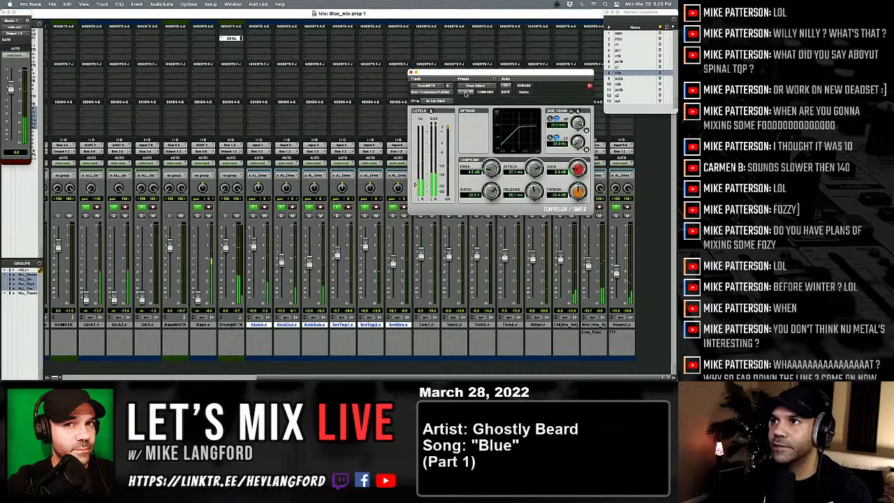
{"action": "left_click", "coordinate": [466, 92]}
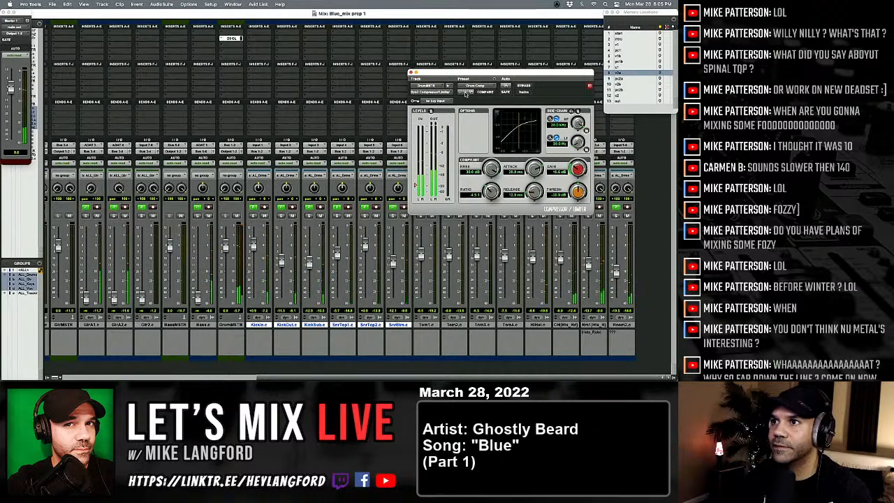
{"action": "left_click", "coordinate": [462, 93]}
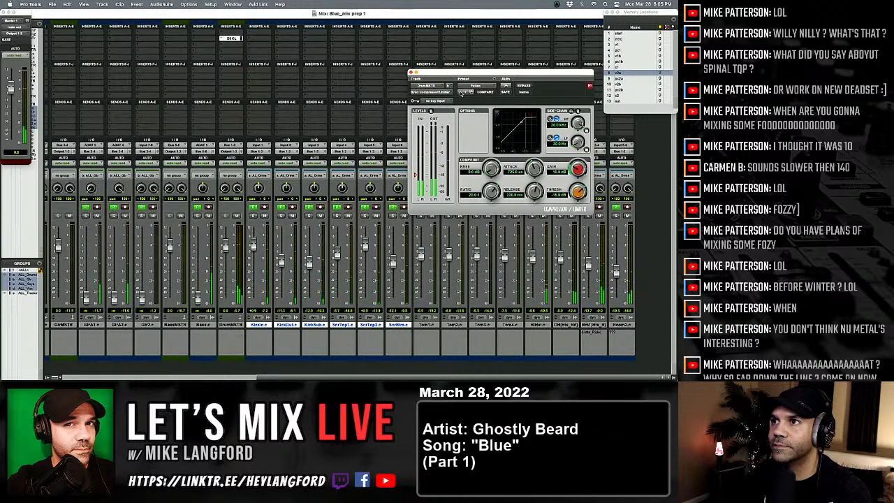
{"action": "left_click", "coordinate": [461, 93]}
{"action": "left_click", "coordinate": [464, 93]}
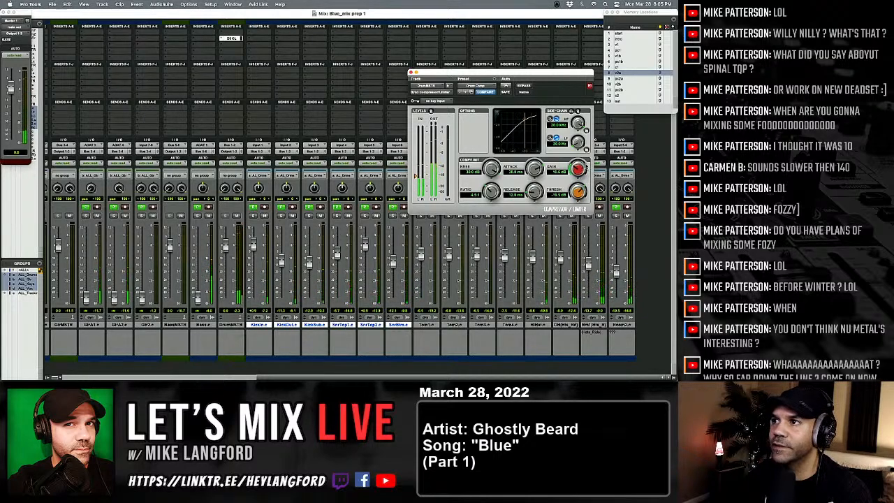
Set the drum master compressor's gain to 4.7 dB and threshold to -23.2 dB, and close its window.
{"action": "left_click_drag", "start_coordinate": [578, 169], "coordinate": [576, 296]}
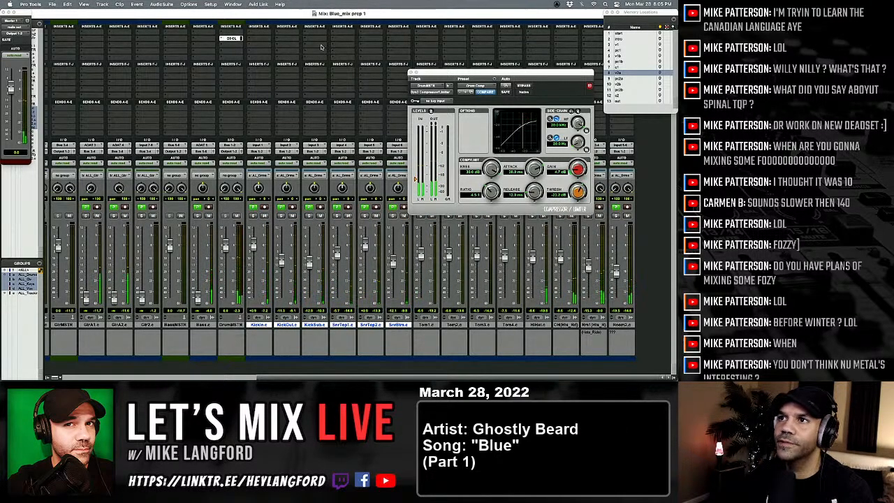
{"action": "left_click", "coordinate": [411, 72]}
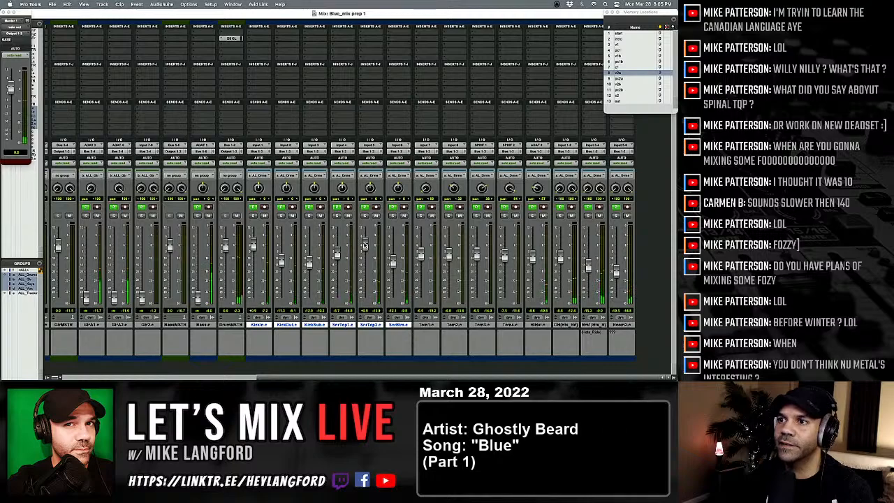
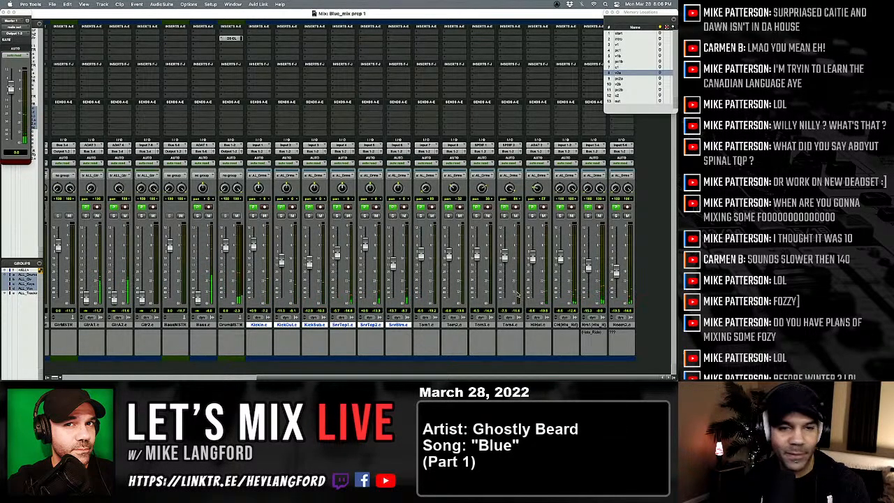
{"action": "scroll", "coordinate": [399, 239], "scroll_direction": "left", "scroll_amount": 5}
{"action": "scroll", "coordinate": [399, 239], "scroll_direction": "left", "scroll_amount": 3}
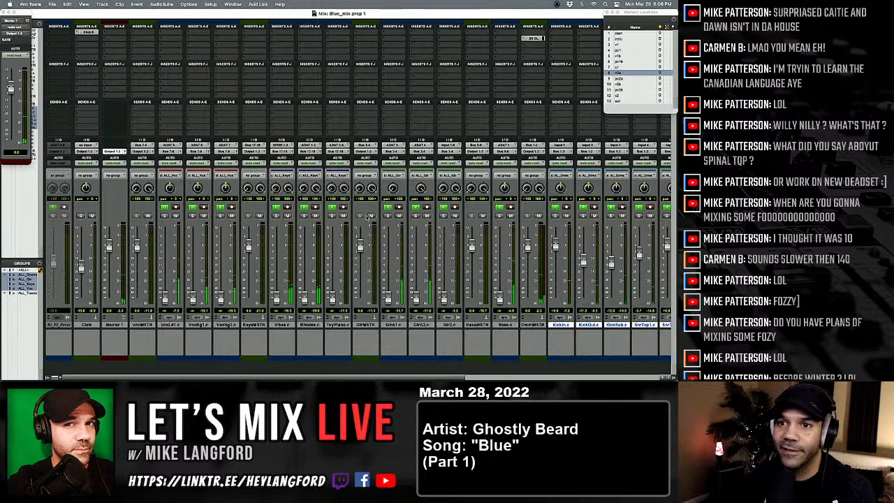
{"action": "scroll", "coordinate": [473, 248], "scroll_direction": "right", "scroll_amount": 10}
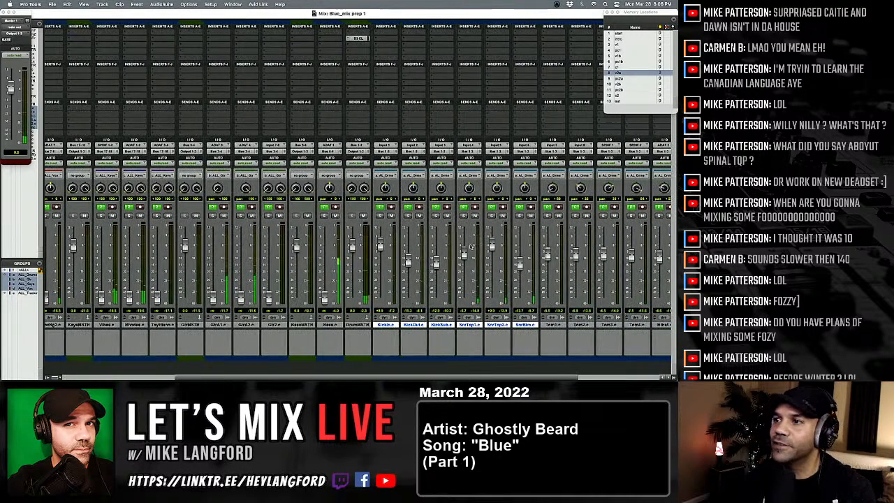
Reopen the drum master's compressor and set its makeup gain to 7.2 dB while listening to the full mix.
{"action": "left_click", "coordinate": [235, 37]}
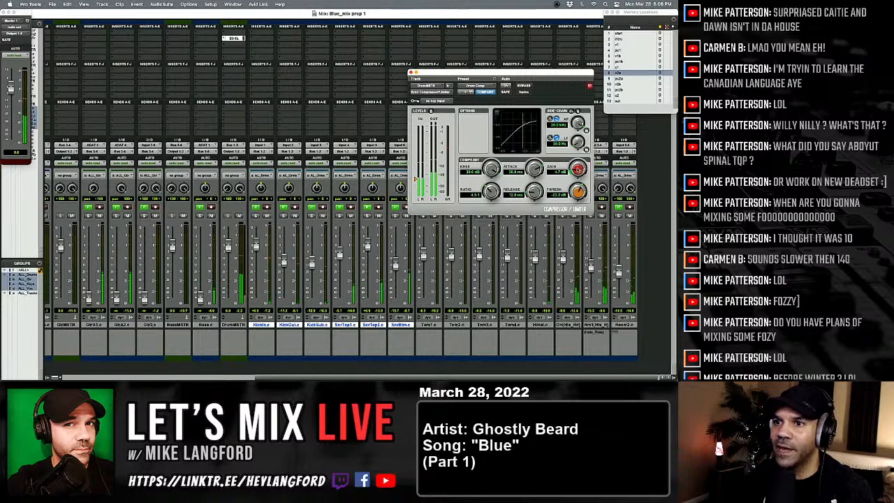
{"action": "left_click_drag", "start_coordinate": [578, 169], "coordinate": [578, 168]}
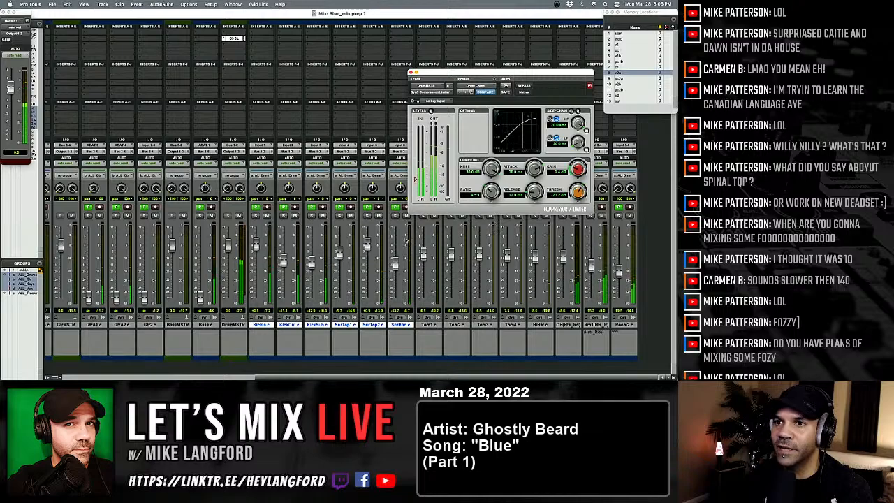
{"action": "scroll", "coordinate": [454, 231], "scroll_direction": "left", "scroll_amount": 10}
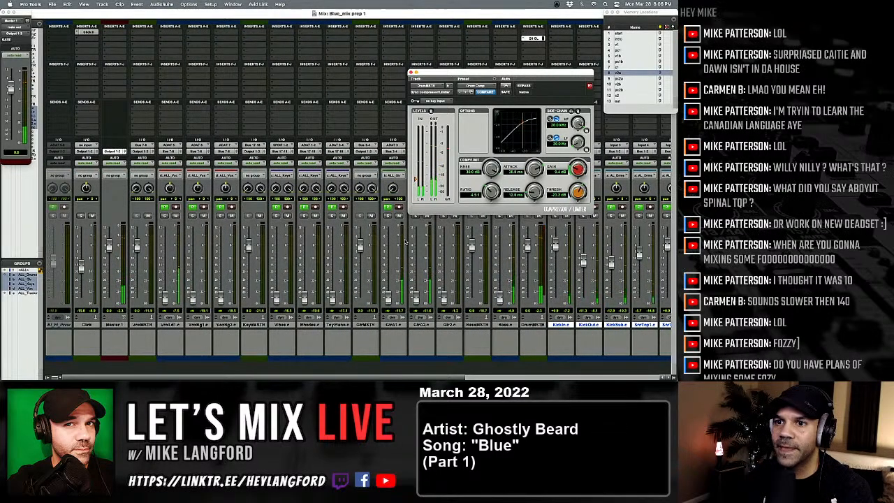
{"action": "scroll", "coordinate": [405, 242], "scroll_direction": "right", "scroll_amount": 1}
{"action": "scroll", "coordinate": [405, 243], "scroll_direction": "right", "scroll_amount": 3}
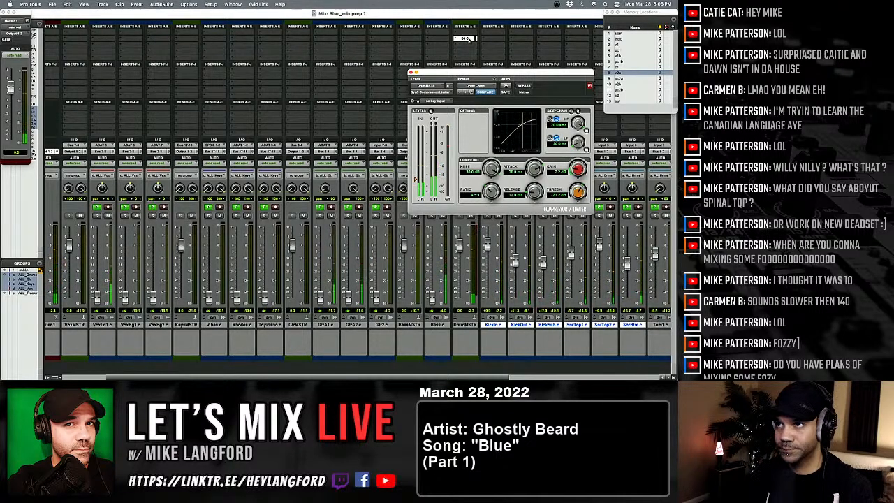
Move the compressor window aside and insert a stereo EQ3 7-Band after the compressor on the drum master track.
{"action": "left_click_drag", "start_coordinate": [453, 77], "coordinate": [258, 83]}
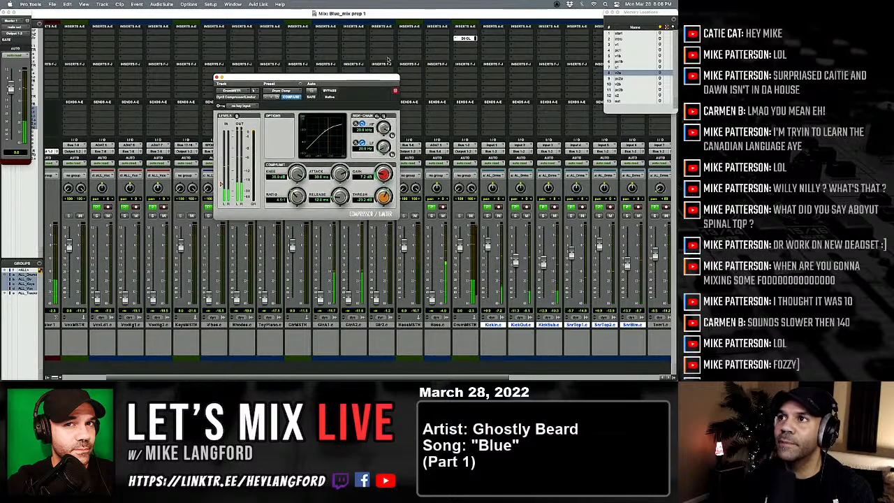
{"action": "left_click", "coordinate": [456, 45]}
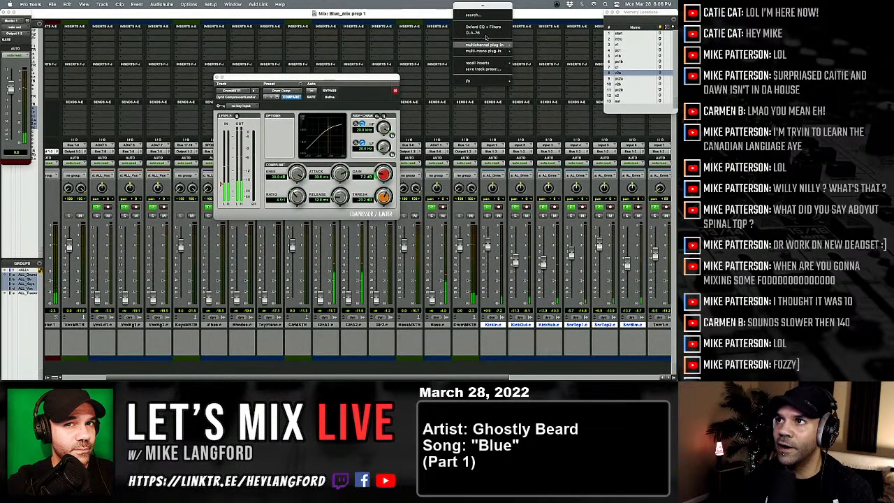
{"action": "mouse_move", "coordinate": [489, 44]}
{"action": "mouse_move", "coordinate": [526, 46]}
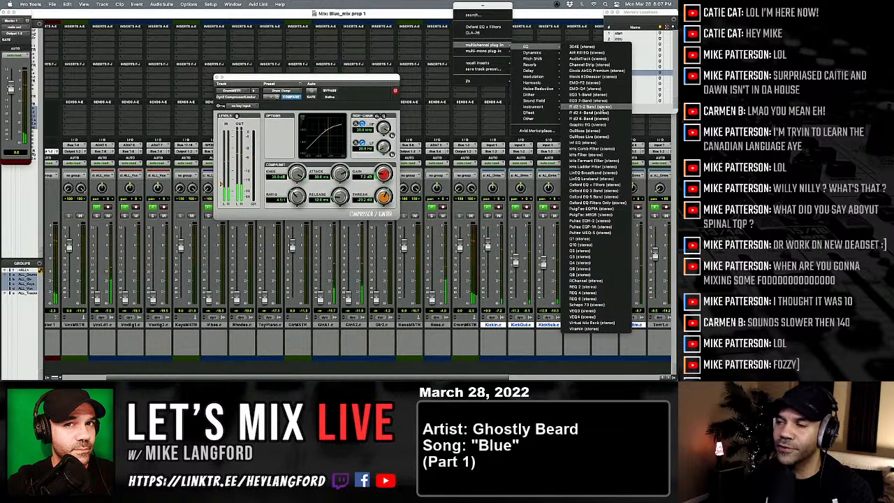
{"action": "left_click", "coordinate": [602, 101]}
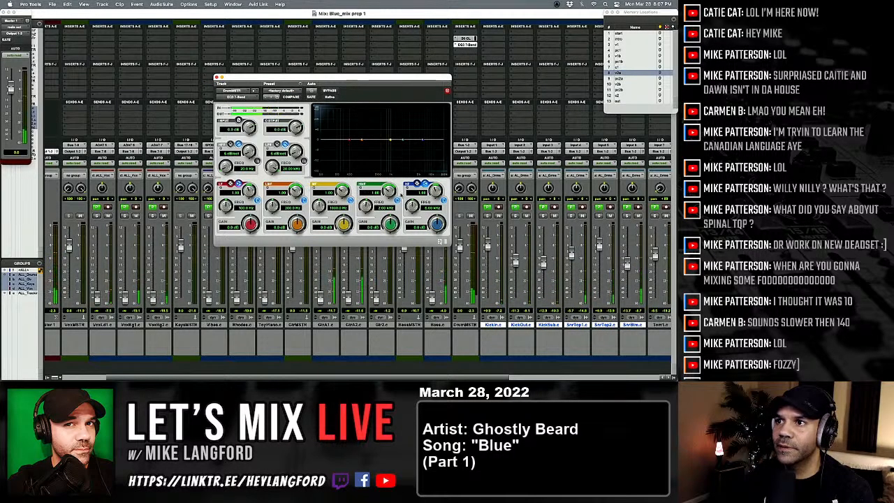
Sweep narrow high-mid and mid boosts to find drum resonances, and cut 4.6 dB at 4.65 kHz and a narrow notch at 1.22 kHz.
{"action": "left_click_drag", "start_coordinate": [389, 191], "coordinate": [412, 156]}
{"action": "left_click_drag", "start_coordinate": [395, 224], "coordinate": [400, 182]}
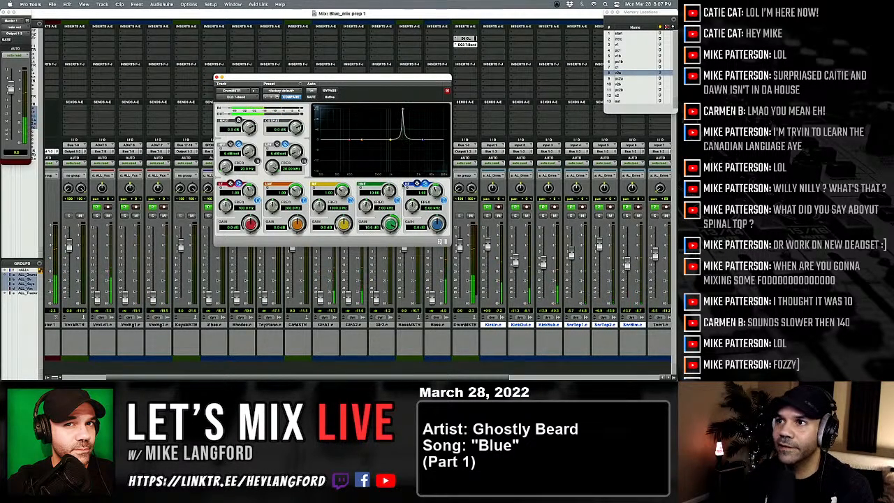
{"action": "left_click_drag", "start_coordinate": [366, 206], "coordinate": [363, 200]}
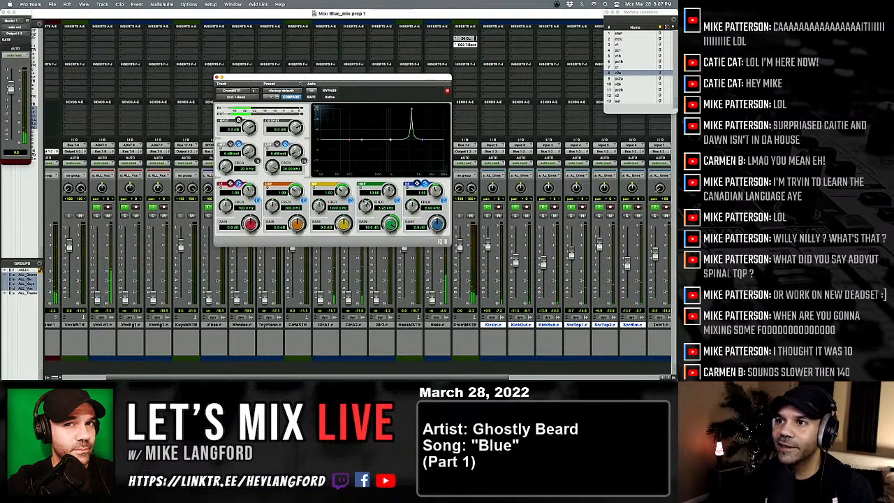
{"action": "left_click_drag", "start_coordinate": [363, 200], "coordinate": [363, 197]}
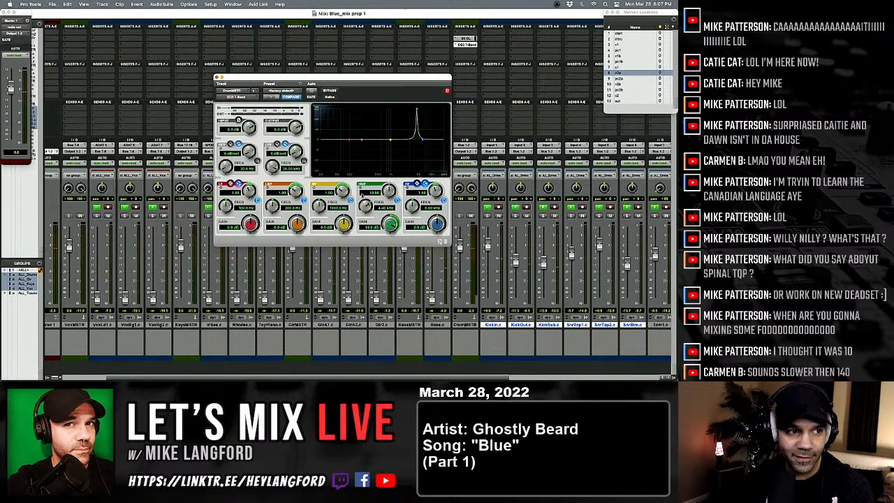
{"action": "key", "text": "space"}
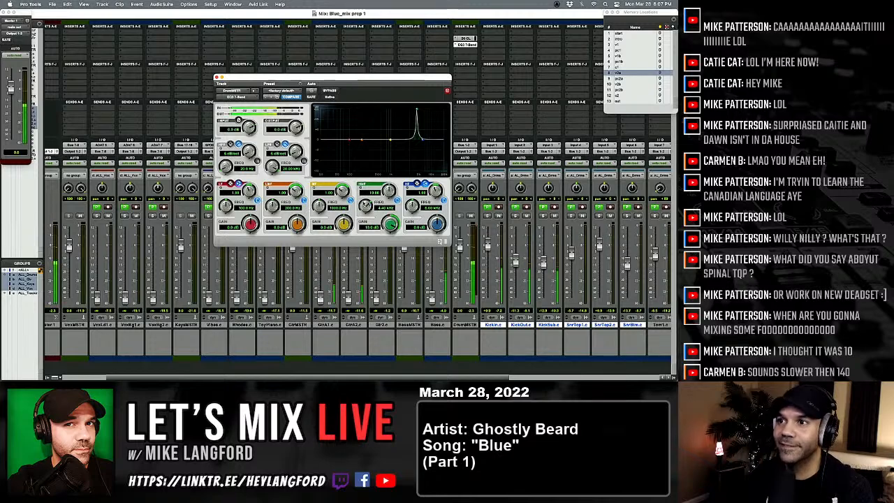
{"action": "mouse_move", "coordinate": [361, 195]}
{"action": "left_mouse_down"}
{"action": "mouse_move", "coordinate": [361, 215]}
{"action": "mouse_move", "coordinate": [361, 202]}
{"action": "left_mouse_up"}
{"action": "left_click_drag", "start_coordinate": [361, 196], "coordinate": [390, 256]}
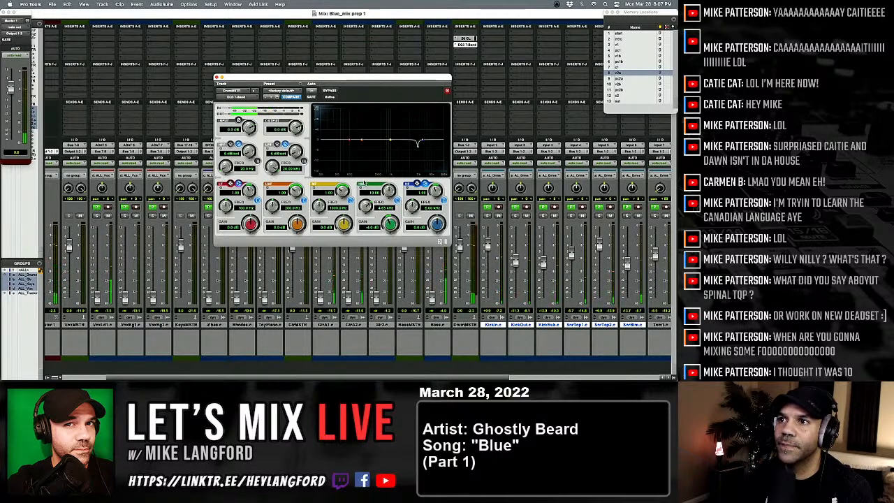
{"action": "left_click_drag", "start_coordinate": [343, 224], "coordinate": [315, 187]}
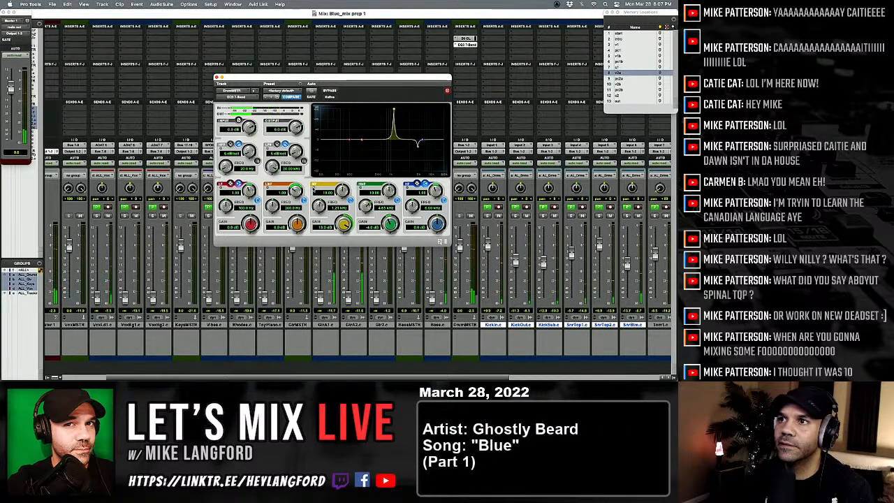
{"action": "left_click_drag", "start_coordinate": [343, 224], "coordinate": [343, 252]}
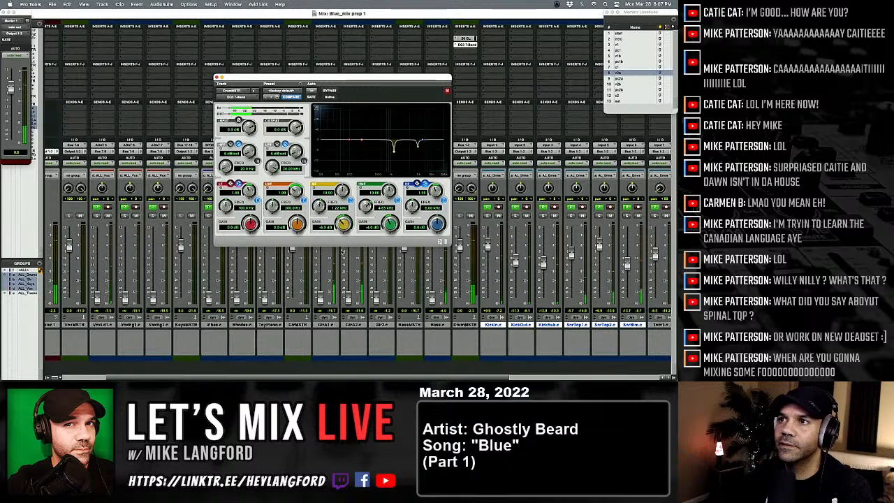
Compare the drum master with the EQ bypassed and active during playback, and leave the EQ active.
{"action": "left_click", "coordinate": [334, 91]}
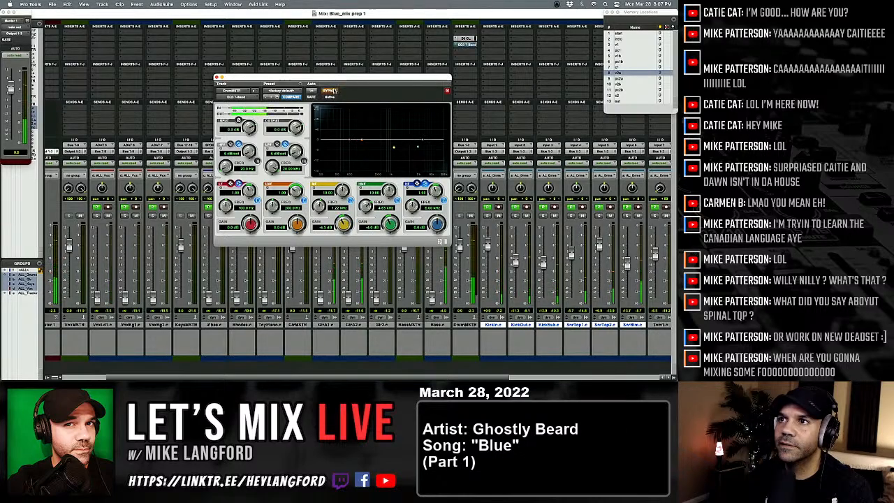
{"action": "left_click", "coordinate": [334, 91]}
{"action": "left_click", "coordinate": [334, 91]}
{"action": "left_click", "coordinate": [334, 91]}
{"action": "left_click", "coordinate": [334, 91]}
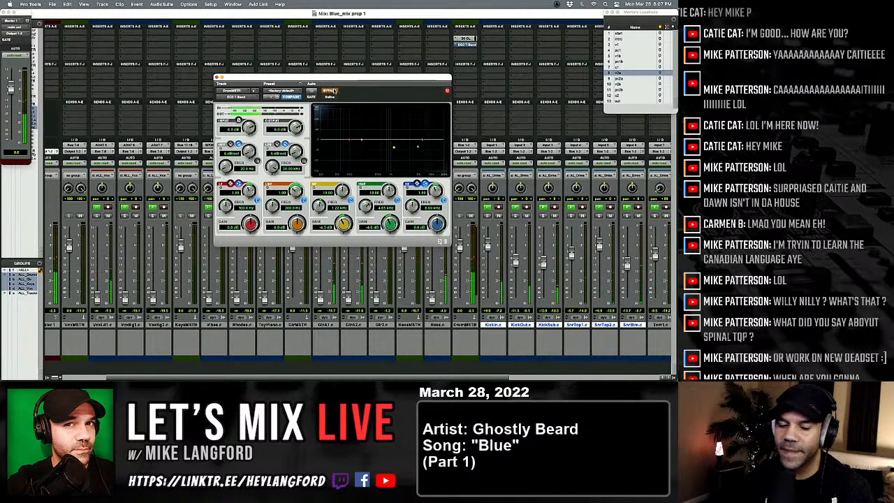
{"action": "left_click", "coordinate": [334, 91]}
{"action": "left_click", "coordinate": [334, 91]}
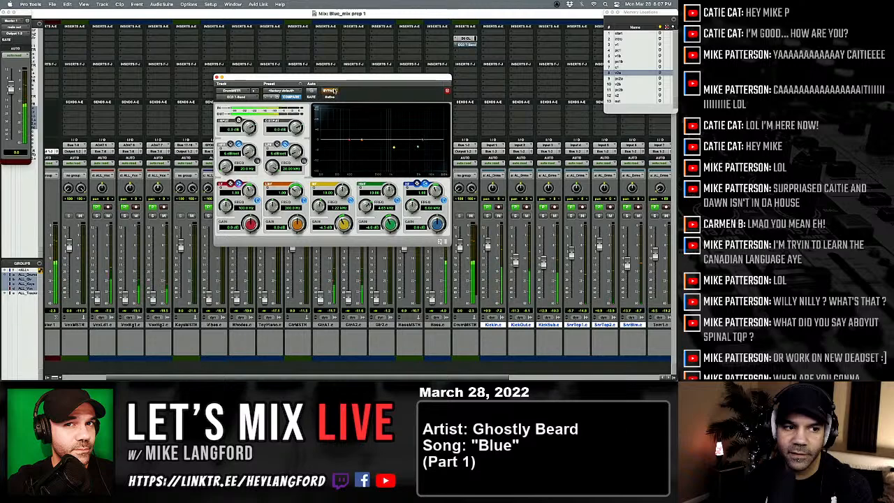
{"action": "left_click", "coordinate": [334, 91]}
{"action": "left_click", "coordinate": [334, 91]}
{"action": "left_click", "coordinate": [333, 91]}
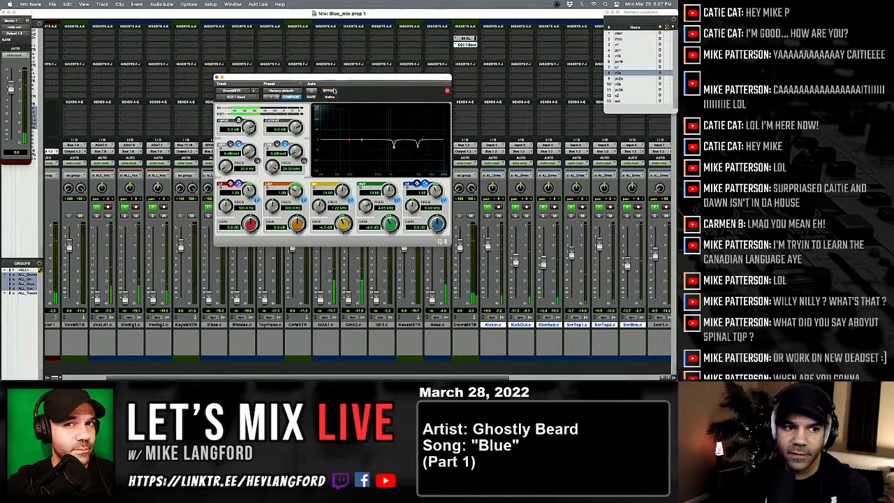
{"action": "left_click", "coordinate": [334, 91]}
{"action": "left_click", "coordinate": [334, 91]}
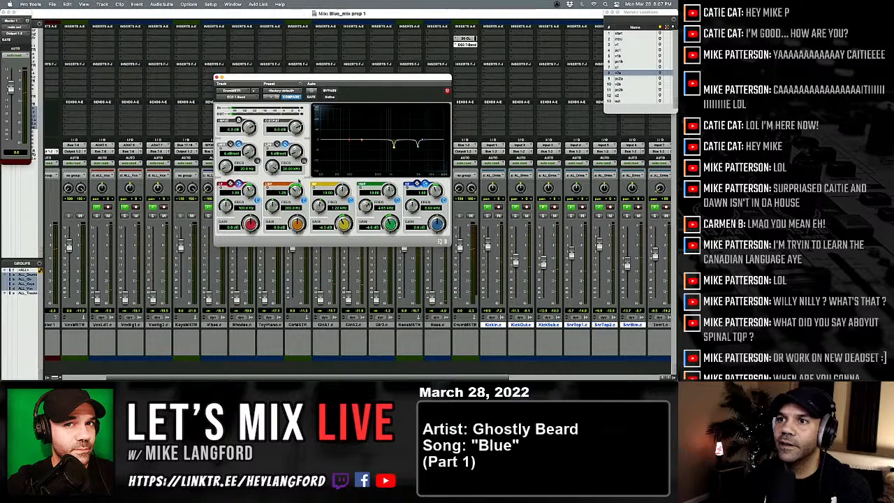
Sweep a narrow low-mid boost on the drum master's EQ during playback, and set that band to a 2.9 dB cut with a Q of 7.
{"action": "left_click_drag", "start_coordinate": [303, 225], "coordinate": [324, 154]}
{"action": "key", "text": "space"}
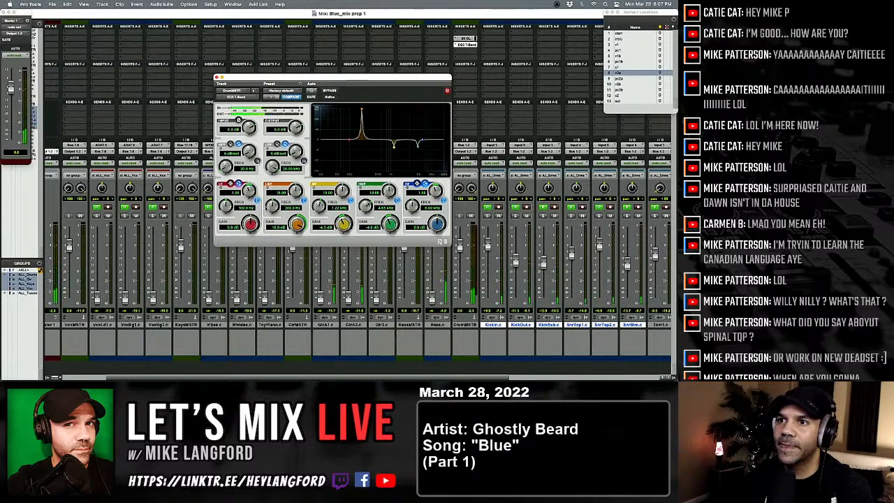
{"action": "left_click_drag", "start_coordinate": [272, 206], "coordinate": [275, 185]}
{"action": "left_click", "coordinate": [302, 193], "text": "alt"}
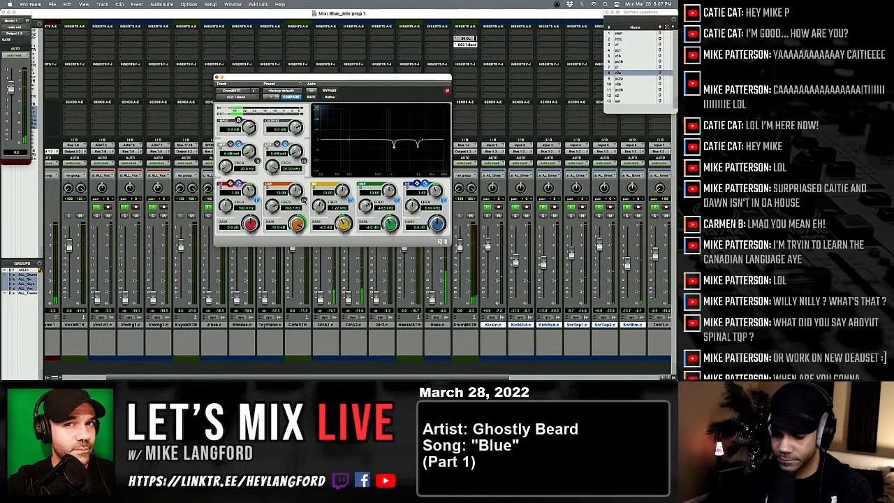
{"action": "left_click", "coordinate": [303, 201]}
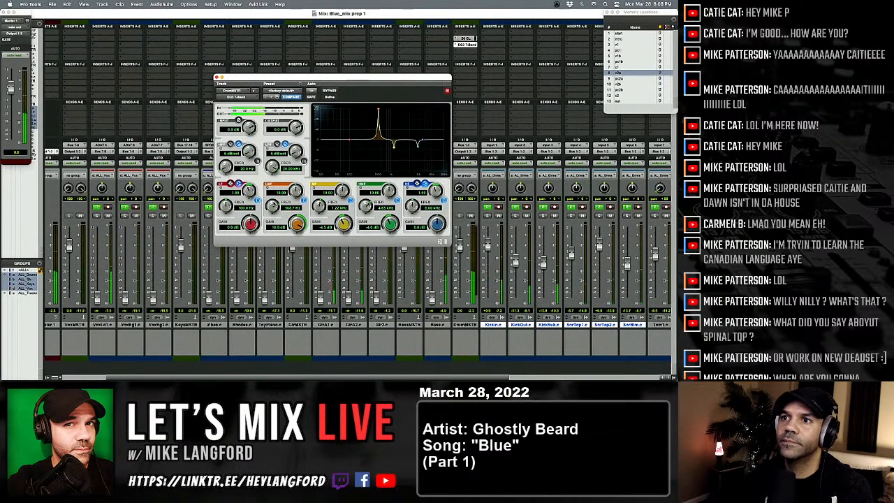
{"action": "left_click_drag", "start_coordinate": [274, 206], "coordinate": [294, 197]}
{"action": "left_click_drag", "start_coordinate": [293, 230], "coordinate": [284, 263]}
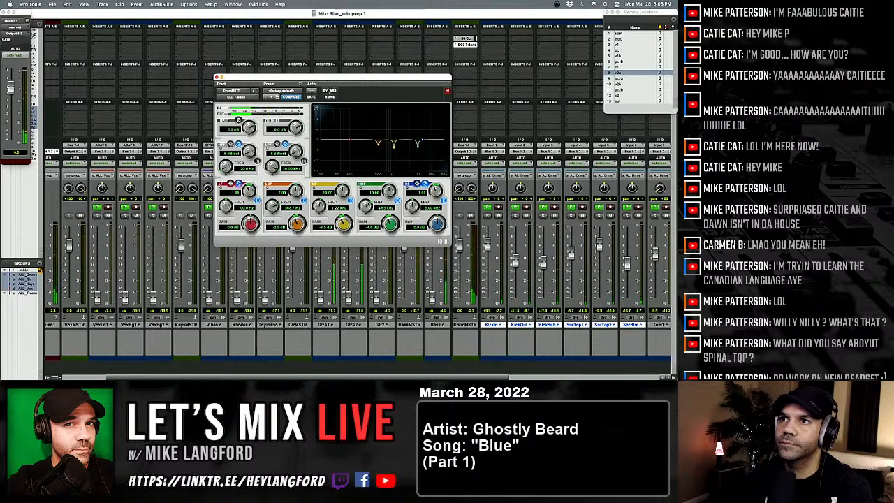
Compare the drums with the EQ including the low-mid cut bypassed and active, leaving it active.
{"action": "left_click", "coordinate": [328, 91]}
{"action": "left_click", "coordinate": [328, 92]}
{"action": "left_click", "coordinate": [329, 92]}
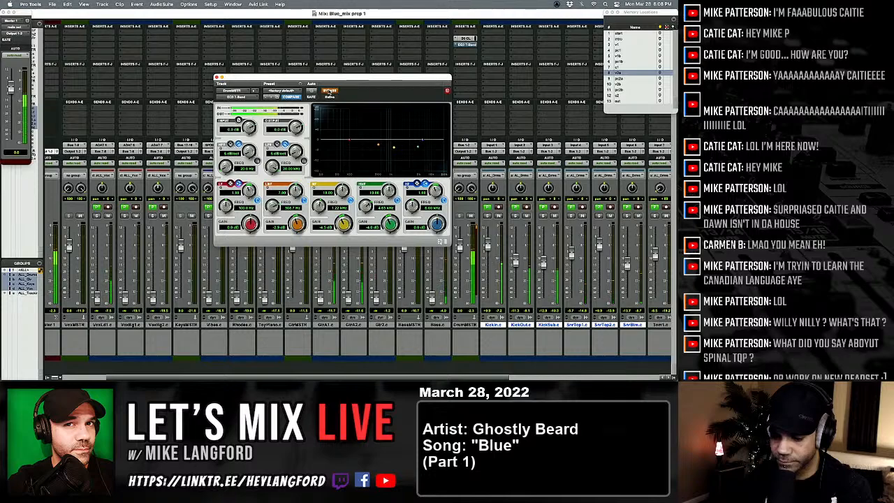
{"action": "left_click", "coordinate": [328, 91]}
{"action": "left_click", "coordinate": [329, 92]}
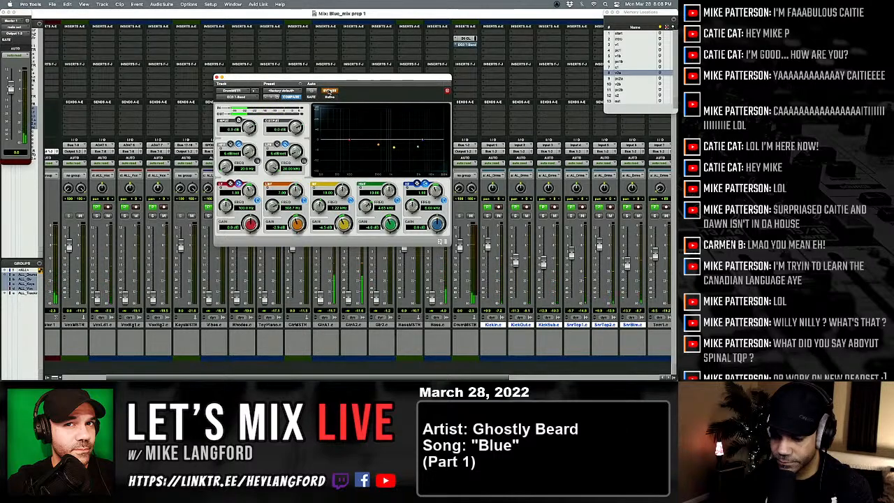
{"action": "left_click", "coordinate": [328, 92]}
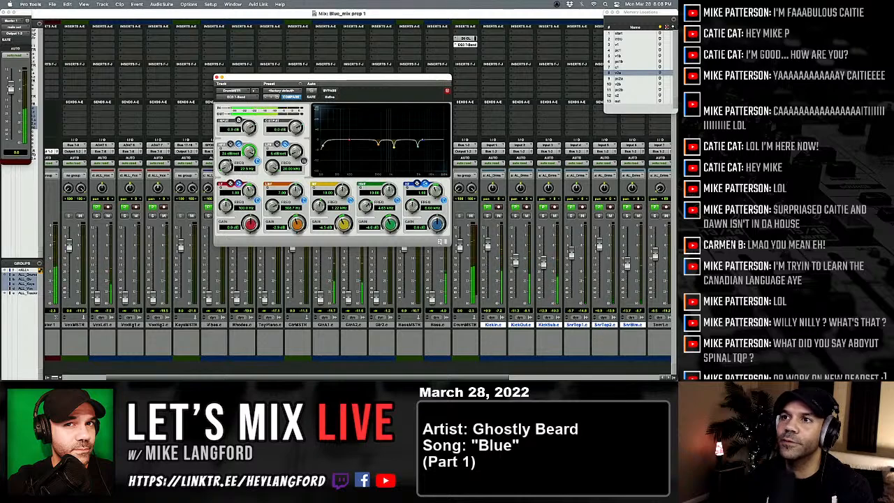
Set a 24 dB/oct high-pass filter at about 39.8 Hz on the drum master's EQ, and close the plug-in window.
{"action": "left_click_drag", "start_coordinate": [229, 162], "coordinate": [225, 165]}
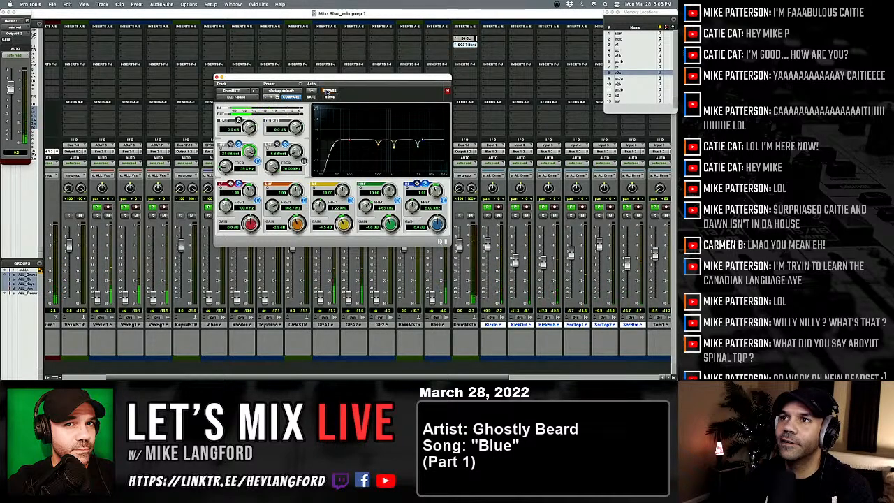
{"action": "left_click", "coordinate": [216, 77]}
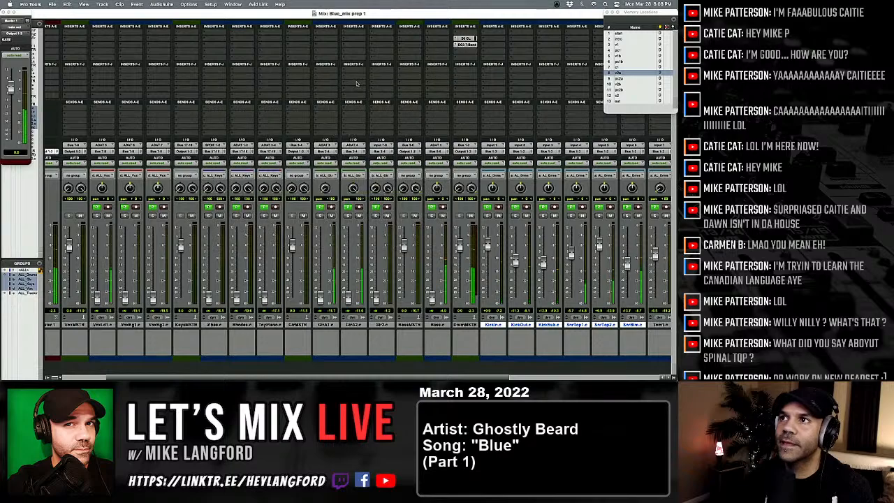
Try a 4.5 dB high-shelf boost at 6 kHz on the drum master's EQ, reset it and close the plug-in.
{"action": "left_click", "coordinate": [465, 44]}
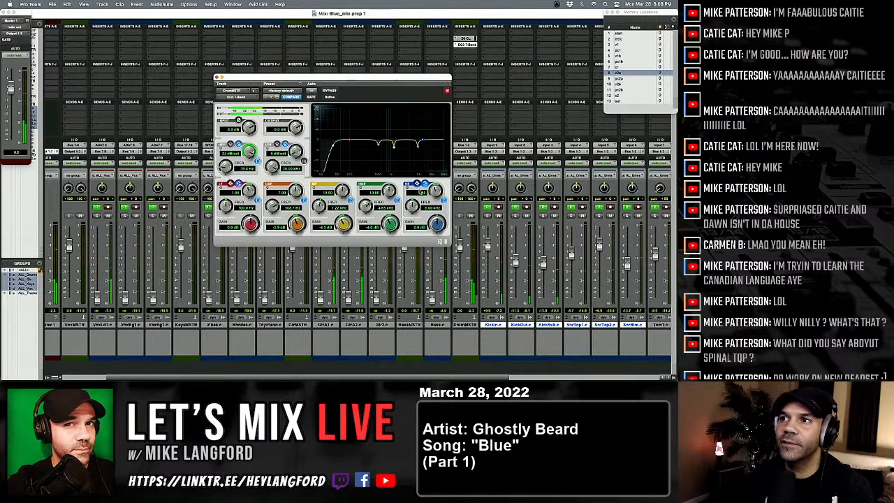
{"action": "left_click_drag", "start_coordinate": [438, 223], "coordinate": [438, 203]}
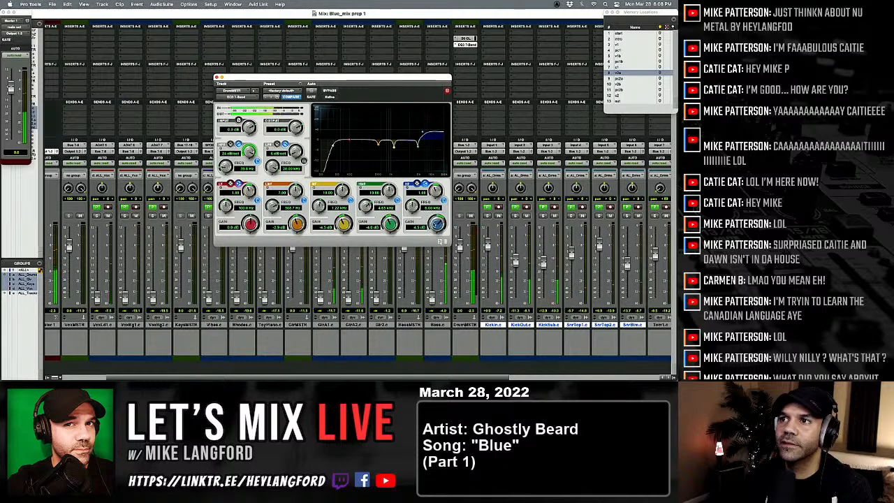
{"action": "left_click", "coordinate": [437, 224], "text": "alt"}
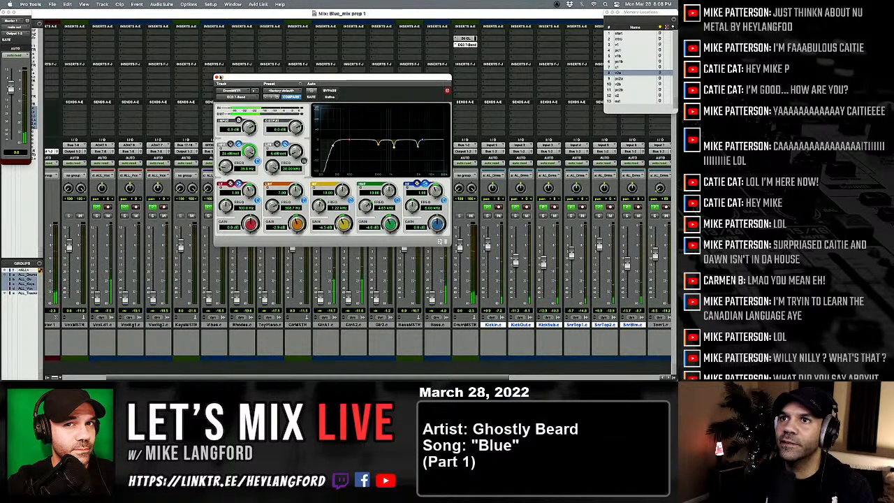
{"action": "left_click", "coordinate": [217, 78]}
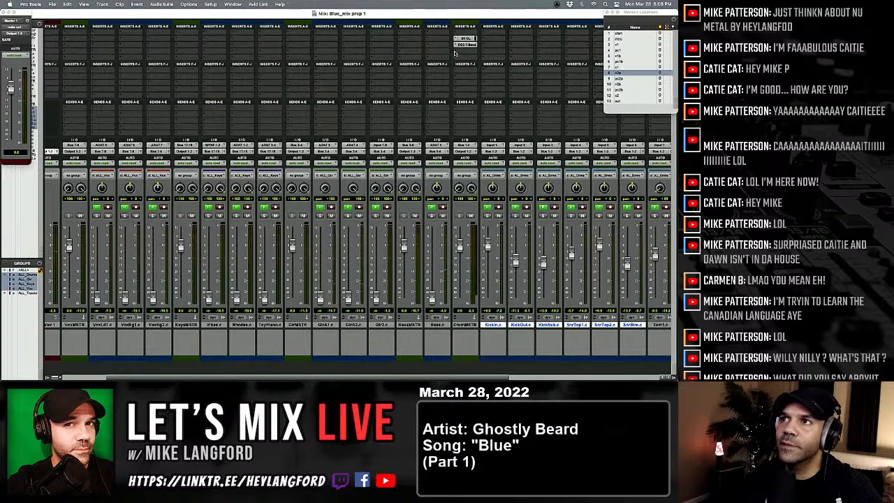
Insert a stereo PuigTec EQP1A after the EQ3 7-Band on the drum master, and move its window lower over the mixer.
{"action": "left_click", "coordinate": [455, 53]}
{"action": "mouse_move", "coordinate": [554, 62]}
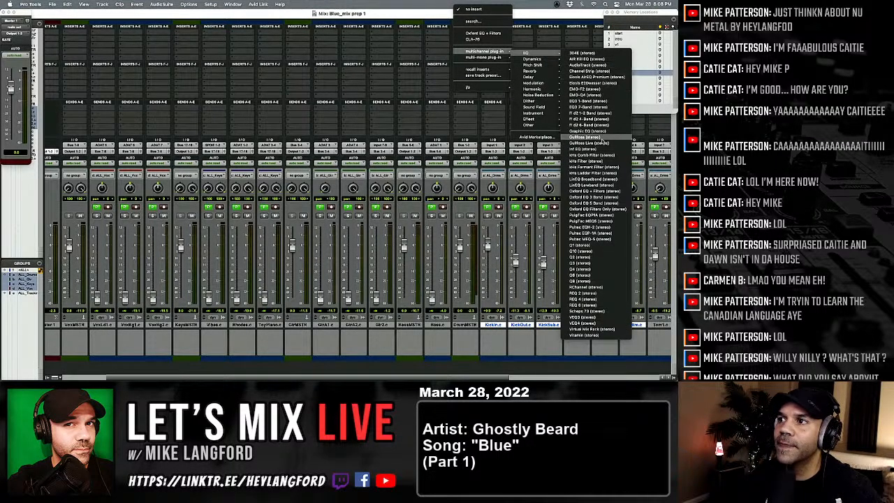
{"action": "left_click", "coordinate": [602, 215]}
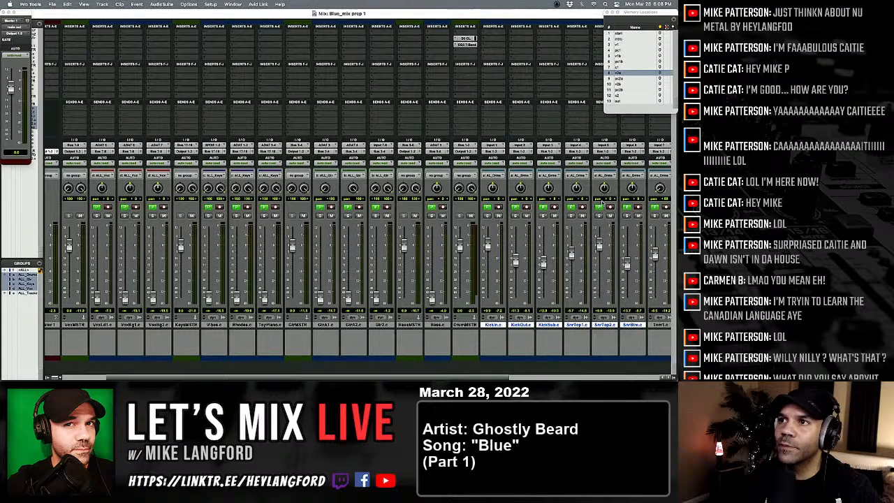
{"action": "left_click_drag", "start_coordinate": [377, 75], "coordinate": [322, 182]}
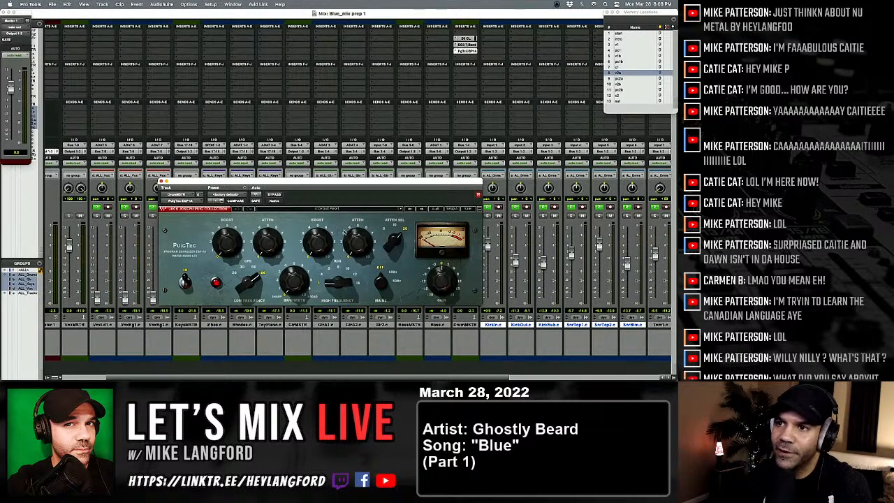
Add a high-frequency boost on the PuigTec at a higher selected frequency, and make a small adjustment to its low-frequency attenuation.
{"action": "left_click_drag", "start_coordinate": [319, 242], "coordinate": [319, 229]}
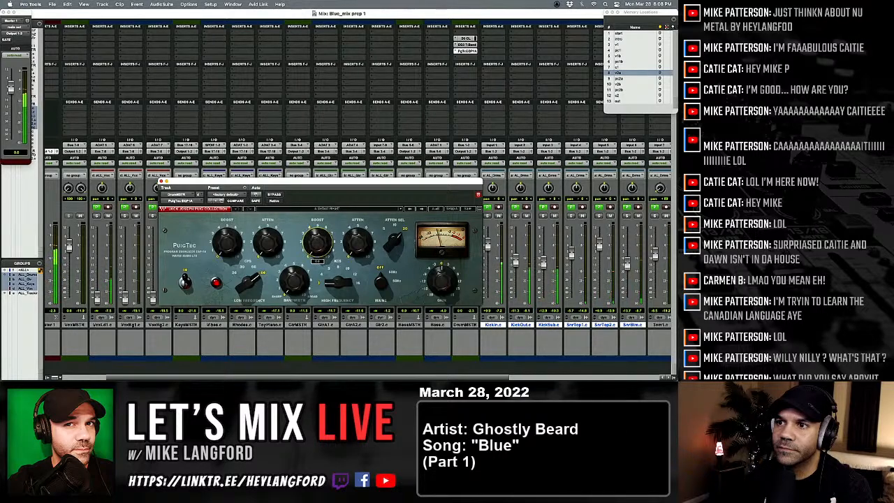
{"action": "left_click", "coordinate": [346, 271]}
{"action": "left_click_drag", "start_coordinate": [315, 238], "coordinate": [315, 242]}
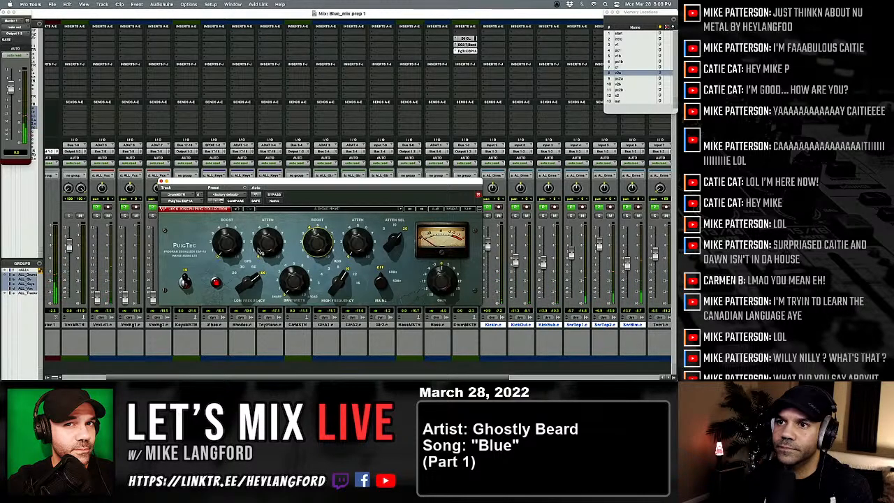
{"action": "left_click_drag", "start_coordinate": [263, 250], "coordinate": [263, 248]}
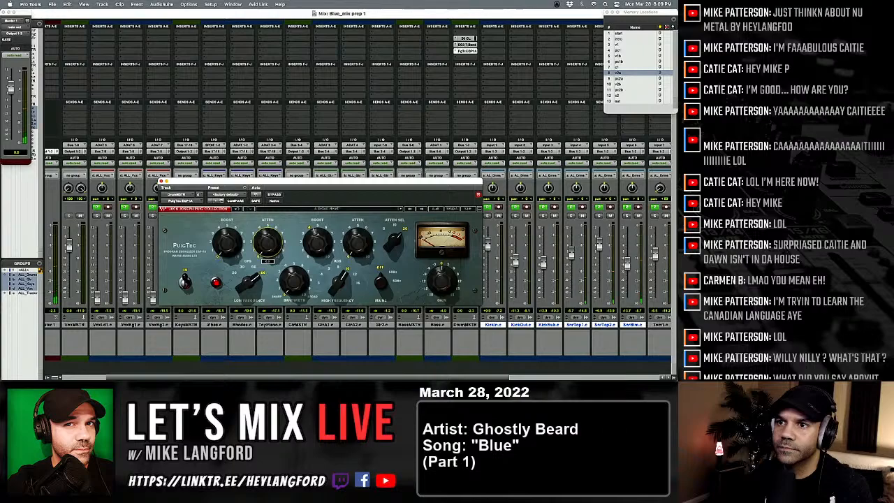
Deepen the drum master EQ3's low-mid cut to about 11 dB near 400 Hz, and compare the EQ bypassed and active before closing it.
{"action": "left_click", "coordinate": [465, 45]}
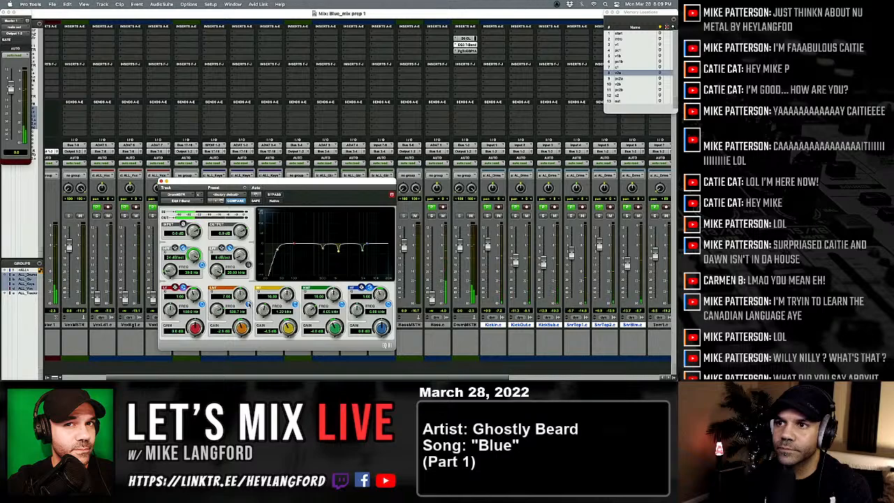
{"action": "left_click_drag", "start_coordinate": [241, 327], "coordinate": [243, 379]}
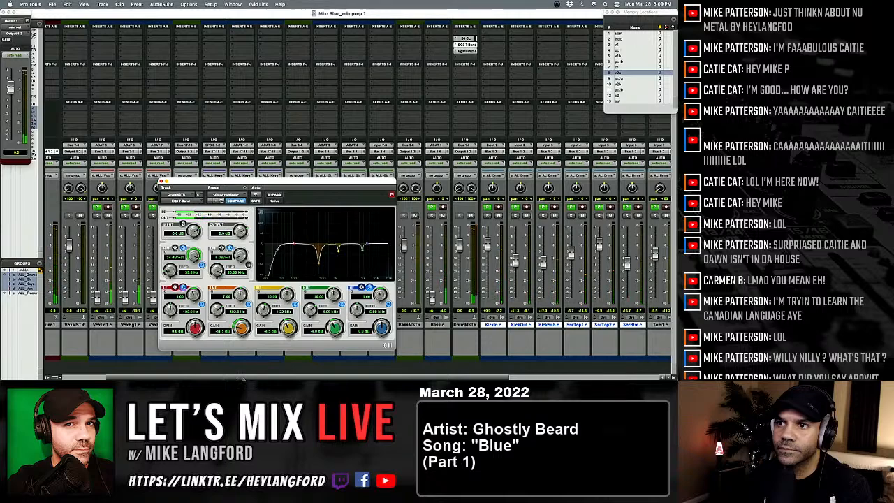
{"action": "left_click", "coordinate": [277, 196]}
{"action": "left_click", "coordinate": [276, 197]}
{"action": "left_click", "coordinate": [276, 197]}
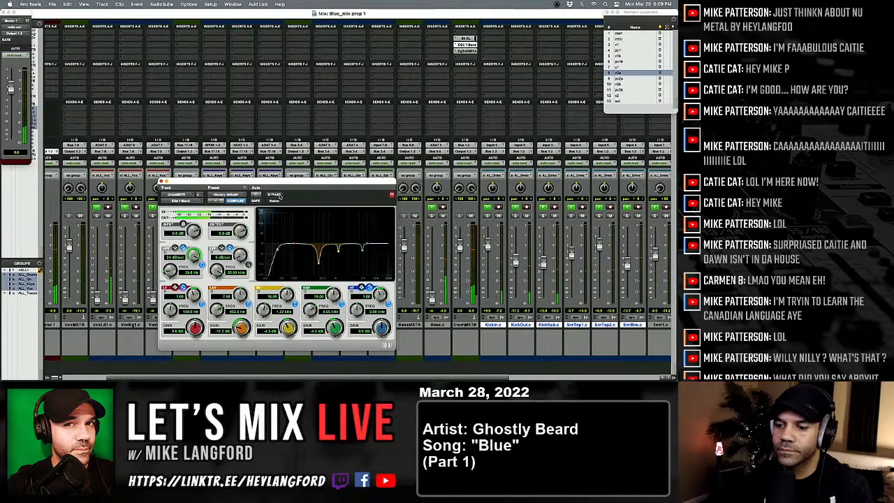
{"action": "left_click", "coordinate": [277, 196]}
{"action": "left_click", "coordinate": [277, 196]}
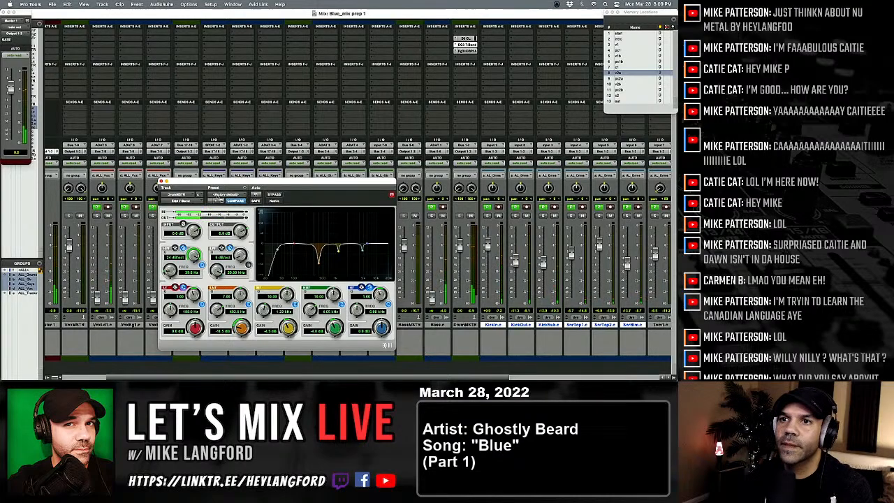
{"action": "left_click", "coordinate": [163, 181]}
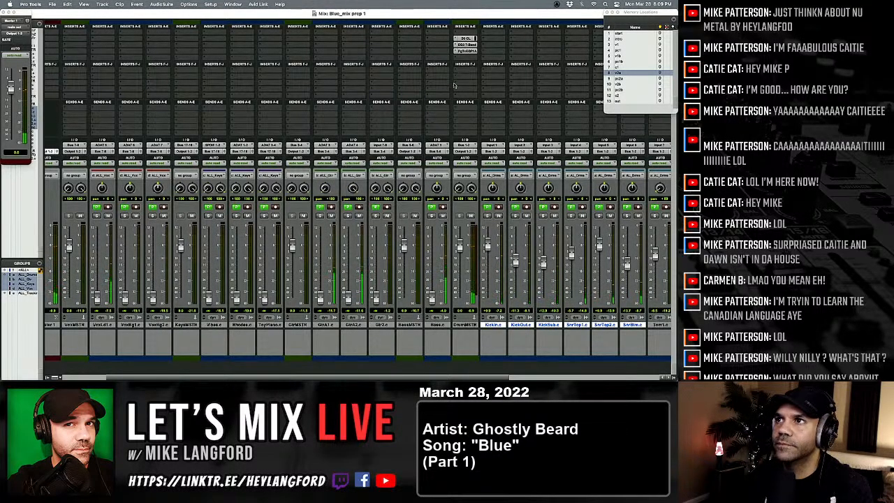
Reopen the drum master's PuigTec, move its window aside, fine-tune the high-frequency boost during playback and close the plug-in.
{"action": "left_click", "coordinate": [466, 45]}
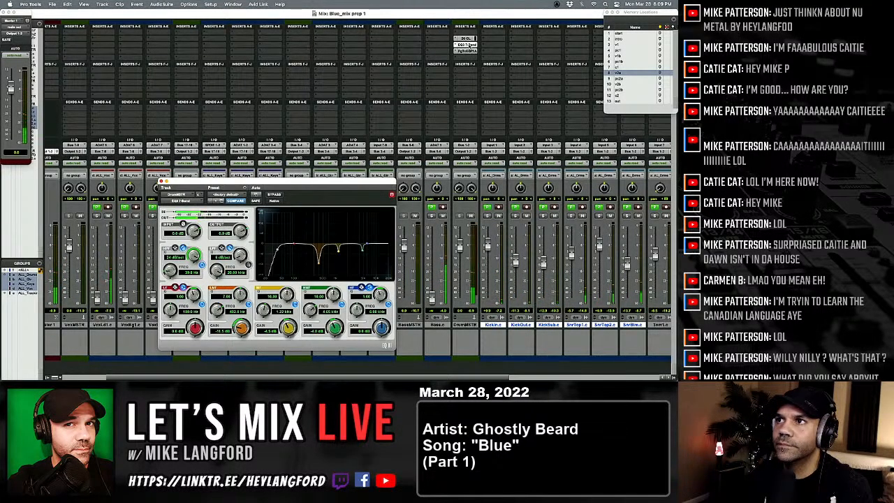
{"action": "left_click", "coordinate": [465, 50]}
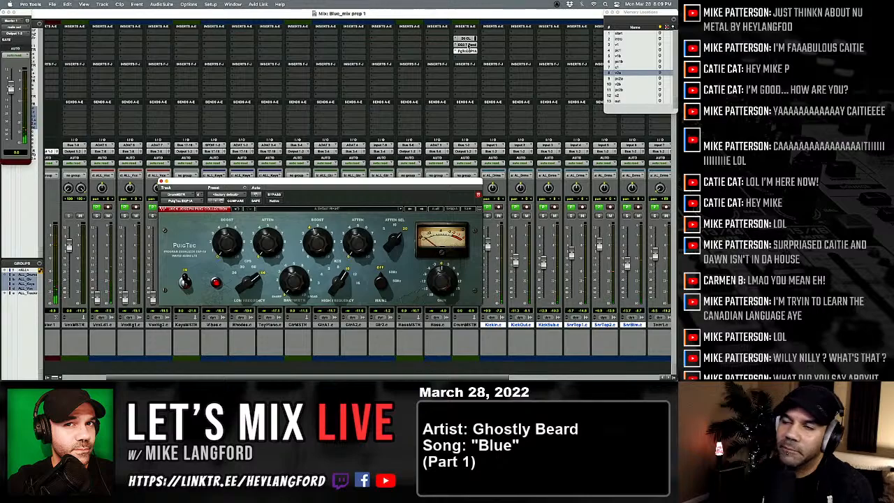
{"action": "left_click_drag", "start_coordinate": [425, 182], "coordinate": [479, 115]}
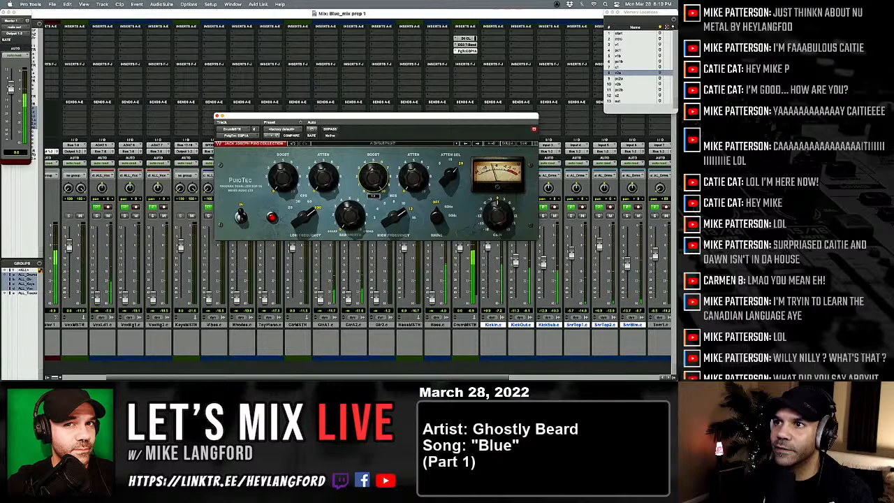
{"action": "left_click_drag", "start_coordinate": [377, 179], "coordinate": [378, 176]}
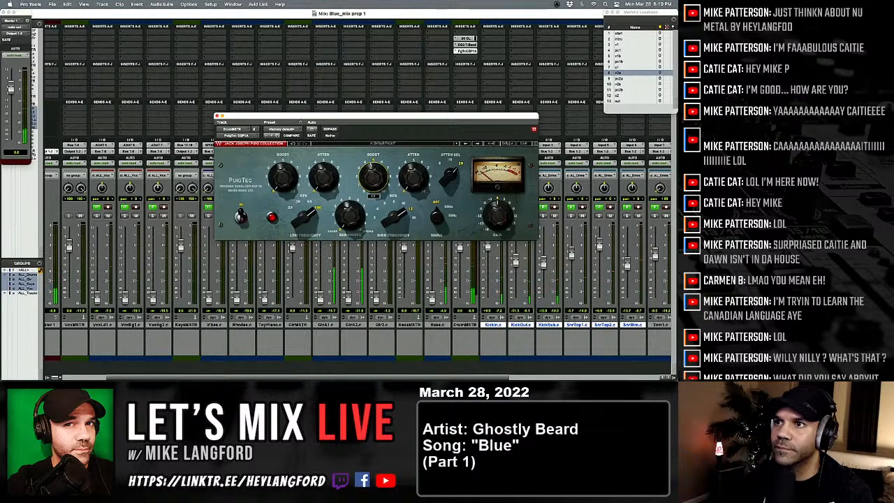
{"action": "left_click", "coordinate": [217, 116]}
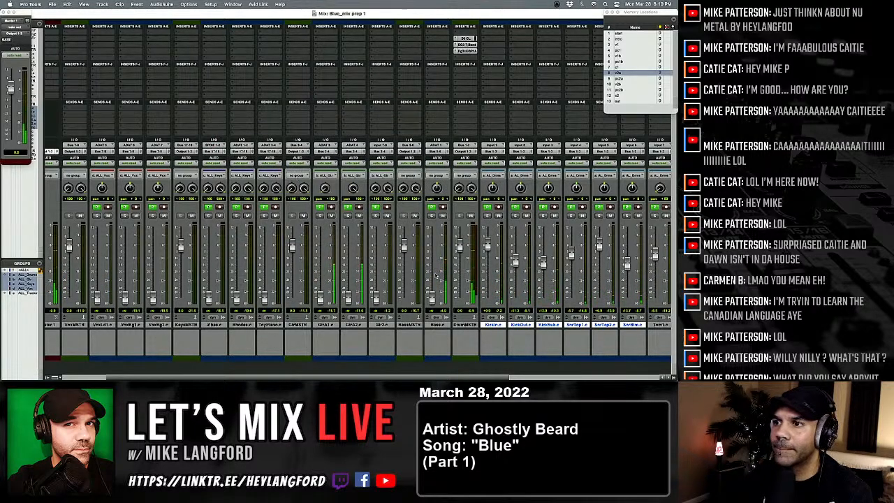
Check the drum channels in the mixer, and insert a stereo Decapitator after the PuigTec on the drum master track.
{"action": "scroll", "coordinate": [441, 262], "scroll_direction": "right", "scroll_amount": 2}
{"action": "scroll", "coordinate": [441, 262], "scroll_direction": "right", "scroll_amount": 1}
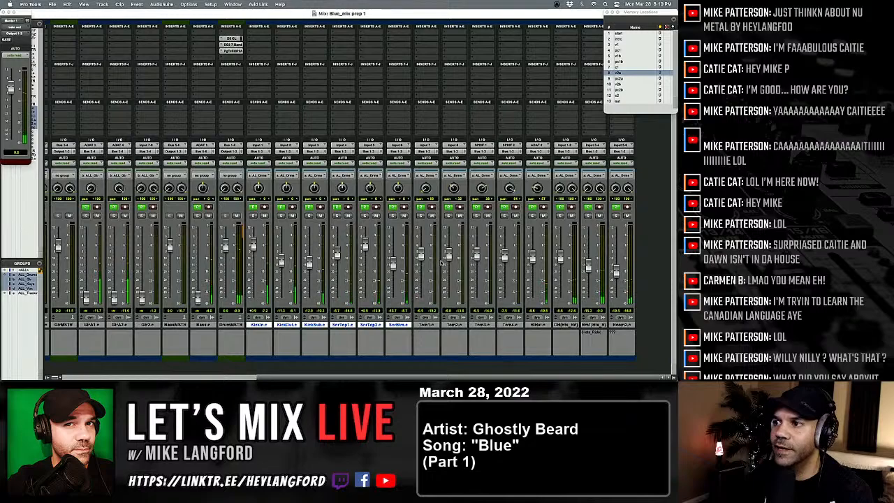
{"action": "scroll", "coordinate": [436, 260], "scroll_direction": "right", "scroll_amount": 1}
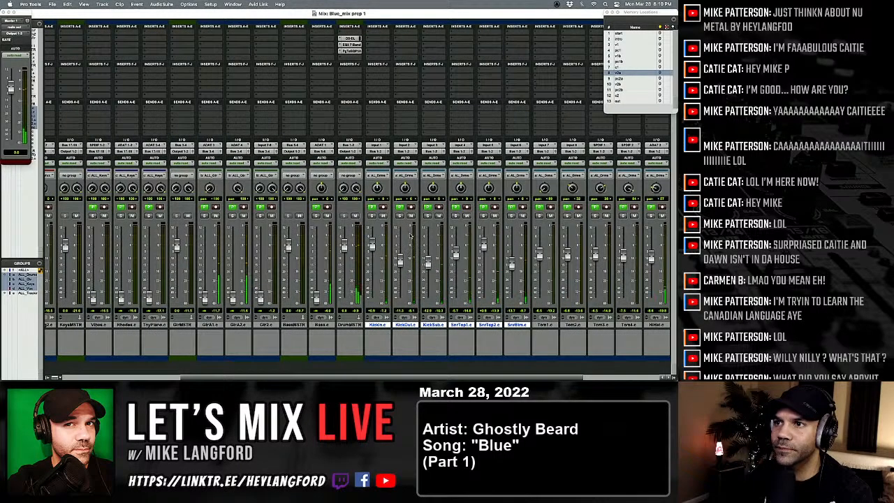
{"action": "left_click", "coordinate": [340, 60]}
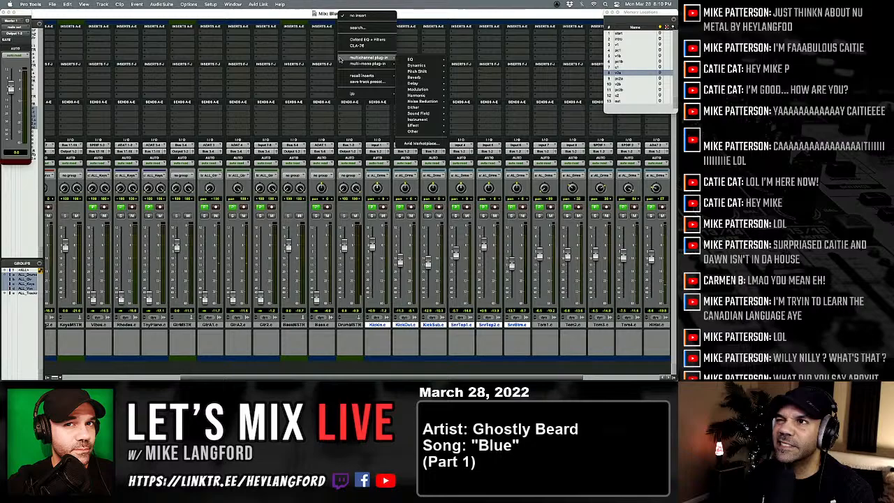
{"action": "mouse_move", "coordinate": [427, 65]}
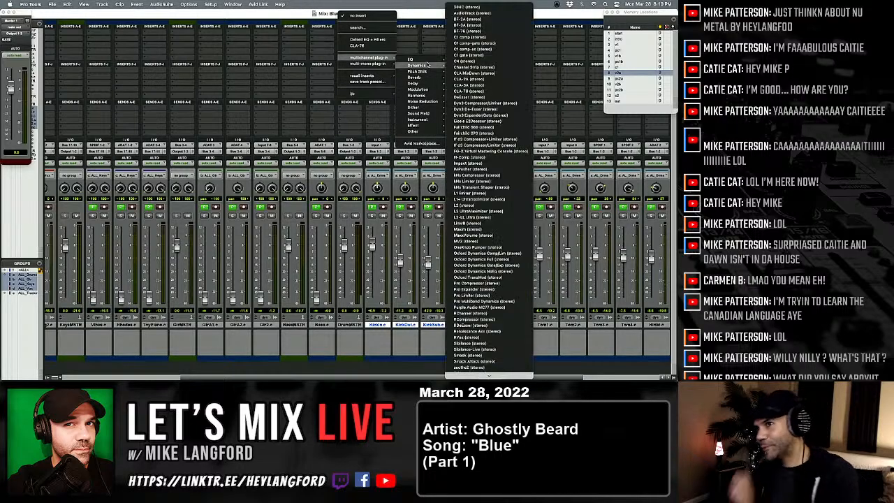
{"action": "mouse_move", "coordinate": [427, 96]}
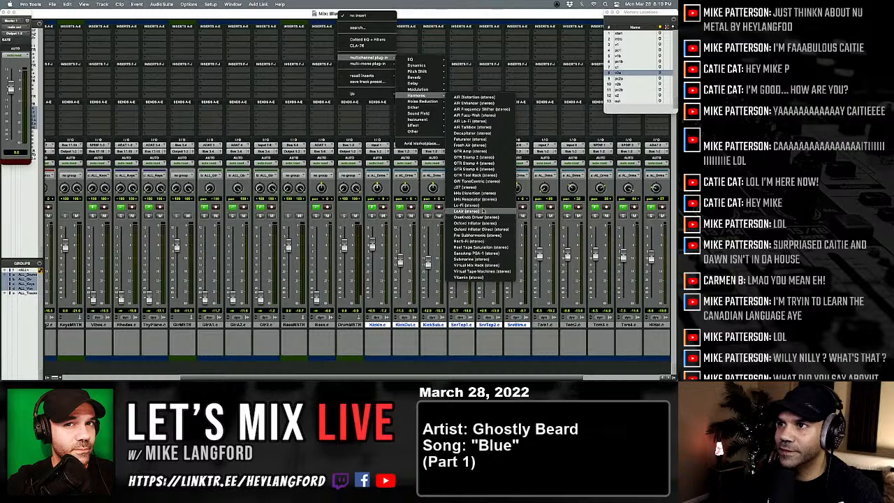
{"action": "left_click", "coordinate": [479, 134]}
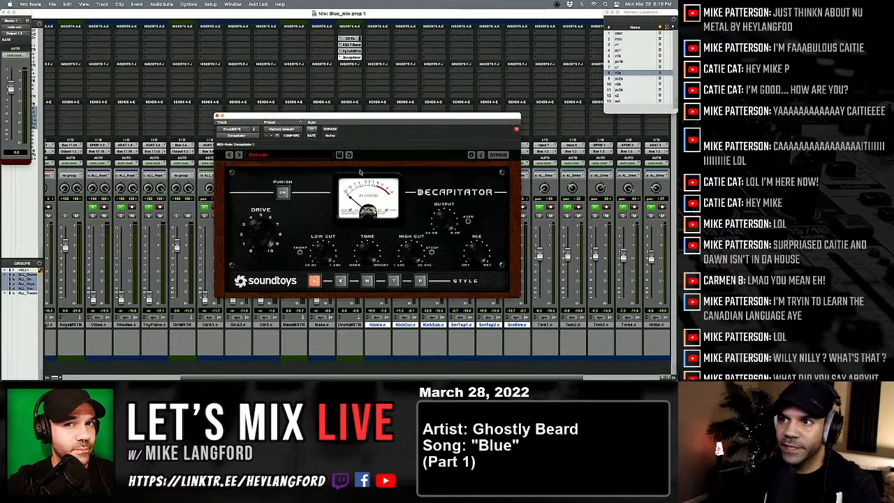
Move the drum master's Decapitator window aside, audition the plug-in during playback and close it.
{"action": "left_click_drag", "start_coordinate": [377, 128], "coordinate": [283, 26]}
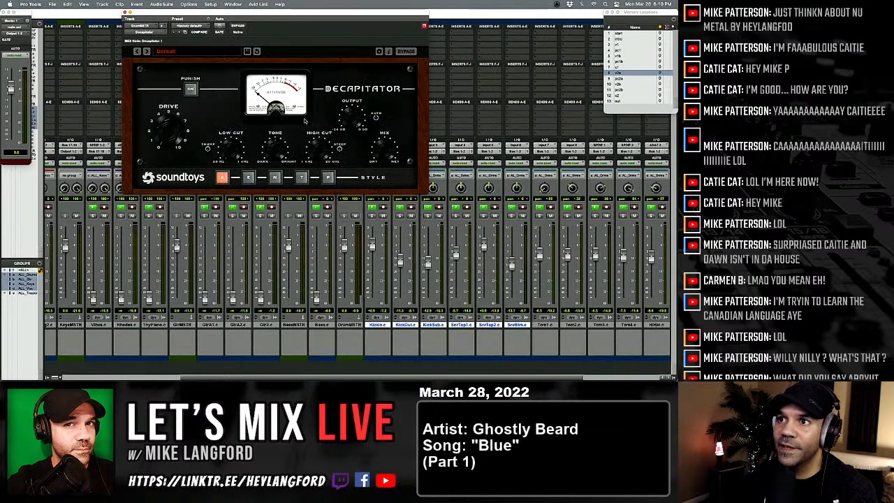
{"action": "key", "text": "space"}
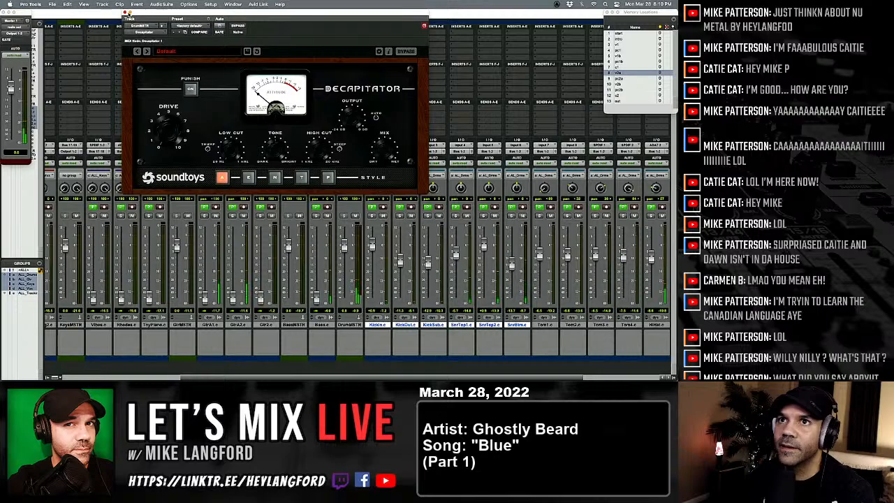
{"action": "left_click_drag", "start_coordinate": [152, 15], "coordinate": [243, 53]}
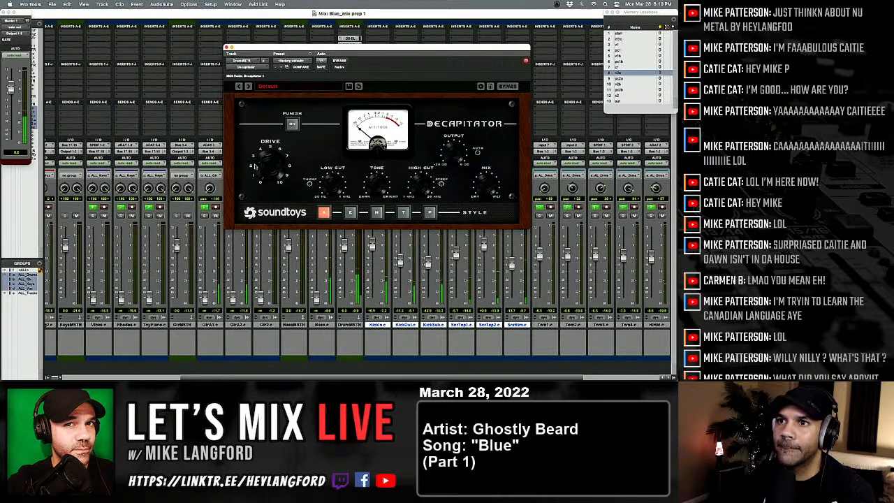
{"action": "left_click", "coordinate": [225, 47]}
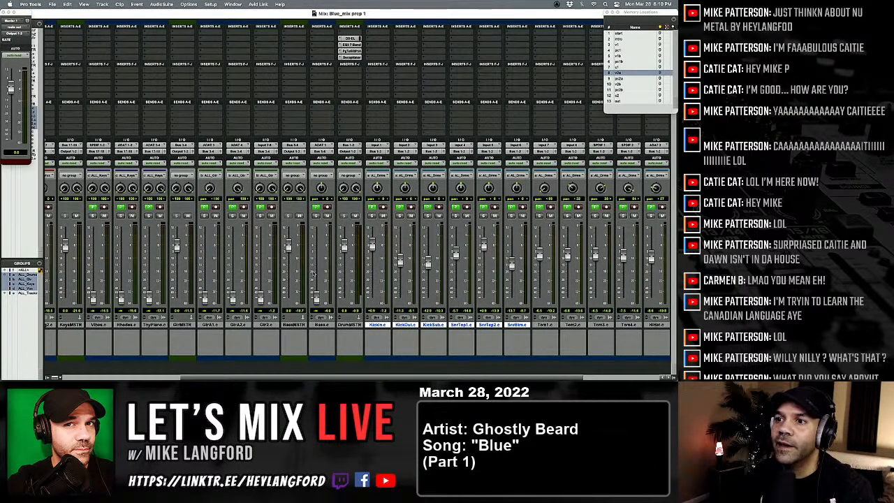
Solo the bass track, raise its fader to near 0 dB and insert a CLA-76 compressor on it.
{"action": "left_click", "coordinate": [316, 215]}
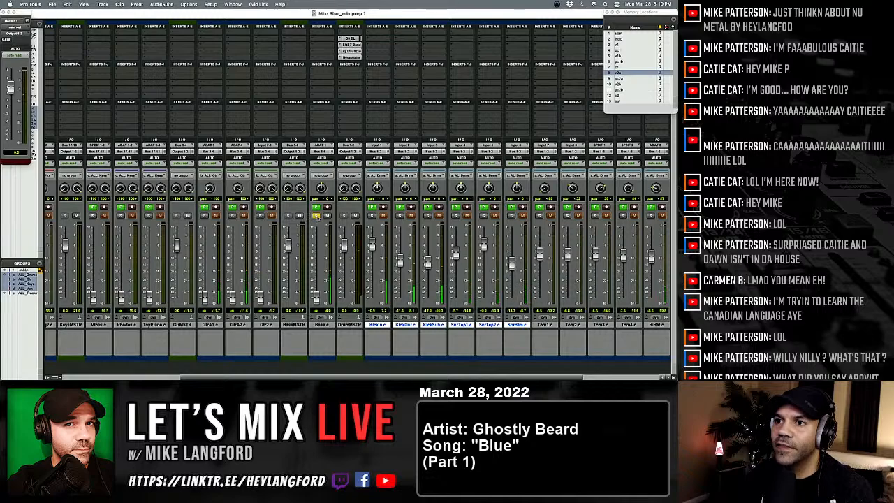
{"action": "left_click_drag", "start_coordinate": [316, 297], "coordinate": [318, 249]}
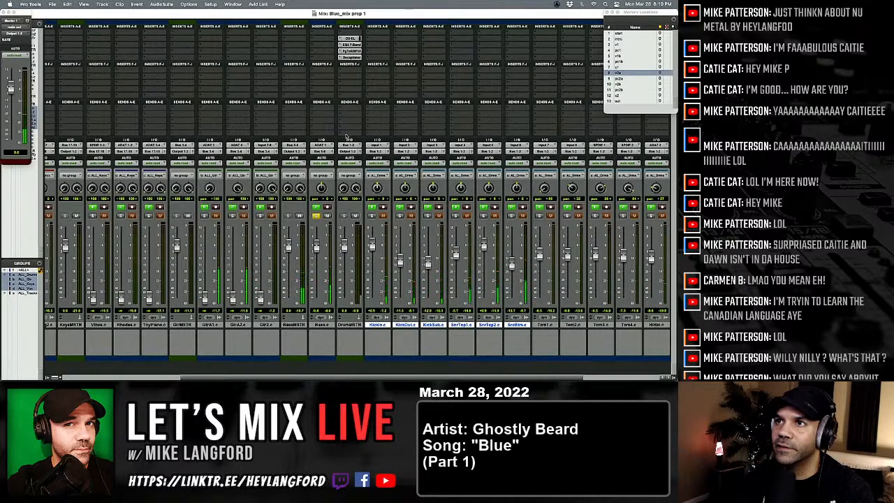
{"action": "left_click", "coordinate": [316, 49]}
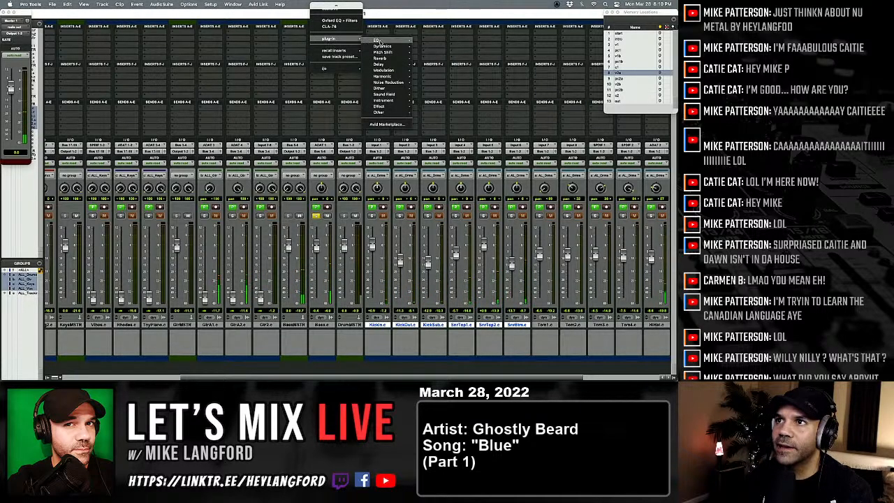
{"action": "left_click", "coordinate": [330, 27]}
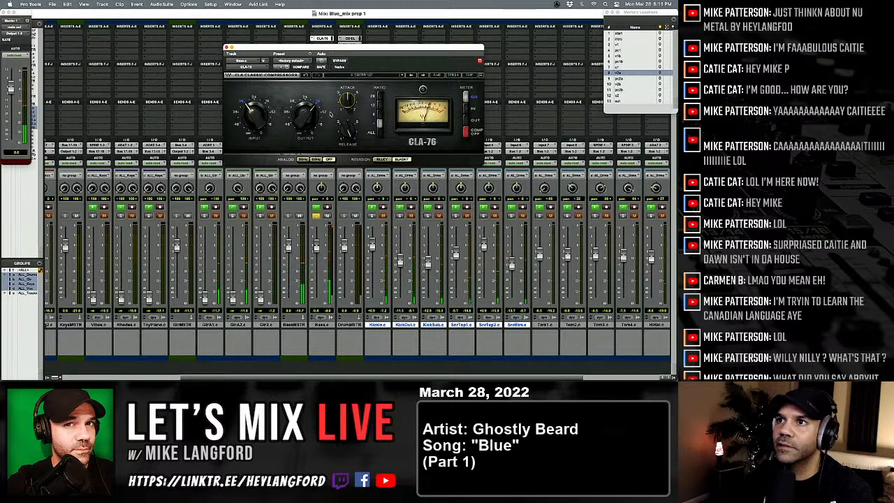
Adjust the bass CLA-76's release, attack and input during playback, move the ratio up one setting and close the plug-in.
{"action": "left_click_drag", "start_coordinate": [350, 130], "coordinate": [350, 145]}
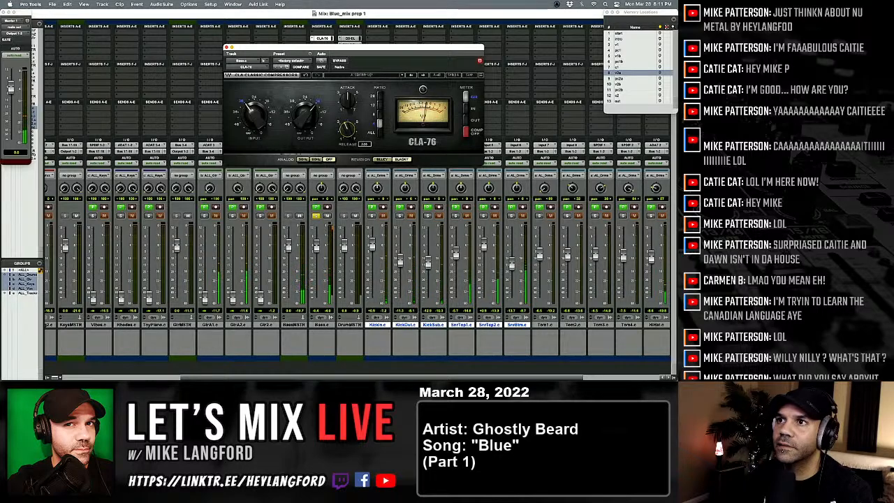
{"action": "left_click_drag", "start_coordinate": [347, 101], "coordinate": [347, 96]}
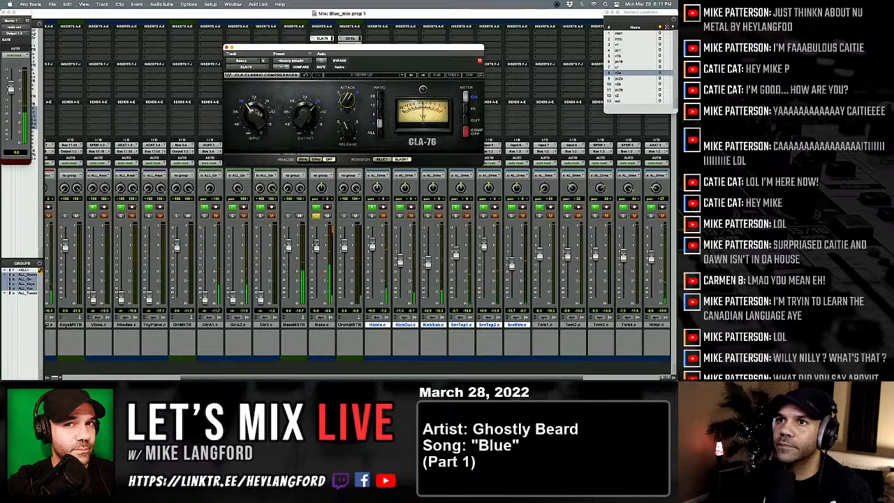
{"action": "left_click_drag", "start_coordinate": [255, 114], "coordinate": [255, 117]}
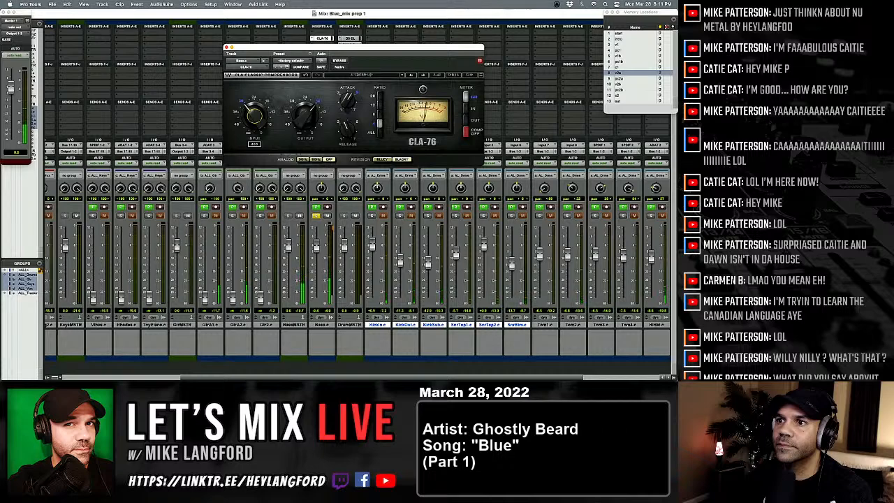
{"action": "left_click", "coordinate": [379, 115]}
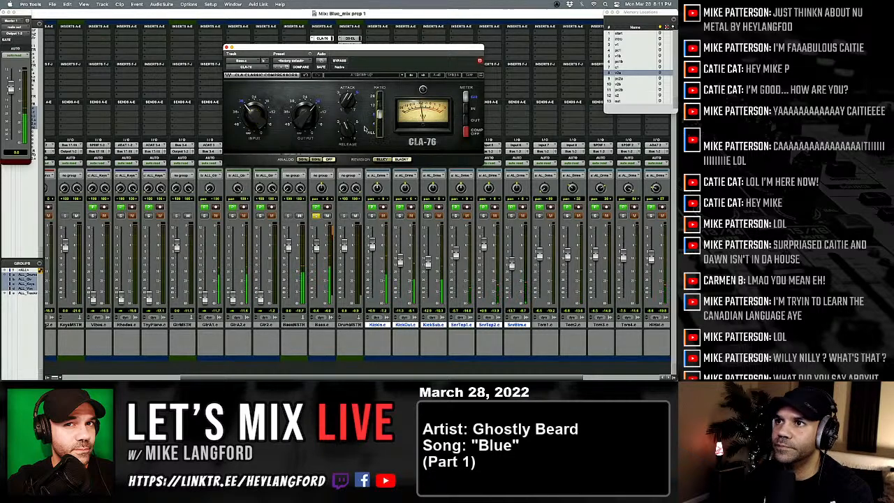
{"action": "left_click_drag", "start_coordinate": [261, 107], "coordinate": [260, 109]}
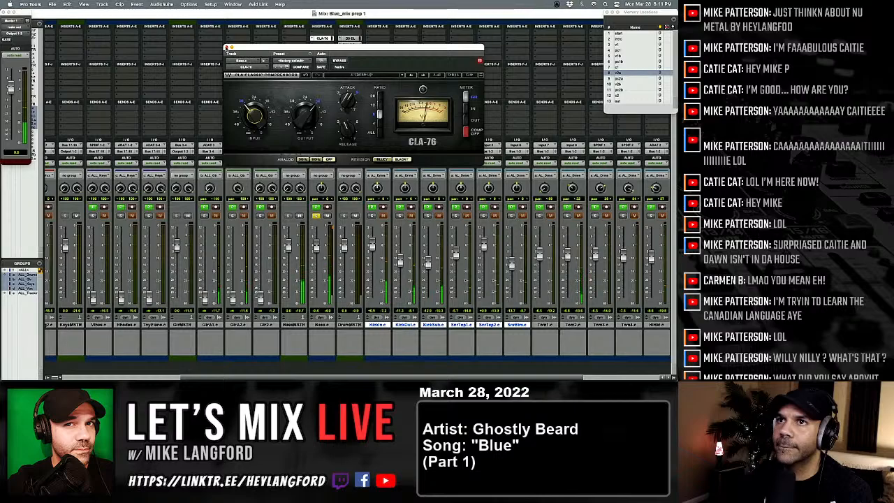
{"action": "left_click", "coordinate": [226, 47]}
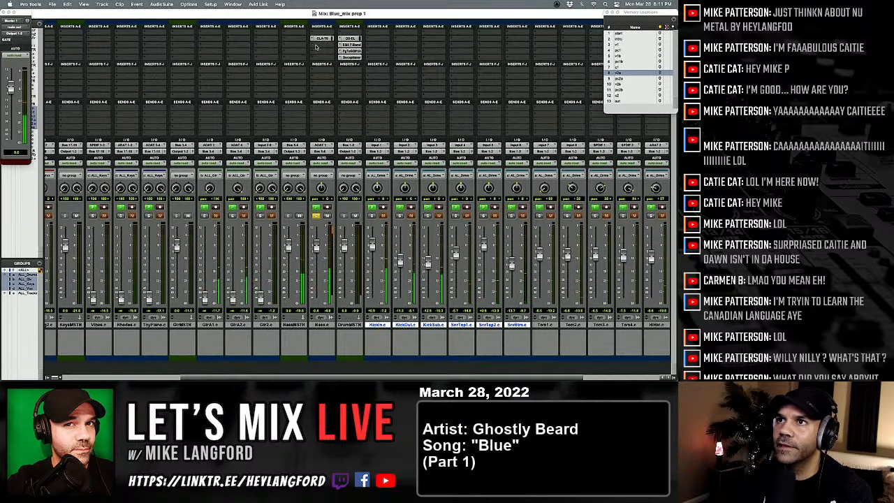
Insert a mono EQ3 7-Band after the CLA-76 on the bass track.
{"action": "left_click", "coordinate": [316, 47]}
{"action": "mouse_move", "coordinate": [330, 44]}
{"action": "mouse_move", "coordinate": [380, 47]}
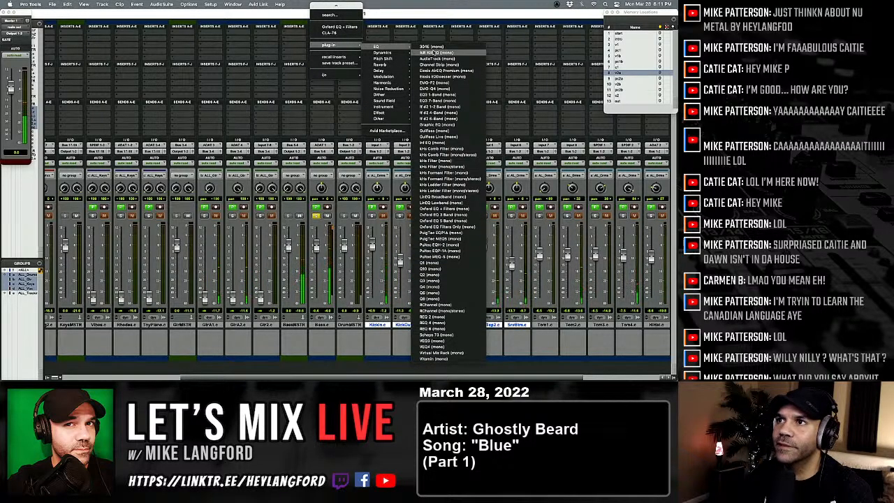
{"action": "left_click", "coordinate": [440, 100]}
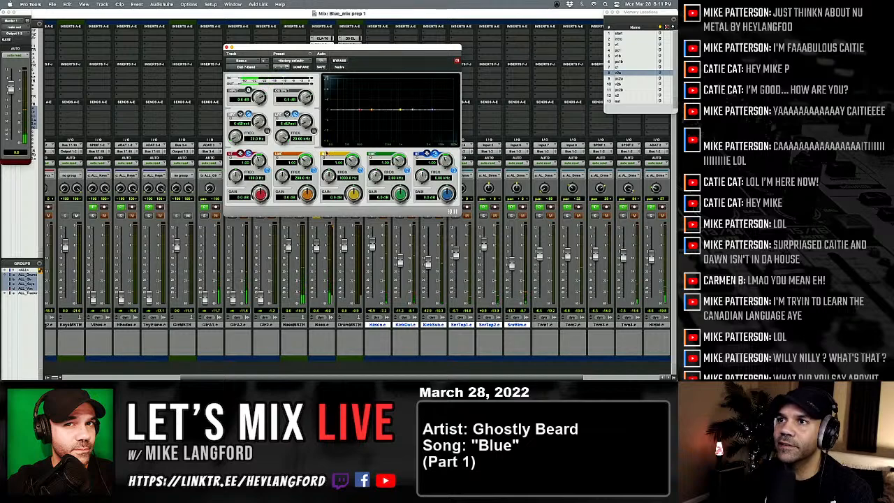
{"action": "left_click_drag", "start_coordinate": [399, 161], "coordinate": [423, 98]}
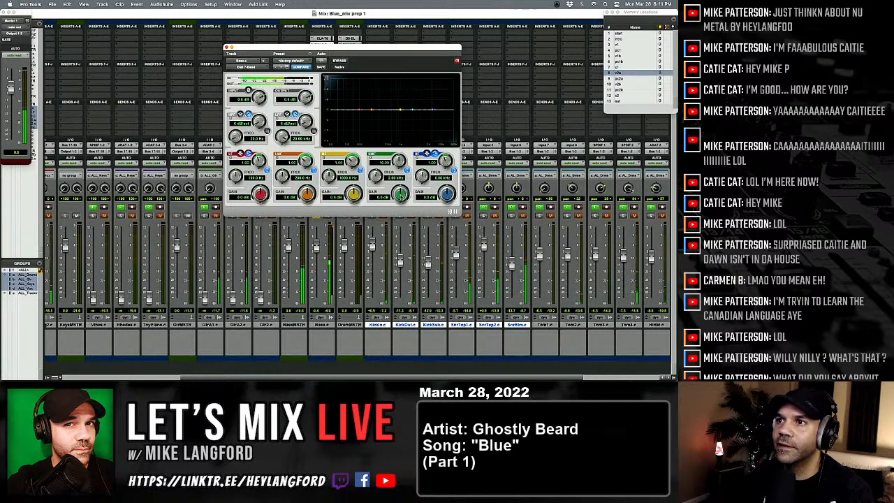
{"action": "left_click_drag", "start_coordinate": [401, 196], "coordinate": [406, 162]}
{"action": "left_click", "coordinate": [400, 195], "text": "alt"}
{"action": "left_click", "coordinate": [400, 162], "text": "alt"}
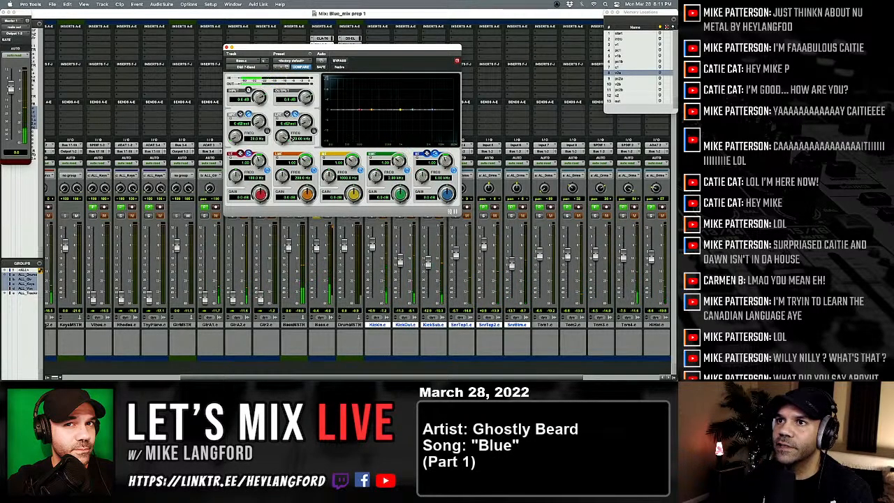
Enable the bass EQ's high-pass and low-pass filters at 24 dB/oct, sweeping the high-pass cutoff up to about 1 kHz.
{"action": "left_click", "coordinate": [267, 131]}
{"action": "left_click_drag", "start_coordinate": [259, 122], "coordinate": [260, 96]}
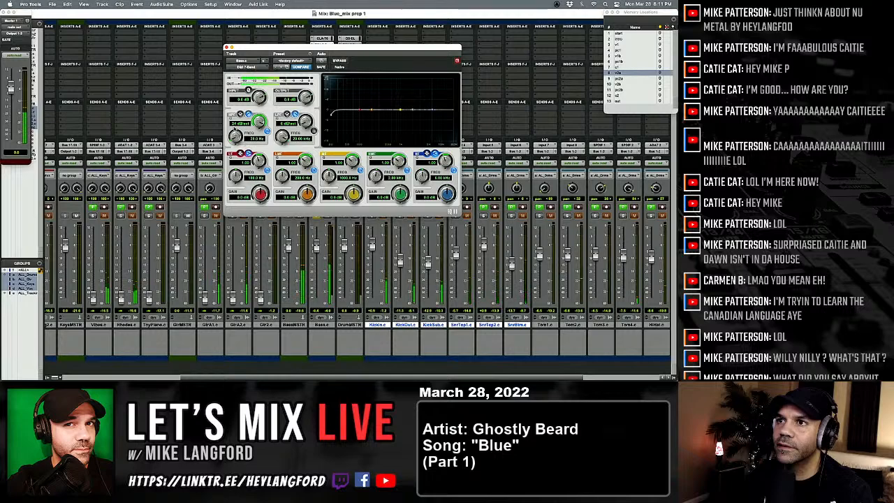
{"action": "left_click_drag", "start_coordinate": [235, 137], "coordinate": [241, 44]}
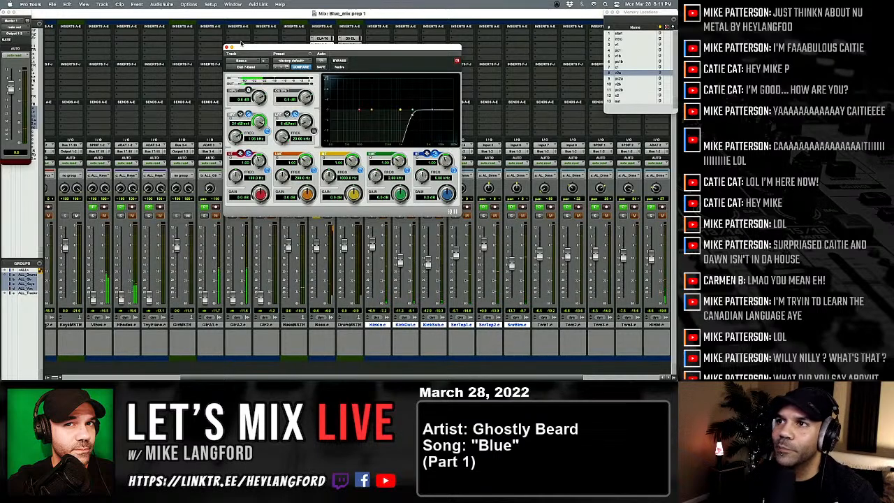
{"action": "left_click_drag", "start_coordinate": [241, 44], "coordinate": [237, 58]}
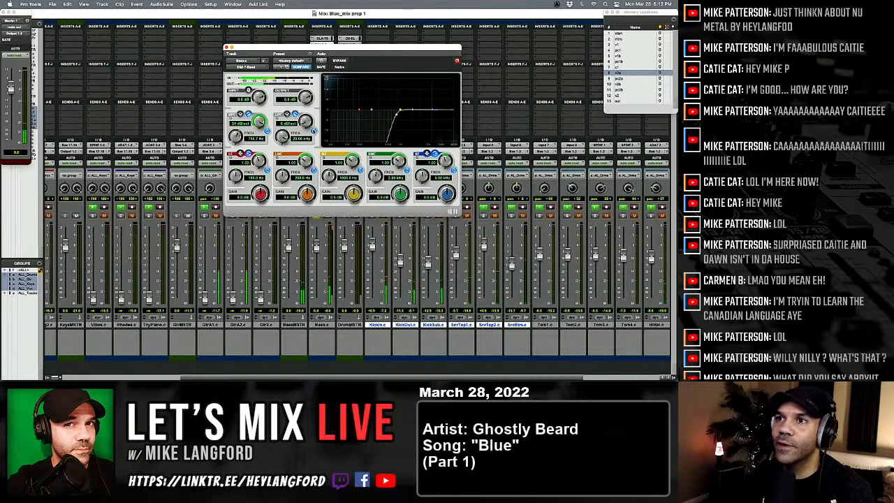
{"action": "left_click", "coordinate": [313, 132]}
{"action": "left_click_drag", "start_coordinate": [306, 124], "coordinate": [307, 104]}
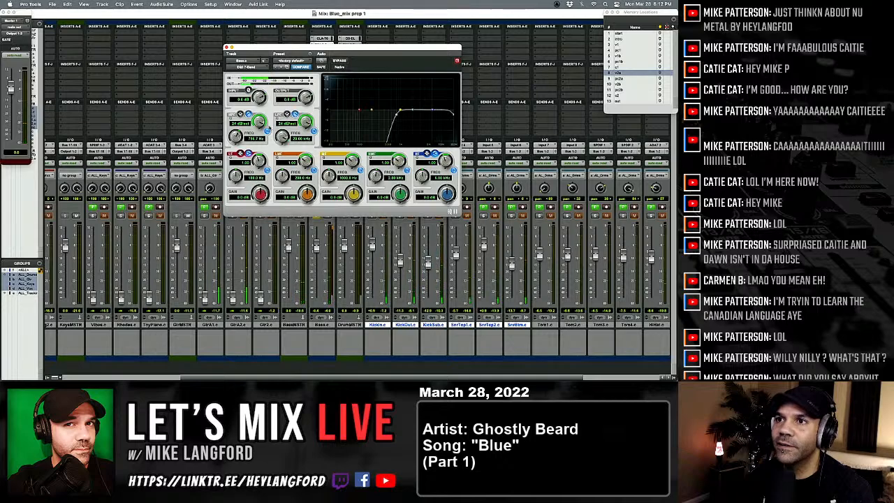
Try other slopes and cutoffs on the bass EQ filters, and set the high-pass to about 25 Hz and the low-pass to about 10 kHz.
{"action": "left_click_drag", "start_coordinate": [259, 122], "coordinate": [259, 158]}
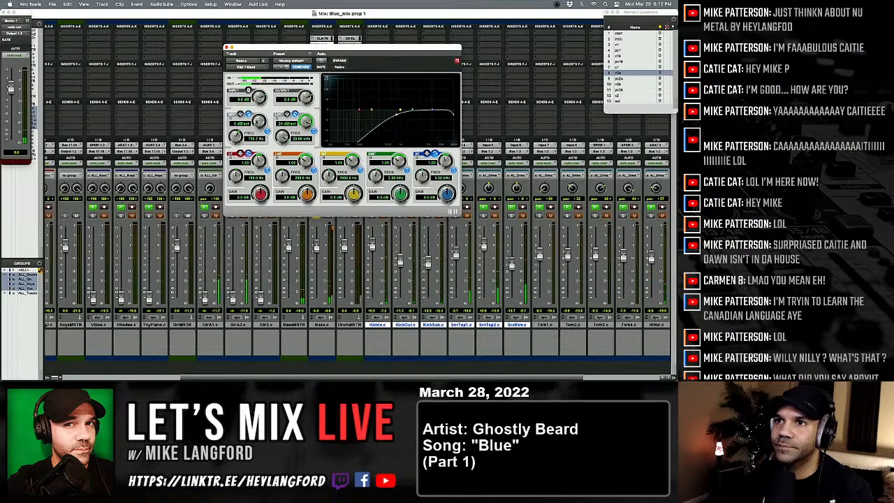
{"action": "left_click_drag", "start_coordinate": [259, 123], "coordinate": [259, 102]}
{"action": "left_click_drag", "start_coordinate": [236, 137], "coordinate": [237, 173]}
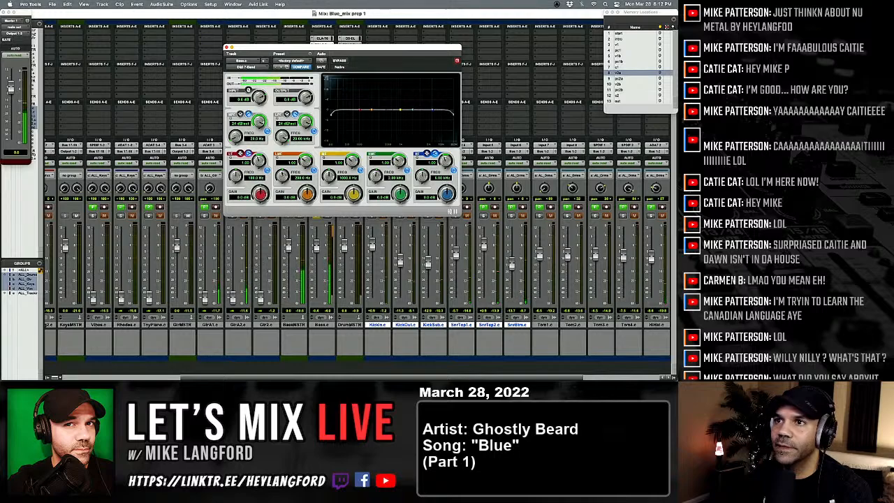
{"action": "left_click_drag", "start_coordinate": [283, 137], "coordinate": [268, 209]}
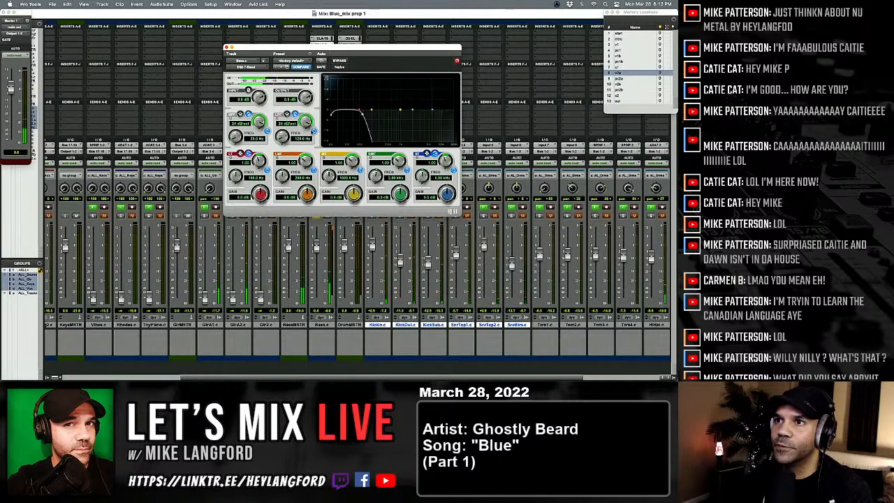
{"action": "left_click", "coordinate": [295, 138], "text": "alt"}
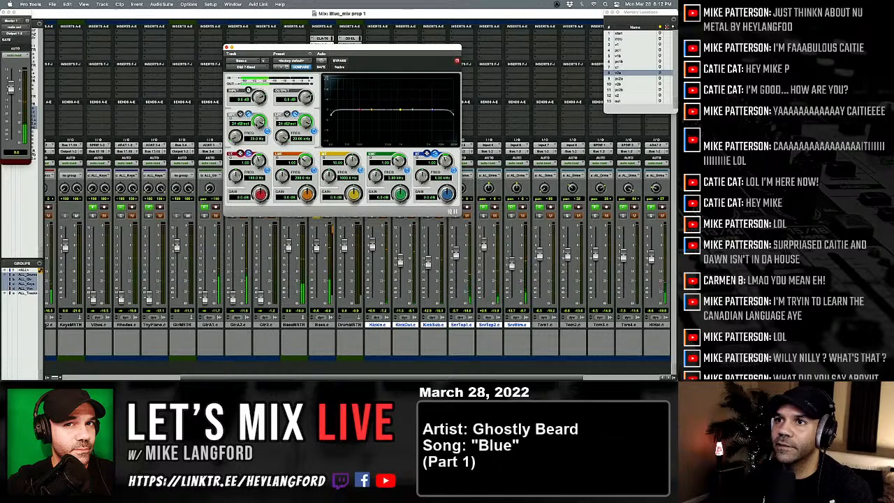
{"action": "left_click_drag", "start_coordinate": [235, 138], "coordinate": [289, 141]}
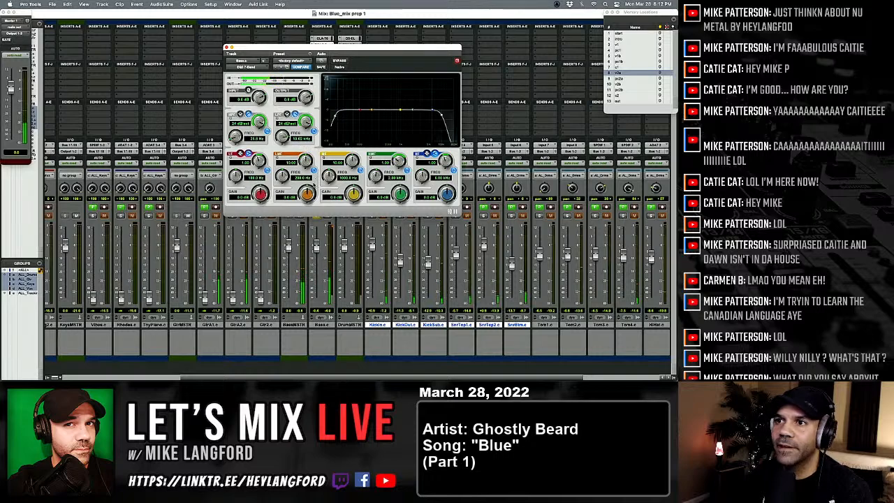
Sweep and cut the bass narrowly near 187 Hz, 1.1 kHz and 1.6 kHz by about 6 to 9 dB, and boost about 4 dB near 5.7 kHz.
{"action": "left_click_drag", "start_coordinate": [308, 192], "coordinate": [275, 188]}
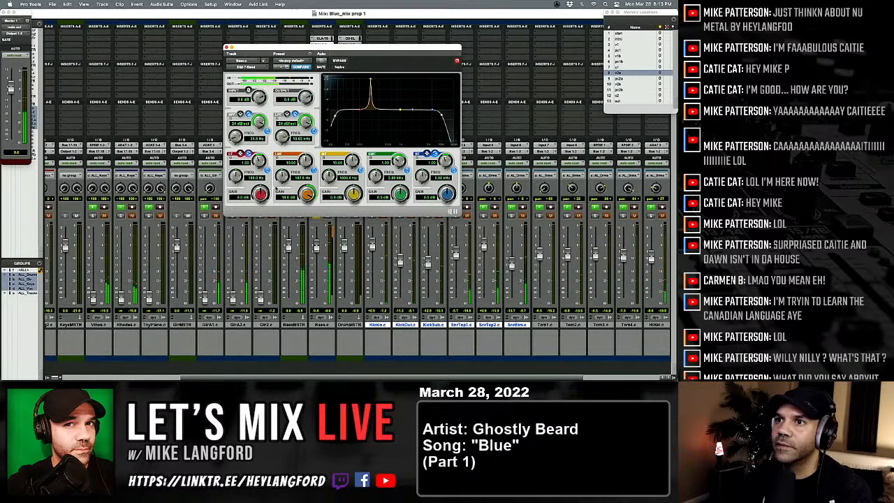
{"action": "left_click_drag", "start_coordinate": [308, 164], "coordinate": [302, 226]}
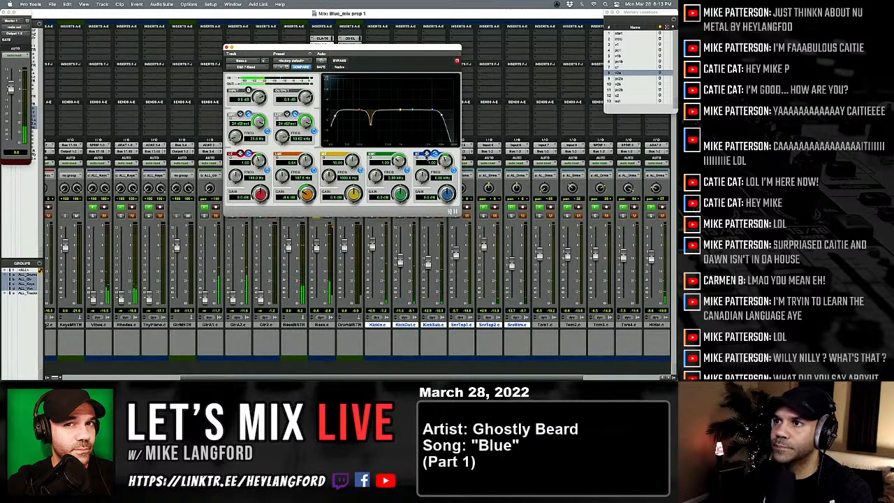
{"action": "left_click_drag", "start_coordinate": [434, 108], "coordinate": [409, 79]}
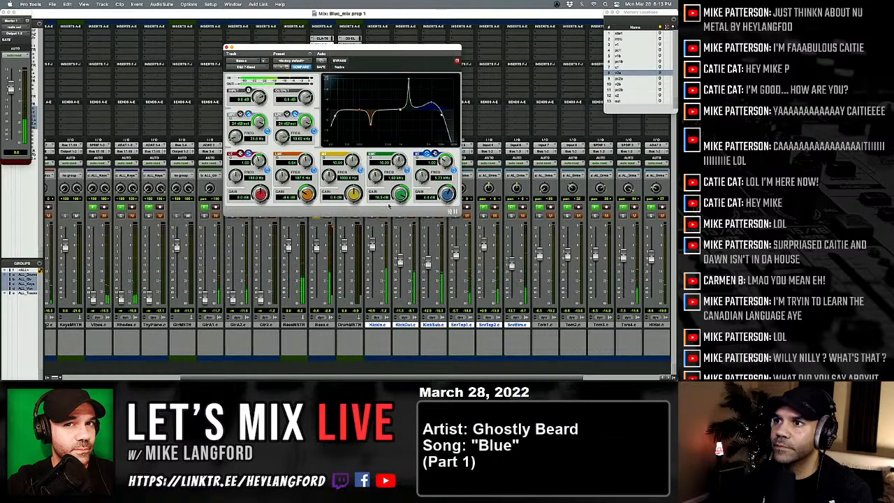
{"action": "left_click_drag", "start_coordinate": [389, 205], "coordinate": [369, 243]}
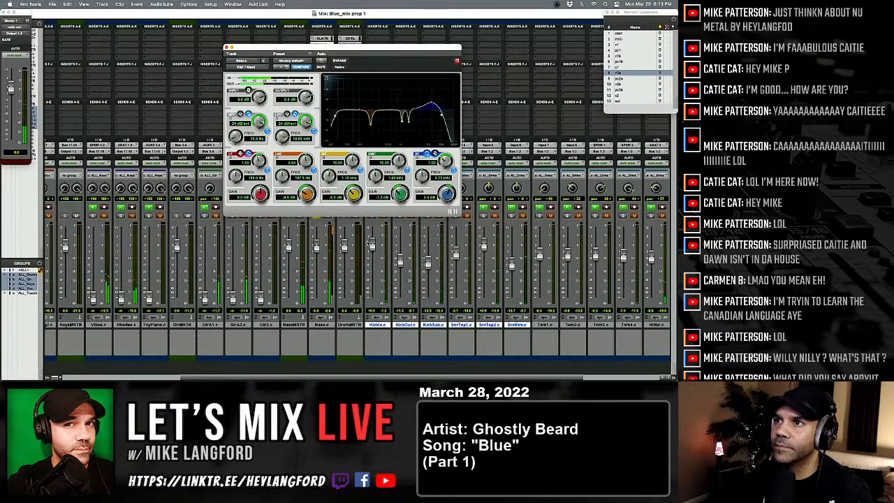
Compare the bass EQ bypassed and active during playback, leave it active and close the plug-in.
{"action": "left_click", "coordinate": [340, 61]}
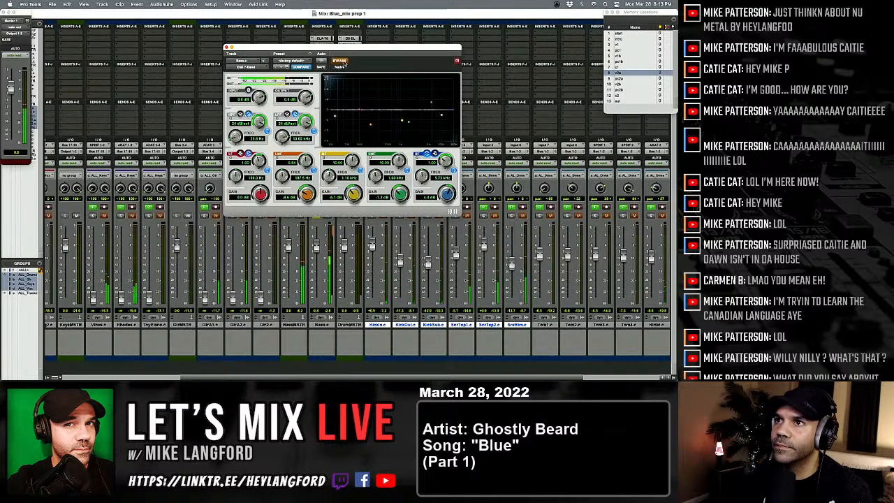
{"action": "left_click", "coordinate": [342, 62]}
{"action": "left_click", "coordinate": [343, 63]}
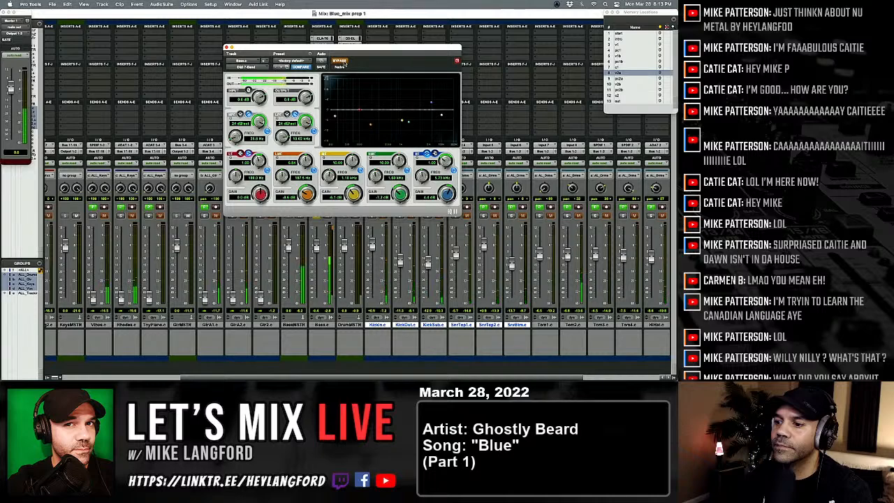
{"action": "left_click", "coordinate": [343, 62]}
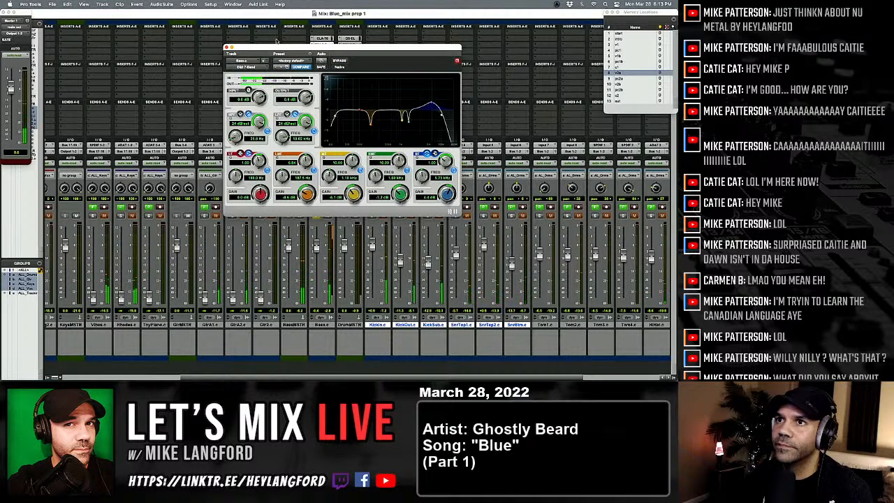
{"action": "left_click", "coordinate": [226, 47]}
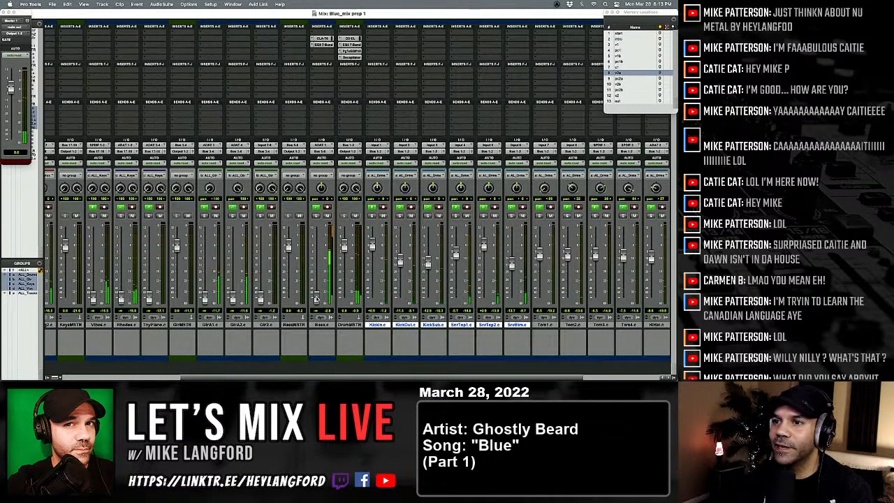
Raise the Bass track's fader into the mix, mute and unmute SnrTop2 to compare it, and lower the SnrTop2 fader.
{"action": "left_click_drag", "start_coordinate": [317, 277], "coordinate": [317, 264]}
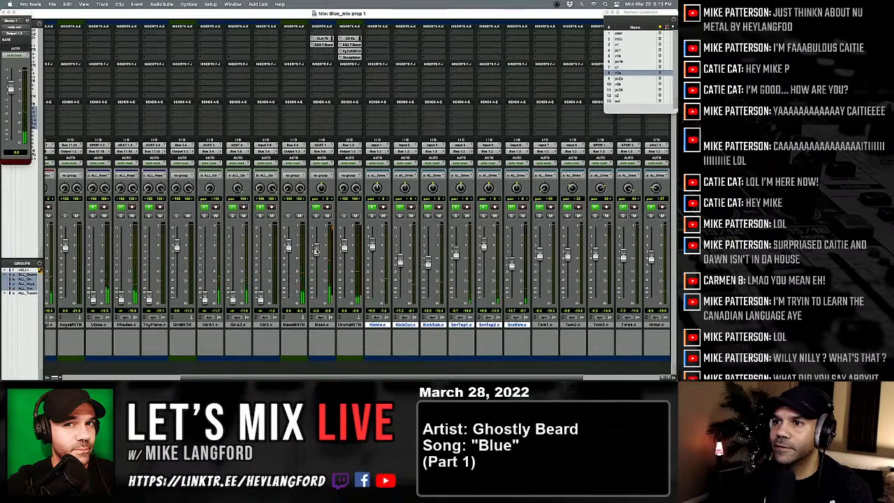
{"action": "left_click", "coordinate": [493, 216]}
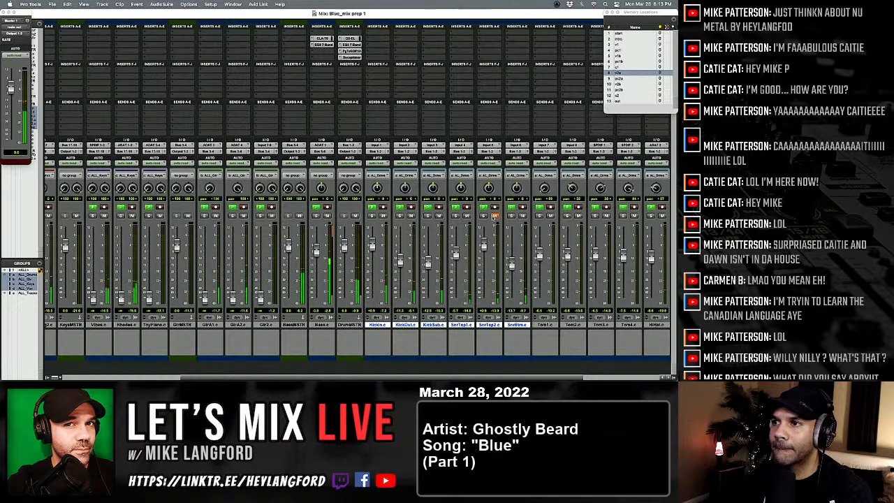
{"action": "left_click_drag", "start_coordinate": [484, 269], "coordinate": [484, 254]}
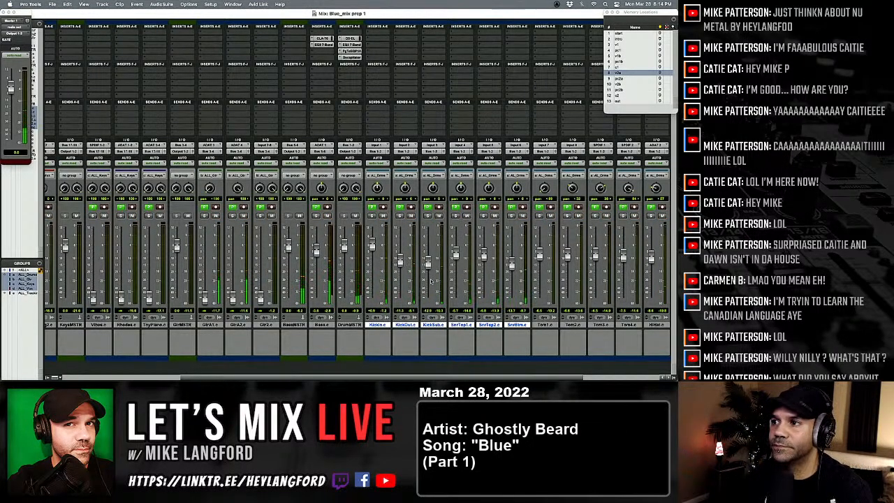
{"action": "scroll", "coordinate": [400, 262], "scroll_direction": "right", "scroll_amount": 4}
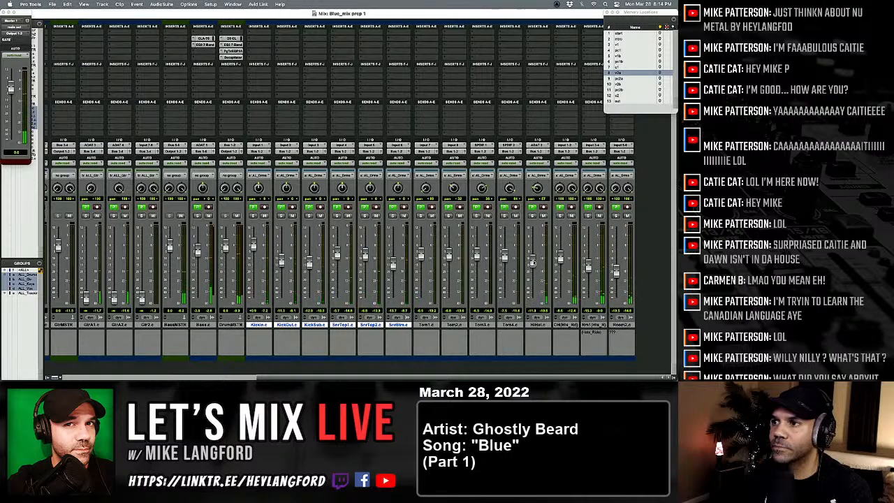
{"action": "scroll", "coordinate": [532, 258], "scroll_direction": "left", "scroll_amount": 6}
{"action": "scroll", "coordinate": [532, 260], "scroll_direction": "left", "scroll_amount": 2}
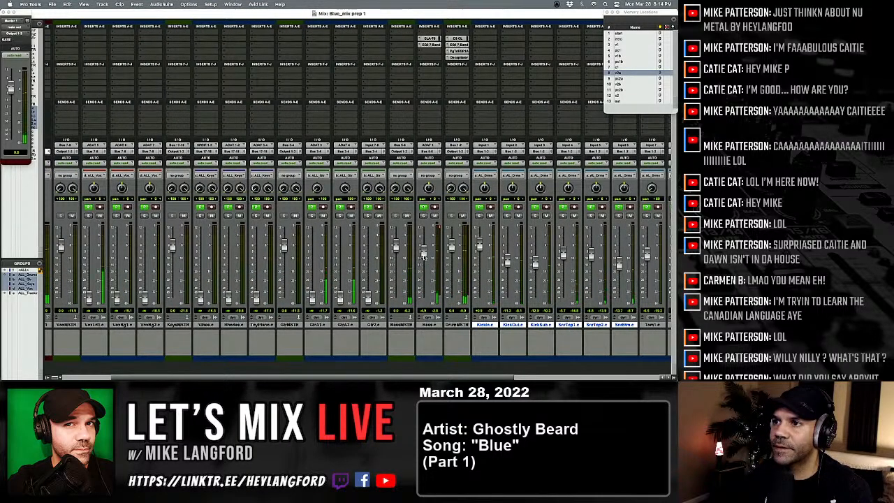
Fine-tune the input and release of the bass track's CLA-76 compressor during playback, and close the plug-in.
{"action": "left_click", "coordinate": [428, 38]}
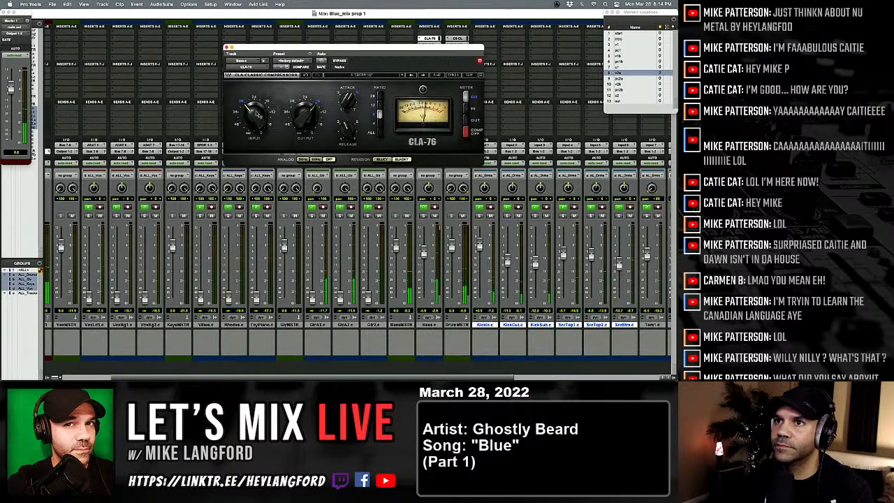
{"action": "left_click", "coordinate": [255, 116]}
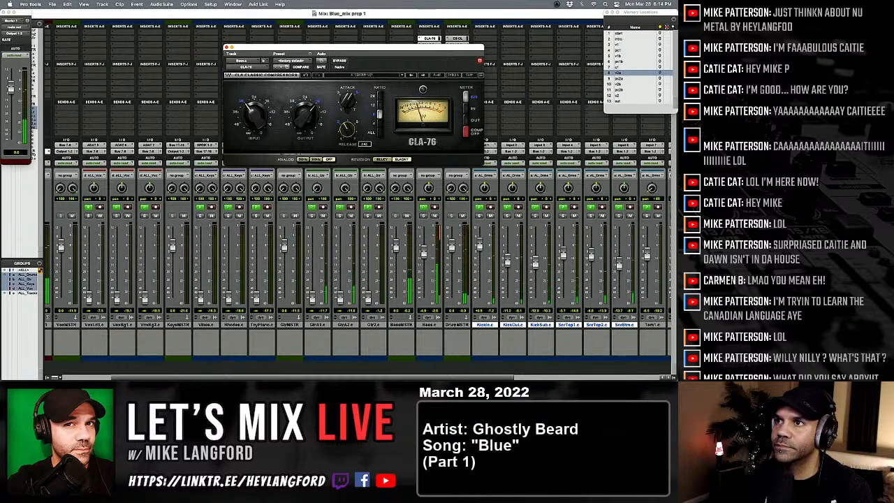
{"action": "key", "text": "super+w"}
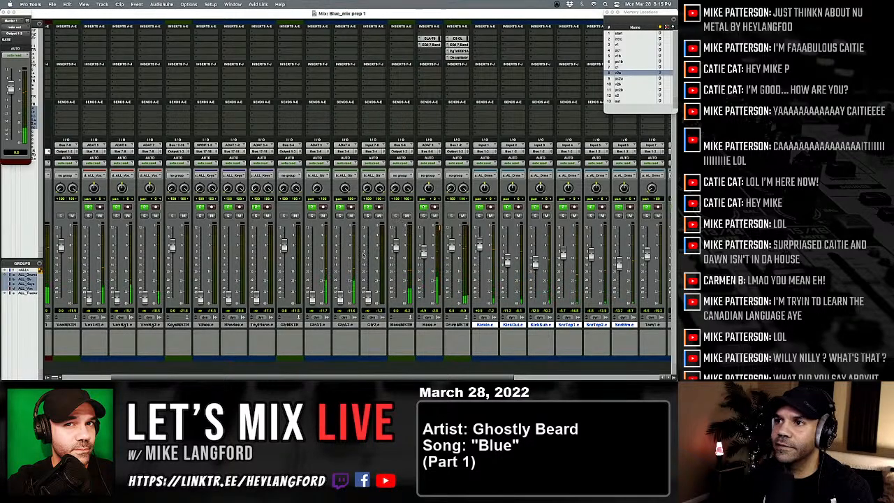
Solo the GtrA1 track and raise its fader to about +2.1 dB.
{"action": "left_click", "coordinate": [312, 215]}
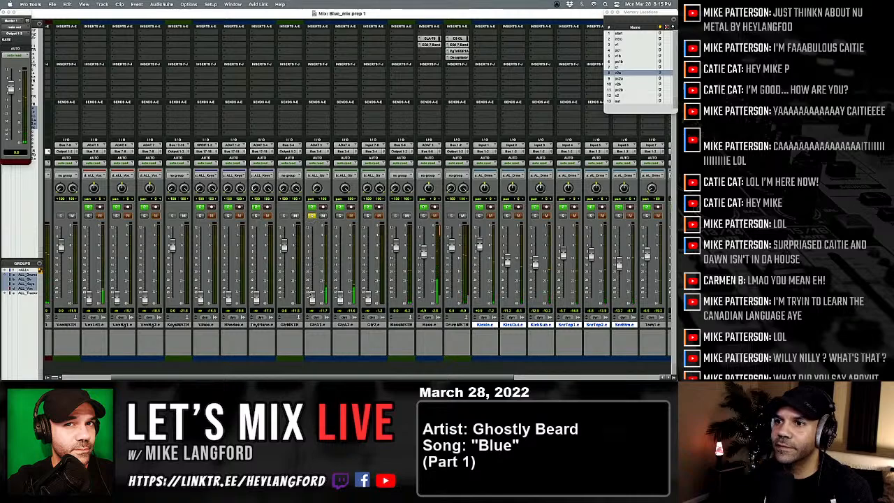
{"action": "left_click_drag", "start_coordinate": [314, 297], "coordinate": [321, 245]}
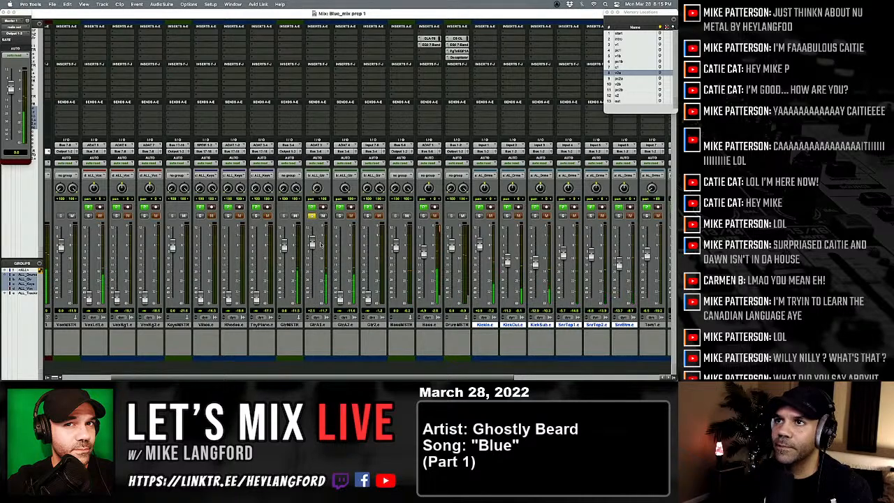
{"action": "left_click", "coordinate": [307, 41]}
{"action": "mouse_move", "coordinate": [343, 40]}
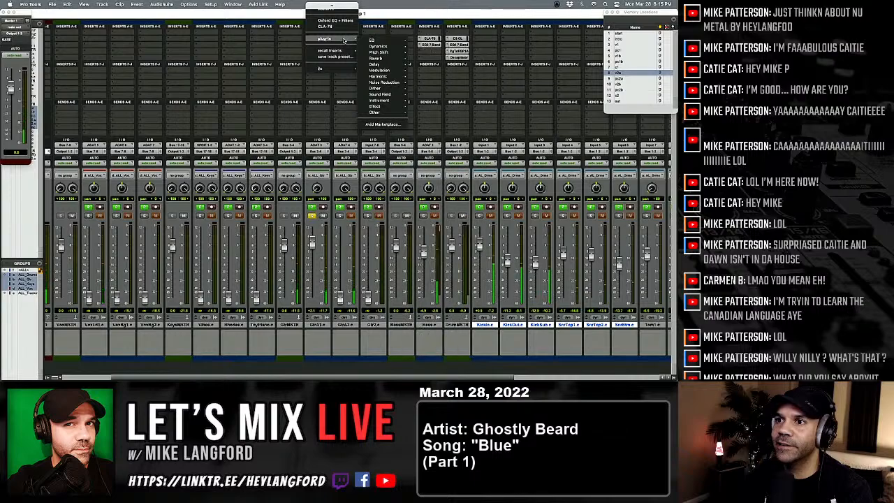
{"action": "mouse_move", "coordinate": [379, 40]}
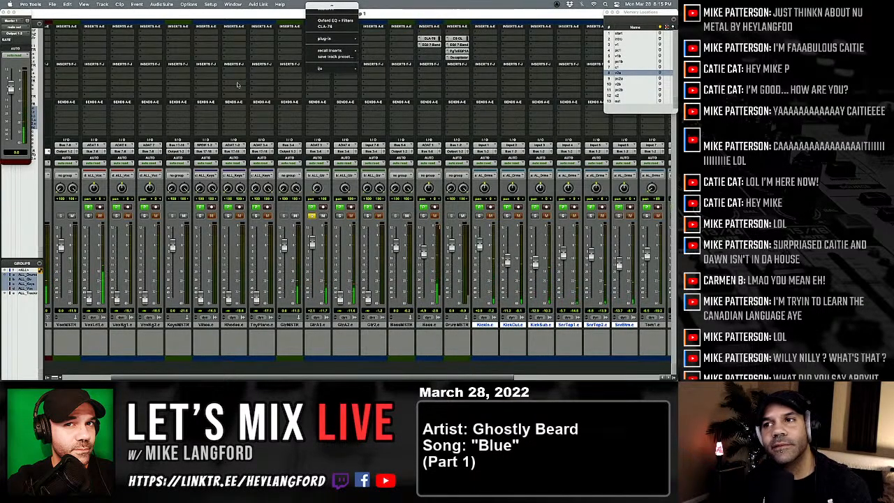
{"action": "left_click", "coordinate": [243, 122]}
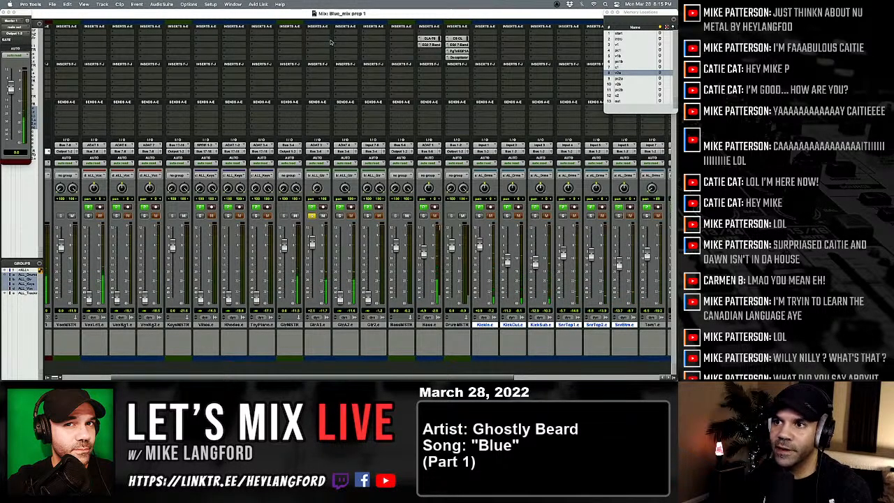
Insert the mono Dyn3 Compressor/Limiter in the first insert slot of the GtrA1 track.
{"action": "left_click", "coordinate": [308, 41]}
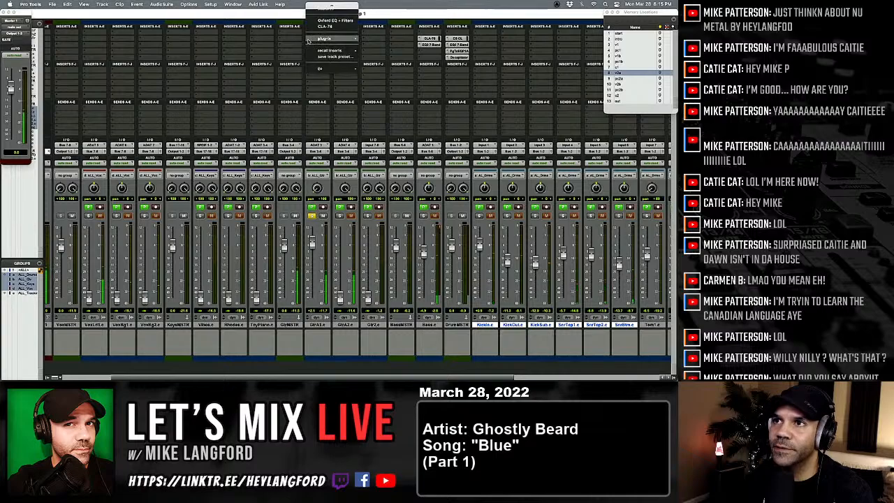
{"action": "mouse_move", "coordinate": [311, 39]}
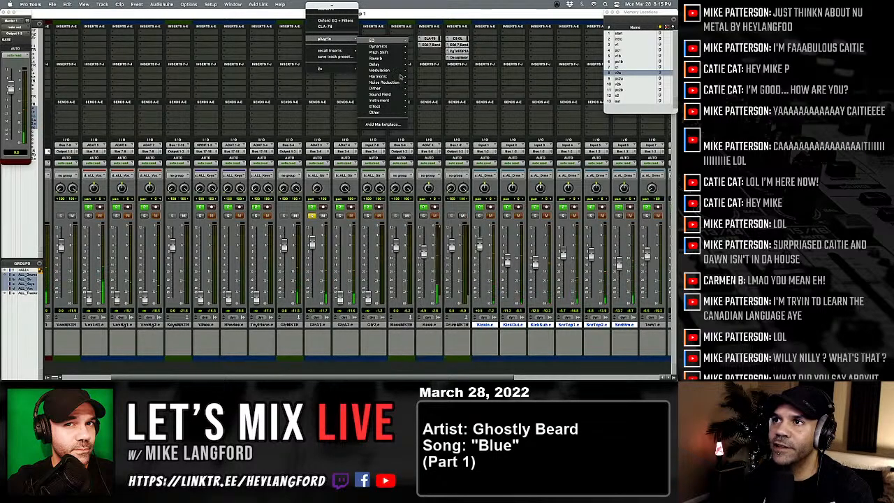
{"action": "mouse_move", "coordinate": [377, 47]}
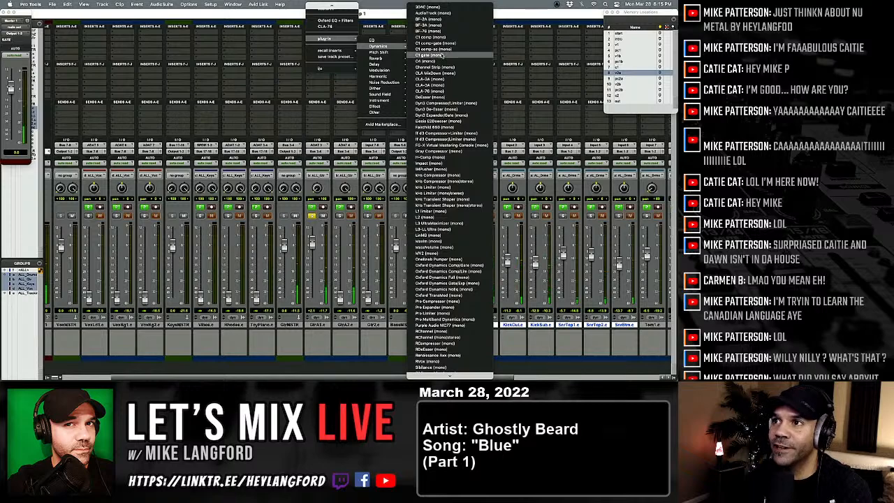
{"action": "left_click", "coordinate": [444, 103]}
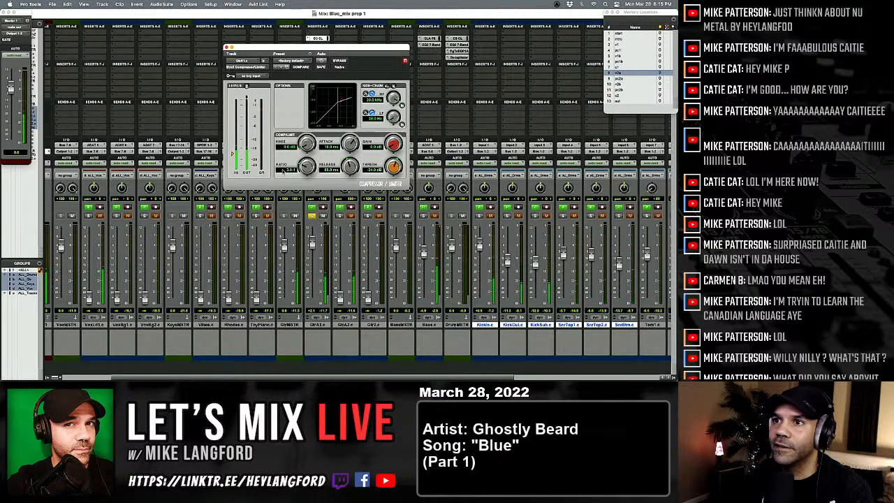
Audition the GtrA1 compressor's factory presets from Clean Limit through Hard Limiting, and settle on Loop - Lose Boom.
{"action": "left_click", "coordinate": [282, 68]}
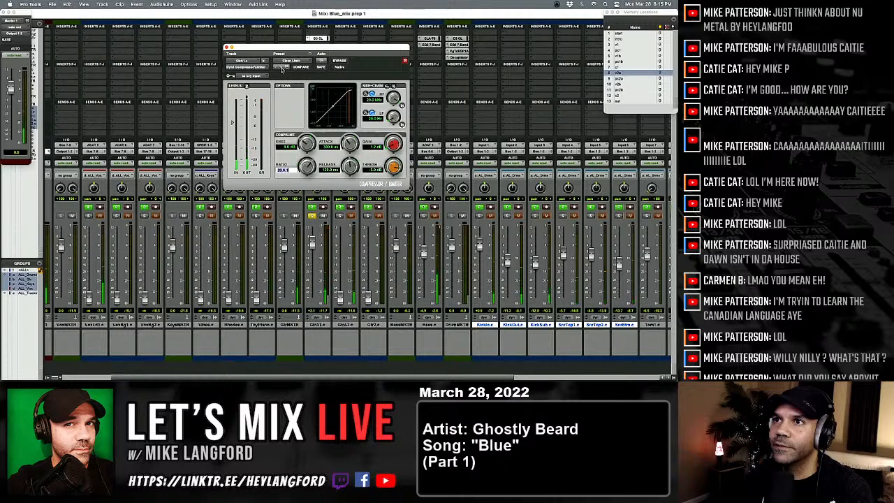
{"action": "left_click", "coordinate": [282, 68]}
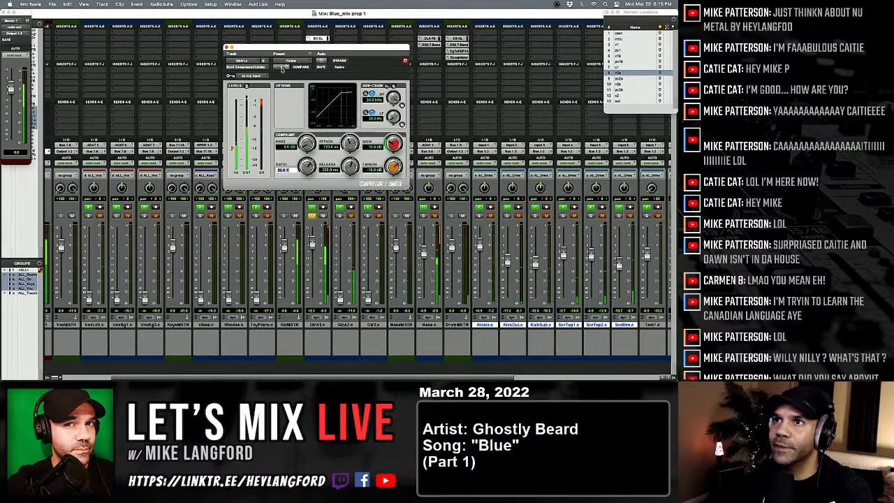
{"action": "left_click", "coordinate": [282, 68]}
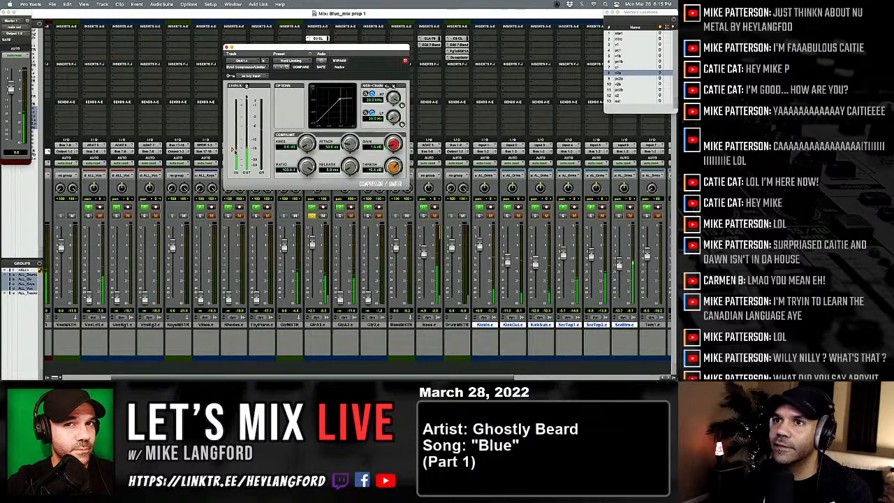
{"action": "left_click_drag", "start_coordinate": [232, 134], "coordinate": [235, 150]}
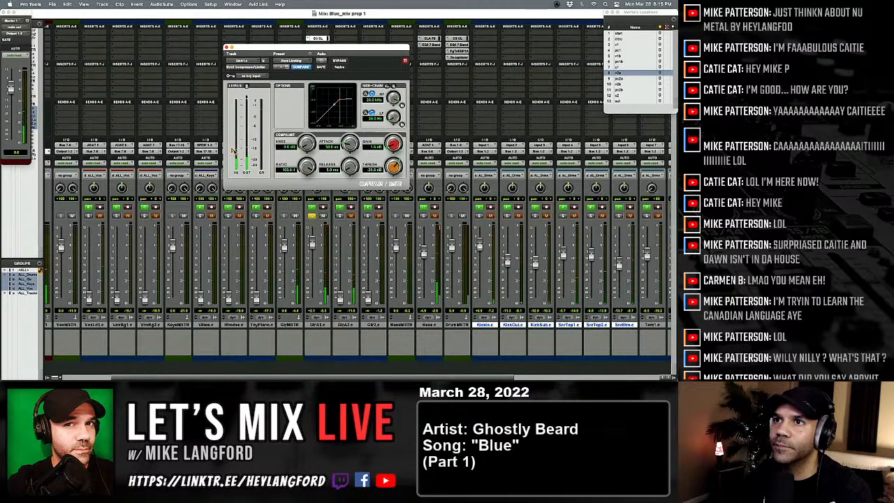
{"action": "left_click", "coordinate": [282, 67]}
{"action": "left_click", "coordinate": [282, 68]}
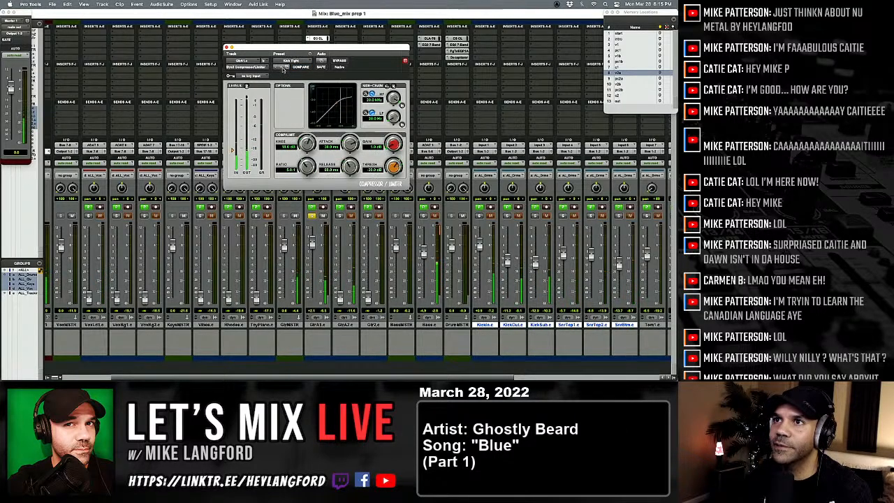
{"action": "left_click", "coordinate": [282, 68]}
{"action": "left_click", "coordinate": [282, 67]}
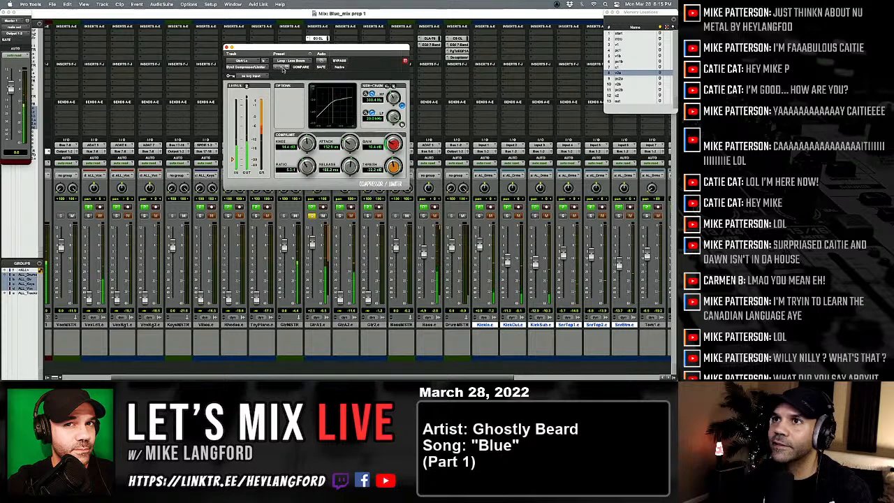
Set the GtrA1 compressor's threshold to about -21 dB and reduce its make-up gain to about 3.7 dB.
{"action": "left_click_drag", "start_coordinate": [232, 159], "coordinate": [233, 150]}
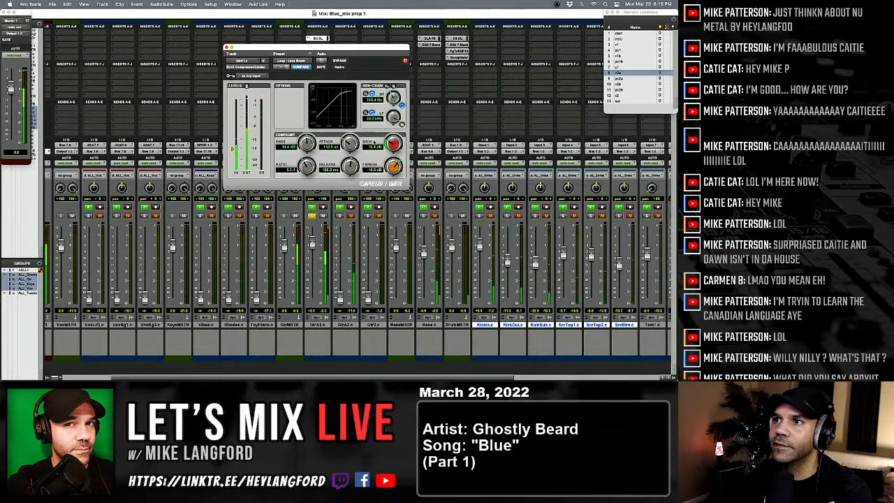
{"action": "left_click_drag", "start_coordinate": [394, 144], "coordinate": [391, 159]}
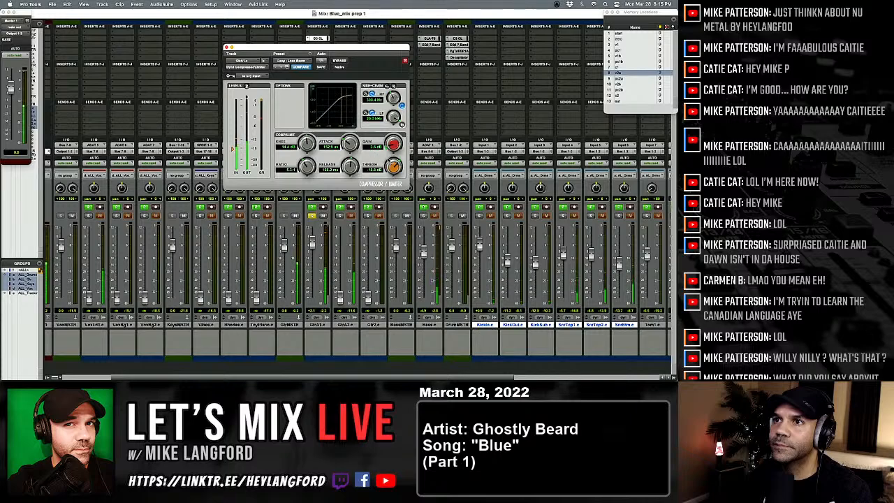
{"action": "left_click_drag", "start_coordinate": [233, 149], "coordinate": [233, 152]}
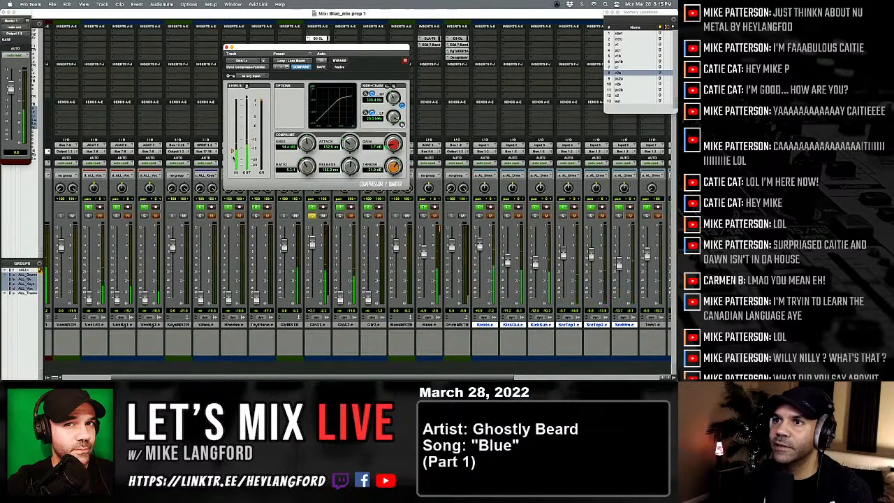
Set the GtrA1 compressor's ratio to 4:1, raise its make-up gain, and close the plug-in.
{"action": "left_click", "coordinate": [286, 170]}
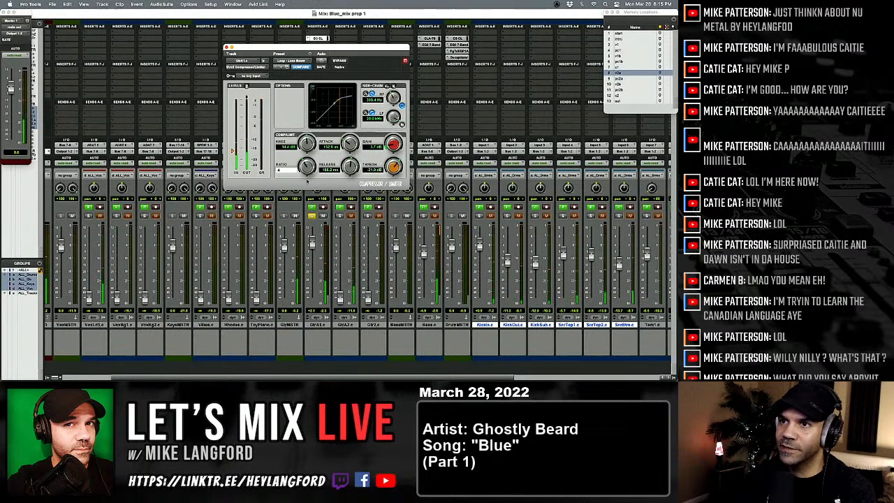
{"action": "type", "text": "4"}
{"action": "key", "text": "Return"}
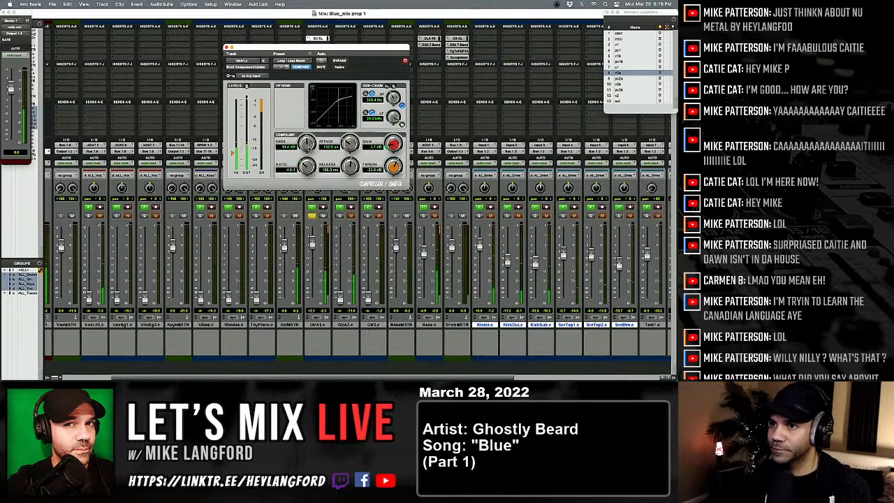
{"action": "left_click_drag", "start_coordinate": [393, 145], "coordinate": [393, 135]}
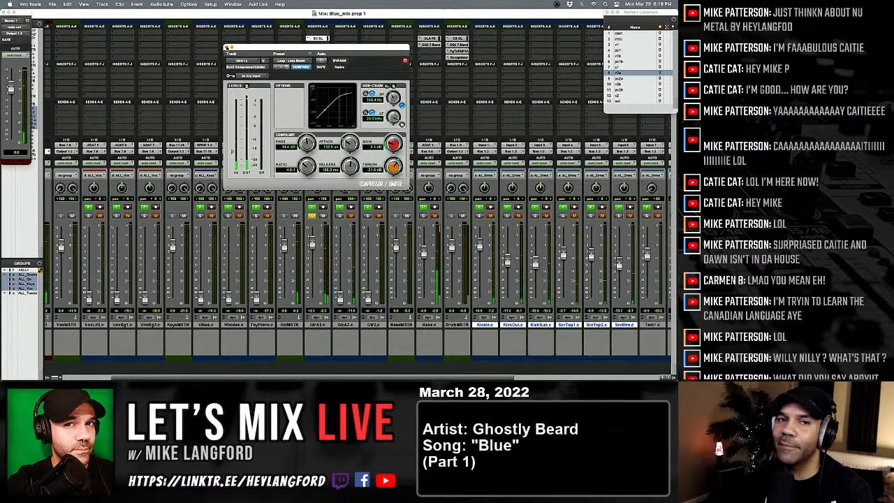
{"action": "left_click", "coordinate": [226, 47]}
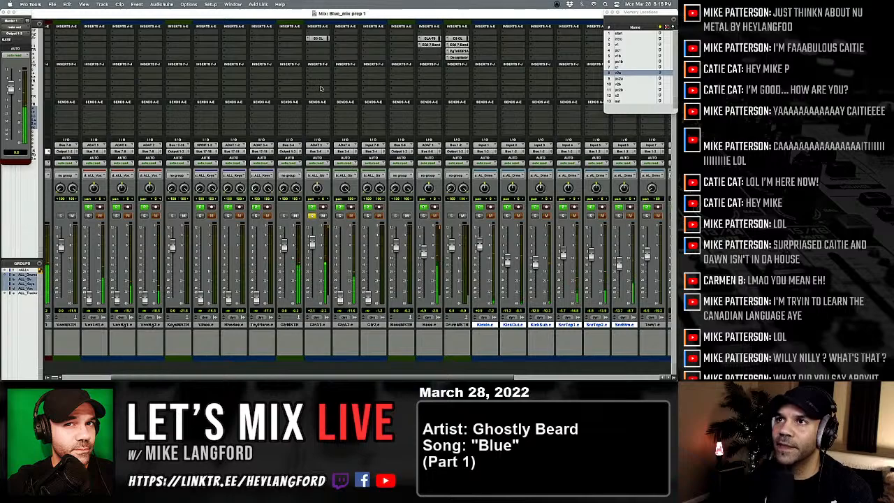
Insert the mono EQ3 7-Band after the compressor on GtrA1 and start playback.
{"action": "left_click", "coordinate": [312, 46]}
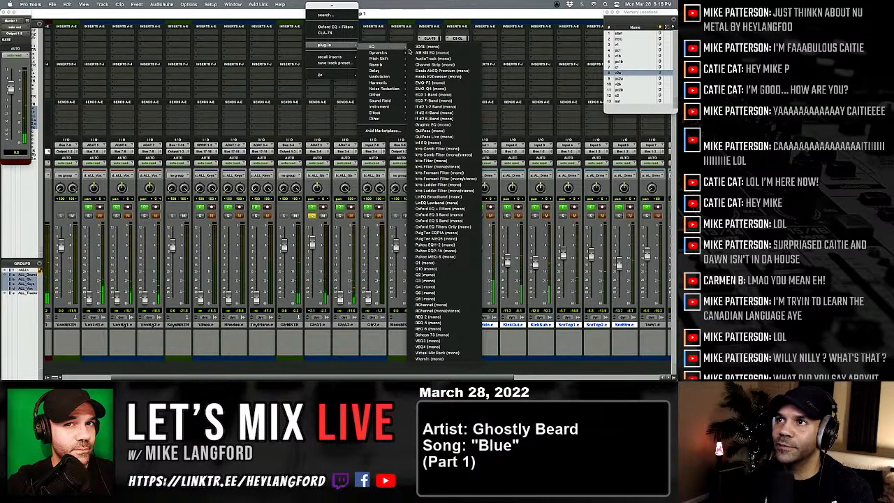
{"action": "left_click", "coordinate": [429, 95]}
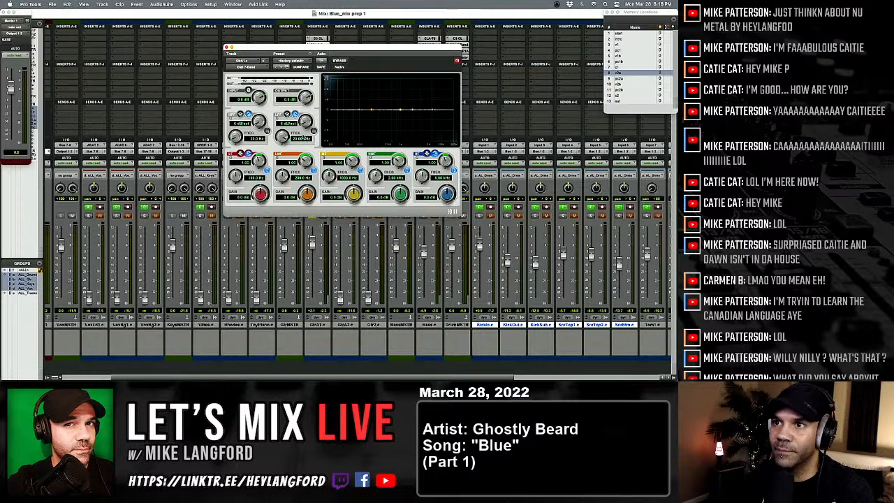
{"action": "key", "text": "space"}
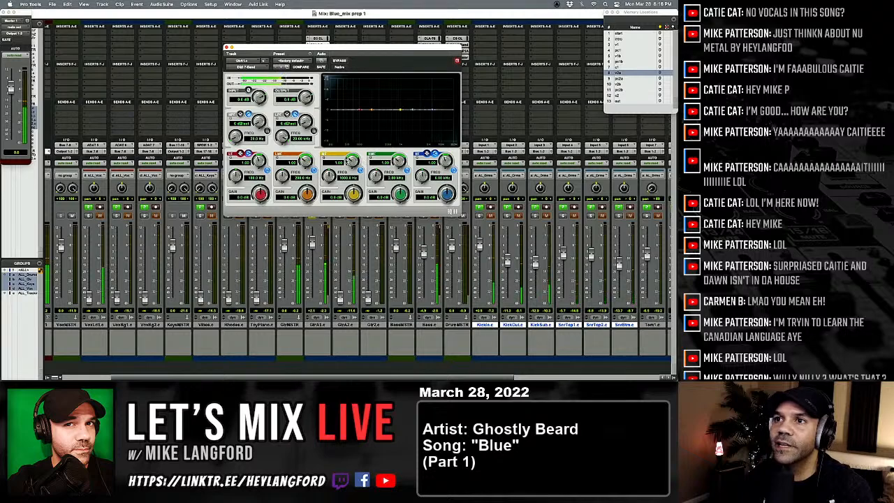
Enable the GtrA1 EQ's high-pass and low-pass filters at 24 dB/oct, and set the high-pass cutoff to about 90 Hz.
{"action": "left_click", "coordinate": [267, 131]}
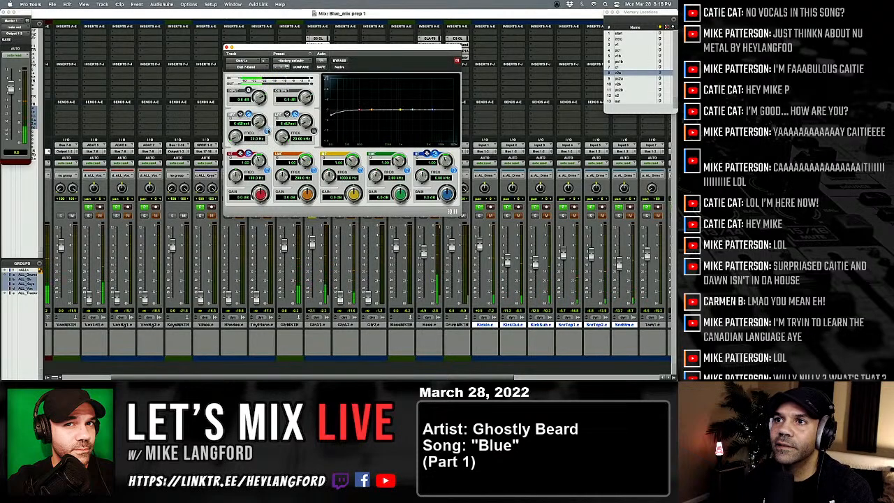
{"action": "left_click", "coordinate": [314, 131]}
{"action": "left_click_drag", "start_coordinate": [306, 122], "coordinate": [292, 78]}
{"action": "left_click_drag", "start_coordinate": [266, 133], "coordinate": [235, 135]}
{"action": "key", "text": "space"}
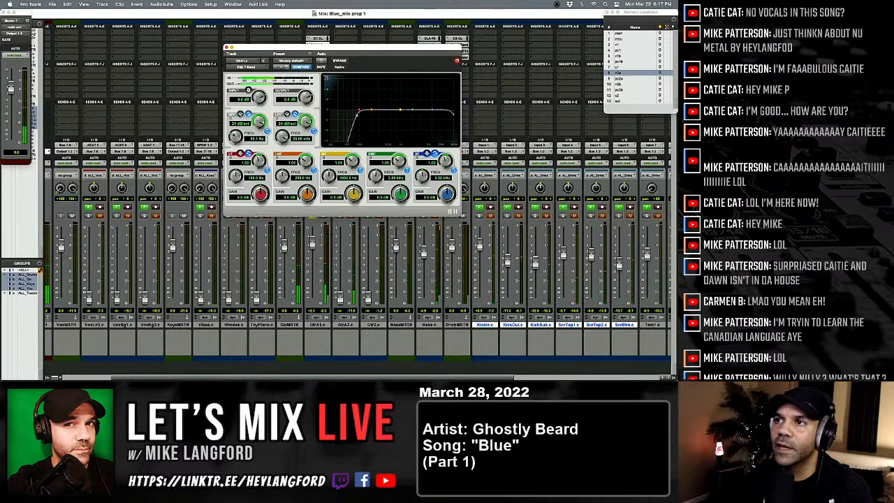
Save the session and lower the GtrA1 EQ's low-pass cutoff to roll off the top end during playback.
{"action": "key", "text": "super+s"}
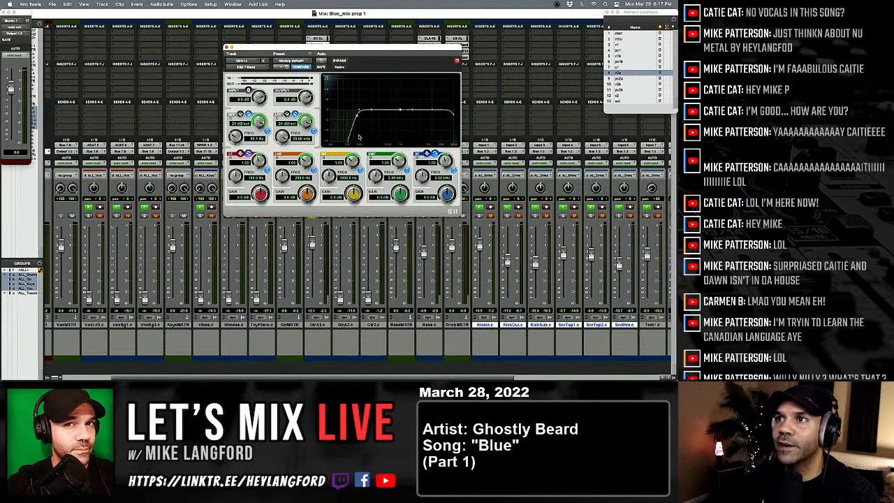
{"action": "key", "text": "space"}
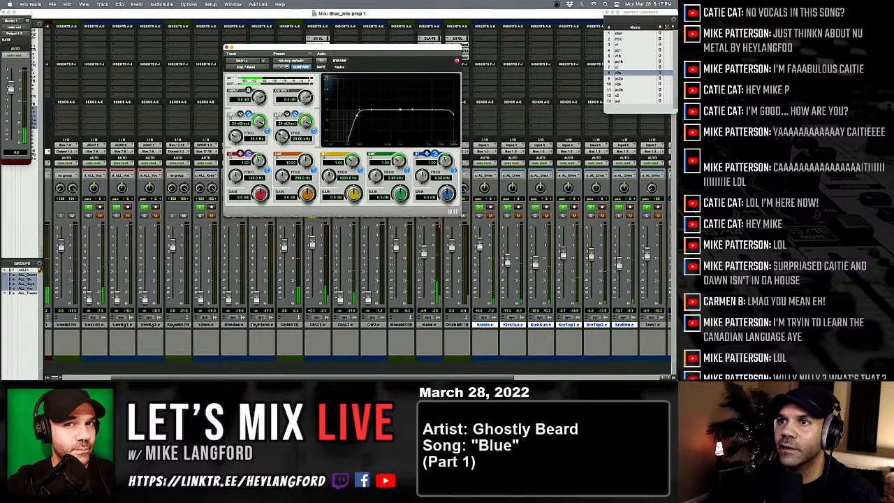
{"action": "left_click_drag", "start_coordinate": [283, 137], "coordinate": [282, 139]}
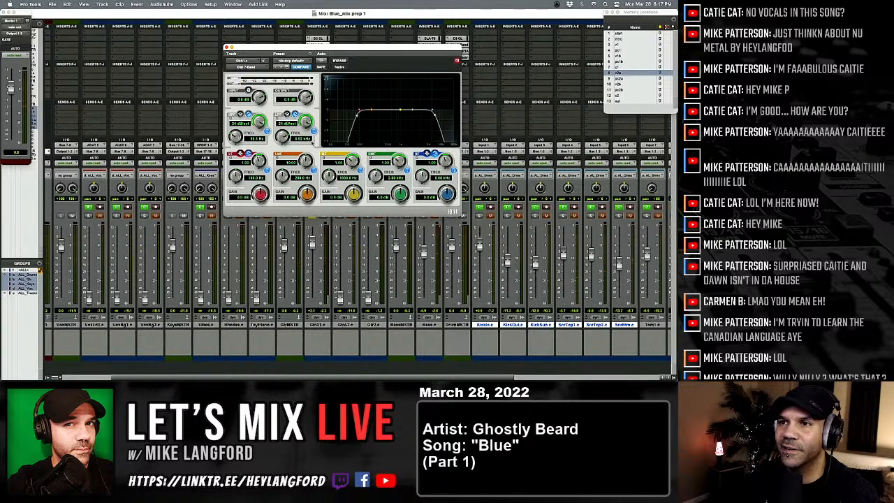
{"action": "key", "text": "space"}
{"action": "left_click_drag", "start_coordinate": [278, 140], "coordinate": [278, 142]}
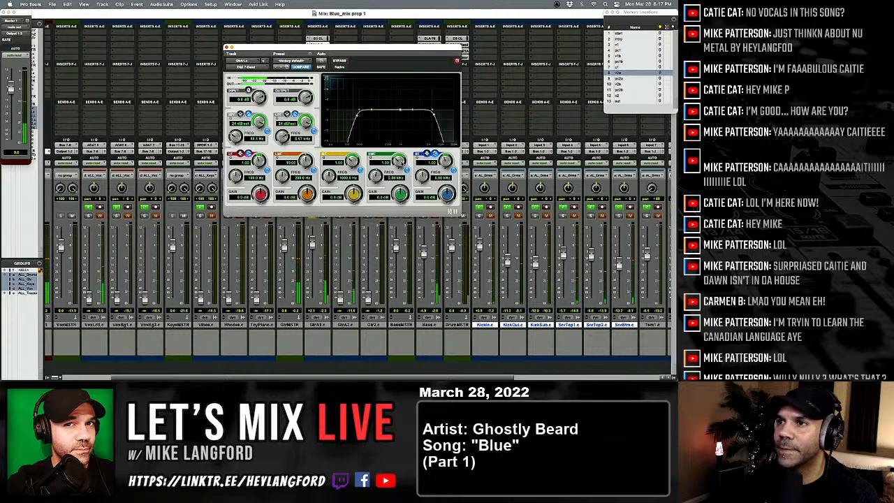
Cut narrow notches in the GtrA1 EQ's high-mid band near 2 kHz and its mid band just below 1 kHz.
{"action": "left_click_drag", "start_coordinate": [400, 194], "coordinate": [395, 219]}
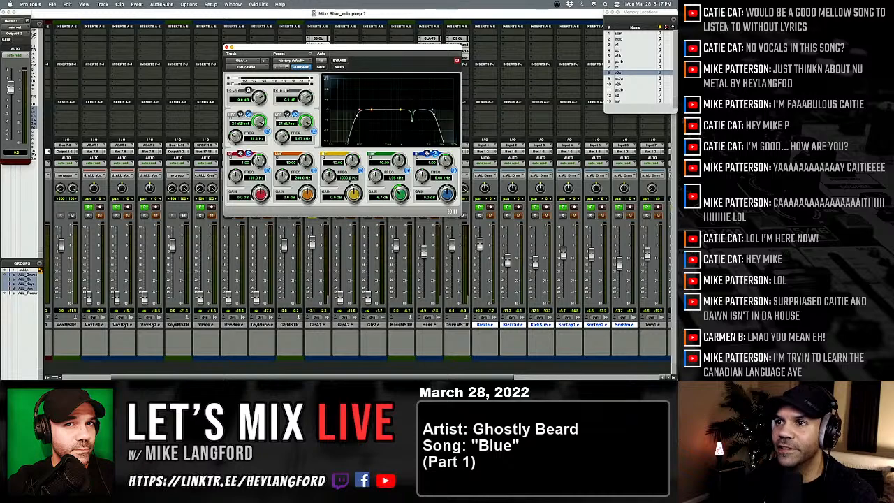
{"action": "left_click_drag", "start_coordinate": [352, 197], "coordinate": [353, 155]}
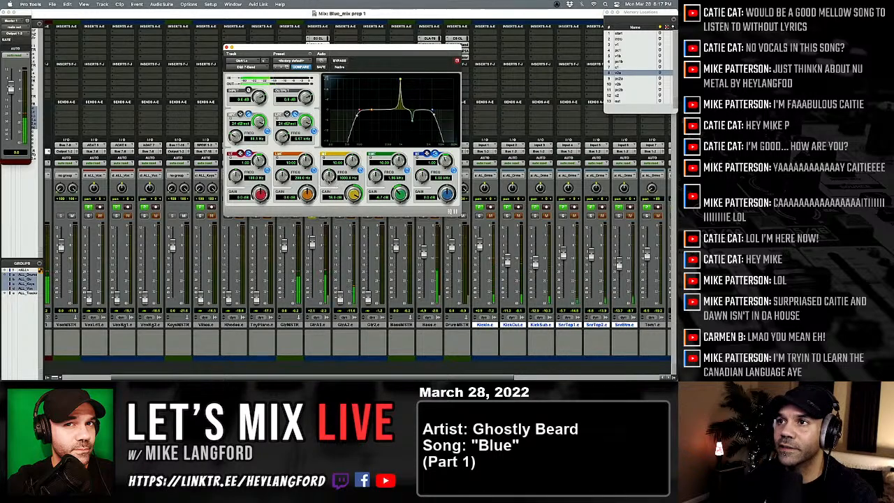
{"action": "left_click_drag", "start_coordinate": [329, 184], "coordinate": [345, 225]}
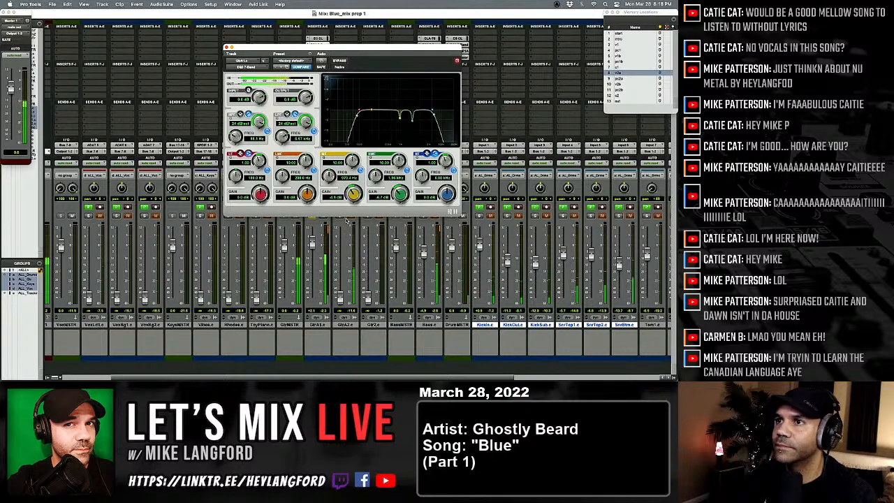
Add a broad low-mid cut around 238 Hz and a high-band boost of about 2.2 dB on the GtrA1 EQ, readjusting the low-pass cutoff.
{"action": "left_click_drag", "start_coordinate": [308, 194], "coordinate": [315, 154]}
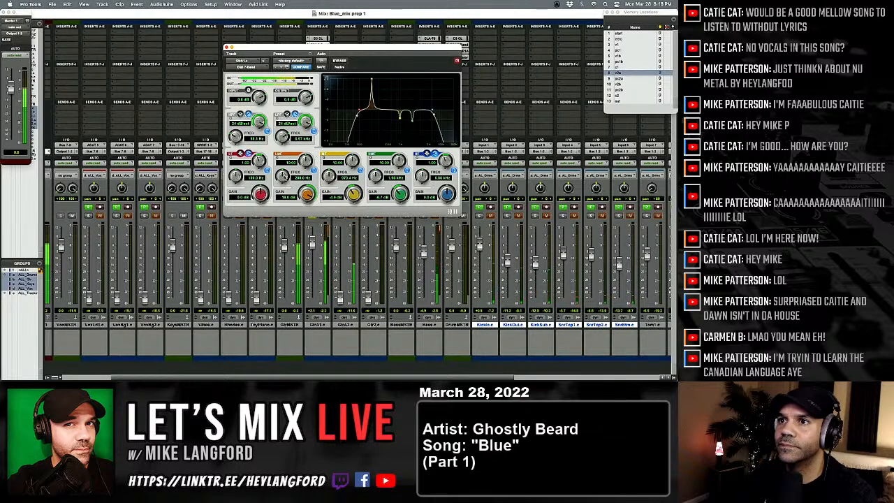
{"action": "left_click_drag", "start_coordinate": [283, 179], "coordinate": [299, 222]}
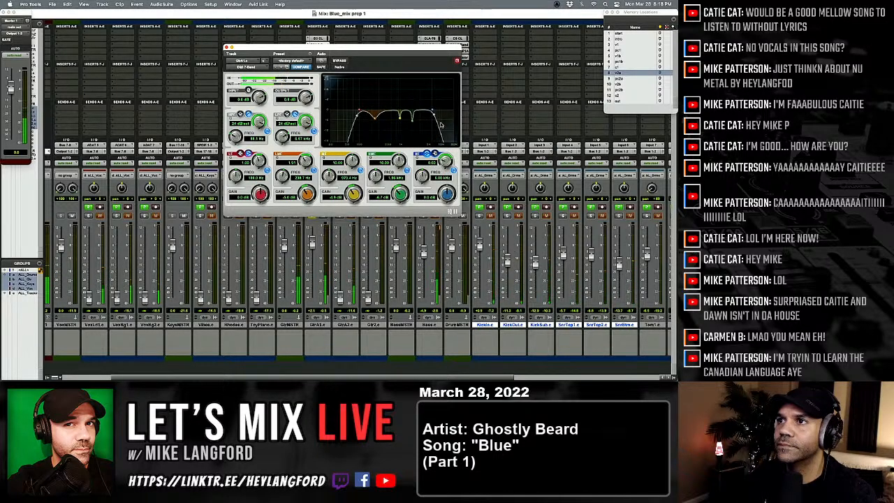
{"action": "left_click_drag", "start_coordinate": [432, 112], "coordinate": [423, 106]}
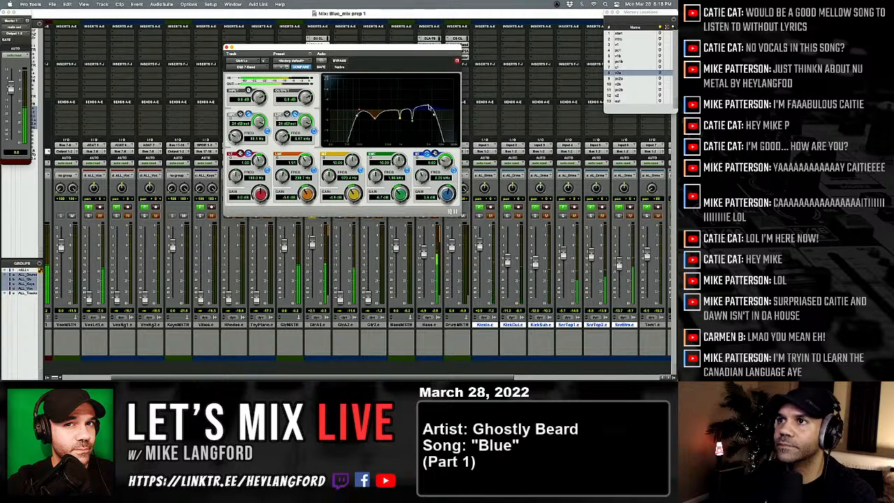
{"action": "left_click_drag", "start_coordinate": [282, 136], "coordinate": [282, 141]}
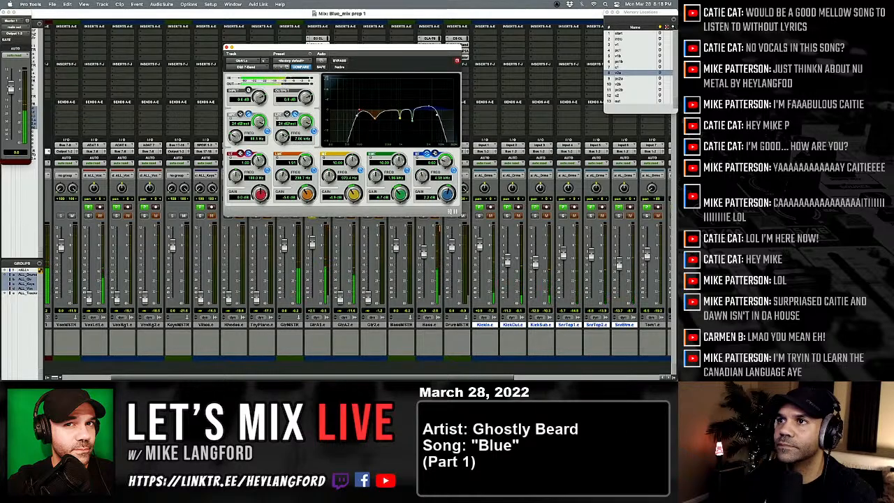
Compare the GtrA1 EQ against bypass, reduce the depth of its low-mid cut to about 3.6 dB, and close the plug-in.
{"action": "left_click", "coordinate": [339, 61]}
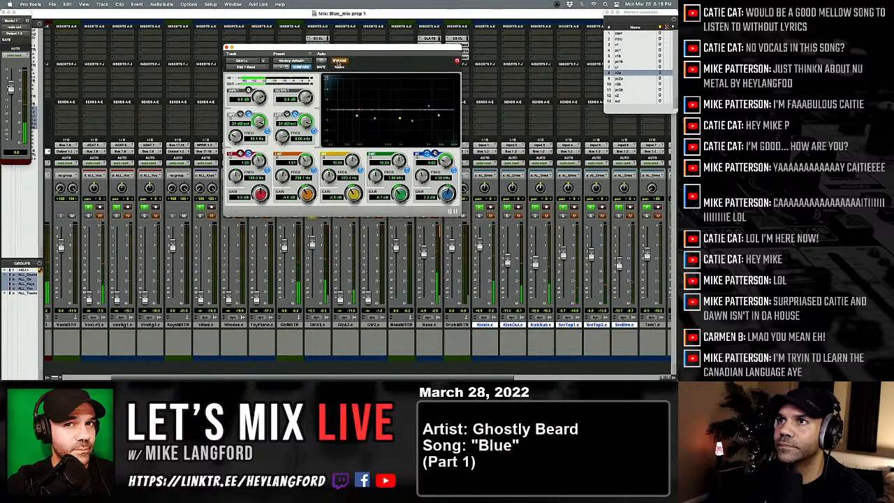
{"action": "left_click", "coordinate": [340, 61]}
{"action": "left_click", "coordinate": [340, 61]}
{"action": "left_click", "coordinate": [339, 61]}
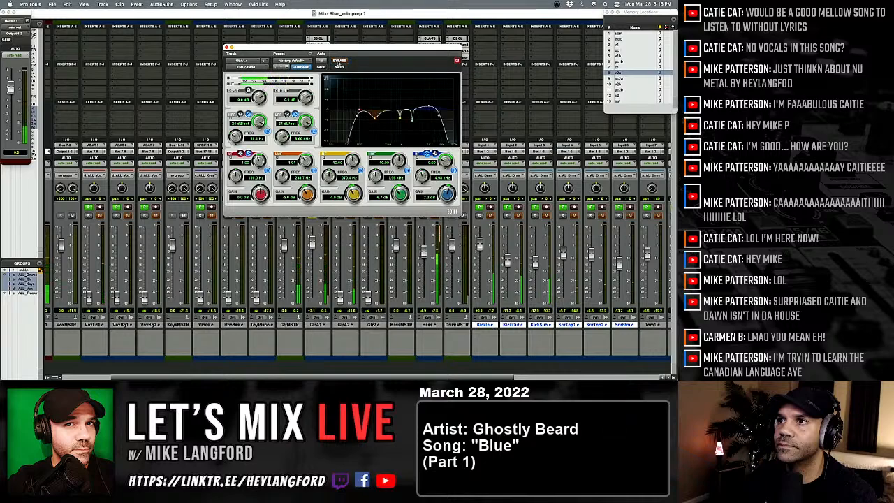
{"action": "left_click", "coordinate": [339, 61]}
{"action": "left_click", "coordinate": [339, 61]}
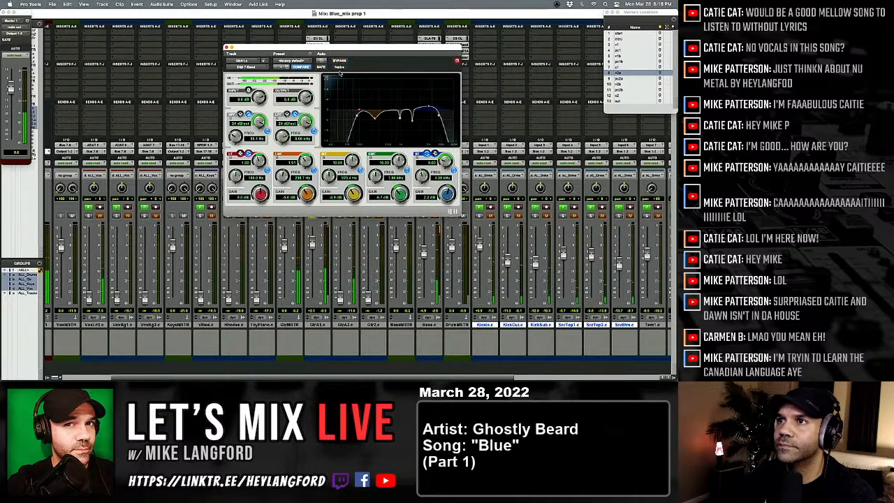
{"action": "left_click_drag", "start_coordinate": [313, 190], "coordinate": [309, 187]}
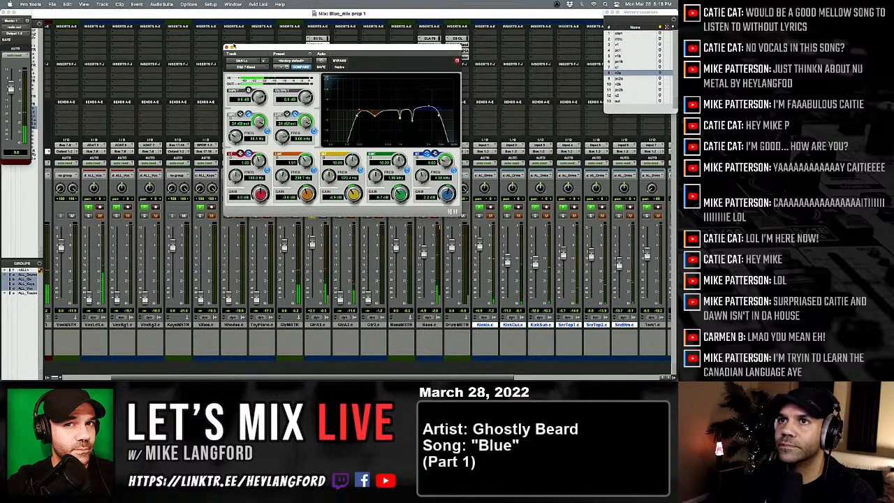
{"action": "left_click", "coordinate": [226, 47]}
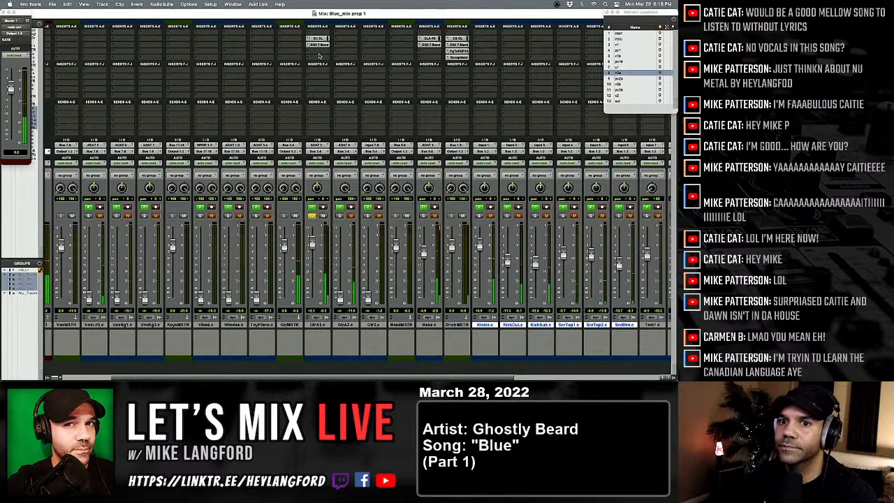
Copy GtrA1's compressor and EQ to GtrA2, and set the GtrA2 compressor's threshold to about -21.2 dB.
{"action": "left_click_drag", "start_coordinate": [318, 39], "coordinate": [344, 45]}
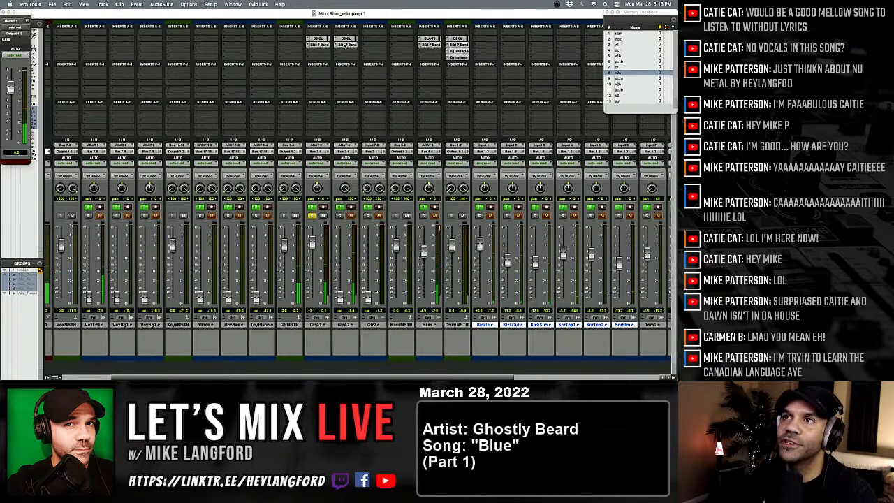
{"action": "key", "text": "super+shift+g"}
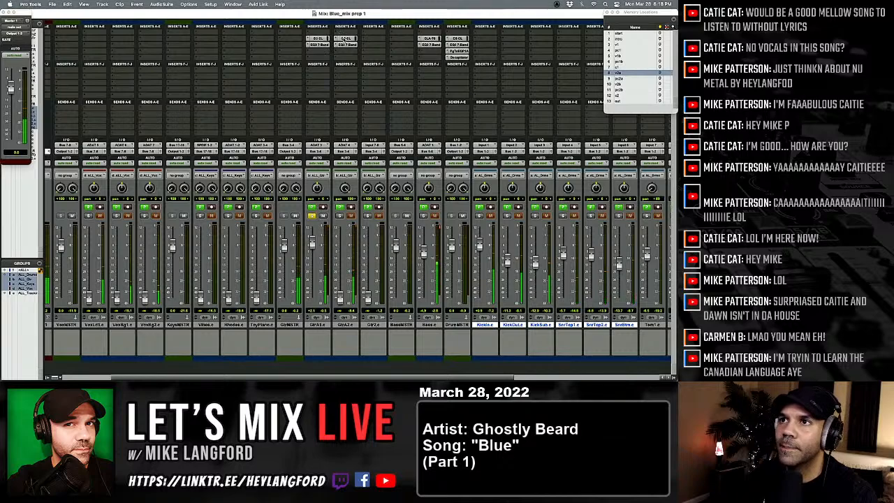
{"action": "left_click", "coordinate": [344, 39]}
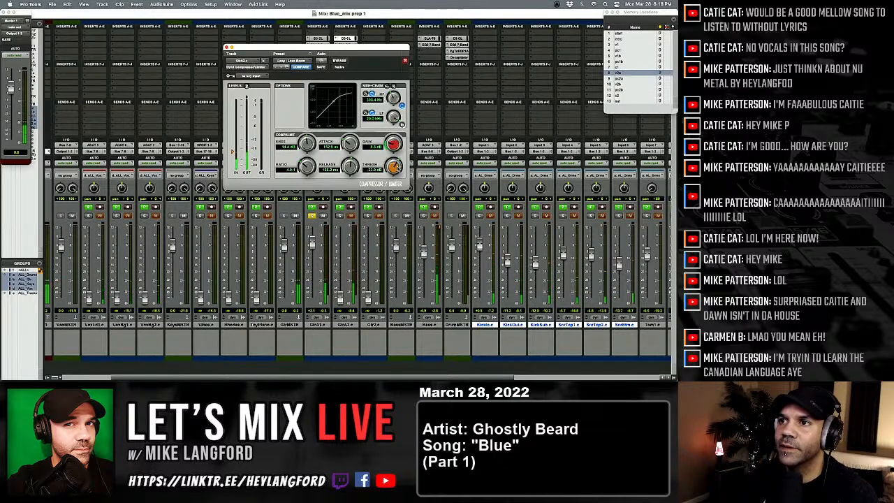
{"action": "left_click", "coordinate": [318, 39]}
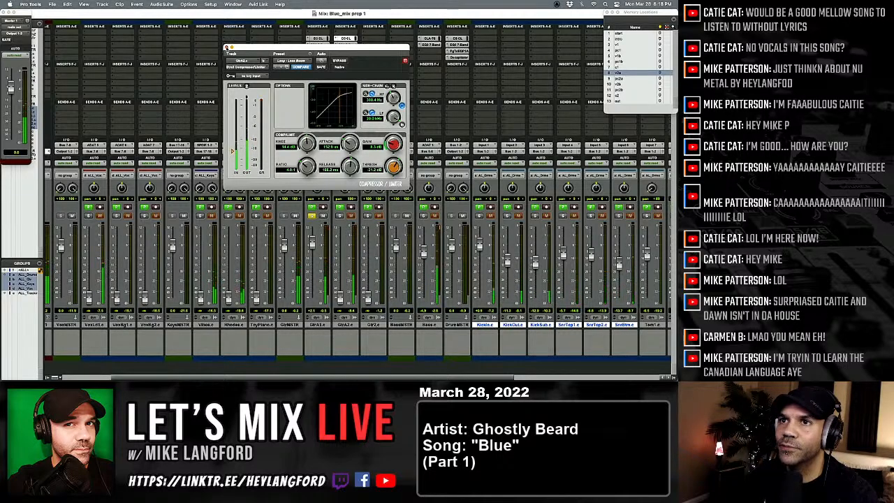
{"action": "left_click", "coordinate": [226, 47]}
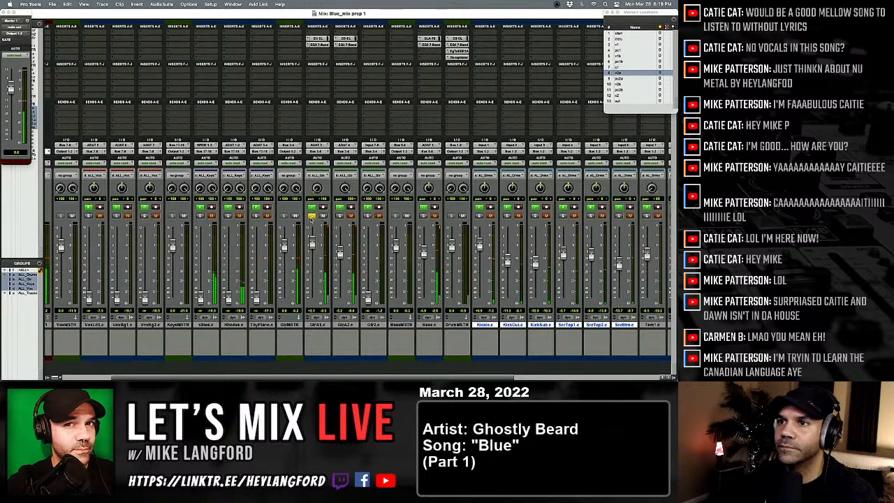
Unsolo GtrA1 and bring up the GtrA1 and GtrA2 faders to similar levels in the full mix.
{"action": "left_click", "coordinate": [312, 216]}
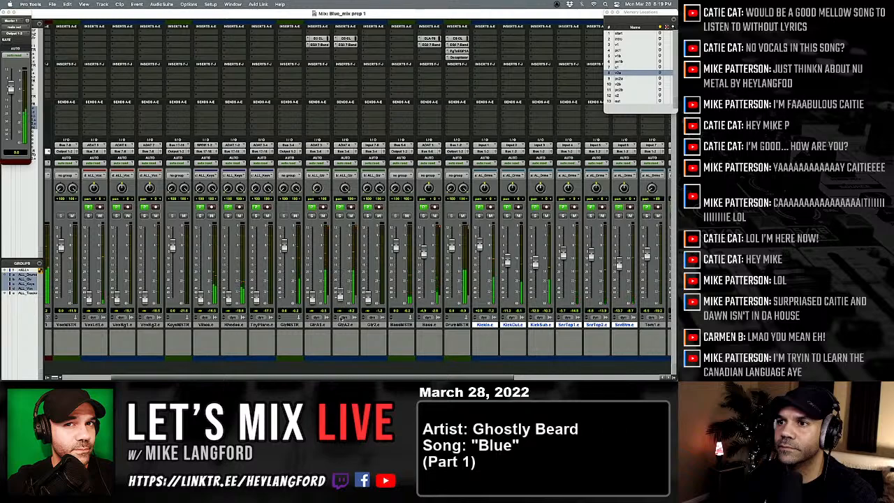
{"action": "left_click_drag", "start_coordinate": [311, 294], "coordinate": [318, 260]}
{"action": "left_click_drag", "start_coordinate": [339, 298], "coordinate": [340, 255]}
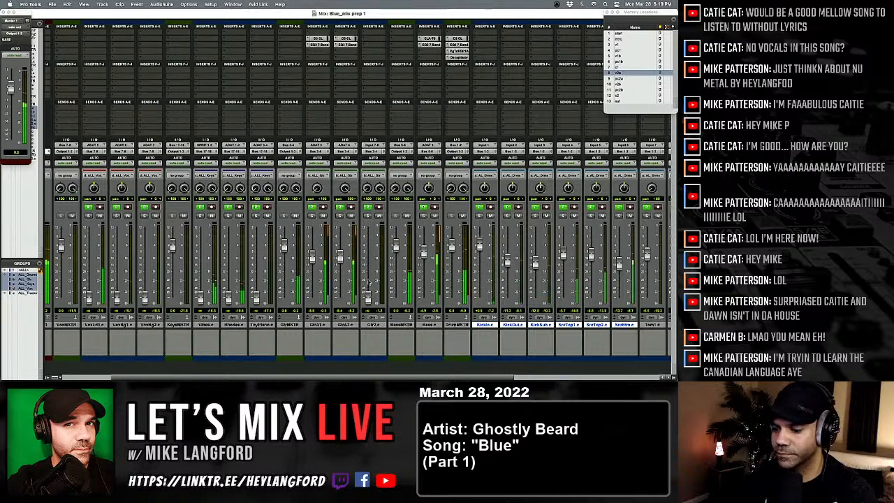
Switch to the Edit window and play the song from around bar 72 with the timeline zoomed in.
{"action": "key", "text": "super+equal"}
{"action": "scroll", "coordinate": [320, 192], "scroll_direction": "up", "scroll_amount": 5}
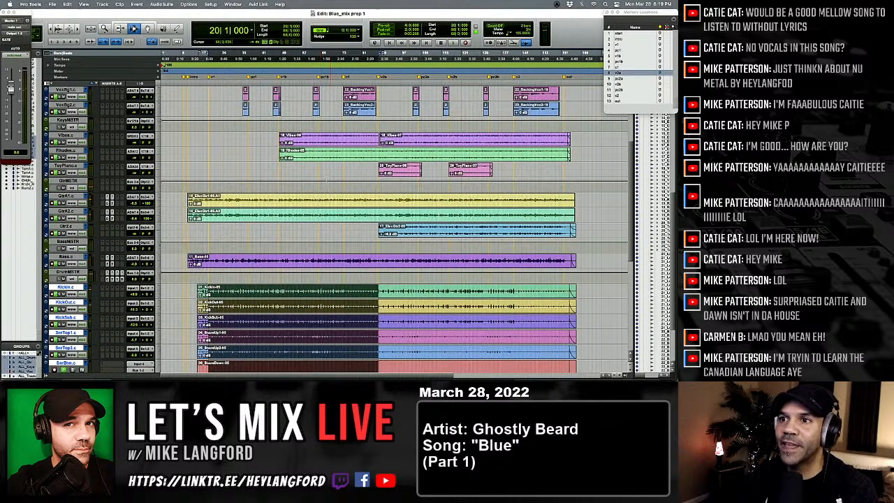
{"action": "left_click", "coordinate": [341, 255]}
{"action": "key", "text": "space"}
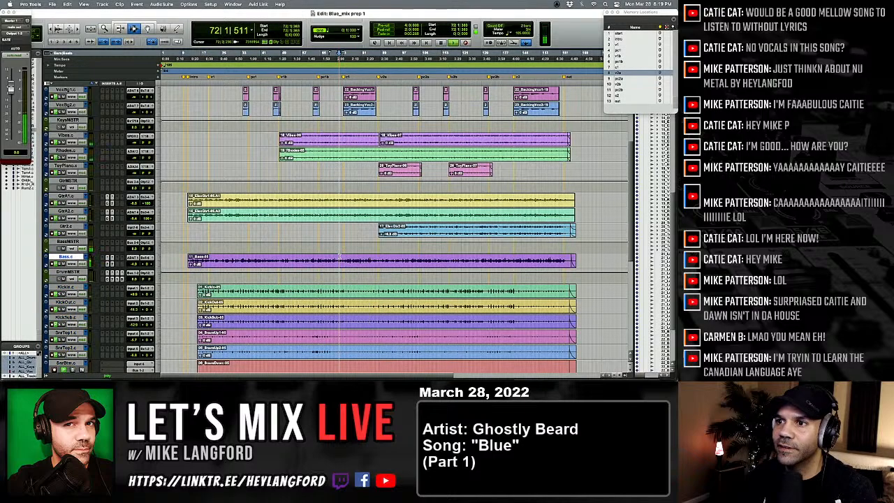
{"action": "key", "text": "t"}
{"action": "key", "text": "t"}
{"action": "key", "text": "t"}
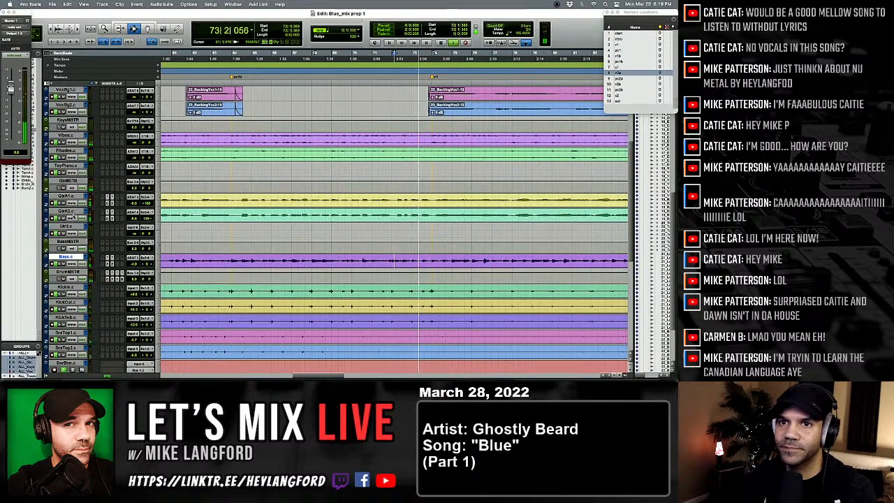
Select the GtrA1, GtrA2 and Gtr2 tracks and increase their track heights.
{"action": "left_click", "coordinate": [70, 227], "text": "shift"}
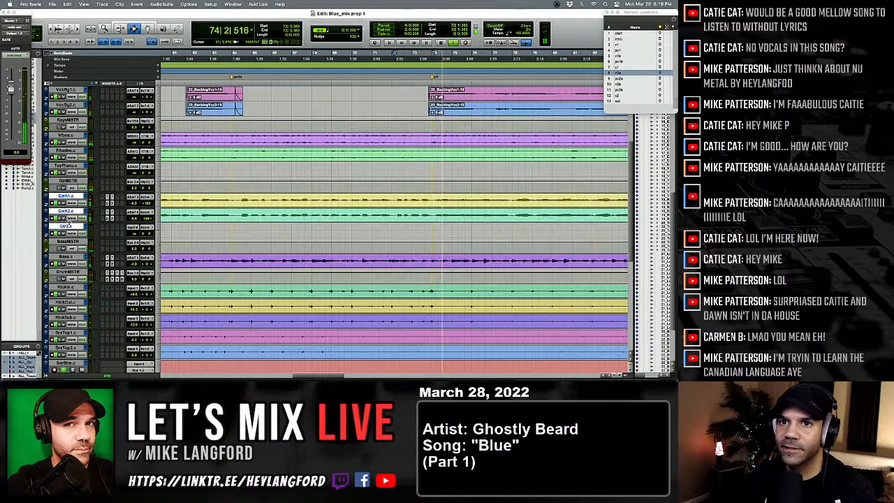
{"action": "key", "text": "ctrl+Up"}
{"action": "key", "text": "ctrl+Up"}
{"action": "key", "text": "r"}
{"action": "key", "text": "r"}
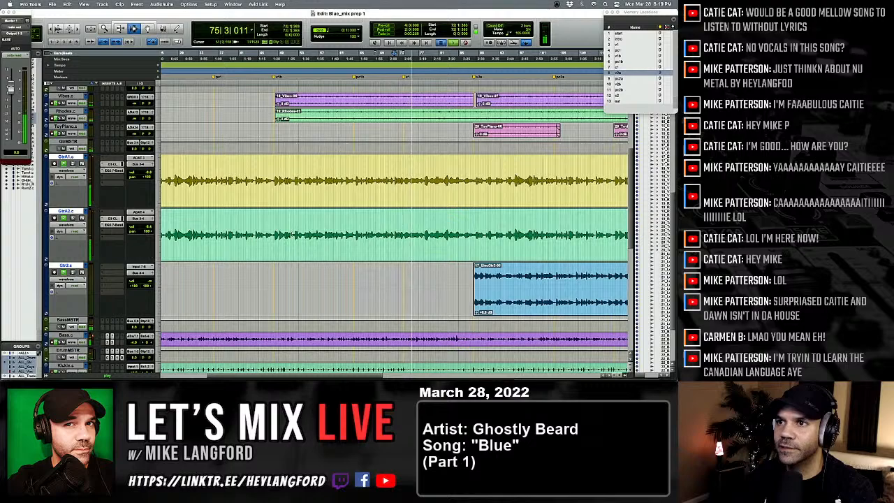
Stop playback, place the edit cursor near bar 63 on the guitar tracks, and save the session.
{"action": "key", "text": "space"}
{"action": "left_click", "coordinate": [352, 183]}
{"action": "key", "text": "t"}
{"action": "key", "text": "t"}
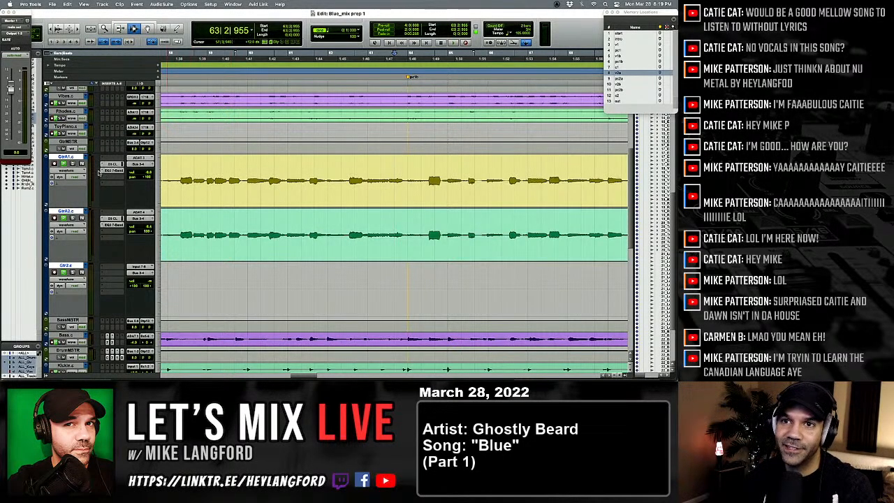
{"action": "key", "text": "super+s"}
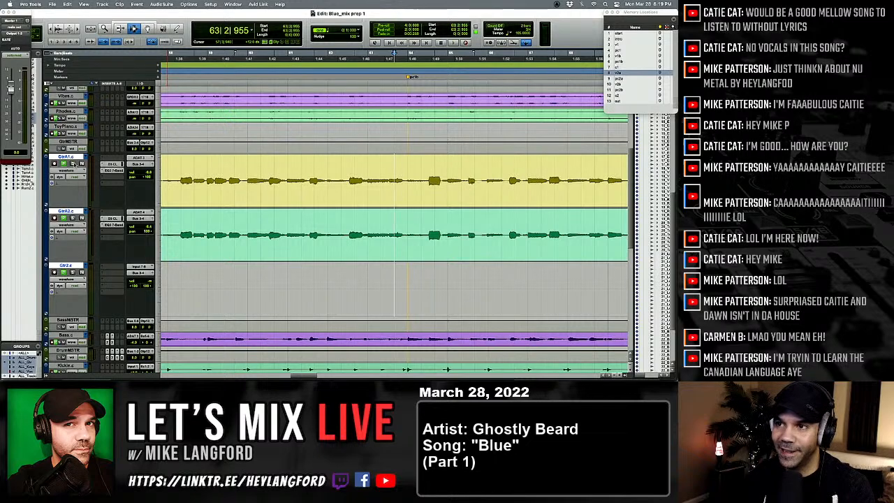
Solo the guitar tracks and compare the GtrA1 and GtrA2 waveforms at high magnification while playing from bar 63.
{"action": "left_click", "coordinate": [73, 164]}
{"action": "key", "text": "space"}
{"action": "key", "text": "t"}
{"action": "key", "text": "t"}
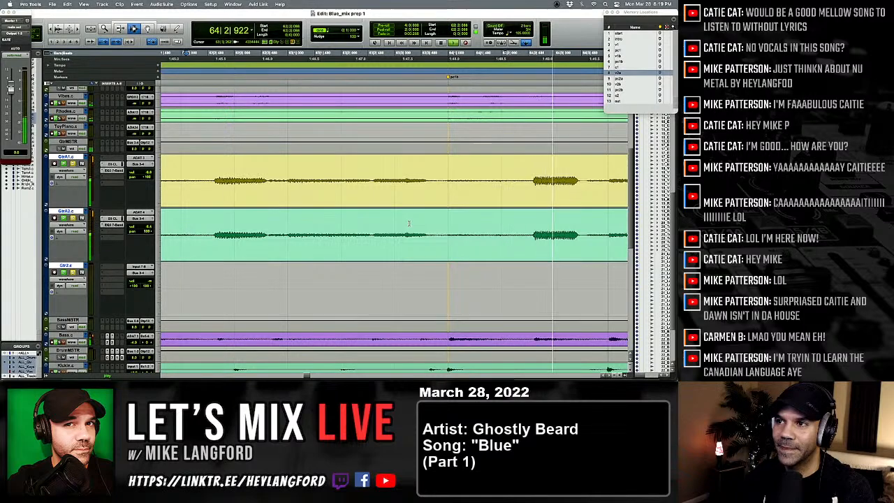
{"action": "key", "text": "alt+super+bracketright"}
{"action": "key", "text": "alt+super+bracketright"}
{"action": "key", "text": "alt+super+bracketright"}
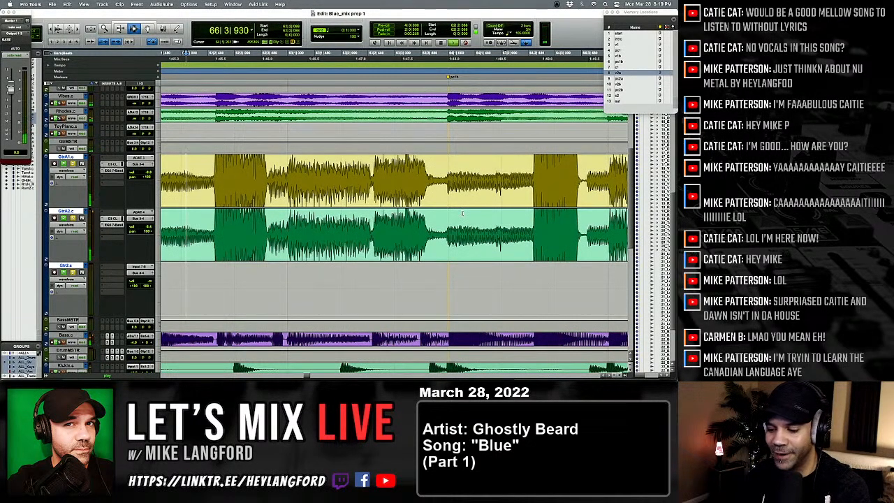
{"action": "key", "text": "space"}
{"action": "key", "text": "space"}
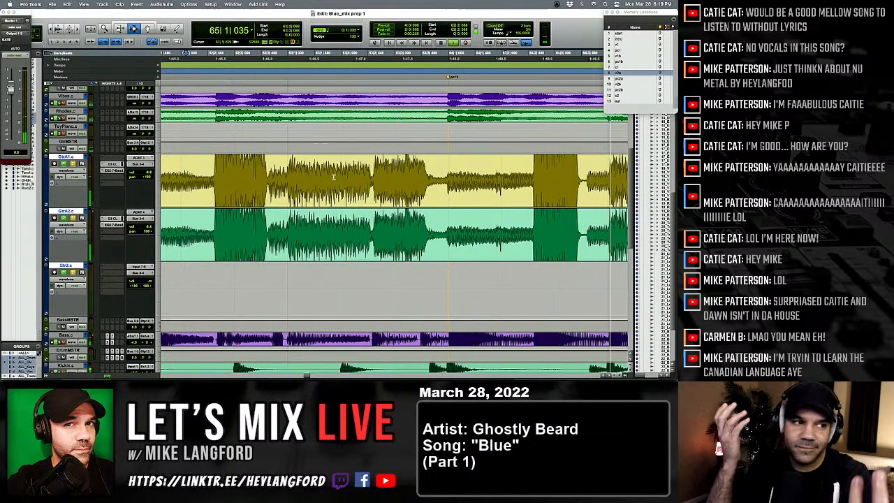
Show the whole session, stop playback, clear the guitar solos, and move the edit cursor to the start of the Gtr2 clip.
{"action": "key", "text": "alt+a"}
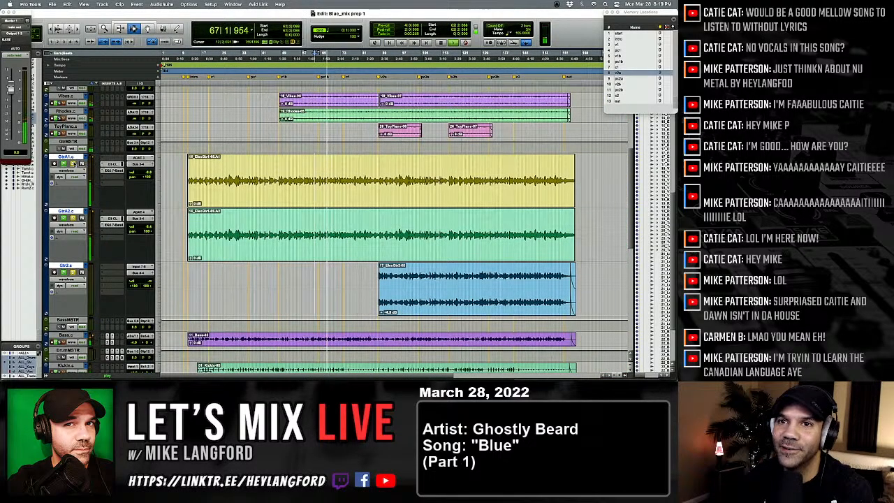
{"action": "key", "text": "space"}
{"action": "key", "text": "Tab"}
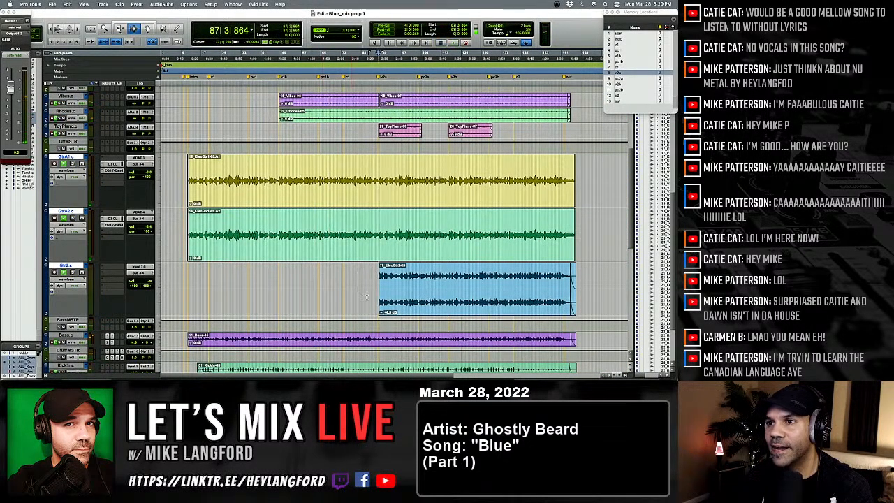
Solo Gtr2, start playback, and copy the compressor and 7-band EQ inserts from GtrA2 onto Gtr2.
{"action": "key", "text": "super+equal"}
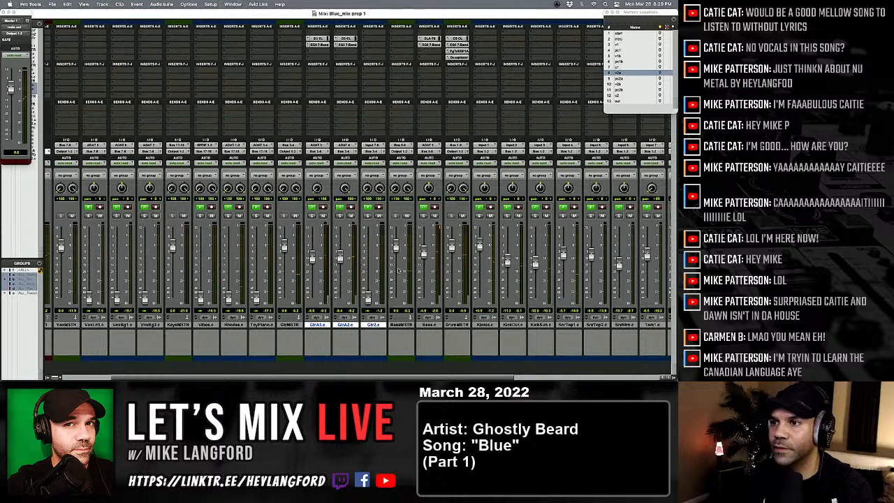
{"action": "left_click", "coordinate": [367, 215]}
{"action": "key", "text": "space"}
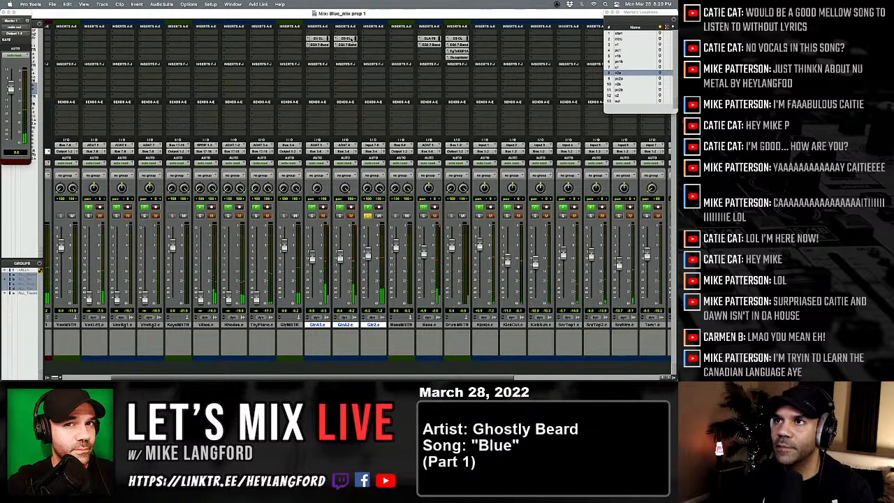
{"action": "left_click_drag", "start_coordinate": [346, 38], "coordinate": [367, 46]}
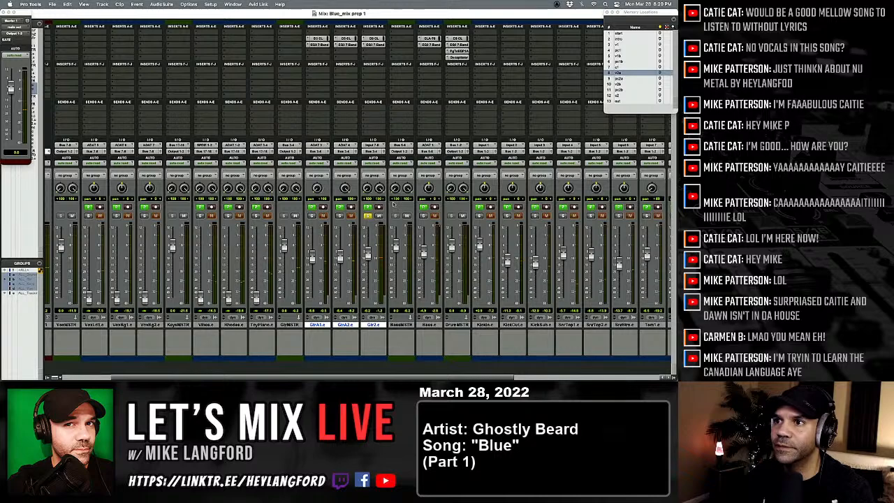
{"action": "left_click", "coordinate": [367, 215]}
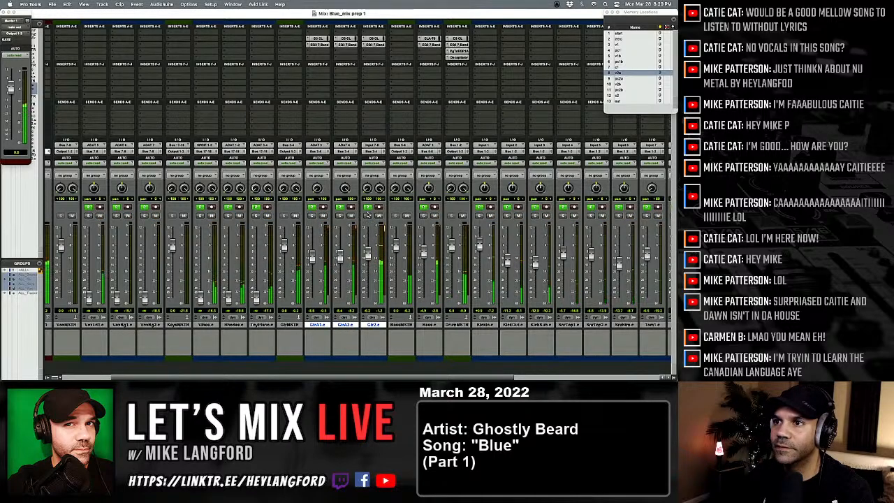
{"action": "left_click", "coordinate": [367, 215]}
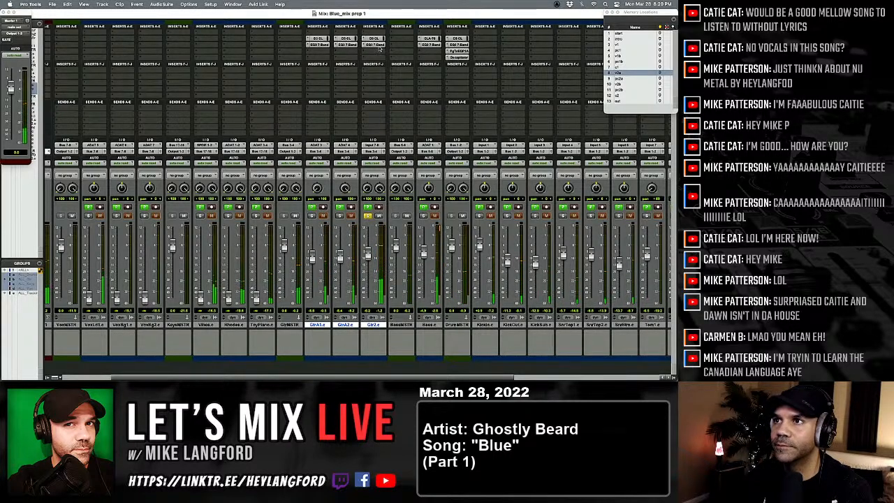
Rework Gtr2's EQ: set the low-pass filter to about 12.5 kHz and adjust the high-band boost.
{"action": "left_click", "coordinate": [377, 45]}
{"action": "mouse_move", "coordinate": [374, 118]}
{"action": "left_mouse_down"}
{"action": "mouse_move", "coordinate": [371, 129]}
{"action": "mouse_move", "coordinate": [357, 120]}
{"action": "left_mouse_up"}
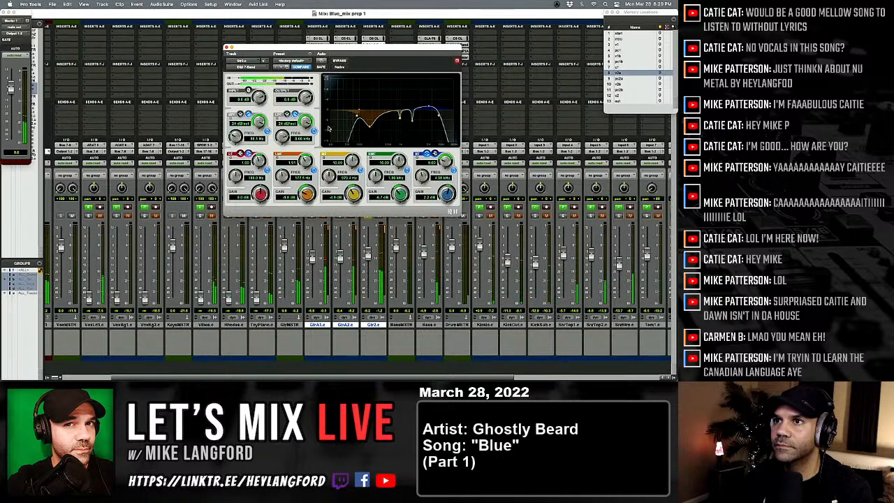
{"action": "left_click_drag", "start_coordinate": [285, 137], "coordinate": [284, 132]}
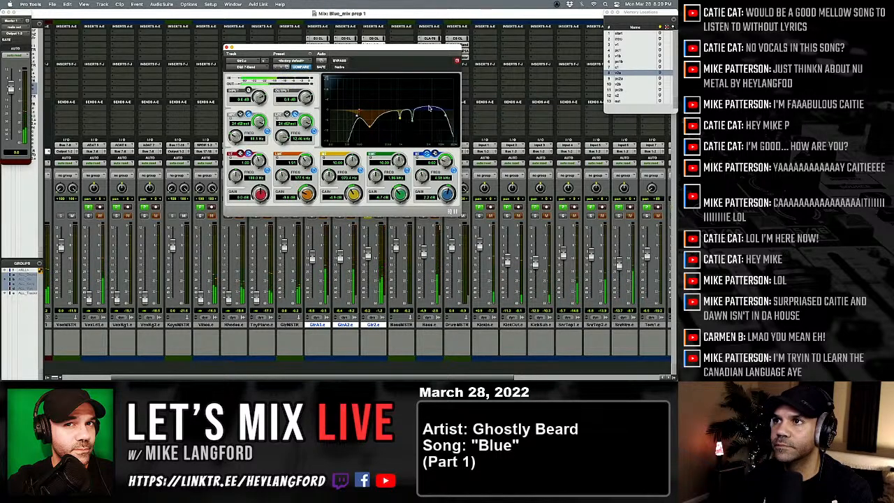
{"action": "left_click_drag", "start_coordinate": [427, 107], "coordinate": [428, 108]}
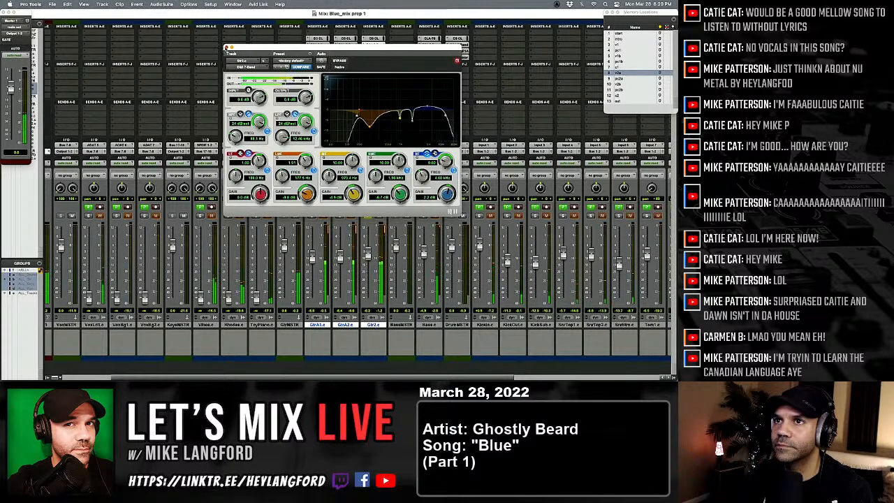
{"action": "left_click", "coordinate": [225, 47]}
{"action": "left_click", "coordinate": [374, 45]}
{"action": "left_click_drag", "start_coordinate": [375, 47], "coordinate": [369, 62]}
{"action": "left_click", "coordinate": [222, 64]}
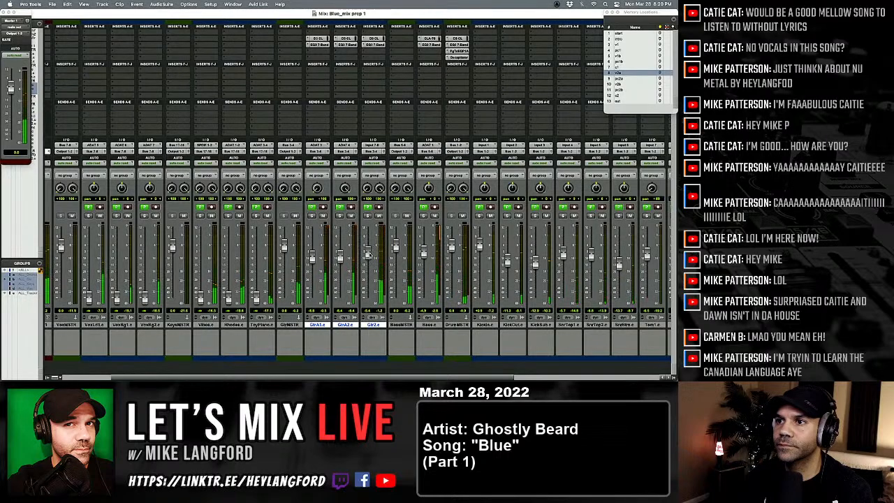
Re-enable the mix groups and lower the GtrA1, GtrA2 and Gtr2 faders together.
{"action": "key", "text": "shift+super+g"}
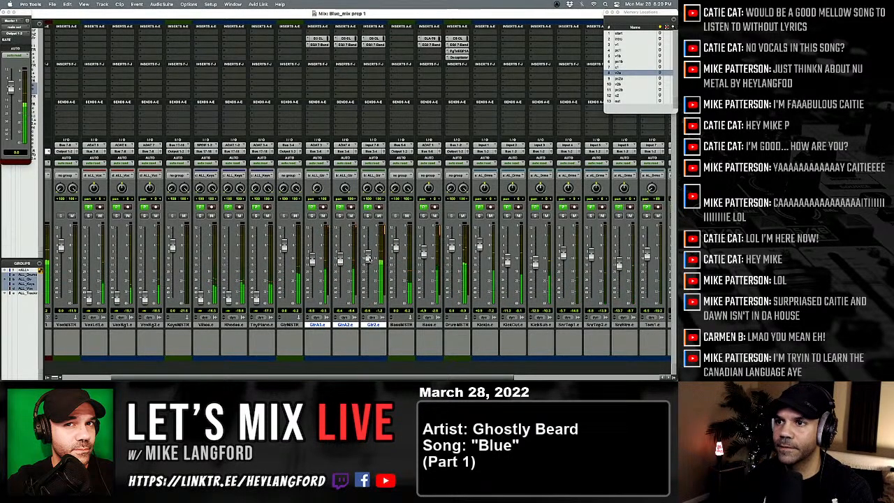
{"action": "left_click_drag", "start_coordinate": [368, 256], "coordinate": [368, 276]}
{"action": "left_click_drag", "start_coordinate": [378, 378], "coordinate": [368, 278]}
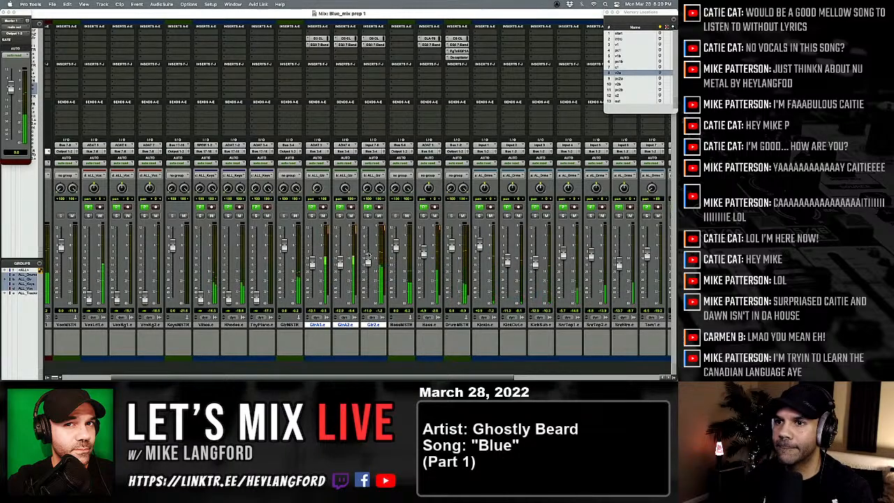
Solo Vibes, place the edit cursor at its first clip near bar 48, and raise its fader to about +1.4 dB.
{"action": "scroll", "coordinate": [291, 232], "scroll_direction": "left", "scroll_amount": 3}
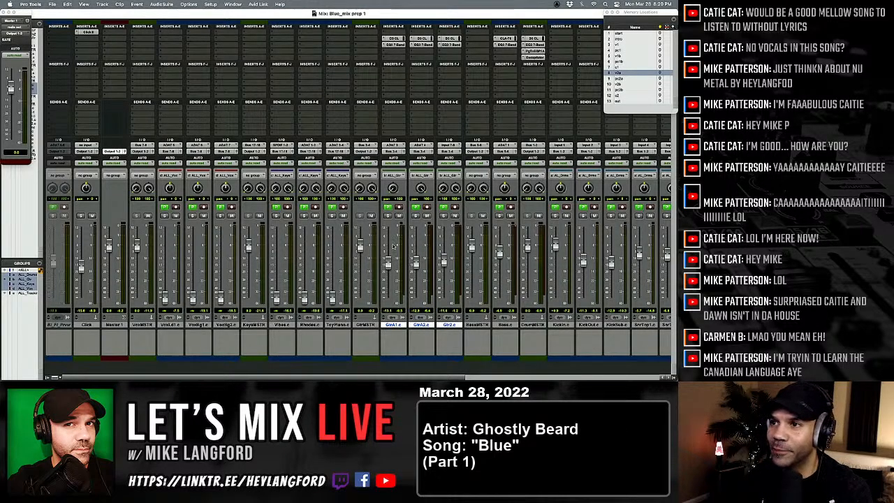
{"action": "left_click", "coordinate": [275, 215]}
{"action": "key", "text": "super+equal"}
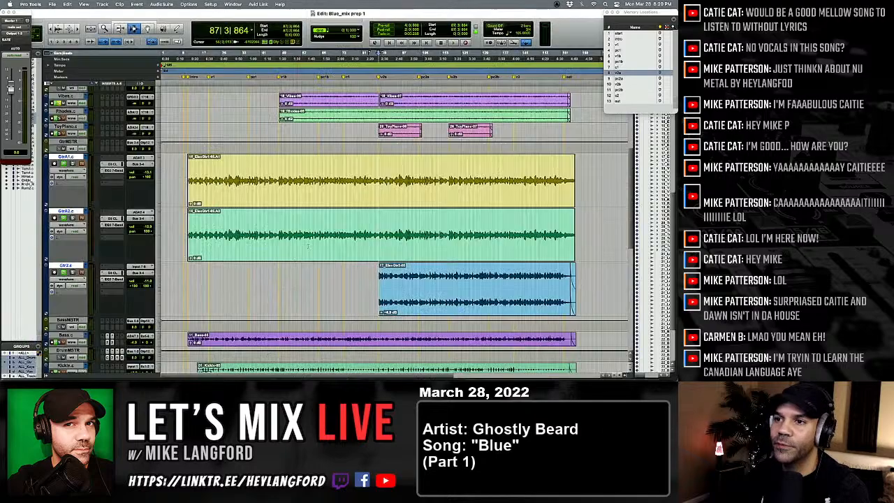
{"action": "scroll", "coordinate": [347, 212], "scroll_direction": "up", "scroll_amount": 3}
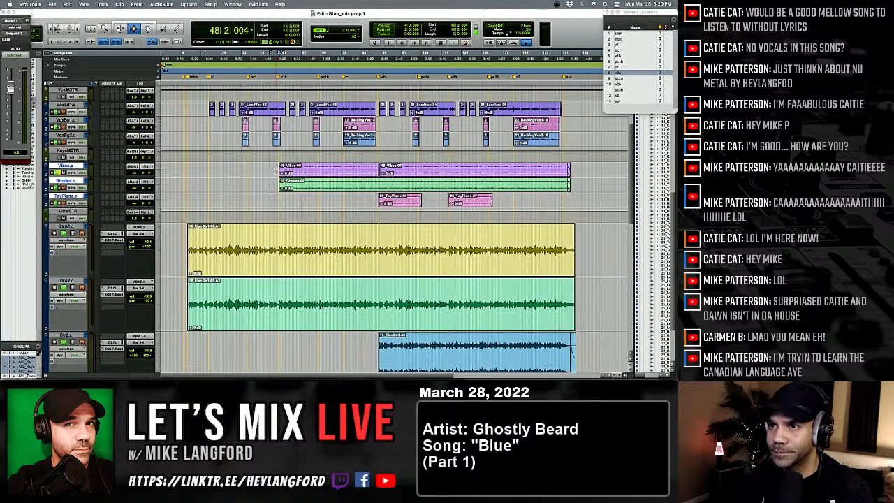
{"action": "key", "text": "super+equal"}
{"action": "left_click_drag", "start_coordinate": [282, 297], "coordinate": [281, 243]}
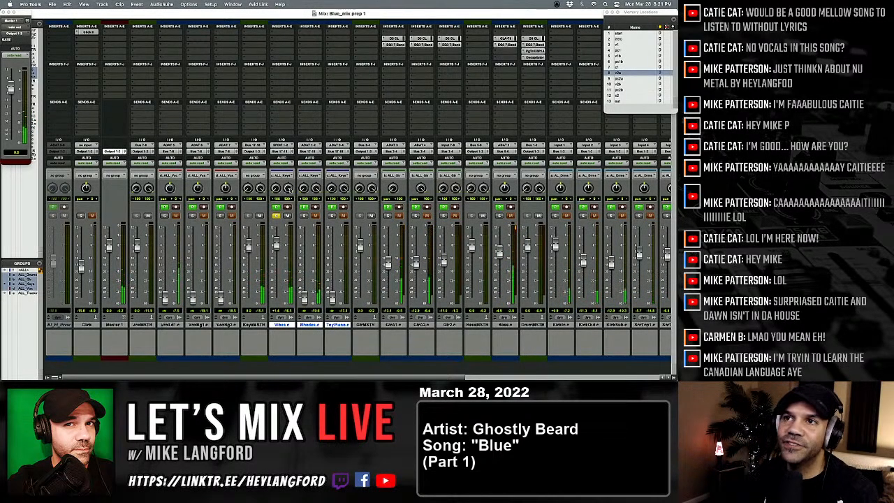
{"action": "left_click", "coordinate": [275, 44]}
{"action": "mouse_move", "coordinate": [299, 39]}
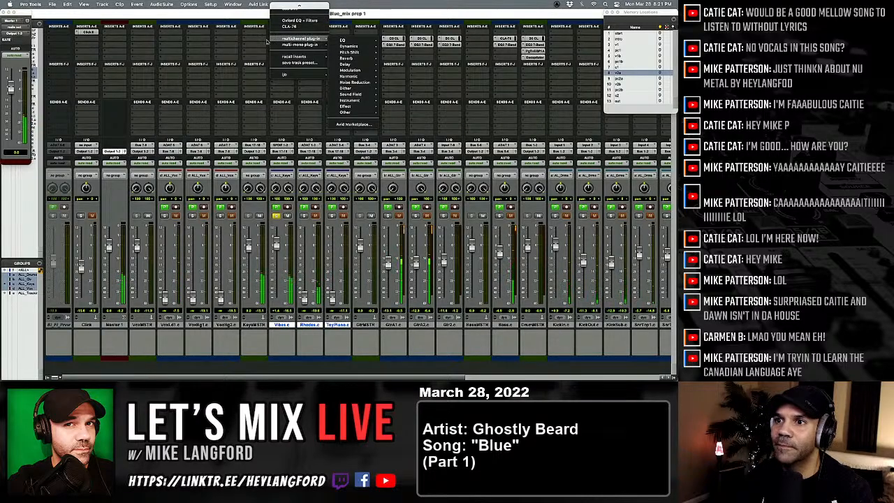
{"action": "left_click", "coordinate": [207, 60]}
{"action": "key", "text": "super+equal"}
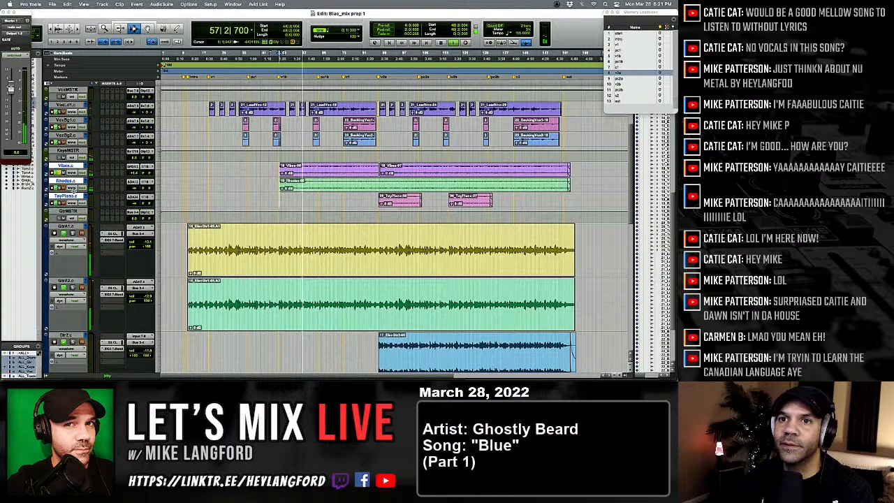
{"action": "key", "text": "super+equal"}
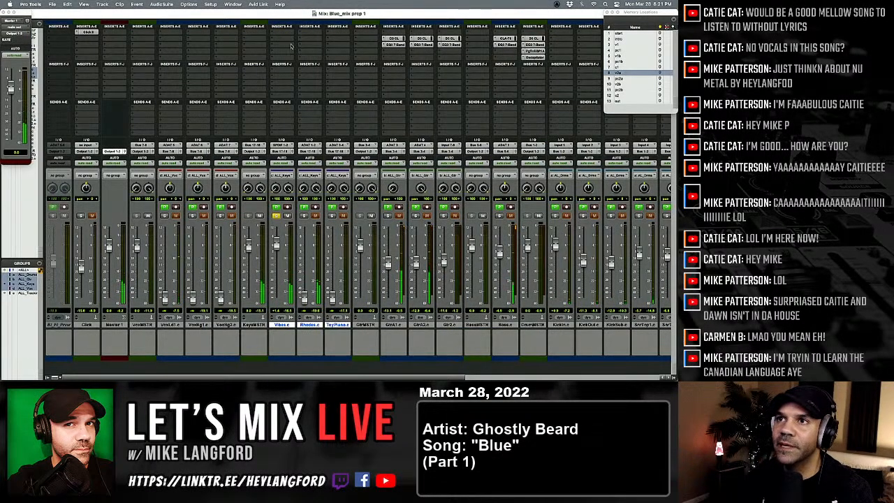
Insert a CLA-76 compressor on the Vibes track and try its attack, input and output controls.
{"action": "left_click", "coordinate": [287, 42]}
{"action": "mouse_move", "coordinate": [302, 38]}
{"action": "mouse_move", "coordinate": [341, 40]}
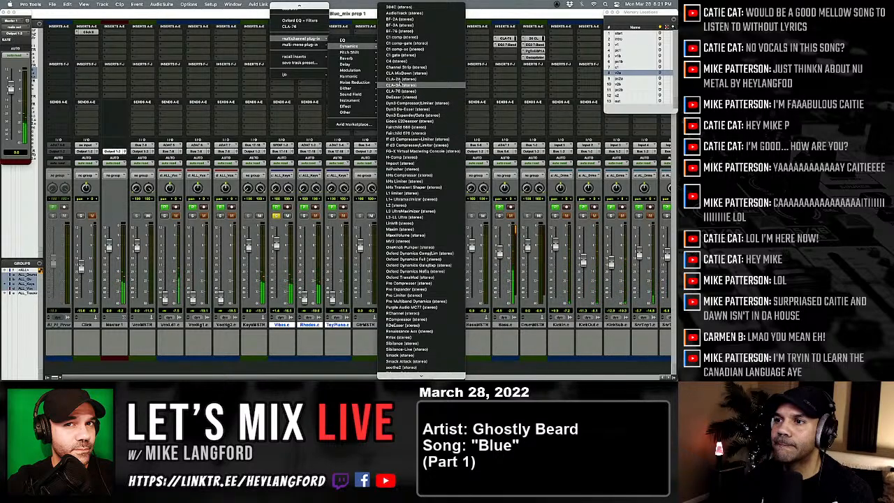
{"action": "left_click", "coordinate": [303, 26]}
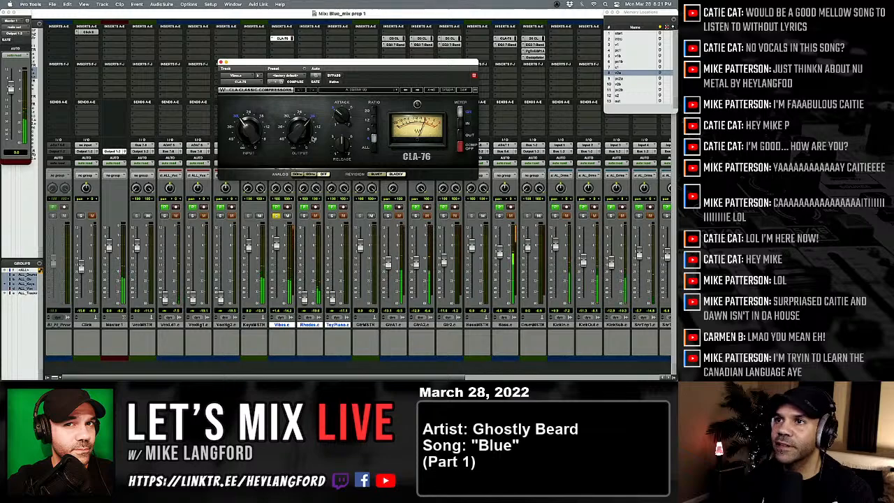
{"action": "mouse_move", "coordinate": [341, 113]}
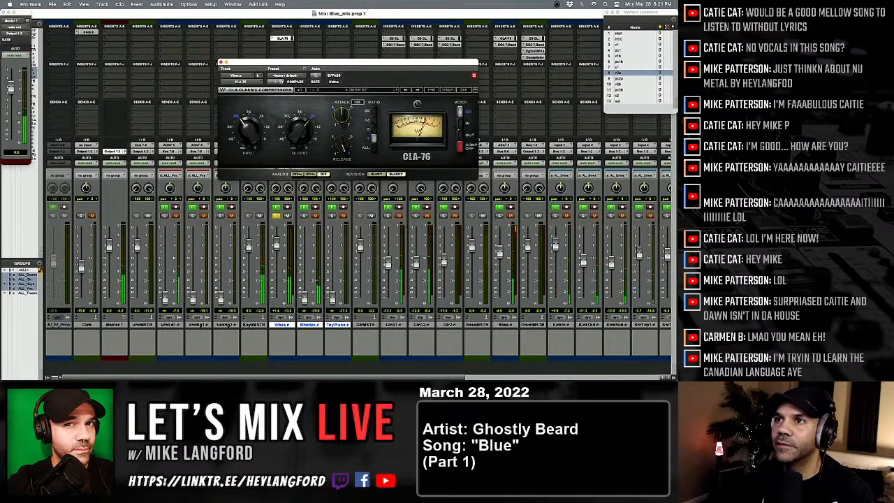
{"action": "mouse_move", "coordinate": [248, 128]}
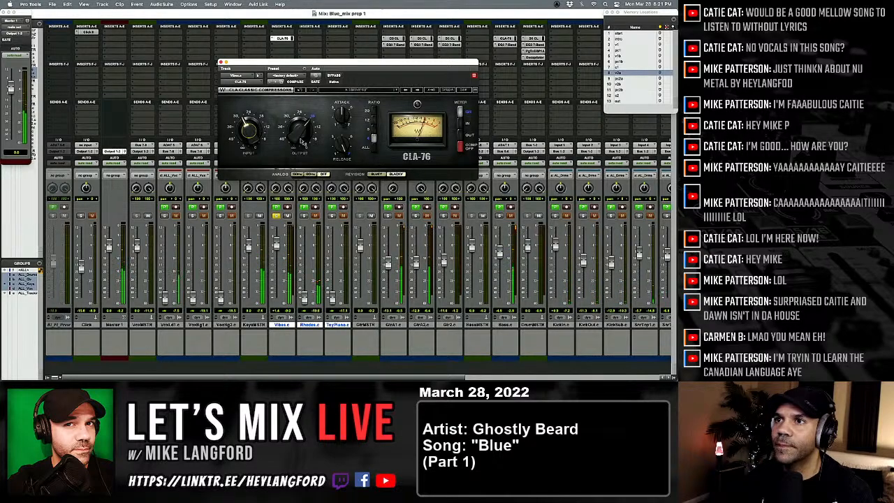
{"action": "mouse_move", "coordinate": [300, 129]}
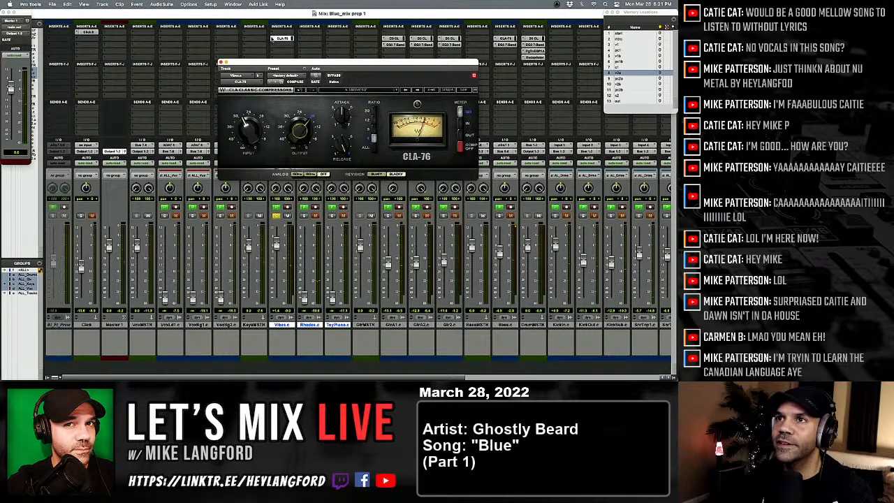
Replace the Vibes compressor with a stereo CLA-2A and lower the Vibes fader to about -4.1 dB.
{"action": "left_click", "coordinate": [272, 39]}
{"action": "mouse_move", "coordinate": [299, 39]}
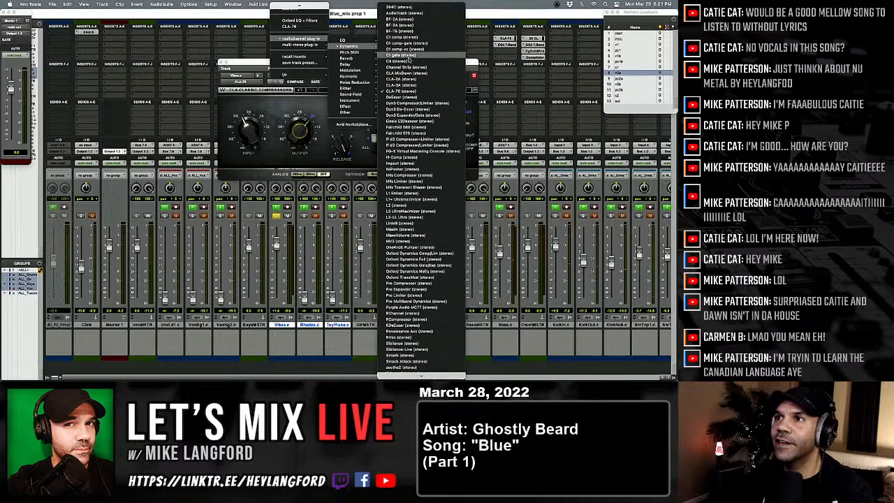
{"action": "left_click", "coordinate": [406, 79]}
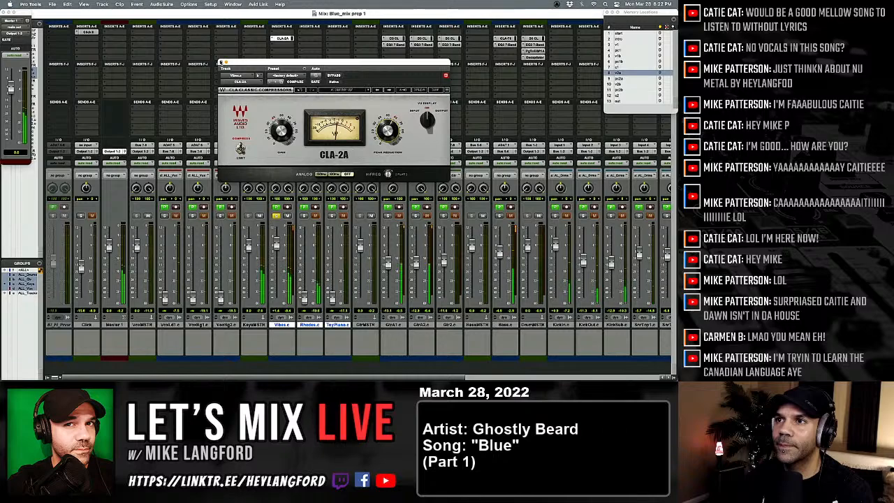
{"action": "left_click", "coordinate": [220, 62]}
{"action": "left_click", "coordinate": [273, 45]}
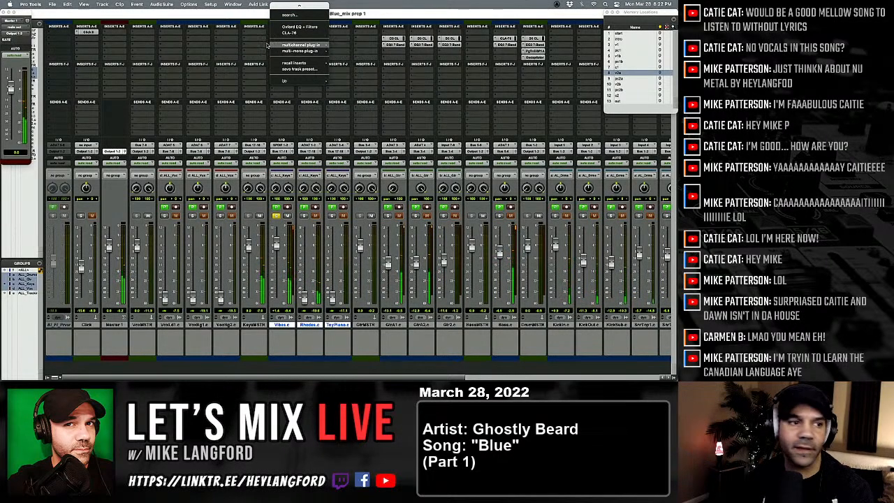
{"action": "left_click", "coordinate": [219, 45]}
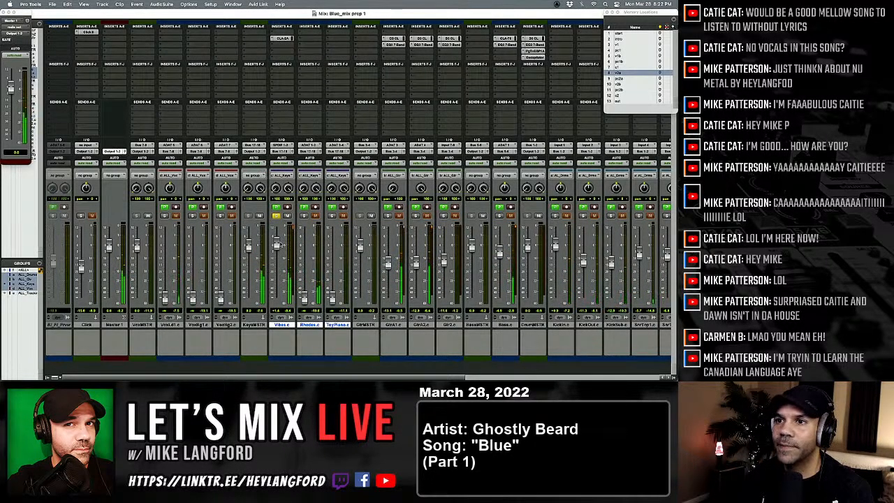
{"action": "left_click_drag", "start_coordinate": [279, 243], "coordinate": [281, 251]}
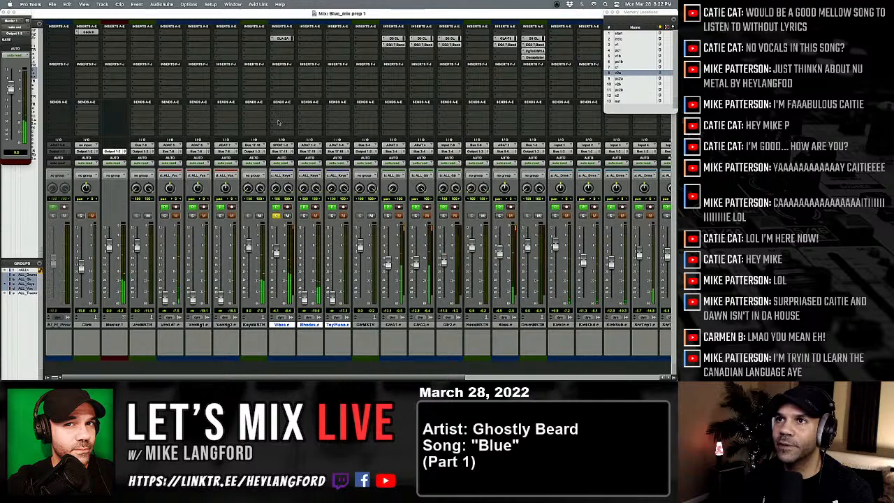
Add a stereo EQ3 7-Band after the compressor on the Vibes track and resume playback.
{"action": "left_click", "coordinate": [273, 45]}
{"action": "mouse_move", "coordinate": [300, 44]}
{"action": "mouse_move", "coordinate": [349, 52]}
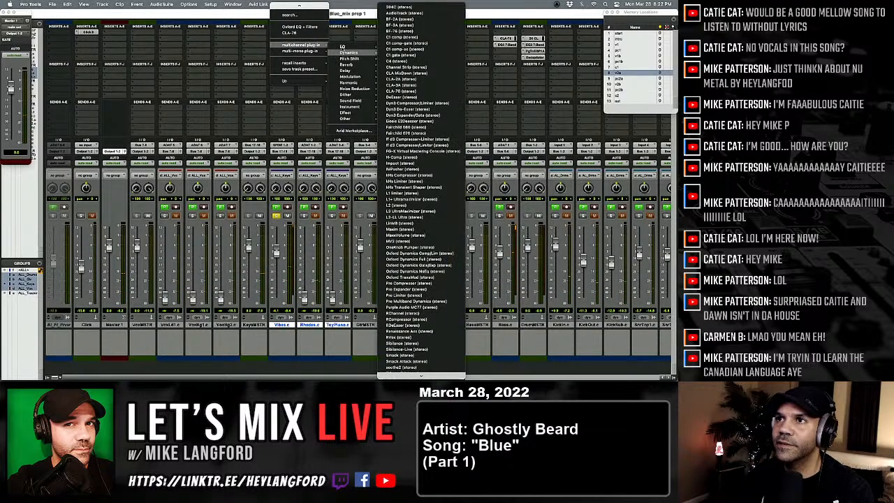
{"action": "left_click", "coordinate": [411, 104]}
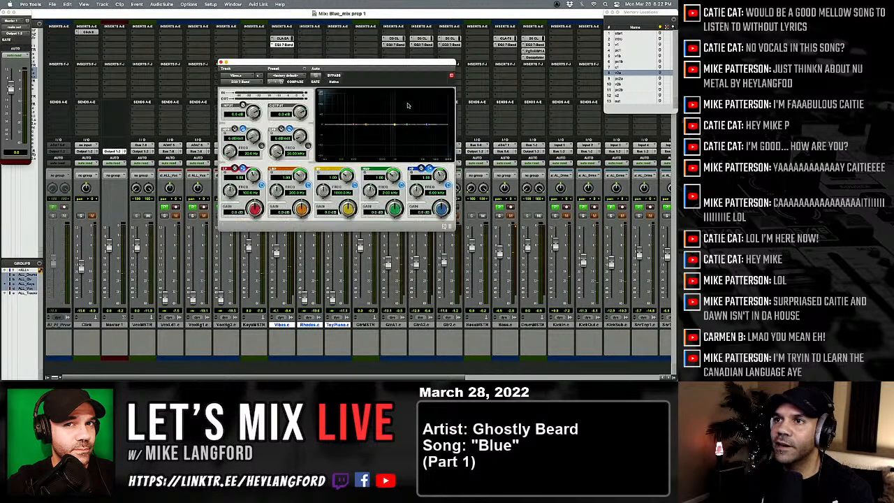
{"action": "key", "text": "space"}
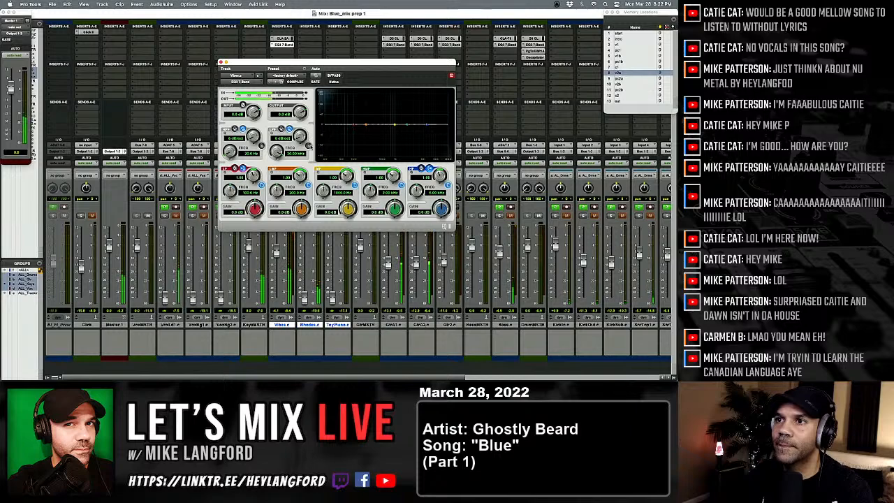
Enable the low-pass and high-pass filters of the Vibes EQ and set both slopes to 24 dB/oct.
{"action": "left_click", "coordinate": [308, 146]}
{"action": "left_click_drag", "start_coordinate": [300, 136], "coordinate": [312, 119]}
{"action": "left_click", "coordinate": [262, 146]}
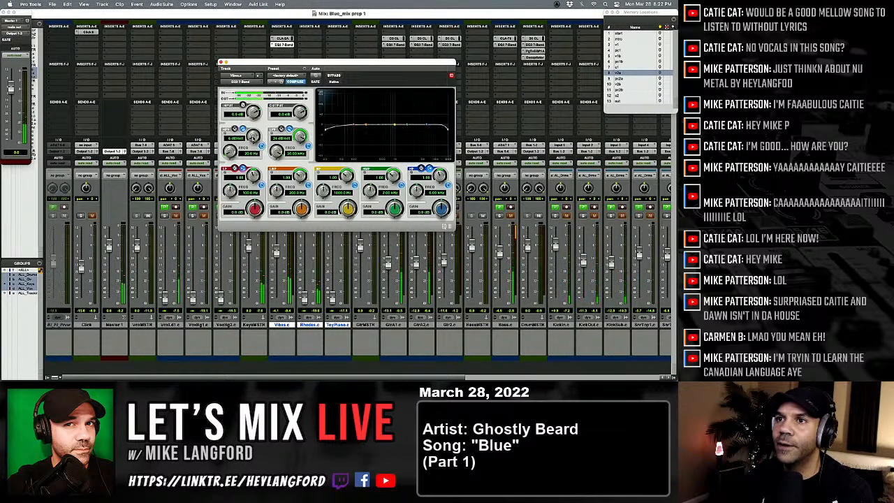
{"action": "left_click_drag", "start_coordinate": [253, 136], "coordinate": [262, 120]}
Sweep the Vibes low-pass filter and return it to 20 kHz, and set the high-pass cutoff to about 160 Hz.
{"action": "left_click_drag", "start_coordinate": [281, 157], "coordinate": [225, 200]}
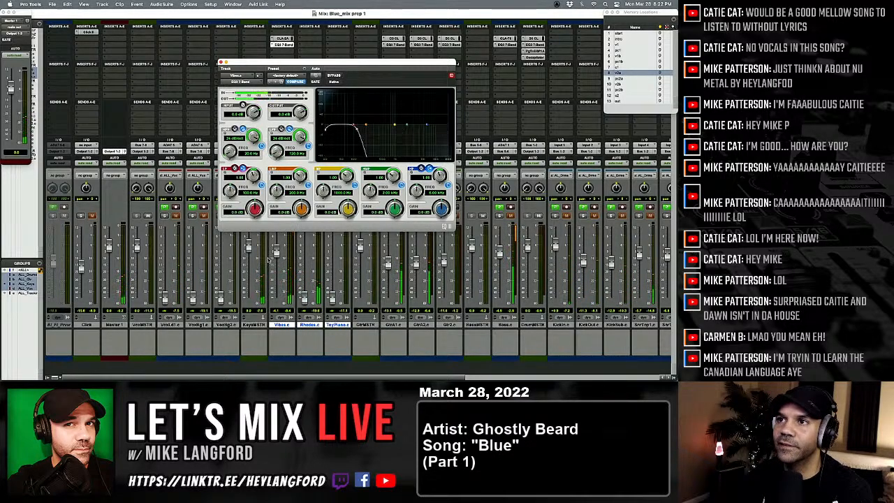
{"action": "left_click_drag", "start_coordinate": [233, 155], "coordinate": [232, 151]}
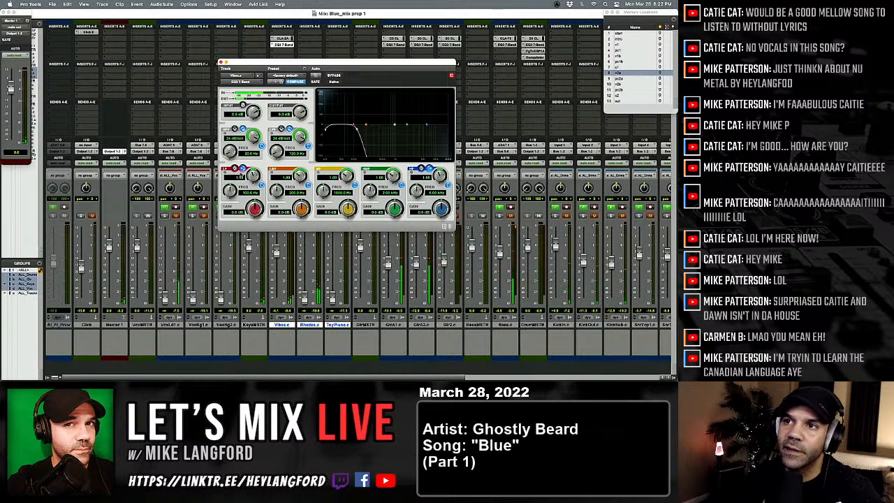
{"action": "mouse_move", "coordinate": [232, 152]}
{"action": "left_mouse_down"}
{"action": "mouse_move", "coordinate": [228, 135]}
{"action": "mouse_move", "coordinate": [224, 181]}
{"action": "mouse_move", "coordinate": [225, 167]}
{"action": "left_mouse_up"}
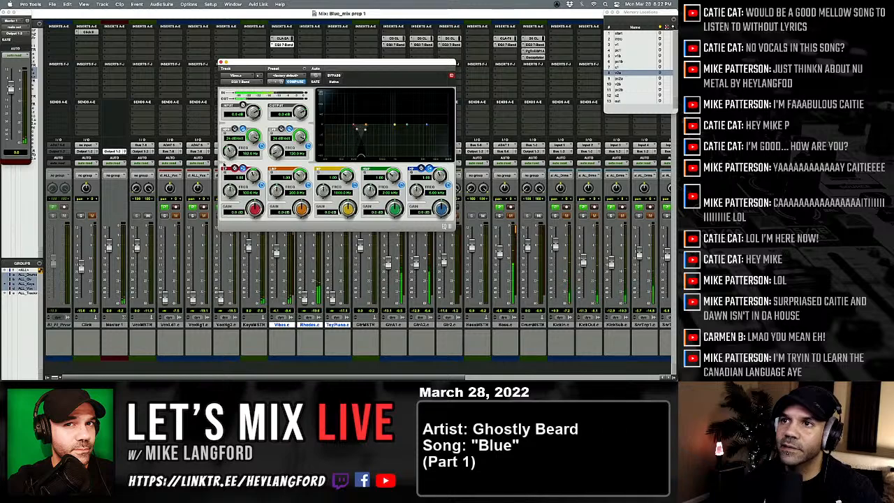
{"action": "left_click_drag", "start_coordinate": [283, 148], "coordinate": [304, 26]}
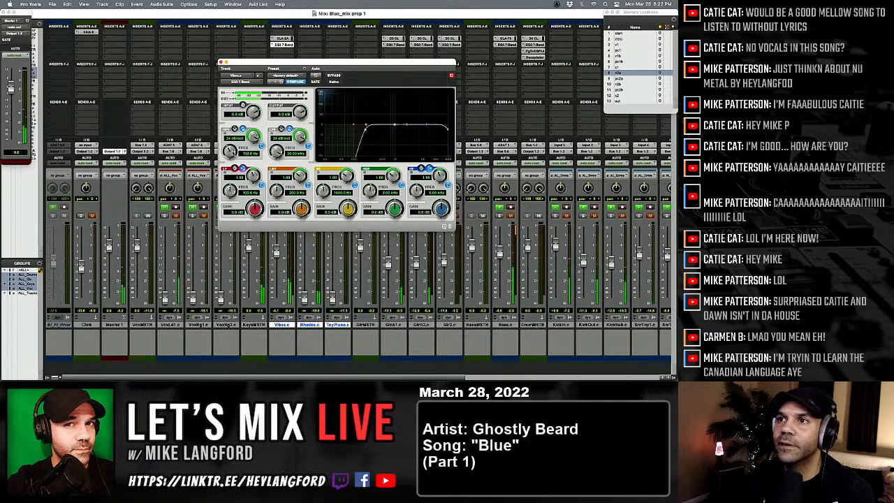
{"action": "left_click_drag", "start_coordinate": [228, 150], "coordinate": [230, 153]}
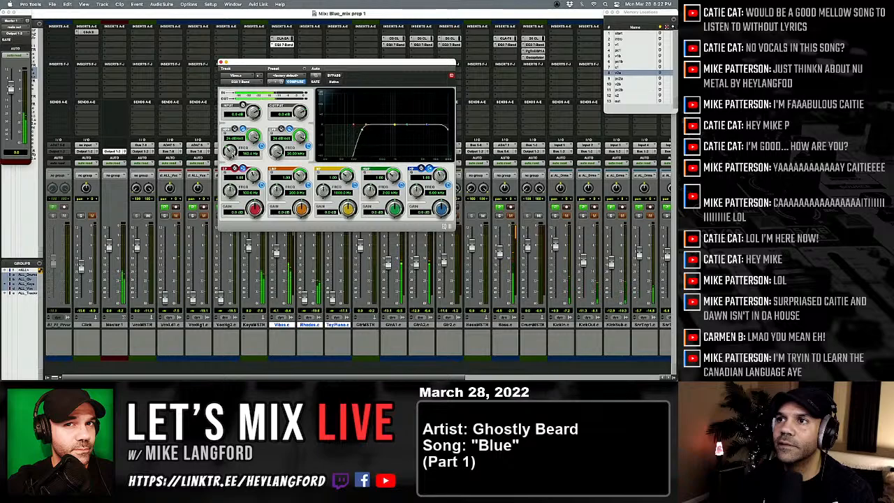
Sweep the Vibes low-mid band with a narrow boost, and turn it into a -7.5 dB cut around 255 Hz with a Q of 2.34.
{"action": "left_click_drag", "start_coordinate": [301, 209], "coordinate": [316, 151]}
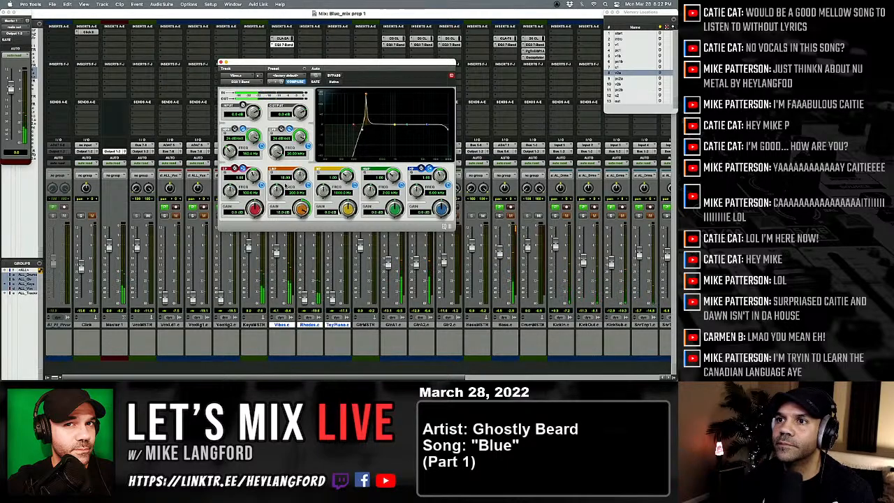
{"action": "left_click_drag", "start_coordinate": [276, 190], "coordinate": [301, 254]}
{"action": "left_click_drag", "start_coordinate": [300, 176], "coordinate": [301, 183]}
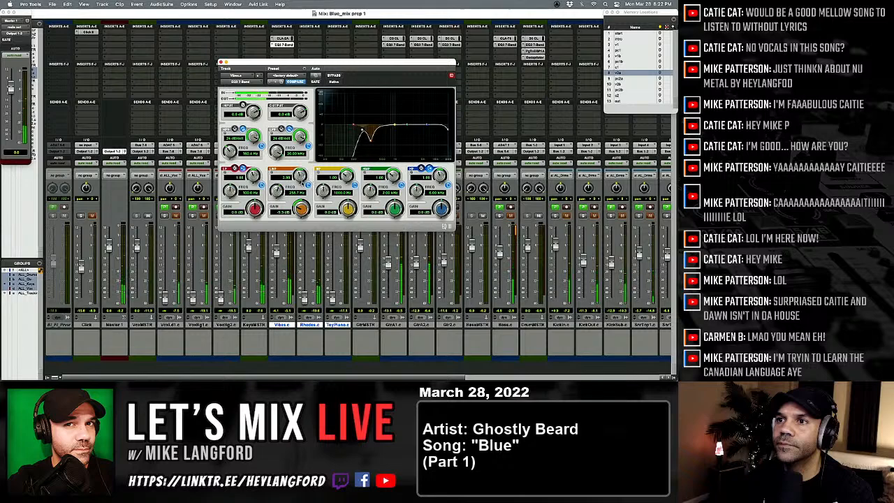
{"action": "left_click_drag", "start_coordinate": [307, 217], "coordinate": [302, 208]}
{"action": "left_click_drag", "start_coordinate": [301, 176], "coordinate": [300, 211]}
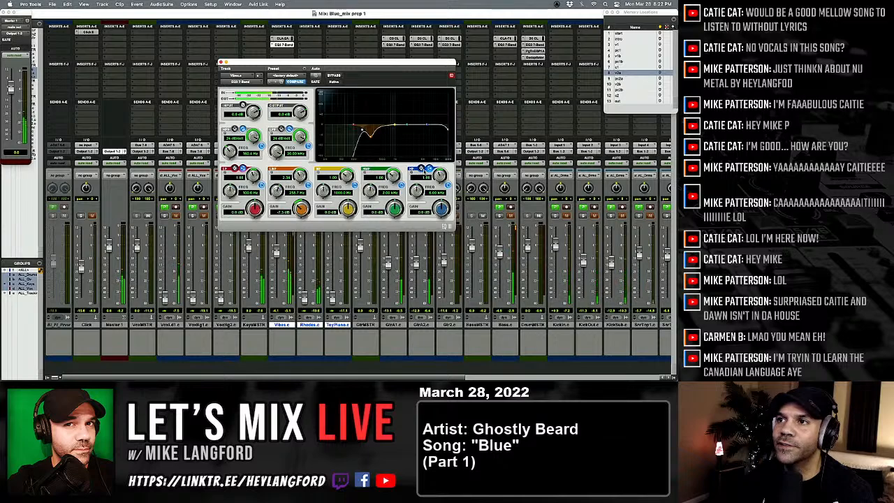
Readjust the Vibes EQ filters to a high-pass at about 109 Hz and a low-pass at about 6 kHz.
{"action": "left_click_drag", "start_coordinate": [277, 154], "coordinate": [285, 147]}
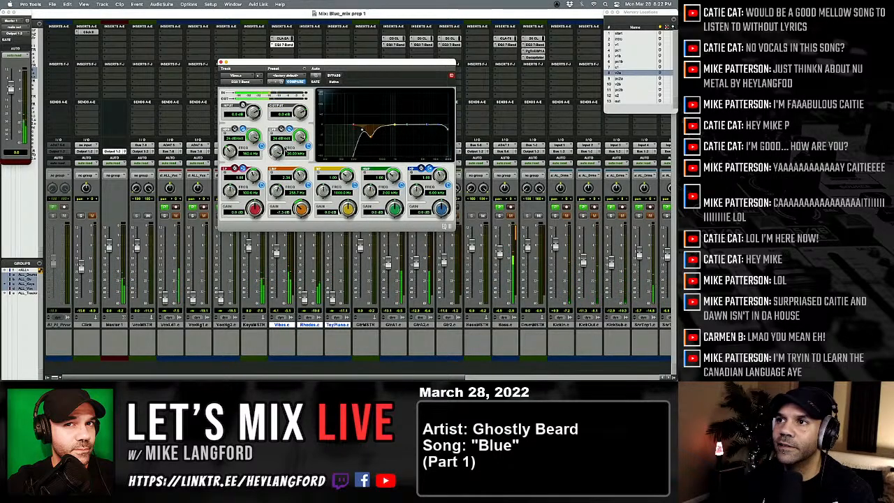
{"action": "left_click_drag", "start_coordinate": [222, 155], "coordinate": [255, 113]}
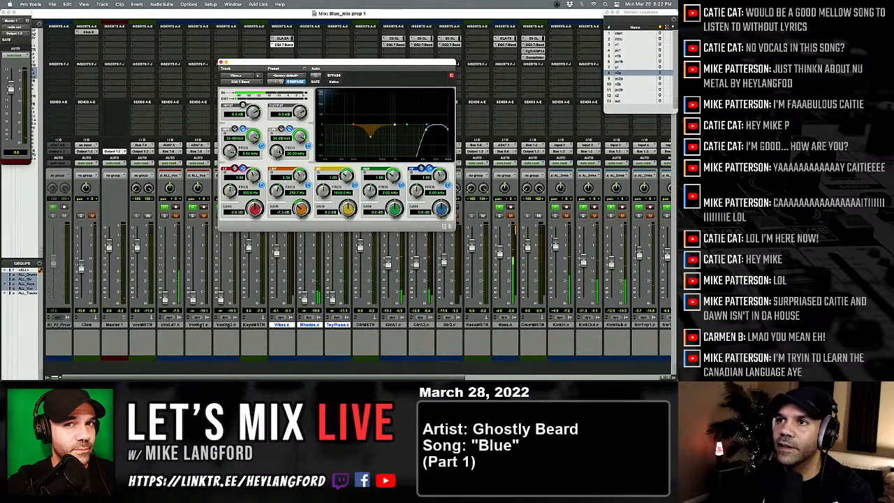
{"action": "left_click_drag", "start_coordinate": [278, 151], "coordinate": [224, 180]}
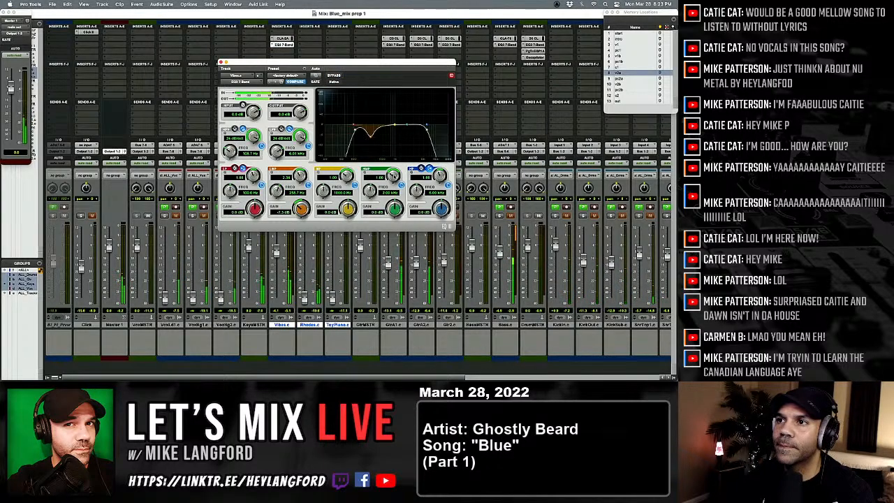
Add two narrow cuts to the Vibes EQ, one near 890 Hz and one of -7.5 dB near 588 Hz.
{"action": "left_click_drag", "start_coordinate": [403, 197], "coordinate": [405, 128]}
{"action": "left_click_drag", "start_coordinate": [365, 194], "coordinate": [401, 227]}
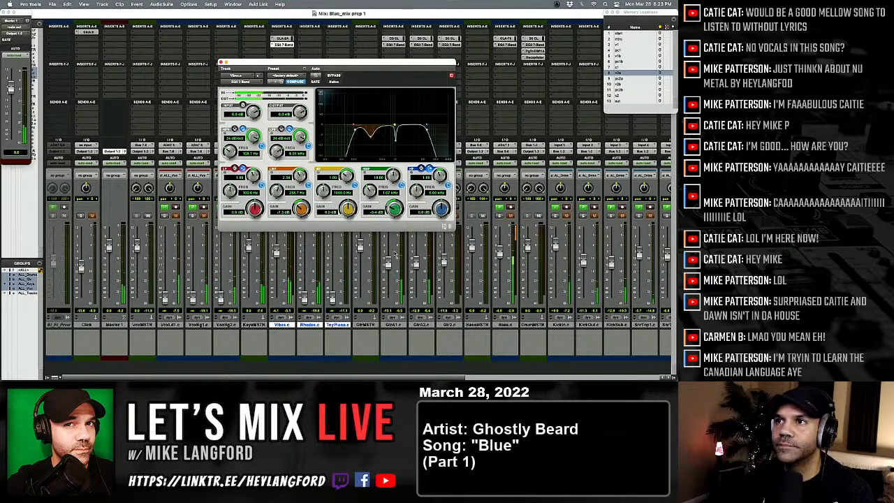
{"action": "left_click_drag", "start_coordinate": [354, 210], "coordinate": [370, 157]}
{"action": "mouse_move", "coordinate": [322, 189]}
{"action": "left_mouse_down"}
{"action": "mouse_move", "coordinate": [319, 220]}
{"action": "mouse_move", "coordinate": [318, 206]}
{"action": "mouse_move", "coordinate": [355, 183]}
{"action": "mouse_move", "coordinate": [339, 193]}
{"action": "left_mouse_up"}
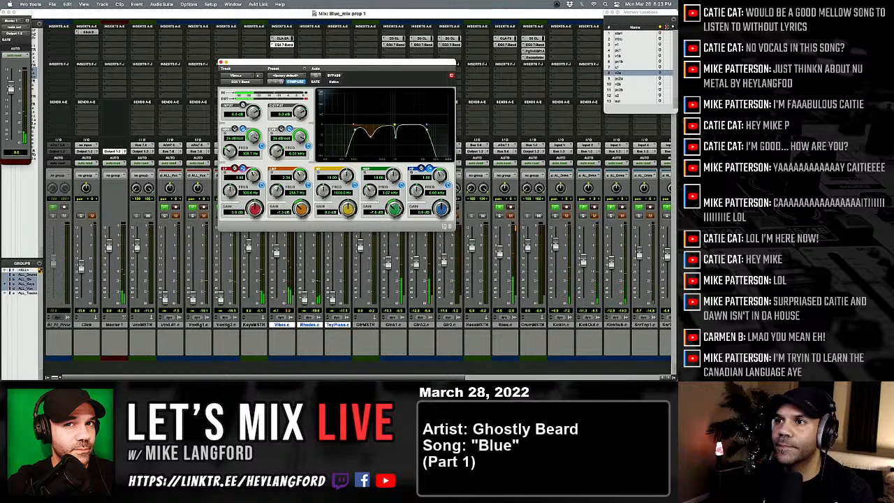
{"action": "left_click_drag", "start_coordinate": [395, 207], "coordinate": [396, 154]}
{"action": "left_click_drag", "start_coordinate": [369, 190], "coordinate": [389, 243]}
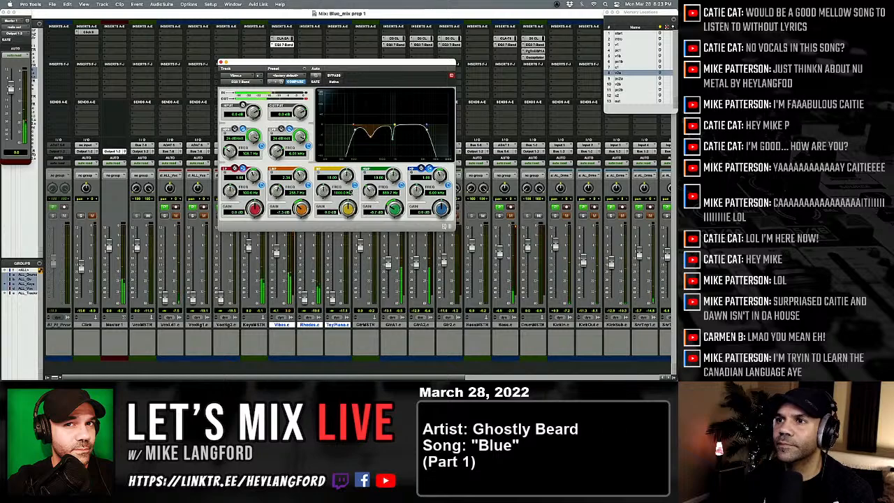
{"action": "left_click_drag", "start_coordinate": [349, 203], "coordinate": [343, 242]}
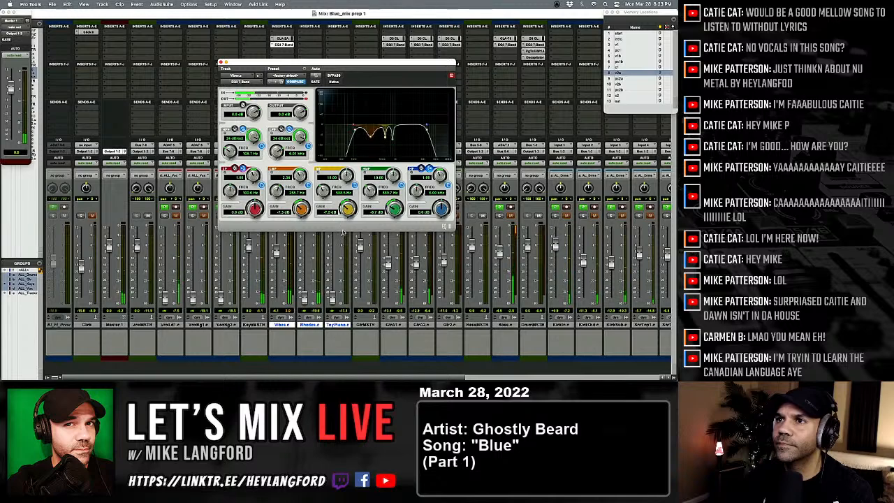
Compare the Vibes sound with the EQ bypassed and active, and close the EQ window.
{"action": "left_click", "coordinate": [334, 75]}
{"action": "left_click", "coordinate": [334, 75]}
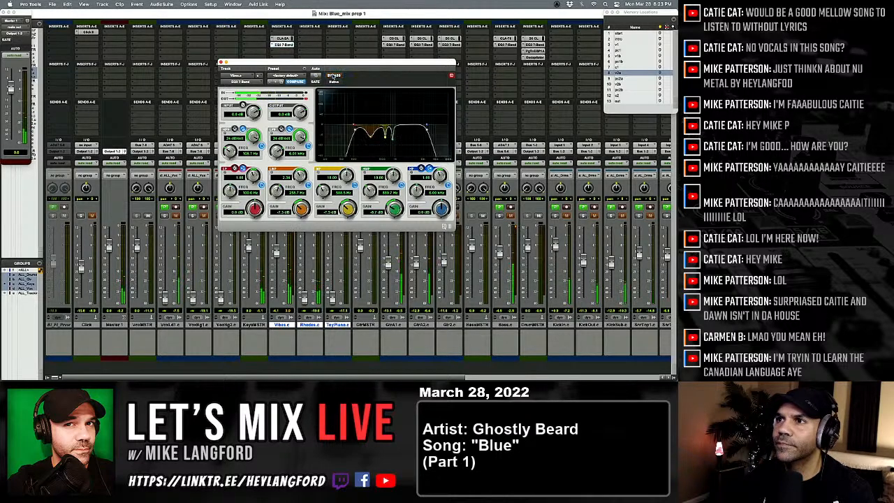
{"action": "left_click", "coordinate": [333, 76]}
{"action": "left_click", "coordinate": [334, 75]}
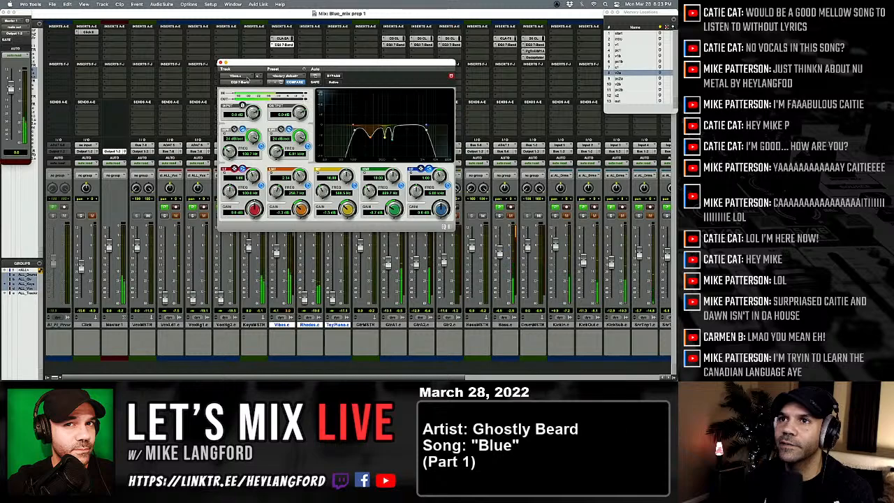
{"action": "left_click", "coordinate": [220, 62]}
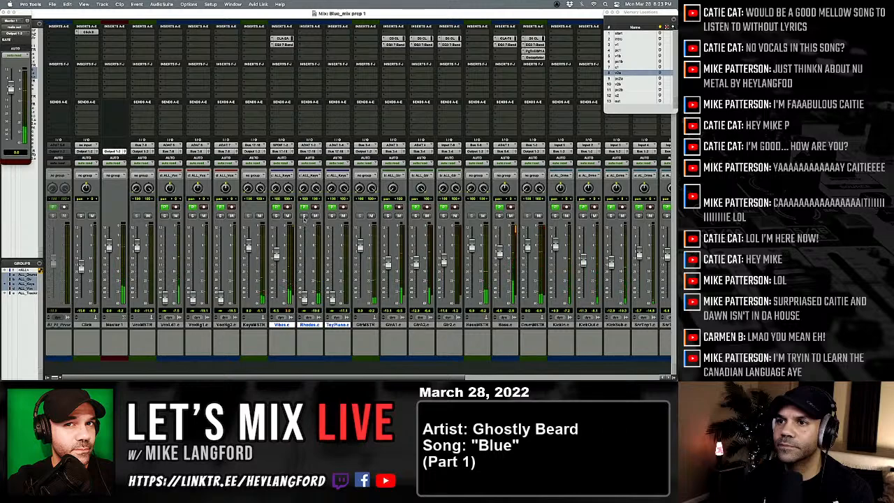
Solo Rhodes to raise its fader, and copy the Vibes CLA-2A and EQ3 7-Band inserts onto it.
{"action": "left_click", "coordinate": [304, 215]}
{"action": "left_click_drag", "start_coordinate": [304, 243], "coordinate": [303, 252]}
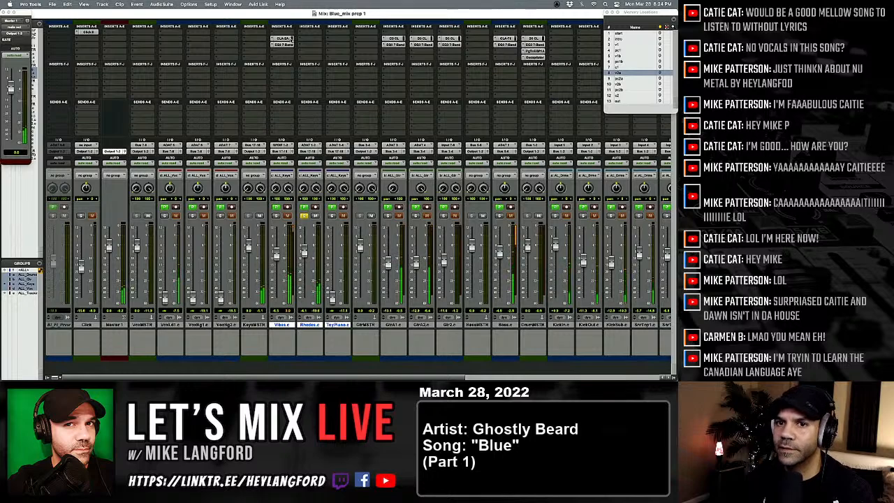
{"action": "left_click_drag", "start_coordinate": [287, 39], "coordinate": [309, 46]}
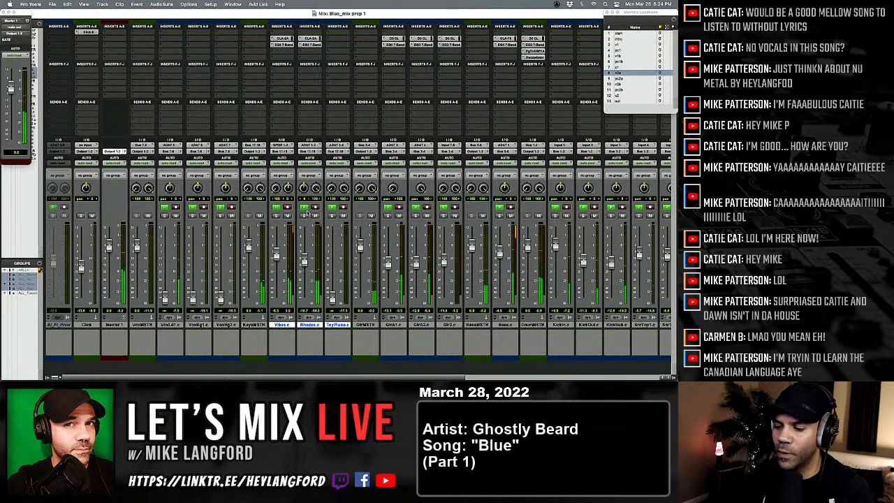
{"action": "key", "text": "super+equal"}
{"action": "key", "text": "super+equal"}
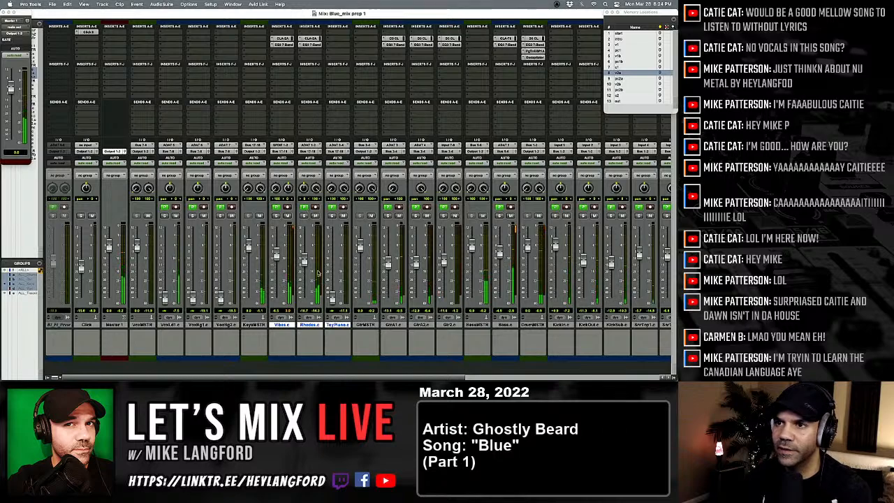
Solo Vibes and Rhodes together and balance the Rhodes fader against Vibes, bringing both to about -9 dB.
{"action": "left_click", "coordinate": [277, 216]}
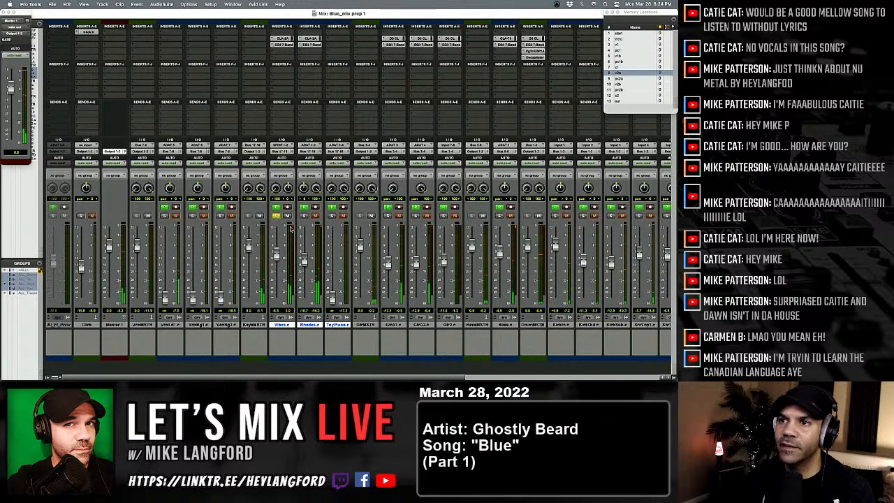
{"action": "left_click", "coordinate": [304, 216]}
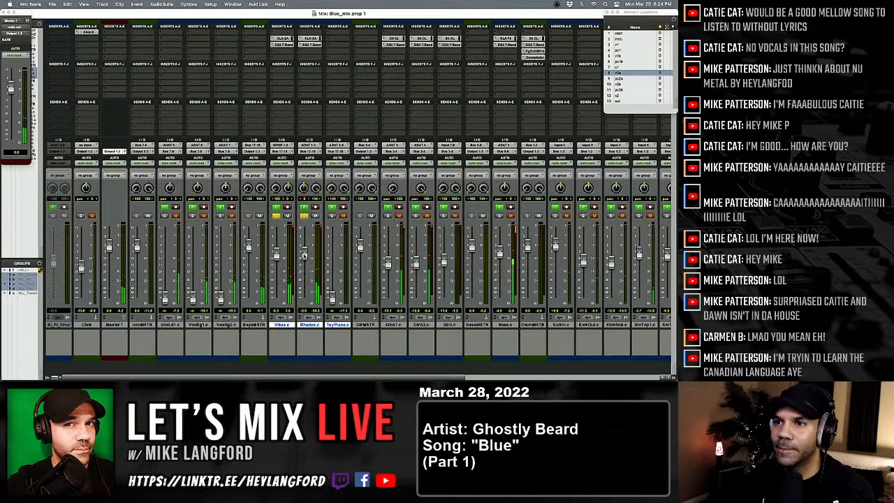
{"action": "left_click_drag", "start_coordinate": [304, 293], "coordinate": [304, 259]}
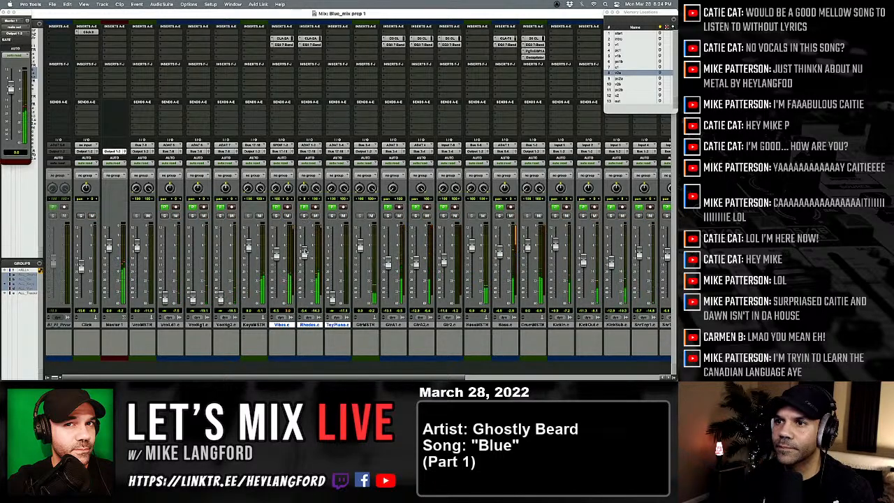
{"action": "left_click_drag", "start_coordinate": [304, 265], "coordinate": [303, 254]}
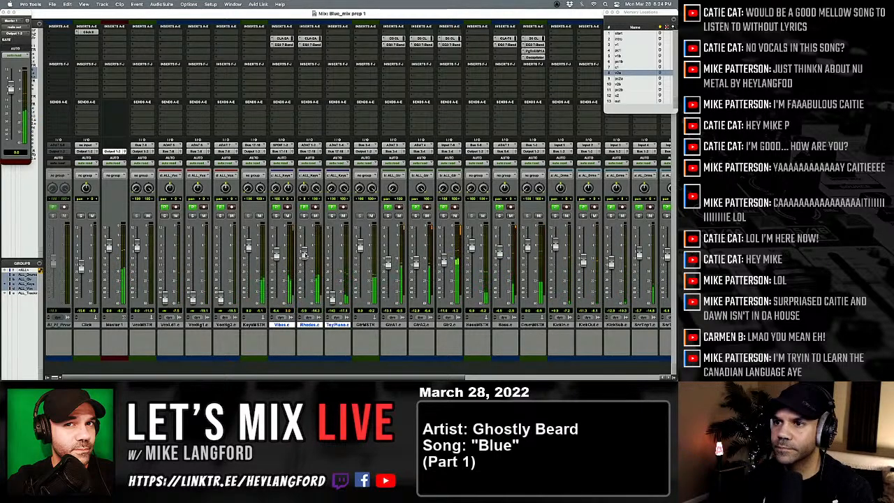
{"action": "left_click_drag", "start_coordinate": [304, 254], "coordinate": [304, 259]}
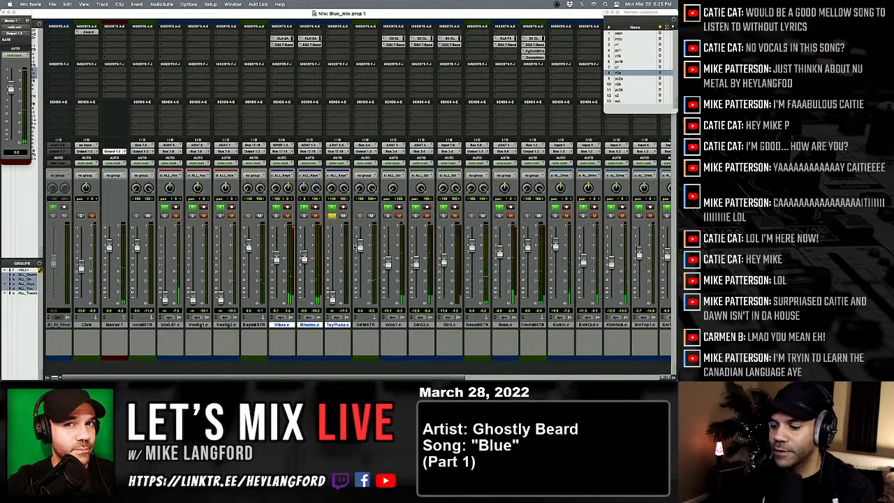
Select the first ToyPiano clip near bar 88 as the playback position and return to the mixer.
{"action": "key", "text": "super+equal"}
{"action": "scroll", "coordinate": [355, 248], "scroll_direction": "down", "scroll_amount": 3}
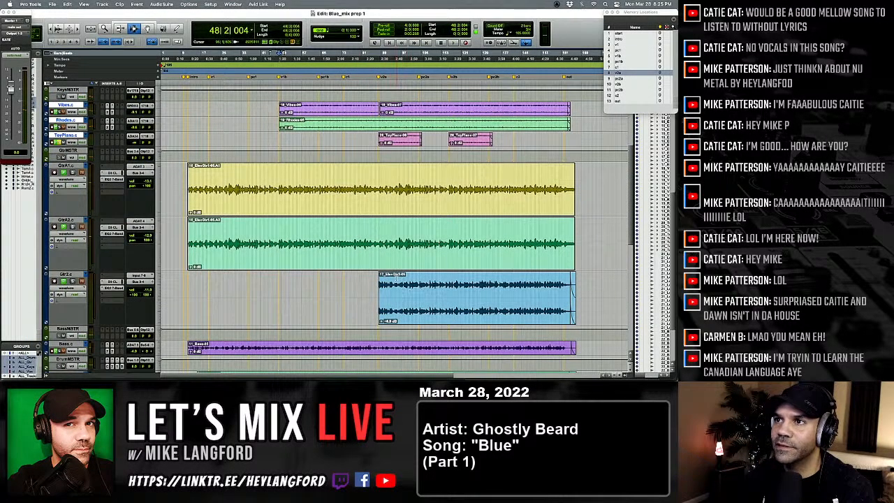
{"action": "scroll", "coordinate": [402, 245], "scroll_direction": "up", "scroll_amount": 3}
{"action": "left_click", "coordinate": [396, 197]}
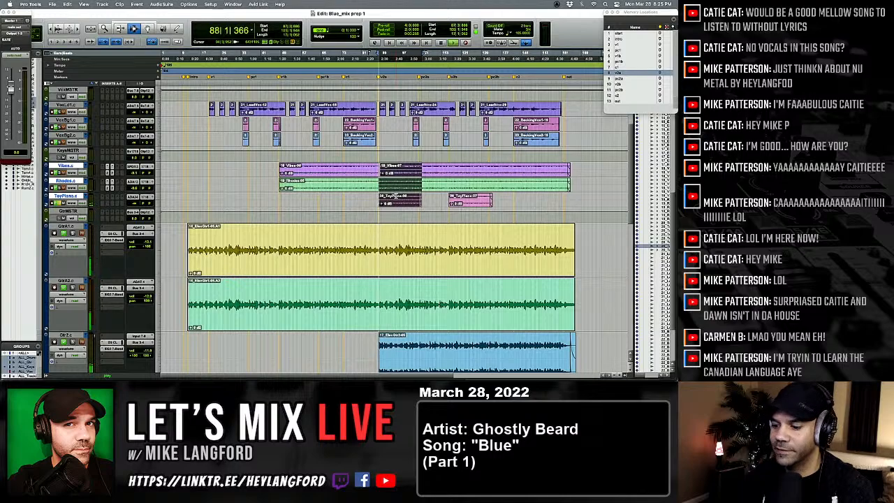
{"action": "key", "text": "super+equal"}
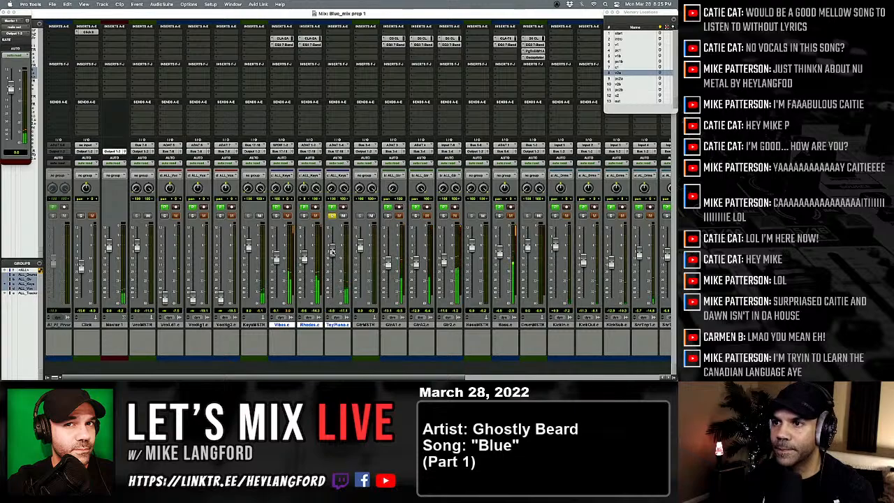
Insert a stereo EQ3 7-Band on the ToyPiano track.
{"action": "left_click", "coordinate": [338, 44]}
{"action": "mouse_move", "coordinate": [366, 39]}
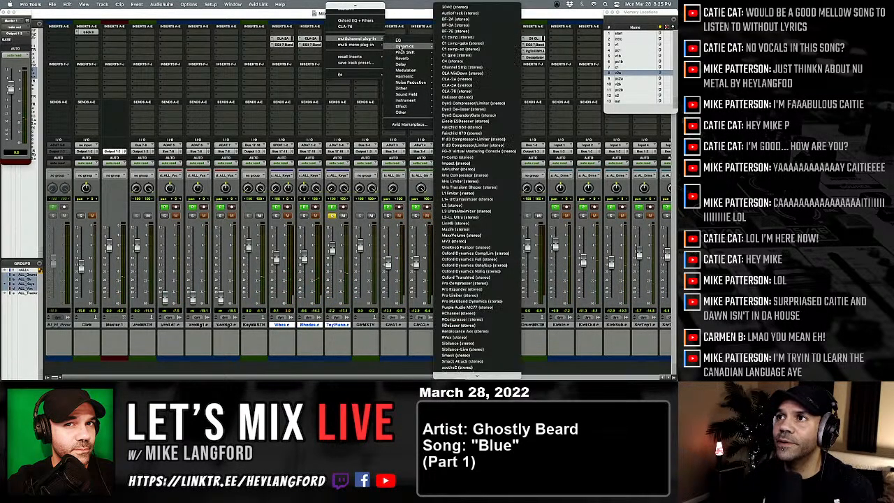
{"action": "mouse_move", "coordinate": [421, 52]}
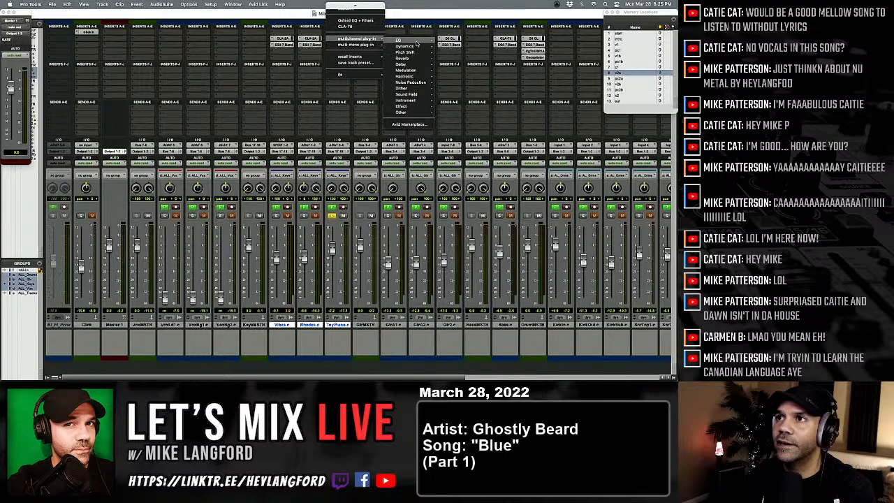
{"action": "mouse_move", "coordinate": [402, 40]}
{"action": "left_click", "coordinate": [463, 94]}
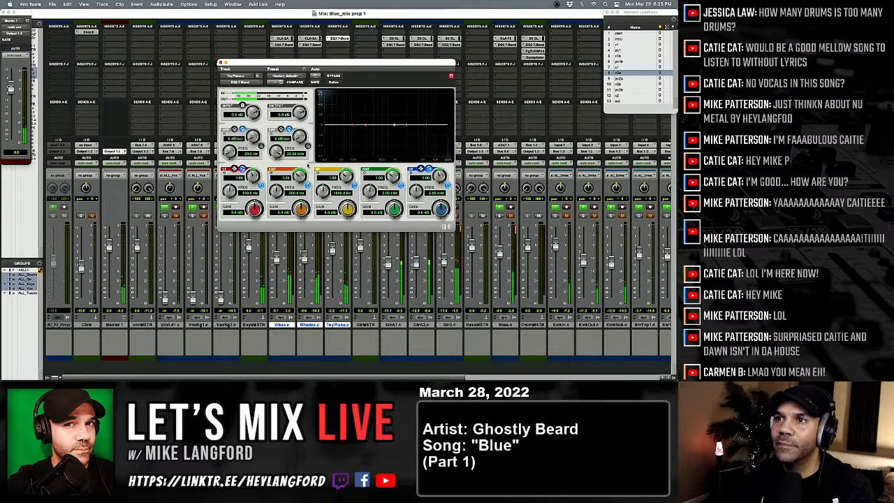
Enable 24 dB/oct high-pass and low-pass filters on the ToyPiano EQ, with cutoffs near 250 Hz and 9 kHz.
{"action": "left_click_drag", "start_coordinate": [299, 137], "coordinate": [366, 128]}
{"action": "left_click_drag", "start_coordinate": [275, 152], "coordinate": [263, 189]}
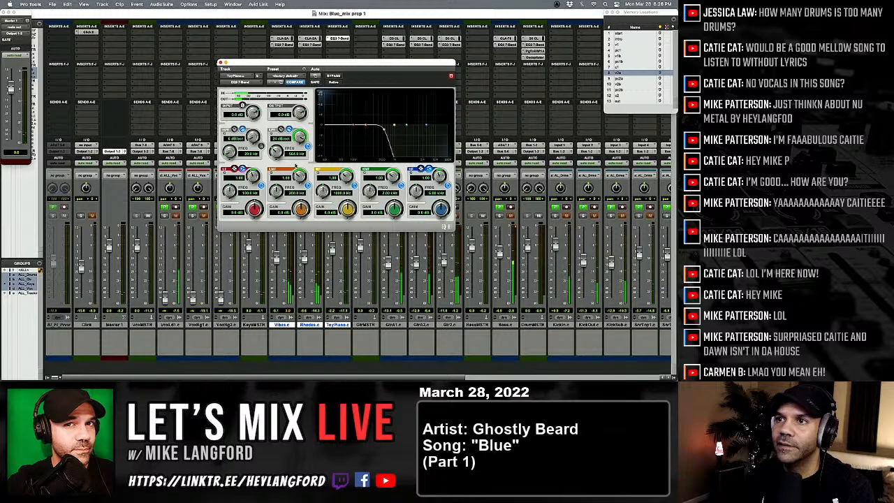
{"action": "left_click", "coordinate": [277, 152], "text": "alt"}
{"action": "left_click", "coordinate": [253, 136], "text": "alt"}
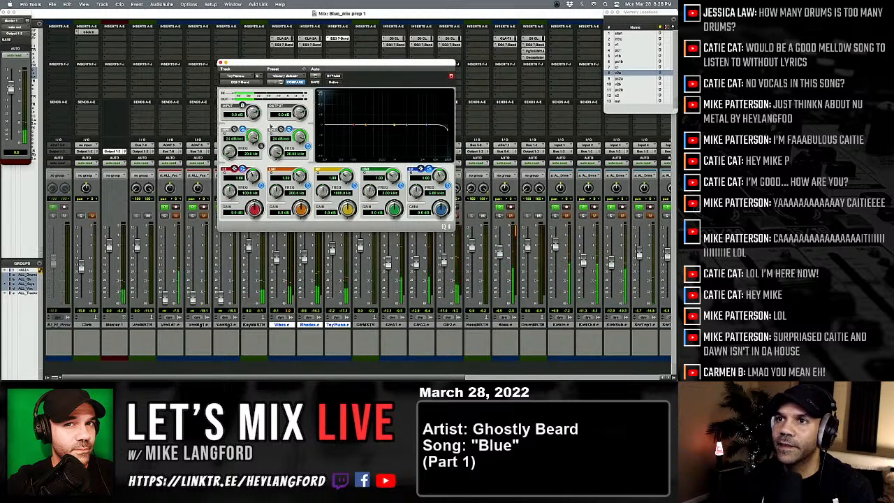
{"action": "left_click", "coordinate": [261, 146]}
{"action": "mouse_move", "coordinate": [233, 149]}
{"action": "left_mouse_down"}
{"action": "mouse_move", "coordinate": [241, 129]}
{"action": "mouse_move", "coordinate": [238, 140]}
{"action": "left_mouse_up"}
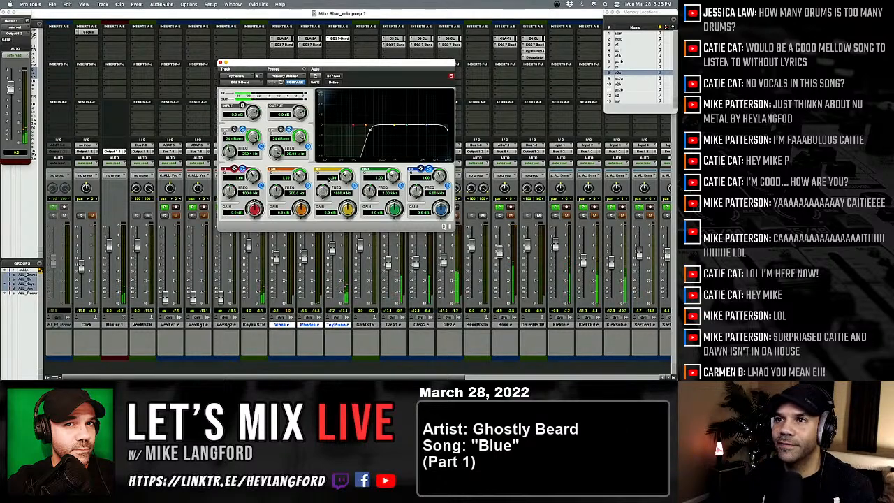
{"action": "left_click_drag", "start_coordinate": [275, 151], "coordinate": [272, 163]}
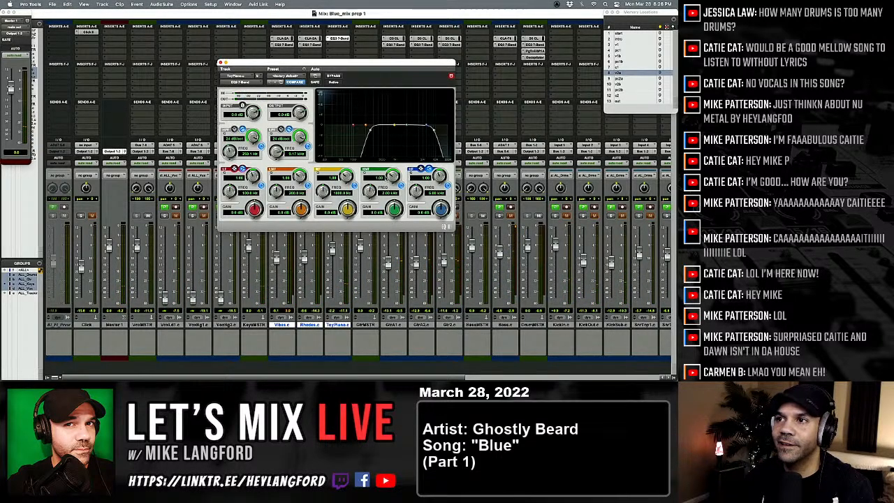
On the ToyPiano EQ, cut about 5.5 dB near 1.77 kHz and 6 dB near 570 Hz, and boost about 3.4 dB near 4.7 kHz.
{"action": "key", "text": "space"}
{"action": "left_click_drag", "start_coordinate": [394, 208], "coordinate": [389, 234]}
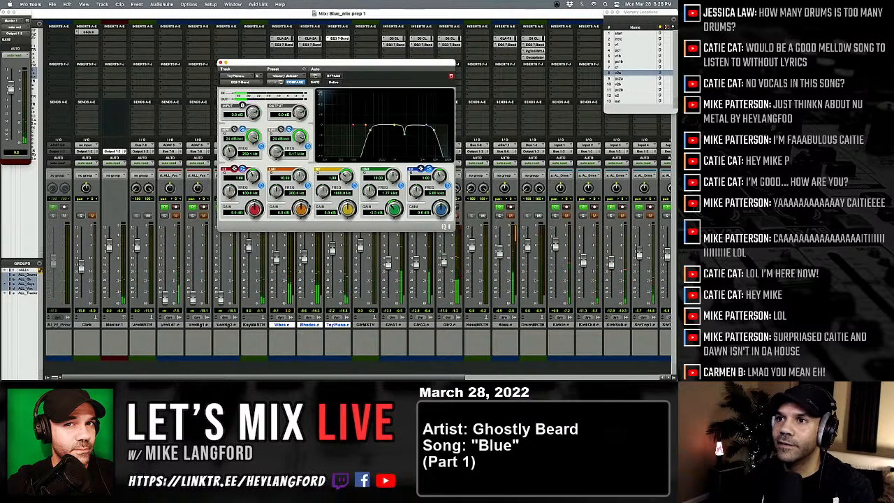
{"action": "left_click_drag", "start_coordinate": [304, 208], "coordinate": [297, 234]}
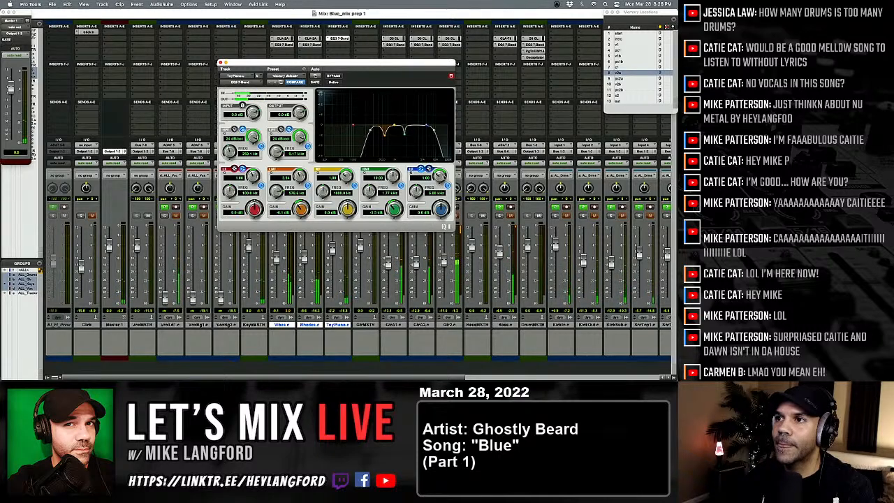
{"action": "left_click_drag", "start_coordinate": [421, 126], "coordinate": [421, 120]}
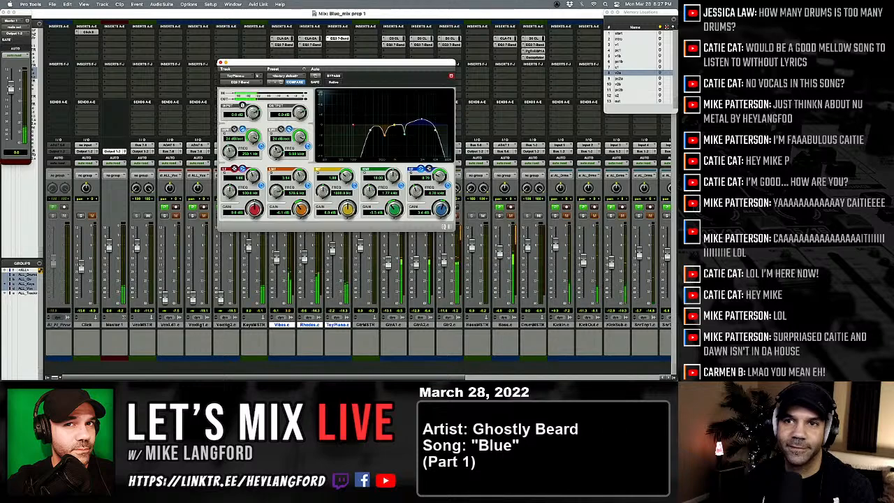
Compare the ToyPiano sound with its EQ bypassed and active, and readjust the EQ's low-pass cutoff.
{"action": "left_click", "coordinate": [334, 75]}
{"action": "left_click", "coordinate": [334, 75]}
{"action": "left_click", "coordinate": [334, 76]}
{"action": "left_click", "coordinate": [334, 75]}
{"action": "left_click", "coordinate": [337, 74]}
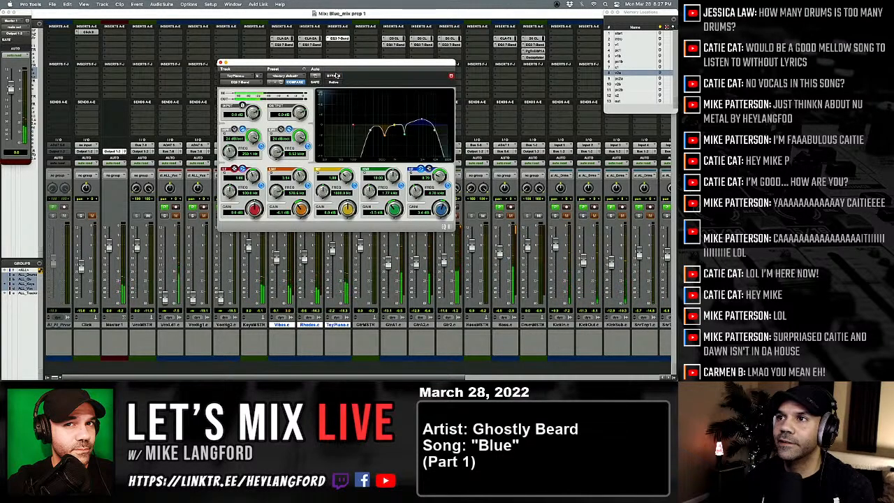
{"action": "left_click", "coordinate": [337, 75]}
{"action": "left_click", "coordinate": [337, 75]}
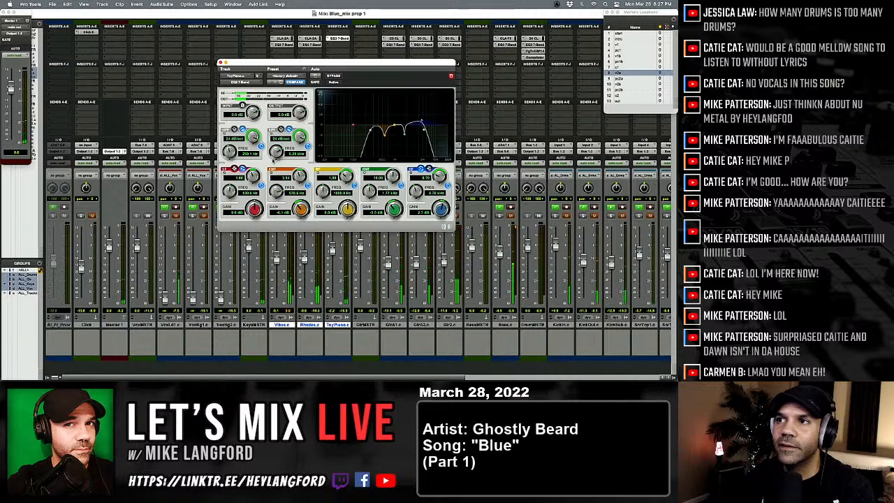
{"action": "left_click_drag", "start_coordinate": [273, 160], "coordinate": [284, 144]}
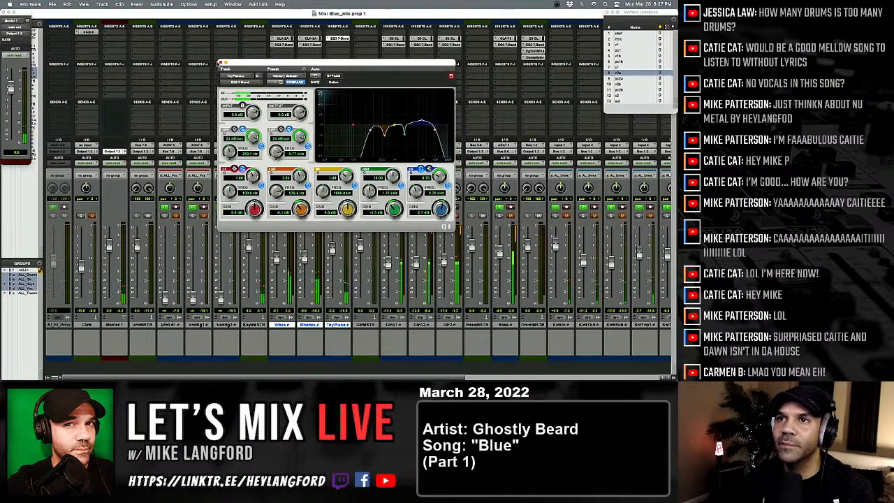
{"action": "left_click", "coordinate": [220, 62]}
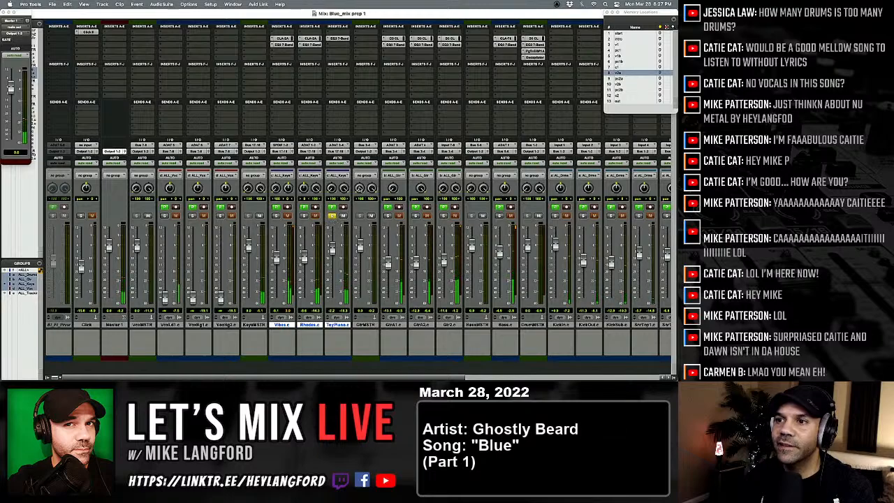
Set the ToyPiano EQ's output gain to 6 dB, and unsolo the track to balance its fader at about -12.4 dB.
{"action": "left_click", "coordinate": [338, 38]}
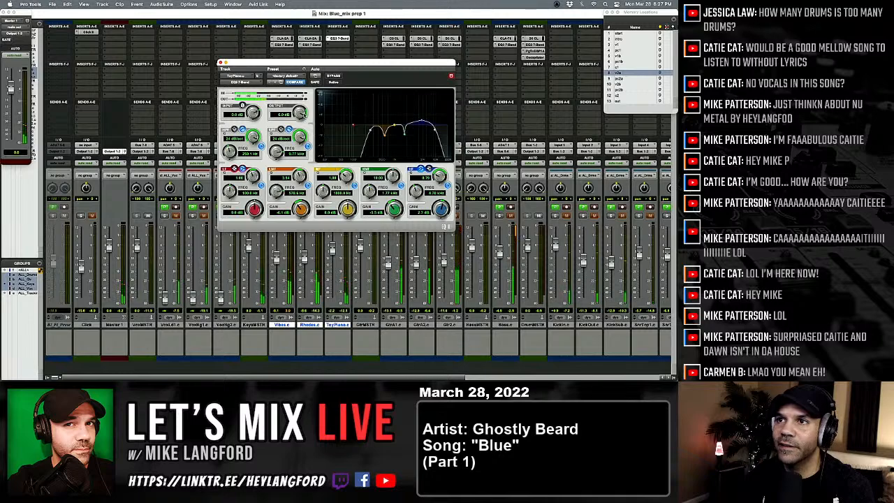
{"action": "left_click", "coordinate": [220, 62]}
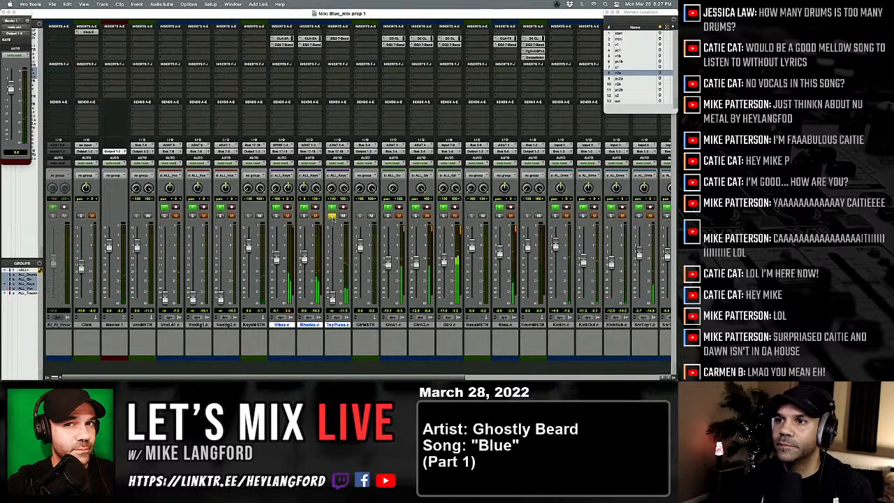
{"action": "left_click", "coordinate": [332, 216]}
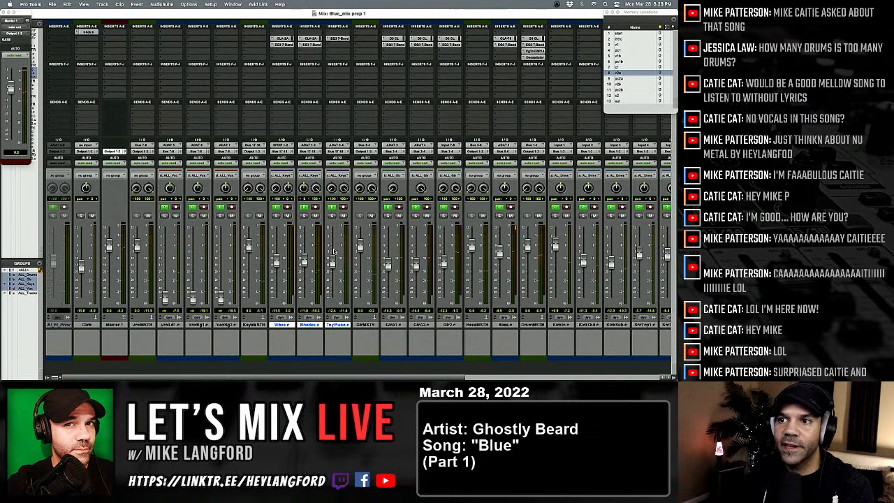
Place the playback position at the first vocal entry near bar 20 on the vocal tracks, save the session and return to the mixer.
{"action": "key", "text": "super+equal"}
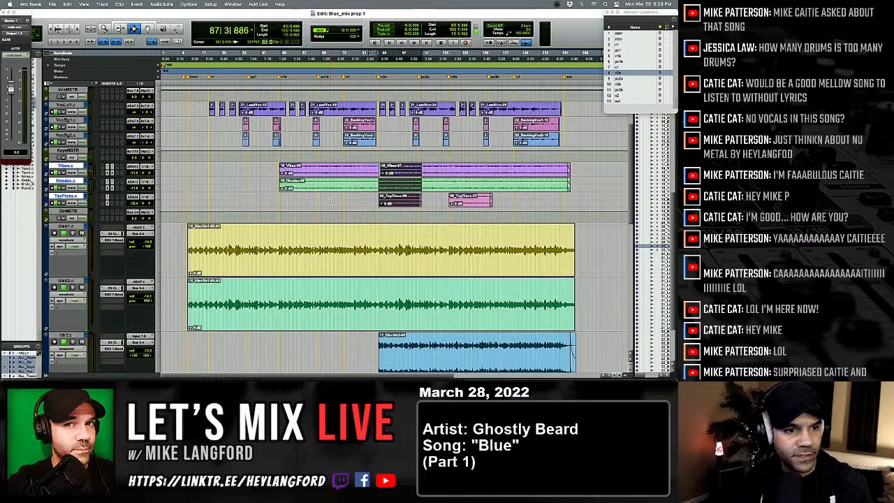
{"action": "scroll", "coordinate": [328, 216], "scroll_direction": "up", "scroll_amount": 3}
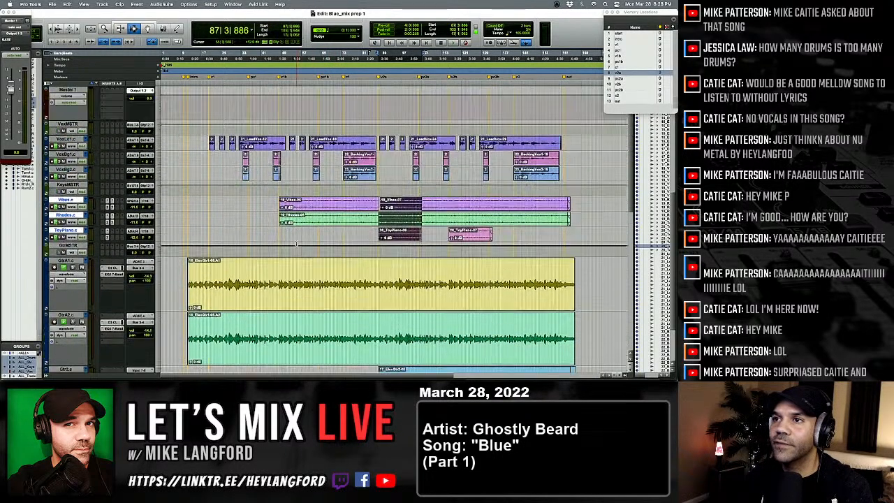
{"action": "scroll", "coordinate": [269, 224], "scroll_direction": "up", "scroll_amount": 1}
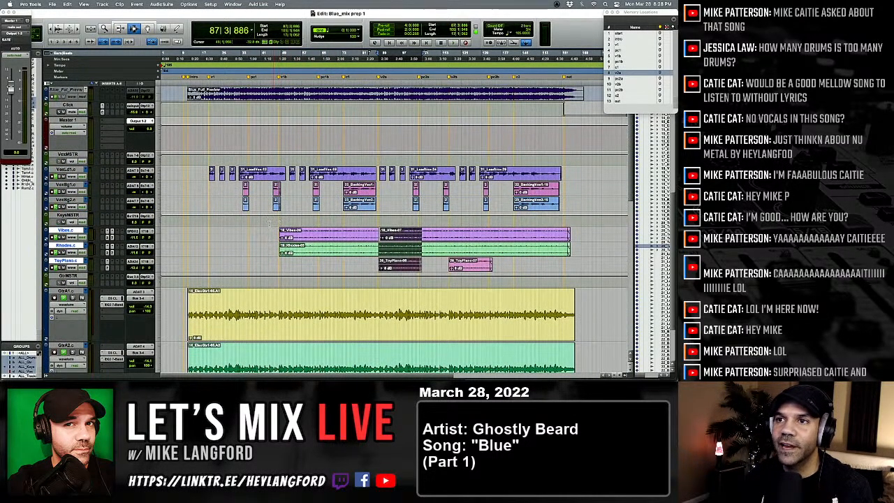
{"action": "left_click", "coordinate": [197, 184]}
{"action": "key", "text": "Tab"}
{"action": "key", "text": "super+s"}
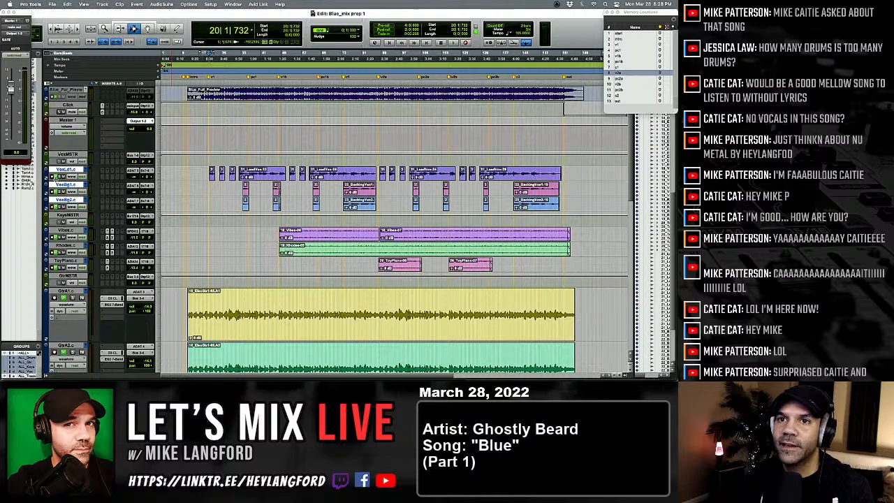
{"action": "key", "text": "super+equal"}
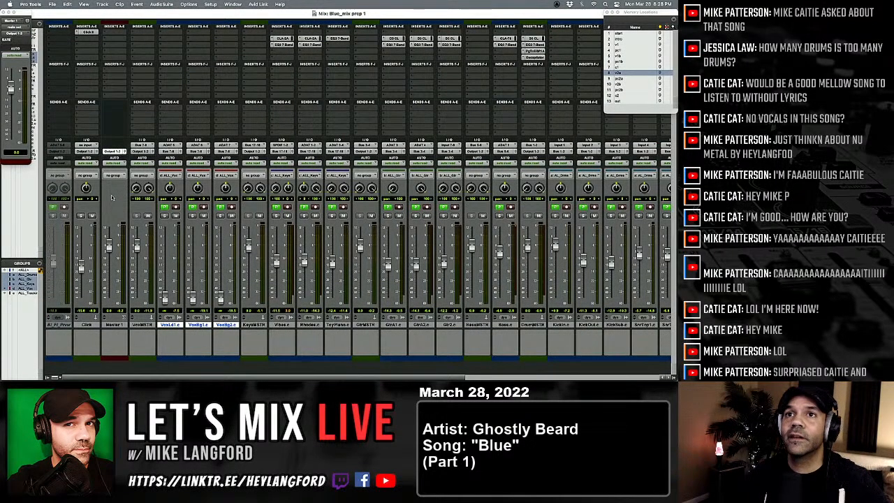
Insert a stereo Channel Strip on the Master 1 track and load the _UseThis4Drums preset.
{"action": "left_click", "coordinate": [103, 39]}
{"action": "mouse_move", "coordinate": [133, 39]}
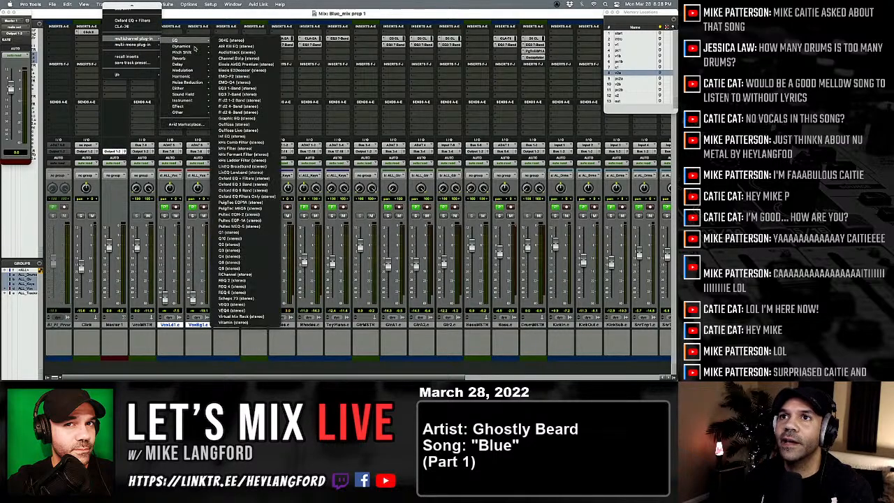
{"action": "mouse_move", "coordinate": [194, 51]}
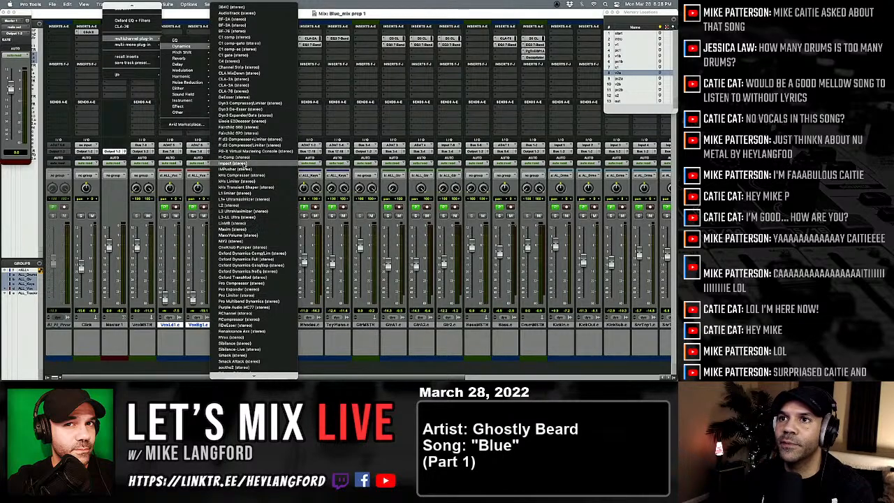
{"action": "left_click", "coordinate": [238, 67]}
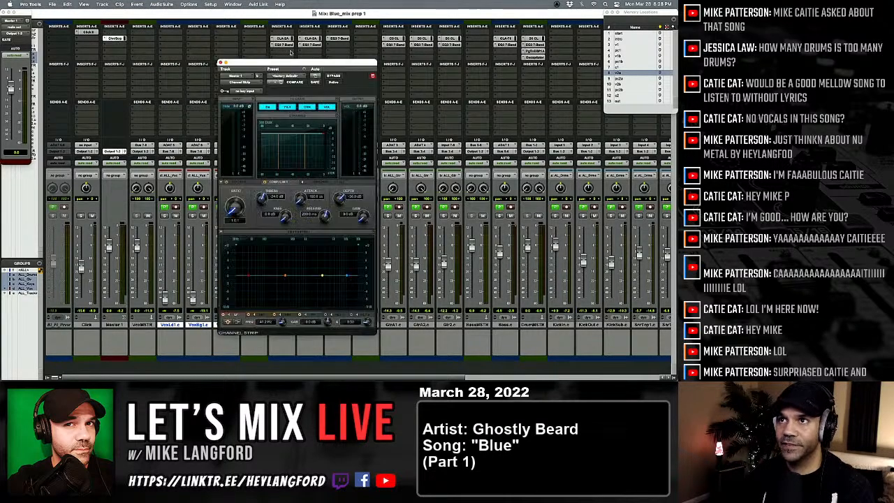
{"action": "left_click", "coordinate": [284, 77]}
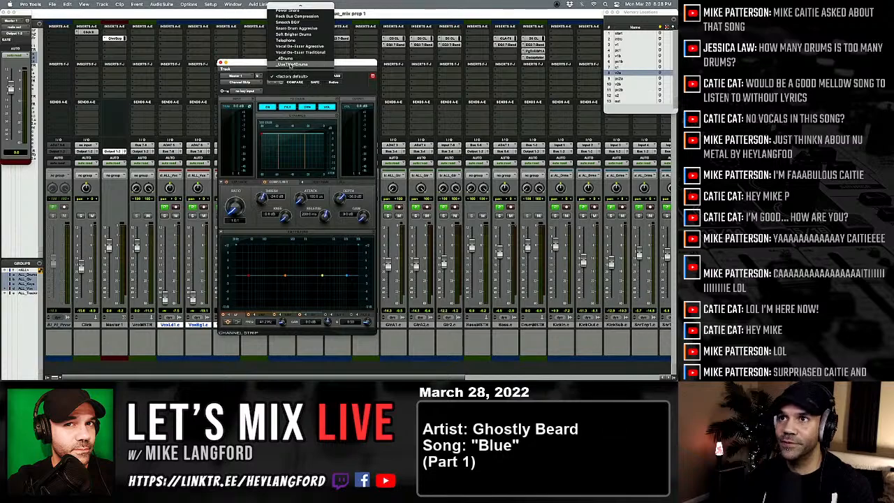
{"action": "left_click", "coordinate": [290, 65]}
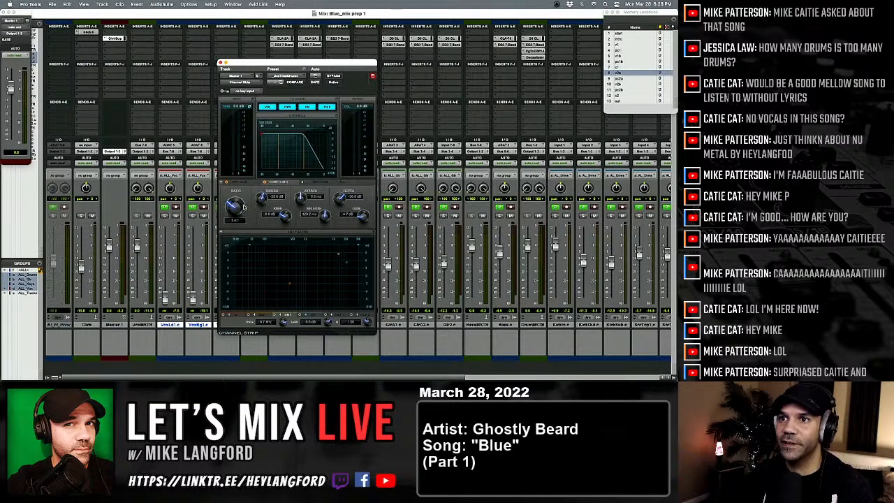
Set the master Channel Strip's compressor threshold to about -23 dB during playback and move its window aside.
{"action": "left_click_drag", "start_coordinate": [261, 198], "coordinate": [259, 160]}
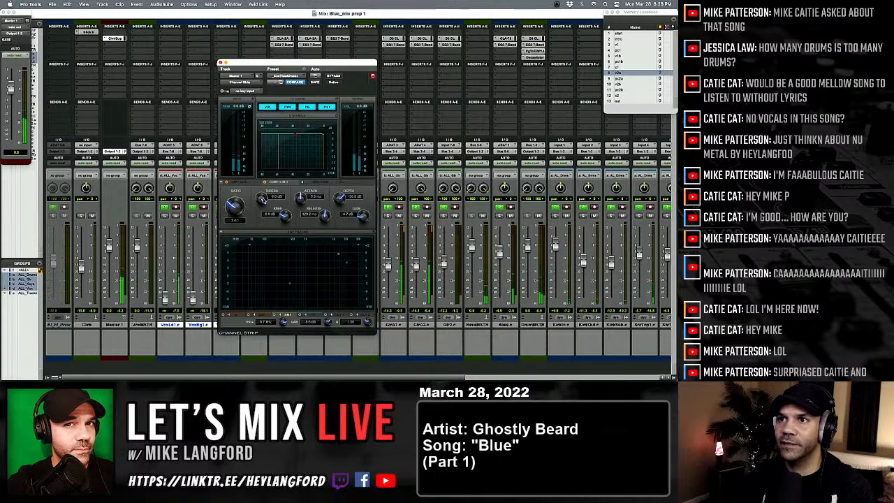
{"action": "left_click_drag", "start_coordinate": [261, 212], "coordinate": [260, 224]}
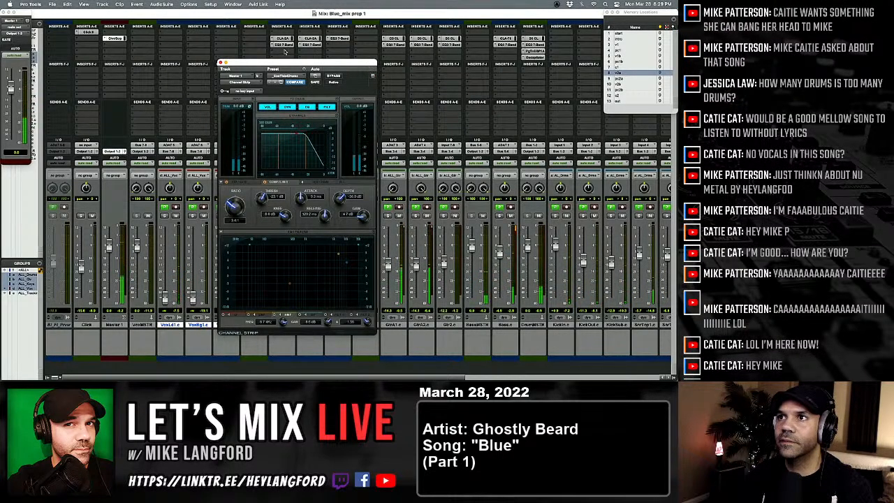
{"action": "left_click_drag", "start_coordinate": [273, 64], "coordinate": [55, 14]}
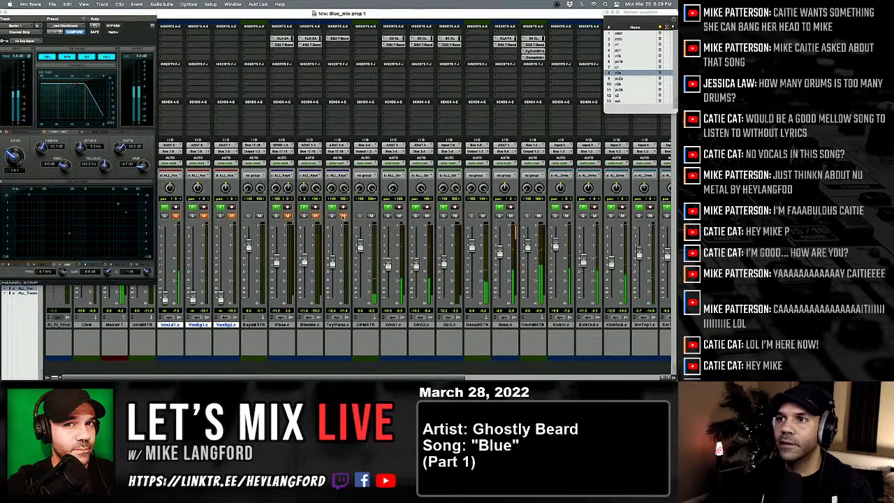
Lower the makeup gain of the DrumMSTR Compressor/Limiter to 2.2 dB while watching the master Channel Strip, and close the drum compressor.
{"action": "scroll", "coordinate": [403, 255], "scroll_direction": "right", "scroll_amount": 2}
{"action": "scroll", "coordinate": [401, 256], "scroll_direction": "right", "scroll_amount": 1}
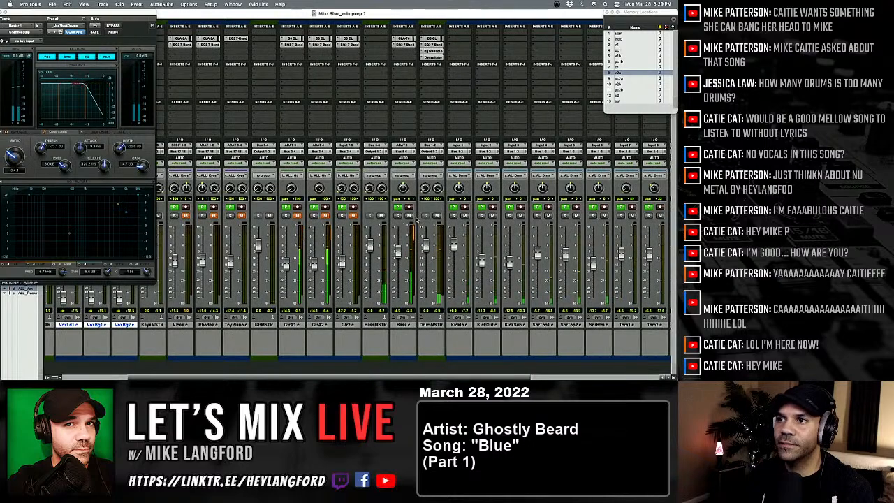
{"action": "scroll", "coordinate": [416, 227], "scroll_direction": "right", "scroll_amount": 2}
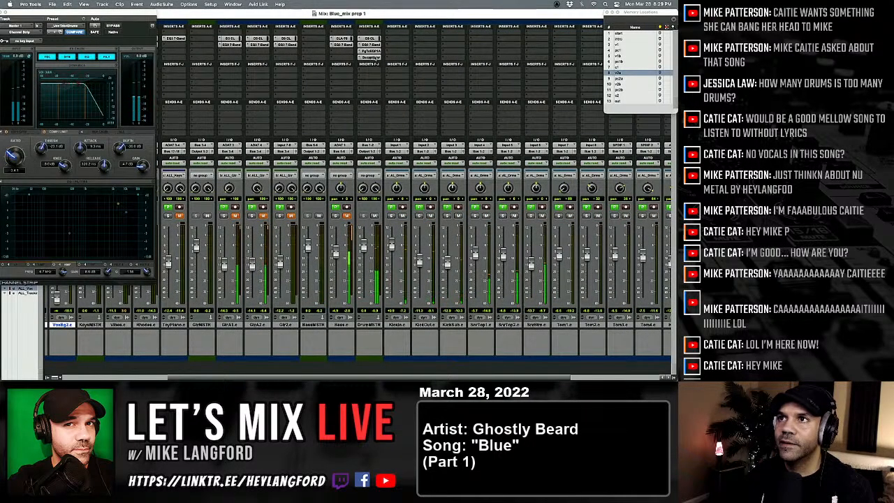
{"action": "left_click", "coordinate": [370, 51]}
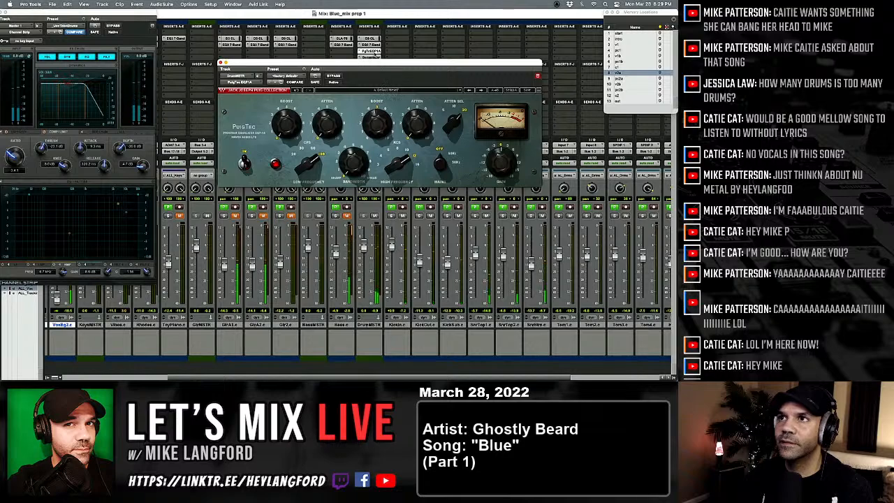
{"action": "left_click", "coordinate": [371, 39]}
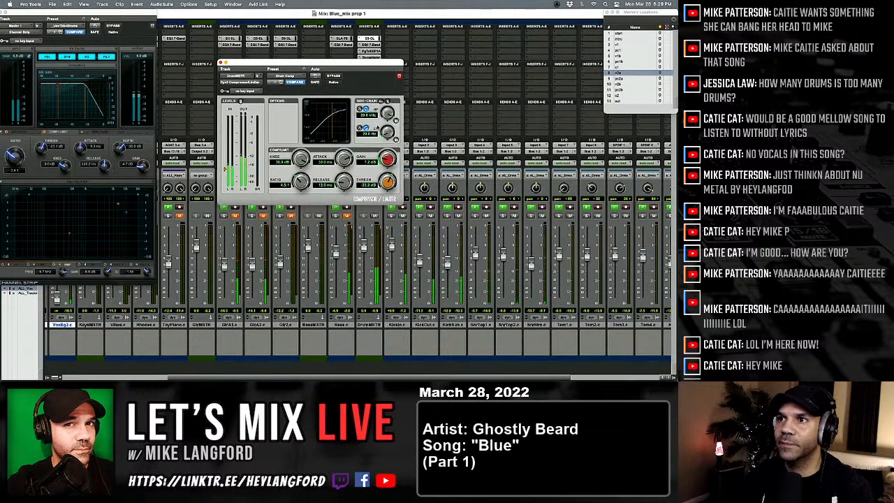
{"action": "left_click_drag", "start_coordinate": [387, 159], "coordinate": [385, 165]}
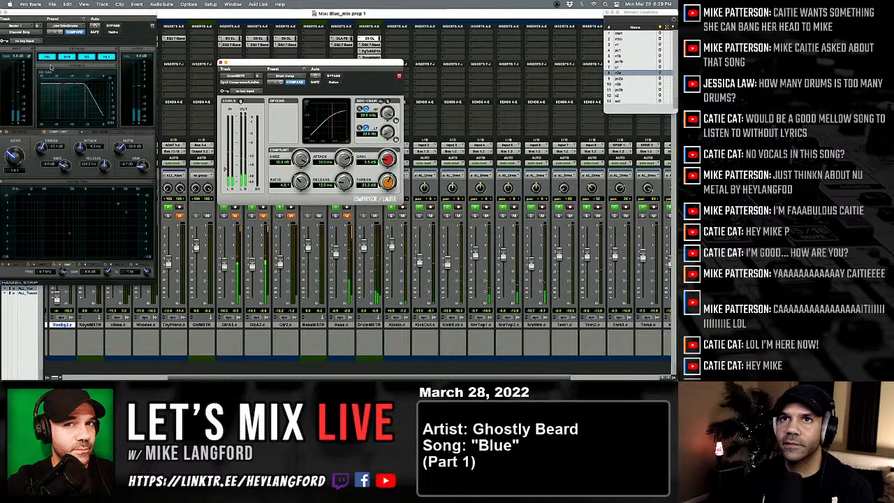
{"action": "left_click_drag", "start_coordinate": [97, 14], "coordinate": [127, 14]}
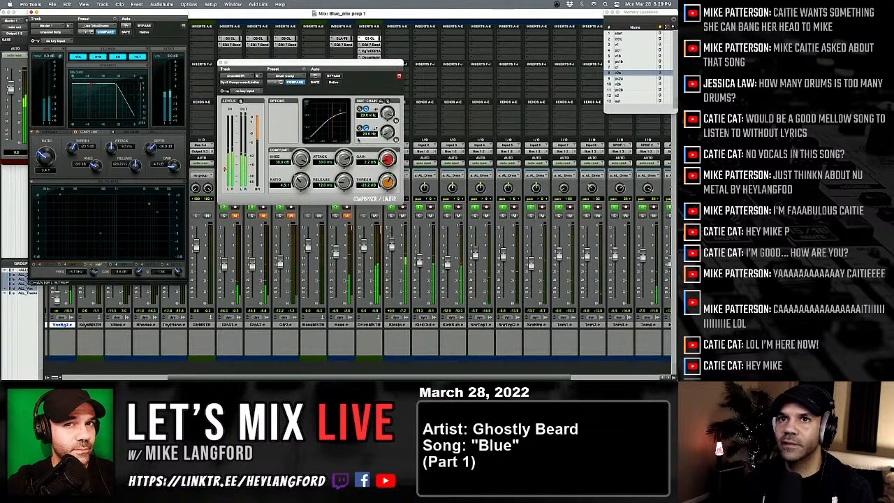
{"action": "left_click_drag", "start_coordinate": [222, 64], "coordinate": [294, 107]}
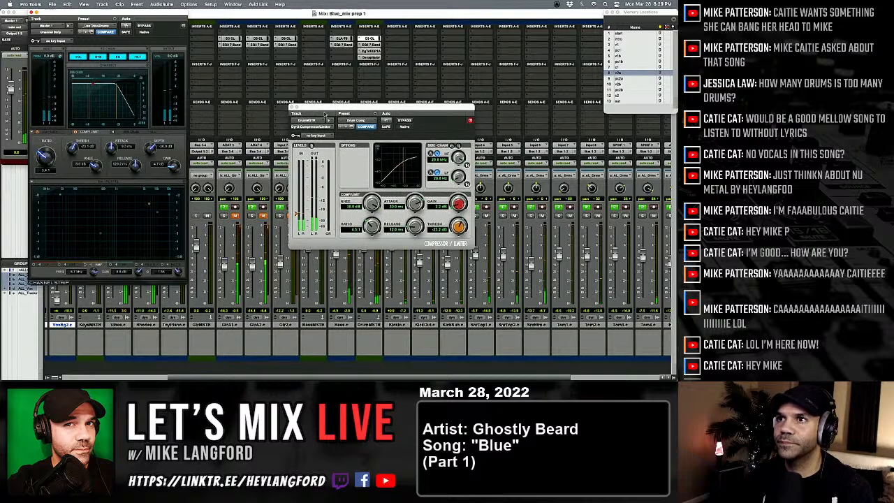
{"action": "left_click", "coordinate": [292, 107]}
{"action": "scroll", "coordinate": [237, 105], "scroll_direction": "left", "scroll_amount": 6}
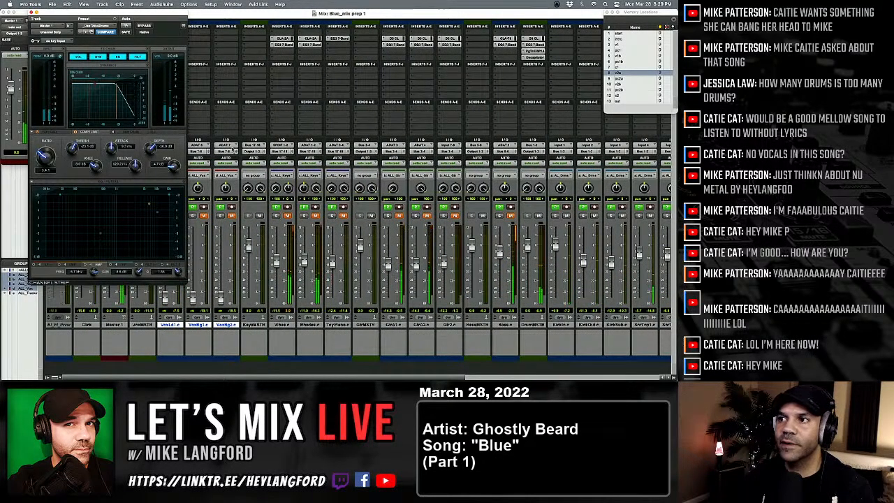
Open the Decapitator on the DrumMSTR track, move its window clear of the master Channel Strip and raise the drive slightly.
{"action": "scroll", "coordinate": [325, 199], "scroll_direction": "right", "scroll_amount": 3}
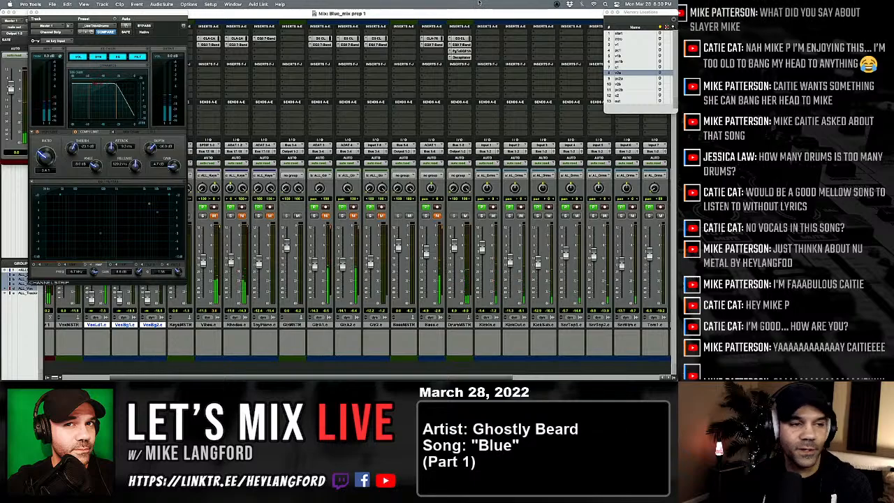
{"action": "left_click", "coordinate": [461, 58]}
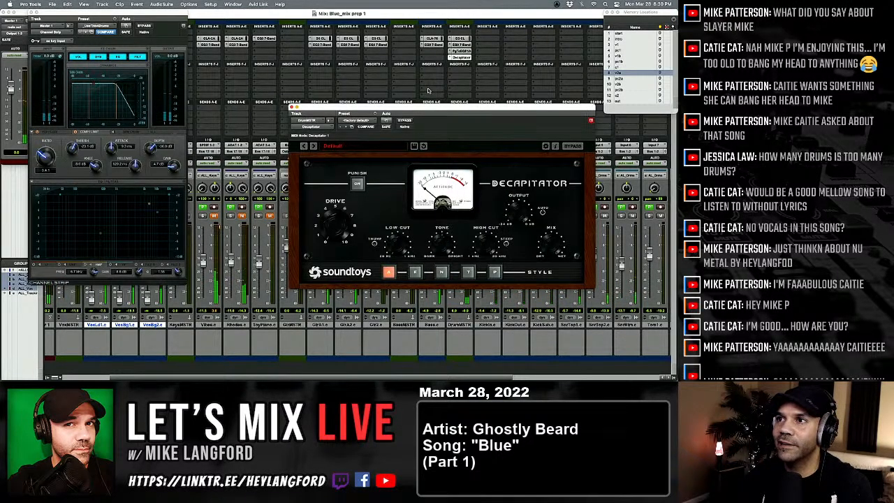
{"action": "left_click_drag", "start_coordinate": [429, 106], "coordinate": [352, 132]}
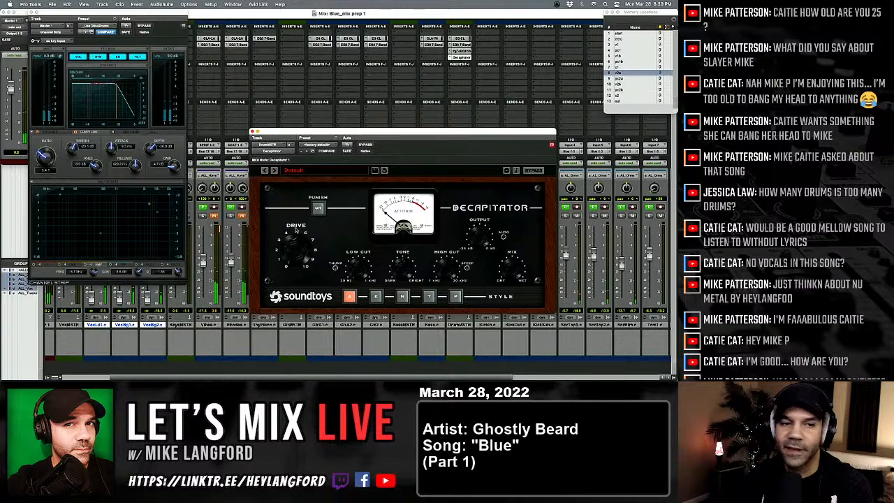
{"action": "left_click_drag", "start_coordinate": [291, 244], "coordinate": [279, 221]}
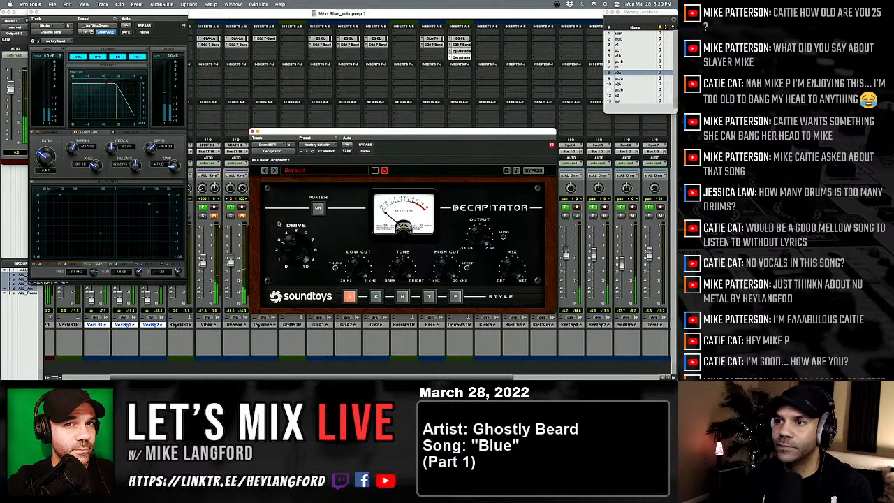
Audition the Decapitator's saturation styles on the drum bus during playback and settle on style N.
{"action": "left_click", "coordinate": [375, 296]}
{"action": "left_click", "coordinate": [402, 297]}
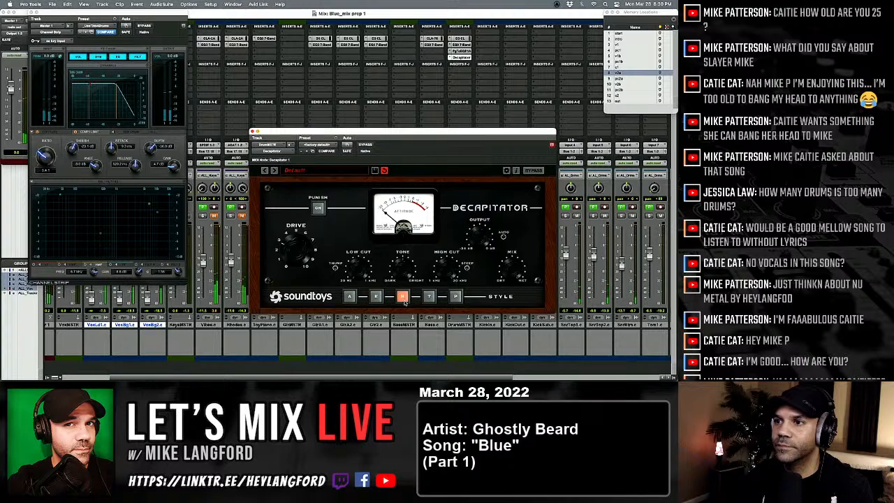
{"action": "left_click", "coordinate": [429, 296]}
{"action": "left_click", "coordinate": [455, 296]}
{"action": "left_click", "coordinate": [402, 296]}
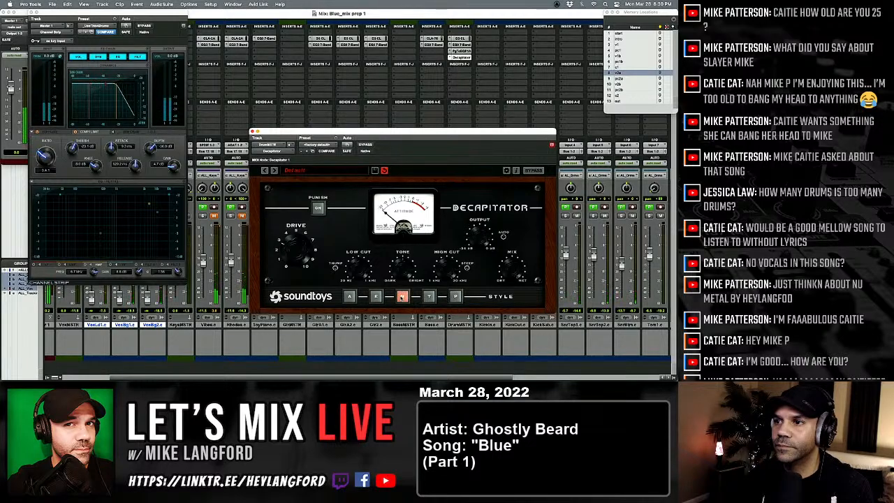
{"action": "left_click", "coordinate": [429, 296]}
{"action": "left_click", "coordinate": [402, 296]}
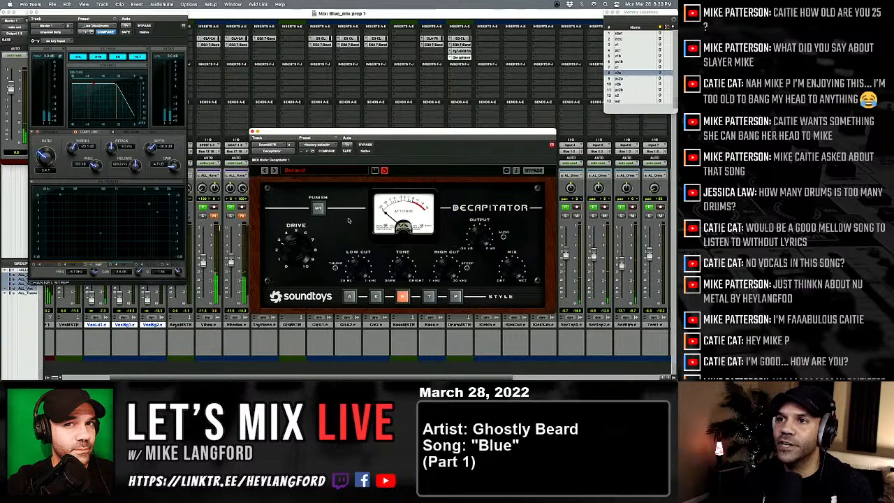
Audition the Decapitator's Punish mode, compare the drum bus with and without the plug-in, and move its window above the faders.
{"action": "left_click", "coordinate": [317, 208]}
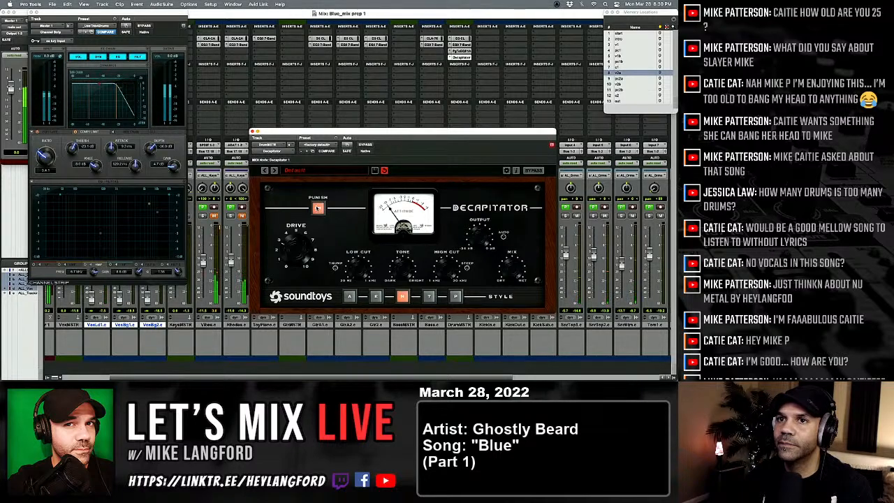
{"action": "left_click", "coordinate": [318, 208]}
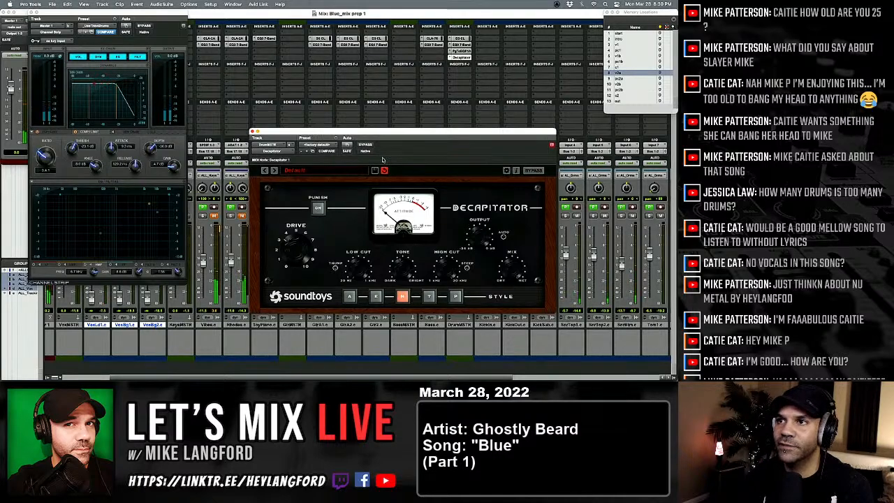
{"action": "left_click", "coordinate": [365, 145]}
{"action": "left_click", "coordinate": [365, 145]}
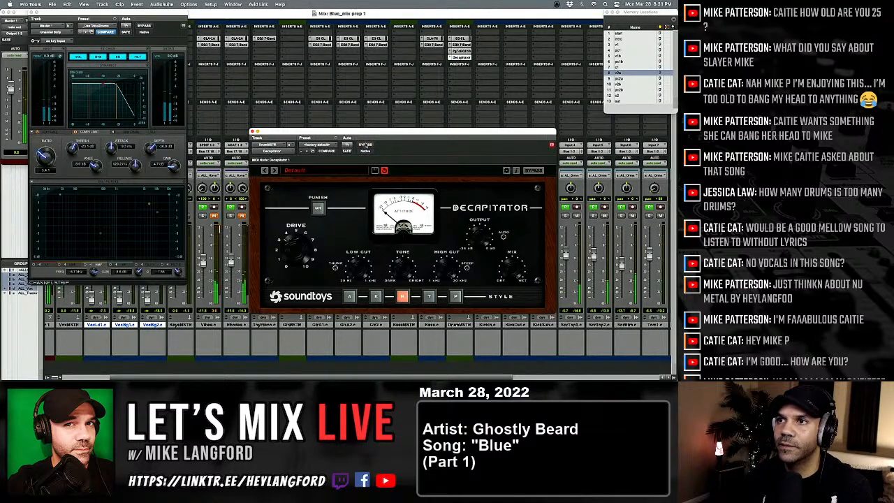
{"action": "left_click_drag", "start_coordinate": [365, 144], "coordinate": [318, 18]}
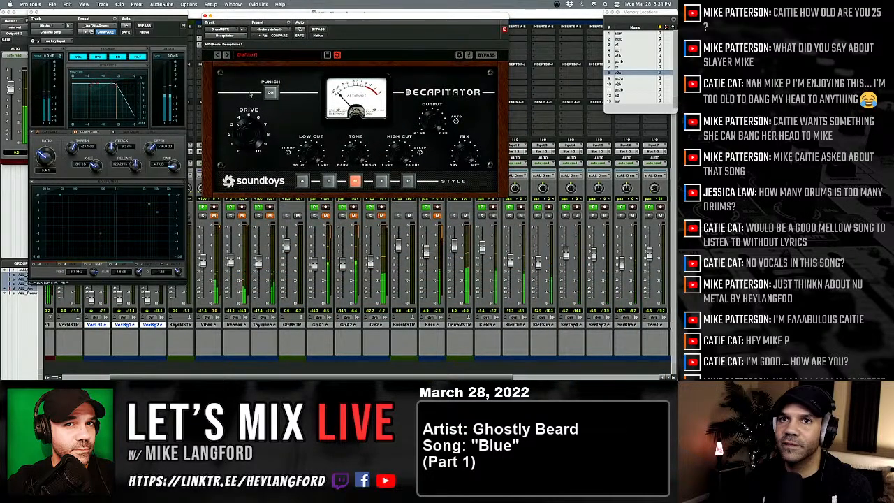
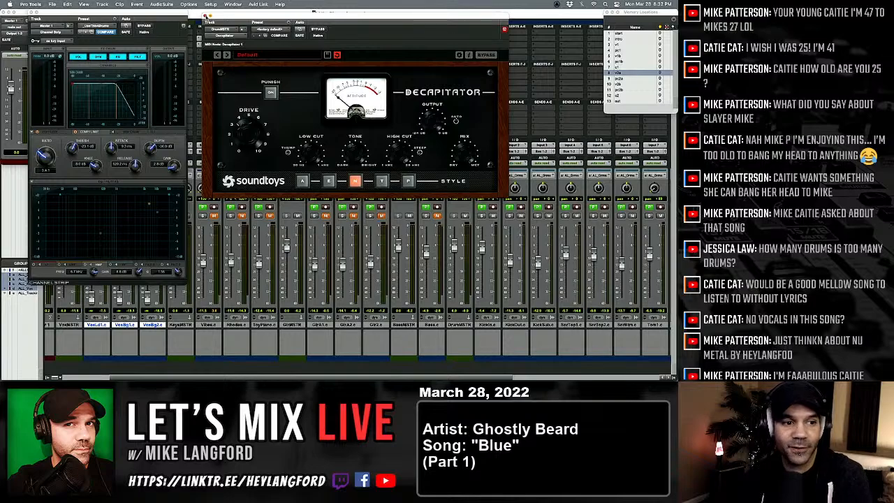
Start playback from the Edit window, close the Decapitator, master Channel Strip and Master 1 output windows, and return to the mixer.
{"action": "left_click_drag", "start_coordinate": [298, 20], "coordinate": [293, 131]}
{"action": "key", "text": "super+equal"}
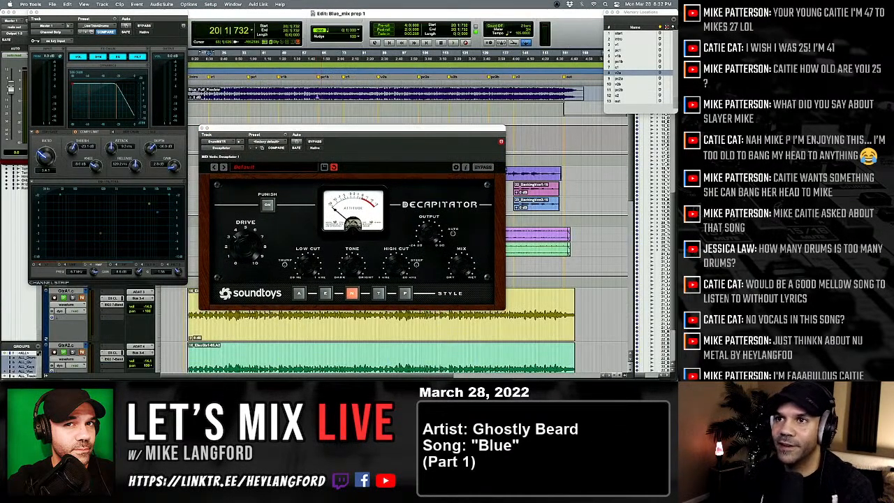
{"action": "key", "text": "space"}
{"action": "left_click", "coordinate": [202, 129]}
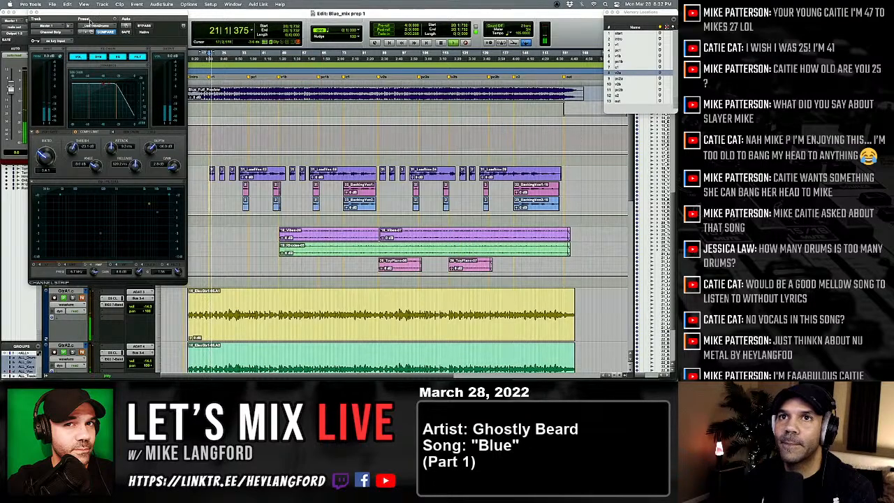
{"action": "left_click", "coordinate": [32, 12]}
{"action": "left_click", "coordinate": [3, 11]}
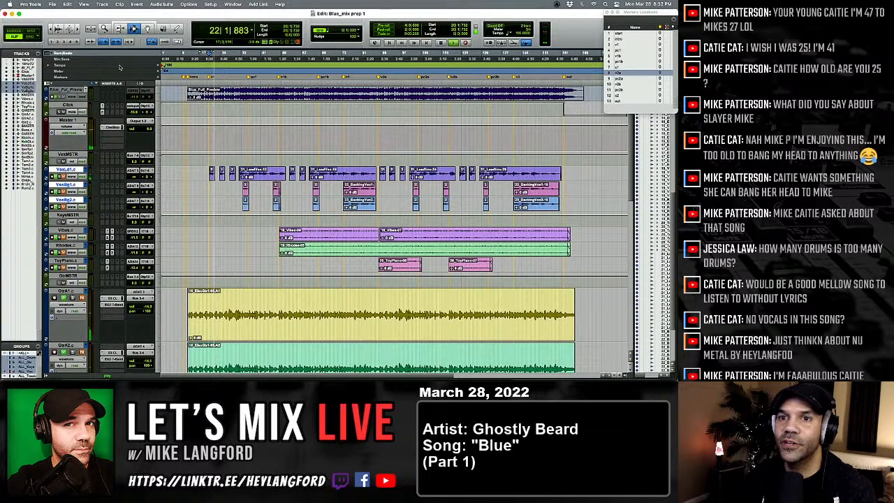
{"action": "key", "text": "super+equal"}
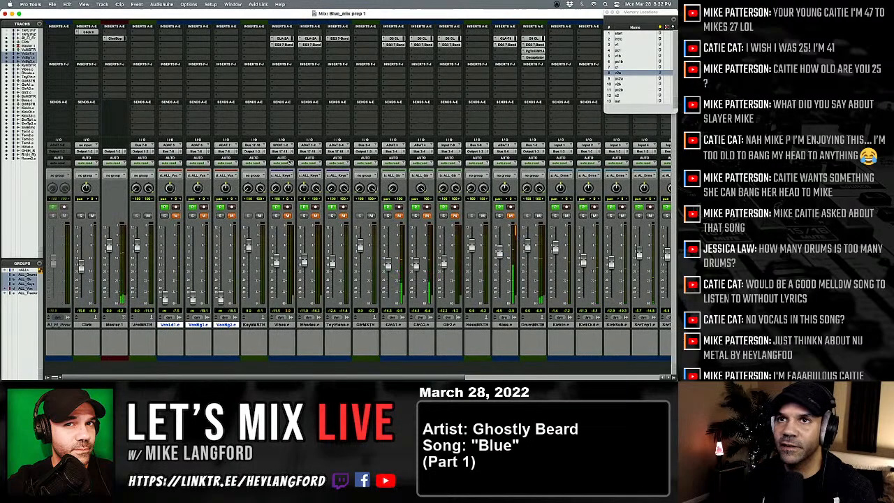
Slow the master Channel Strip compressor's attack, set its release to about 37 ms and threshold to about -24 dB, and close it.
{"action": "left_click", "coordinate": [115, 38]}
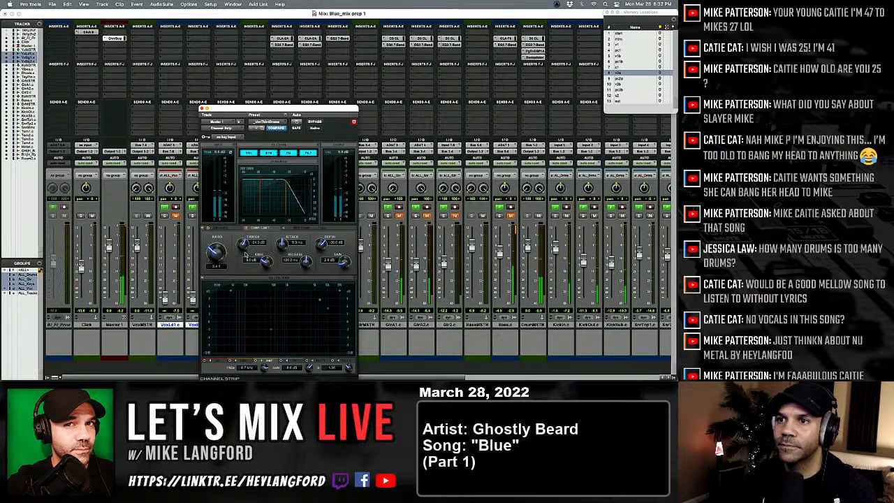
{"action": "left_click_drag", "start_coordinate": [245, 245], "coordinate": [243, 270]}
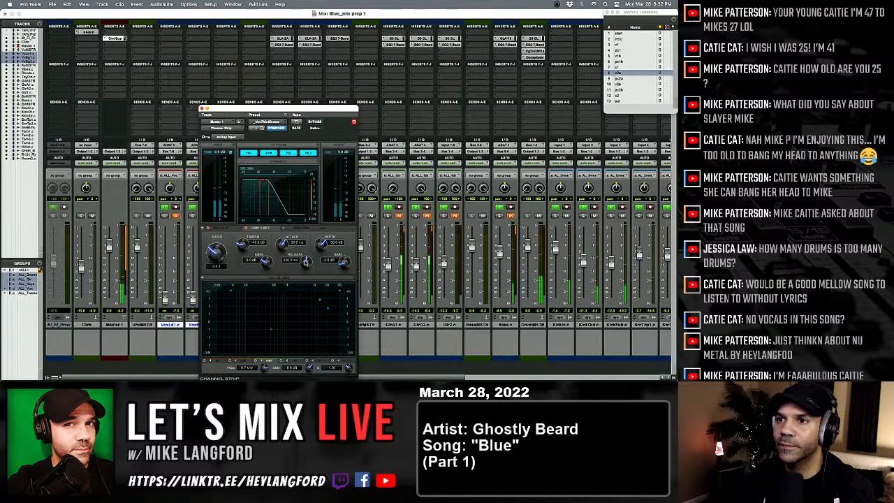
{"action": "left_click_drag", "start_coordinate": [306, 263], "coordinate": [304, 268]}
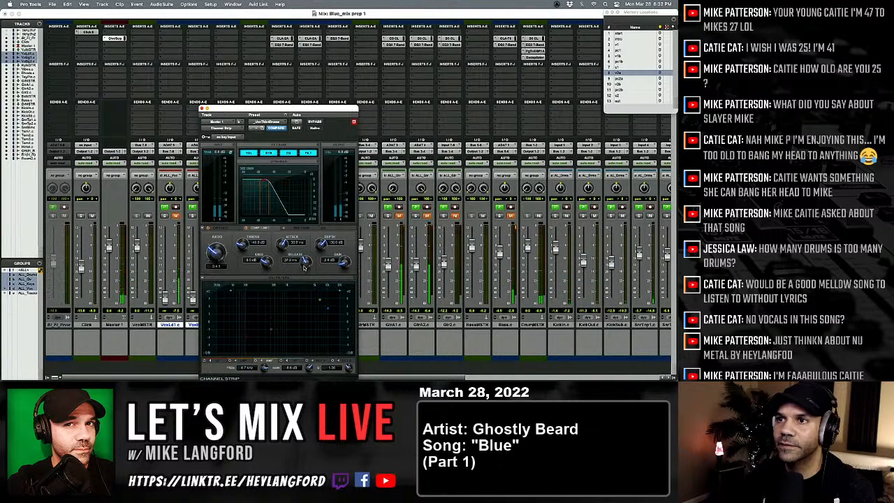
{"action": "left_click_drag", "start_coordinate": [247, 244], "coordinate": [247, 227]}
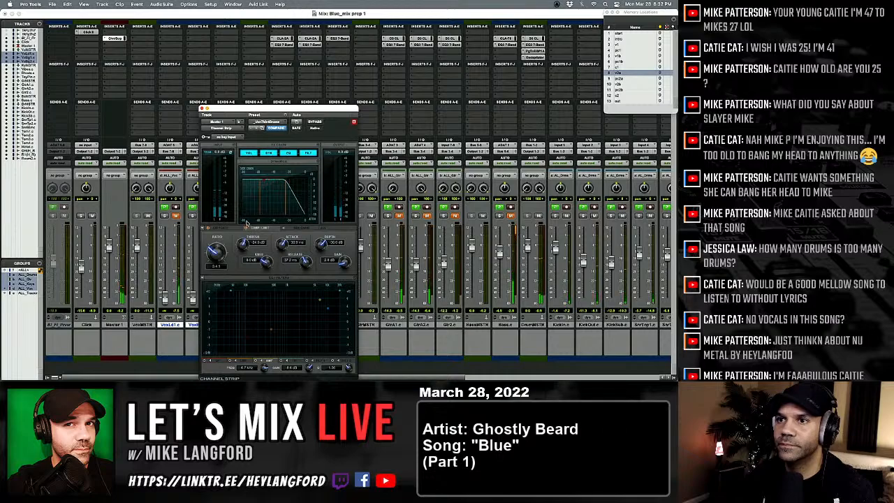
{"action": "left_click", "coordinate": [202, 109]}
Bring the Bass track into the mix, trim its fader slightly, and briefly check the DrumMSTR Decapitator.
{"action": "scroll", "coordinate": [347, 213], "scroll_direction": "right", "scroll_amount": 10}
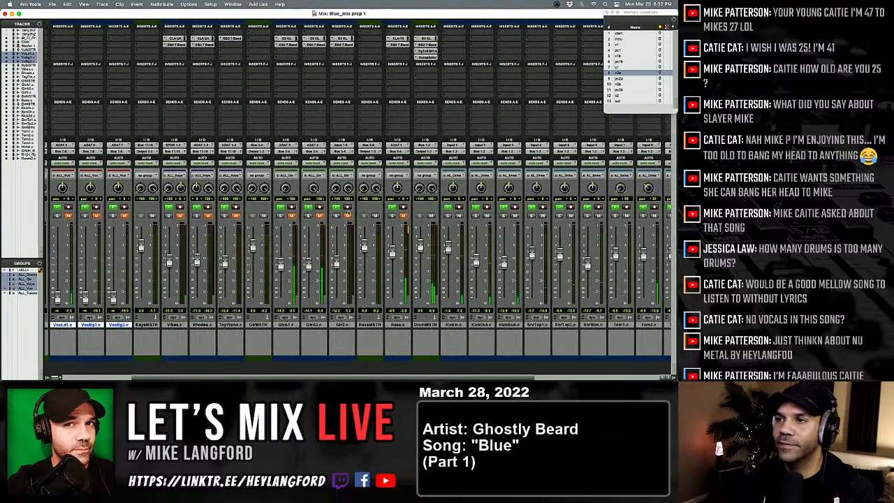
{"action": "scroll", "coordinate": [347, 214], "scroll_direction": "right", "scroll_amount": 2}
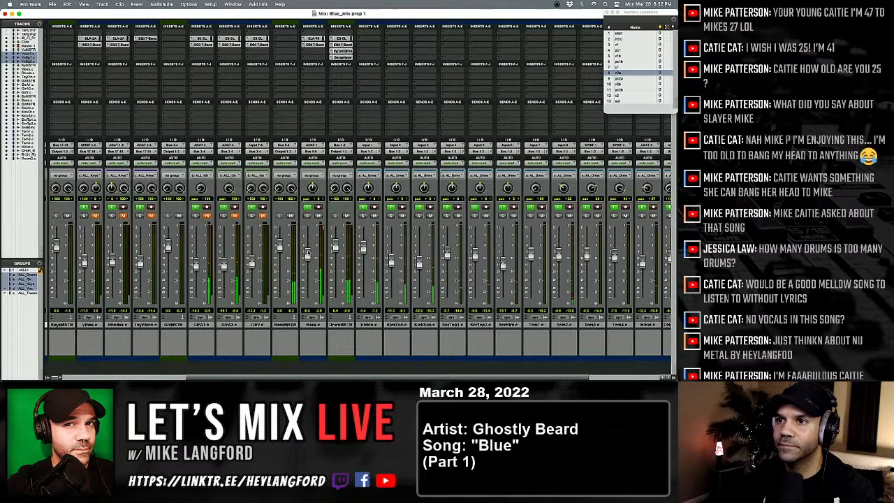
{"action": "mouse_move", "coordinate": [307, 254]}
{"action": "left_mouse_down"}
{"action": "mouse_move", "coordinate": [307, 296]}
{"action": "mouse_move", "coordinate": [309, 251]}
{"action": "left_mouse_up"}
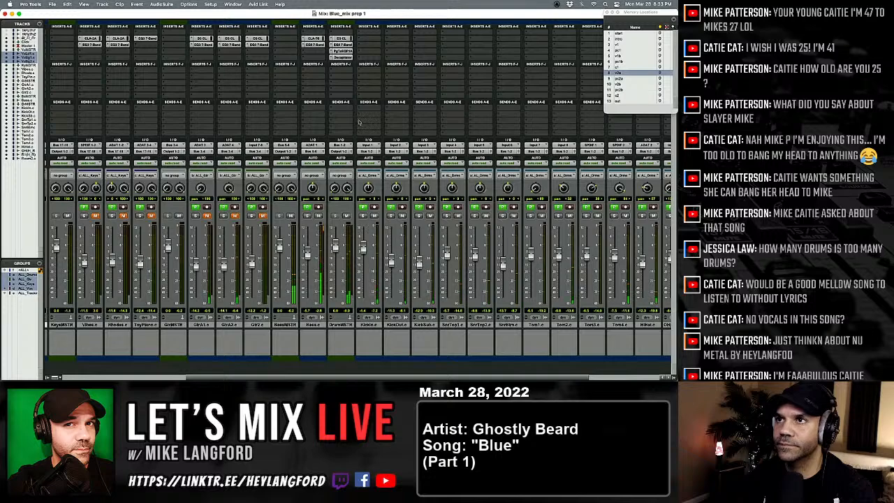
{"action": "left_click", "coordinate": [343, 58]}
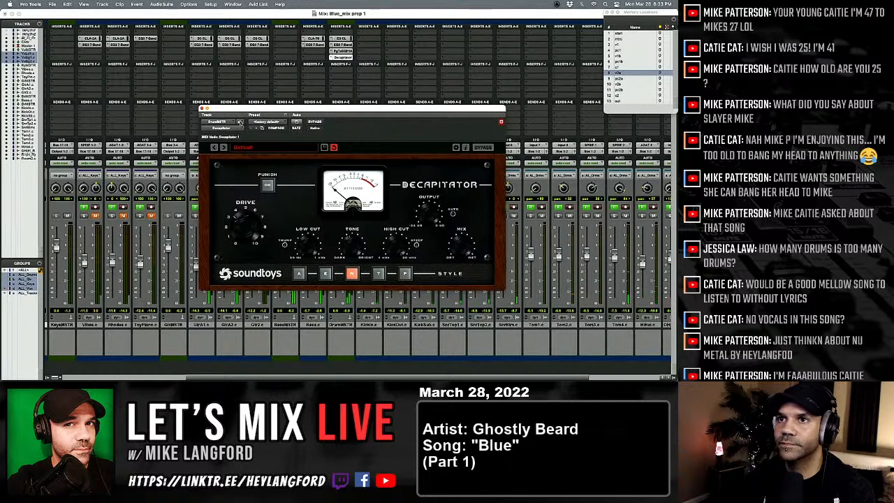
{"action": "left_click", "coordinate": [204, 109]}
{"action": "left_click", "coordinate": [201, 109]}
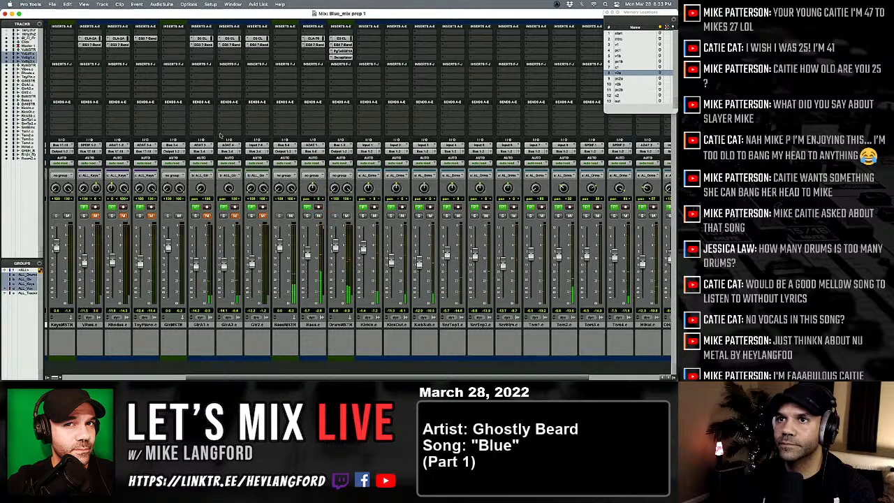
Unmute the guitar tracks and lower the GtrA2 fader slightly against the drums and bass.
{"action": "scroll", "coordinate": [419, 224], "scroll_direction": "left", "scroll_amount": 5}
{"action": "left_click", "coordinate": [427, 216]}
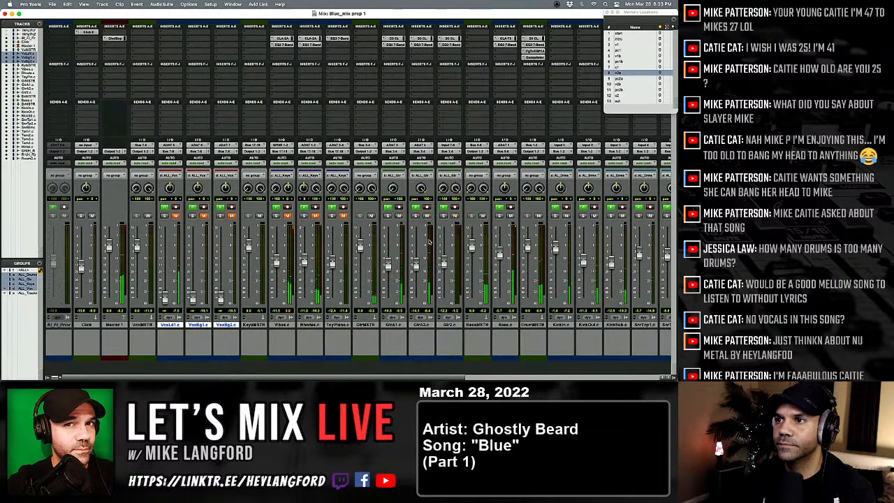
{"action": "left_click_drag", "start_coordinate": [417, 267], "coordinate": [417, 269]}
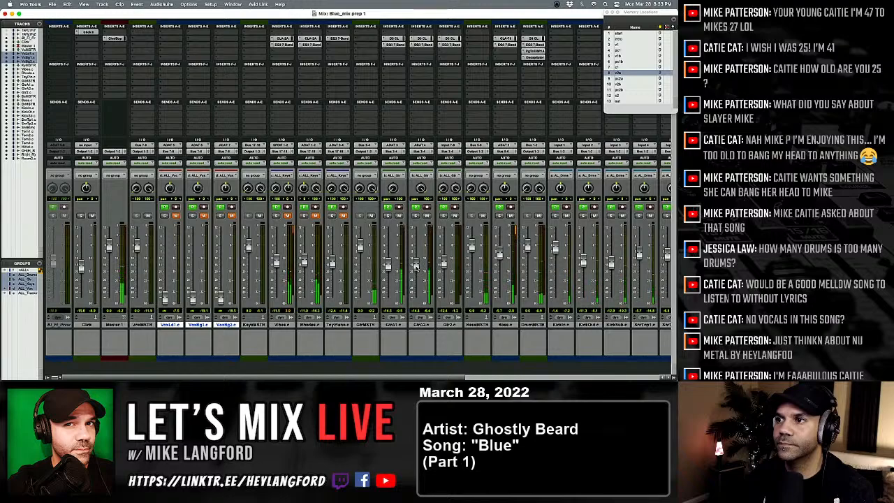
Recheck the DrumMSTR Decapitator, solo-check and lower the KickIn track, and leave the Room2 track unmuted after comparing it.
{"action": "left_click", "coordinate": [534, 57]}
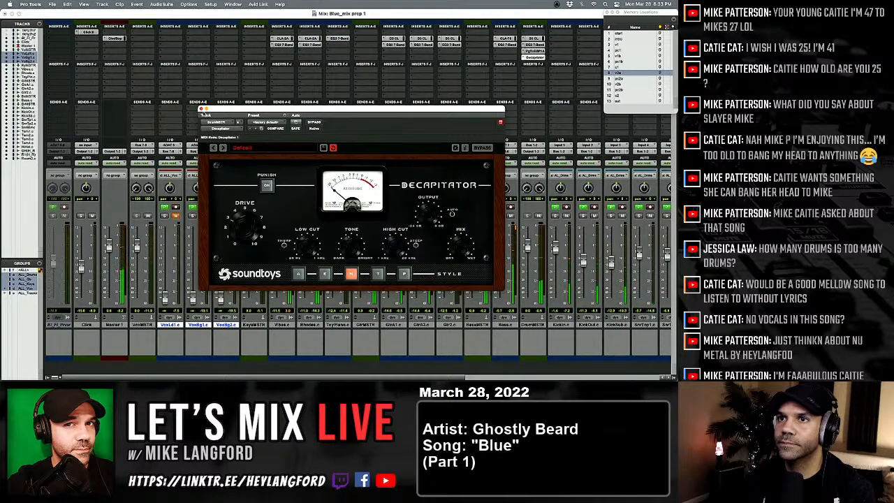
{"action": "left_click", "coordinate": [202, 109]}
{"action": "scroll", "coordinate": [485, 252], "scroll_direction": "right", "scroll_amount": 10}
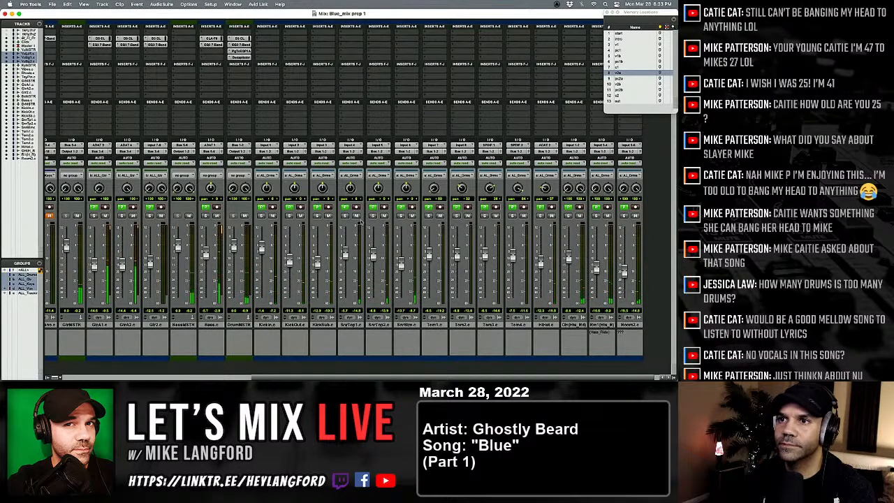
{"action": "left_click", "coordinate": [261, 215]}
{"action": "left_click", "coordinate": [261, 216]}
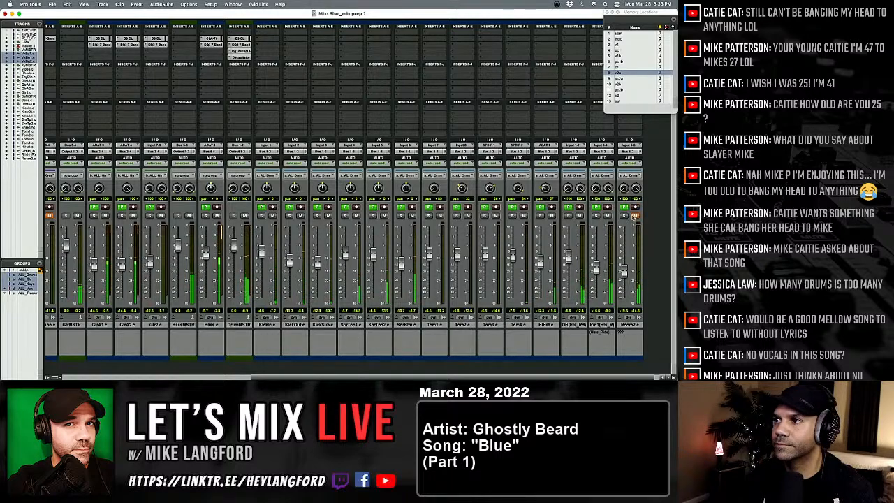
{"action": "left_click", "coordinate": [635, 216]}
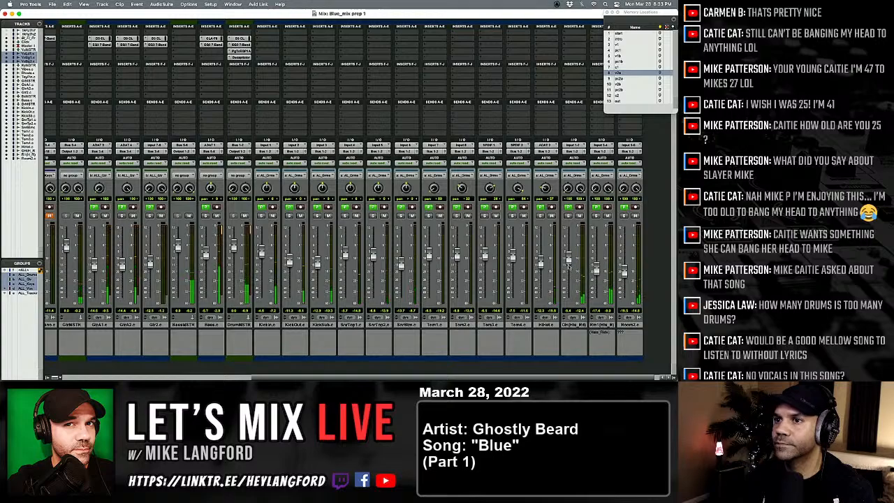
Unmute the keys tracks and lower their grouped faders slightly in the mix.
{"action": "scroll", "coordinate": [569, 265], "scroll_direction": "left", "scroll_amount": 3}
{"action": "scroll", "coordinate": [569, 267], "scroll_direction": "left", "scroll_amount": 8}
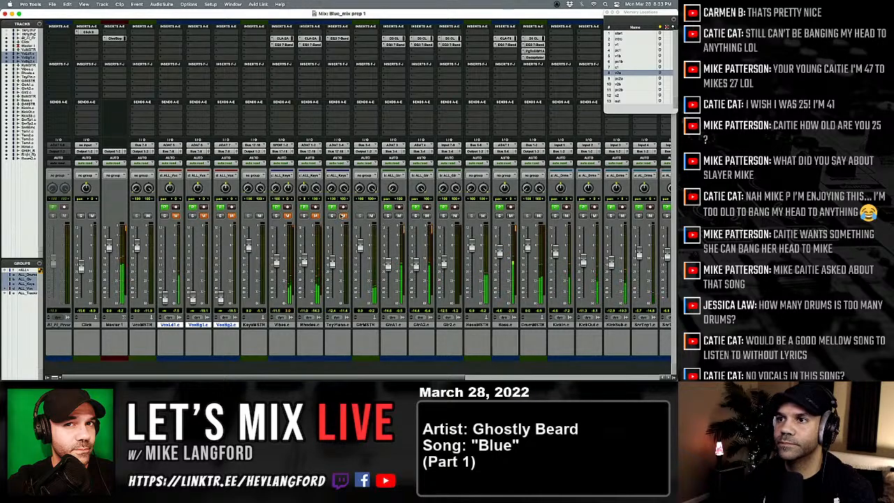
{"action": "left_click_drag", "start_coordinate": [304, 260], "coordinate": [305, 270]}
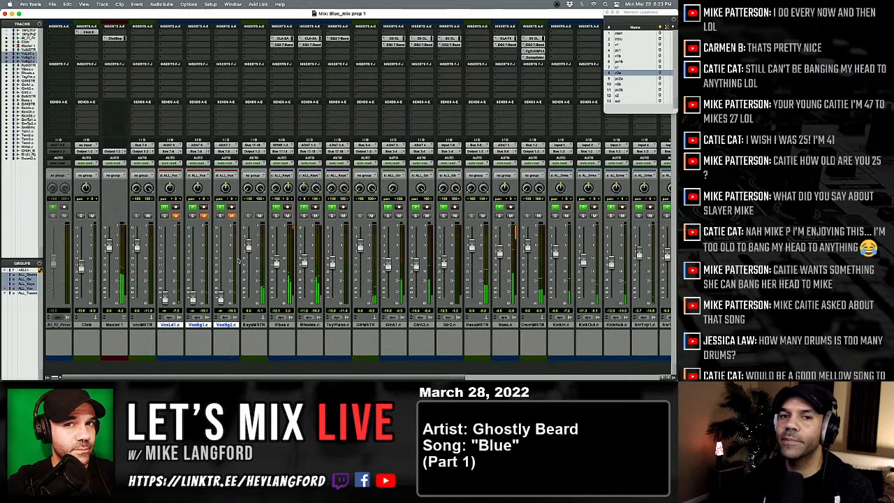
Unmute the vocal tracks, stop playback, suspend track grouping and go to the Edit window with only the lead vocal selected.
{"action": "left_click", "coordinate": [175, 216]}
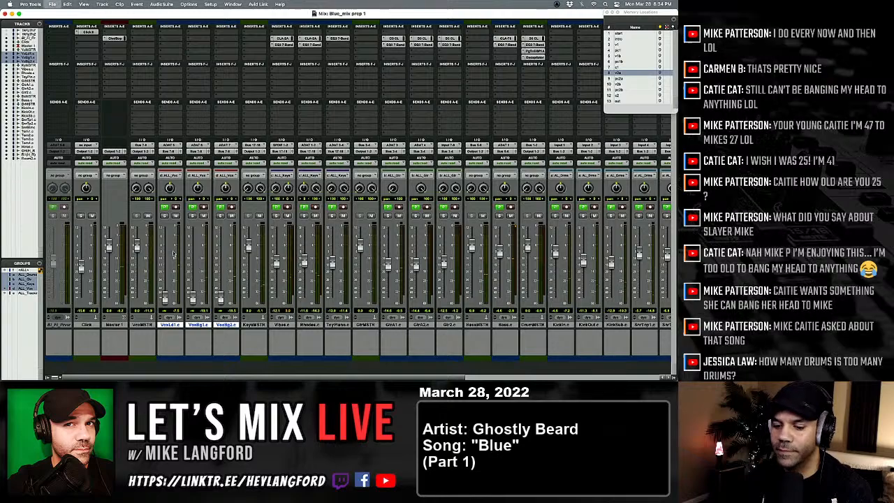
{"action": "key", "text": "super+shift+g"}
{"action": "key", "text": "super+equal"}
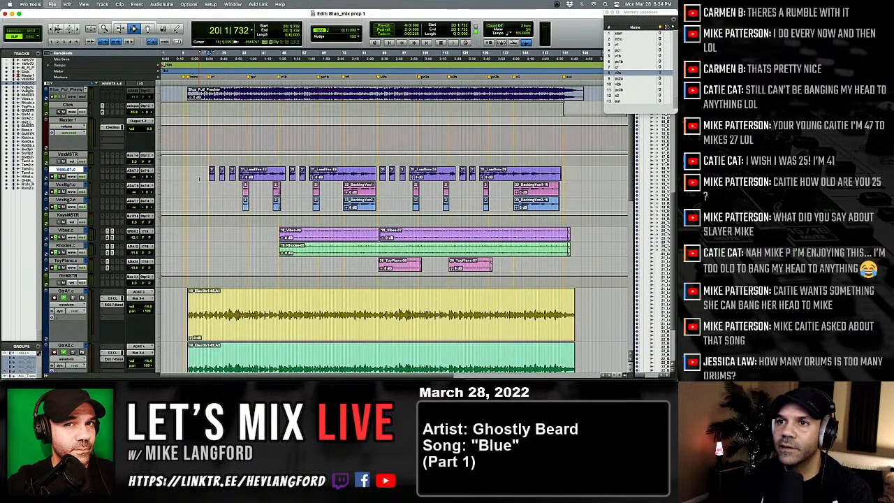
Play the song and raise the VoxLd1 fader until the lead vocal sits in the mix.
{"action": "key", "text": "space"}
{"action": "key", "text": "super+equal"}
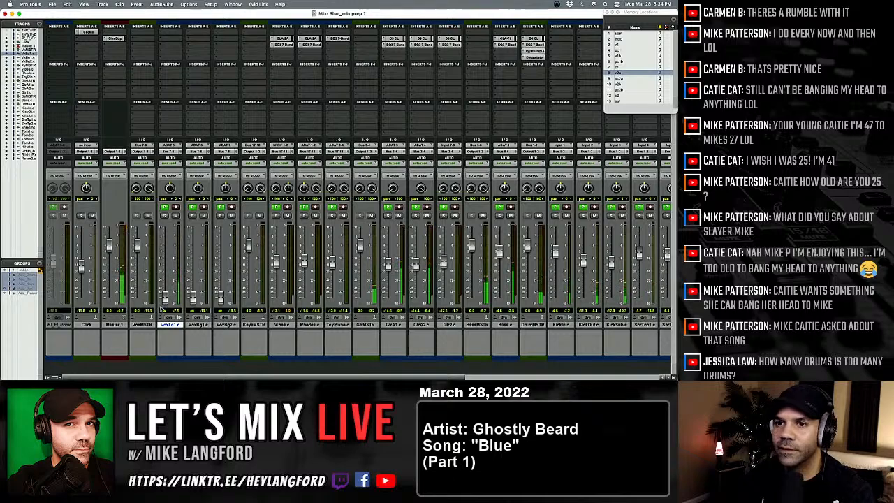
{"action": "left_click_drag", "start_coordinate": [166, 299], "coordinate": [166, 283]}
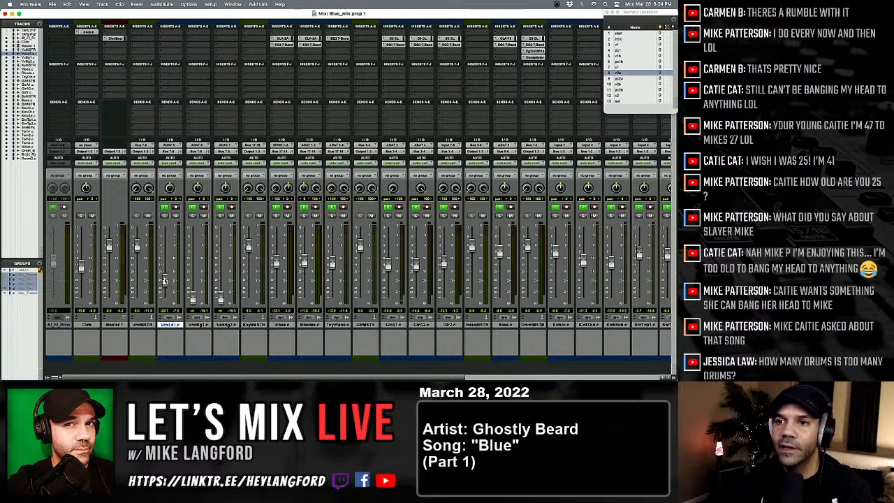
{"action": "left_click_drag", "start_coordinate": [165, 280], "coordinate": [164, 250]}
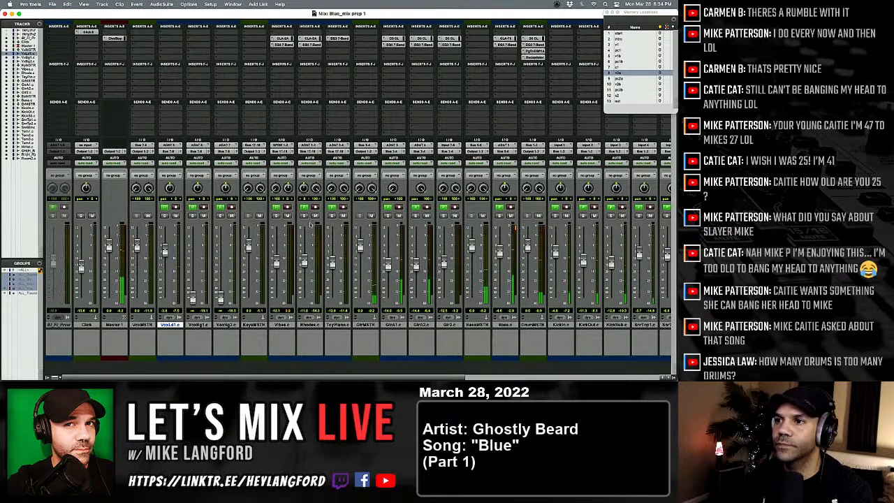
Lower the Bass track fader to about -10.5 dB under the lead vocal.
{"action": "scroll", "coordinate": [340, 236], "scroll_direction": "right", "scroll_amount": 10}
{"action": "scroll", "coordinate": [340, 235], "scroll_direction": "right", "scroll_amount": 1}
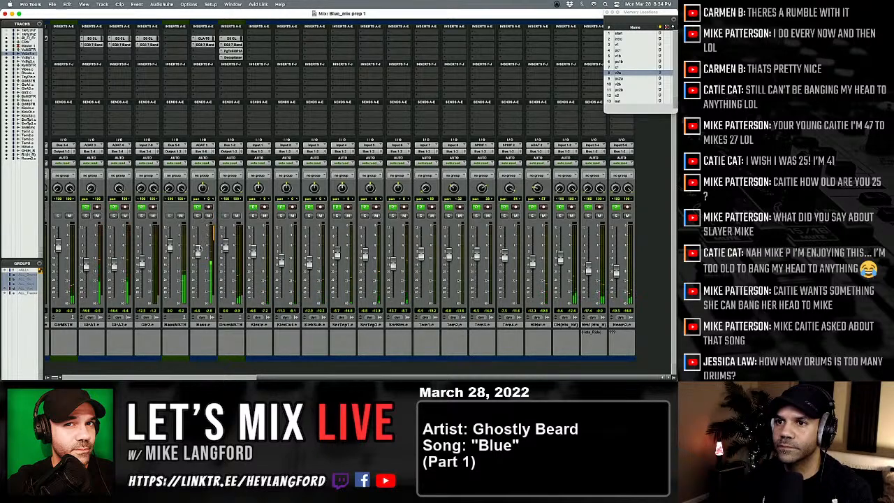
{"action": "left_click_drag", "start_coordinate": [198, 250], "coordinate": [198, 263]}
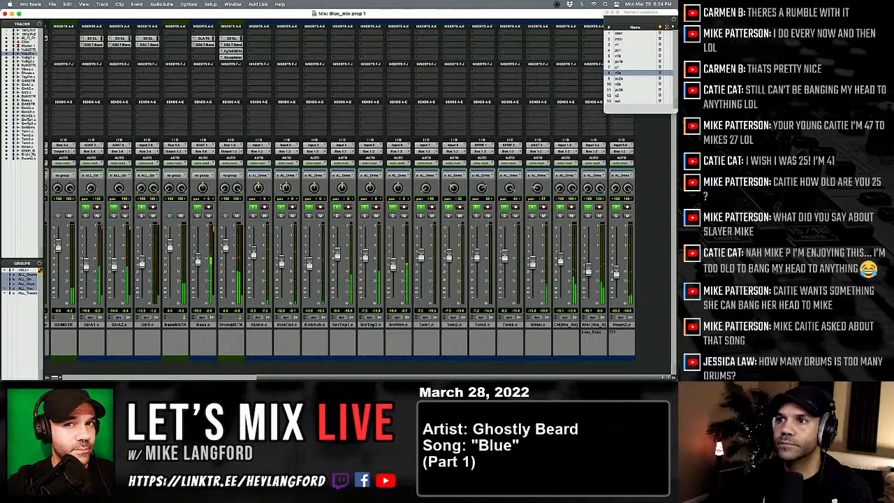
Compare the mix with the overhead and room tracks muted, and lower the overhead and Room2 faders slightly.
{"action": "left_click", "coordinate": [571, 216]}
{"action": "left_click", "coordinate": [599, 215]}
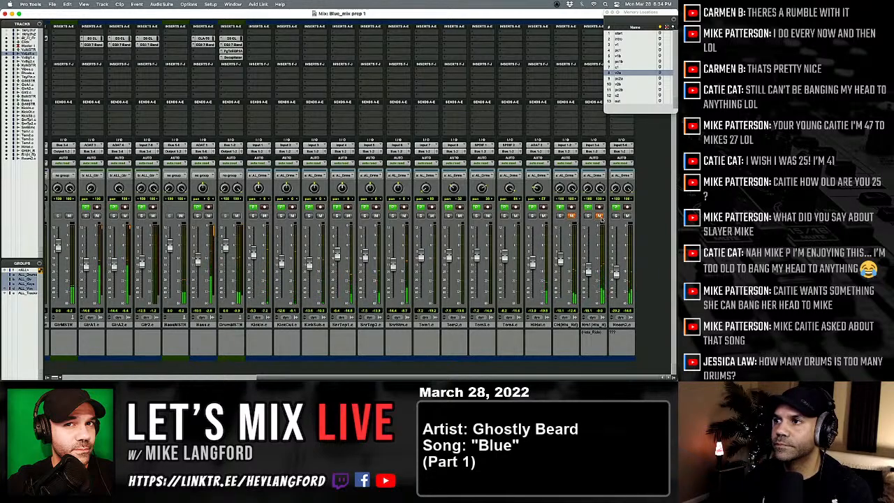
{"action": "left_click", "coordinate": [626, 215]}
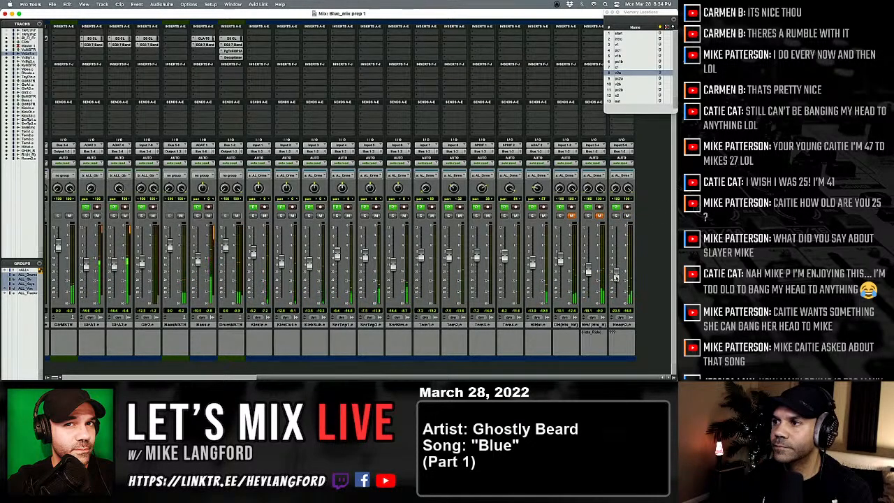
{"action": "left_click_drag", "start_coordinate": [588, 270], "coordinate": [588, 277]}
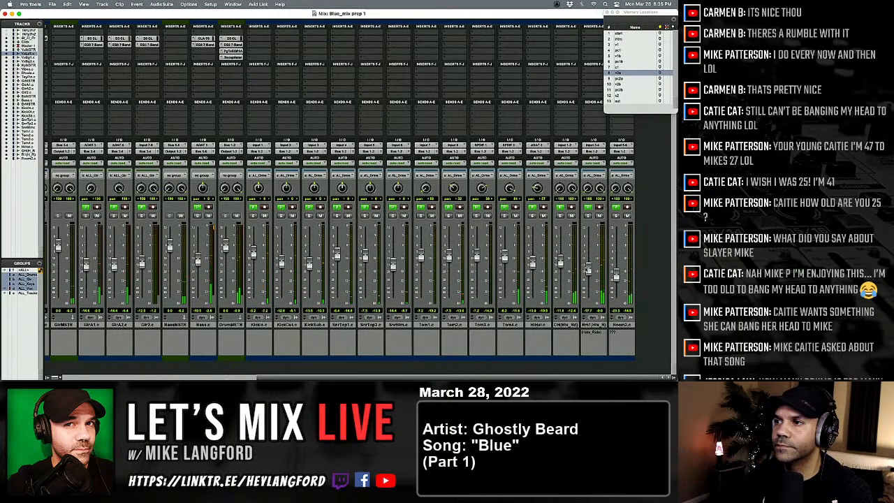
Check the Tom4 track, enlarge the drum waveforms in the Edit window and play the passage with the Tom4 hits around bar 45.
{"action": "left_click", "coordinate": [504, 216]}
{"action": "key", "text": "super+equal"}
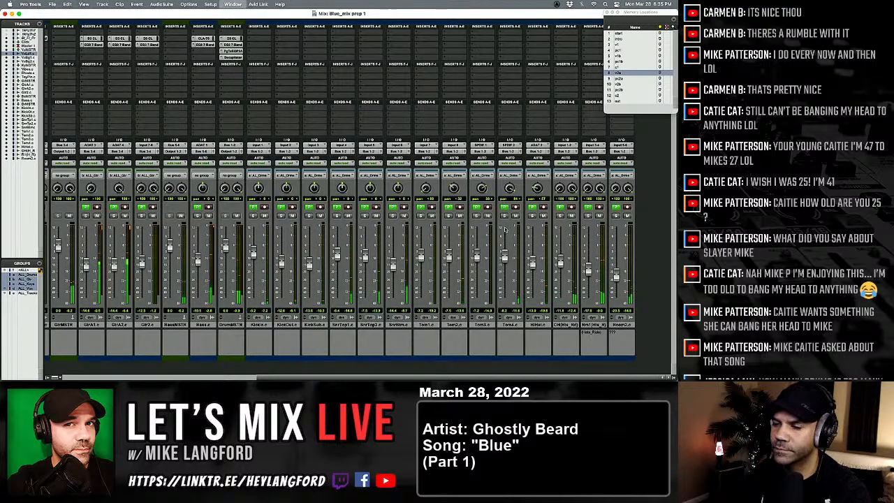
{"action": "scroll", "coordinate": [357, 257], "scroll_direction": "down", "scroll_amount": 10}
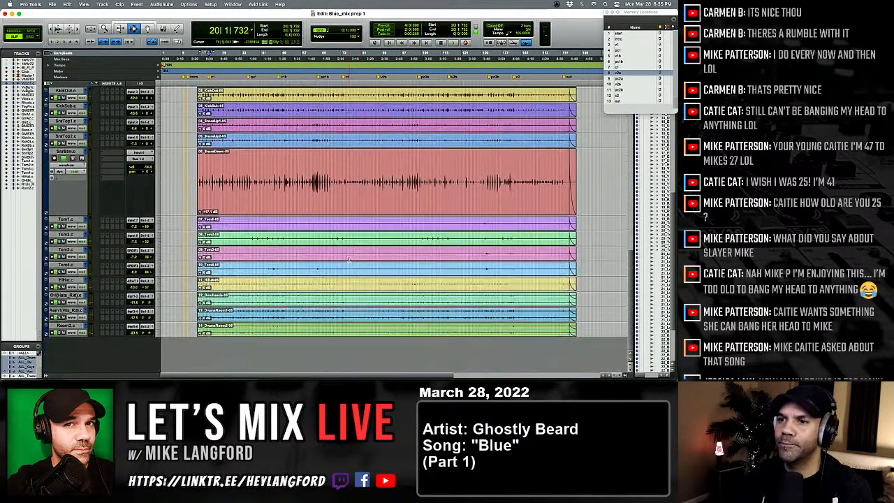
{"action": "key", "text": "alt+super+bracketright"}
{"action": "key", "text": "alt+super+bracketright"}
{"action": "key", "text": "alt+super+bracketright"}
{"action": "key", "text": "alt+super+bracketright"}
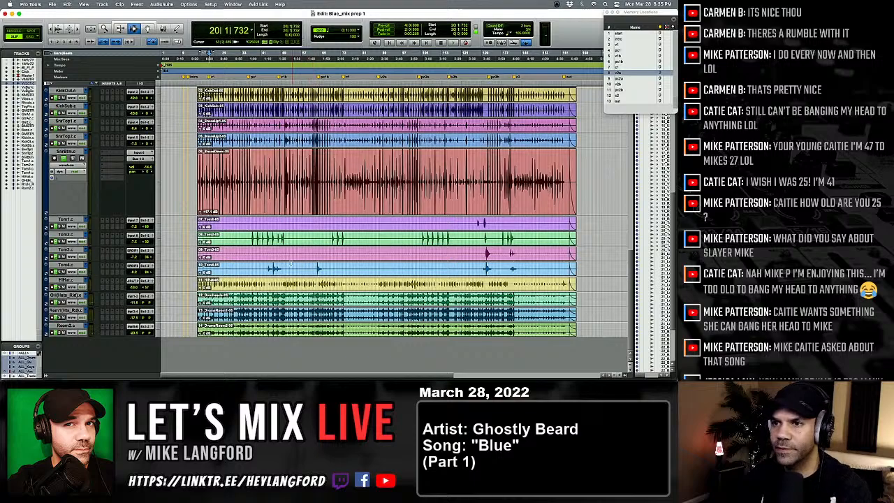
{"action": "key", "text": "super+bracketright"}
{"action": "key", "text": "super+bracketright"}
{"action": "key", "text": "super+bracketright"}
{"action": "key", "text": "super+bracketright"}
{"action": "key", "text": "super+bracketright"}
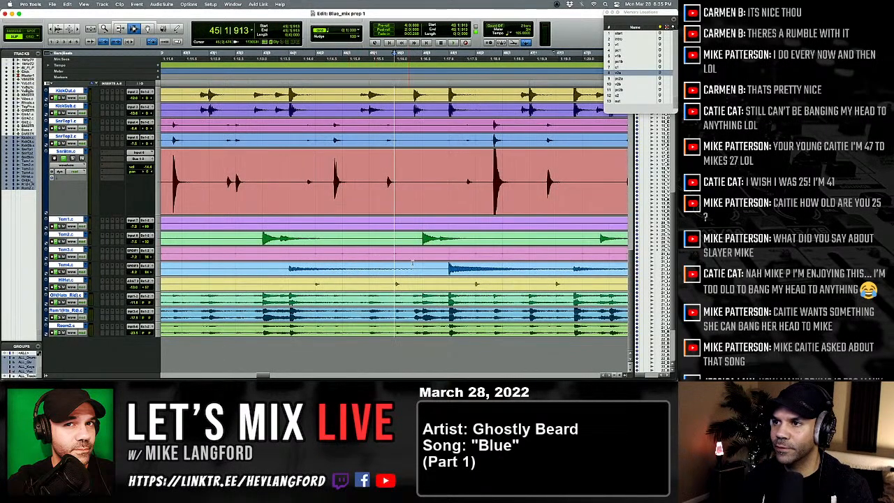
{"action": "key", "text": "space"}
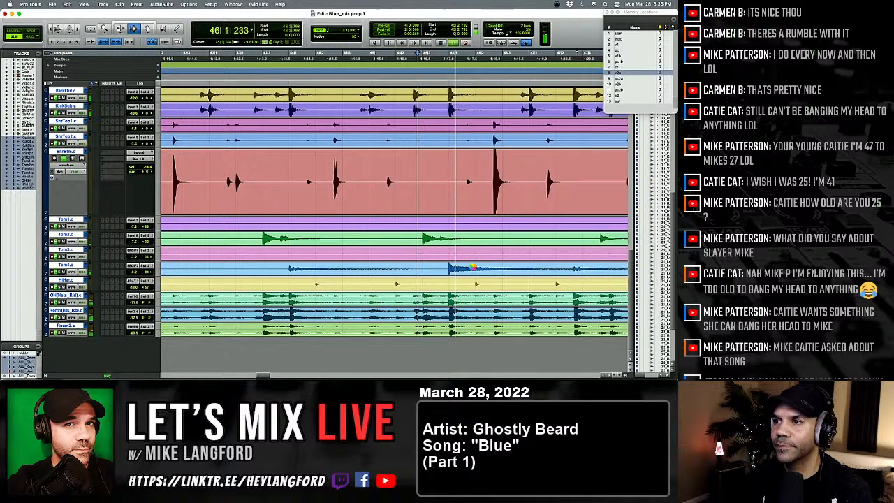
Lower the four tom faders in the Mix window, taking Tom4 to about -13.1 dB, and stop playback.
{"action": "key", "text": "super+equal"}
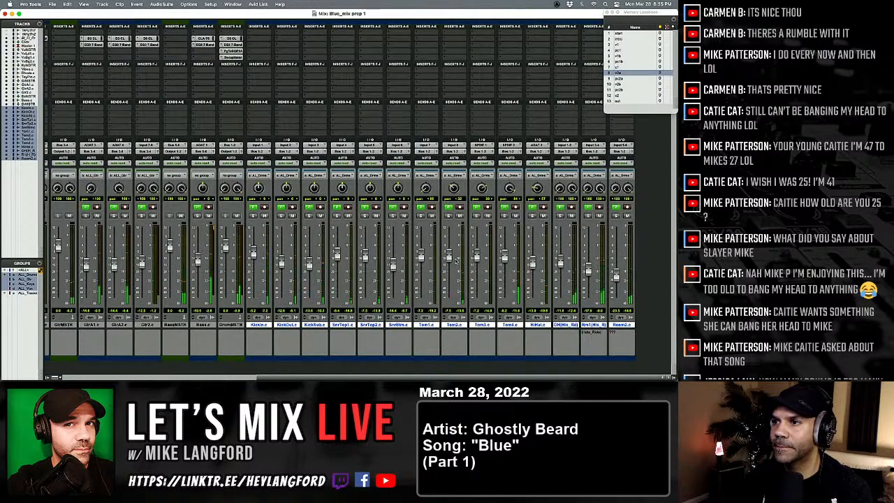
{"action": "left_click_drag", "start_coordinate": [505, 258], "coordinate": [506, 267]}
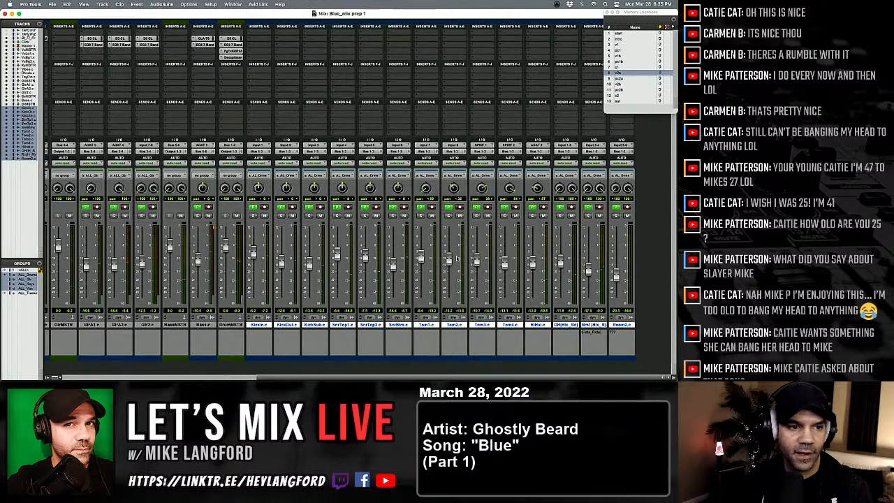
{"action": "scroll", "coordinate": [456, 259], "scroll_direction": "left", "scroll_amount": 4}
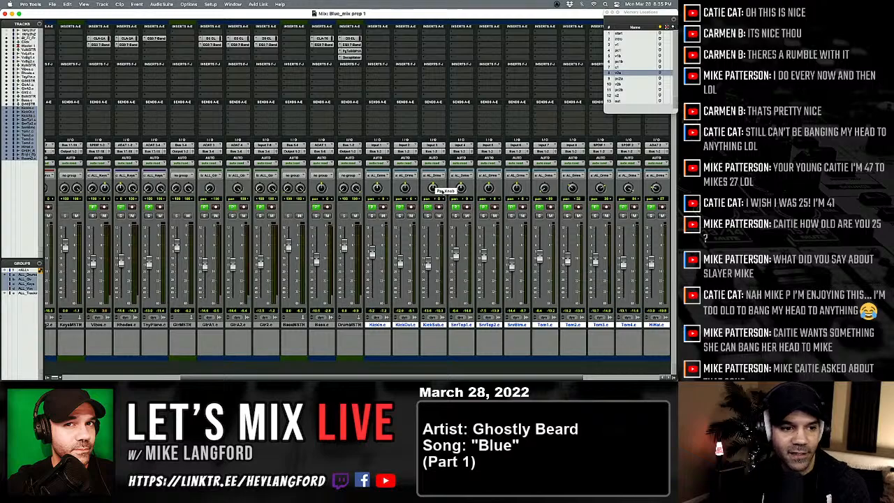
{"action": "key", "text": "space"}
{"action": "scroll", "coordinate": [322, 233], "scroll_direction": "left", "scroll_amount": 6}
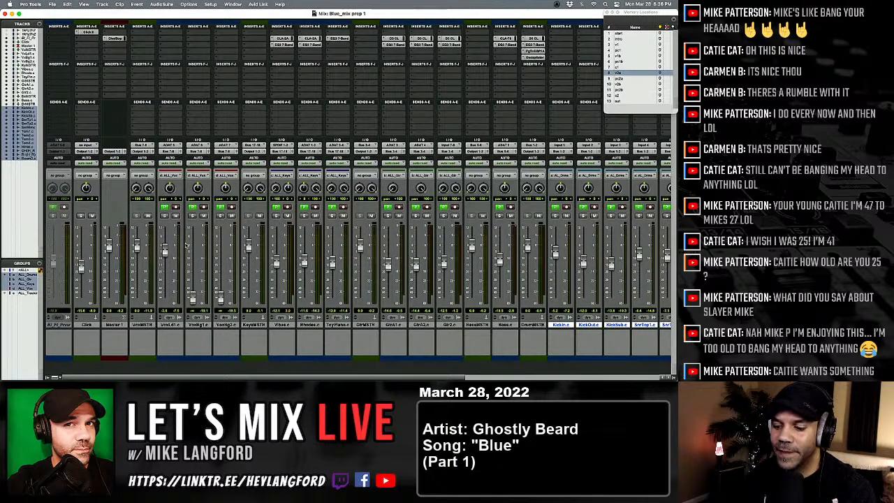
Start playback at bar 20, just before the first lead vocal clip, and solo the VoxLd1 track in the Mix window.
{"action": "key", "text": "super+equal"}
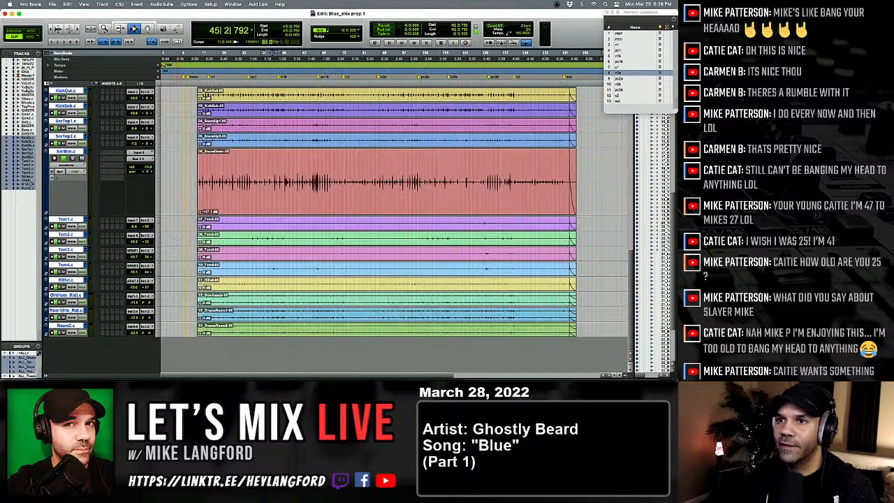
{"action": "scroll", "coordinate": [177, 238], "scroll_direction": "up", "scroll_amount": 2}
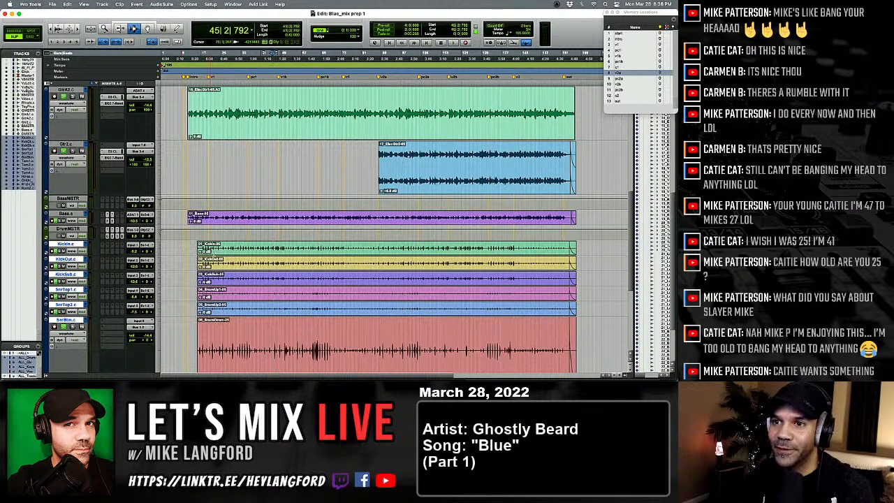
{"action": "scroll", "coordinate": [182, 244], "scroll_direction": "down", "scroll_amount": 5}
{"action": "scroll", "coordinate": [209, 251], "scroll_direction": "up", "scroll_amount": 10}
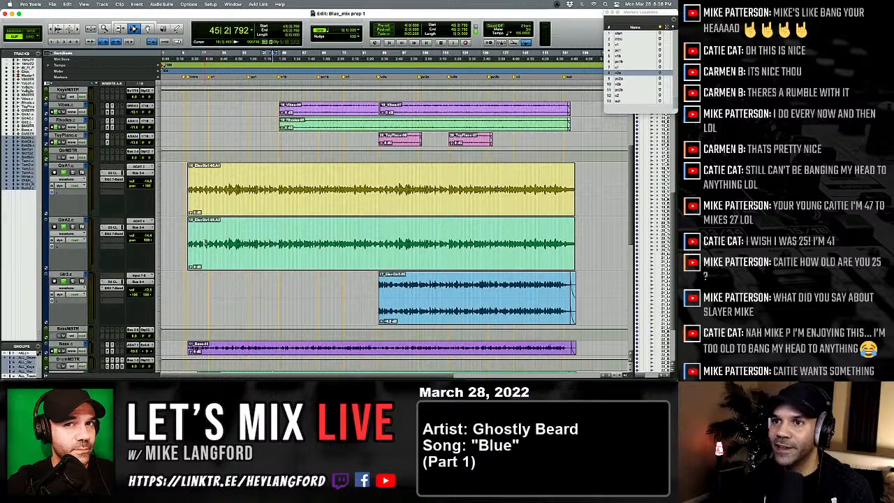
{"action": "scroll", "coordinate": [181, 210], "scroll_direction": "down", "scroll_amount": 6}
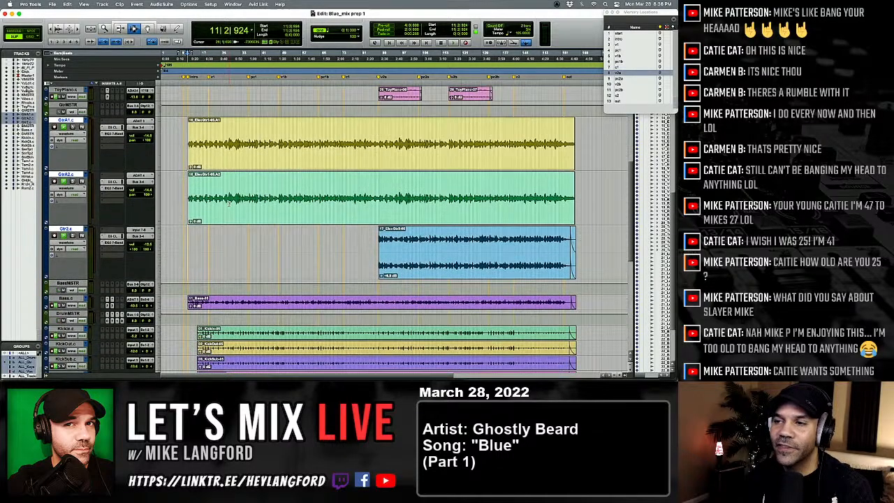
{"action": "key", "text": "space"}
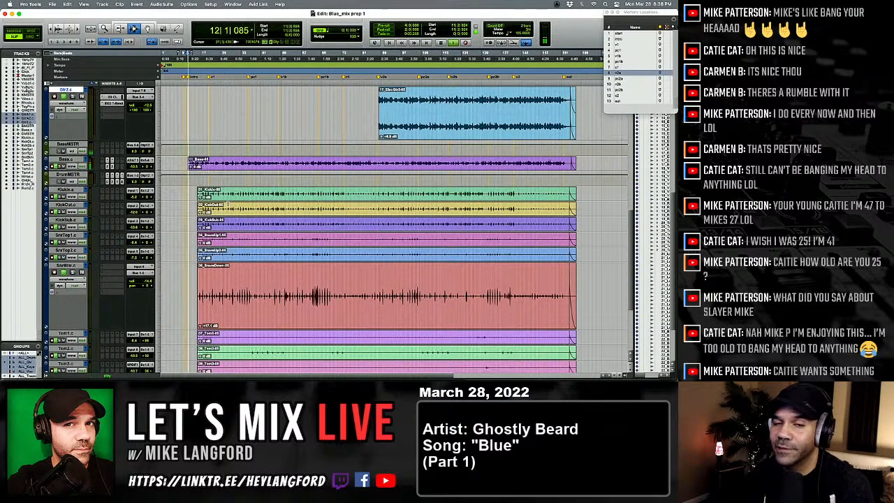
{"action": "scroll", "coordinate": [228, 203], "scroll_direction": "up", "scroll_amount": 5}
{"action": "scroll", "coordinate": [228, 203], "scroll_direction": "up", "scroll_amount": 3}
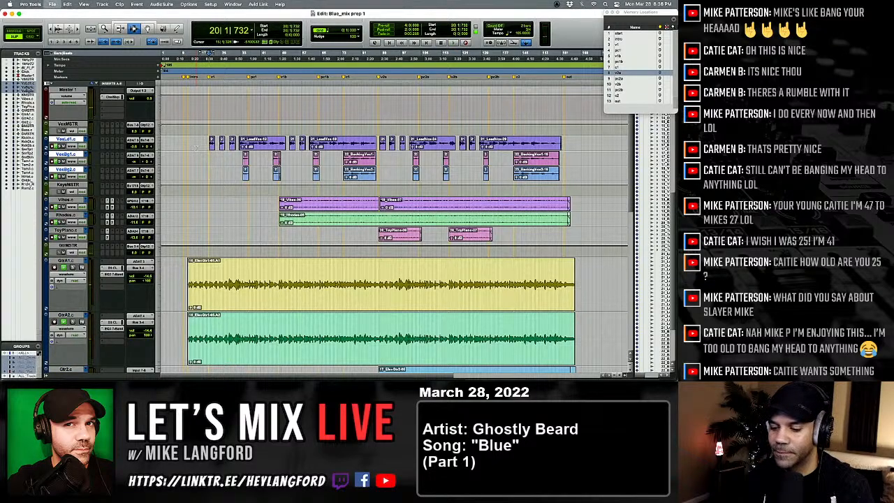
{"action": "key", "text": "super+equal"}
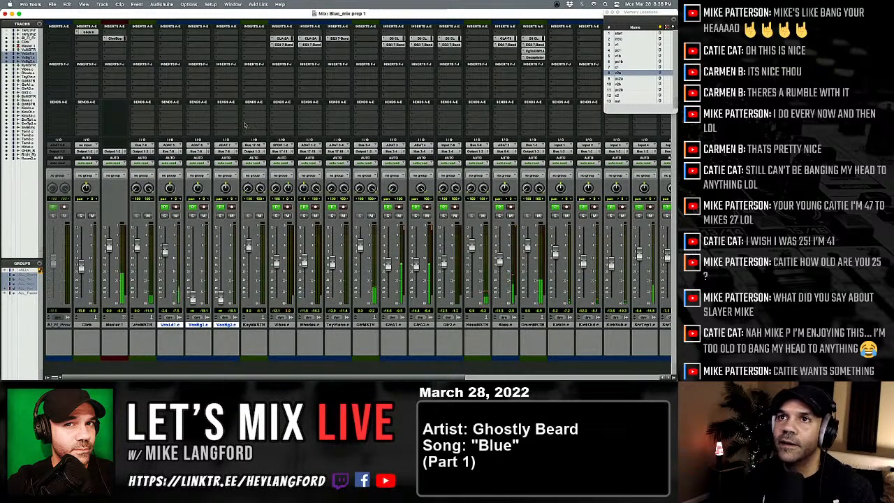
{"action": "left_click", "coordinate": [164, 215]}
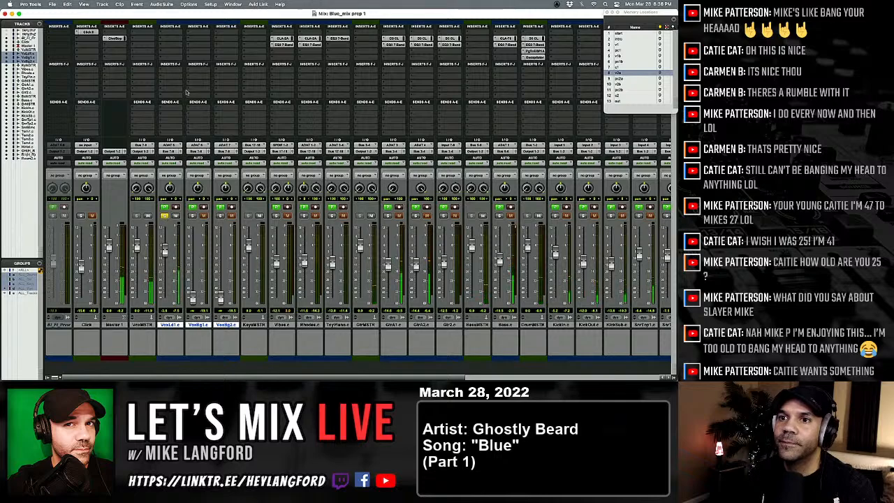
Insert a CLA-76 compressor on the VoxLd1 track and adjust its release, input and attack.
{"action": "left_click", "coordinate": [161, 41]}
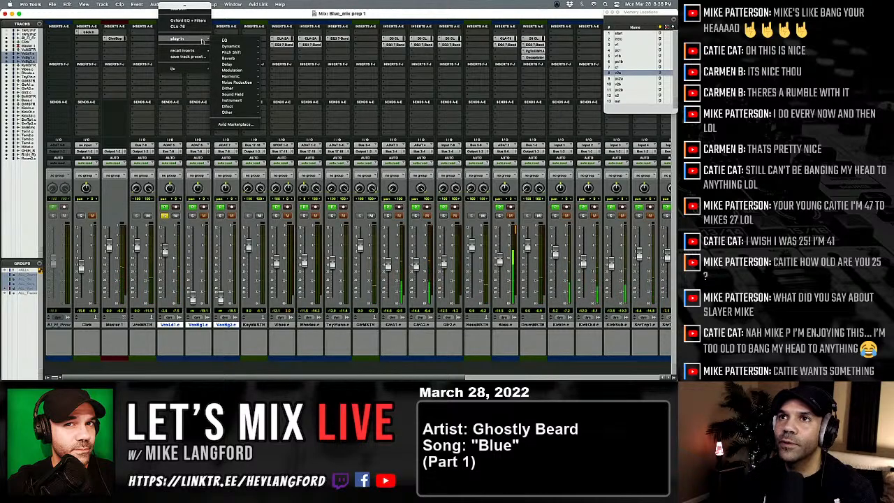
{"action": "left_click", "coordinate": [185, 28]}
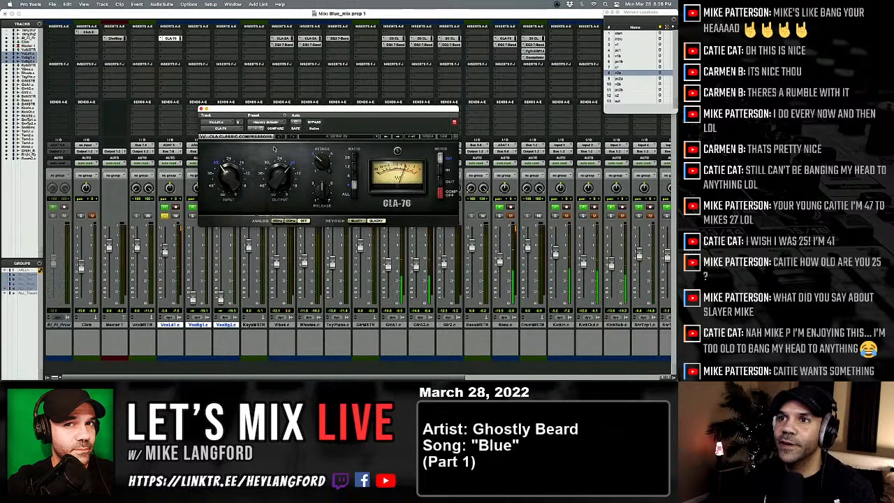
{"action": "left_click_drag", "start_coordinate": [319, 194], "coordinate": [338, 204]}
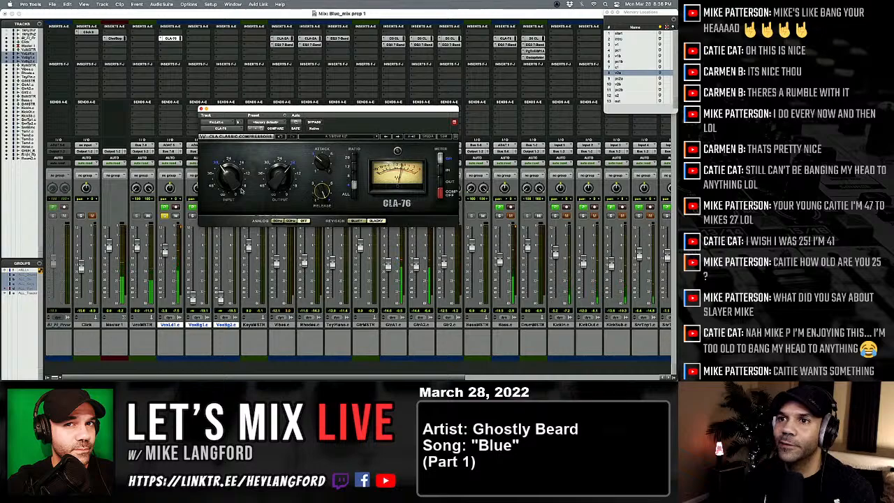
{"action": "left_click_drag", "start_coordinate": [230, 176], "coordinate": [229, 172]}
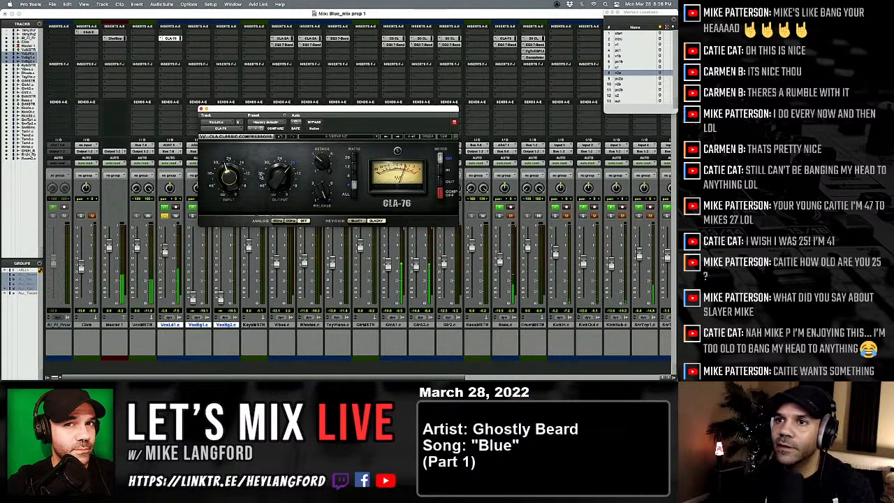
{"action": "mouse_move", "coordinate": [230, 175]}
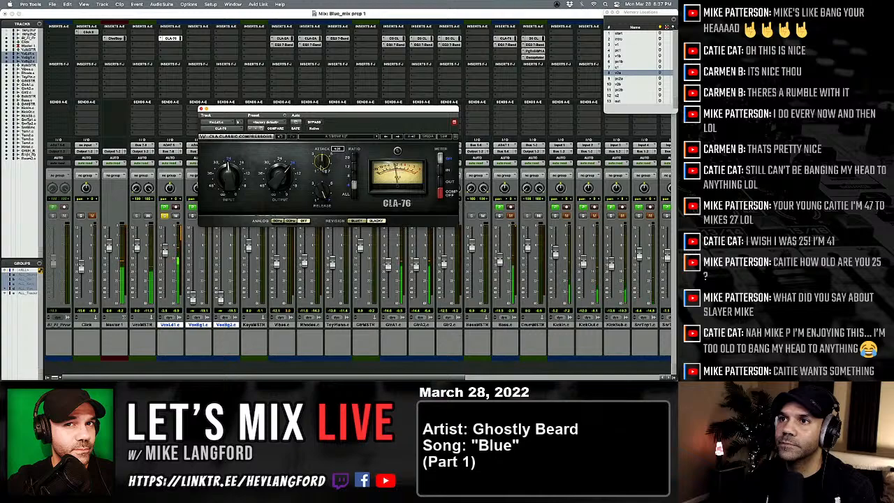
{"action": "mouse_move", "coordinate": [329, 152]}
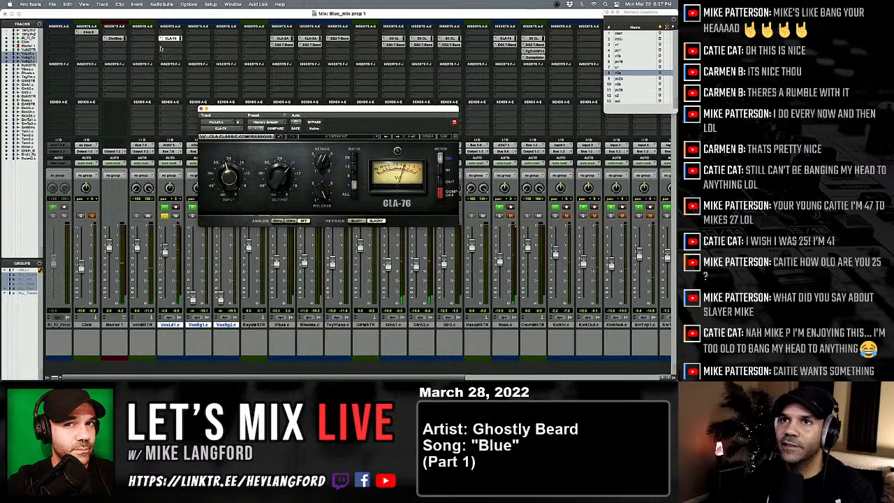
Insert an EQ3 7-Band on the VoxLd1.c track below the CLA-76, with 24 dB/oct high-pass and low-pass filters.
{"action": "left_click", "coordinate": [166, 45]}
{"action": "mouse_move", "coordinate": [201, 45]}
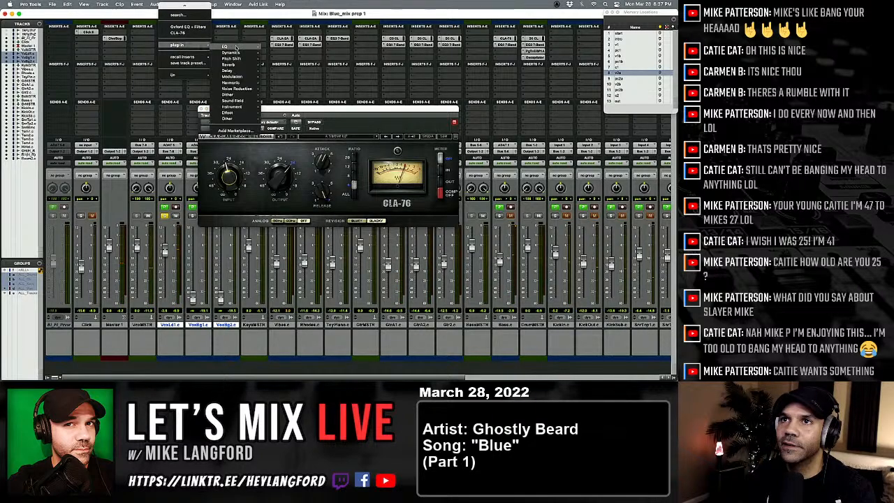
{"action": "mouse_move", "coordinate": [231, 46]}
{"action": "left_click", "coordinate": [304, 103]}
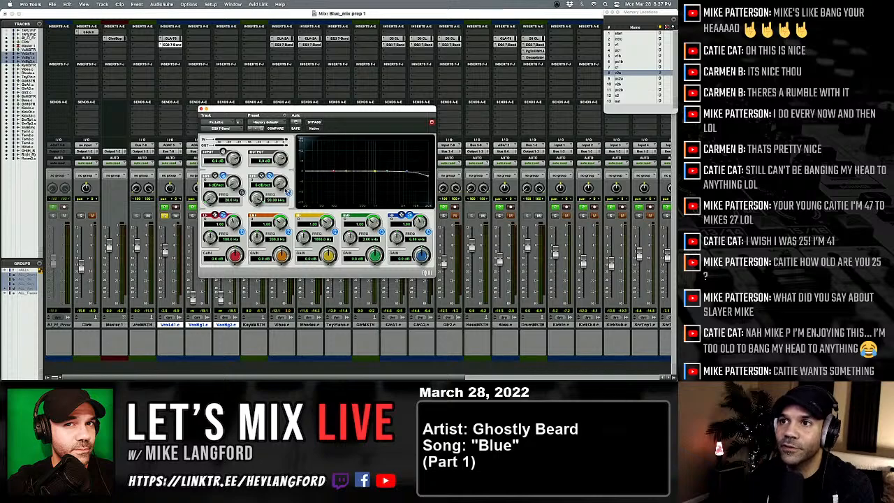
{"action": "left_click_drag", "start_coordinate": [282, 185], "coordinate": [307, 98]}
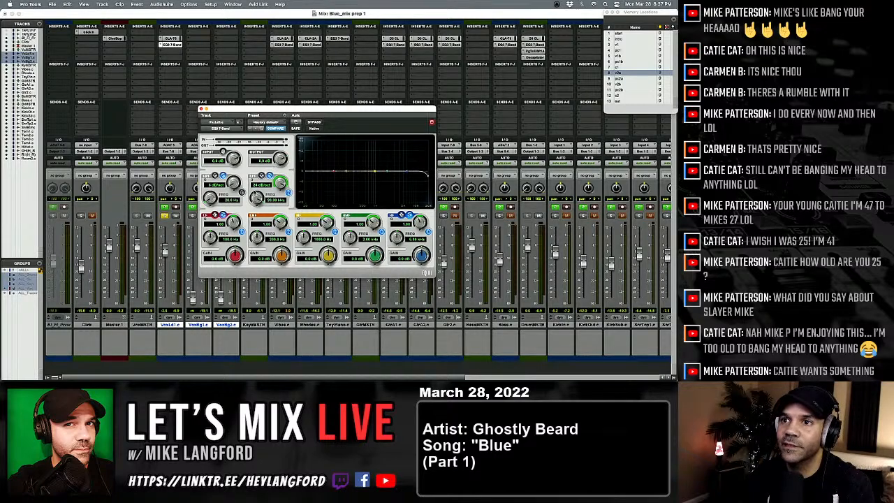
{"action": "left_click_drag", "start_coordinate": [235, 185], "coordinate": [287, 143]}
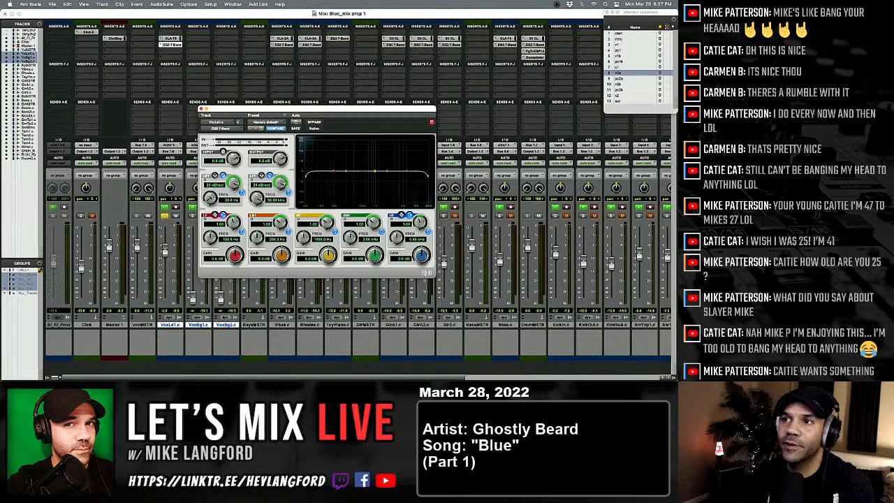
Sweep the high-pass filter upward and return it to 20 Hz, then lower the low-pass filter to about 9.52 kHz.
{"action": "left_click_drag", "start_coordinate": [209, 197], "coordinate": [236, 116]}
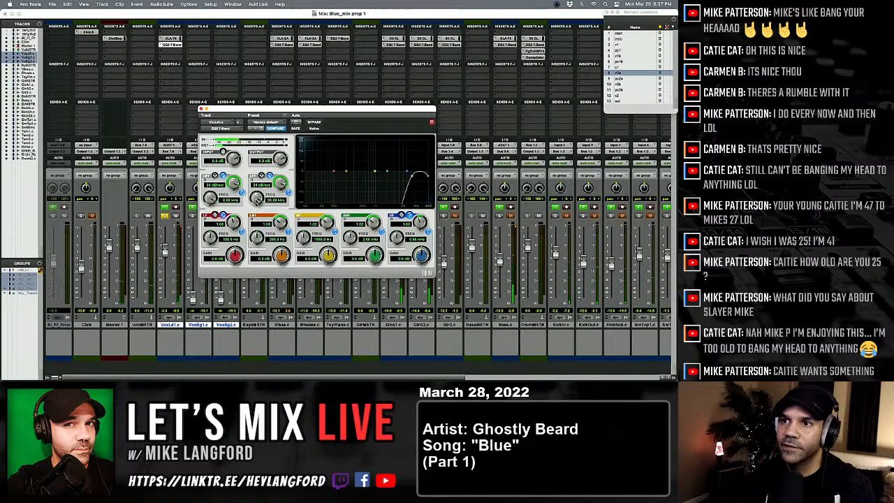
{"action": "left_click_drag", "start_coordinate": [275, 200], "coordinate": [275, 206]}
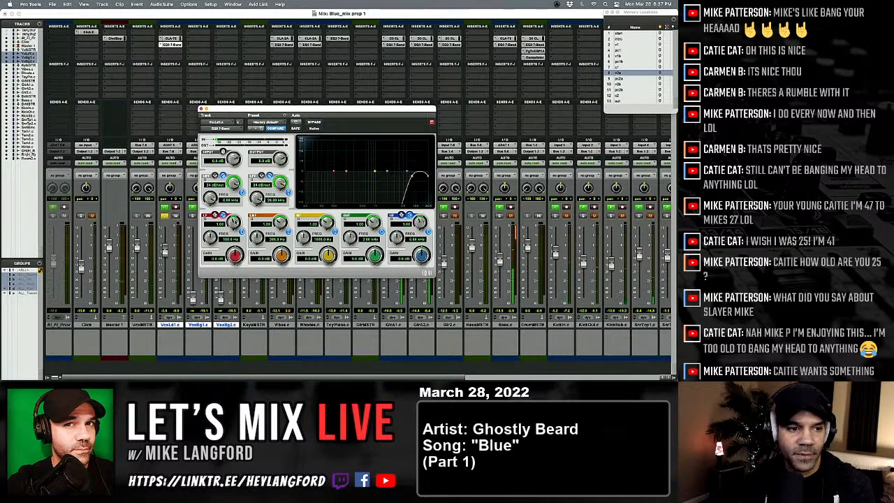
{"action": "left_click_drag", "start_coordinate": [209, 197], "coordinate": [205, 259]}
{"action": "mouse_move", "coordinate": [259, 200]}
{"action": "left_mouse_down"}
{"action": "mouse_move", "coordinate": [246, 219]}
{"action": "mouse_move", "coordinate": [243, 200]}
{"action": "left_mouse_up"}
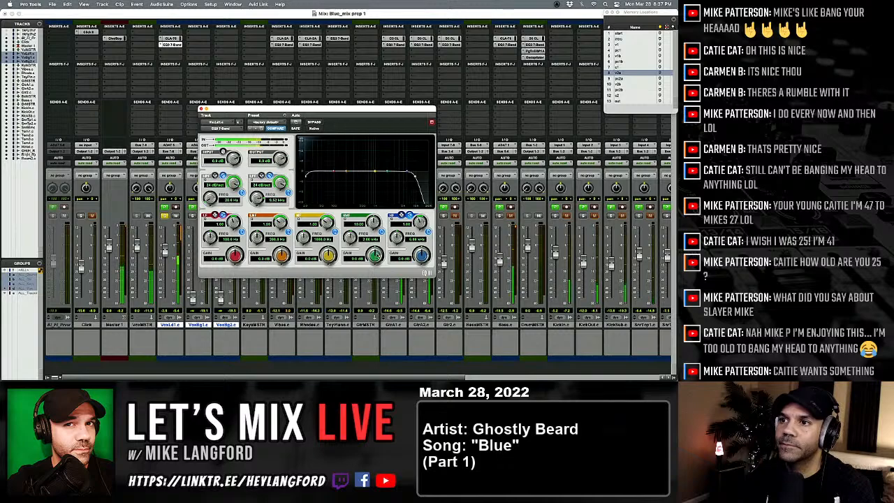
Make narrow cuts of about 5.3 dB at 1.65 kHz in the high-mid band and 2.8 dB in the mid band.
{"action": "left_click_drag", "start_coordinate": [384, 171], "coordinate": [384, 139]}
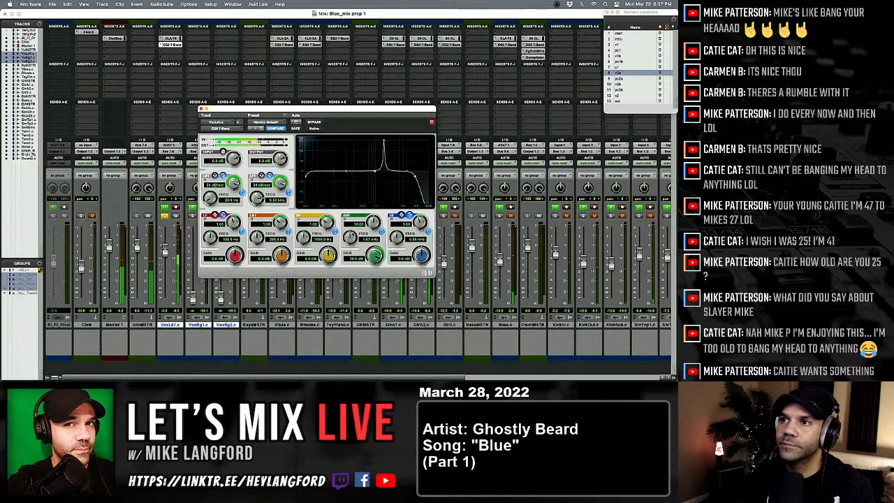
{"action": "left_click_drag", "start_coordinate": [383, 140], "coordinate": [384, 176]}
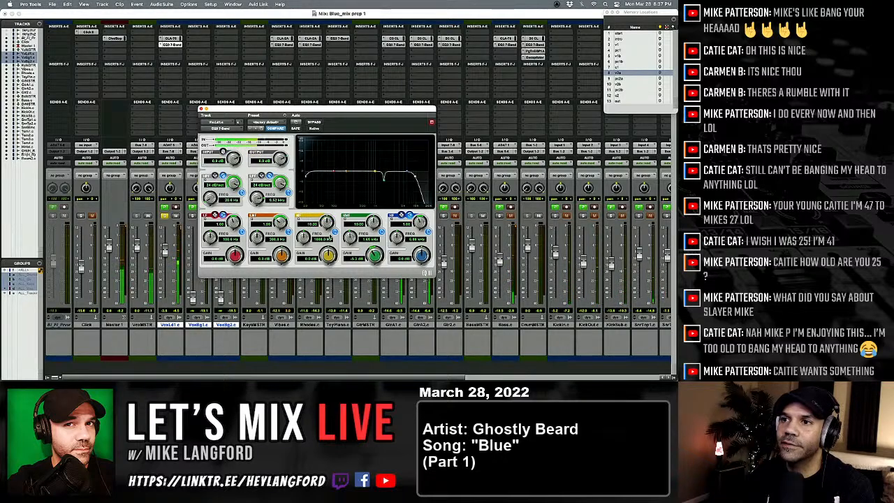
{"action": "left_click_drag", "start_coordinate": [329, 255], "coordinate": [324, 278]}
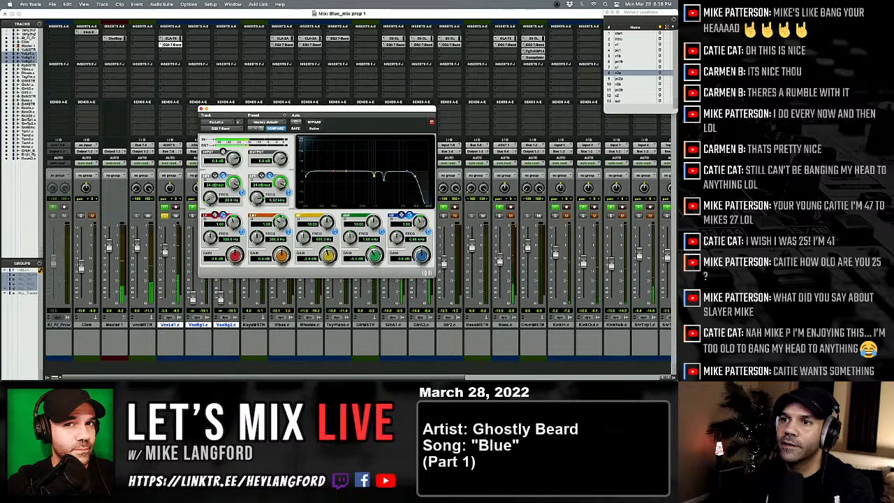
Sweep a narrow low-mid boost during playback, settle near 204 Hz, and turn it into a cut of about 6 dB.
{"action": "left_click_drag", "start_coordinate": [281, 255], "coordinate": [257, 235]}
{"action": "key", "text": "space"}
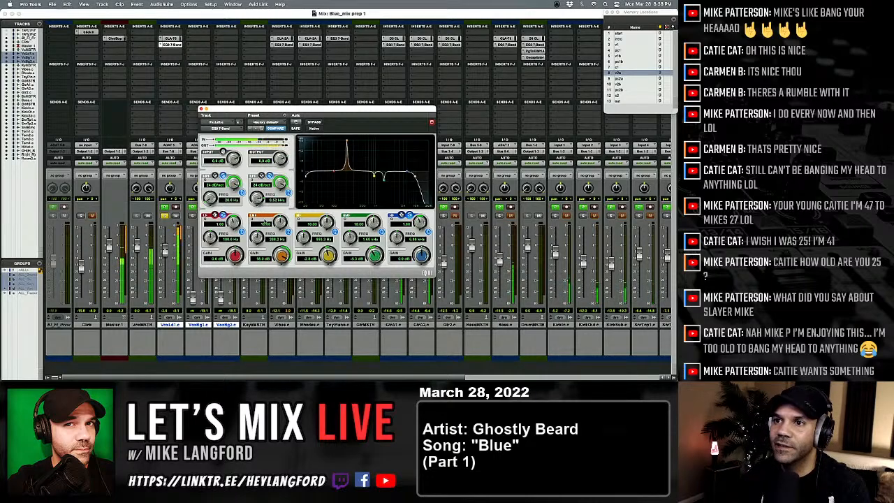
{"action": "left_click_drag", "start_coordinate": [256, 239], "coordinate": [256, 242]}
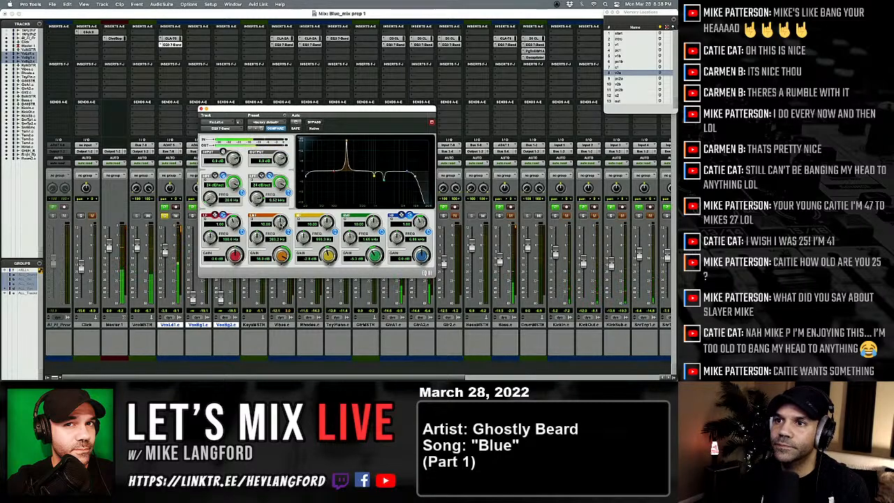
{"action": "left_click_drag", "start_coordinate": [279, 233], "coordinate": [277, 286]}
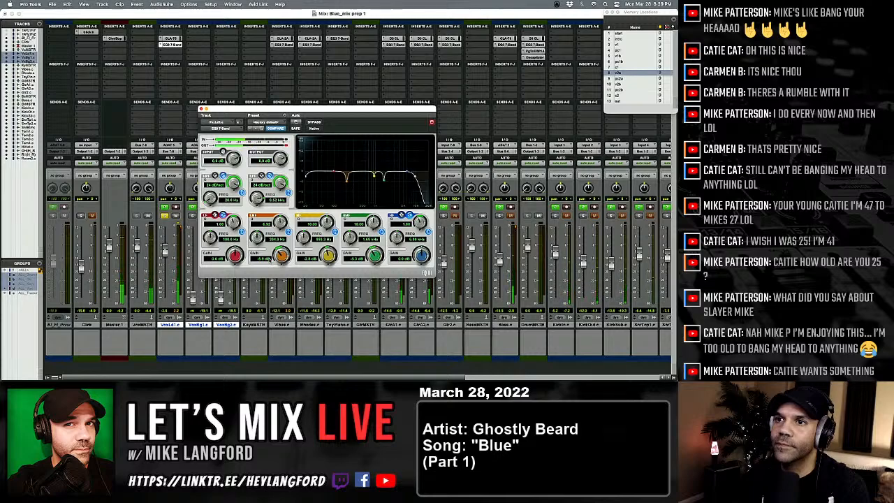
Raise the high-pass filter to about 67.5 Hz and compare the vocal with the EQ bypassed and active.
{"action": "left_click_drag", "start_coordinate": [211, 198], "coordinate": [216, 192]}
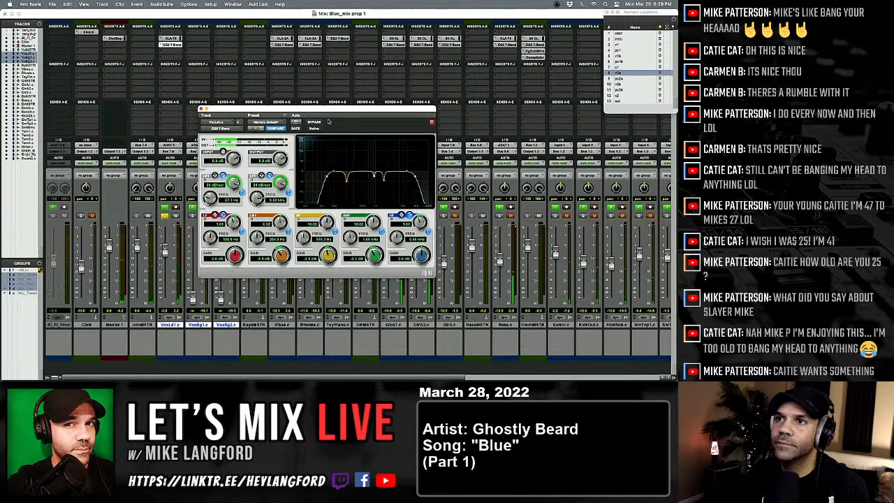
{"action": "left_click", "coordinate": [316, 123]}
{"action": "left_click", "coordinate": [316, 123]}
{"action": "left_click", "coordinate": [315, 123]}
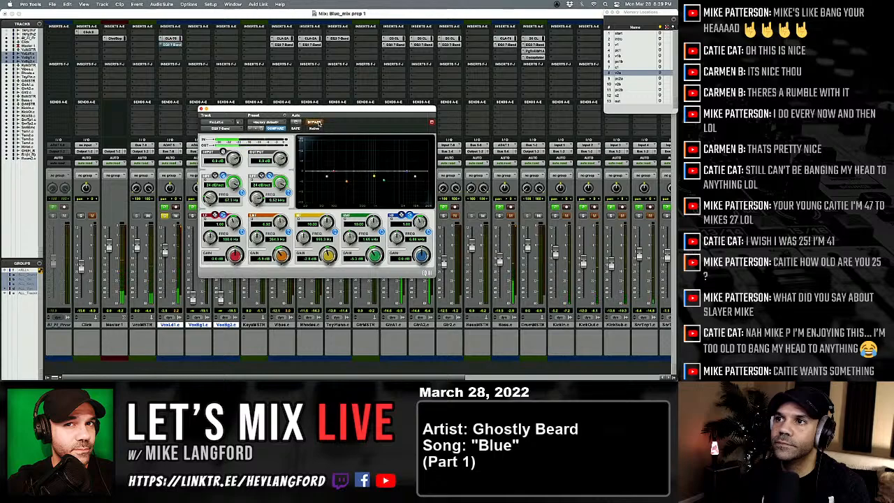
{"action": "left_click", "coordinate": [316, 122]}
{"action": "left_click", "coordinate": [316, 123]}
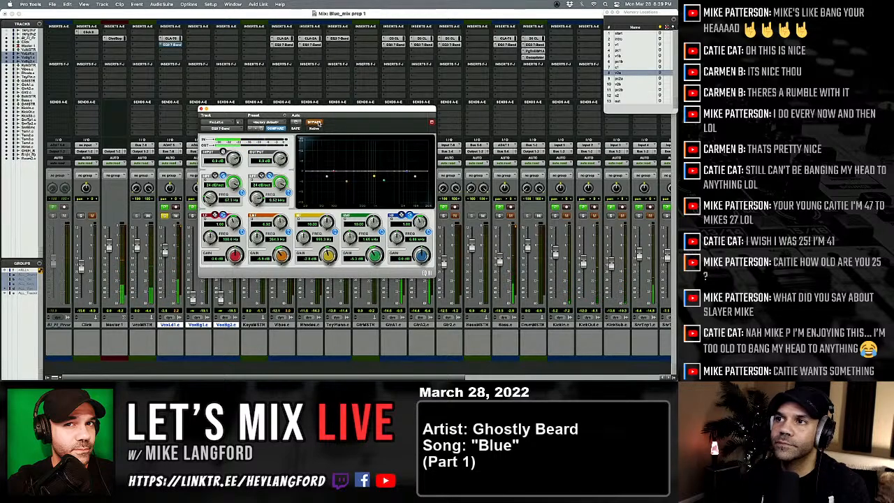
{"action": "left_click", "coordinate": [316, 122]}
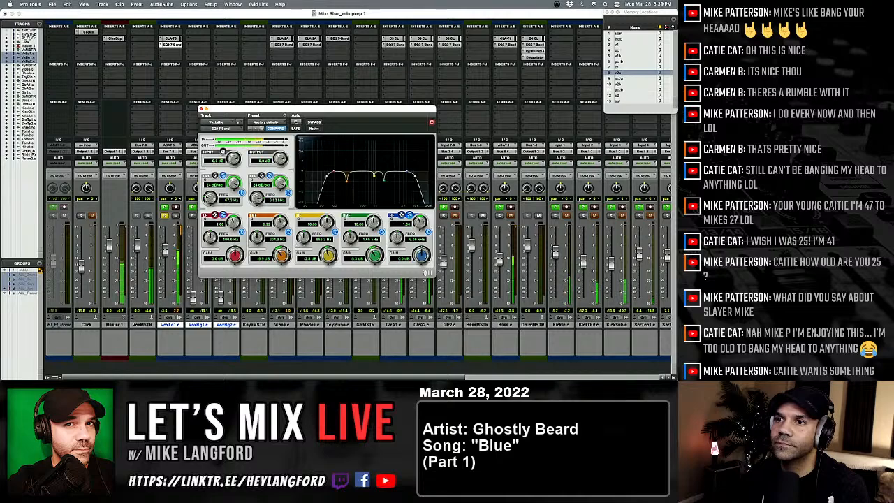
Soften the low-mid cut to about -4 dB with a wider Q and compare the EQ against bypass.
{"action": "left_click_drag", "start_coordinate": [281, 254], "coordinate": [281, 230]}
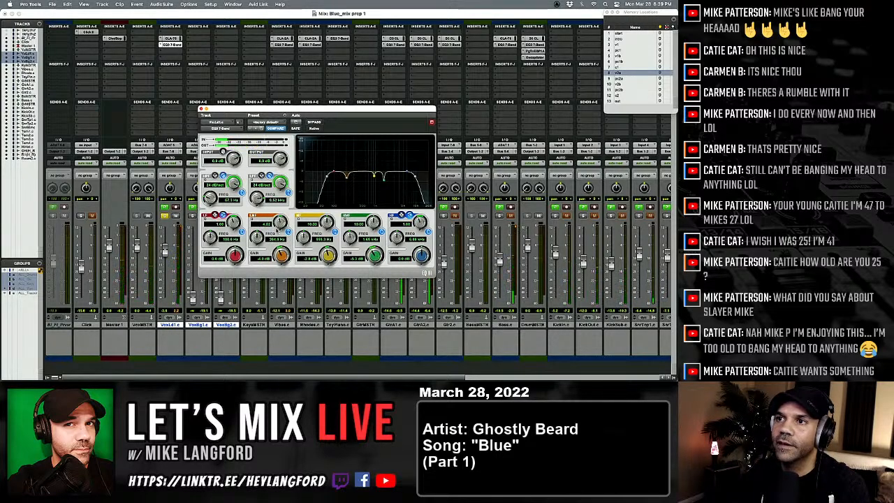
{"action": "left_click", "coordinate": [315, 123]}
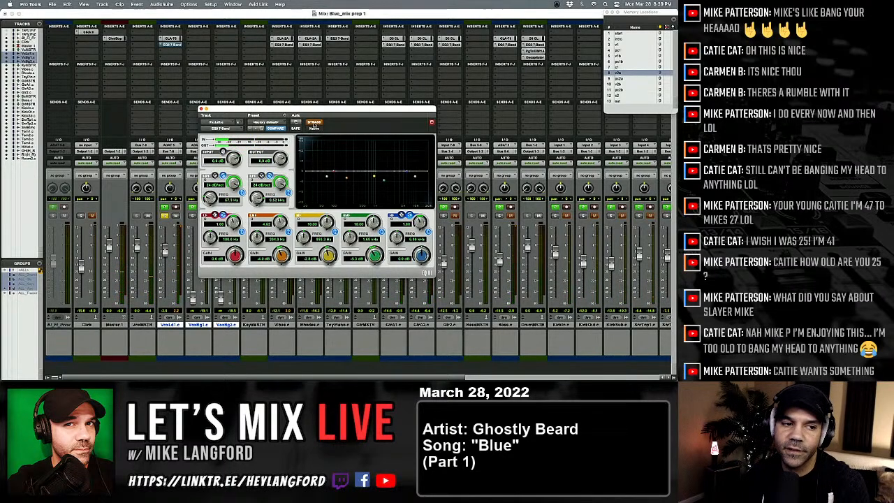
{"action": "left_click", "coordinate": [315, 123]}
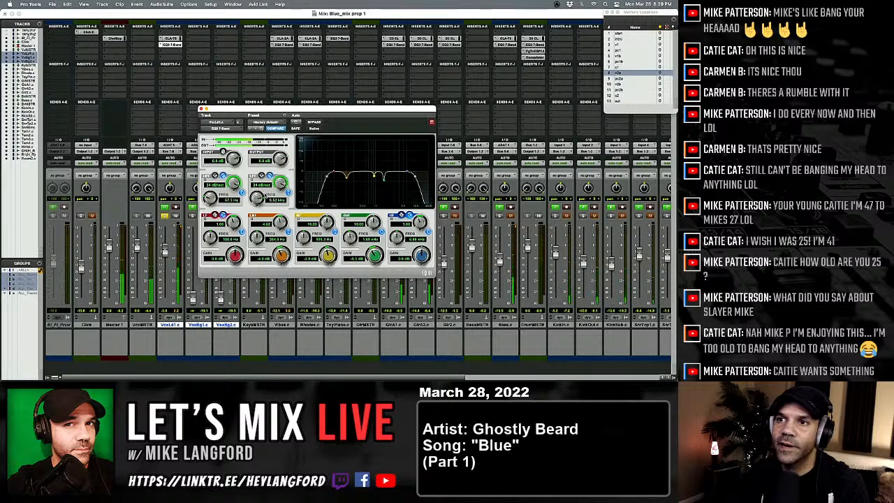
Raise the low-pass filter to about 11.69 kHz and check the vocal with the EQ bypassed and active.
{"action": "left_click_drag", "start_coordinate": [258, 199], "coordinate": [259, 188]}
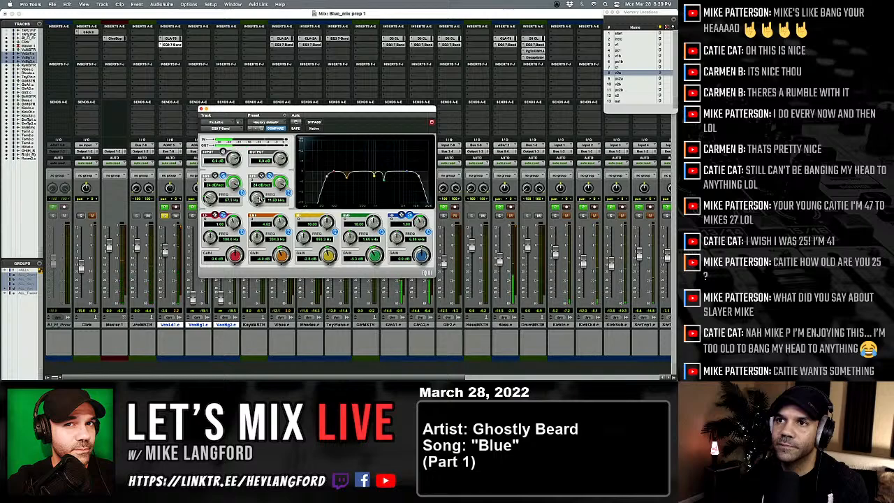
{"action": "left_click", "coordinate": [315, 122]}
{"action": "left_click", "coordinate": [315, 123]}
{"action": "left_click", "coordinate": [315, 122]}
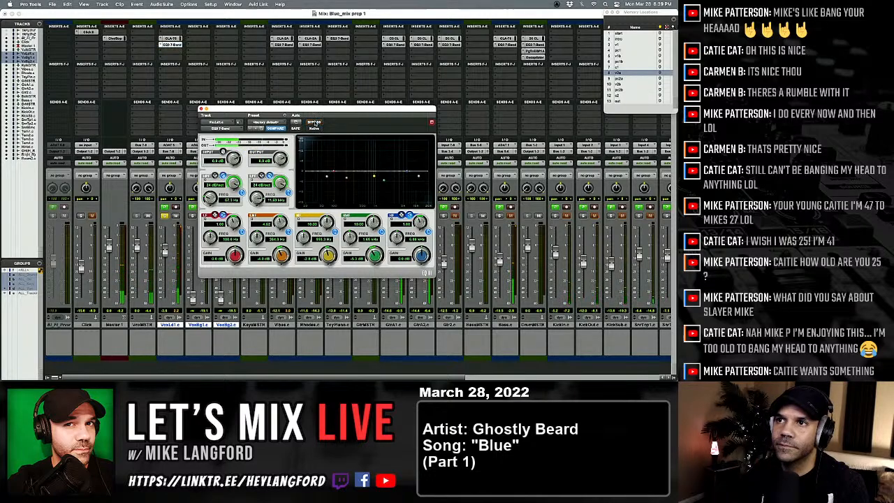
{"action": "left_click", "coordinate": [315, 122]}
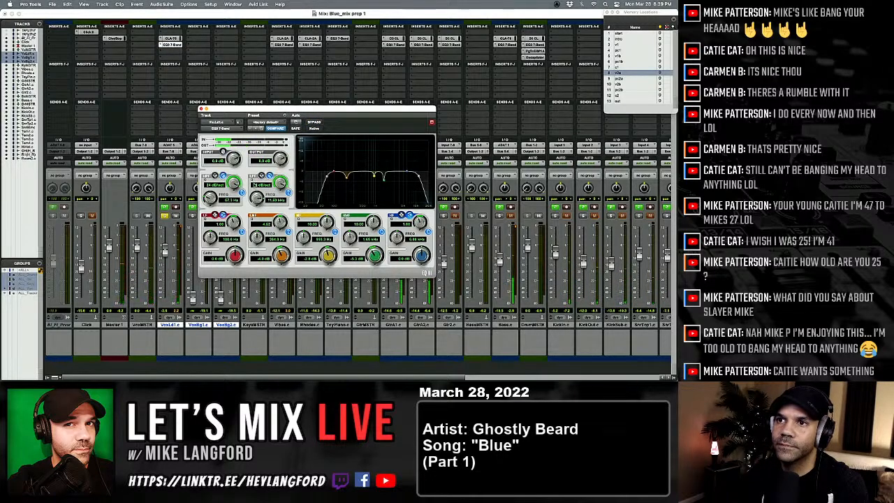
Widen the low-mid cut further, reduce it to about -3.5 dB, and close the EQ.
{"action": "left_click_drag", "start_coordinate": [282, 220], "coordinate": [281, 224]}
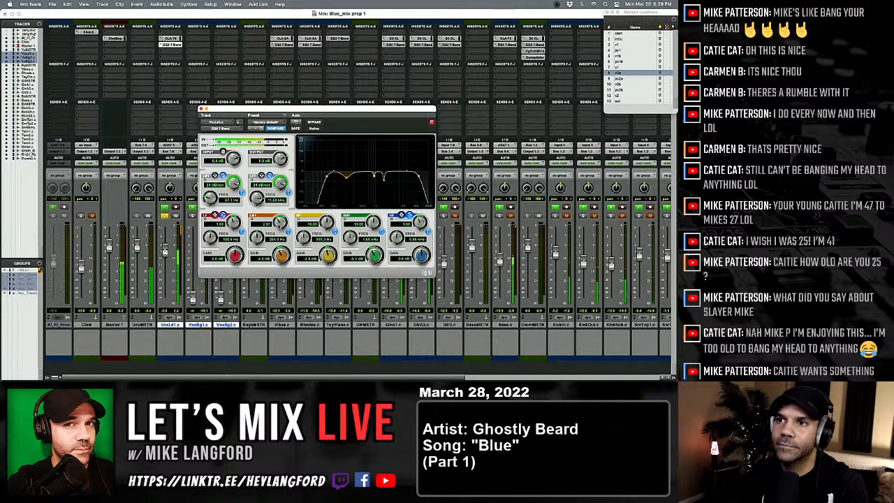
{"action": "left_click_drag", "start_coordinate": [283, 261], "coordinate": [283, 259]}
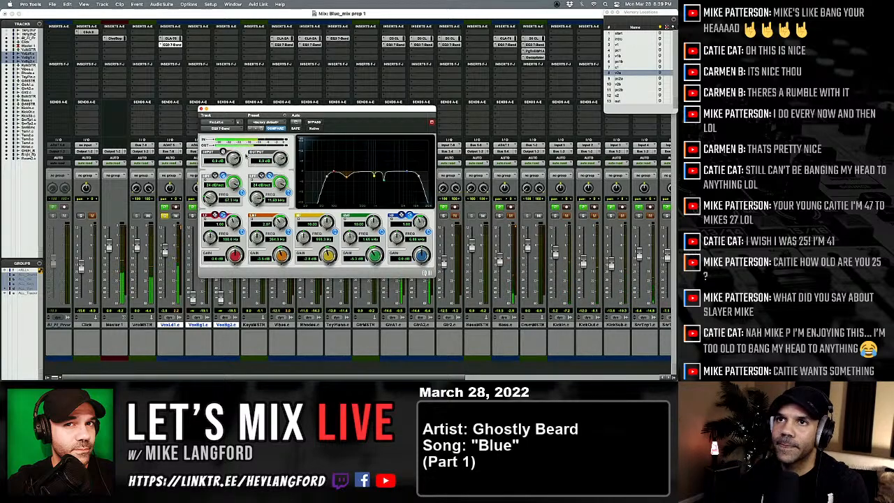
{"action": "left_click", "coordinate": [201, 109]}
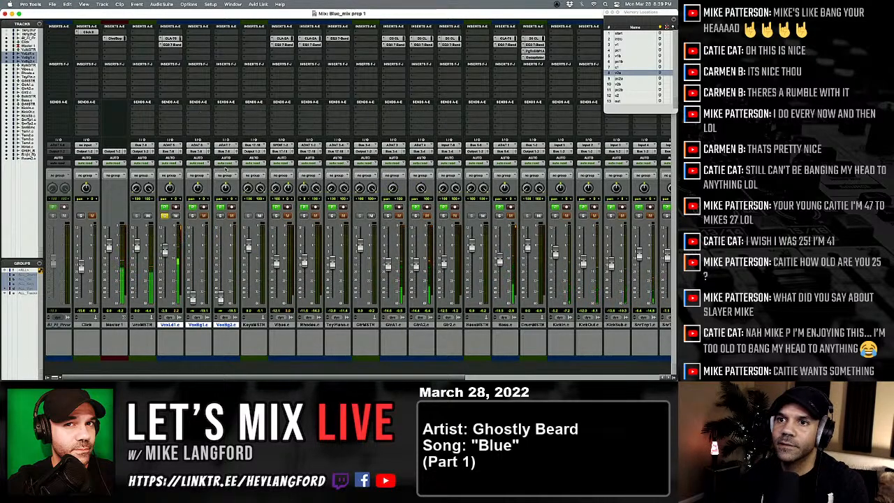
Open the CLA-76 on VoxLd1.c and fine-tune its output level.
{"action": "left_click", "coordinate": [169, 38]}
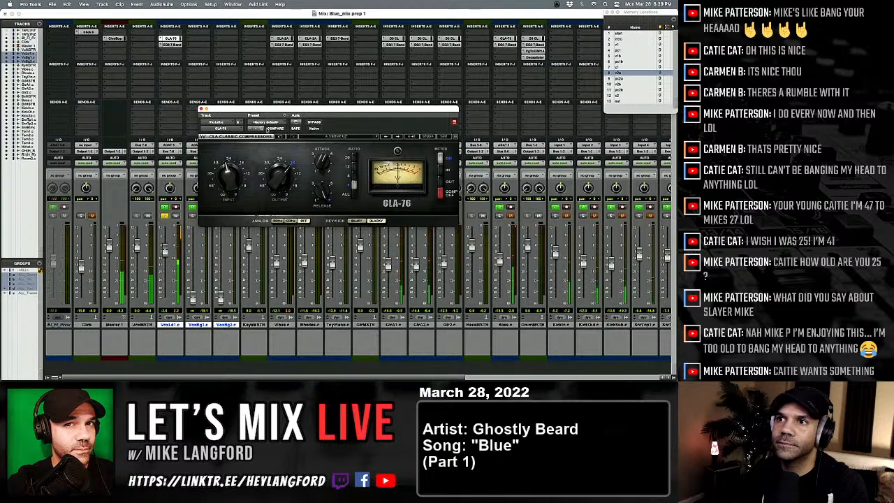
{"action": "left_click_drag", "start_coordinate": [280, 178], "coordinate": [280, 180]}
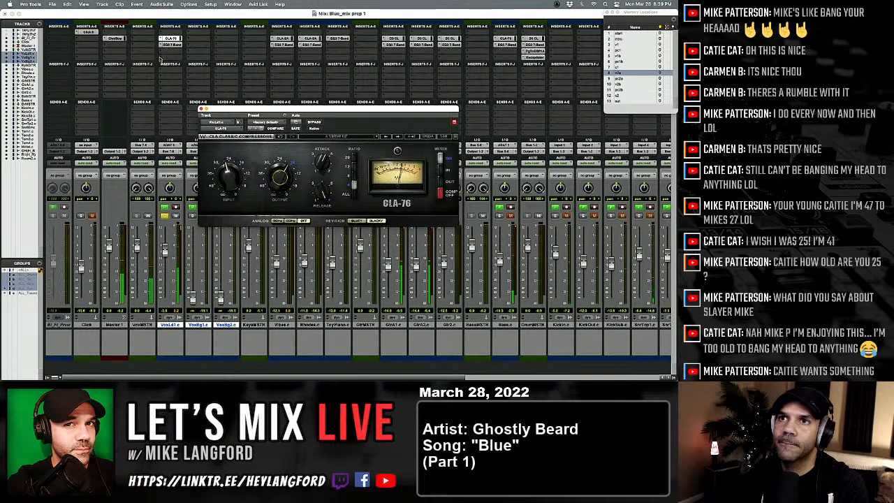
Insert the mono L1 limiter on VoxLd1.c in the slot below the EQ.
{"action": "left_click", "coordinate": [159, 53]}
{"action": "mouse_move", "coordinate": [178, 51]}
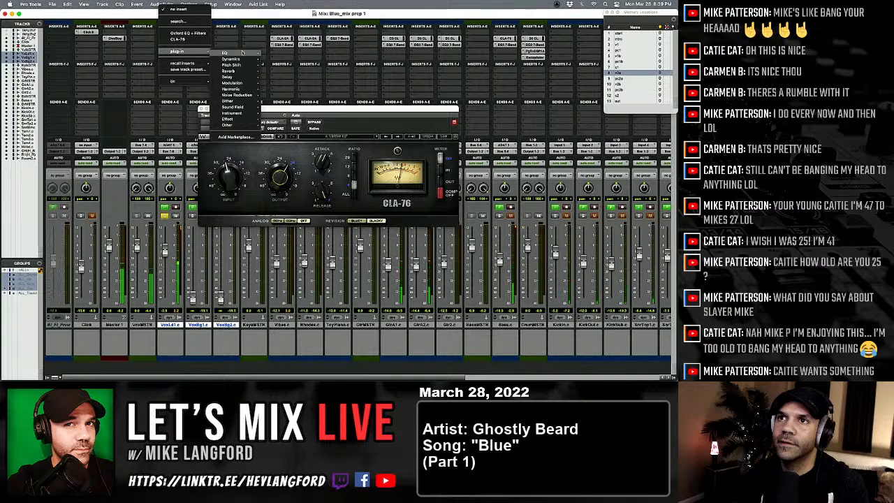
{"action": "mouse_move", "coordinate": [230, 59]}
{"action": "left_click", "coordinate": [286, 210]}
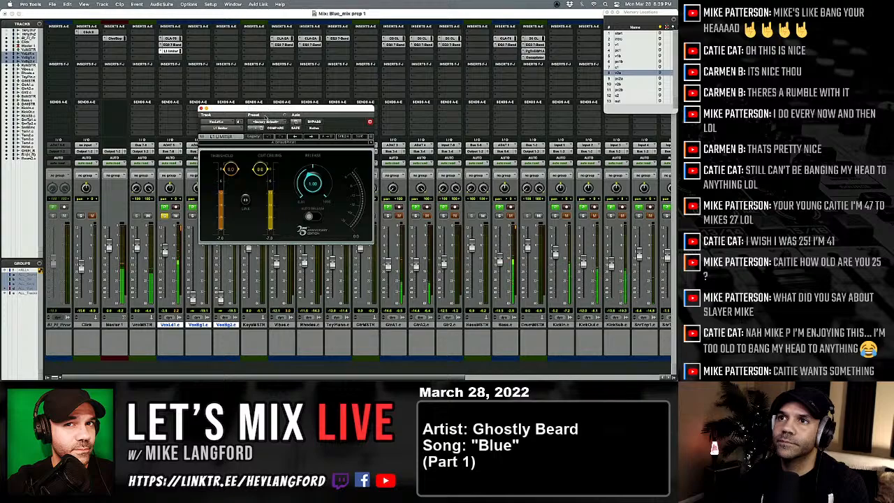
Put the mono Maxim limiter in the third insert slot of VoxLd1.c, in place of the L1 limiter.
{"action": "left_click", "coordinate": [161, 51]}
{"action": "mouse_move", "coordinate": [180, 51]}
{"action": "mouse_move", "coordinate": [244, 58]}
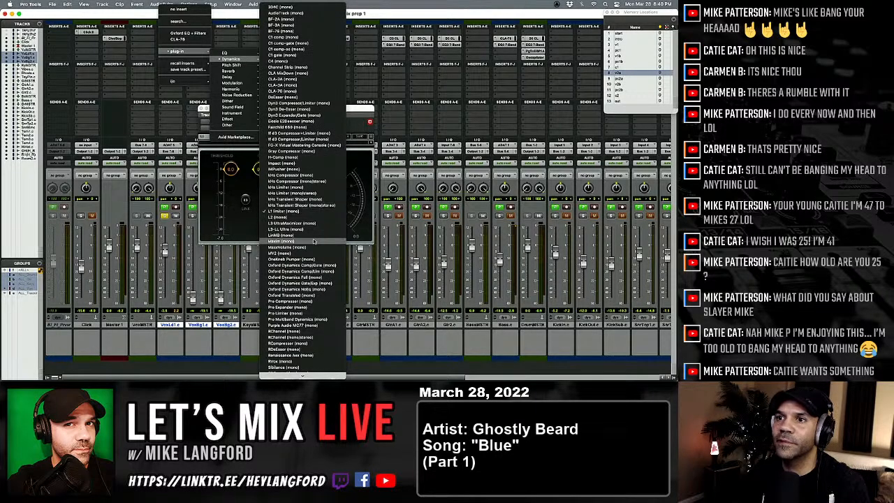
{"action": "left_click", "coordinate": [314, 217]}
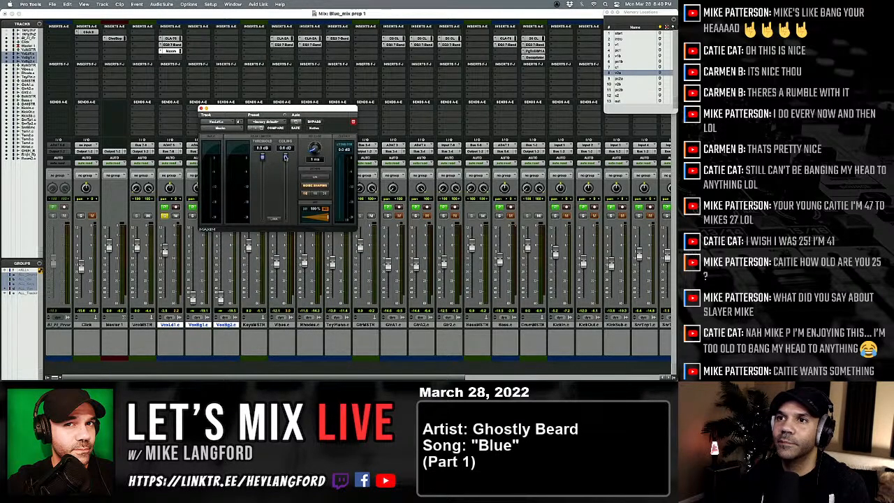
Set Maxim's ceiling to -6 dB and lower its threshold to about -11.7 dB during playback.
{"action": "left_click", "coordinate": [284, 149]}
{"action": "type", "text": "-"}
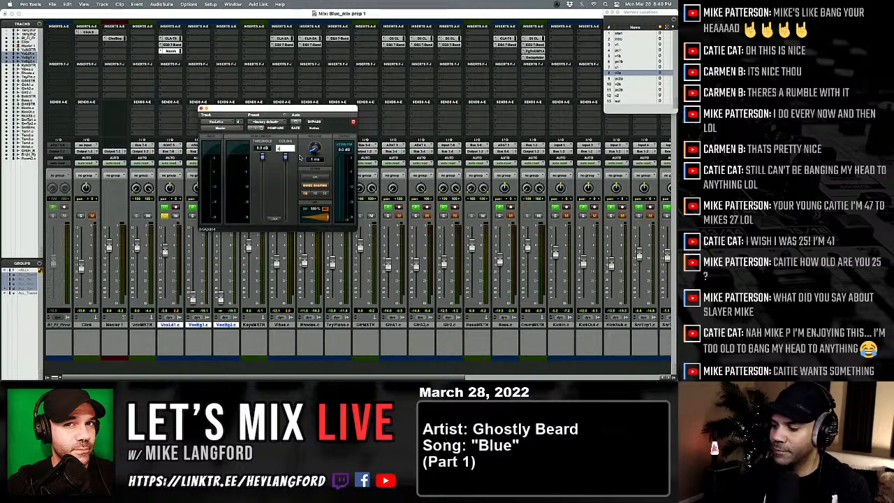
{"action": "type", "text": "6"}
{"action": "key", "text": "Return"}
{"action": "key", "text": "space"}
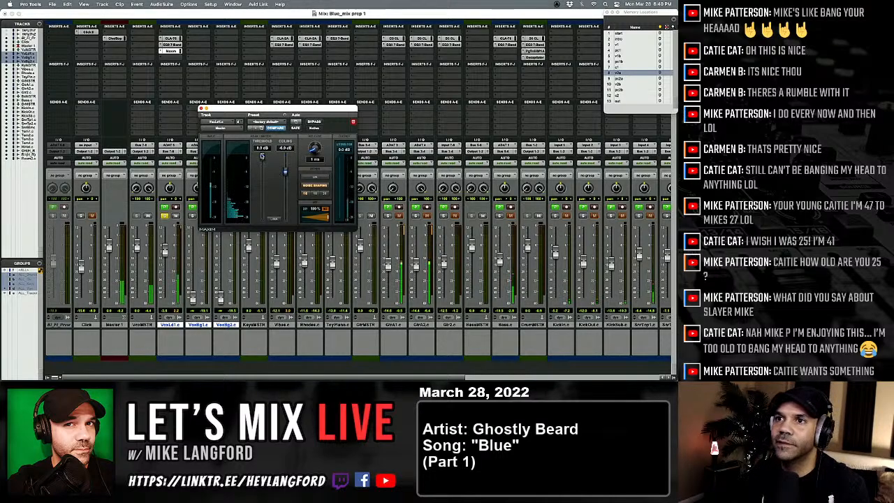
{"action": "left_click_drag", "start_coordinate": [262, 155], "coordinate": [262, 187]}
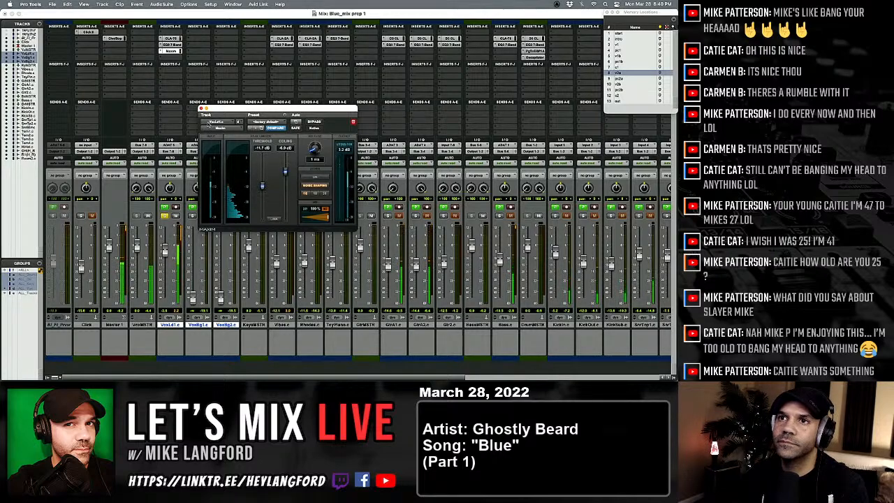
Copy the CLA-76, EQ3 7-Band and Maxim inserts from VoxLd1.c to VoxBg1.c and VoxBg2.c.
{"action": "left_click", "coordinate": [202, 109]}
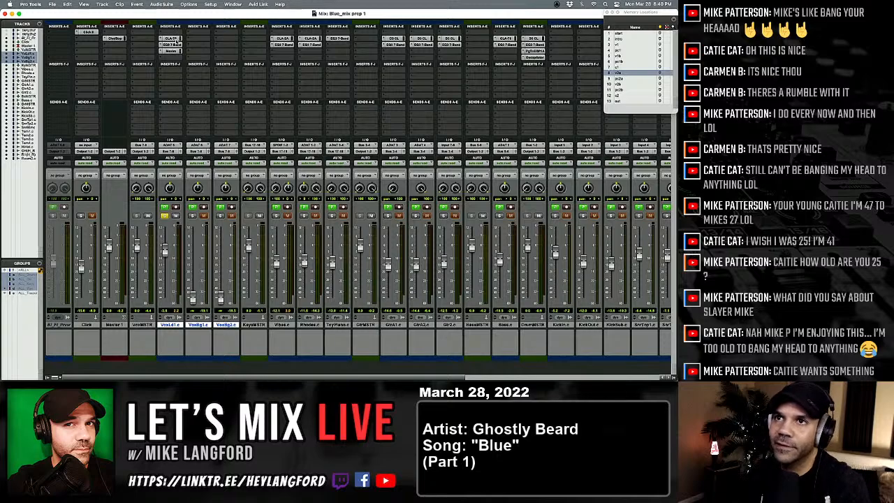
{"action": "left_click_drag", "start_coordinate": [173, 38], "coordinate": [196, 51]}
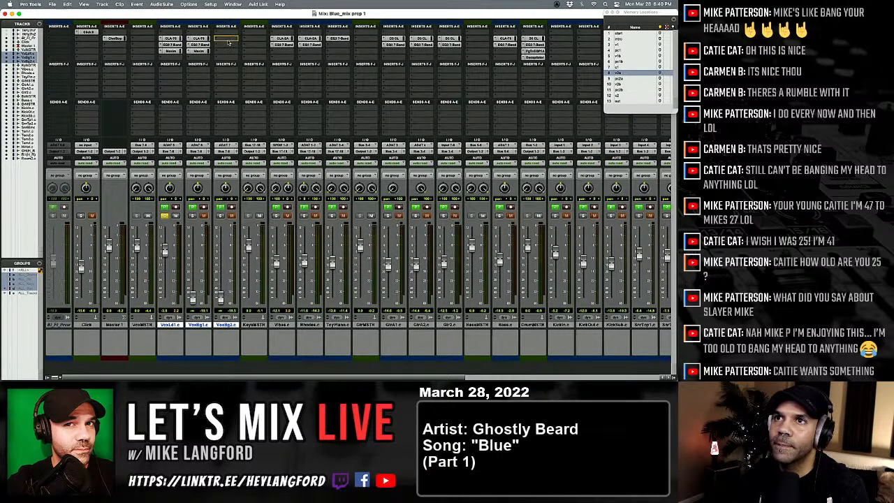
Select the first backing vocal clips on VoxBg1.c and VoxBg2.c in the Edit window.
{"action": "key", "text": "super+equal"}
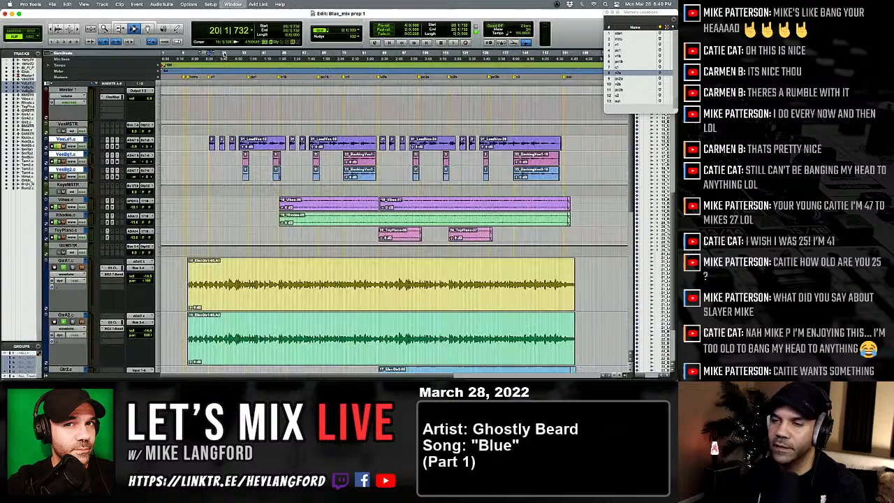
{"action": "left_click", "coordinate": [244, 161]}
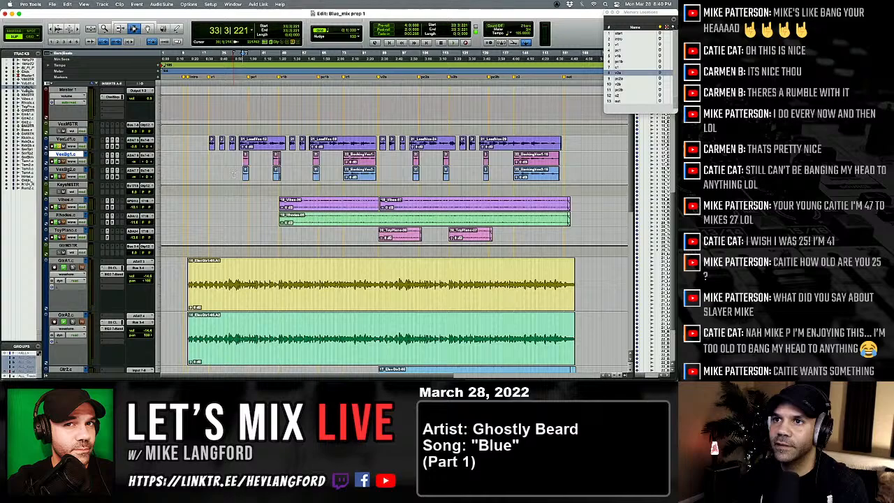
{"action": "key", "text": "shift+semicolon"}
{"action": "key", "text": "shift+Tab"}
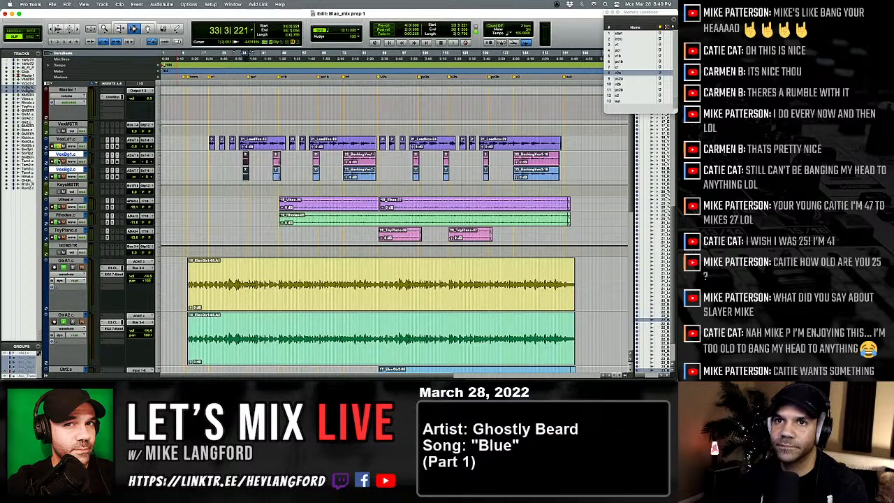
Raise the VoxBg1.c and VoxBg2.c faders in the Mix window to about -11 dB each during playback.
{"action": "key", "text": "super+equal"}
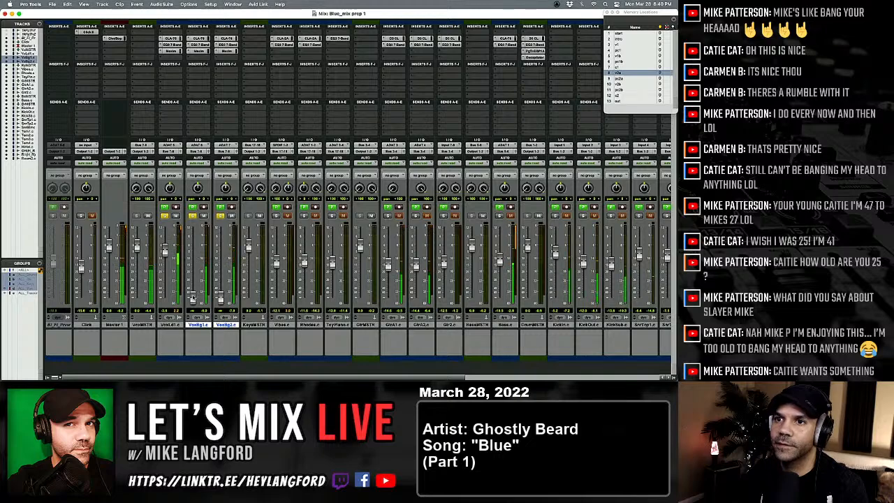
{"action": "left_click_drag", "start_coordinate": [193, 298], "coordinate": [193, 264]}
{"action": "left_click_drag", "start_coordinate": [221, 296], "coordinate": [220, 280]}
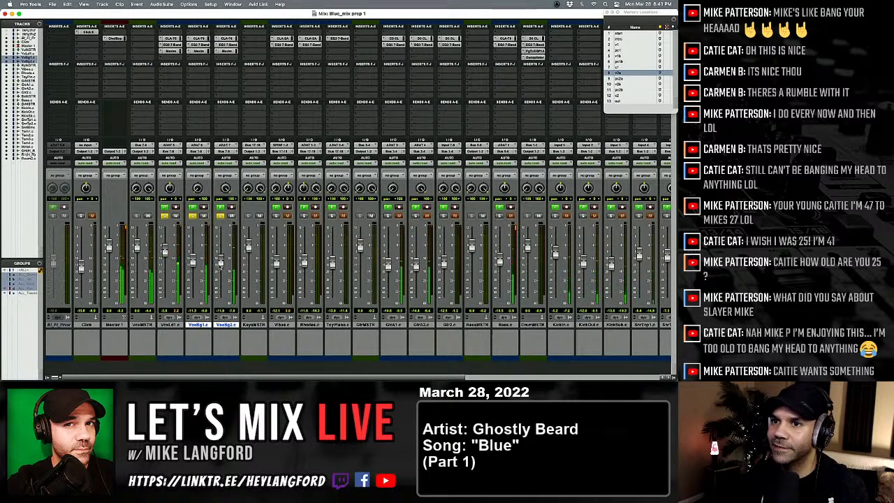
Reactivate the track groups and lower the lead and backing vocal faders together.
{"action": "key", "text": "super+shift+g"}
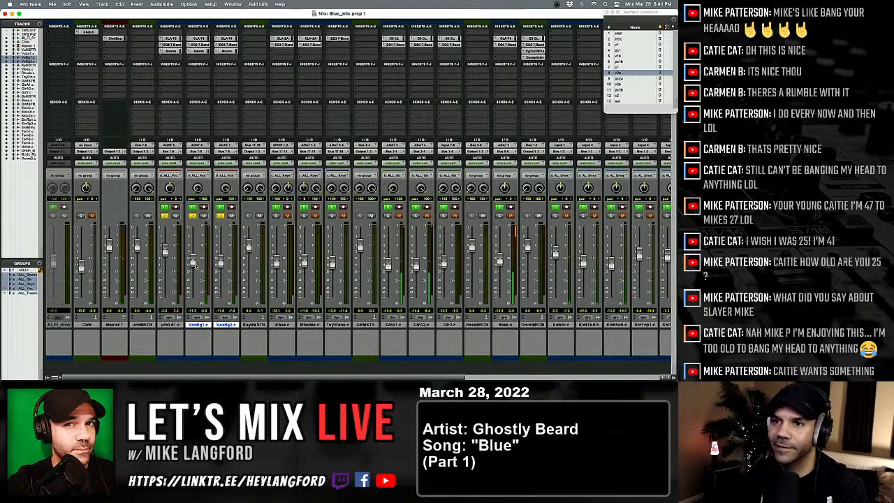
{"action": "left_click_drag", "start_coordinate": [193, 260], "coordinate": [165, 259]}
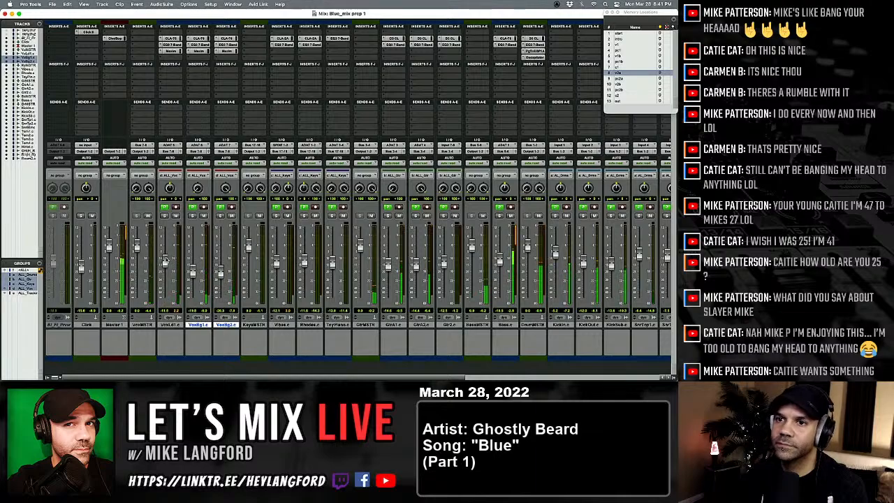
Play the song from just before the first backing vocals and fine-tune the CLA-76 input level on VoxBg1.c.
{"action": "key", "text": "super+equal"}
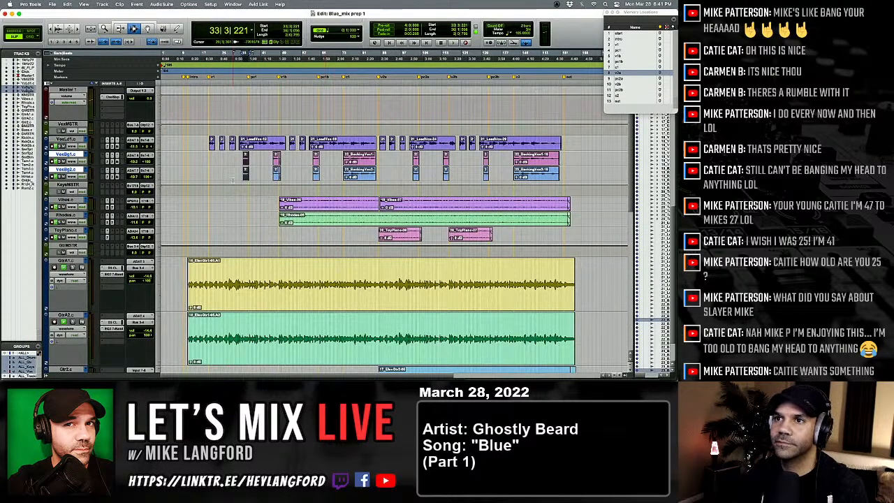
{"action": "key", "text": "space"}
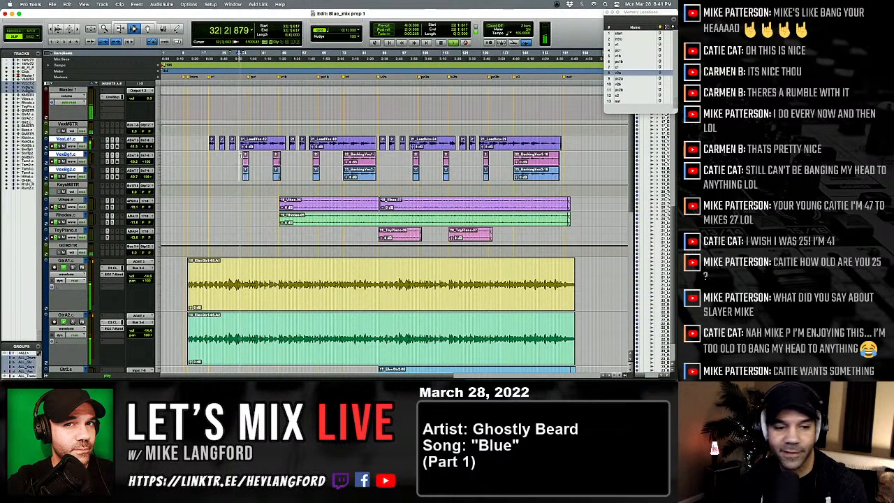
{"action": "key", "text": "super+equal"}
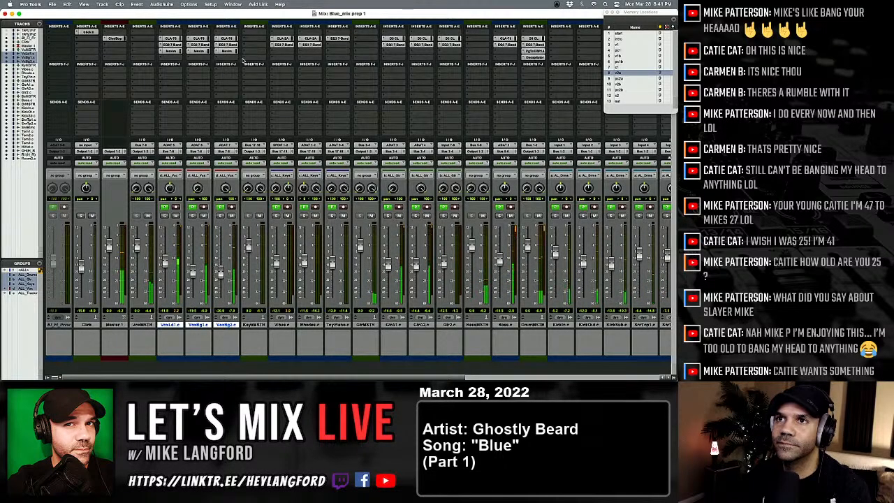
{"action": "left_click", "coordinate": [194, 39]}
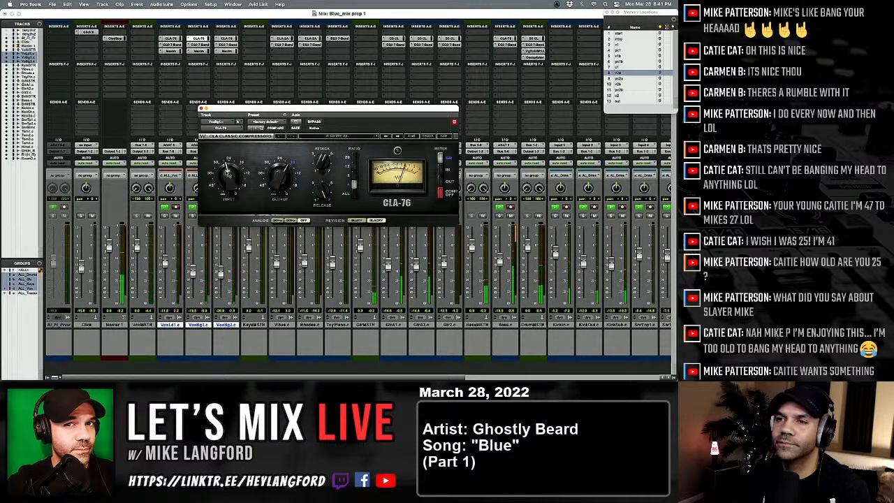
{"action": "left_click_drag", "start_coordinate": [227, 176], "coordinate": [227, 169]}
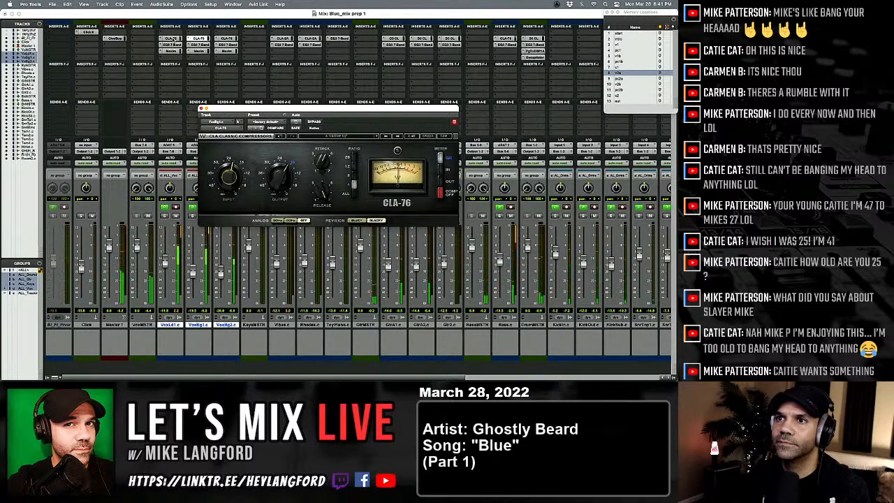
Compare the CLA-76 on VoxLd1.c and VoxBg1.c, and fine-tune the compressor's input level with the track groups suspended.
{"action": "left_click", "coordinate": [172, 39]}
{"action": "left_click", "coordinate": [199, 39]}
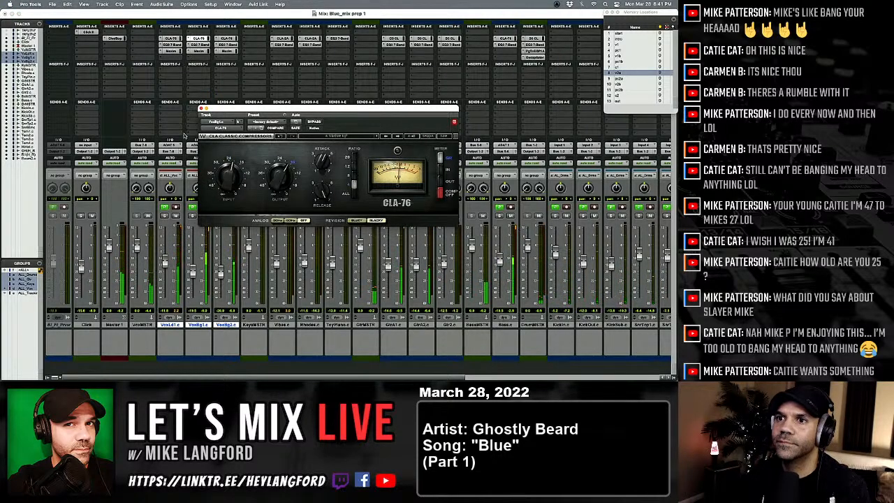
{"action": "left_click", "coordinate": [172, 39]}
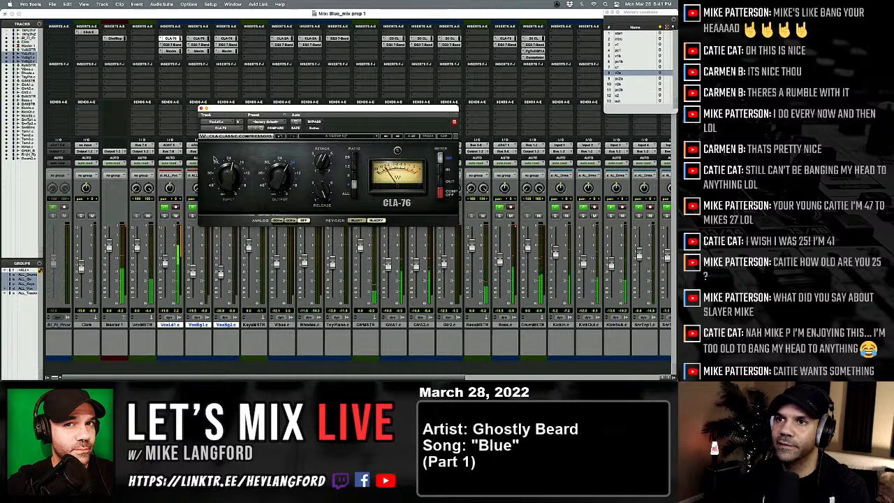
{"action": "key", "text": "super+shift+g"}
{"action": "left_click_drag", "start_coordinate": [228, 176], "coordinate": [228, 187]}
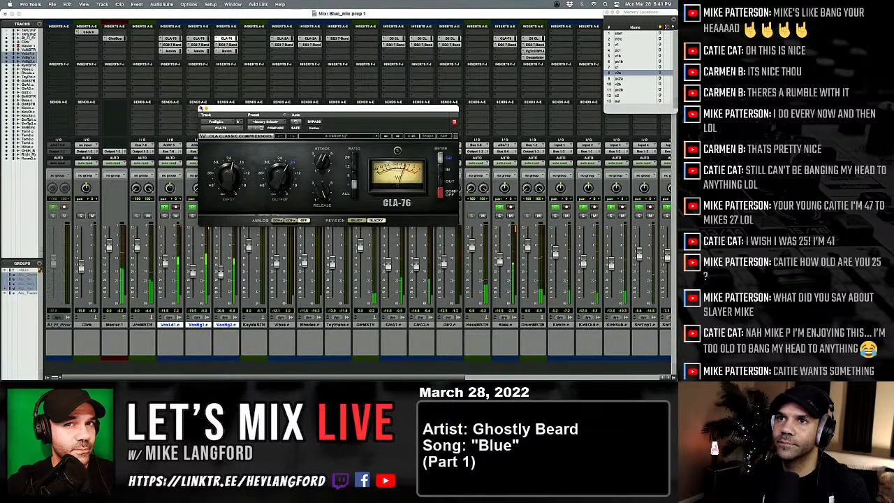
{"action": "left_click", "coordinate": [200, 109]}
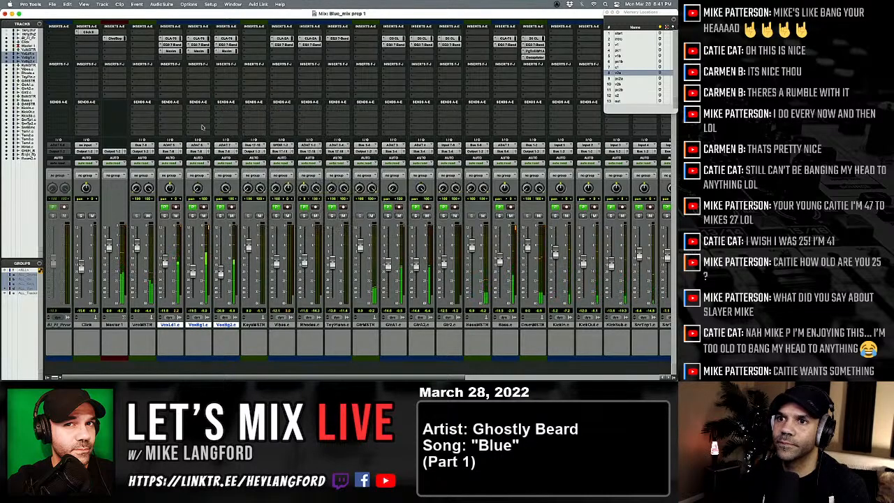
Check the CLA-76 compression and Maxim limiting on the backing vocal tracks during playback.
{"action": "left_click", "coordinate": [198, 38]}
{"action": "left_click", "coordinate": [225, 38]}
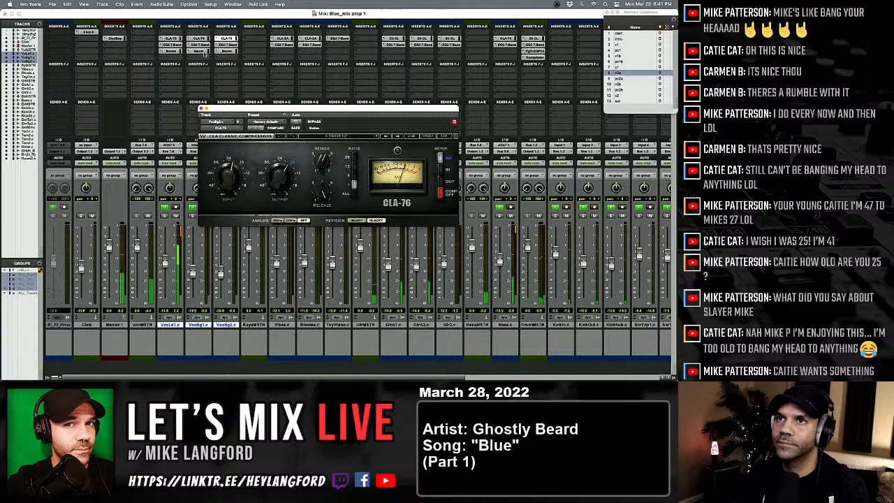
{"action": "left_click", "coordinate": [203, 51]}
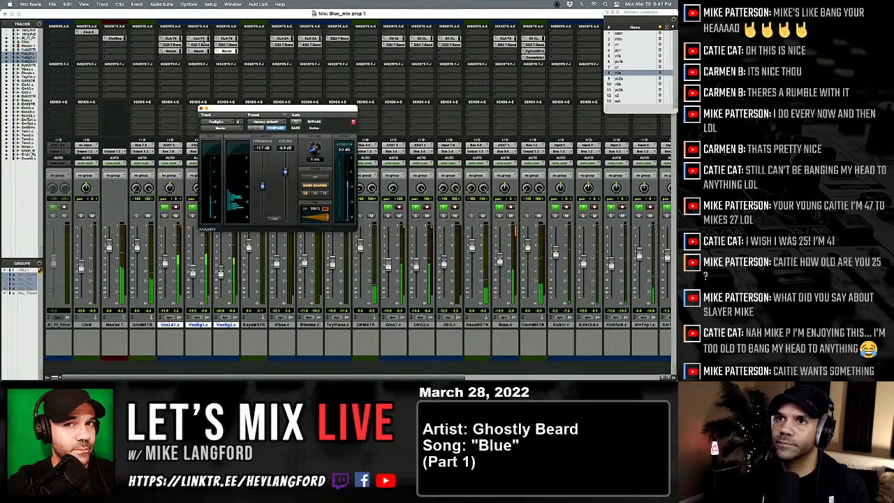
{"action": "left_click", "coordinate": [202, 109]}
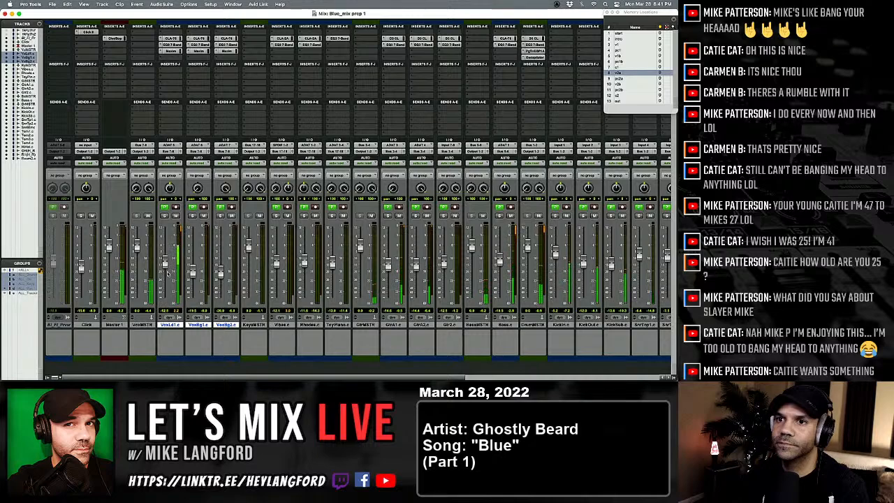
Reactivate the track groups and nudge the vocal faders up, bringing VoxLd1.c to about -11.6 dB.
{"action": "key", "text": "super+shift+g"}
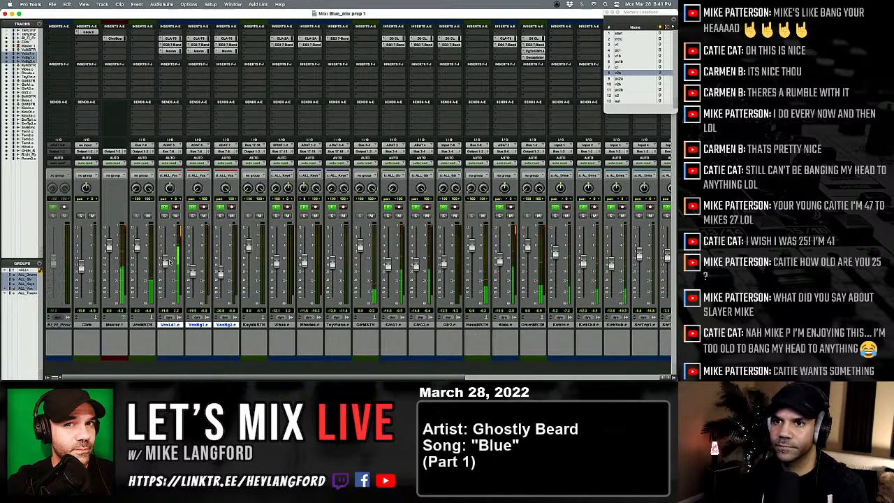
{"action": "left_click_drag", "start_coordinate": [166, 264], "coordinate": [167, 260]}
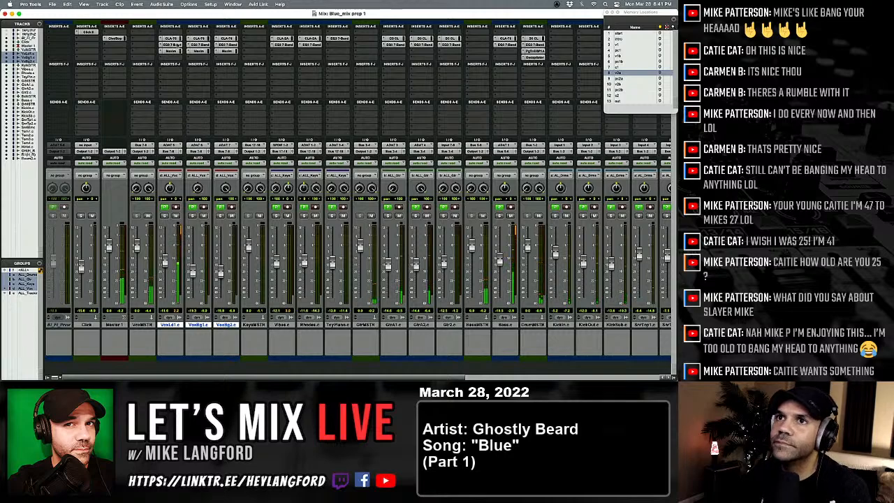
Compare the lead vocal on VoxLd1.c with its EQ bypassed and active, with the track groups suspended.
{"action": "left_click", "coordinate": [178, 45], "text": "super"}
{"action": "key", "text": "super+shift+g"}
{"action": "left_click", "coordinate": [178, 45], "text": "super"}
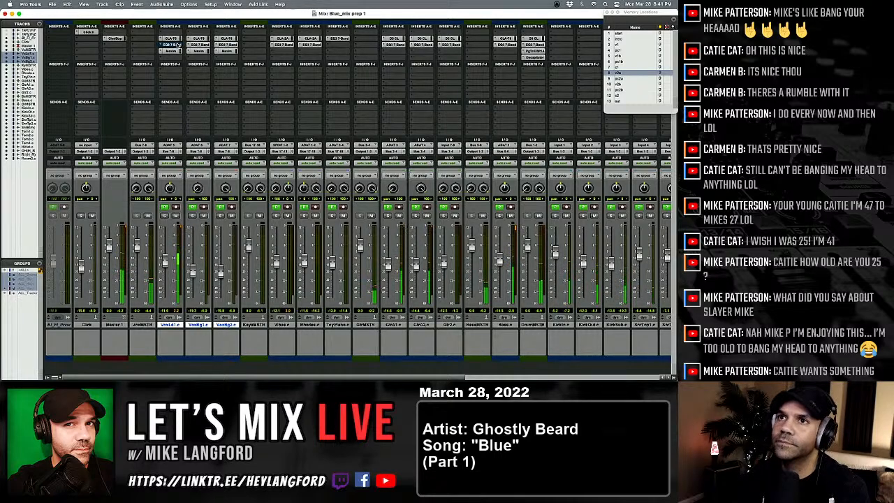
{"action": "left_click", "coordinate": [178, 45], "text": "super"}
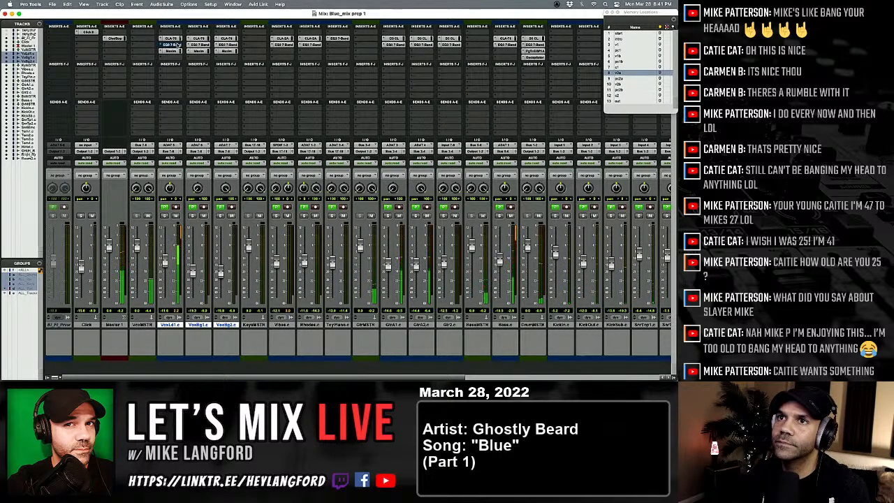
{"action": "left_click", "coordinate": [178, 45], "text": "super"}
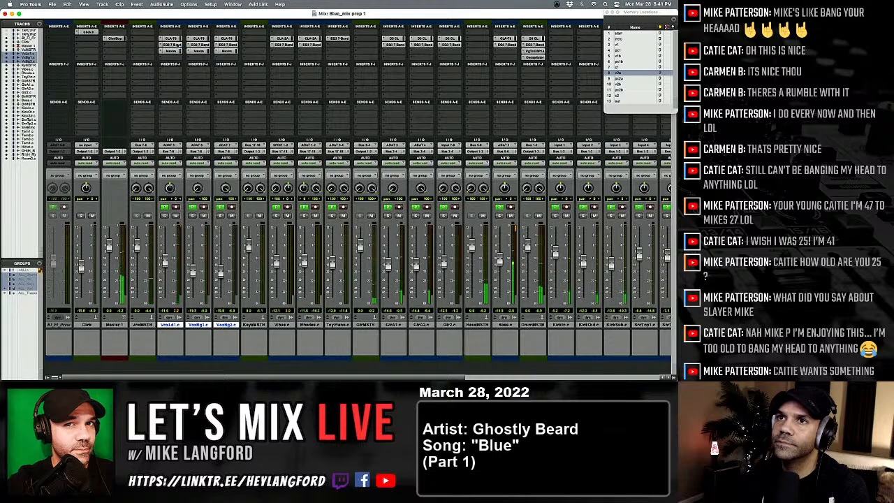
Deepen the low-mid cut in VoxLd1.c's EQ to about -6.2 dB and set that band's Q to about 2.6.
{"action": "left_click", "coordinate": [178, 45]}
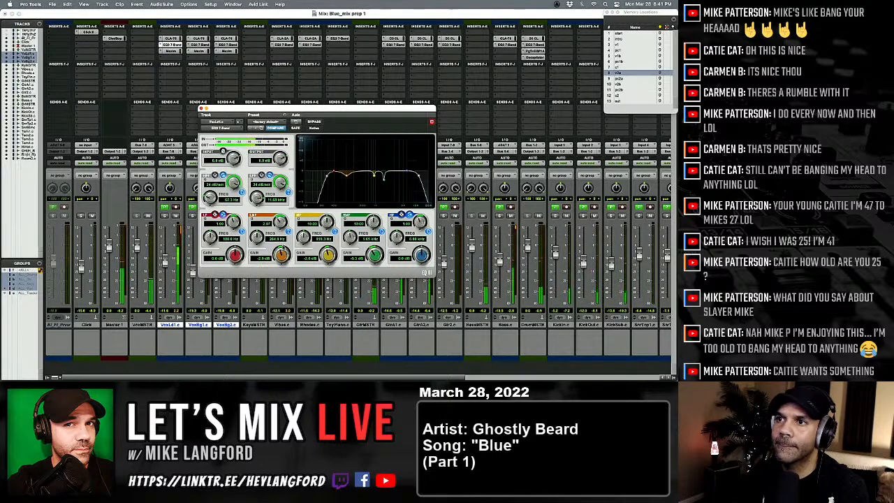
{"action": "mouse_move", "coordinate": [281, 255]}
{"action": "left_mouse_down"}
{"action": "mouse_move", "coordinate": [285, 318]}
{"action": "mouse_move", "coordinate": [280, 262]}
{"action": "left_mouse_up"}
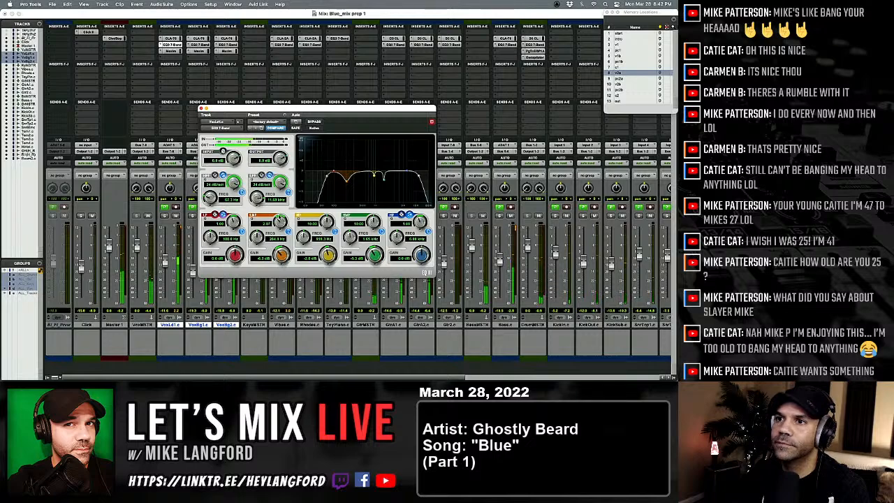
{"action": "left_click_drag", "start_coordinate": [278, 218], "coordinate": [282, 200]}
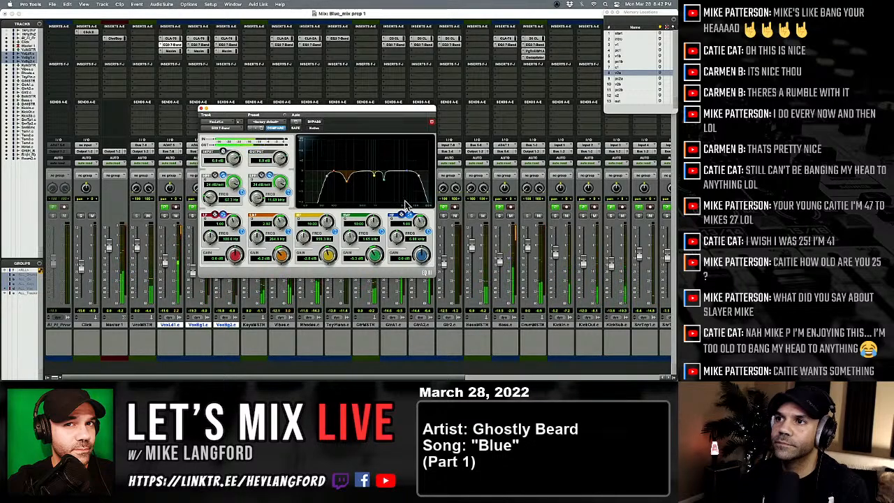
Insert the stereo PuigTec EQP1A in the first insert slot of VoxMSTR and reposition its window.
{"action": "left_click", "coordinate": [132, 39]}
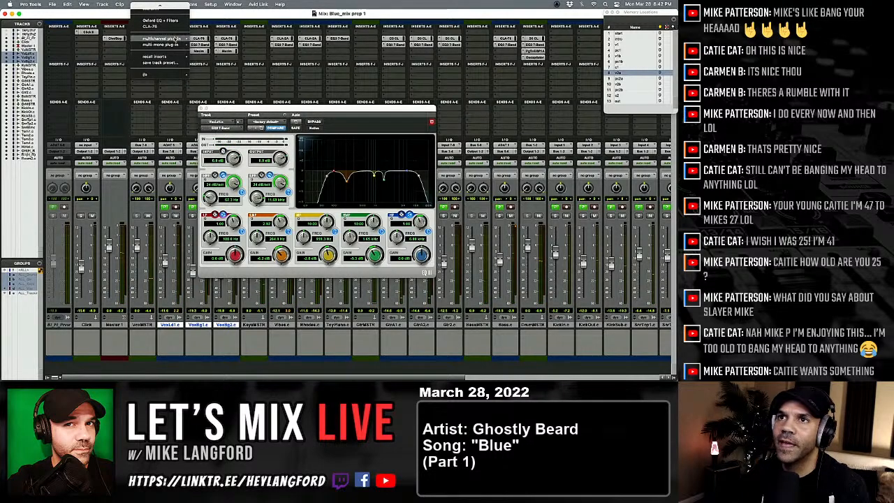
{"action": "mouse_move", "coordinate": [162, 39]}
{"action": "mouse_move", "coordinate": [222, 41]}
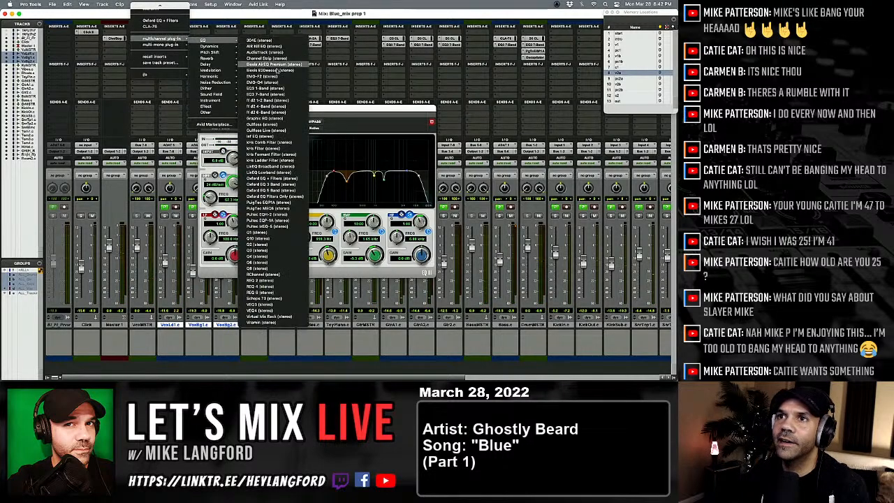
{"action": "left_click", "coordinate": [278, 202]}
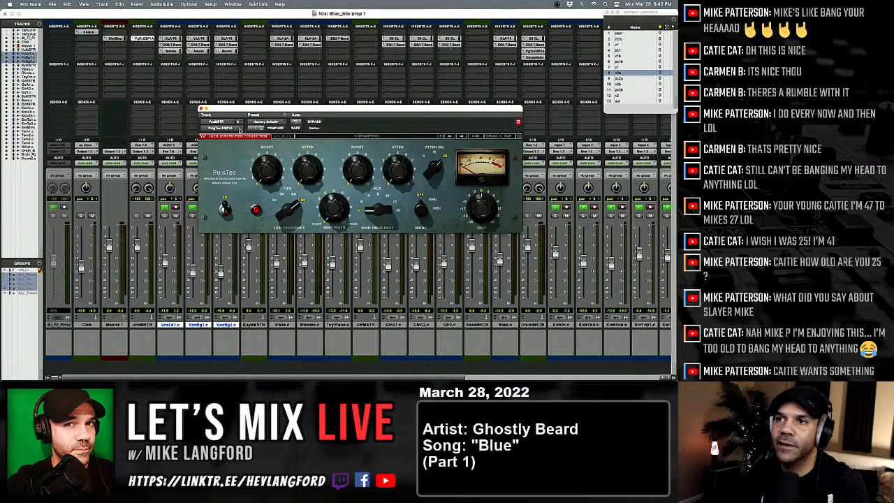
{"action": "left_click_drag", "start_coordinate": [307, 110], "coordinate": [342, 118]}
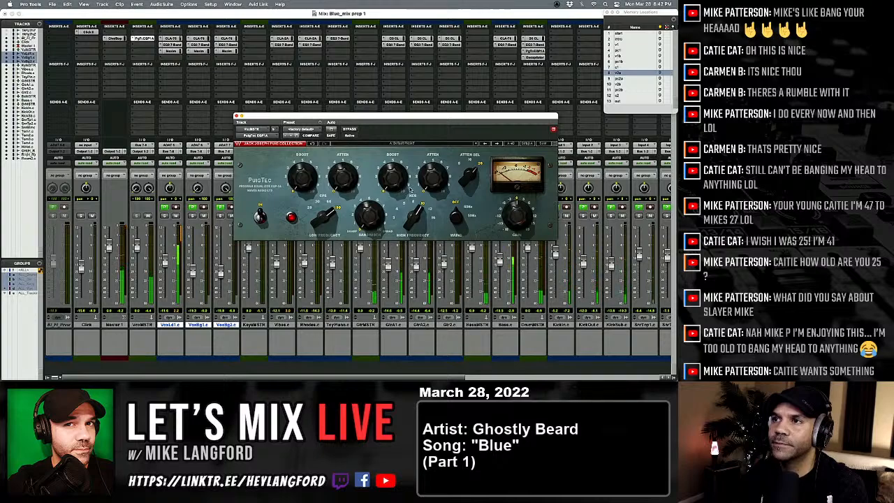
Boost the high frequencies in VoxMSTR's PuigTec EQP1A and fine-tune the amount after comparing it with bypass.
{"action": "left_click_drag", "start_coordinate": [392, 177], "coordinate": [391, 150]}
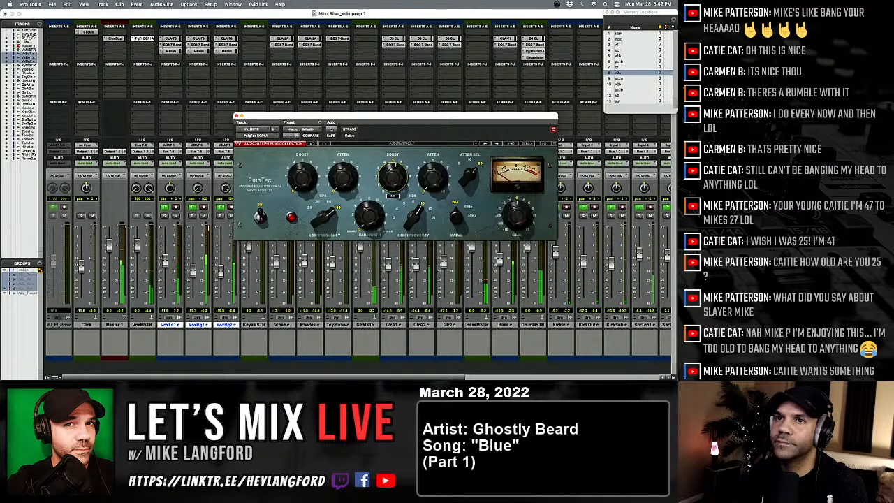
{"action": "left_click", "coordinate": [350, 132]}
{"action": "left_click", "coordinate": [350, 131]}
{"action": "left_click_drag", "start_coordinate": [392, 181], "coordinate": [393, 180]}
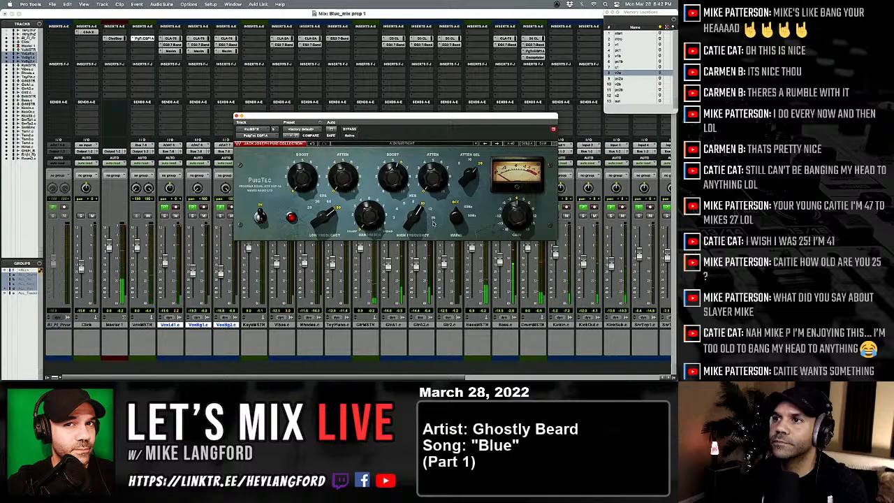
Adjust the high-frequency attenuation in VoxMSTR's PuigTec EQP1A and switch off the low-pass filter in VoxBg1.c's EQ.
{"action": "left_click_drag", "start_coordinate": [439, 181], "coordinate": [439, 157]}
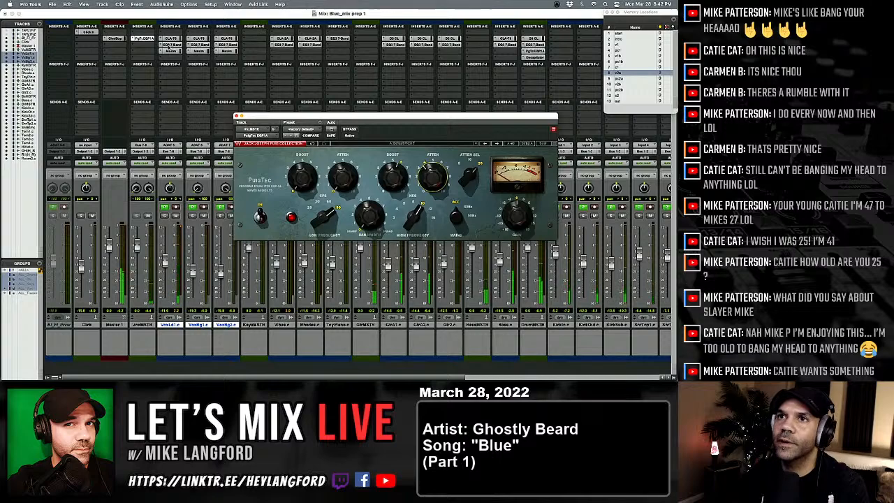
{"action": "left_click", "coordinate": [169, 46]}
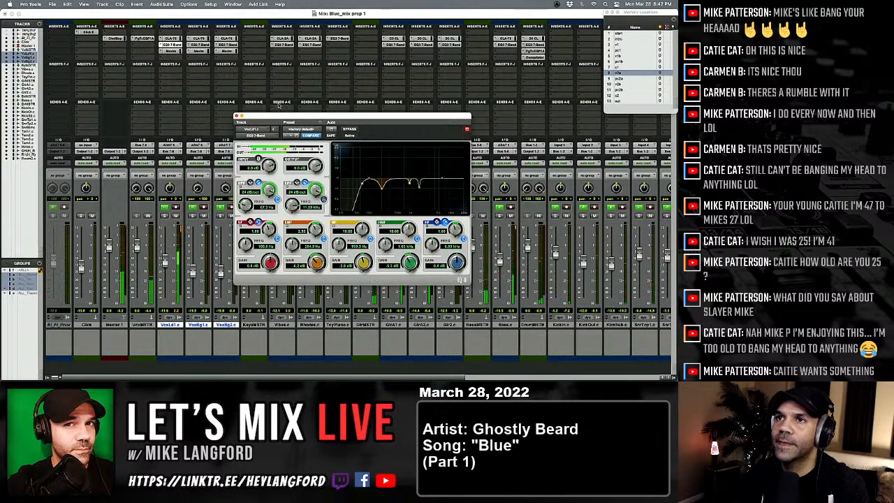
{"action": "left_click", "coordinate": [199, 45]}
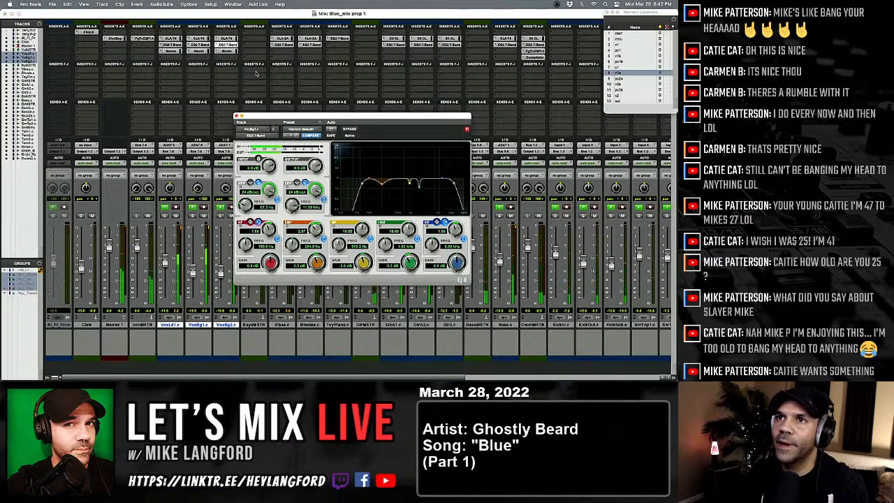
{"action": "left_click", "coordinate": [324, 200]}
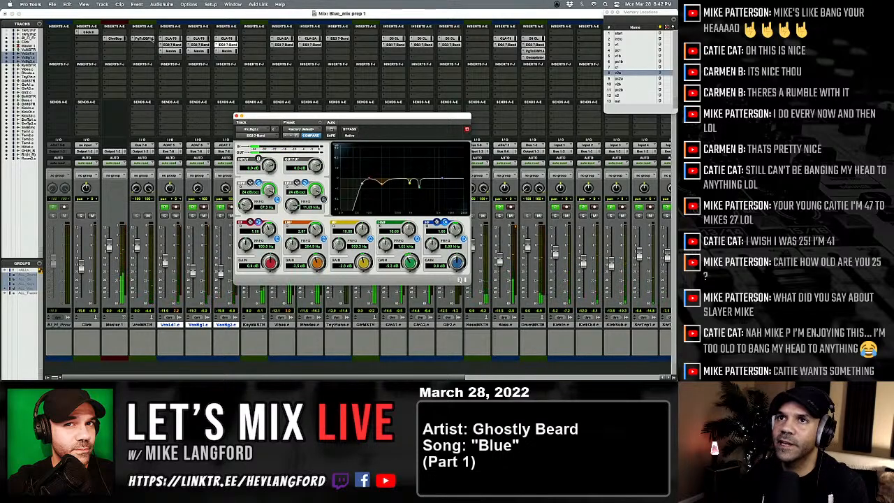
Fine-tune the high-frequency attenuation in VoxMSTR's PuigTec EQP1A and close the plug-in.
{"action": "left_click", "coordinate": [145, 39]}
{"action": "mouse_move", "coordinate": [431, 175]}
{"action": "left_mouse_down"}
{"action": "mouse_move", "coordinate": [430, 194]}
{"action": "mouse_move", "coordinate": [433, 170]}
{"action": "left_mouse_up"}
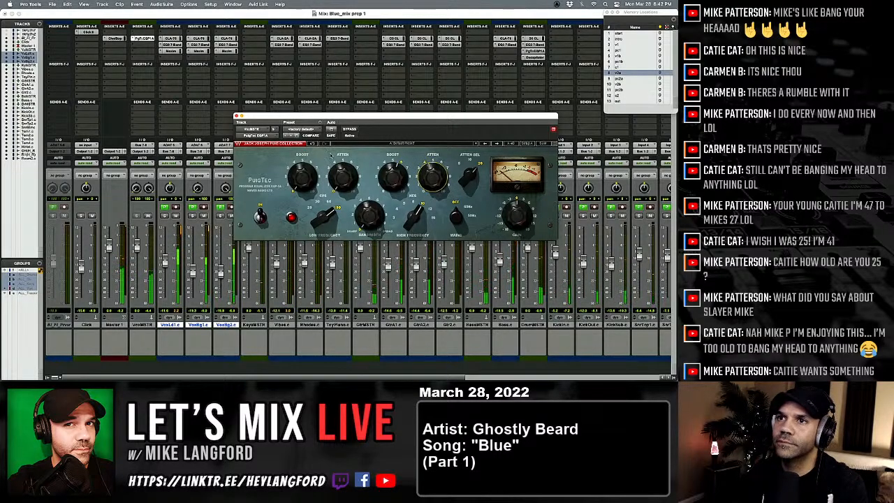
{"action": "left_click", "coordinate": [236, 116]}
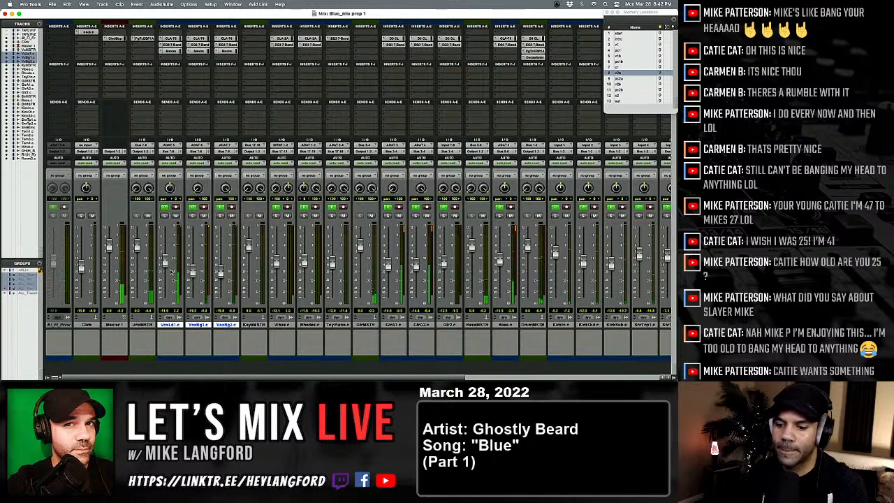
Reactivate the track groups, lower the grouped vocal faders to about -13.1 dB on VoxLd1.c, and disable the ALL_Vox group.
{"action": "key", "text": "super+shift+g"}
{"action": "left_click_drag", "start_coordinate": [168, 267], "coordinate": [180, 283]}
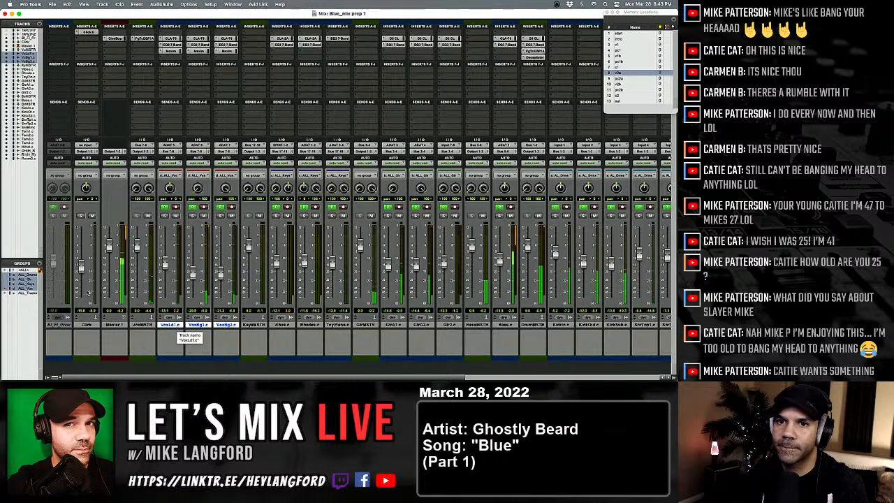
{"action": "left_click", "coordinate": [27, 288]}
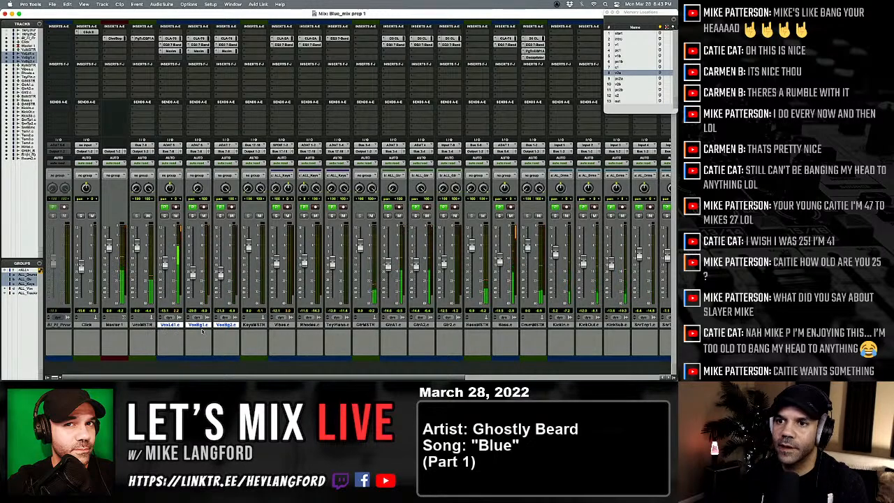
Create a Mix/Edit group named VoxBg containing the backing vocal tracks VoxBg1.c and VoxBg2.c.
{"action": "left_click", "coordinate": [200, 326]}
{"action": "left_click", "coordinate": [227, 325], "text": "shift"}
{"action": "key", "text": "super+g"}
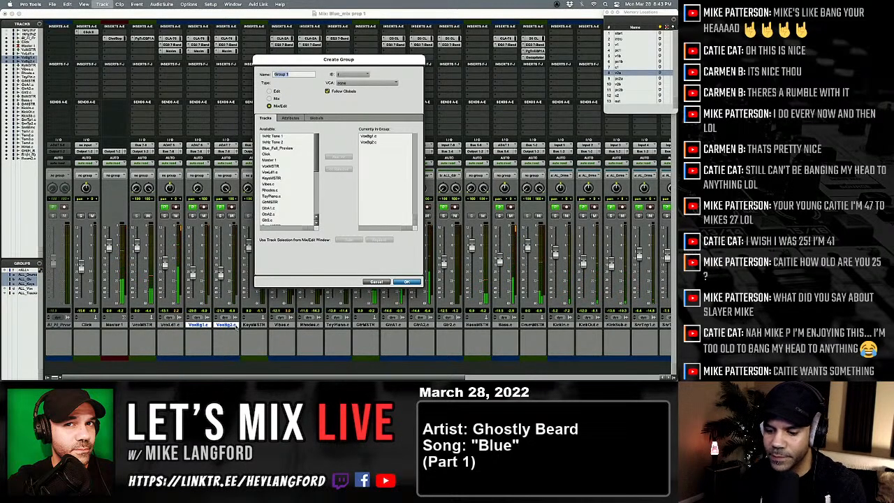
{"action": "type", "text": "VoxBg"}
{"action": "key", "text": "Return"}
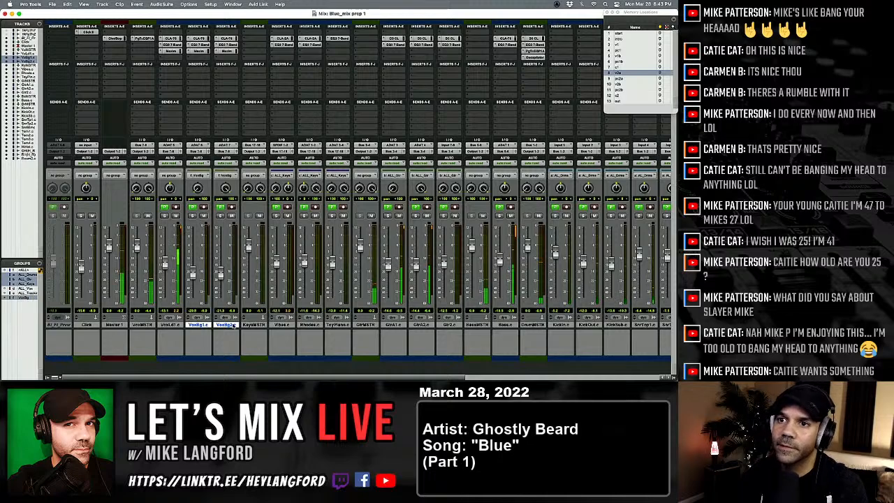
Solo VoxBg1.c with the track groups suspended and select its long first-chorus clip for playback.
{"action": "mouse_move", "coordinate": [193, 274]}
{"action": "left_mouse_down"}
{"action": "mouse_move", "coordinate": [193, 300]}
{"action": "mouse_move", "coordinate": [193, 274]}
{"action": "left_mouse_up"}
{"action": "left_click", "coordinate": [193, 215]}
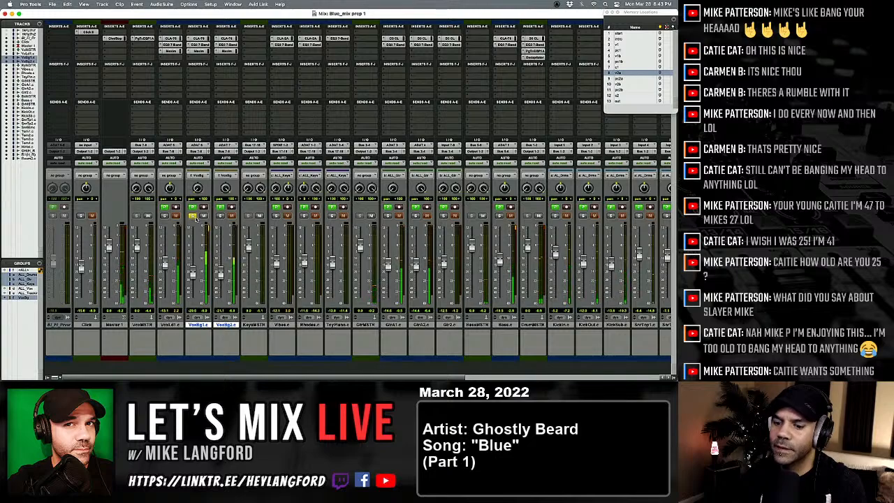
{"action": "key", "text": "super+shift+g"}
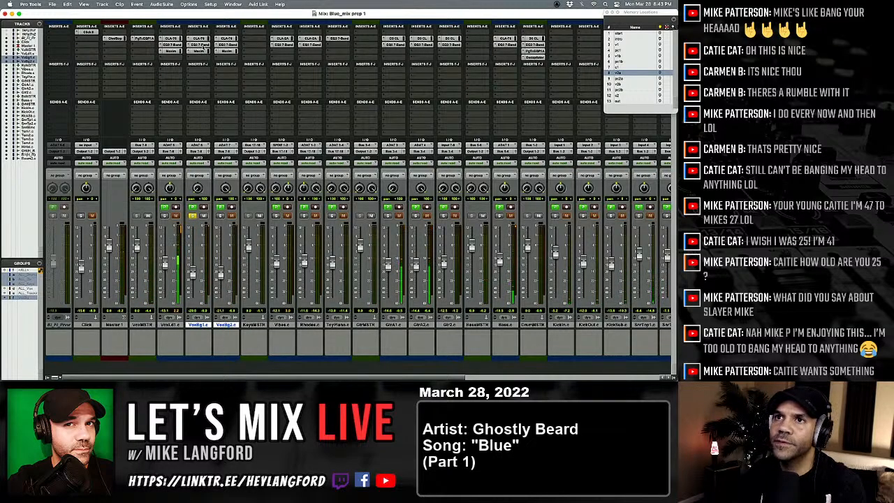
{"action": "key", "text": "super+equal"}
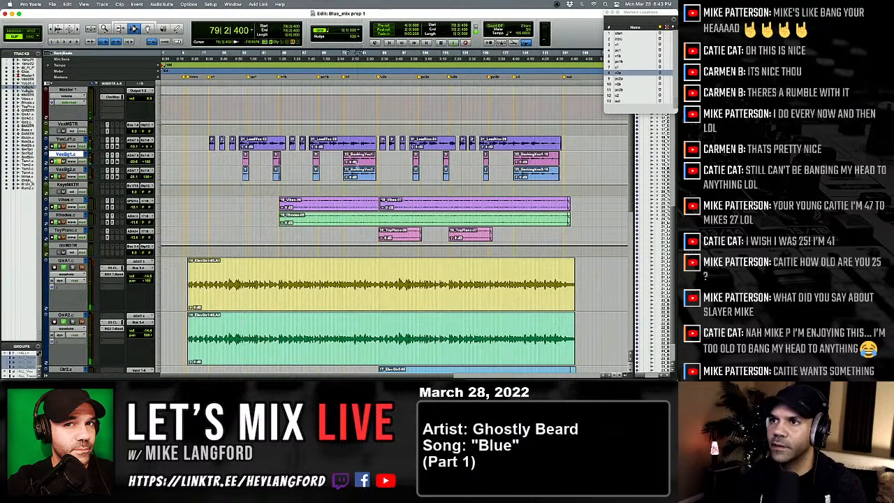
{"action": "key", "text": "super+equal"}
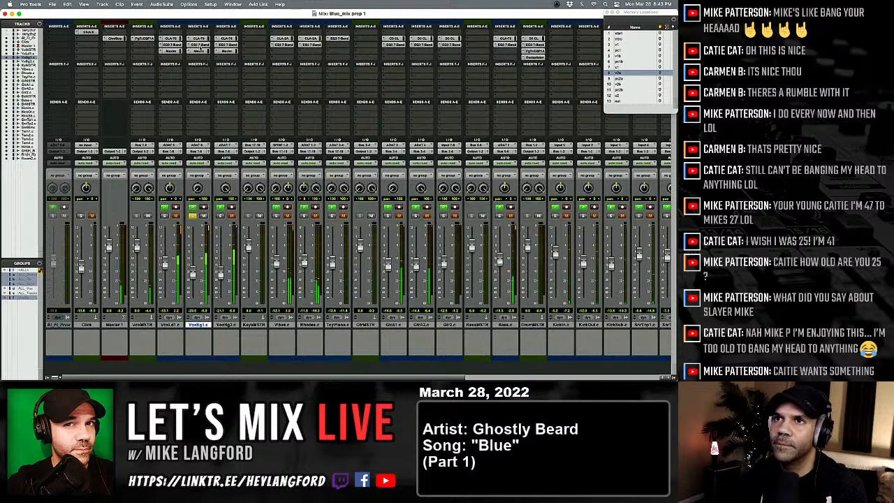
In VoxBg1.c's EQ, deepen the low-mid cut to about -5.0 dB, set the high-pass near 105 Hz, and enable the low-pass near 9.77 kHz.
{"action": "left_click", "coordinate": [201, 45]}
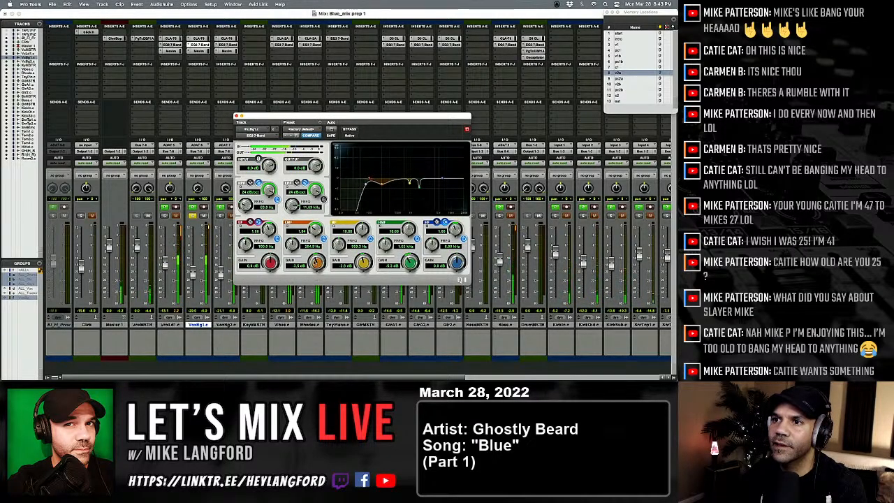
{"action": "mouse_move", "coordinate": [316, 262]}
{"action": "left_mouse_down"}
{"action": "mouse_move", "coordinate": [314, 277]}
{"action": "mouse_move", "coordinate": [316, 265]}
{"action": "left_mouse_up"}
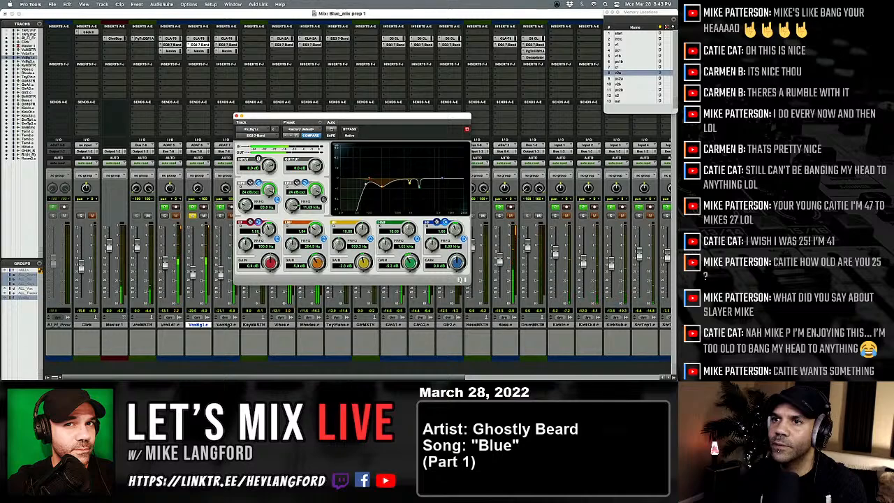
{"action": "left_click_drag", "start_coordinate": [250, 207], "coordinate": [299, 215]}
{"action": "left_click", "coordinate": [323, 200]}
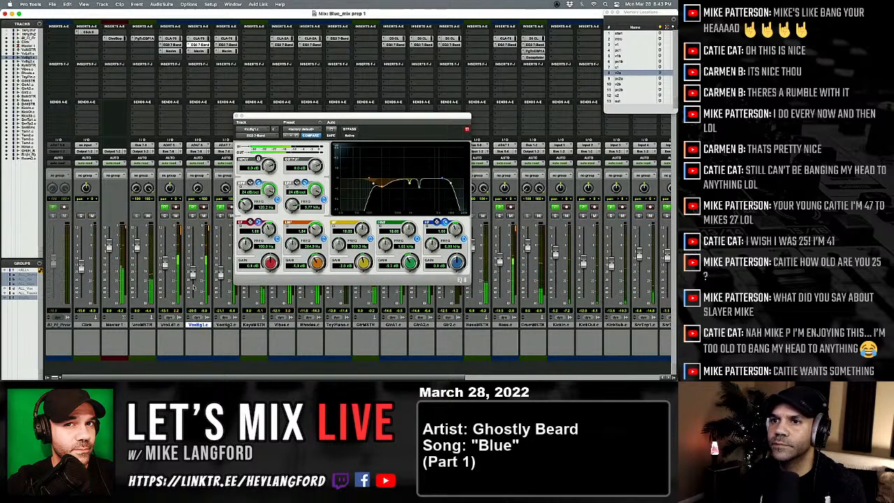
{"action": "key", "text": "shift+super+g"}
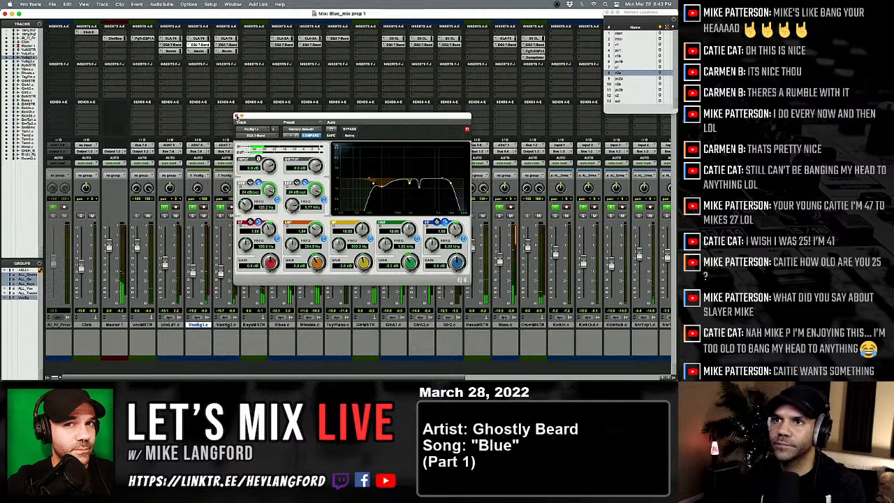
{"action": "left_click", "coordinate": [237, 116]}
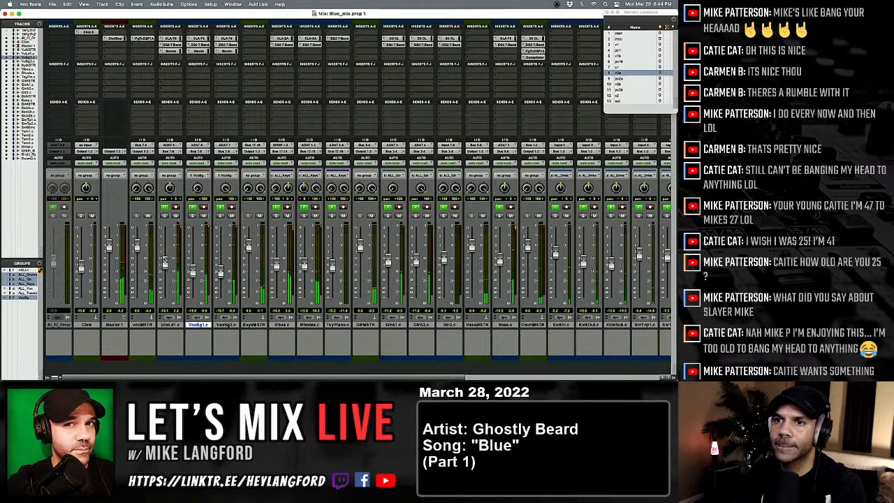
Select the Master 1 track in the Edit window.
{"action": "scroll", "coordinate": [257, 278], "scroll_direction": "right", "scroll_amount": 3}
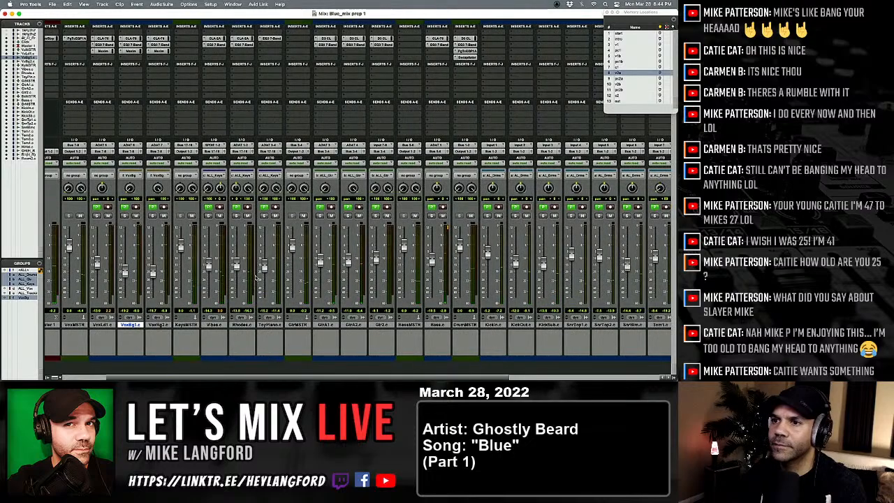
{"action": "key", "text": "super+equal"}
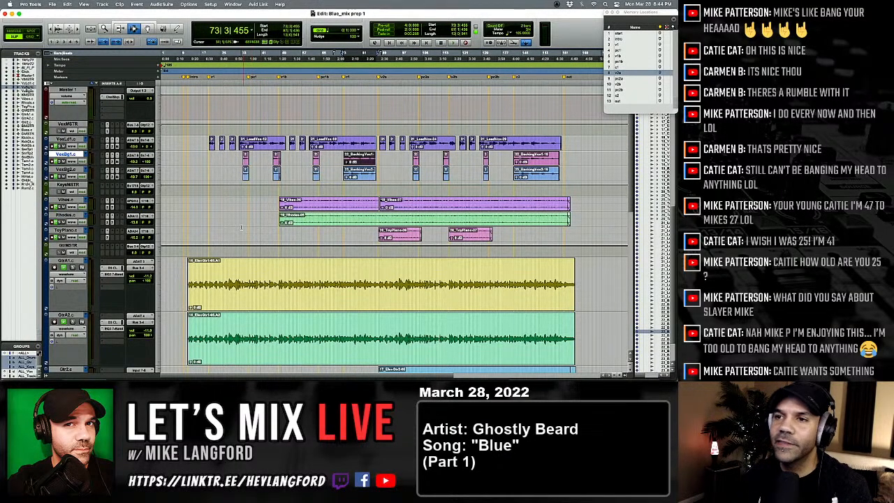
{"action": "scroll", "coordinate": [242, 231], "scroll_direction": "up", "scroll_amount": 2}
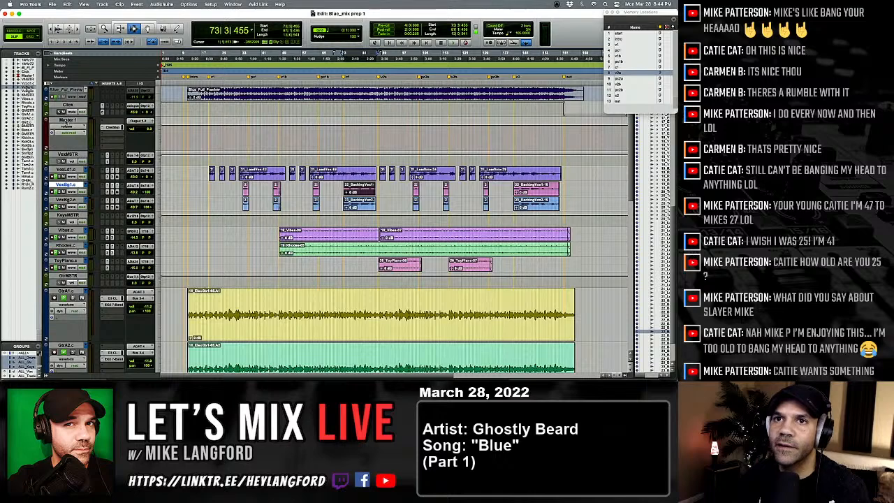
{"action": "left_click", "coordinate": [66, 120]}
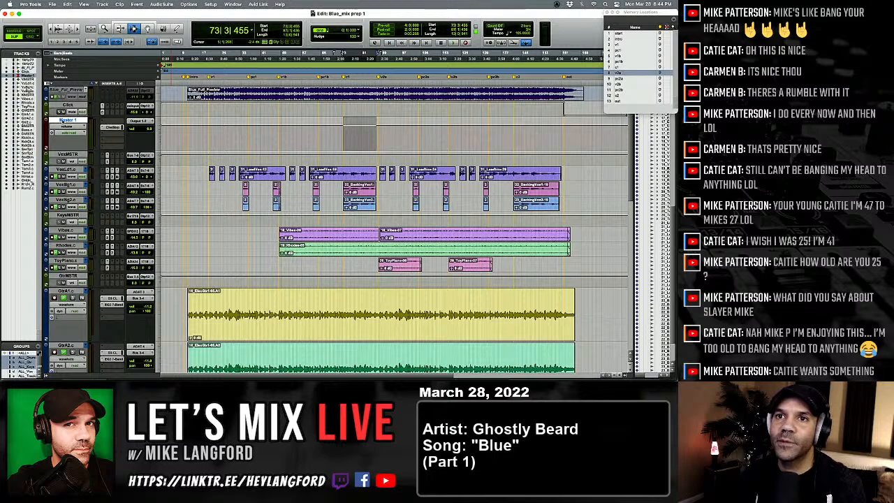
{"action": "left_click", "coordinate": [63, 122]}
{"action": "left_click", "coordinate": [63, 122]}
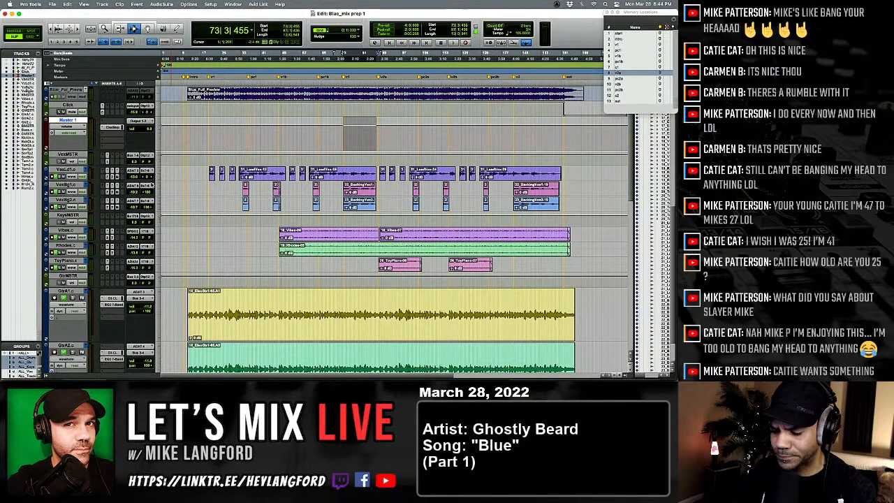
Resize all tracks in the Edit window to the same medium height.
{"action": "scroll", "coordinate": [126, 158], "scroll_direction": "down", "scroll_amount": 5}
{"action": "scroll", "coordinate": [125, 158], "scroll_direction": "down", "scroll_amount": 3}
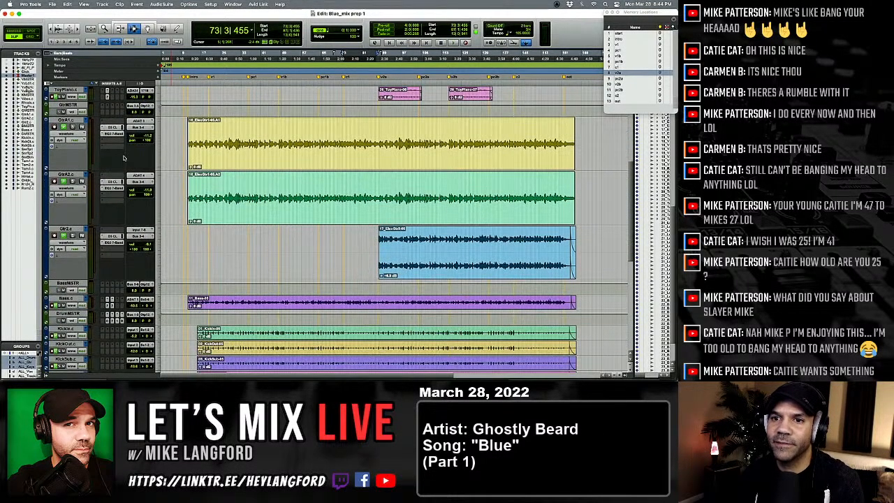
{"action": "left_click_drag", "start_coordinate": [54, 172], "coordinate": [54, 145]}
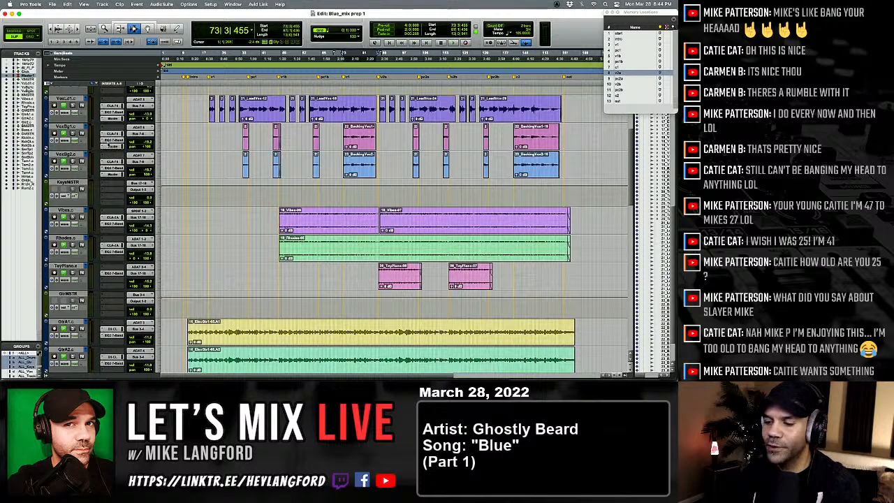
{"action": "key", "text": "super+equal"}
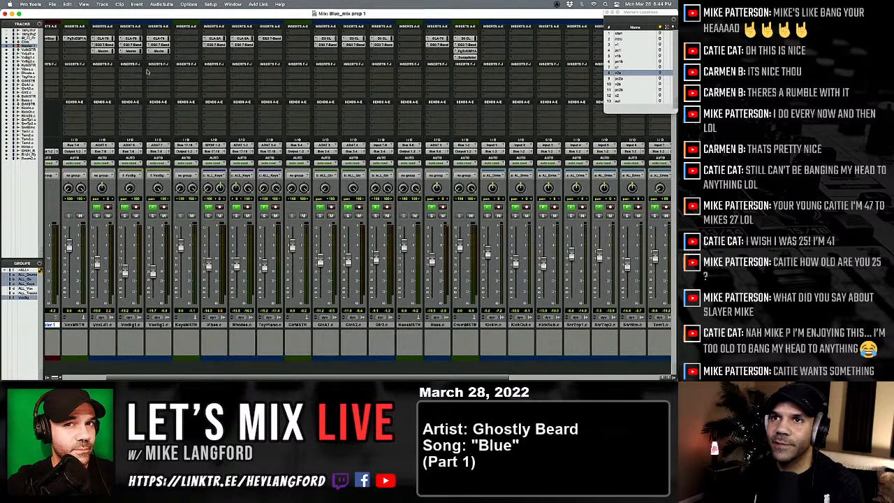
{"action": "left_click", "coordinate": [149, 71]}
{"action": "mouse_move", "coordinate": [171, 70]}
{"action": "mouse_move", "coordinate": [214, 72]}
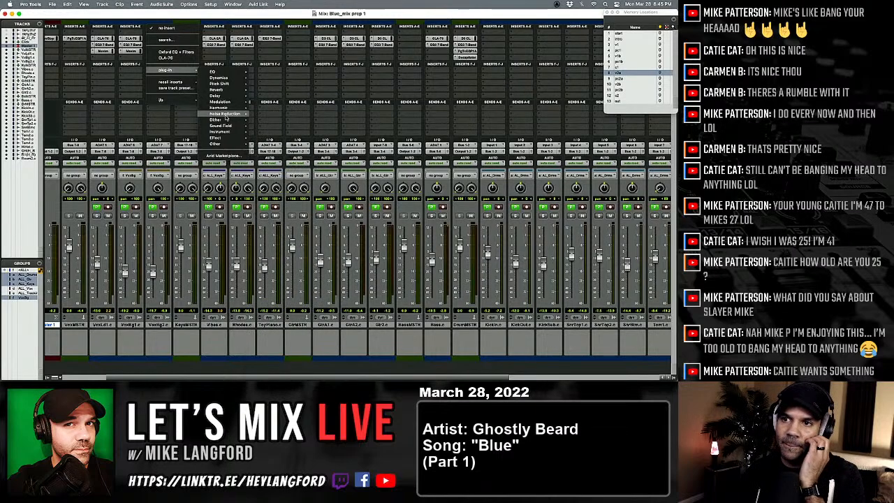
{"action": "mouse_move", "coordinate": [225, 119]}
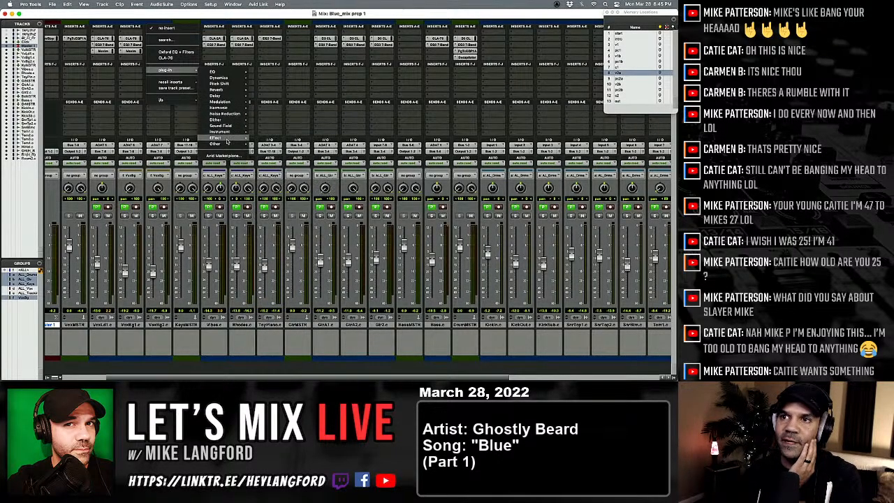
{"action": "mouse_move", "coordinate": [227, 144]}
{"action": "left_click", "coordinate": [309, 89]}
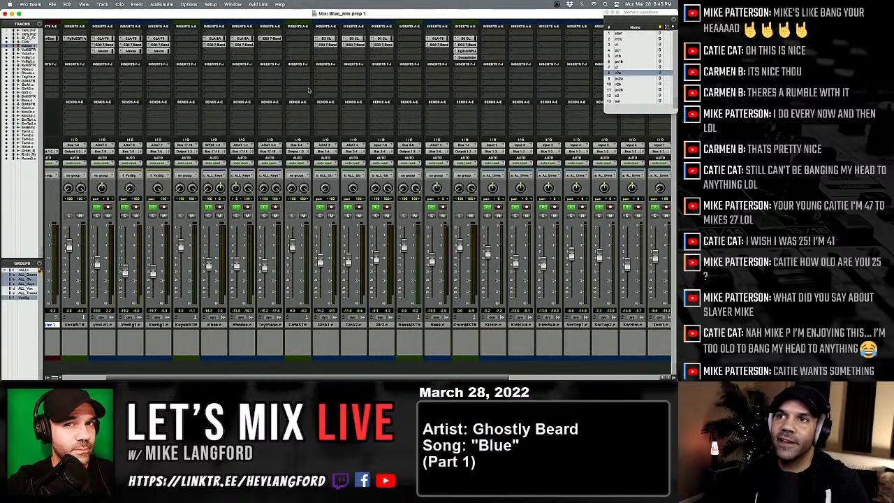
{"action": "scroll", "coordinate": [272, 91], "scroll_direction": "left", "scroll_amount": 3}
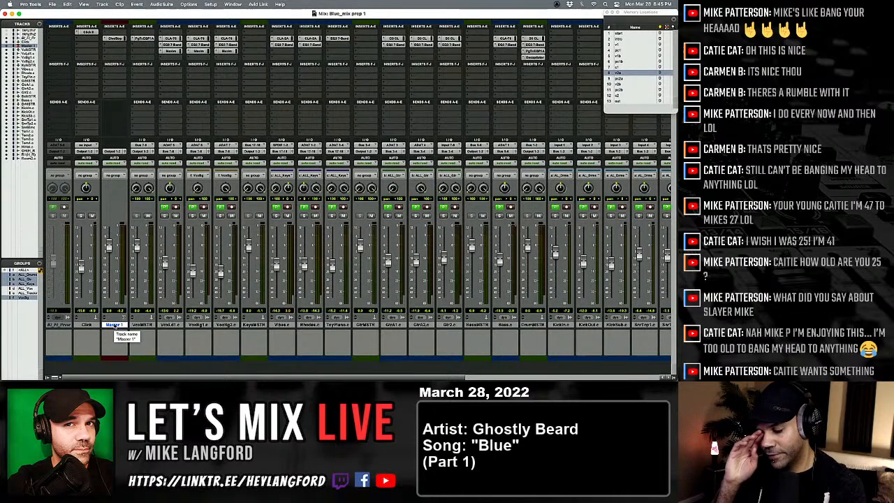
Create three new mono Aux Input tracks below the Master 1 track.
{"action": "key", "text": "super+equal"}
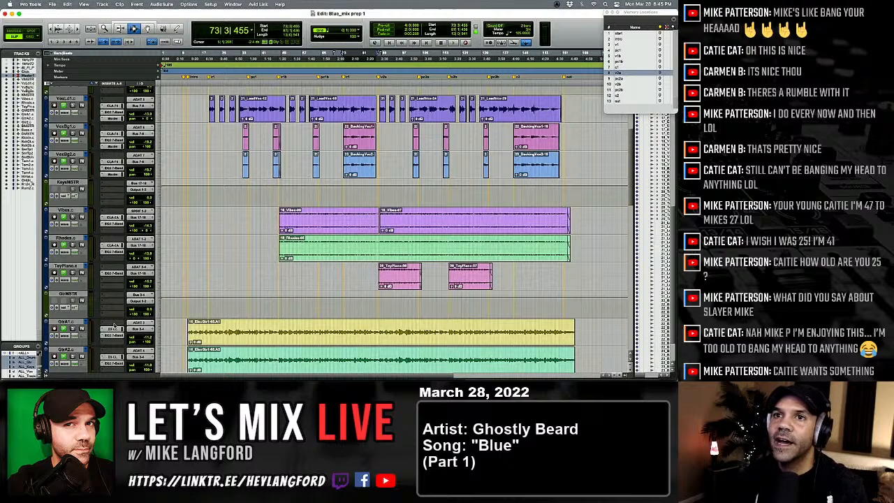
{"action": "scroll", "coordinate": [112, 326], "scroll_direction": "up", "scroll_amount": 3}
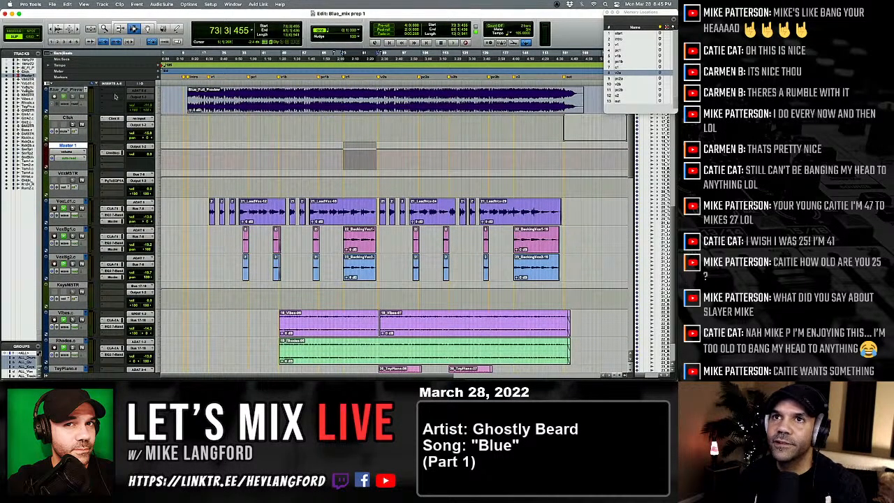
{"action": "left_click", "coordinate": [102, 4]}
{"action": "left_click", "coordinate": [119, 14]}
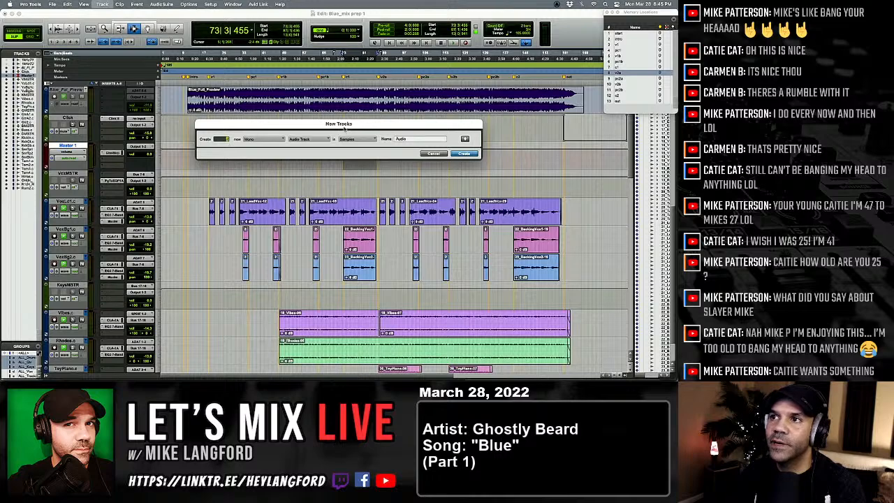
{"action": "left_click", "coordinate": [464, 139]}
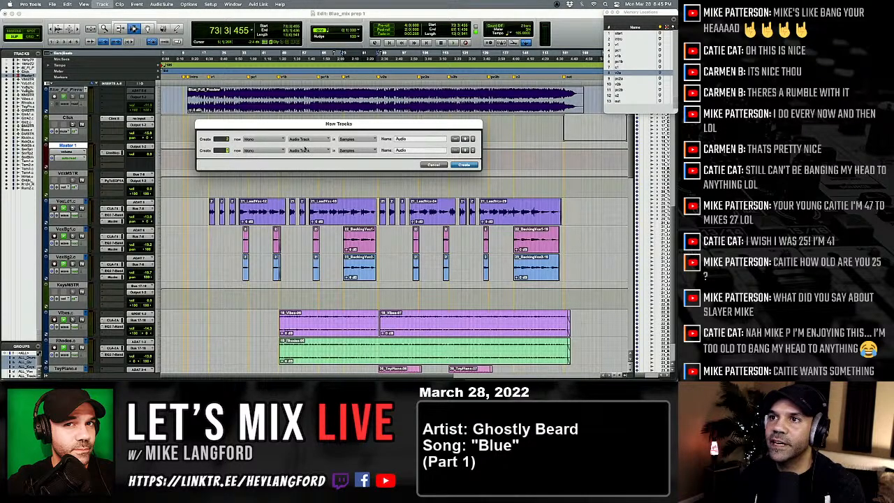
{"action": "left_click", "coordinate": [302, 141]}
{"action": "left_click", "coordinate": [303, 145]}
{"action": "left_click", "coordinate": [304, 151]}
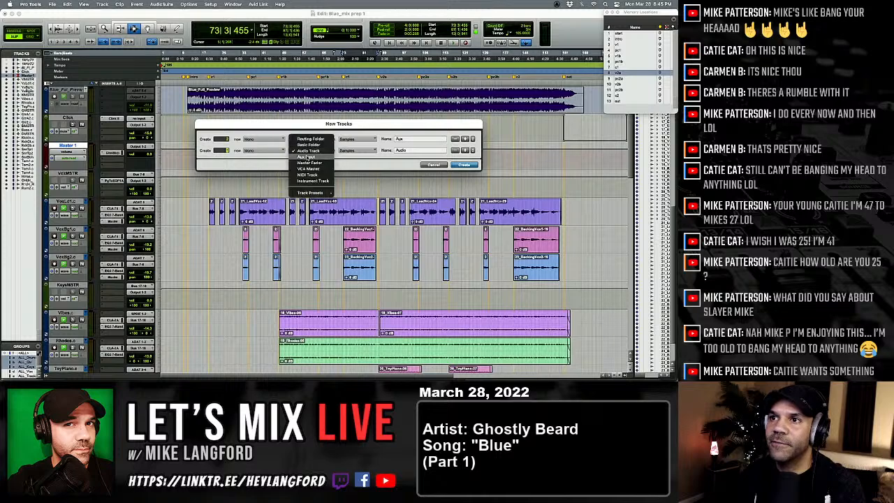
{"action": "left_click", "coordinate": [307, 157]}
{"action": "left_click", "coordinate": [466, 165]}
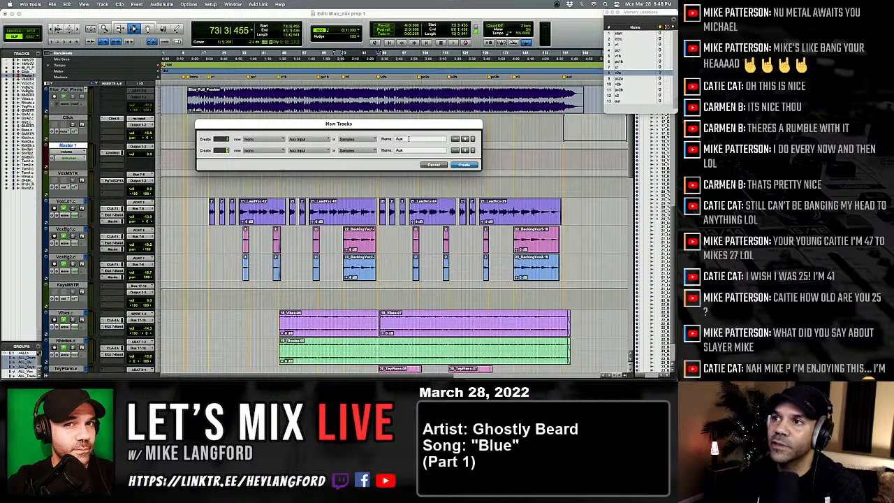
{"action": "key", "text": "Return"}
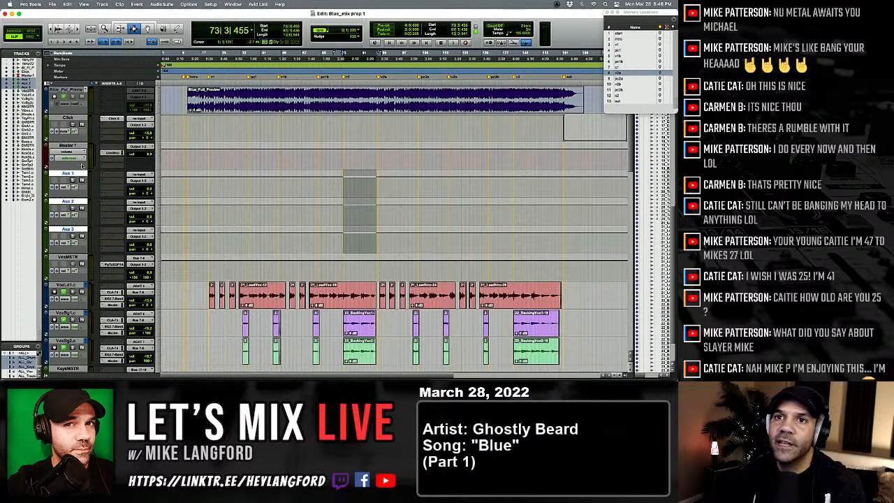
Name the three new aux tracks DlyShort, DlyLong and Rev, in that order.
{"action": "double_click", "coordinate": [67, 174]}
{"action": "type", "text": "Dly"}
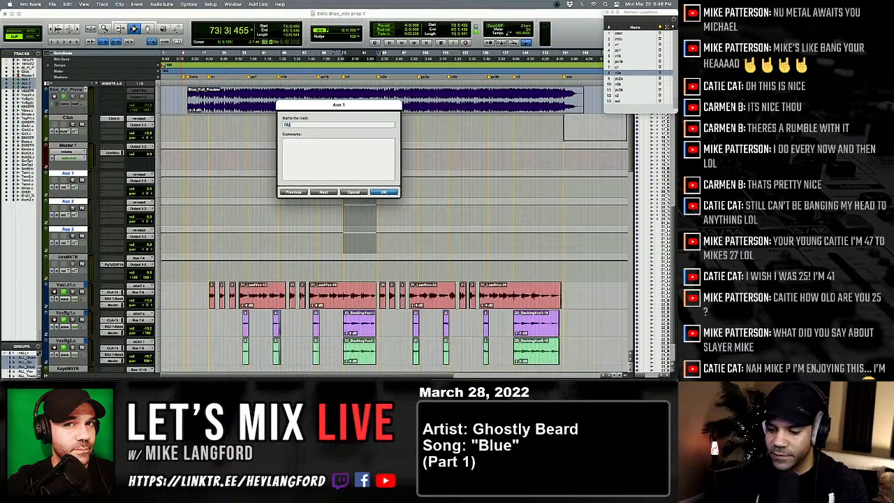
{"action": "type", "text": "Short"}
{"action": "key", "text": "super+Right"}
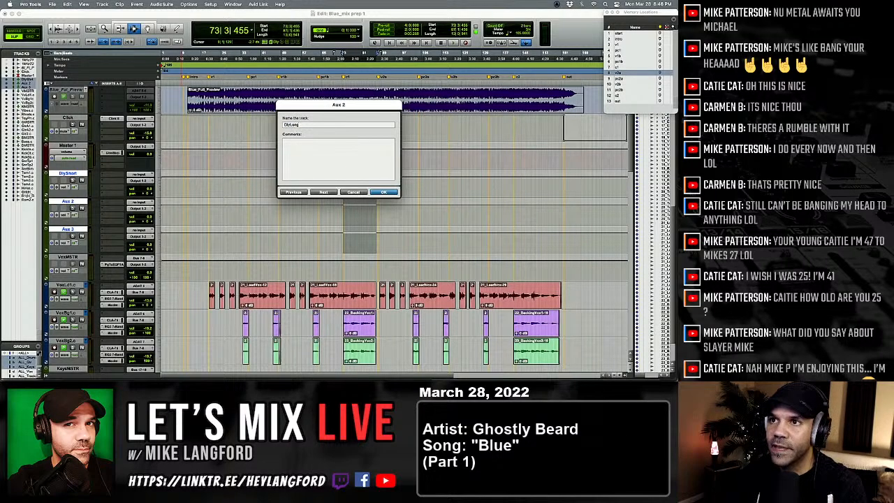
{"action": "key", "text": "super+Right"}
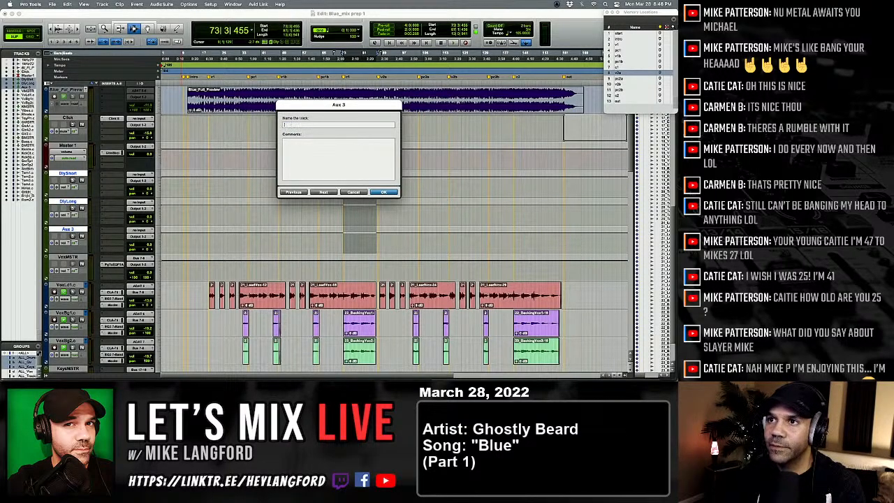
{"action": "type", "text": "Rev"}
{"action": "key", "text": "Return"}
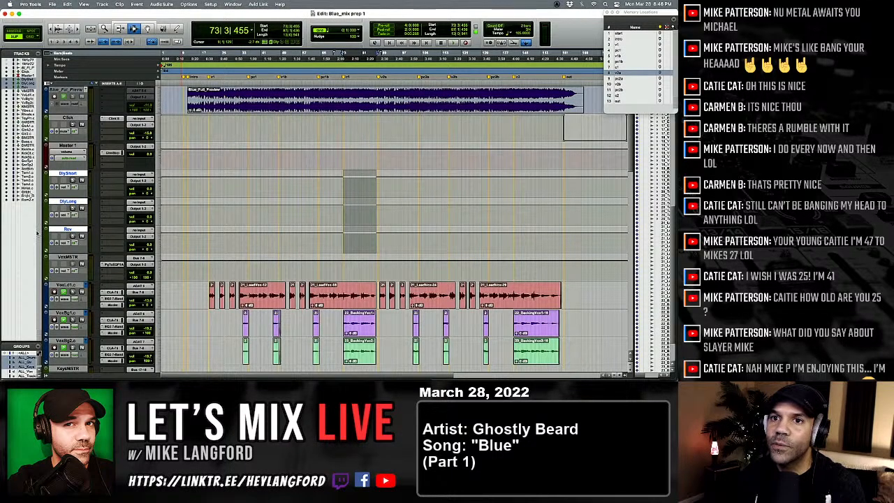
Rename the Rev aux track as RevMain.
{"action": "double_click", "coordinate": [68, 229]}
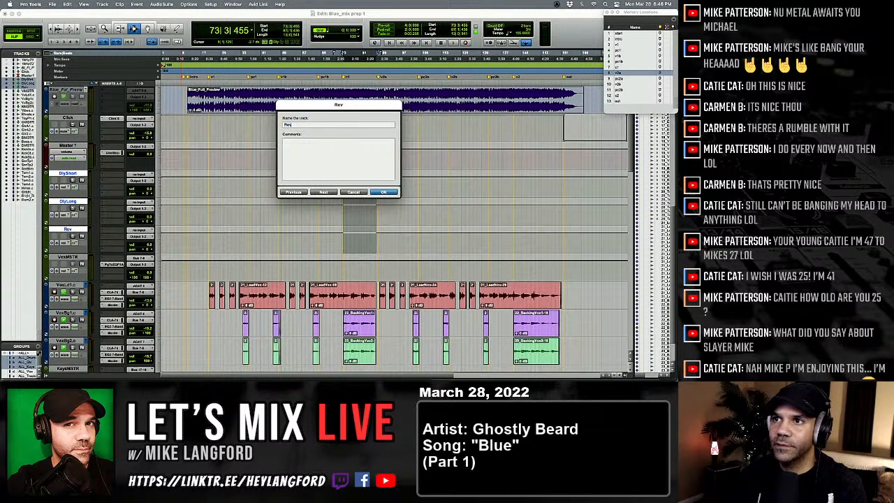
{"action": "type", "text": "Main"}
{"action": "key", "text": "Return"}
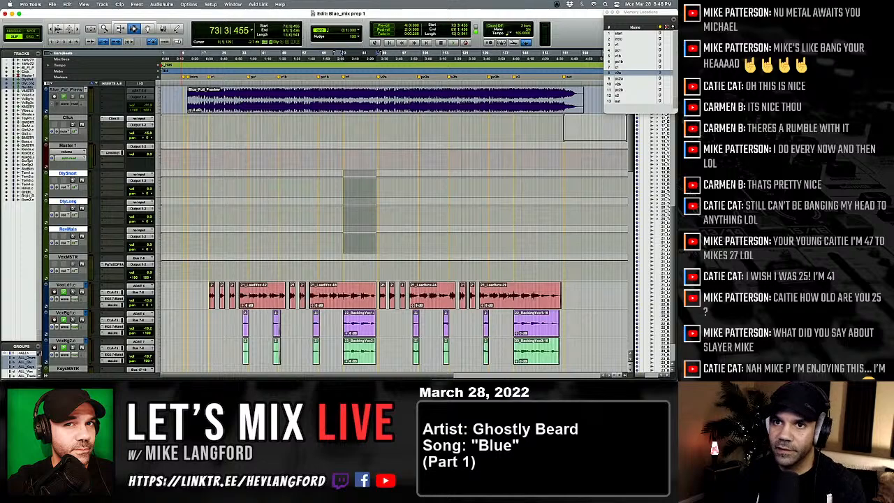
Set the mono inputs of DlyShort, DlyLong and RevMain to Bus 9, Bus 10 and Bus 11 respectively.
{"action": "key", "text": "super+equal"}
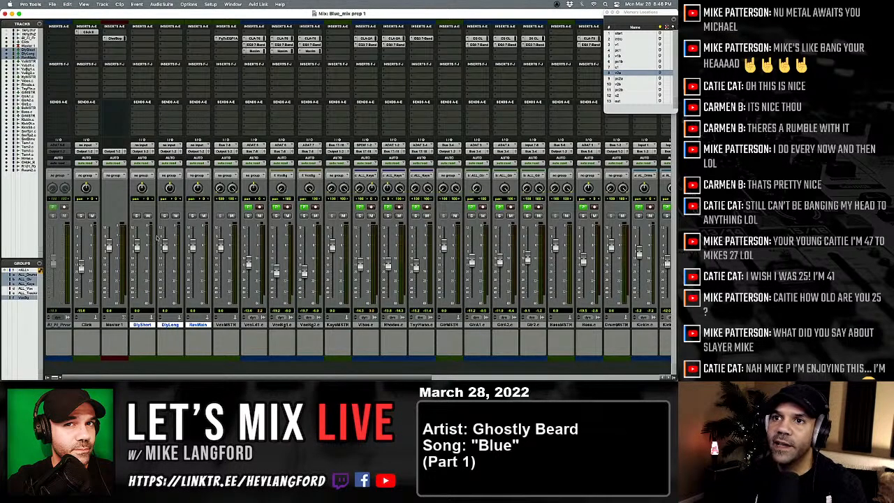
{"action": "left_click", "coordinate": [141, 150]}
{"action": "mouse_move", "coordinate": [147, 151]}
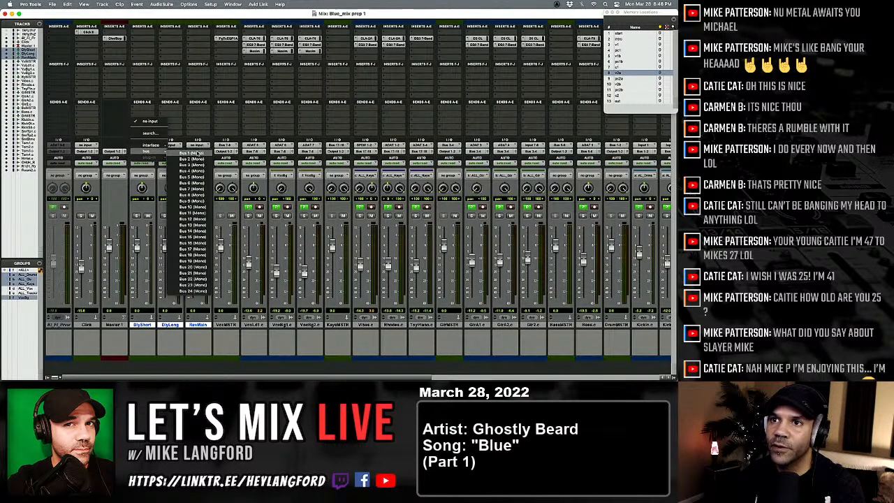
{"action": "left_click", "coordinate": [193, 201]}
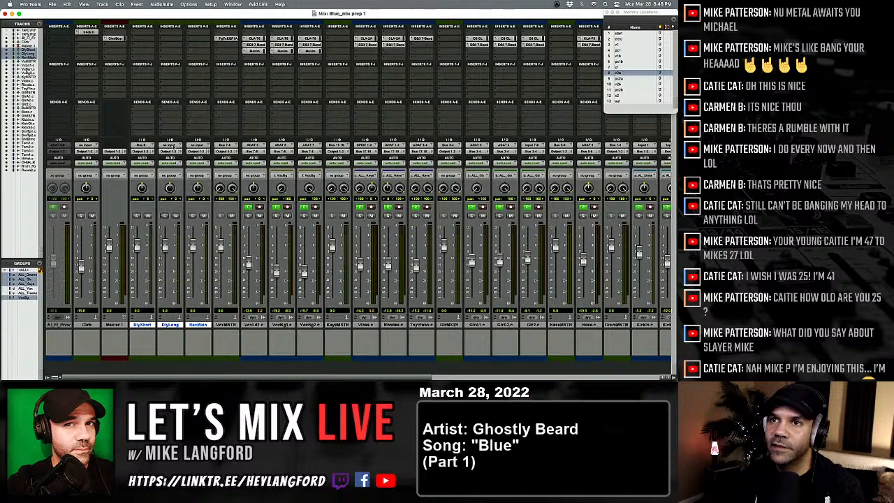
{"action": "left_click", "coordinate": [171, 150]}
{"action": "mouse_move", "coordinate": [173, 150]}
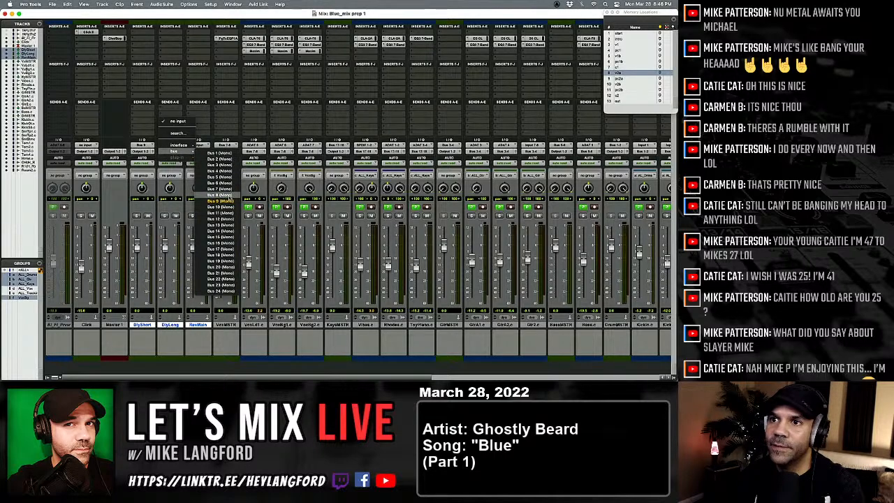
{"action": "left_click", "coordinate": [229, 207]}
{"action": "left_click", "coordinate": [200, 148]}
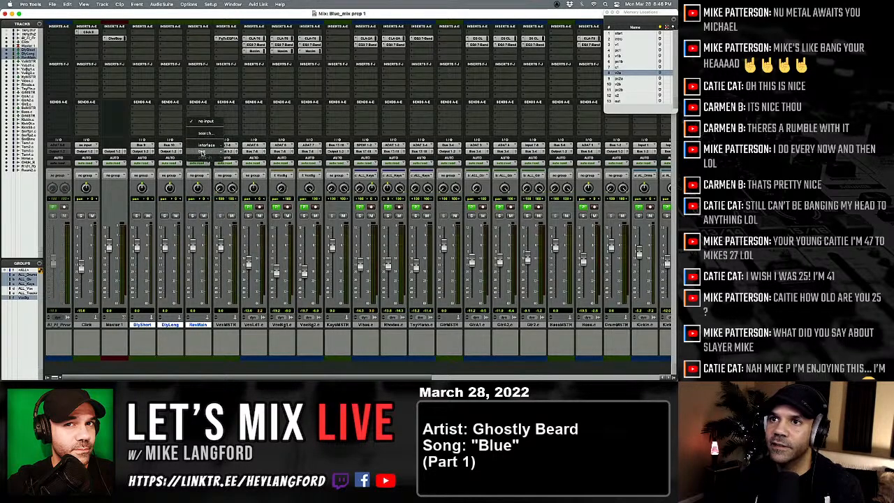
{"action": "mouse_move", "coordinate": [203, 151]}
{"action": "left_click", "coordinate": [246, 215]}
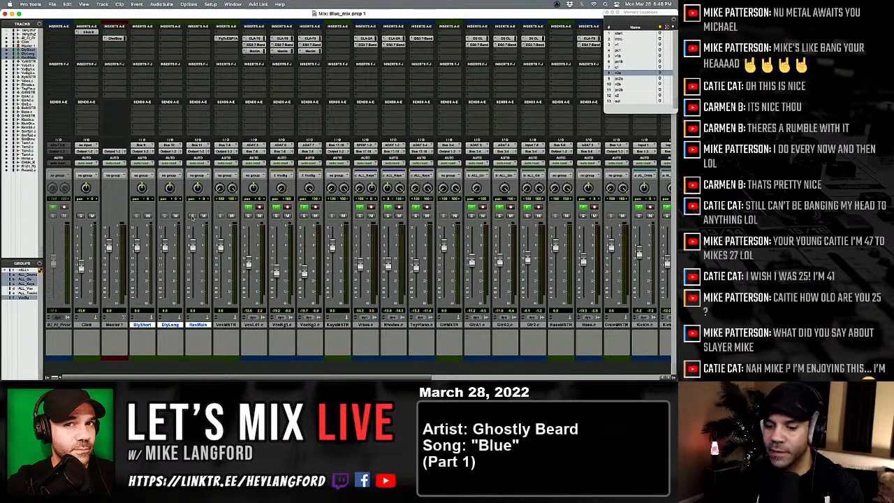
Insert the mono/stereo Mod Delay III on DlyShort and move its plug-in window clear of the faders.
{"action": "left_click", "coordinate": [134, 40]}
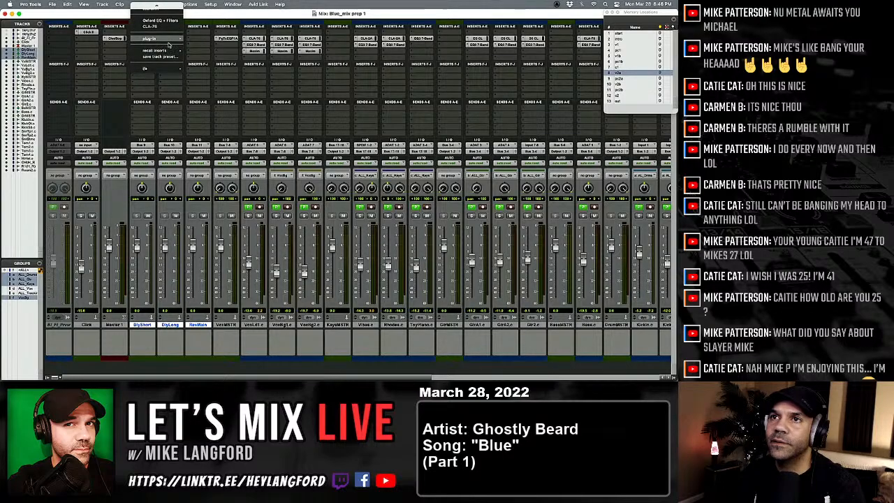
{"action": "mouse_move", "coordinate": [187, 40]}
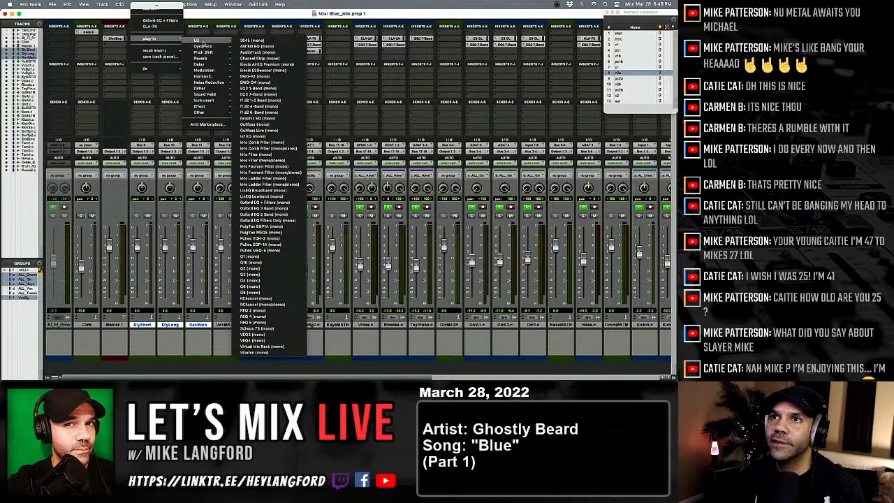
{"action": "mouse_move", "coordinate": [214, 53]}
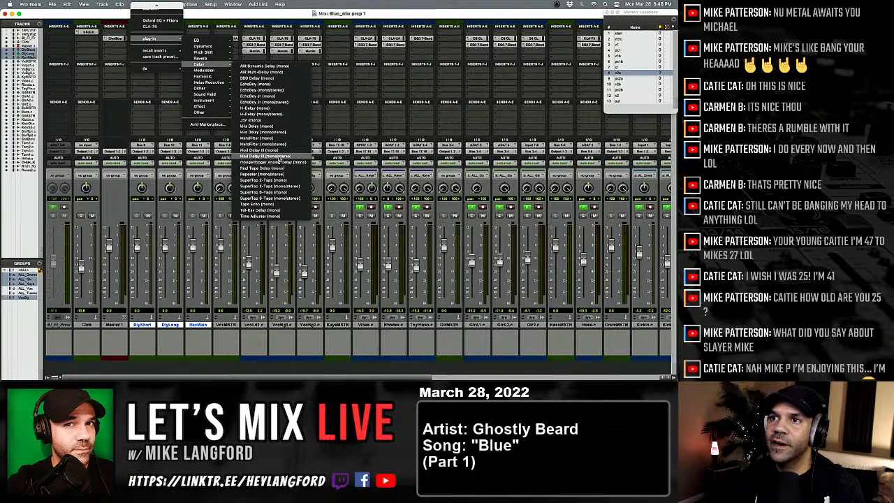
{"action": "left_click", "coordinate": [291, 157]}
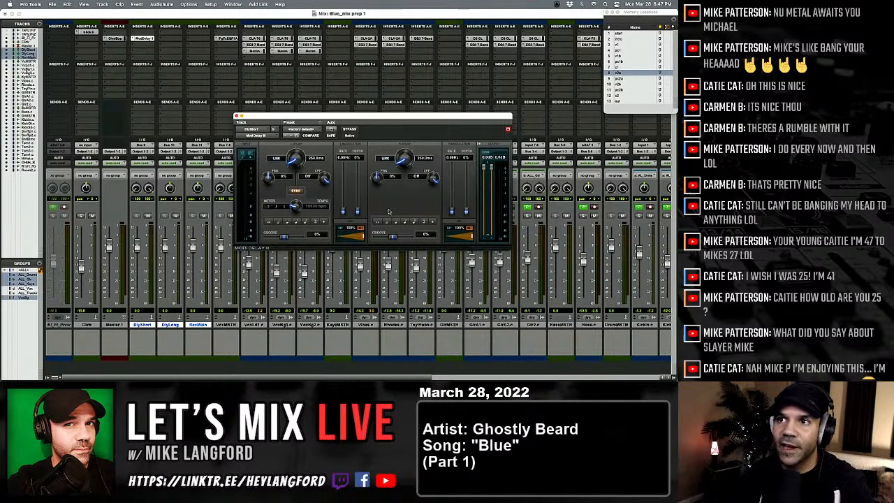
{"action": "left_click_drag", "start_coordinate": [376, 121], "coordinate": [419, 48]}
{"action": "left_click_drag", "start_coordinate": [407, 49], "coordinate": [404, 49]}
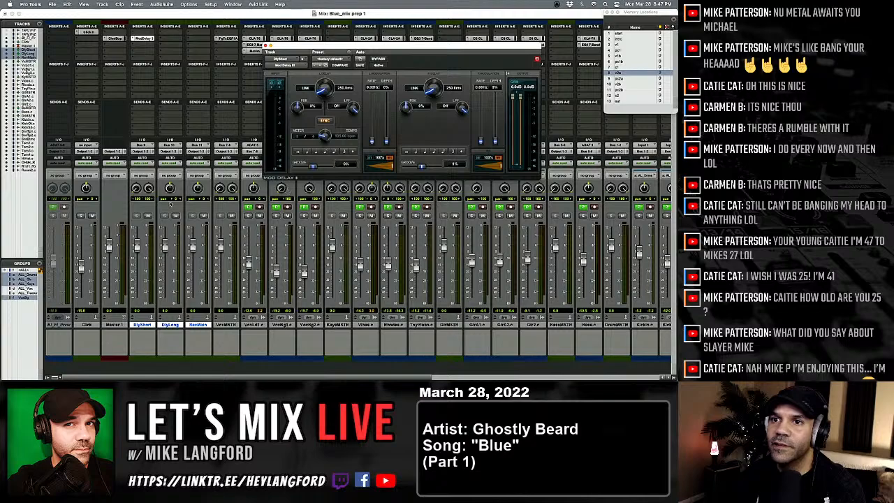
Solo the lead vocal VoxLd1.c and add a send to Bus 9 at a level of 0.0 dB.
{"action": "scroll", "coordinate": [240, 121], "scroll_direction": "right", "scroll_amount": 1}
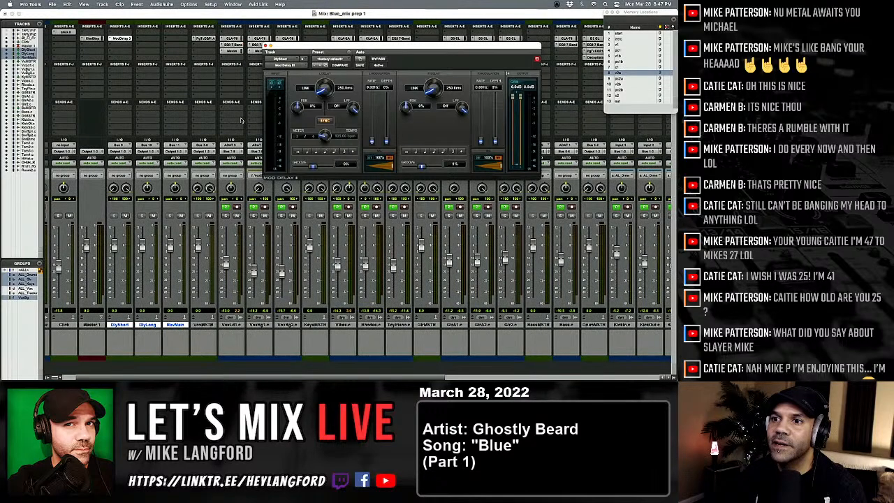
{"action": "left_click", "coordinate": [226, 215]}
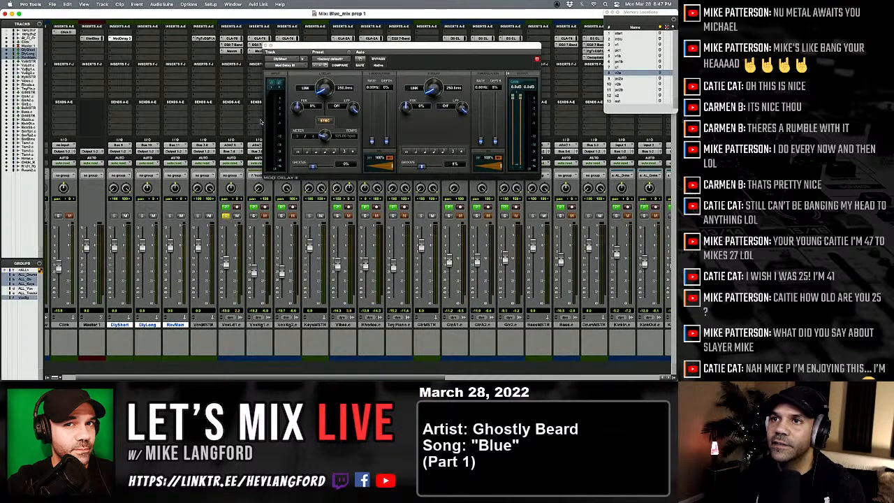
{"action": "left_click", "coordinate": [225, 120]}
{"action": "mouse_move", "coordinate": [238, 119]}
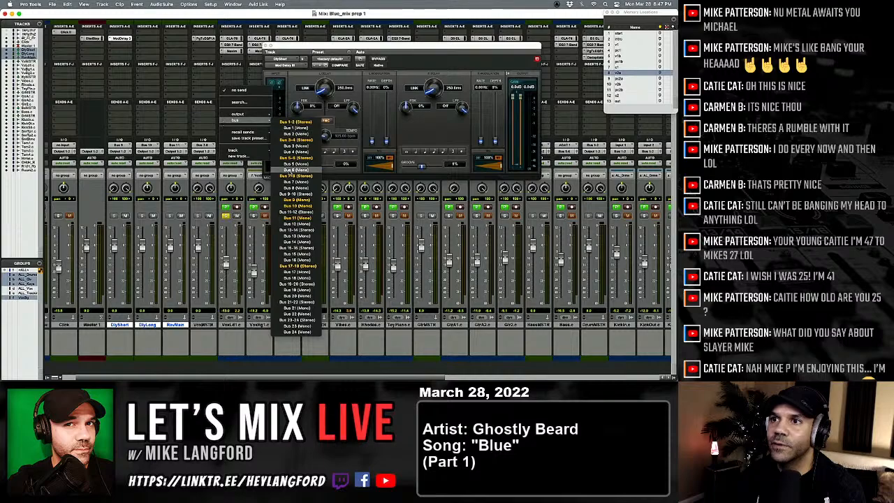
{"action": "left_click", "coordinate": [297, 203]}
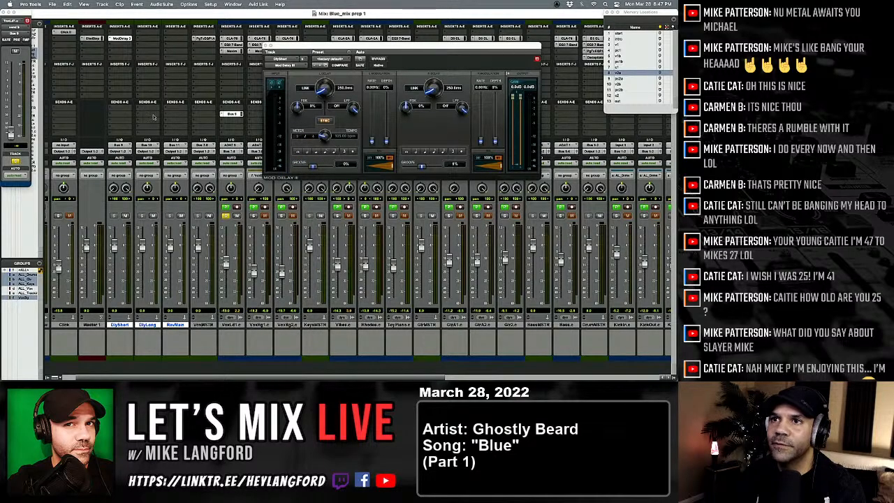
{"action": "left_click", "coordinate": [13, 134], "text": "alt"}
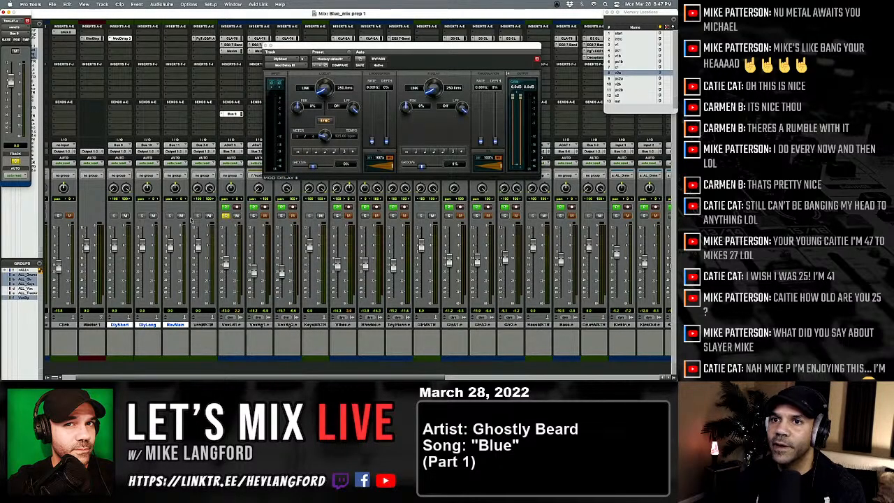
Select VoxLd1.c's long clip leading into the first chorus and play it, moving the Mod Delay III window down to reveal the transport.
{"action": "key", "text": "super+equal"}
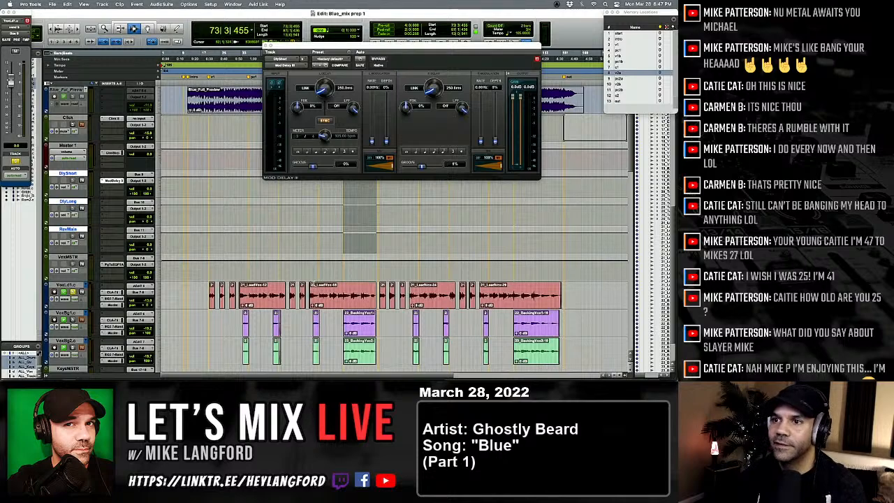
{"action": "left_click", "coordinate": [271, 240]}
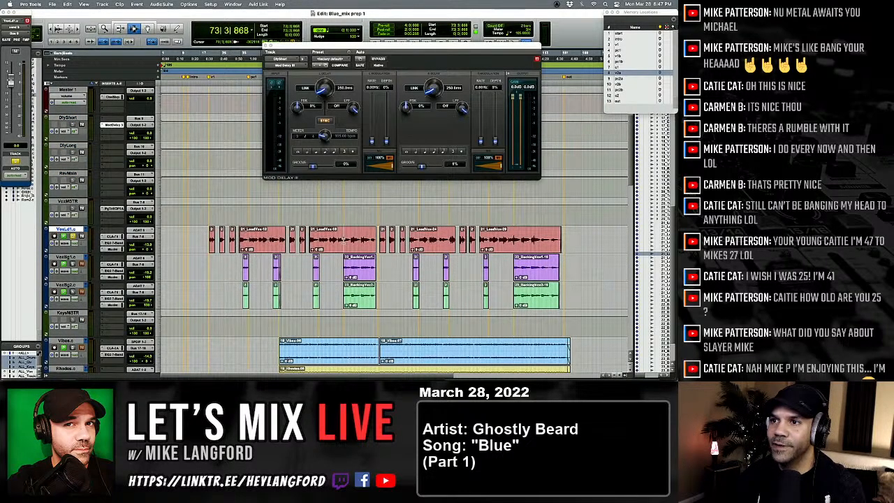
{"action": "left_click", "coordinate": [343, 241]}
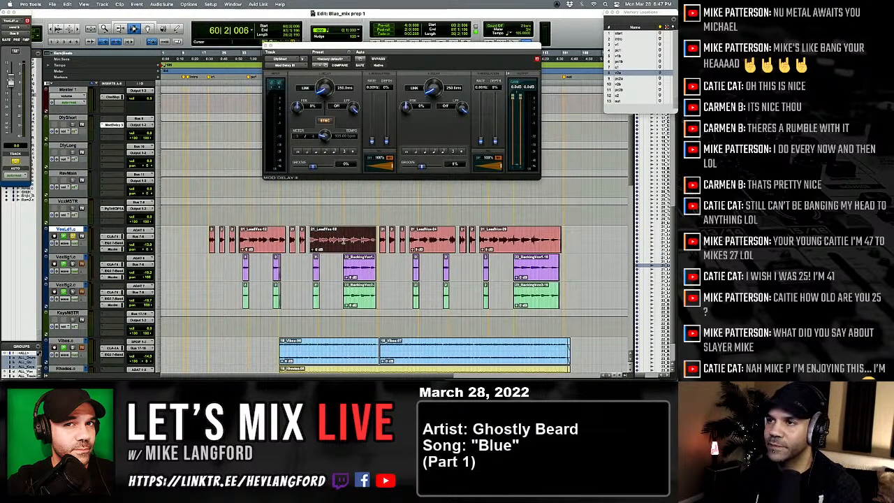
{"action": "key", "text": "space"}
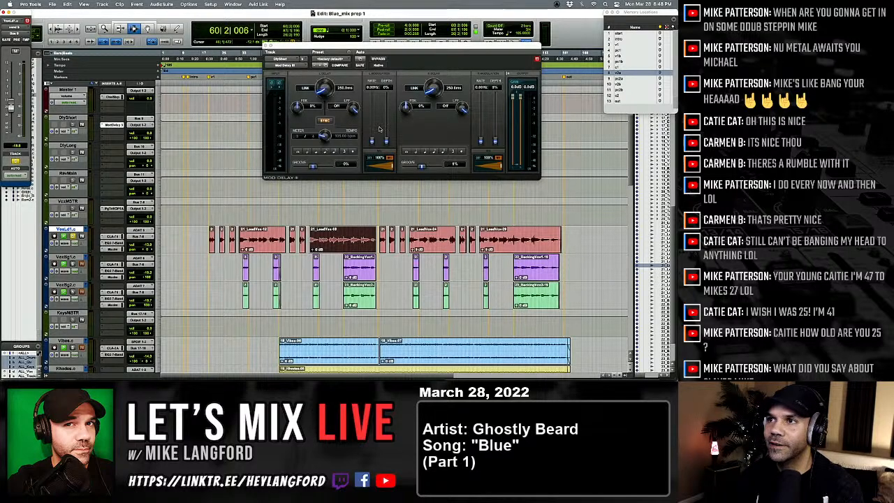
{"action": "left_click_drag", "start_coordinate": [391, 47], "coordinate": [370, 71]}
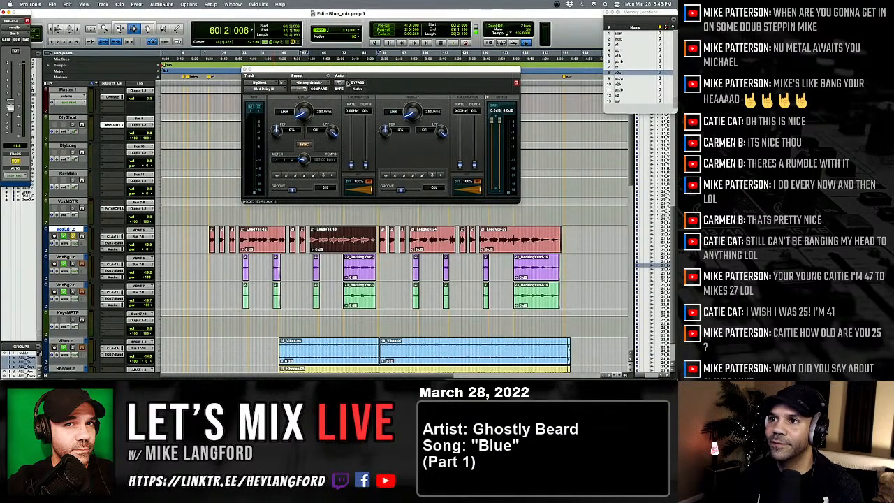
{"action": "key", "text": "space"}
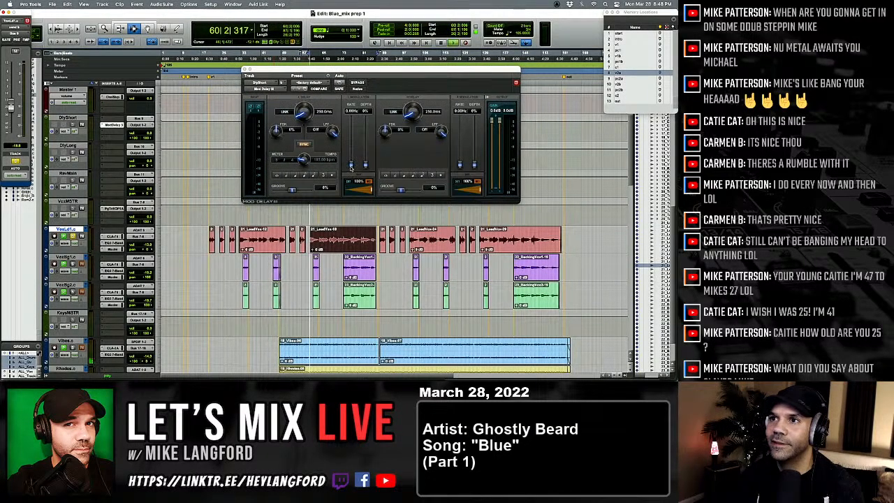
Link the channels of DlyShort's Mod Delay III and set their feedback to 30%.
{"action": "left_click", "coordinate": [292, 130]}
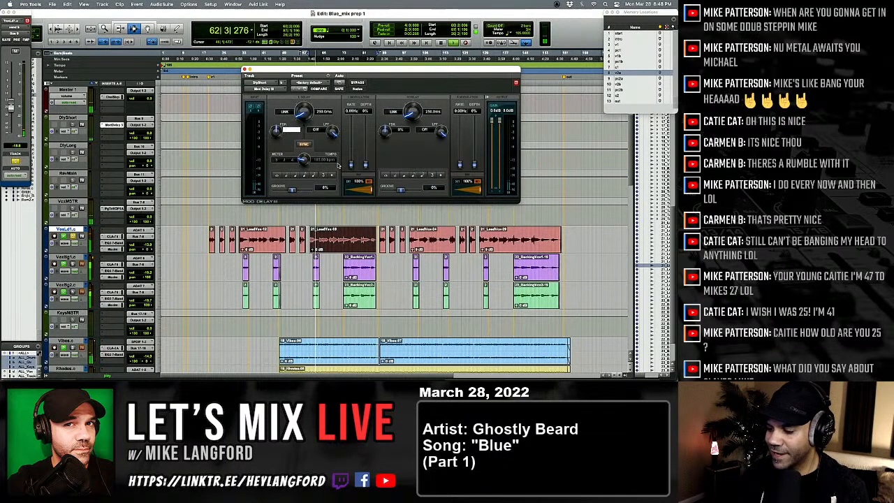
{"action": "type", "text": "33"}
{"action": "key", "text": "Return"}
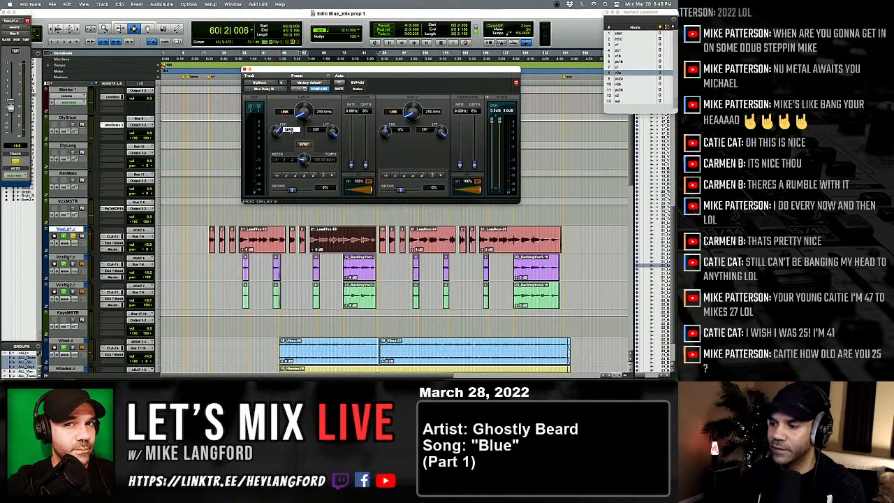
{"action": "left_click", "coordinate": [289, 130]}
{"action": "key", "text": "Return"}
{"action": "key", "text": "v"}
{"action": "key", "text": "space"}
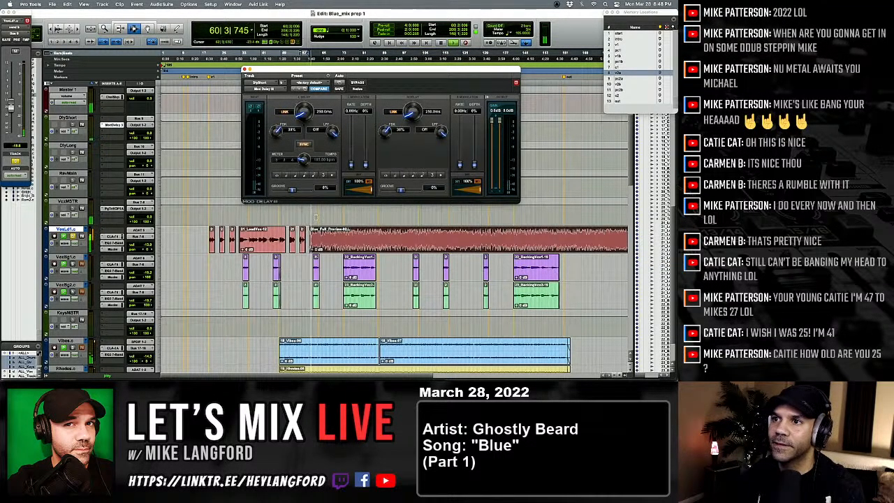
{"action": "key", "text": "space"}
{"action": "key", "text": "super+z"}
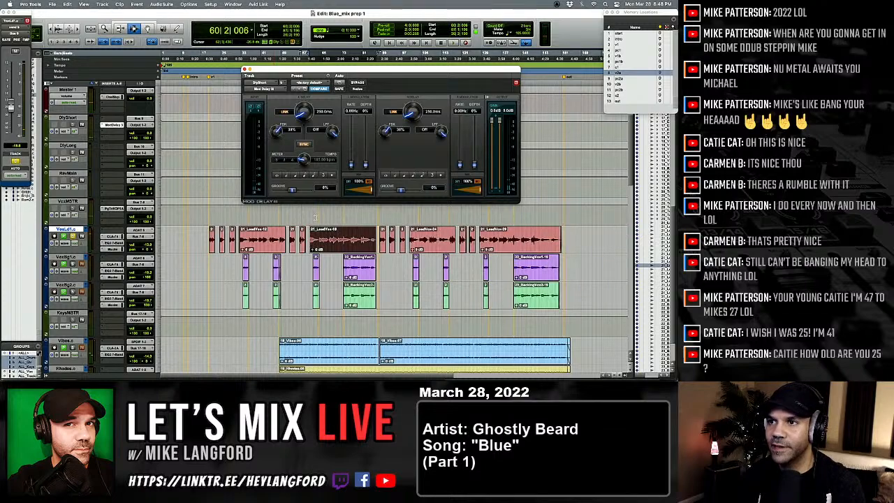
Sync DlyShort's Mod Delay III to an eighth-note delay and audition it against the selected lead vocal clip.
{"action": "key", "text": "space"}
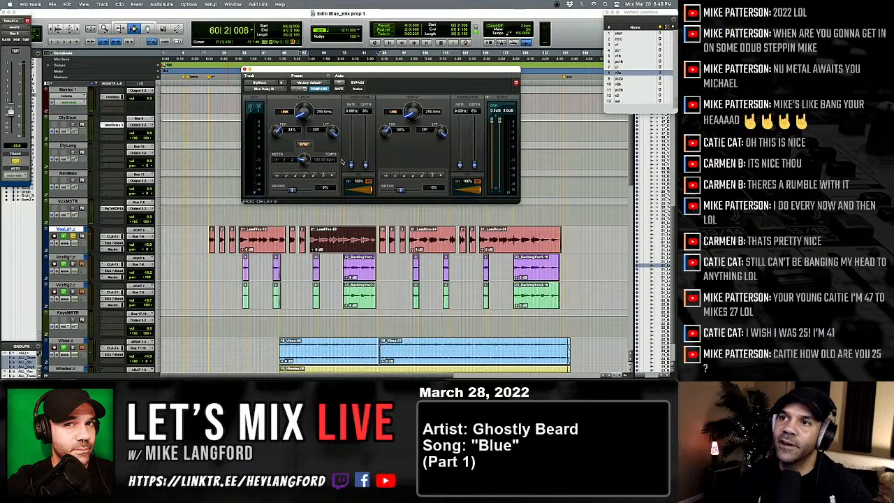
{"action": "left_click", "coordinate": [308, 175]}
{"action": "key", "text": "space"}
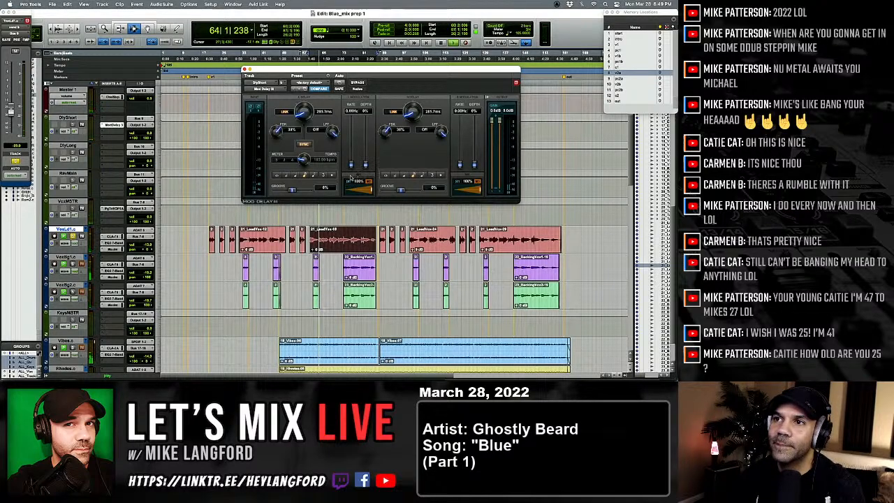
{"action": "key", "text": "space"}
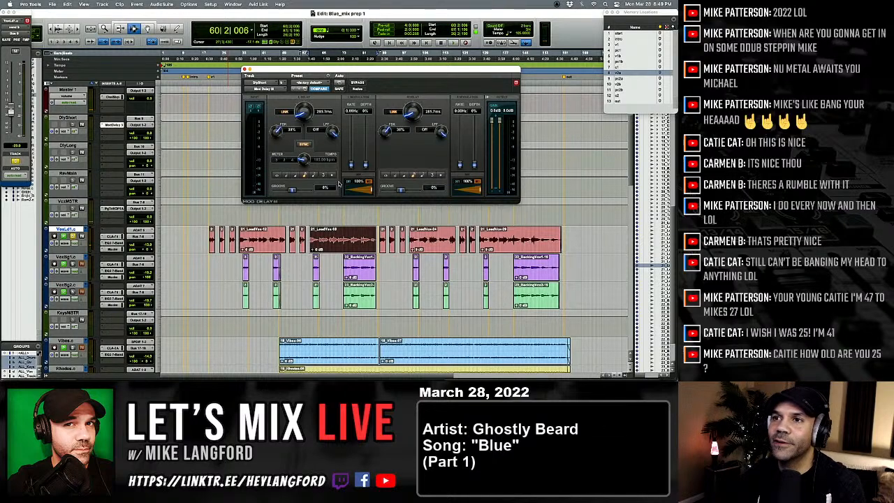
{"action": "key", "text": "space"}
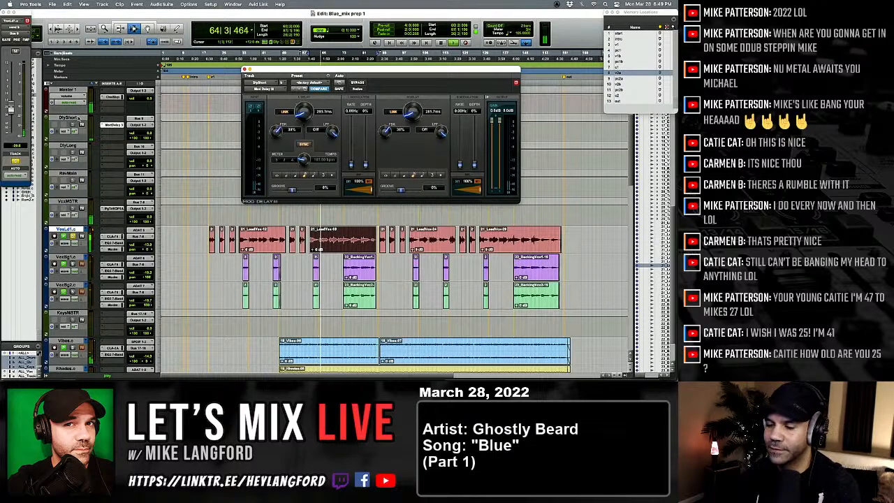
Switch to the Mix window and add a second send on VoxLd1.c, routed to Bus 10.
{"action": "key", "text": "super+equal"}
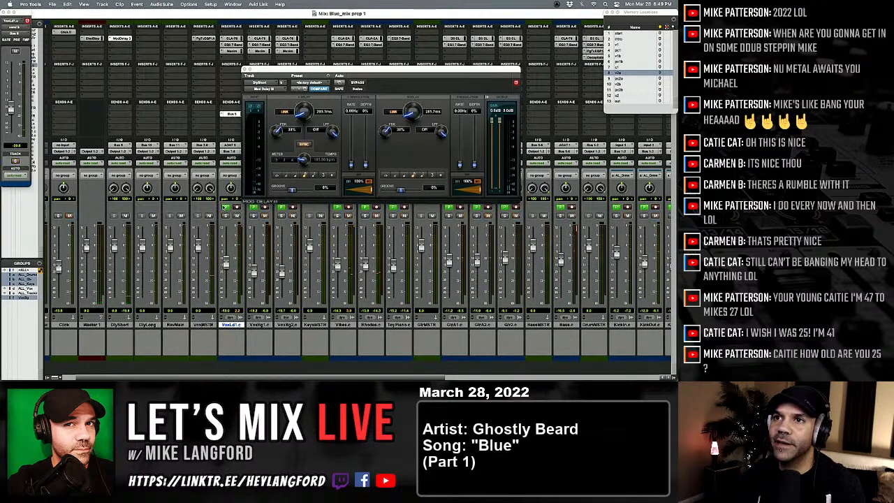
{"action": "scroll", "coordinate": [225, 208], "scroll_direction": "right", "scroll_amount": 3}
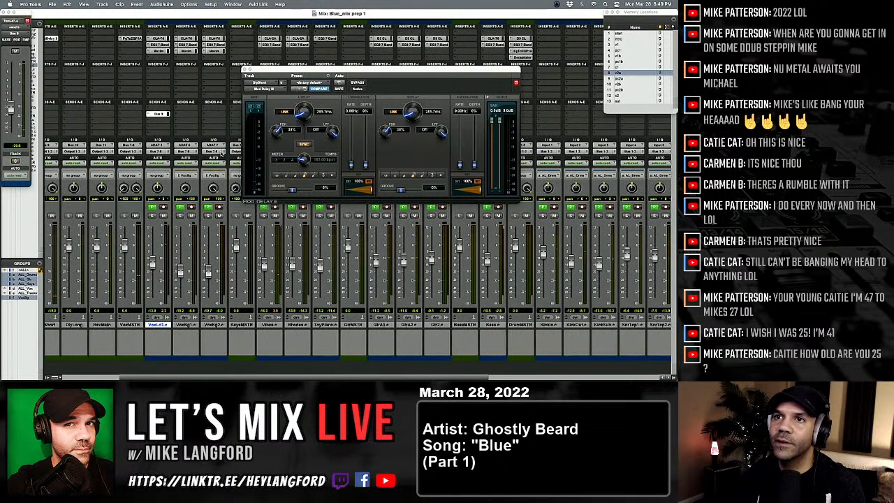
{"action": "left_click", "coordinate": [149, 121]}
{"action": "mouse_move", "coordinate": [153, 127]}
{"action": "left_click", "coordinate": [218, 208]}
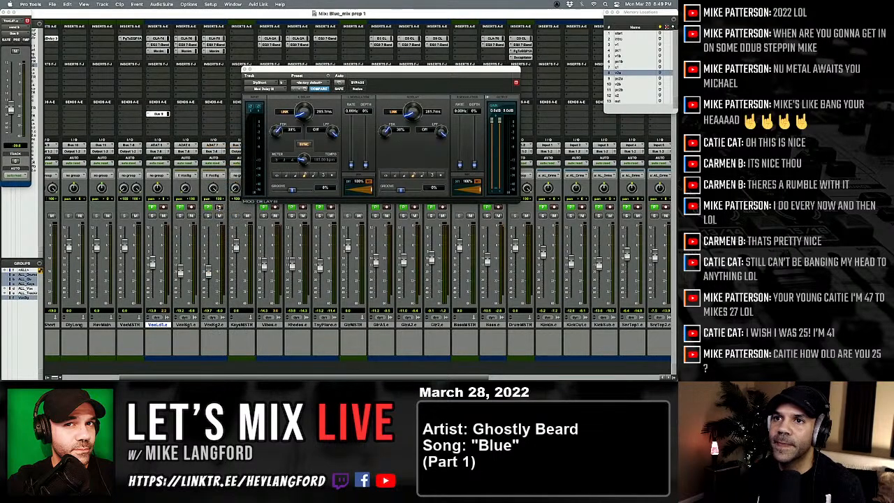
Insert the mono/stereo Mod Delay III on DlyLong in place of the open DlyShort window, with linked channels at a quarter-note delay.
{"action": "scroll", "coordinate": [218, 207], "scroll_direction": "left", "scroll_amount": 4}
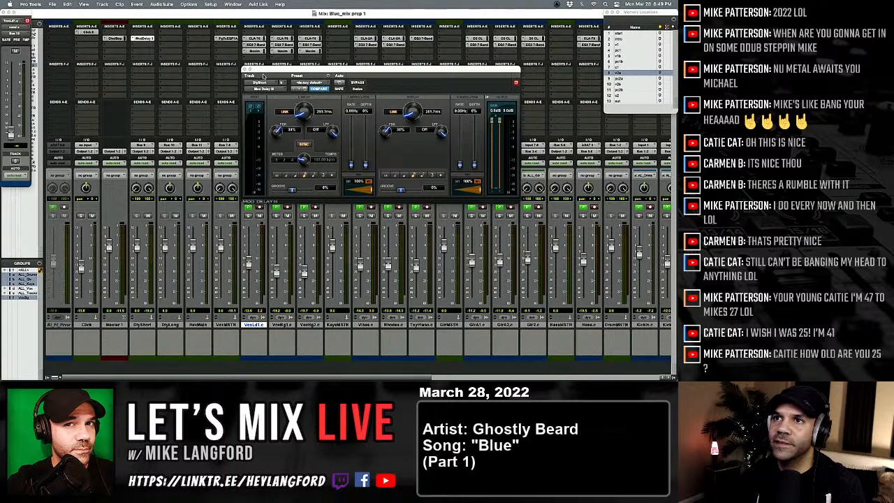
{"action": "left_click", "coordinate": [244, 70]}
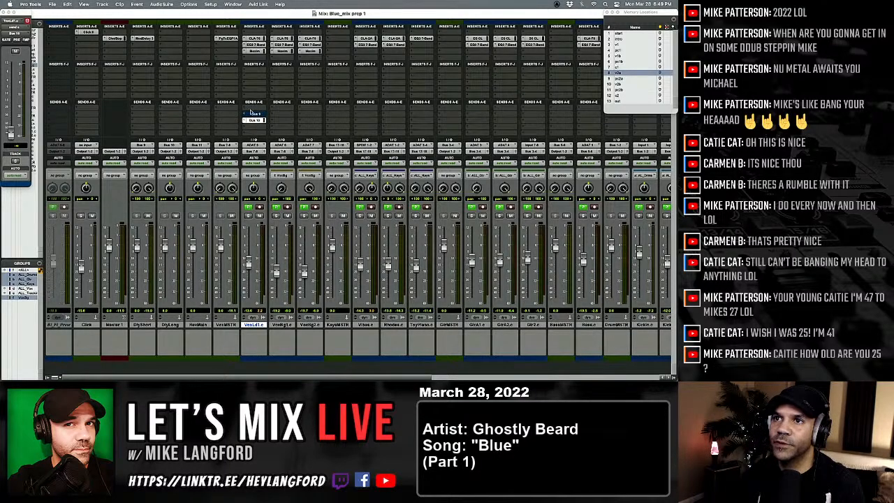
{"action": "left_click", "coordinate": [166, 40]}
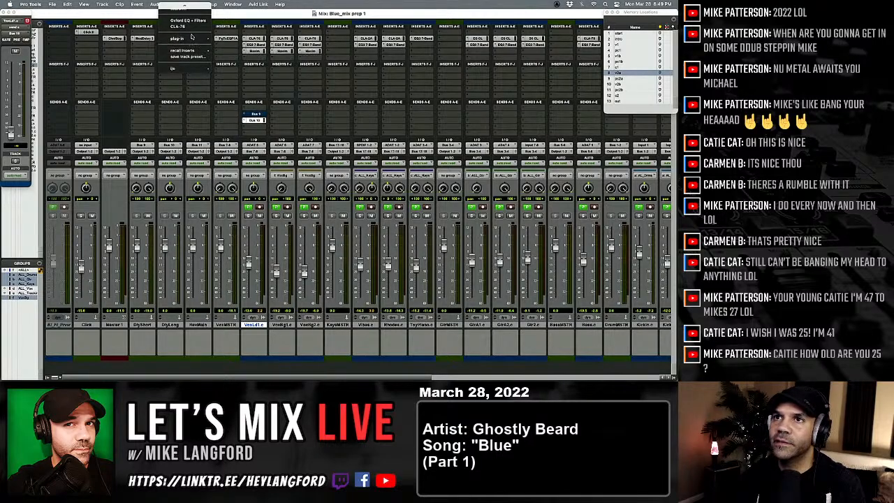
{"action": "mouse_move", "coordinate": [204, 39]}
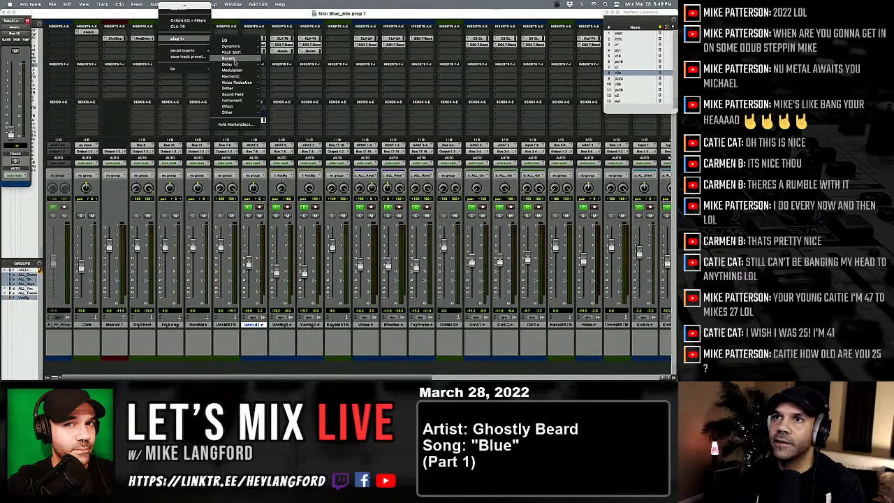
{"action": "mouse_move", "coordinate": [235, 64]}
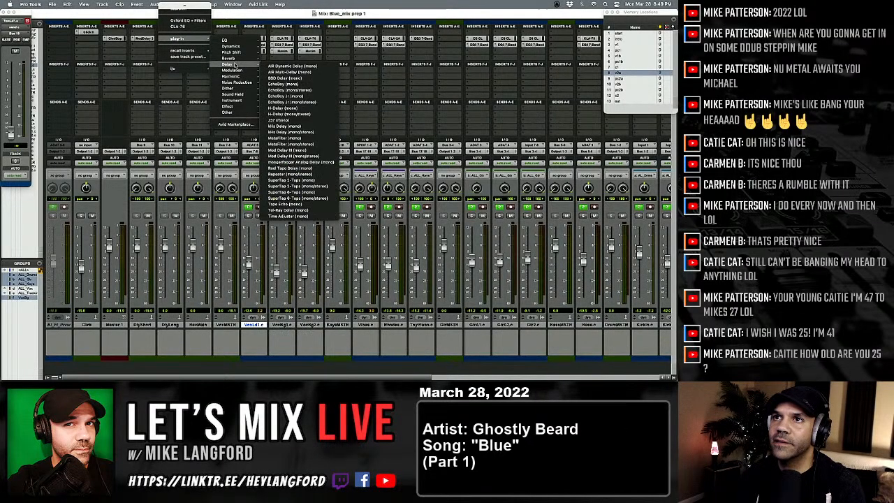
{"action": "left_click", "coordinate": [312, 157]}
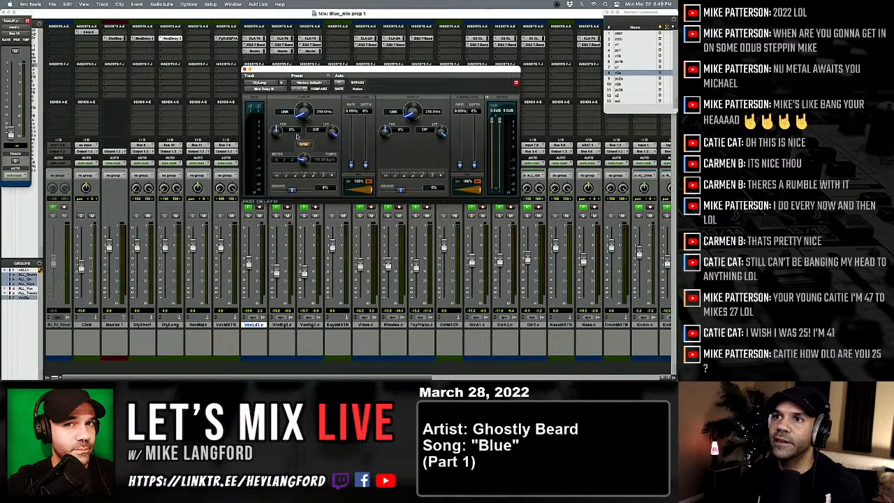
{"action": "left_click", "coordinate": [285, 112]}
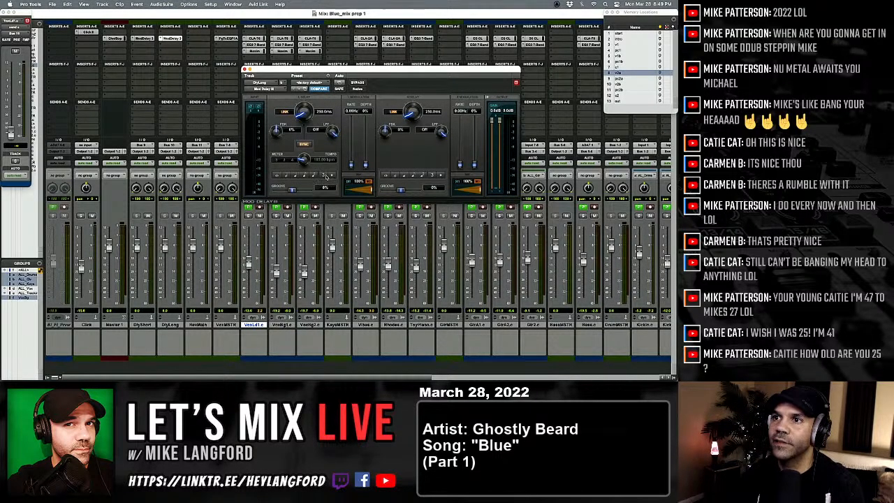
{"action": "left_click", "coordinate": [303, 176]}
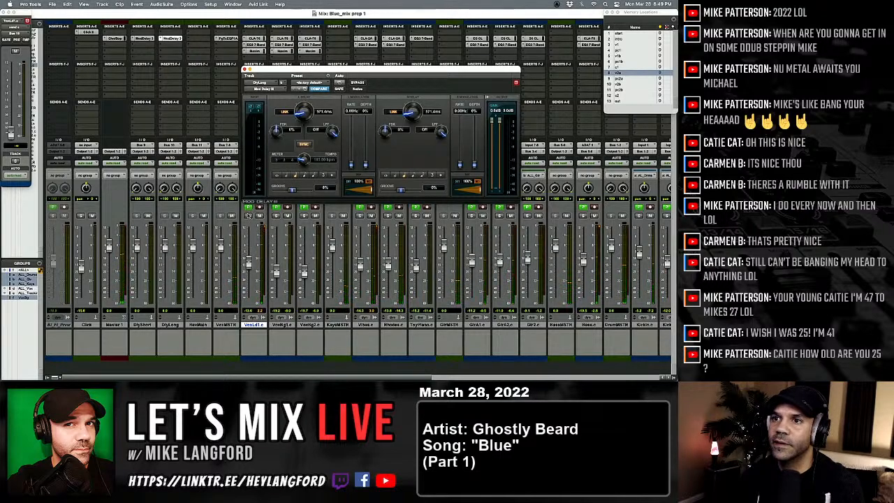
Solo VoxLd1.c and raise its Bus 10 send during playback, then ease the level back to balance the long delay.
{"action": "left_click", "coordinate": [248, 215]}
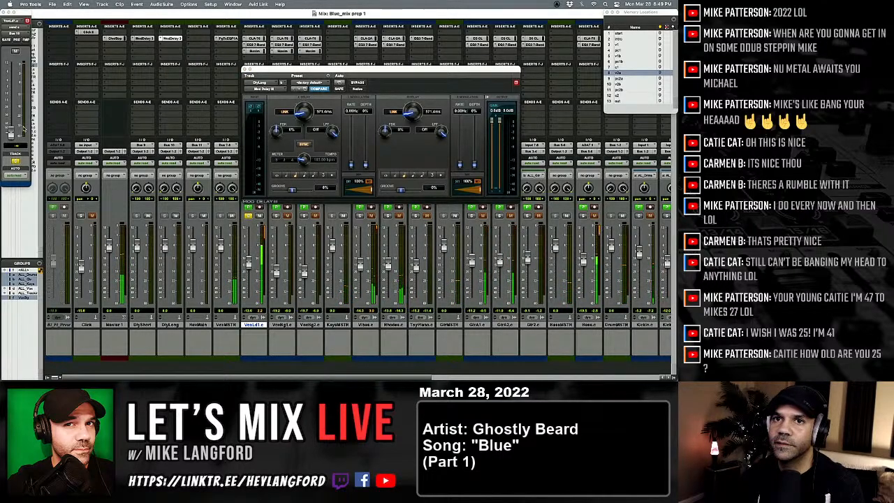
{"action": "left_click_drag", "start_coordinate": [12, 130], "coordinate": [10, 87]}
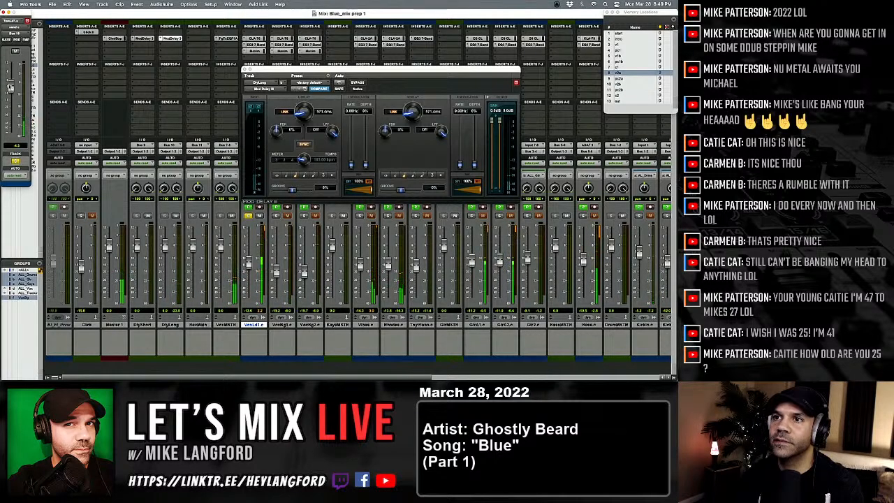
{"action": "left_click_drag", "start_coordinate": [9, 85], "coordinate": [10, 105]}
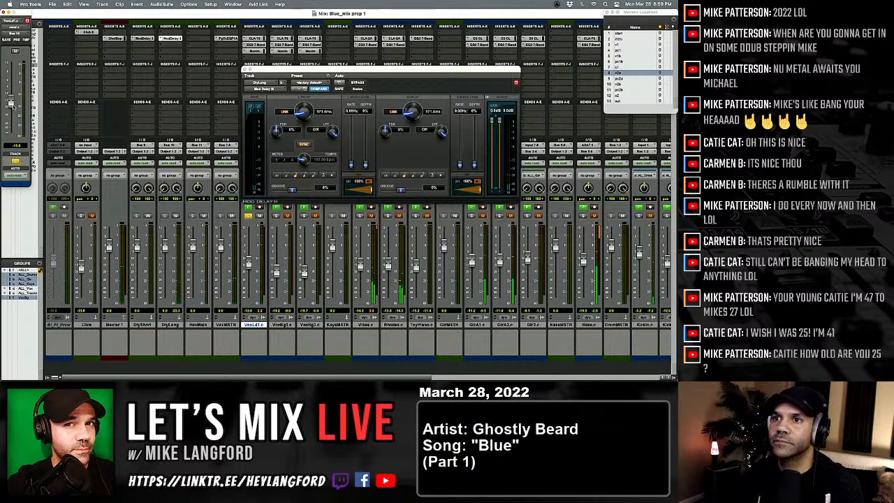
Set DlyLong's linked feedback to 30%, then unlink the channels with groove at -2% on the left and 2% on the right.
{"action": "key", "text": "space"}
{"action": "left_click", "coordinate": [288, 130]}
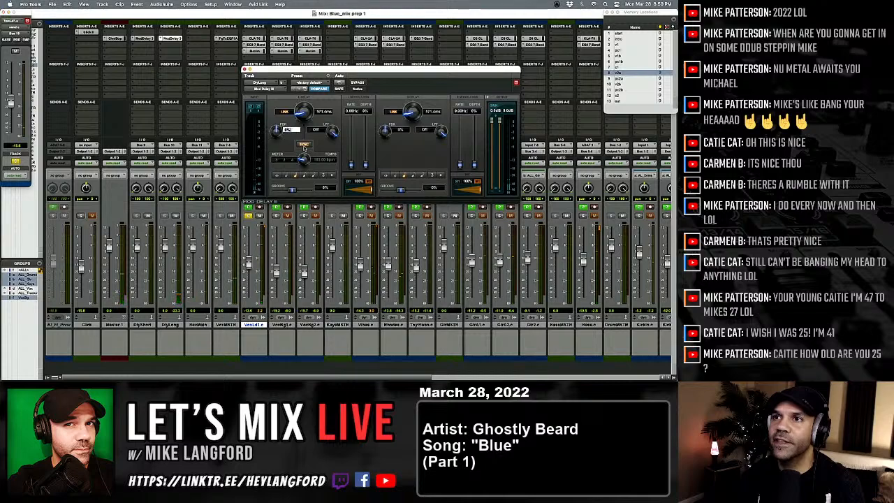
{"action": "type", "text": "33"}
{"action": "key", "text": "Return"}
{"action": "key", "text": "space"}
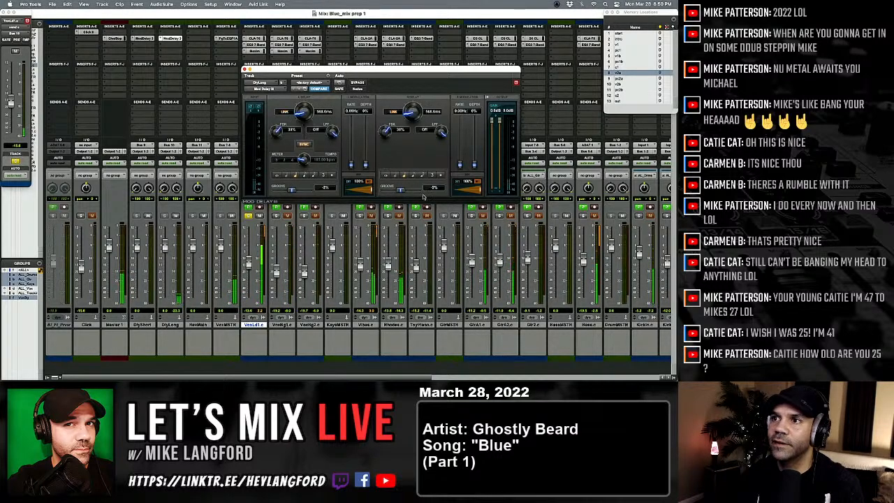
{"action": "left_click_drag", "start_coordinate": [400, 190], "coordinate": [401, 191]}
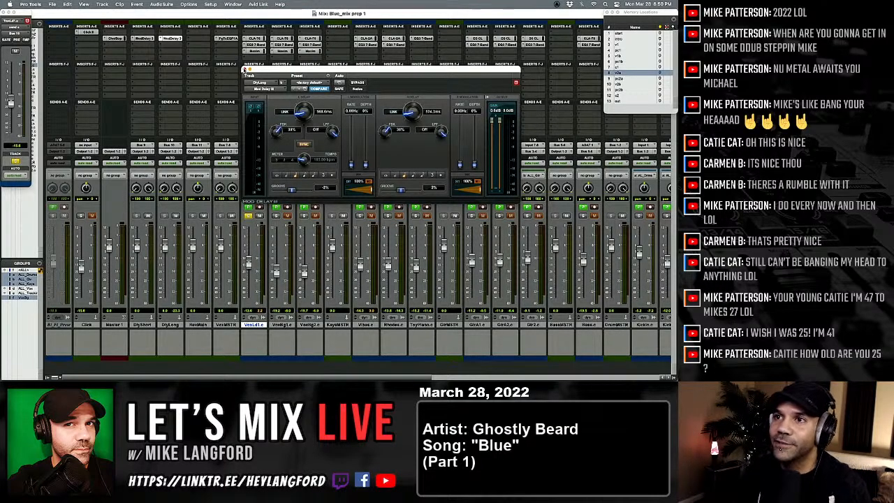
Lower VoxLd1.c's Bus 10 send, switch it to pre-fader and mute the track to hear the long delay alone.
{"action": "left_click_drag", "start_coordinate": [352, 71], "coordinate": [380, 111]}
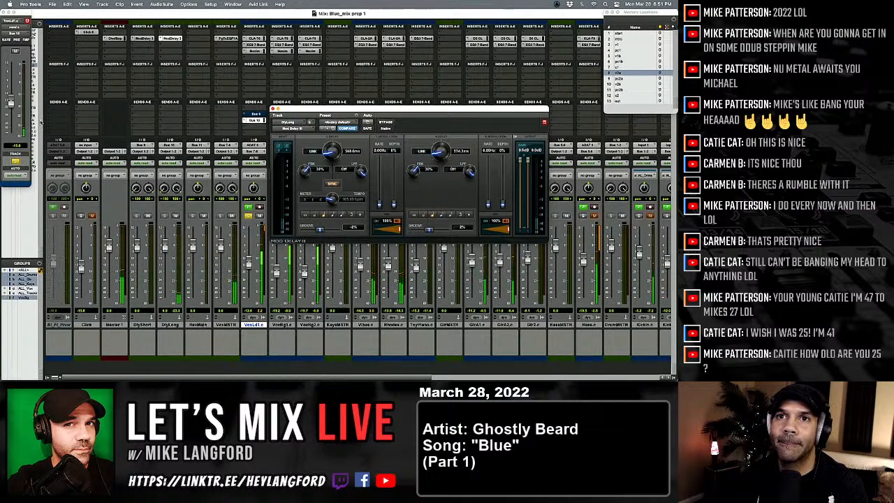
{"action": "left_click_drag", "start_coordinate": [11, 103], "coordinate": [15, 56]}
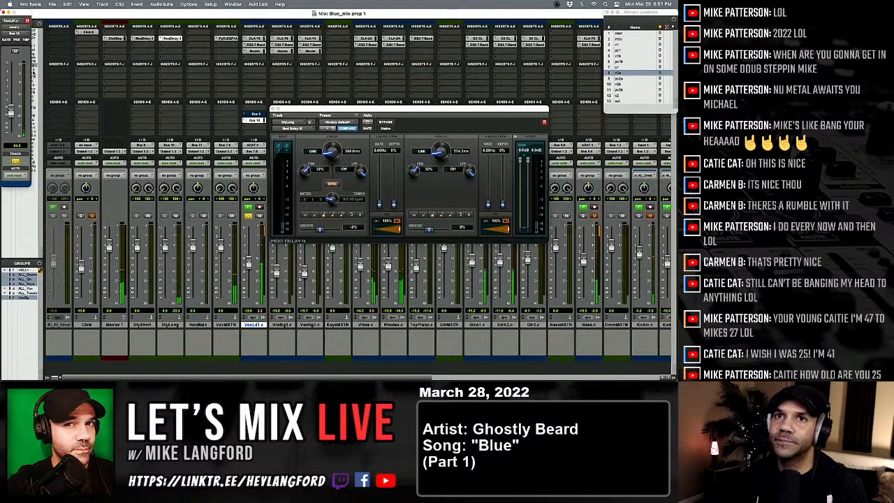
{"action": "left_click", "coordinate": [259, 215]}
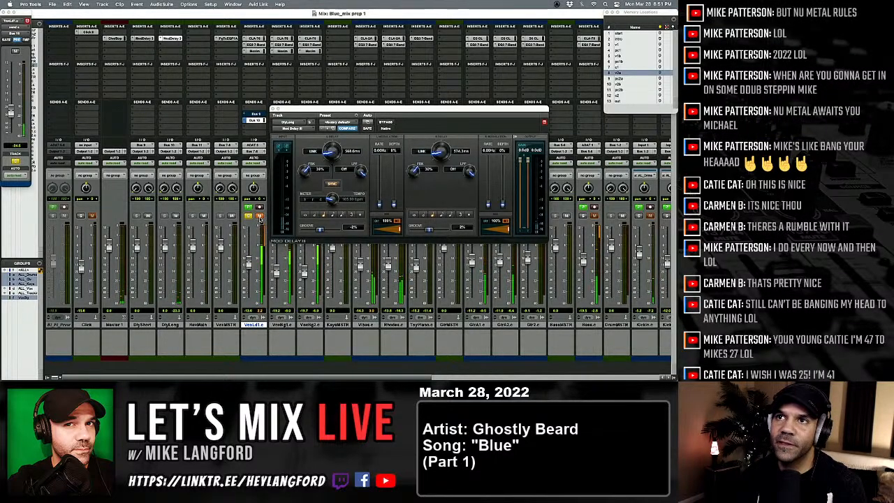
Insert a mono EQ3 1-Band on DlyLong in the slot above the Mod Delay III.
{"action": "left_click", "coordinate": [196, 32]}
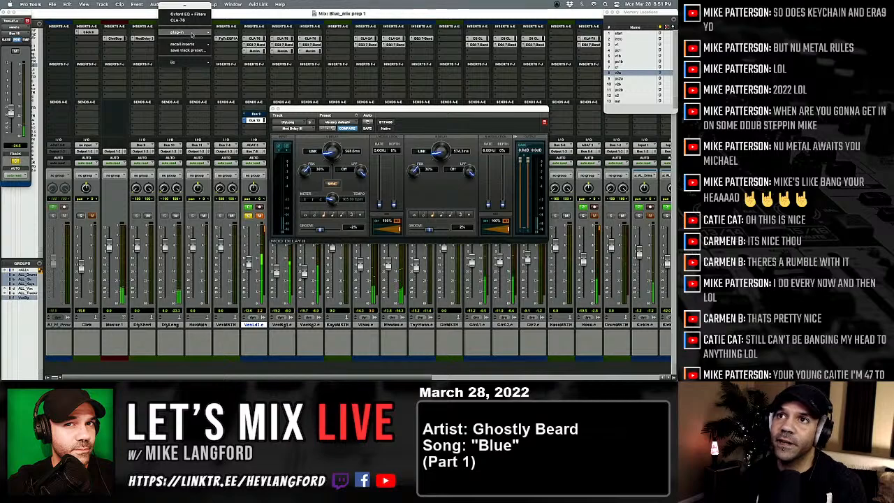
{"action": "mouse_move", "coordinate": [202, 33]}
{"action": "mouse_move", "coordinate": [234, 35]}
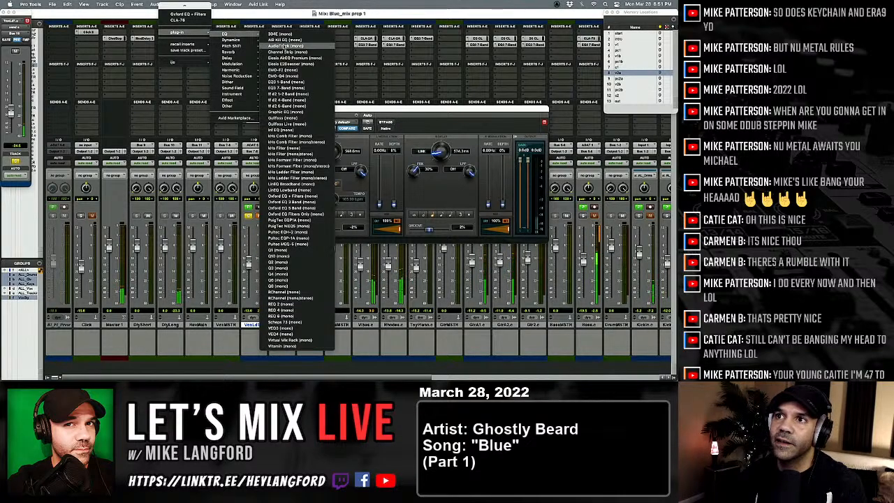
{"action": "left_click", "coordinate": [286, 82]}
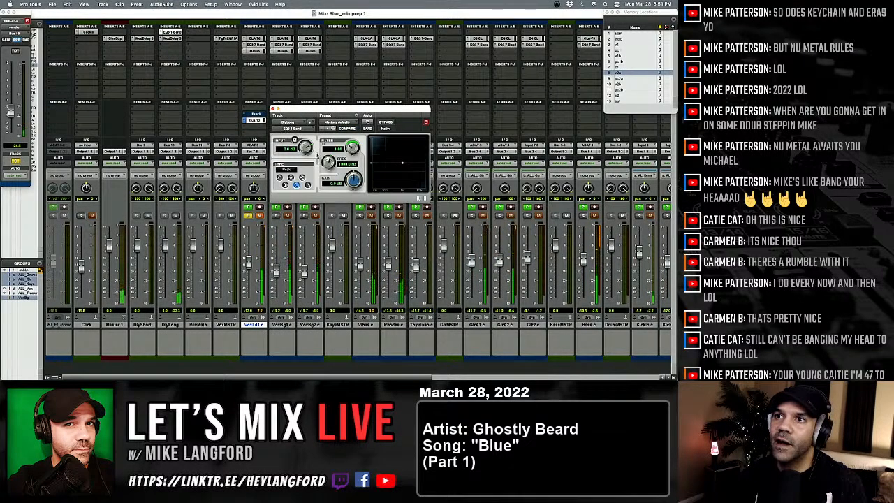
Set DlyLong's EQ3 1-Band to a 24 dB/oct high-pass filter at about 125 Hz.
{"action": "left_click", "coordinate": [280, 177]}
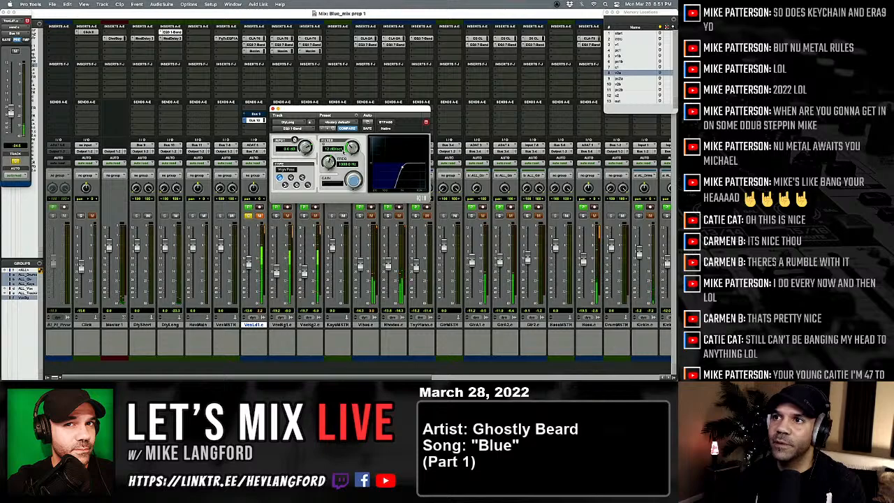
{"action": "left_click_drag", "start_coordinate": [356, 129], "coordinate": [356, 121]}
{"action": "mouse_move", "coordinate": [328, 162]}
{"action": "left_mouse_down"}
{"action": "mouse_move", "coordinate": [323, 186]}
{"action": "mouse_move", "coordinate": [325, 168]}
{"action": "left_mouse_up"}
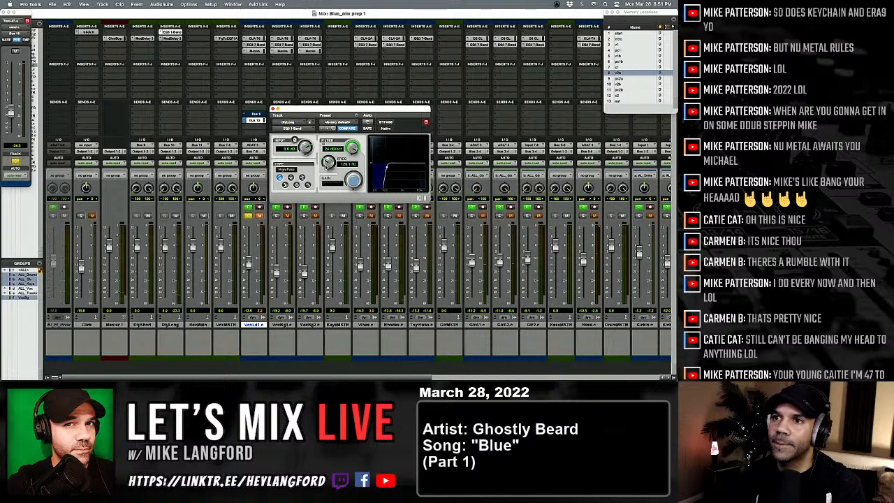
{"action": "key", "text": "super+equal"}
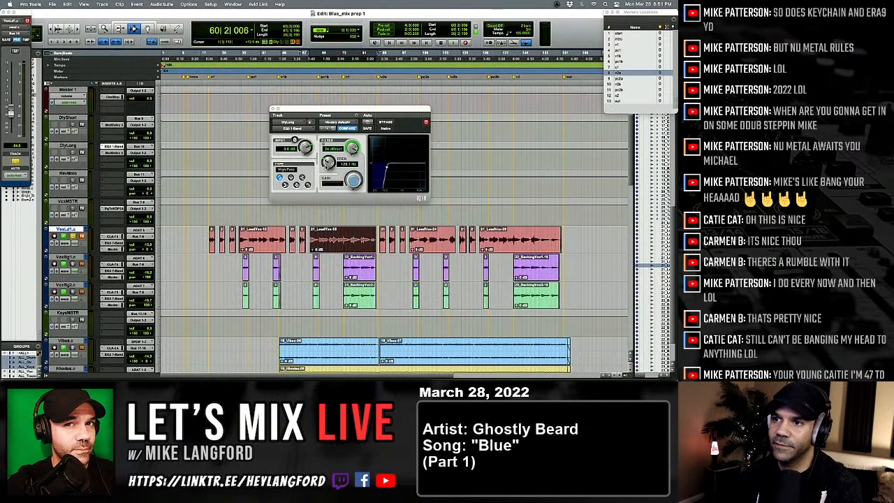
{"action": "key", "text": "super+equal"}
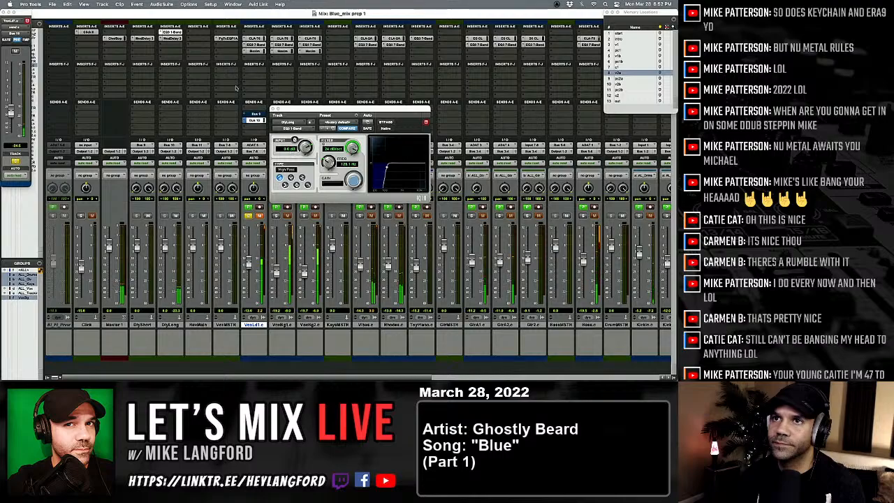
Insert a stereo EQ3 7-Band on DlyLong in the slot below the Mod Delay III.
{"action": "left_click", "coordinate": [162, 49]}
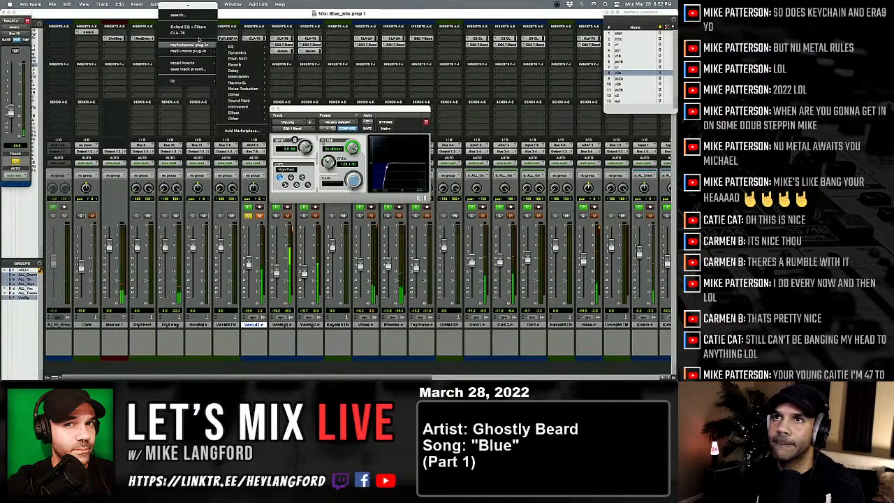
{"action": "mouse_move", "coordinate": [202, 45]}
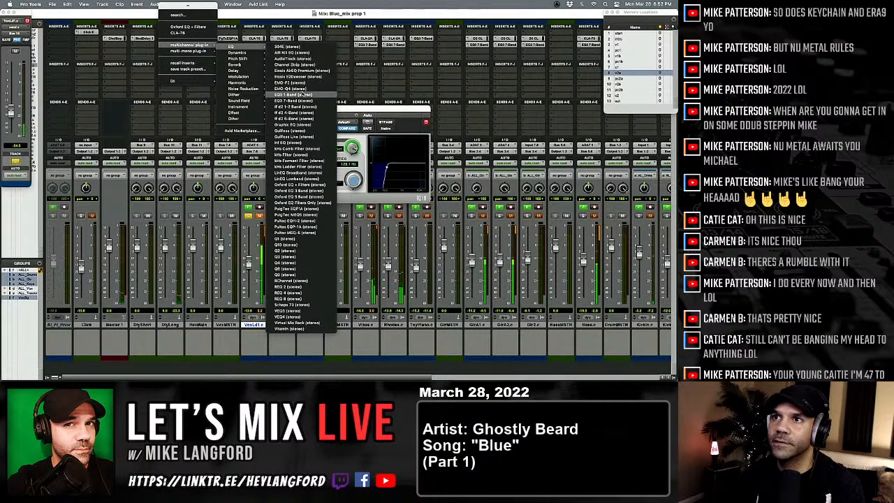
{"action": "left_click", "coordinate": [300, 98]}
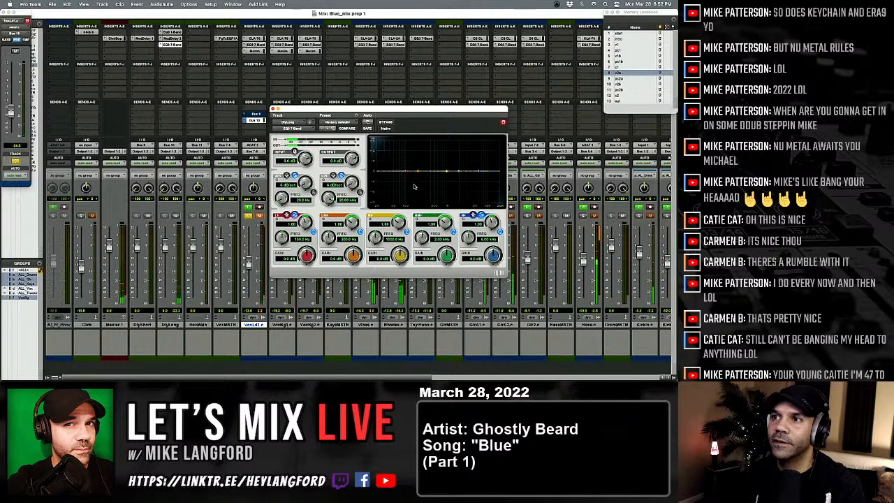
Cut DlyLong's low mids by about 5 dB on the EQ3 7-Band and add a 24 dB/oct low-pass filter in the upper treble.
{"action": "left_click_drag", "start_coordinate": [417, 173], "coordinate": [419, 181]}
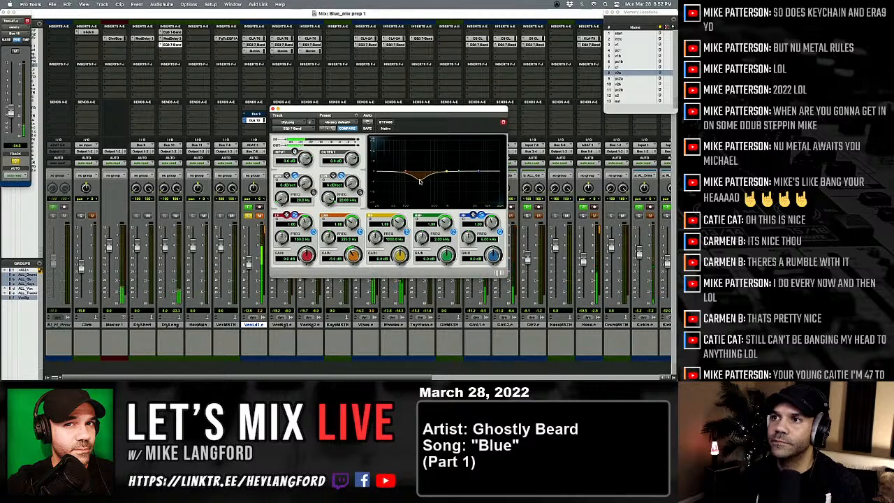
{"action": "left_click", "coordinate": [361, 192]}
{"action": "left_click_drag", "start_coordinate": [330, 199], "coordinate": [327, 206]}
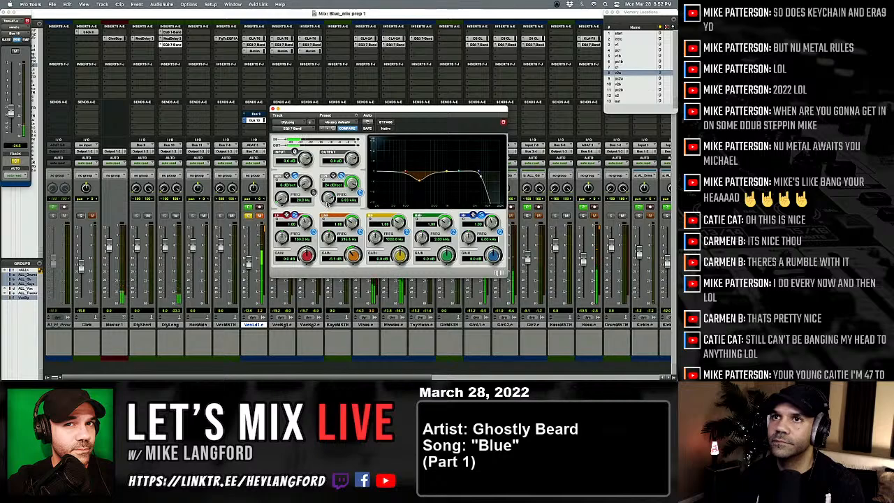
{"action": "left_click", "coordinate": [160, 45]}
{"action": "left_click", "coordinate": [150, 41]}
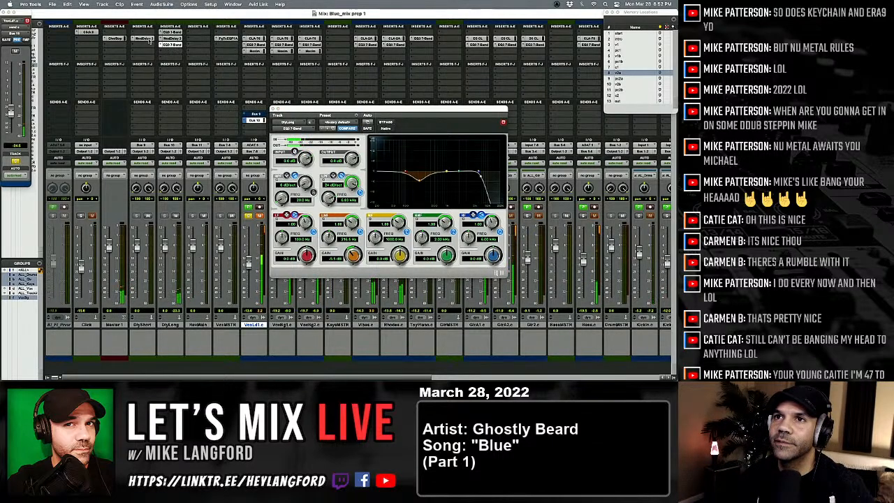
{"action": "left_click", "coordinate": [161, 38]}
{"action": "left_click", "coordinate": [145, 37]}
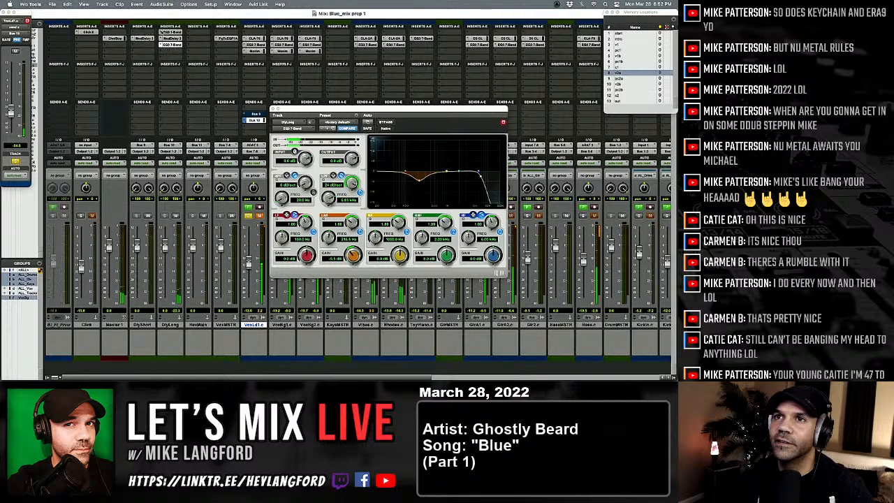
{"action": "left_click", "coordinate": [160, 32]}
{"action": "left_click", "coordinate": [152, 63]}
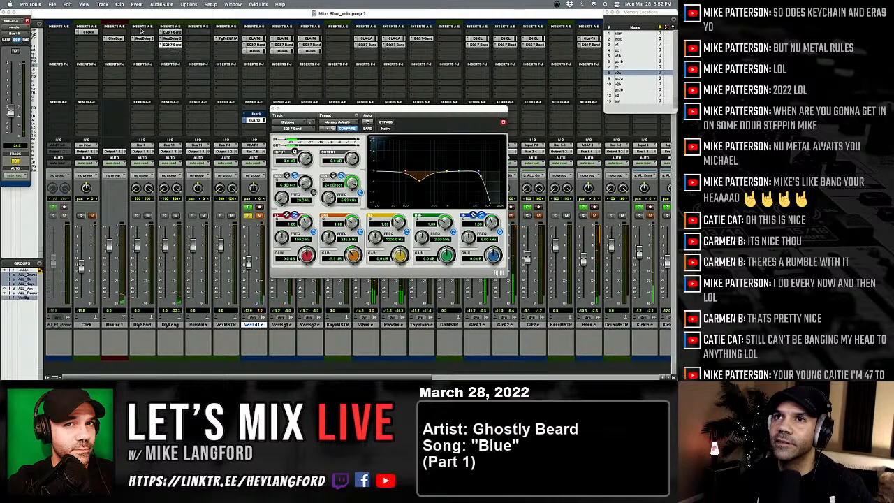
Try a stereo AIR Flanger below DlyLong's EQ3 7-Band, loaded with the Soft Mono preset.
{"action": "left_click", "coordinate": [163, 52]}
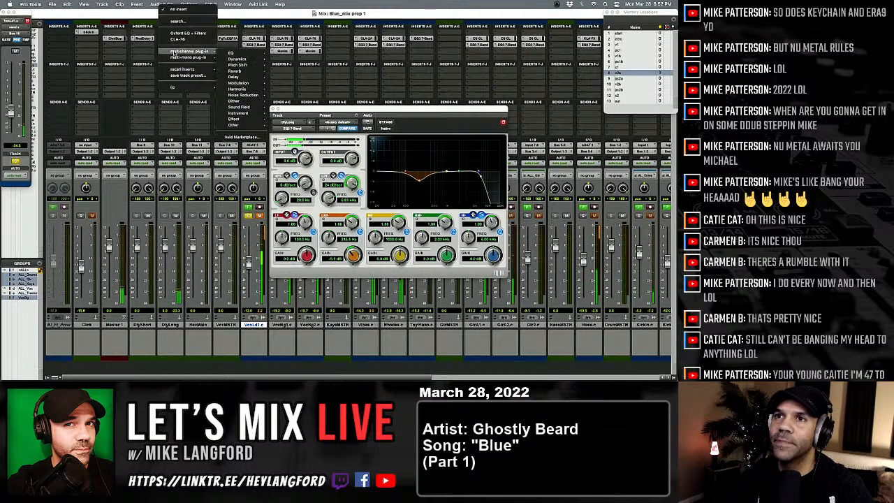
{"action": "mouse_move", "coordinate": [234, 56]}
{"action": "mouse_move", "coordinate": [238, 83]}
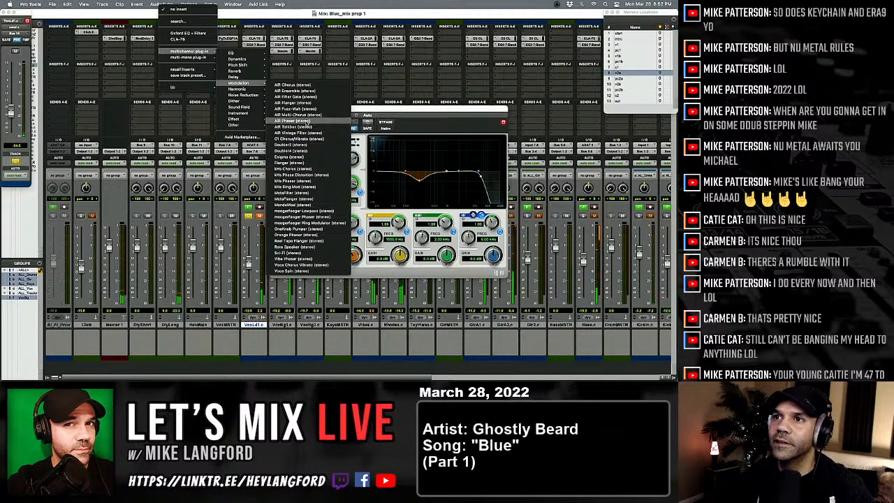
{"action": "left_click", "coordinate": [299, 103]}
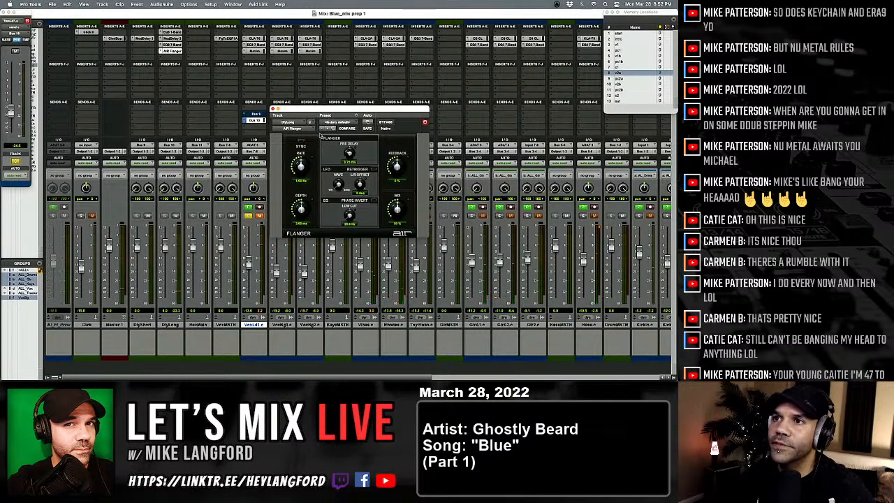
{"action": "left_click", "coordinate": [331, 123]}
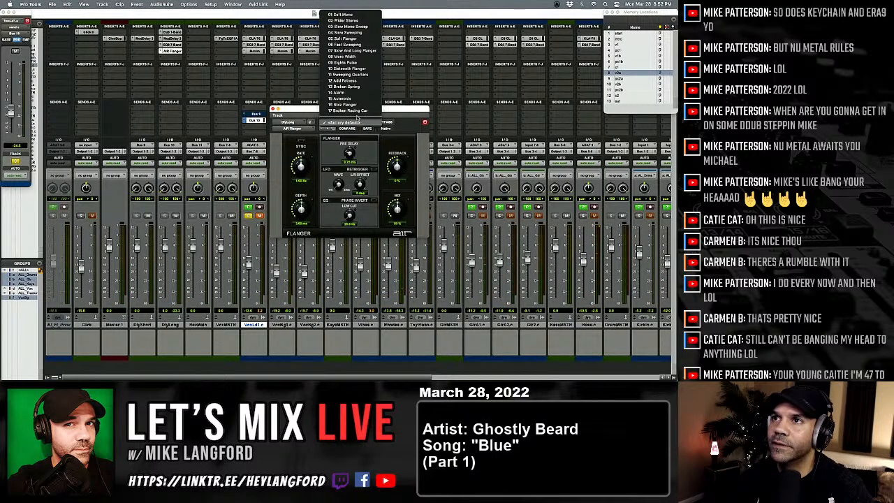
{"action": "left_click", "coordinate": [353, 14]}
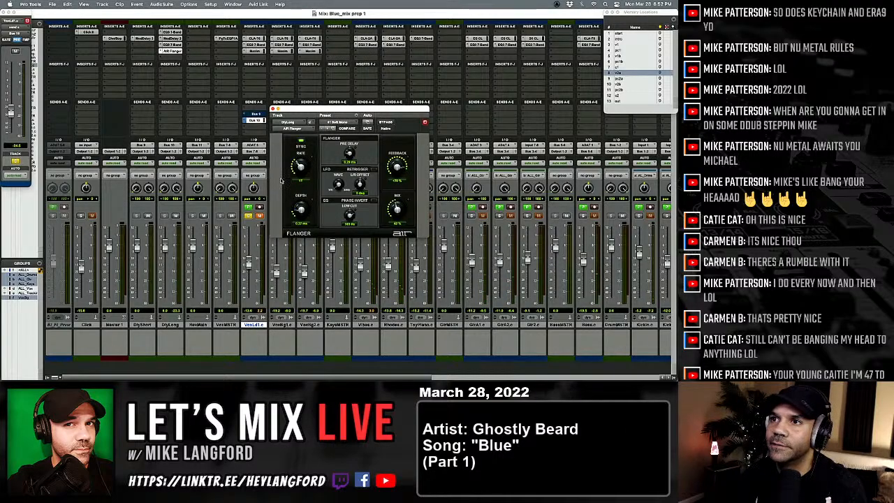
Lower the DlyLong flanger's feedback, raise its mix to about 51% and reduce its depth and pre-delay.
{"action": "key", "text": "super+equal"}
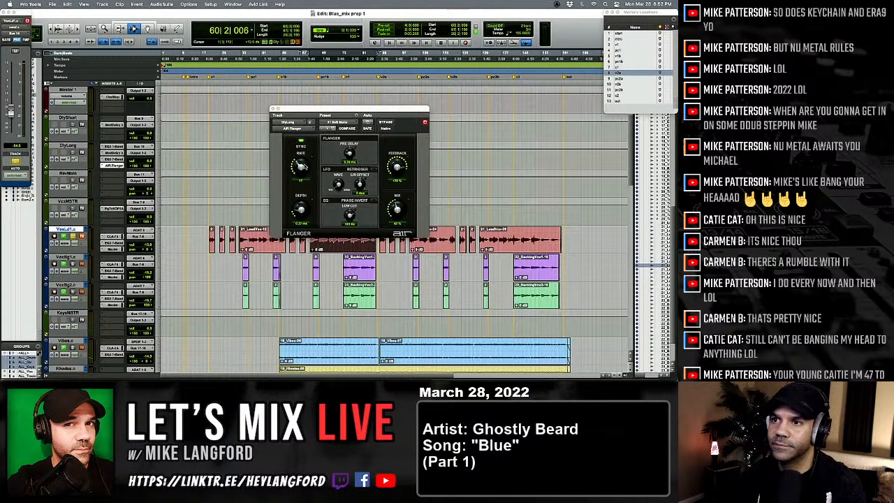
{"action": "key", "text": "super+equal"}
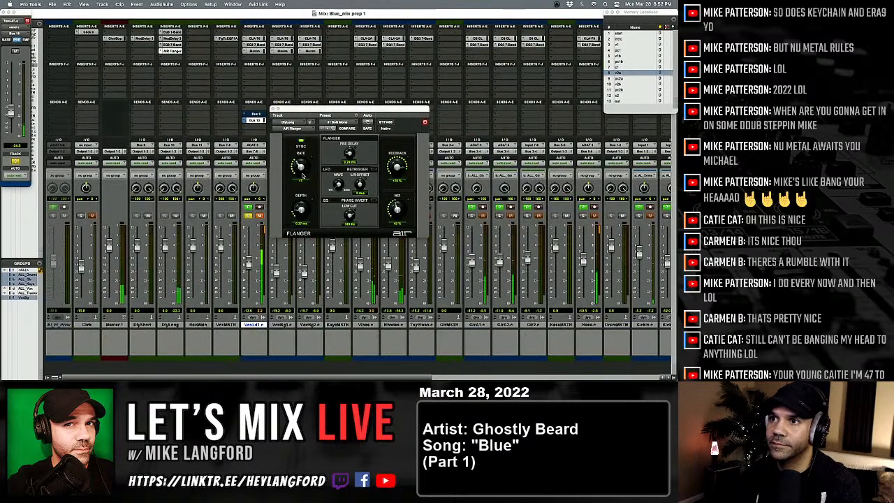
{"action": "left_click_drag", "start_coordinate": [398, 167], "coordinate": [394, 204]}
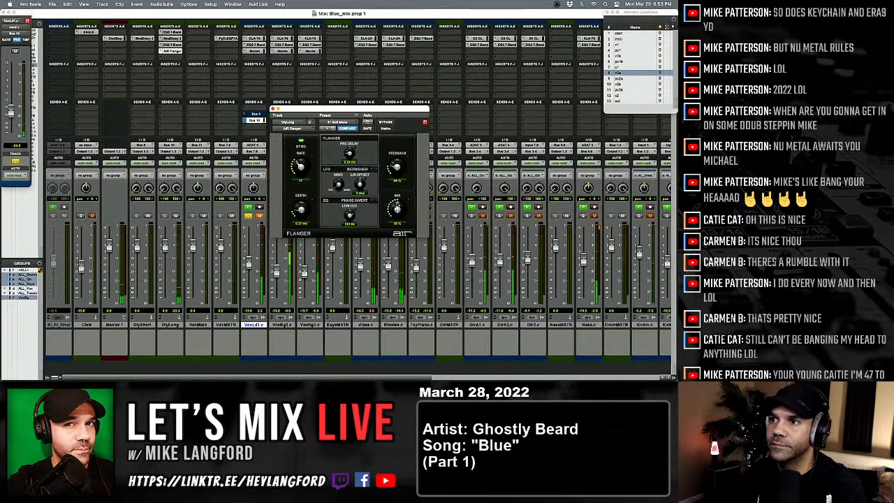
{"action": "left_click_drag", "start_coordinate": [305, 209], "coordinate": [301, 208]}
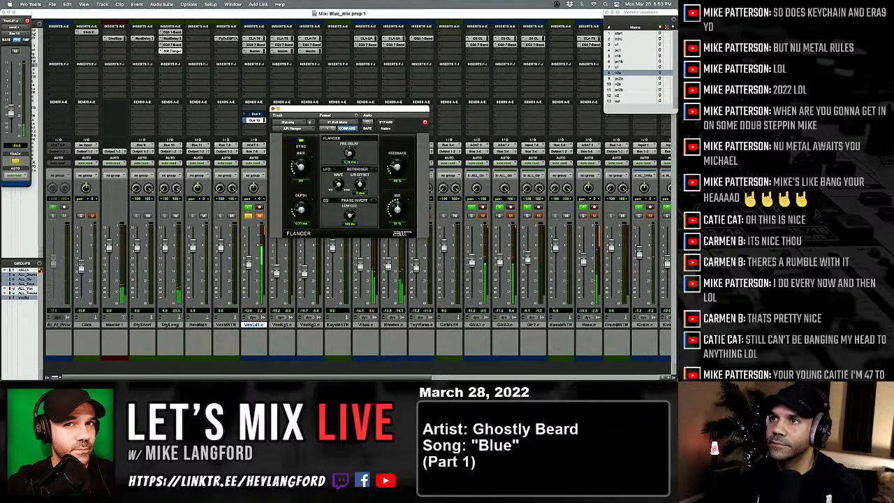
{"action": "left_click_drag", "start_coordinate": [348, 149], "coordinate": [349, 150]}
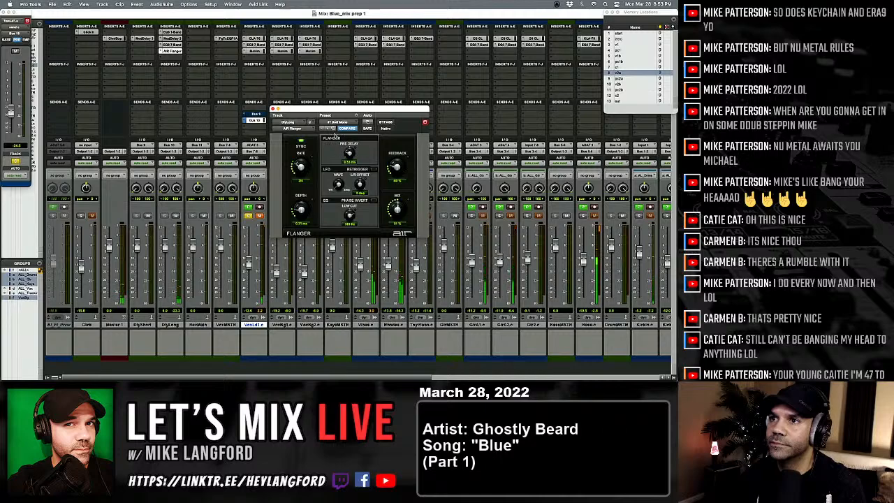
Audition the following flanger presets up to Eighths Pulse, reducing the feedback on Slow And Long Flanger along the way.
{"action": "left_click", "coordinate": [327, 130]}
{"action": "left_click", "coordinate": [327, 129]}
{"action": "left_click", "coordinate": [327, 130]}
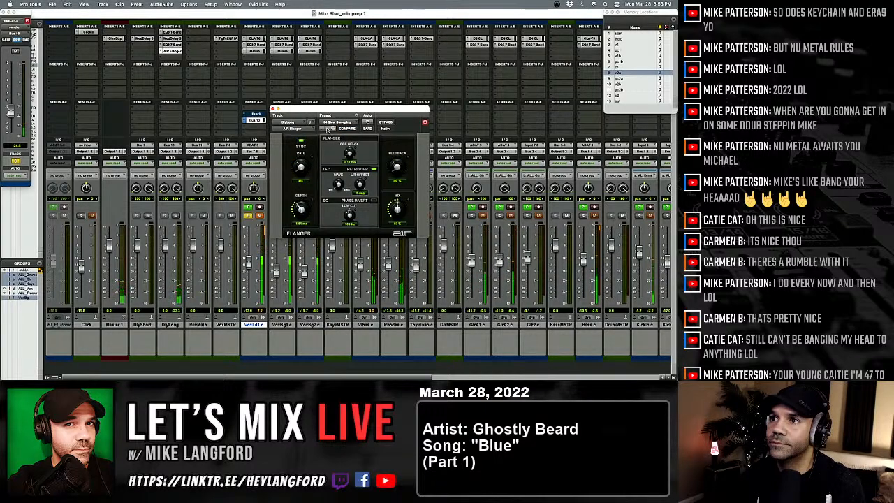
{"action": "left_click", "coordinate": [328, 129]}
{"action": "left_click", "coordinate": [327, 129]}
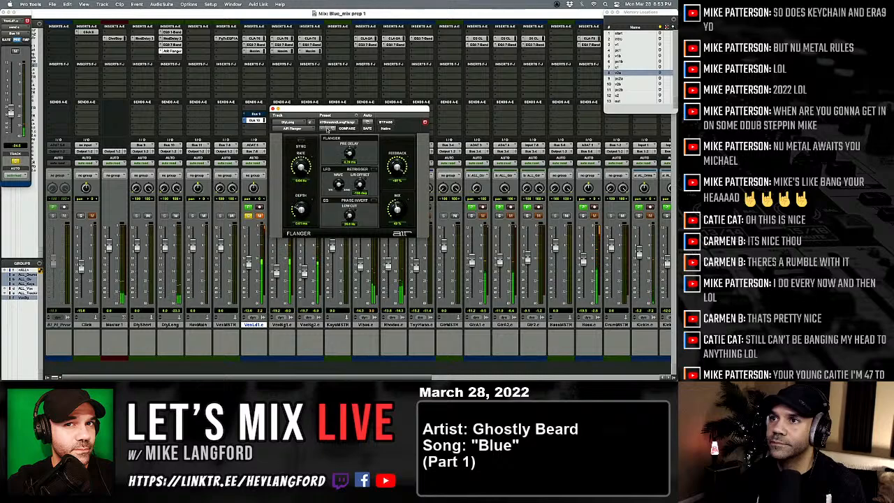
{"action": "left_click", "coordinate": [328, 129]}
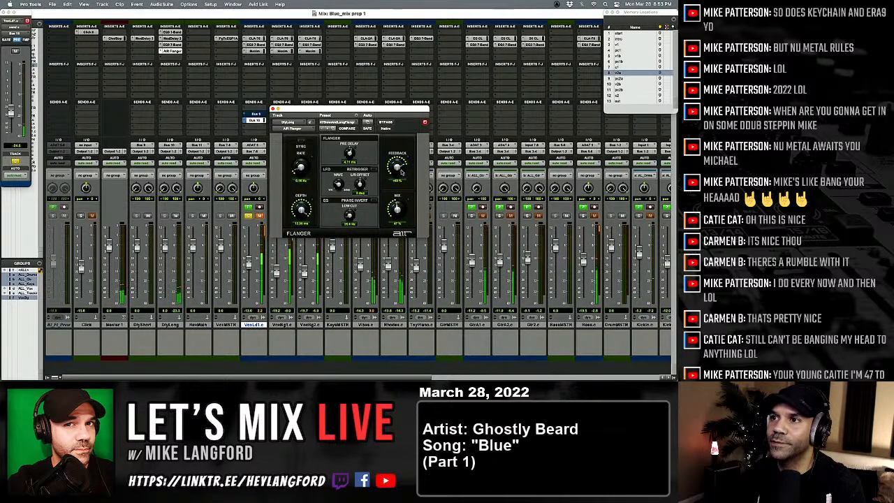
{"action": "left_click_drag", "start_coordinate": [404, 169], "coordinate": [401, 185]}
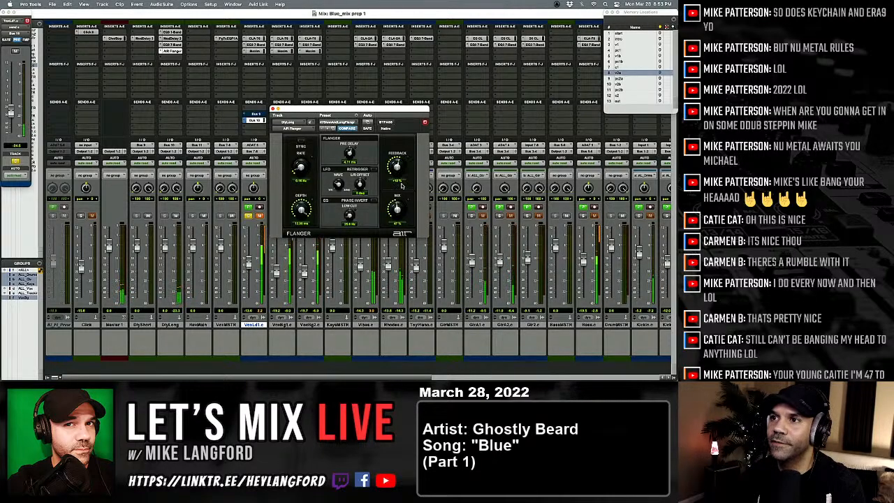
{"action": "left_click", "coordinate": [328, 129]}
{"action": "left_click", "coordinate": [328, 129]}
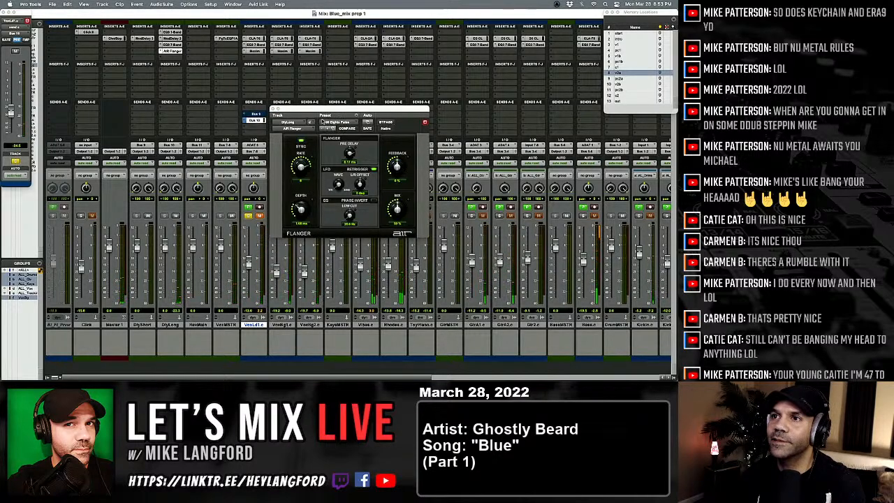
Replace the flanger on DlyLong with a stereo AIR Chorus using its first preset, and close the plug-in window.
{"action": "left_click", "coordinate": [287, 127]}
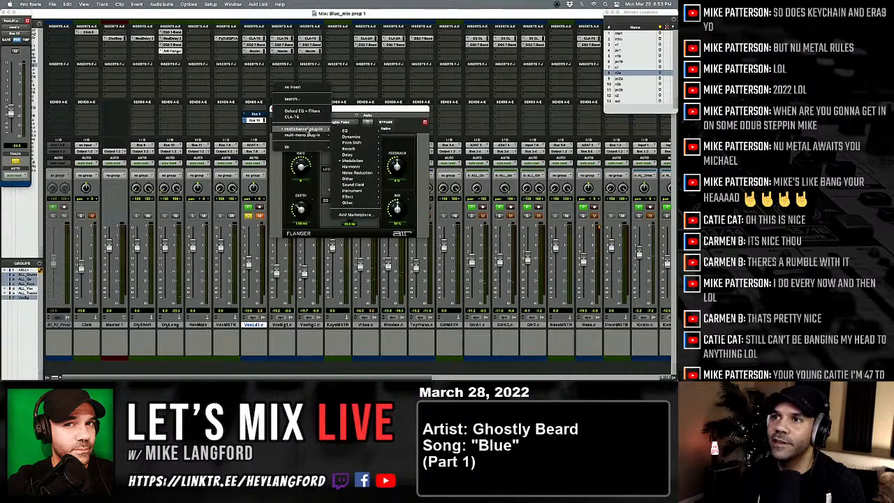
{"action": "mouse_move", "coordinate": [357, 162]}
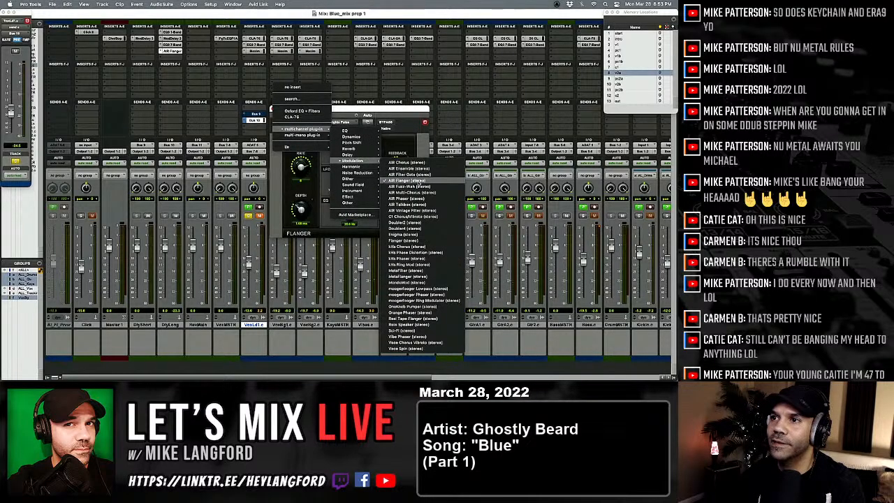
{"action": "left_click", "coordinate": [396, 164]}
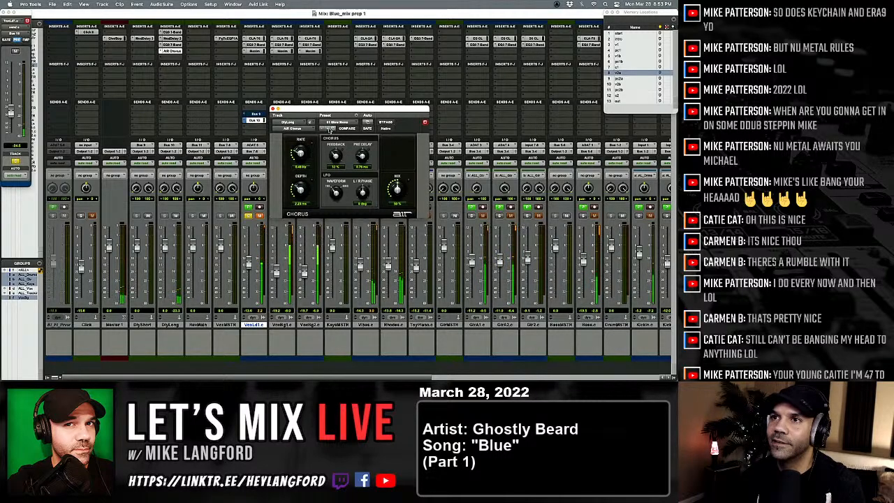
{"action": "left_click", "coordinate": [273, 109]}
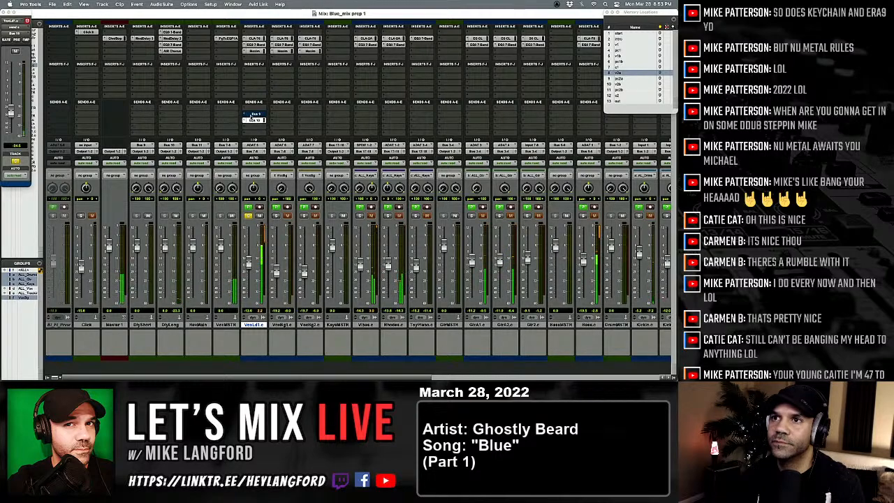
Raise VoxLd1.c's Bus 10 send to rebalance the long delay against the unmuted lead vocal.
{"action": "left_click", "coordinate": [254, 120]}
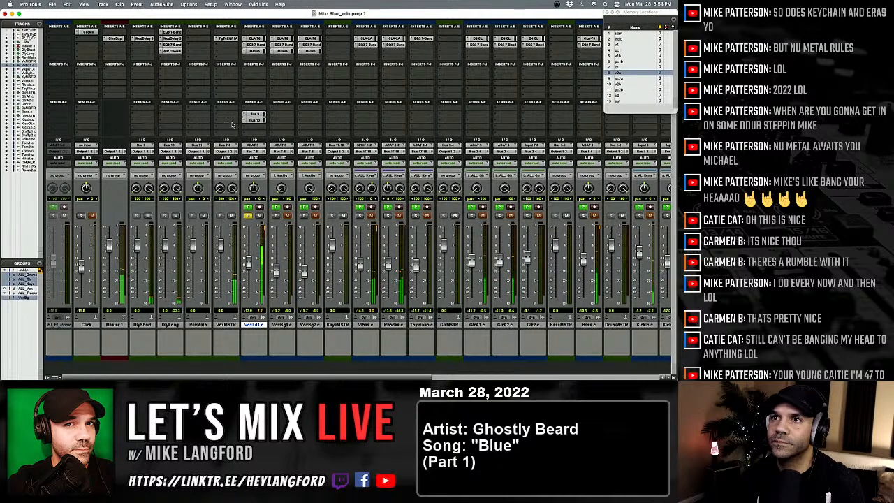
{"action": "left_click", "coordinate": [254, 121]}
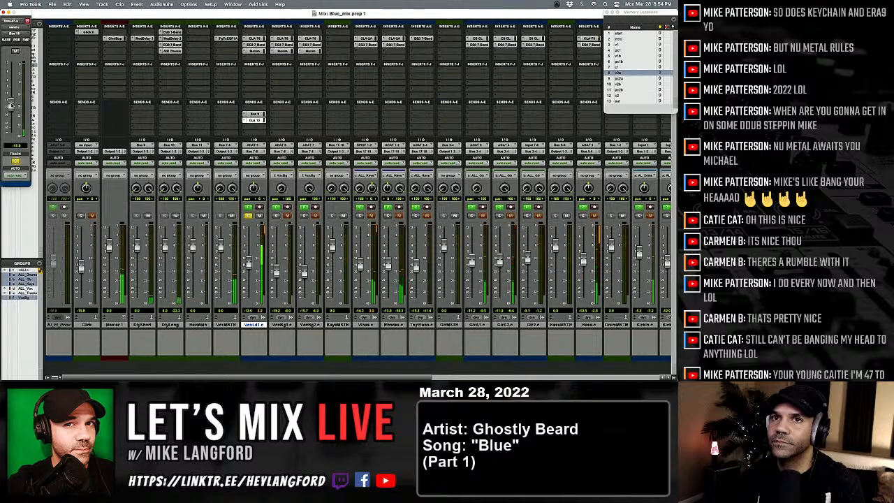
{"action": "left_click_drag", "start_coordinate": [11, 103], "coordinate": [10, 106]}
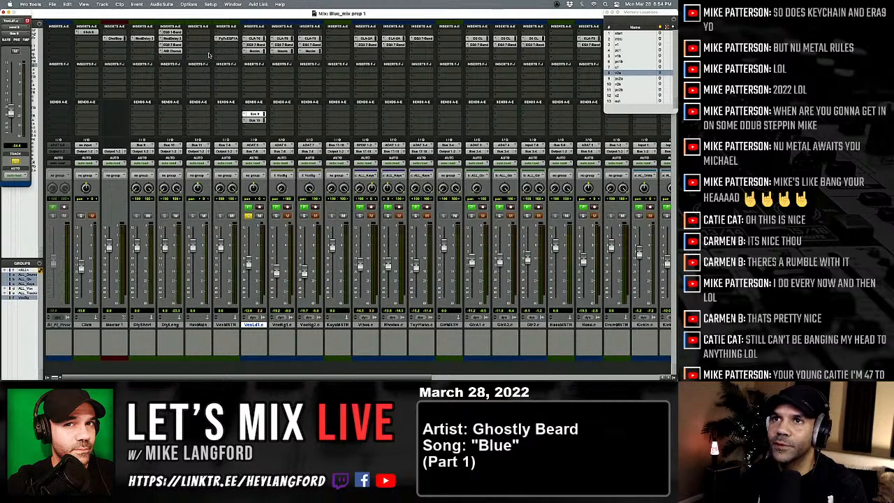
Insert a mono/stereo Lustrous Plates reverb on RevMain and move its window up to uncover the faders.
{"action": "left_click", "coordinate": [187, 41]}
{"action": "mouse_move", "coordinate": [206, 39]}
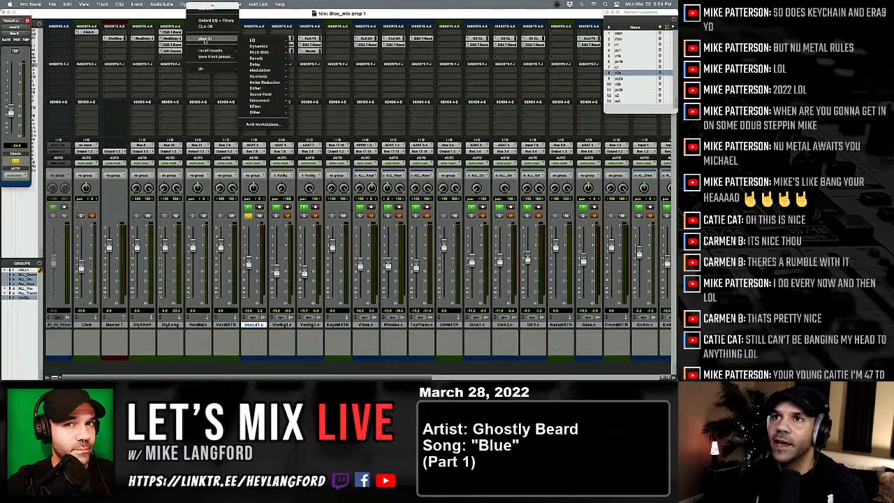
{"action": "mouse_move", "coordinate": [260, 58]}
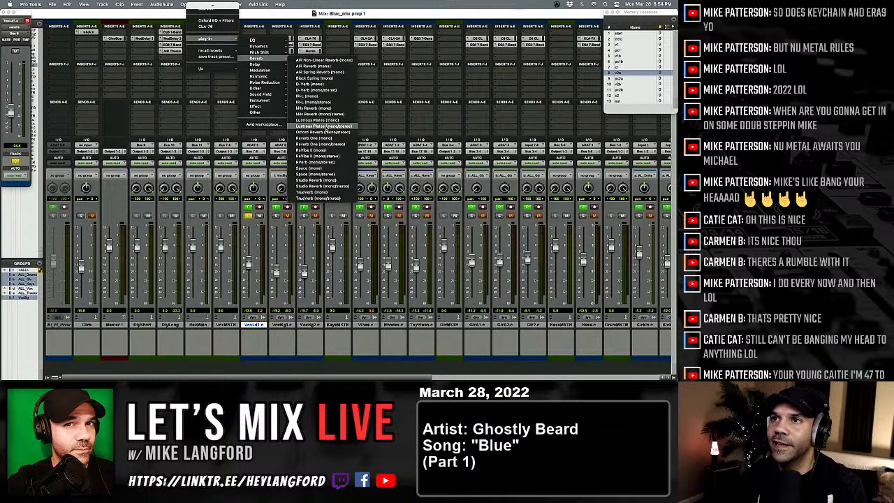
{"action": "left_click", "coordinate": [326, 127]}
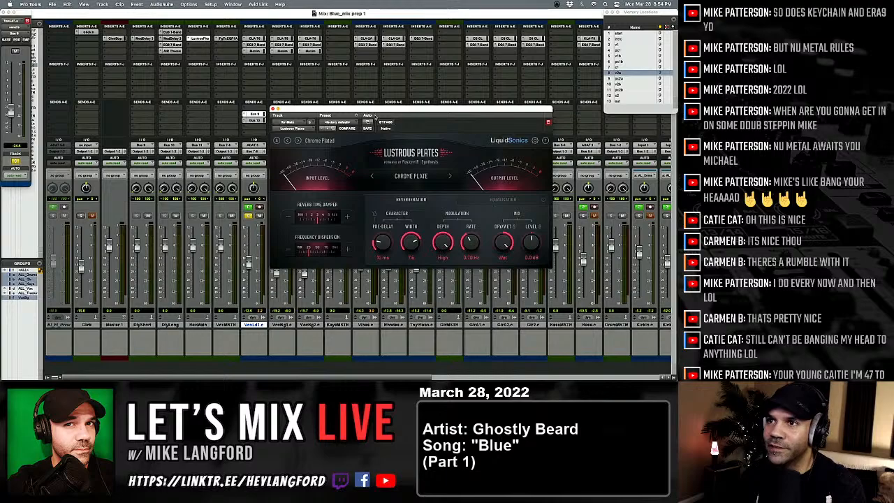
{"action": "left_click_drag", "start_coordinate": [382, 109], "coordinate": [369, 32]}
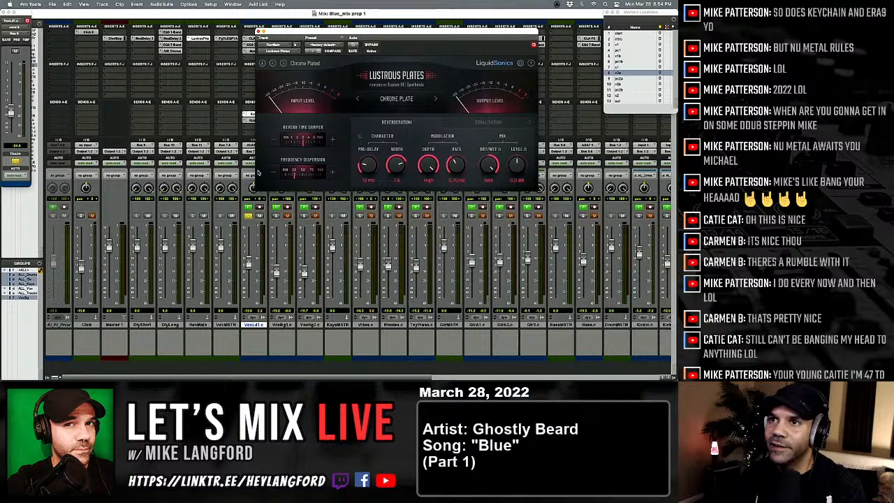
Add a mono Bus 11 send on VoxLd1.c, raise it to 0.0 dB and start playback to hear the reverb.
{"action": "scroll", "coordinate": [256, 171], "scroll_direction": "right", "scroll_amount": 2}
{"action": "left_click", "coordinate": [230, 126]}
{"action": "mouse_move", "coordinate": [244, 133]}
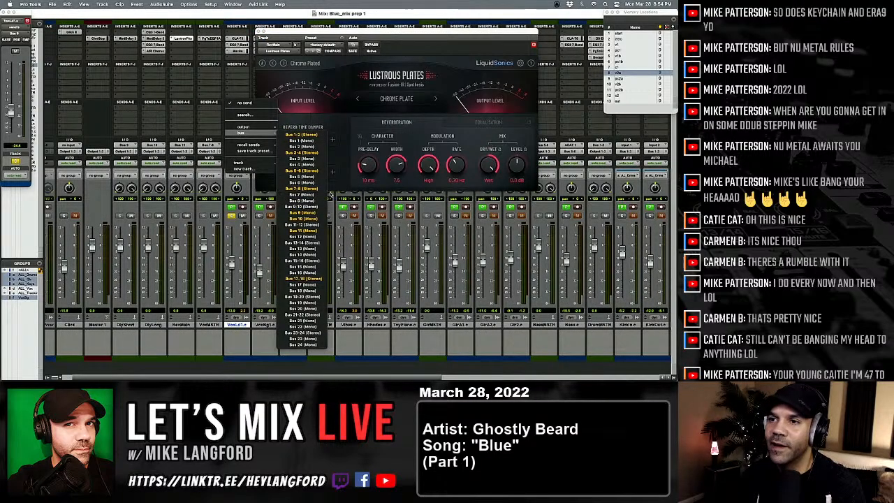
{"action": "left_click", "coordinate": [324, 231]}
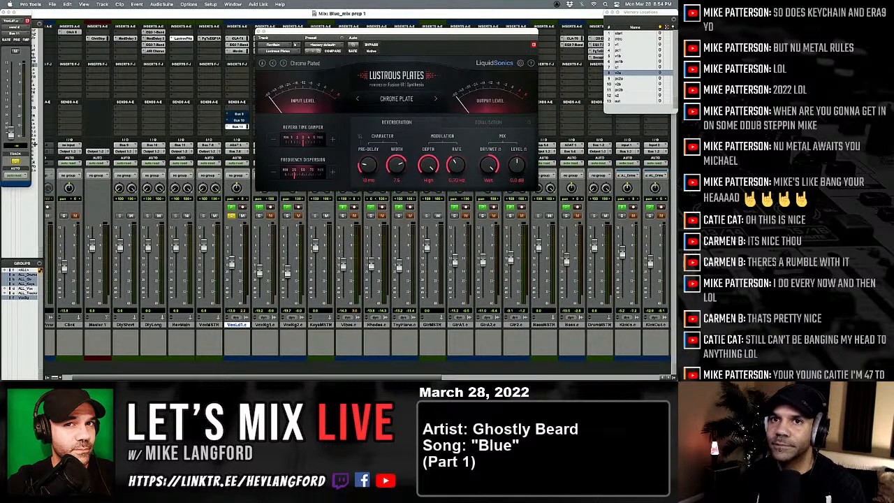
{"action": "key", "text": "space"}
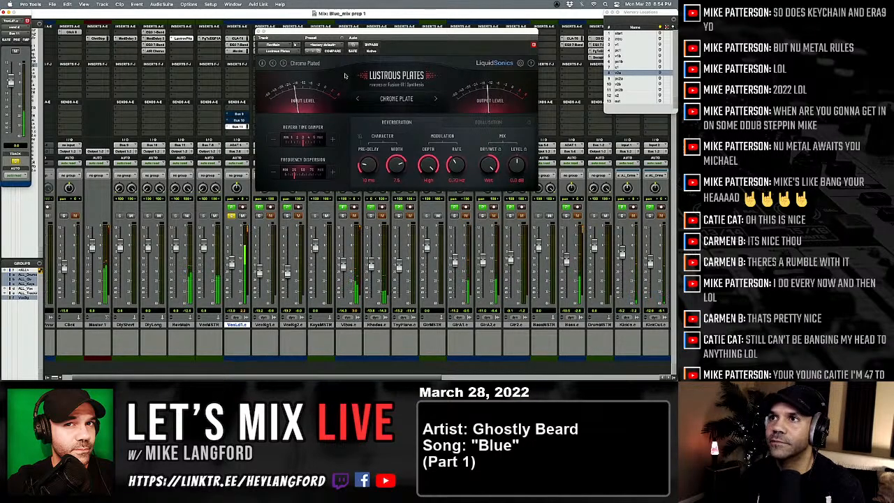
Audition the Silver, Steel and Rhodium plates in Lustrous Plates, and reload the Chrome Plated preset.
{"action": "left_click", "coordinate": [436, 98]}
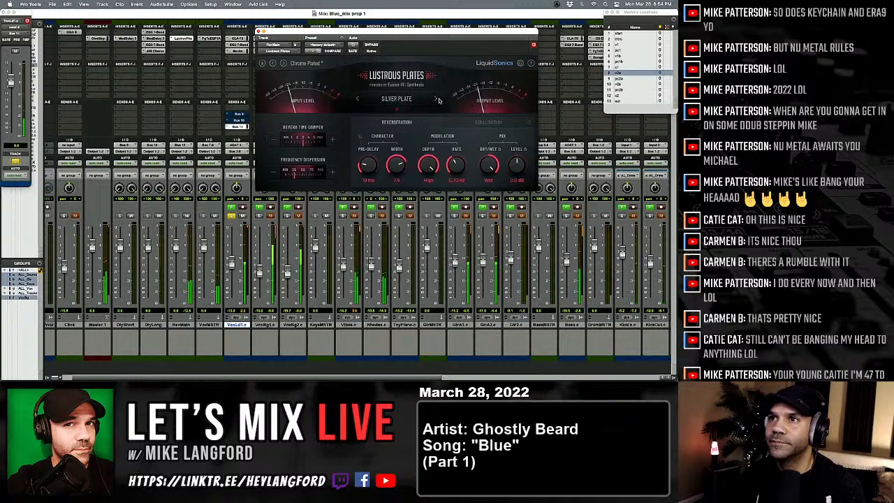
{"action": "left_click", "coordinate": [436, 99]}
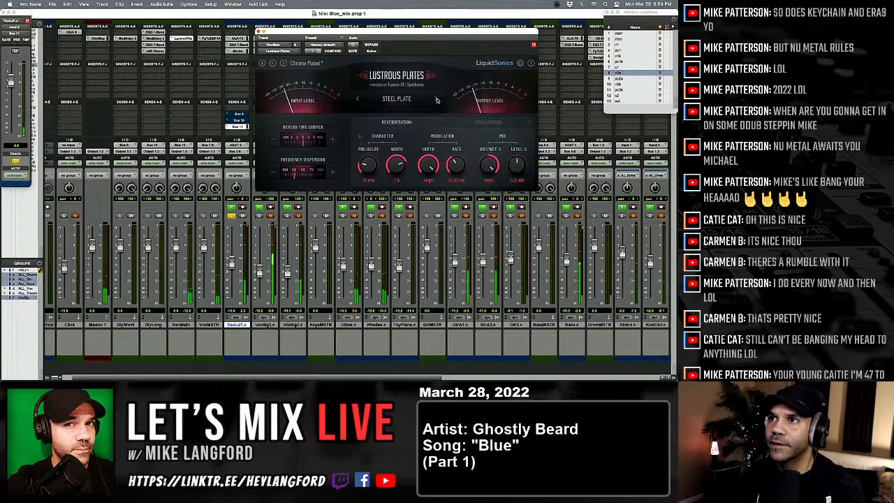
{"action": "left_click", "coordinate": [436, 99]}
{"action": "left_click", "coordinate": [328, 45]}
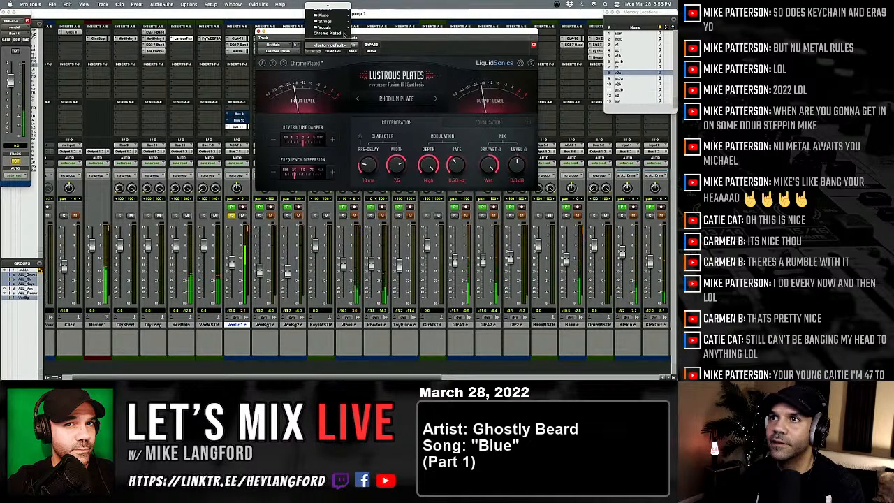
{"action": "left_click", "coordinate": [328, 32]}
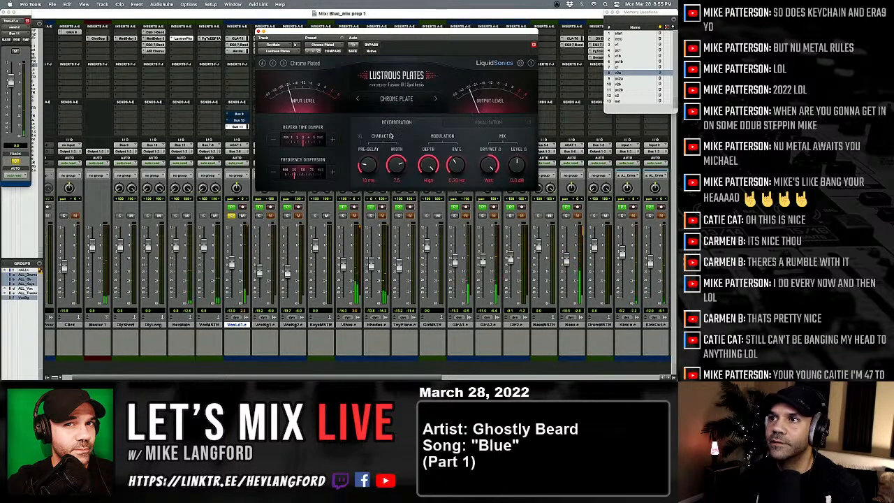
Insert a stereo EQ3 7-Band after the reverb on RevMain and move its window down off the inserts.
{"action": "left_click", "coordinate": [172, 45]}
{"action": "mouse_move", "coordinate": [201, 45]}
{"action": "mouse_move", "coordinate": [243, 46]}
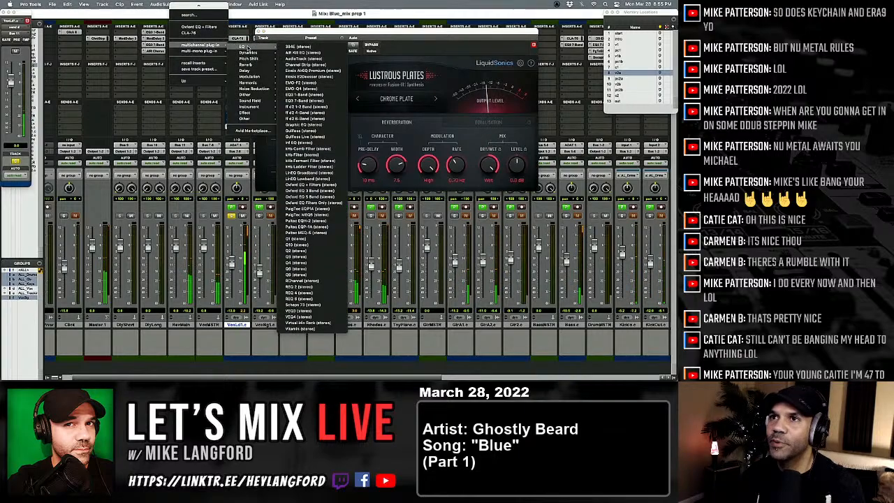
{"action": "left_click", "coordinate": [310, 100]}
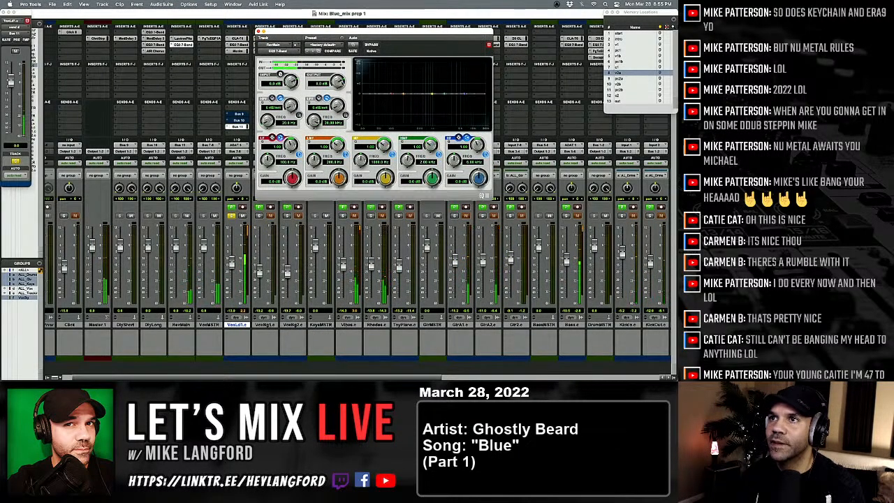
{"action": "left_click_drag", "start_coordinate": [352, 32], "coordinate": [343, 119]}
Change the Lustrous Plates reverb on RevMain from Chrome Plate to Rhodium Plate.
{"action": "left_click", "coordinate": [184, 39]}
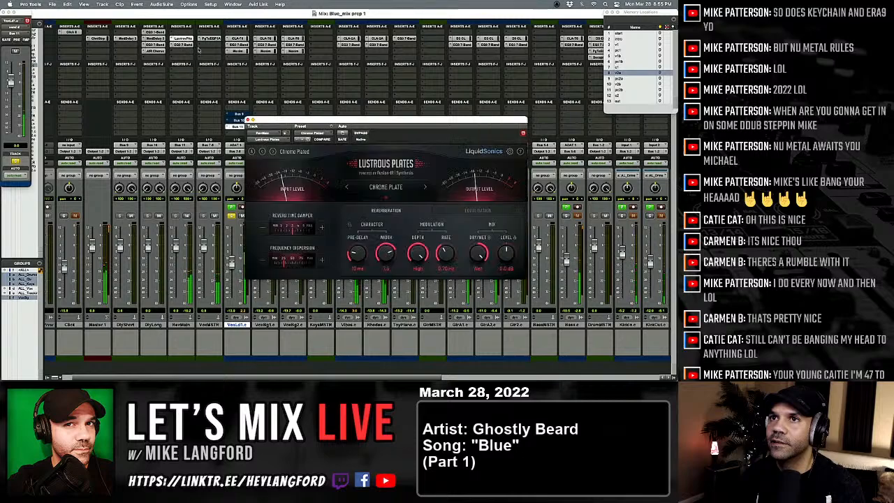
{"action": "left_click", "coordinate": [424, 187]}
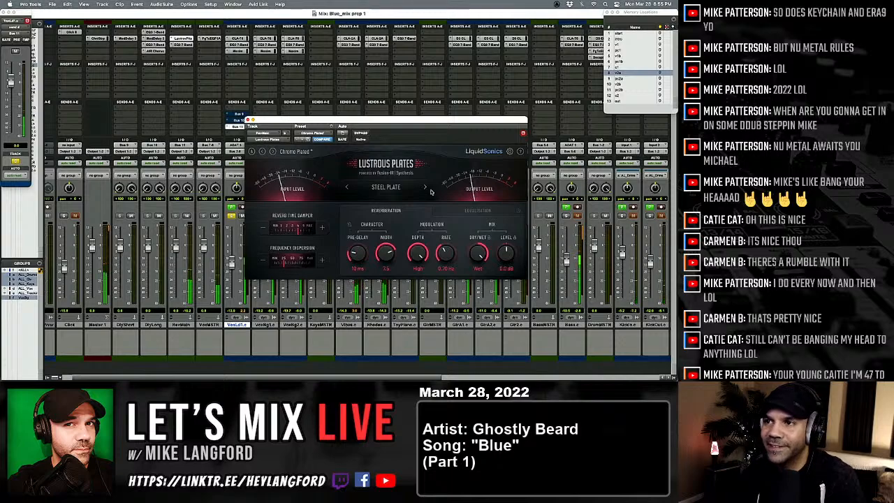
{"action": "left_click", "coordinate": [425, 187]}
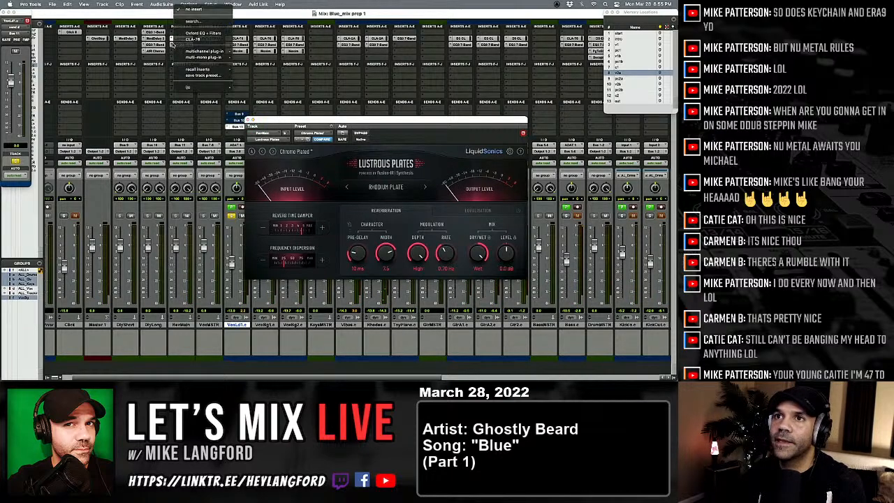
Shape RevMain's EQ with a low-mid cut near 225 Hz and a high-shelf cut of about 5.7 dB.
{"action": "left_click", "coordinate": [181, 45]}
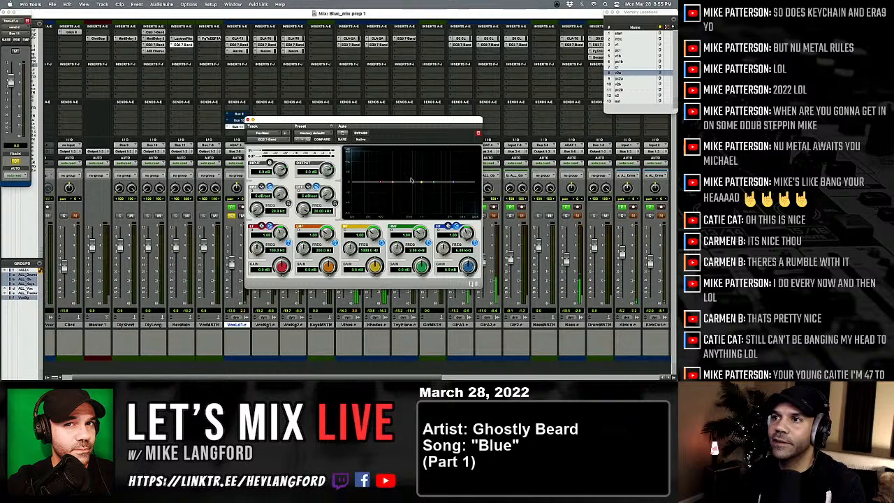
{"action": "mouse_move", "coordinate": [395, 183]}
{"action": "left_mouse_down"}
{"action": "mouse_move", "coordinate": [395, 202]}
{"action": "mouse_move", "coordinate": [394, 194]}
{"action": "left_mouse_up"}
{"action": "left_click_drag", "start_coordinate": [458, 190], "coordinate": [442, 192]}
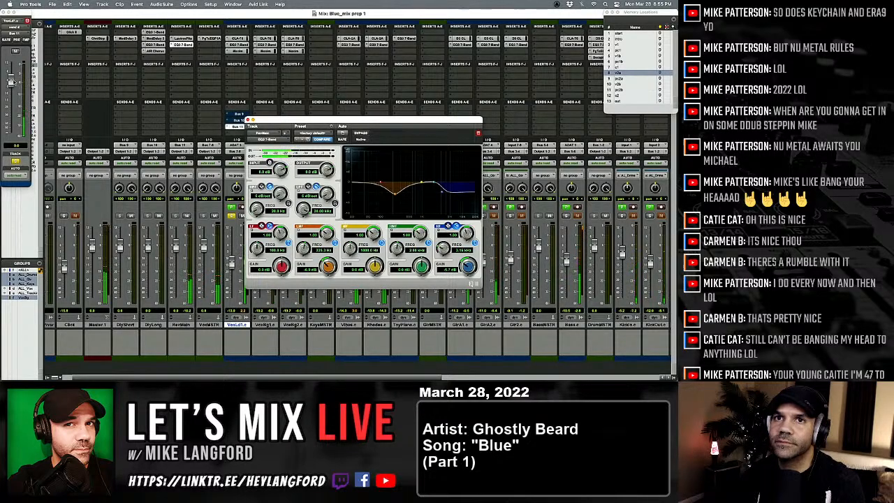
Lower VoxLd1.c's Bus 11 reverb send, close RevMain's EQ and unsolo the lead vocal.
{"action": "left_click_drag", "start_coordinate": [10, 82], "coordinate": [11, 105]}
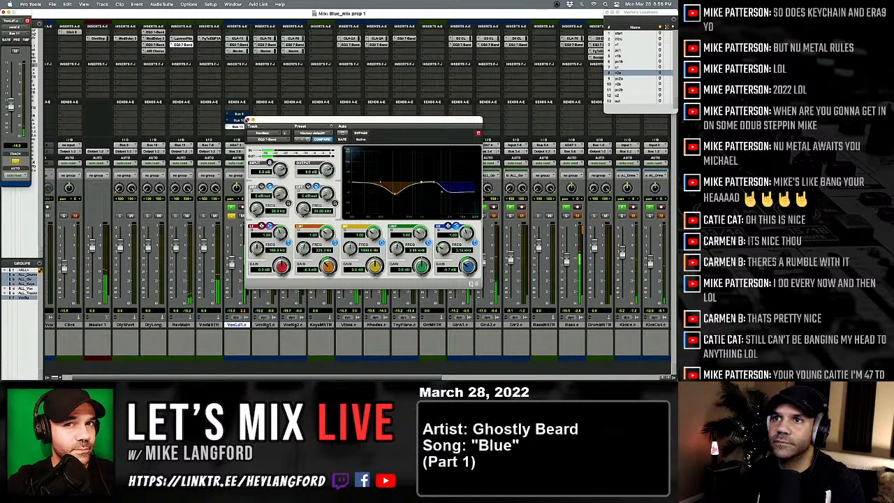
{"action": "left_click", "coordinate": [248, 119]}
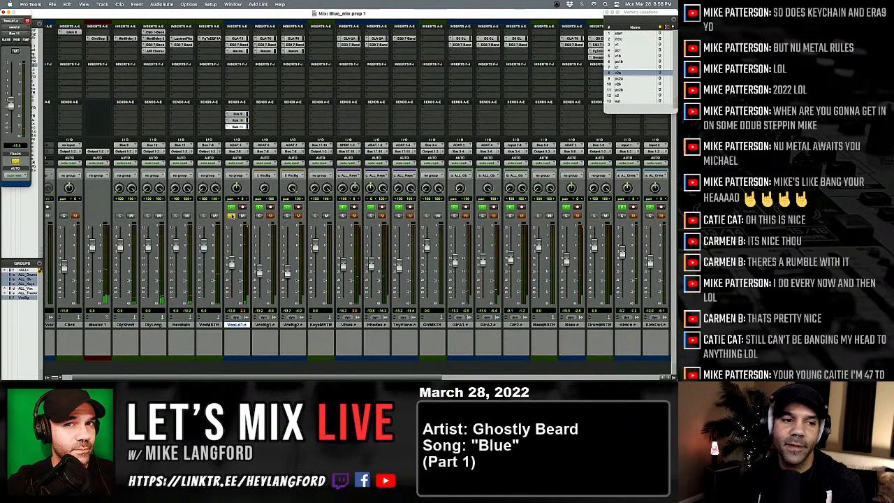
{"action": "left_click", "coordinate": [231, 215]}
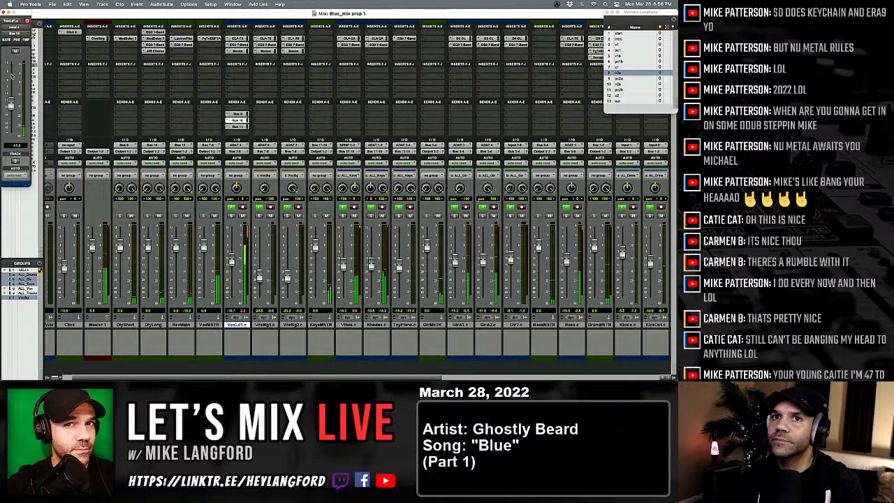
Switch the 1-band EQ on DlyLong to a low-pass filter and set its cutoff in the low kilohertz range.
{"action": "left_click", "coordinate": [155, 38]}
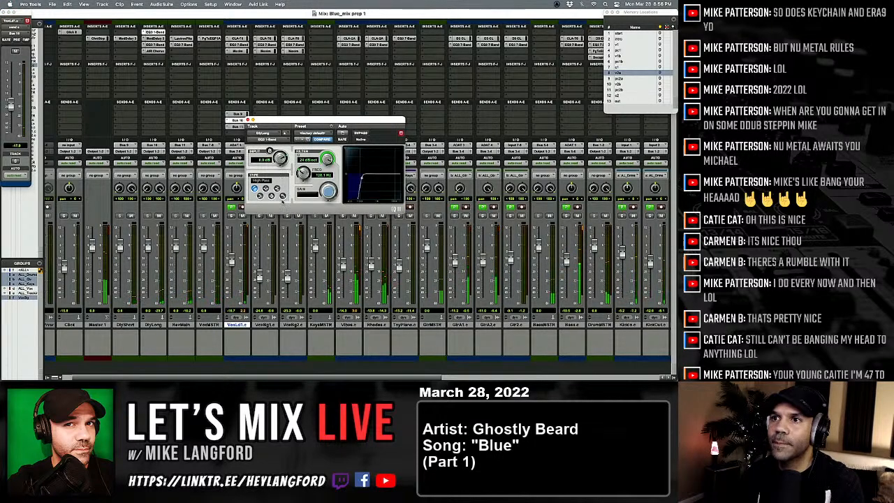
{"action": "left_click", "coordinate": [282, 195]}
{"action": "left_click_drag", "start_coordinate": [320, 149], "coordinate": [314, 156]}
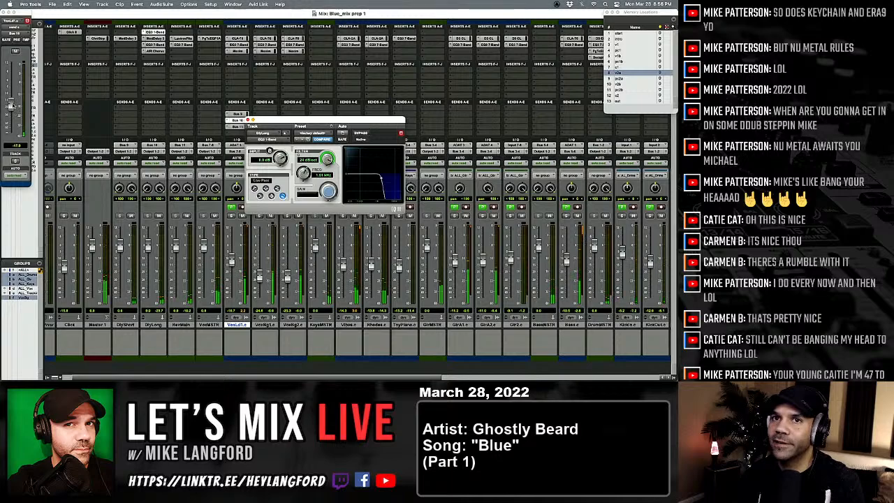
Rebalance VoxLd1.c's effect sends against the full mix and close DlyLong's EQ window.
{"action": "left_click_drag", "start_coordinate": [12, 106], "coordinate": [12, 102]}
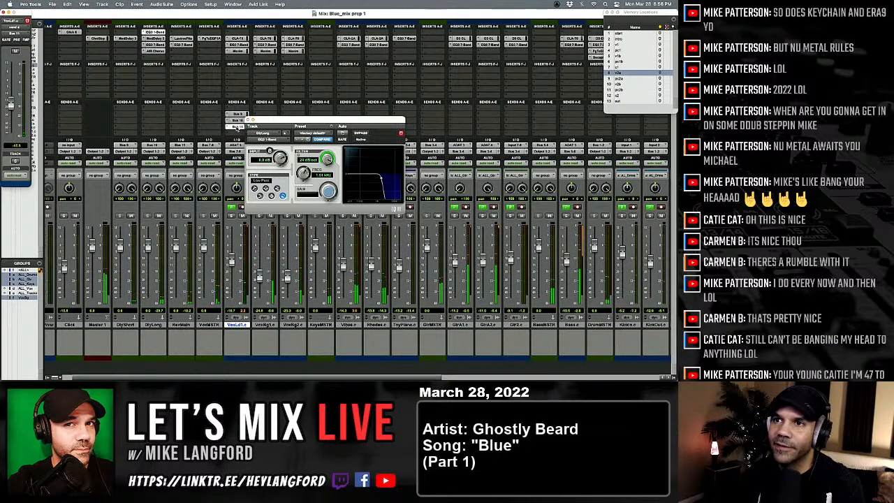
{"action": "left_click_drag", "start_coordinate": [9, 91], "coordinate": [12, 108]}
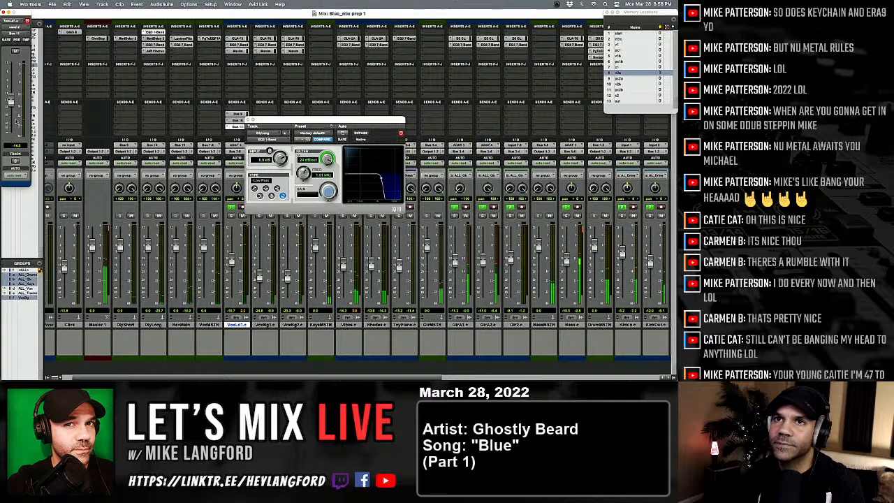
{"action": "key", "text": "super+equal"}
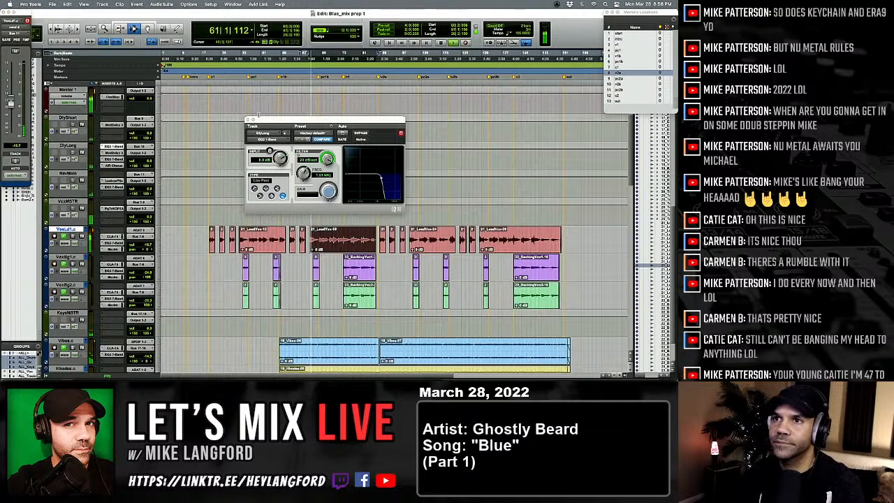
{"action": "left_click", "coordinate": [248, 119]}
{"action": "key", "text": "super+equal"}
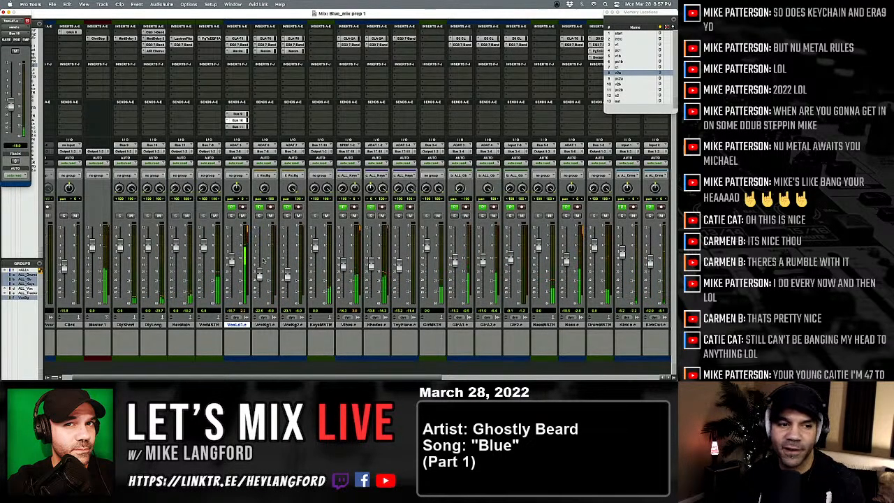
Look over the drum tracks in both the Edit and Mix windows, and stop playback.
{"action": "key", "text": "super+equal"}
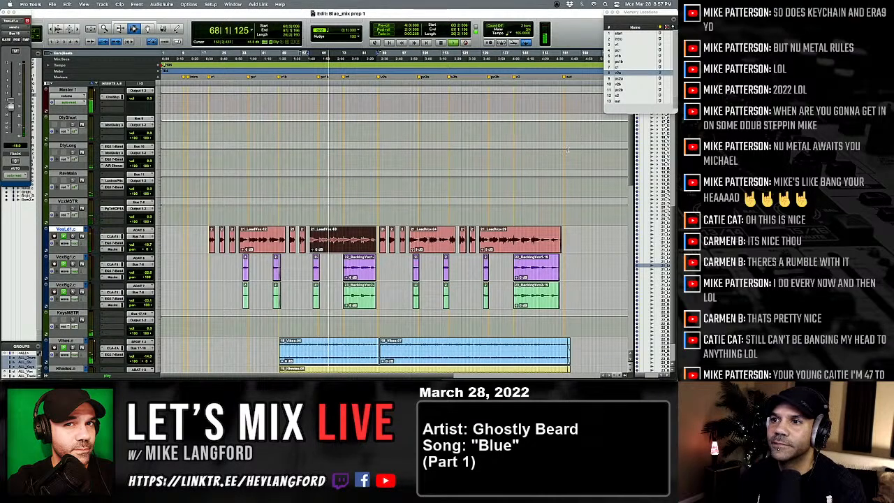
{"action": "scroll", "coordinate": [489, 166], "scroll_direction": "down", "scroll_amount": 10}
{"action": "scroll", "coordinate": [502, 173], "scroll_direction": "down", "scroll_amount": 3}
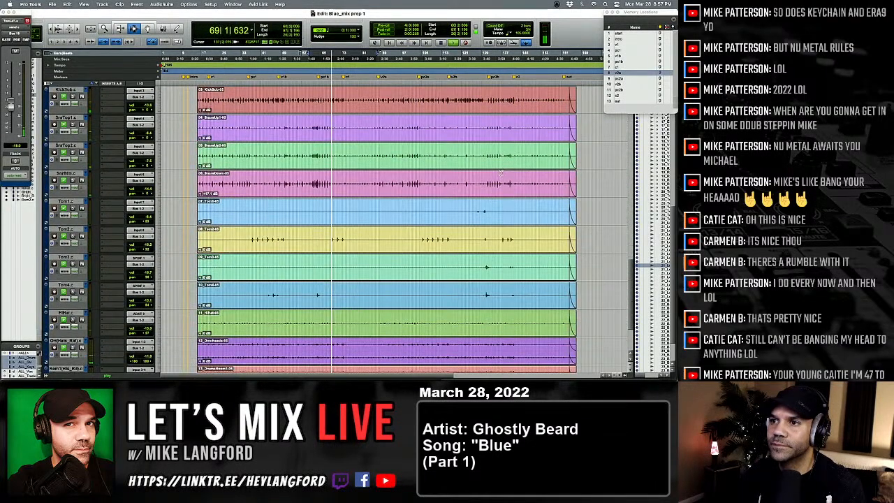
{"action": "scroll", "coordinate": [469, 177], "scroll_direction": "down", "scroll_amount": 4}
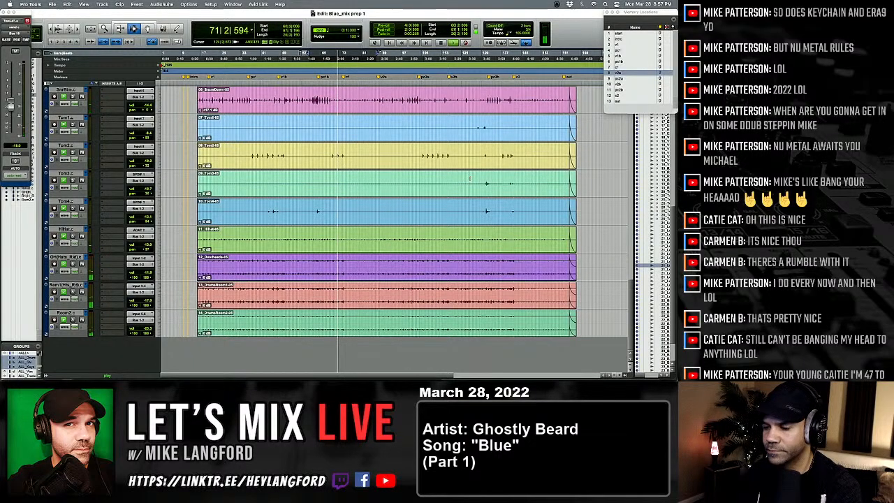
{"action": "key", "text": "super+equal"}
{"action": "scroll", "coordinate": [438, 187], "scroll_direction": "right", "scroll_amount": 5}
{"action": "scroll", "coordinate": [438, 187], "scroll_direction": "right", "scroll_amount": 2}
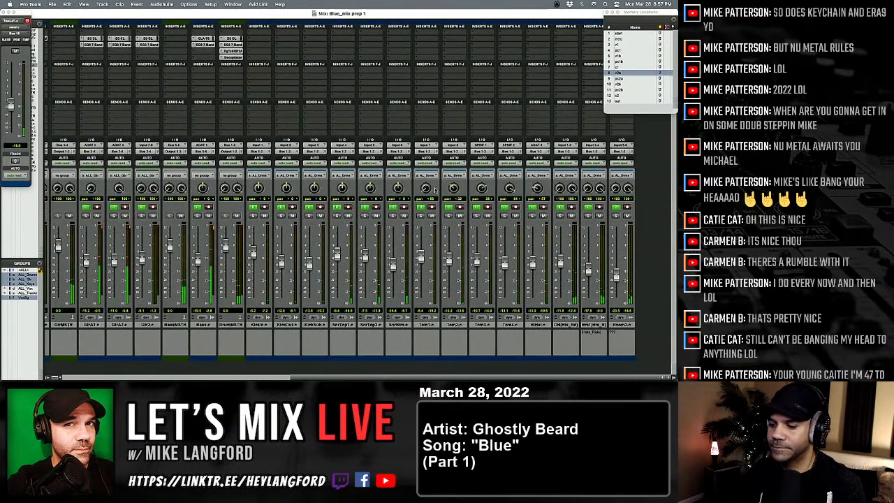
{"action": "key", "text": "super+equal"}
{"action": "key", "text": "space"}
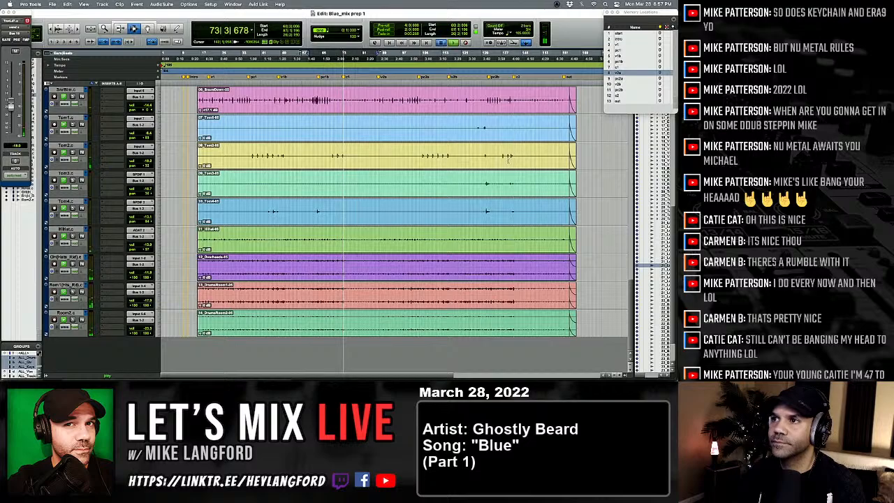
Zoom in on the tom fill around the pc2b marker and select that passage across the drum tracks.
{"action": "left_click", "coordinate": [488, 160]}
{"action": "key", "text": "t"}
{"action": "key", "text": "t"}
{"action": "key", "text": "t"}
{"action": "key", "text": "t"}
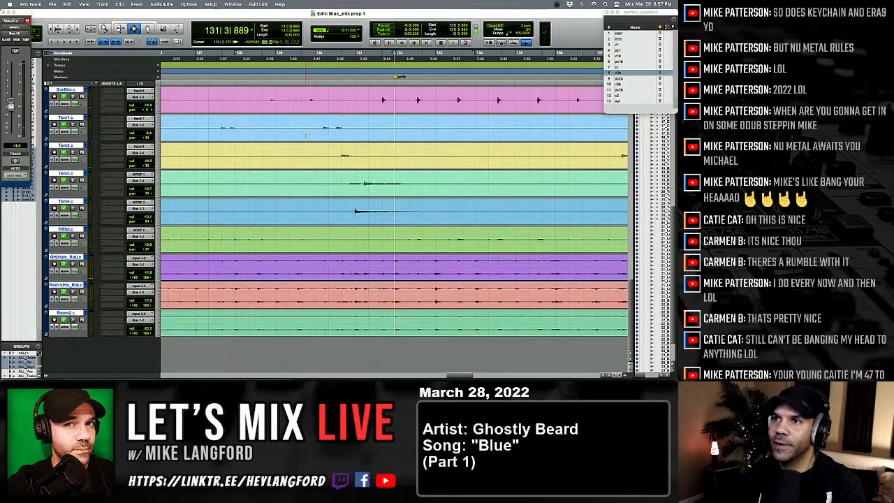
{"action": "left_click_drag", "start_coordinate": [305, 136], "coordinate": [433, 146]}
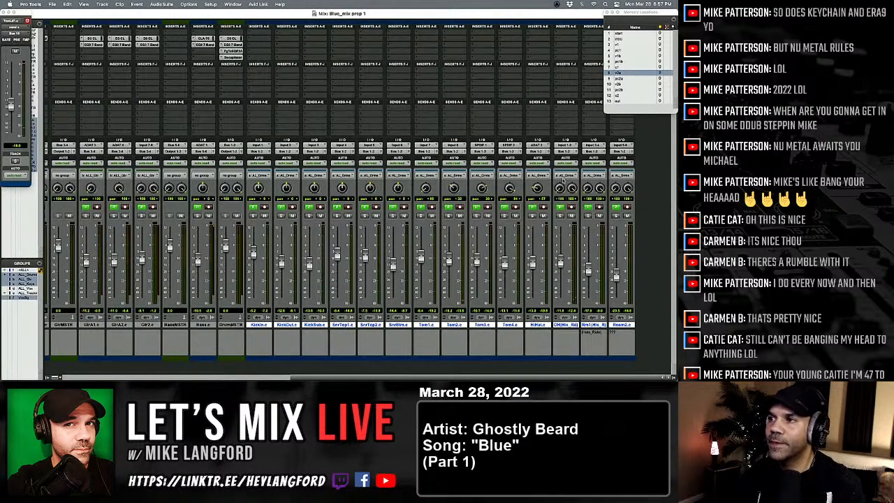
Solo Tom2 through Tom4 and the hi-hat, and add a Bus 11 send to Tom1 through Tom4.
{"action": "left_click", "coordinate": [448, 215]}
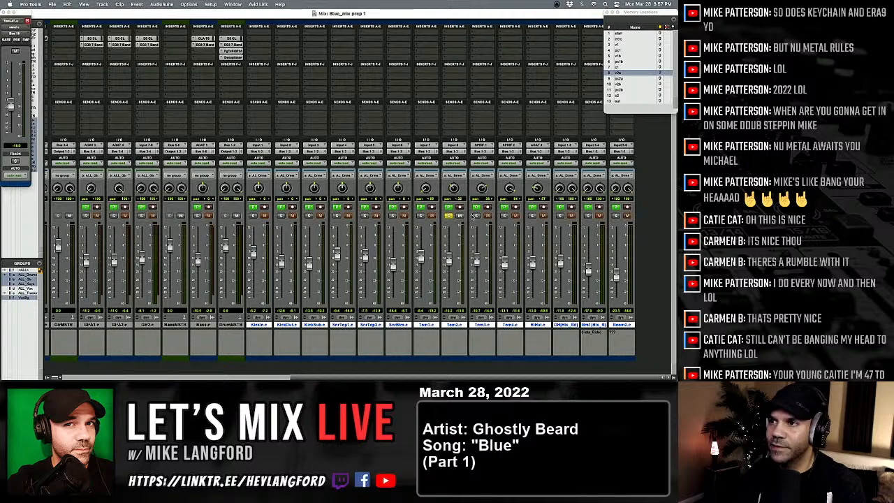
{"action": "left_click", "coordinate": [532, 216]}
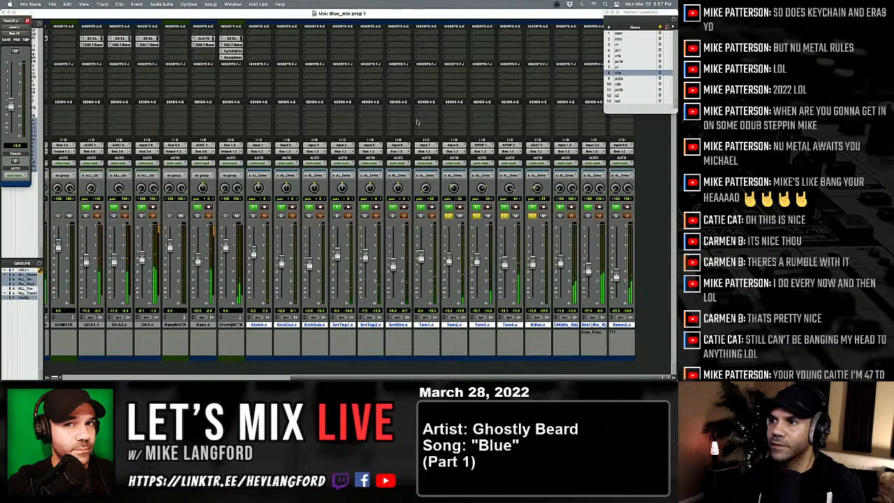
{"action": "left_click", "coordinate": [428, 325]}
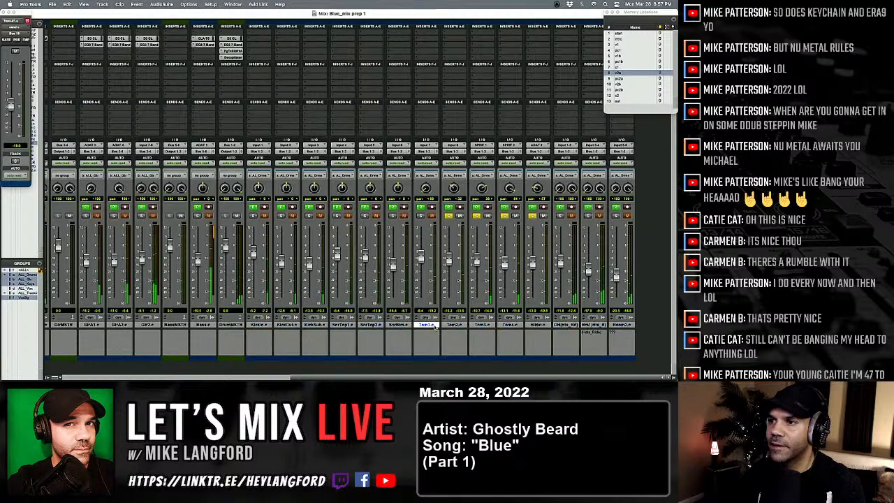
{"action": "left_click", "coordinate": [509, 325], "text": "shift"}
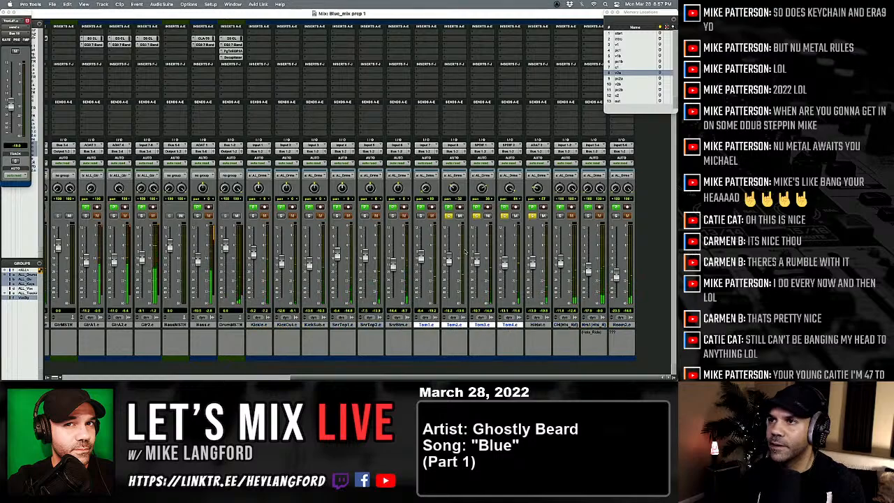
{"action": "left_click", "coordinate": [417, 121]}
{"action": "left_click", "coordinate": [377, 119]}
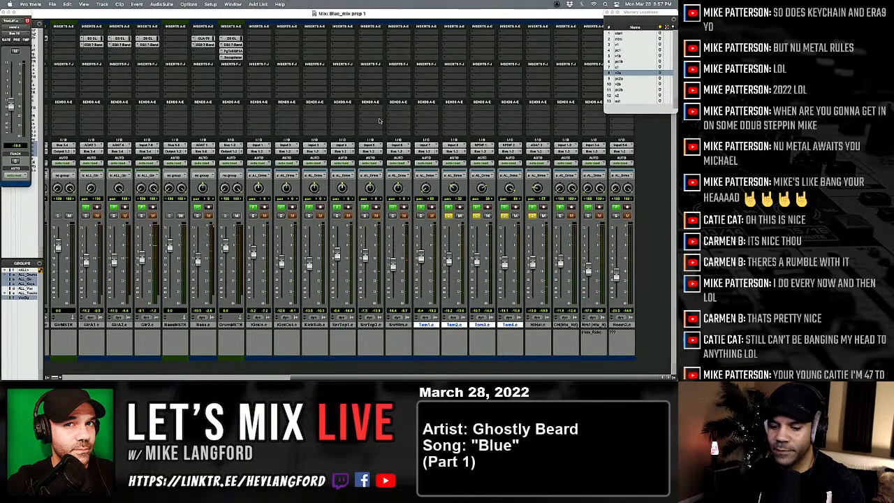
{"action": "left_click", "coordinate": [419, 123]}
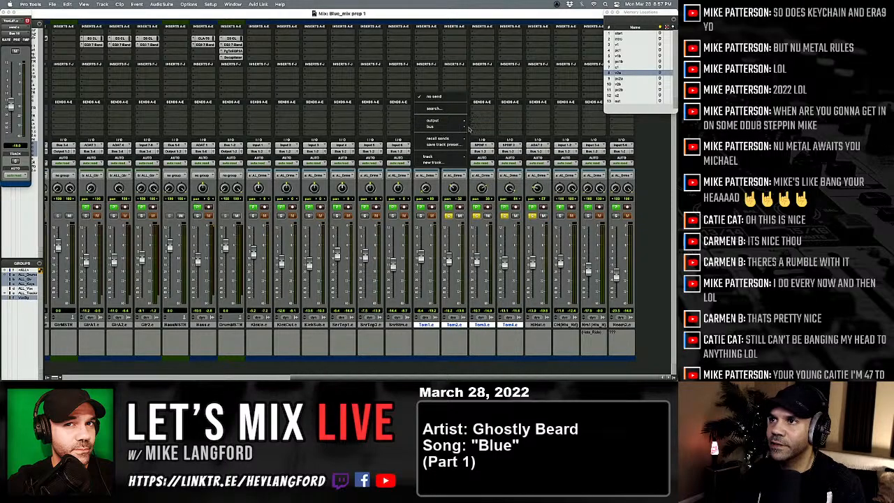
{"action": "mouse_move", "coordinate": [465, 126]}
{"action": "left_click", "coordinate": [506, 225], "text": "alt+shift"}
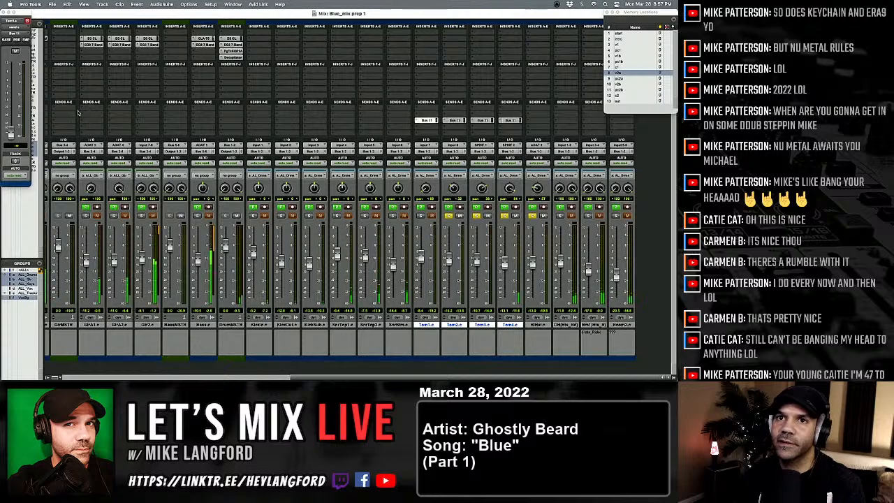
Raise the toms' Bus 11 send level while checking them in solo, and copy the Bus 11 send to SnrTop2.
{"action": "left_click_drag", "start_coordinate": [10, 132], "coordinate": [13, 94]}
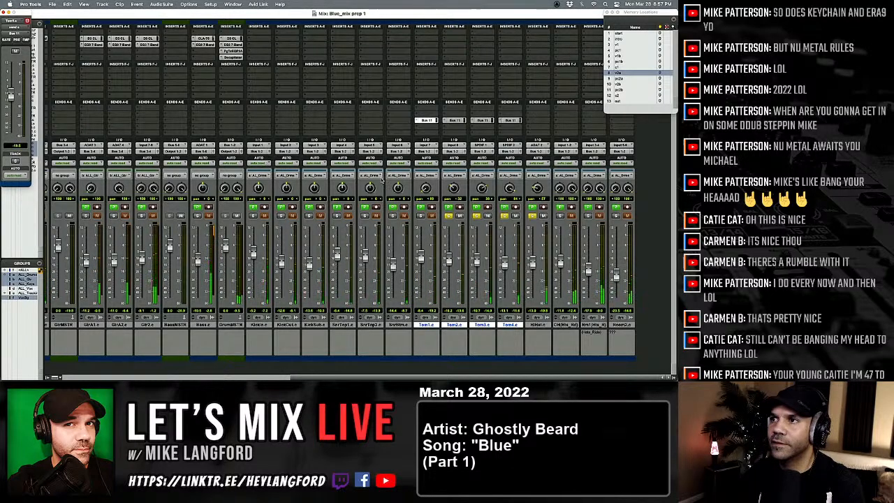
{"action": "left_click", "coordinate": [420, 215]}
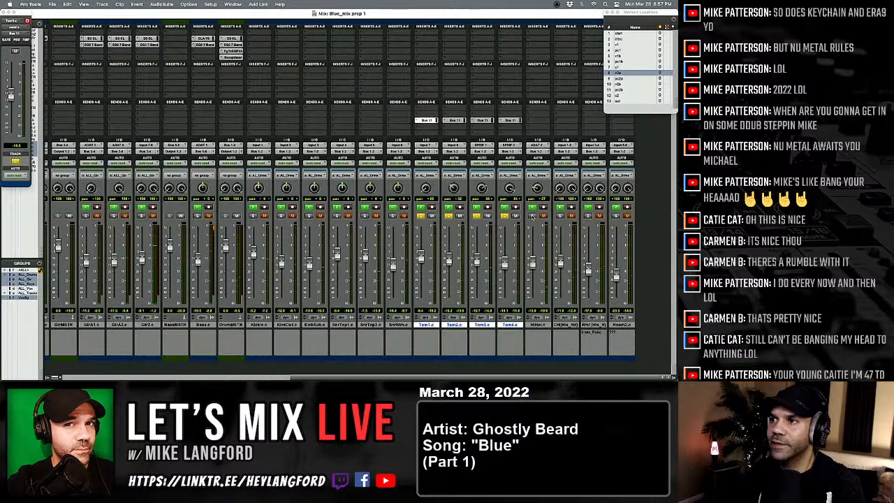
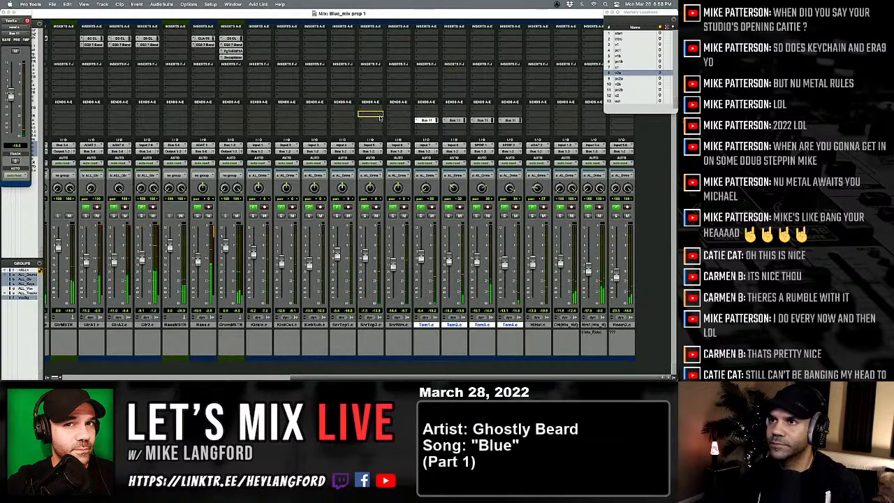
{"action": "mouse_move", "coordinate": [360, 120]}
{"action": "left_mouse_down"}
{"action": "mouse_move", "coordinate": [351, 121]}
{"action": "mouse_move", "coordinate": [359, 124]}
{"action": "left_mouse_up"}
Show the whole session in the Edit window and play the song from the start marker.
{"action": "key", "text": "super+equal"}
{"action": "scroll", "coordinate": [277, 163], "scroll_direction": "up", "scroll_amount": 5}
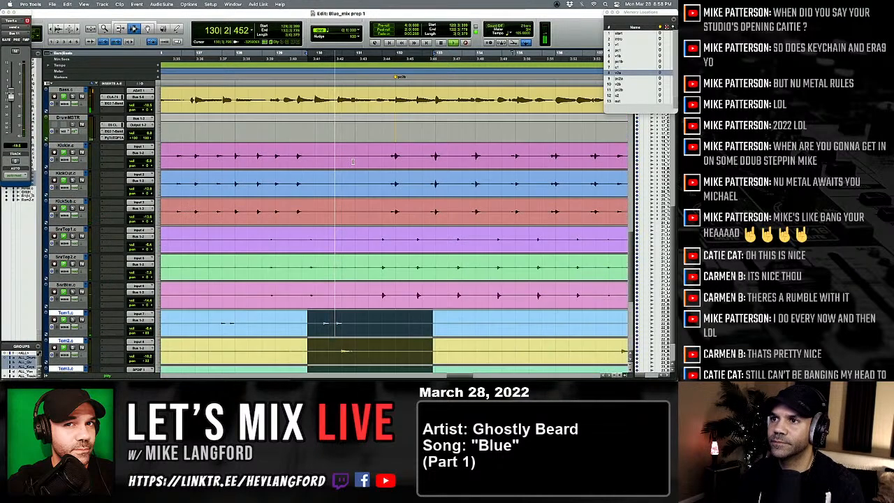
{"action": "key", "text": "alt+a"}
{"action": "scroll", "coordinate": [272, 171], "scroll_direction": "up", "scroll_amount": 10}
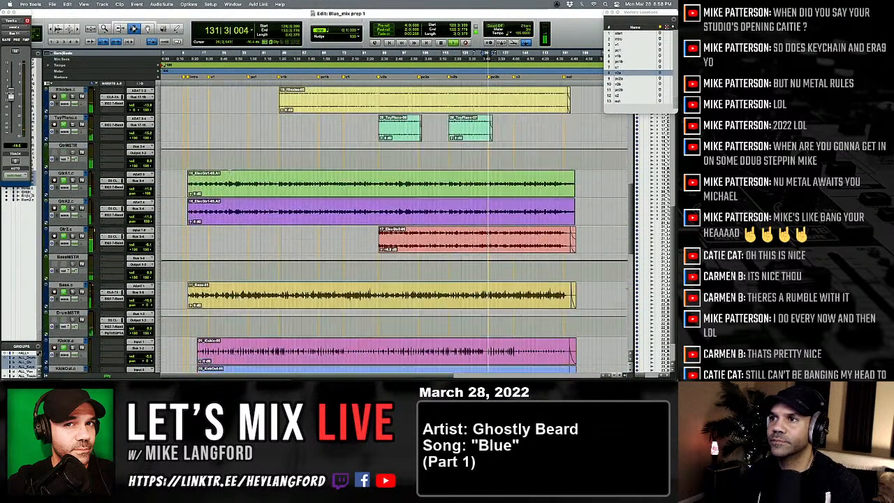
{"action": "key", "text": "space"}
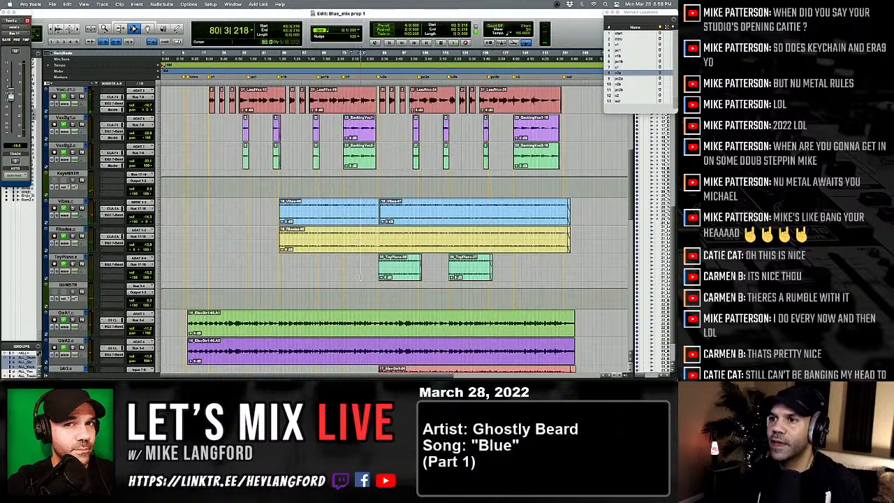
{"action": "left_click", "coordinate": [272, 223]}
{"action": "key", "text": "Tab"}
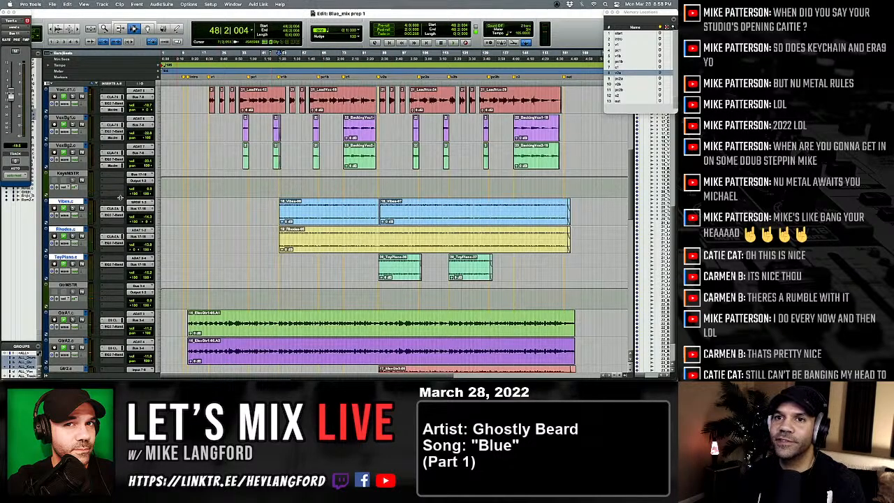
{"action": "scroll", "coordinate": [115, 196], "scroll_direction": "up", "scroll_amount": 3}
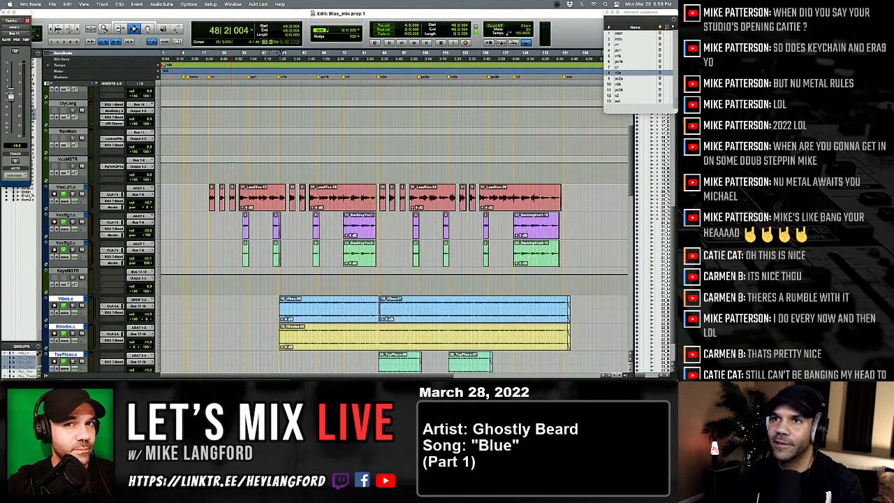
{"action": "left_click", "coordinate": [618, 33]}
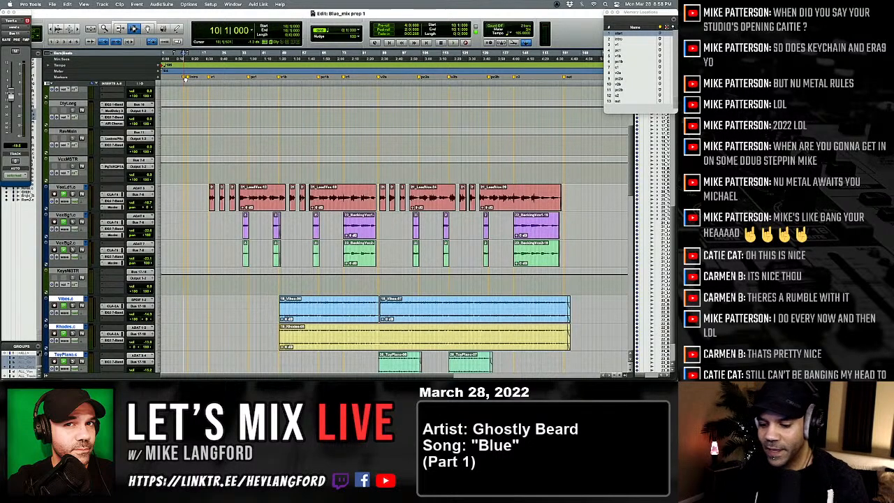
{"action": "key", "text": "space"}
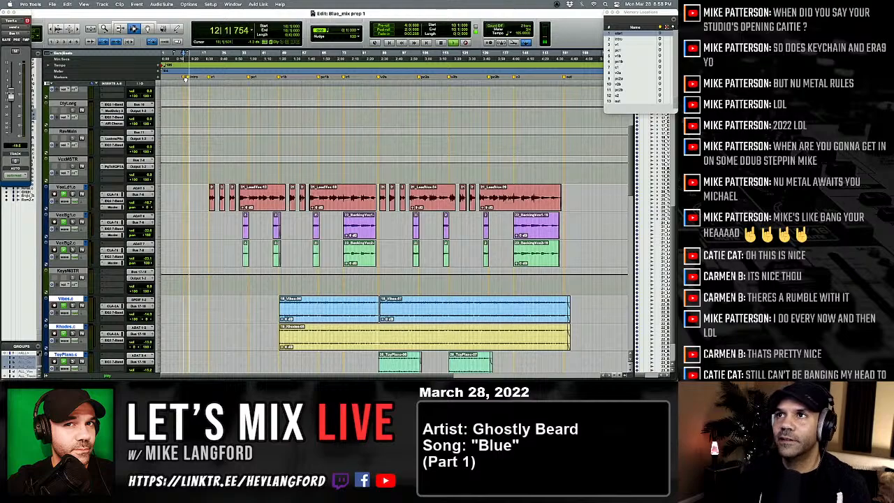
Save the session under the new name "Blue_mix prep 2".
{"action": "key", "text": "super+shift+s"}
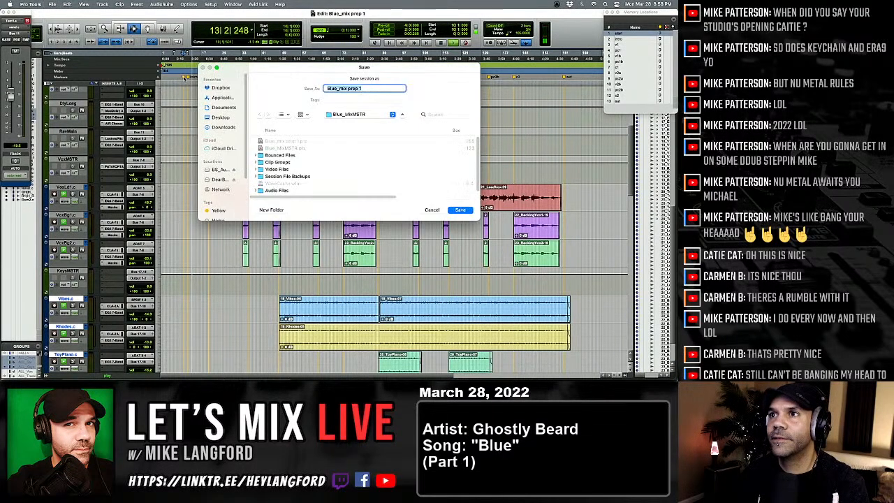
{"action": "key", "text": "Right"}
{"action": "type", "text": "2"}
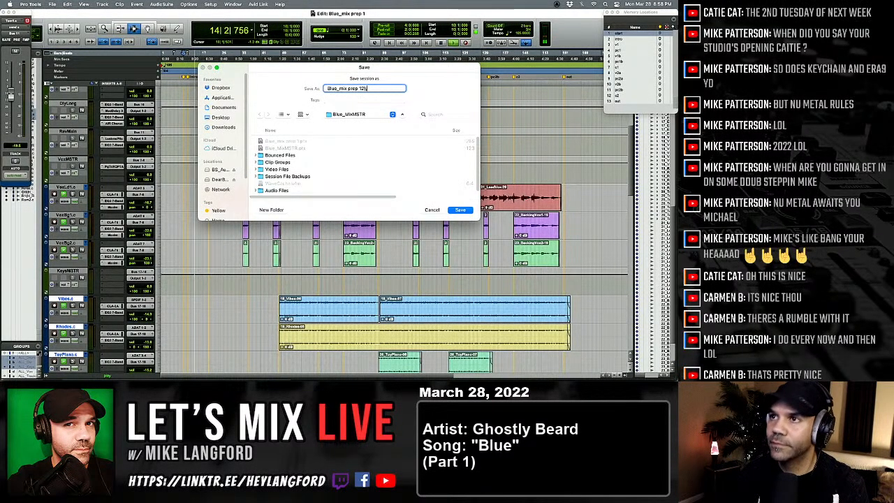
{"action": "key", "text": "Left"}
{"action": "key", "text": "BackSpace"}
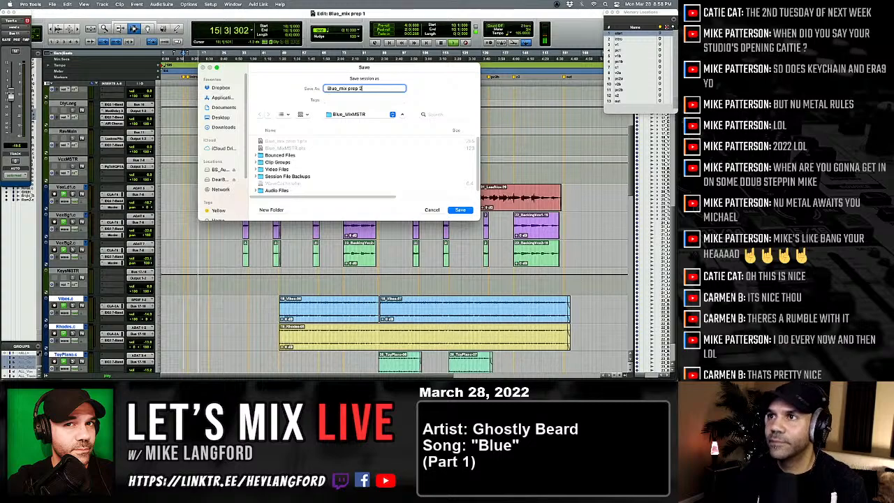
{"action": "key", "text": "Return"}
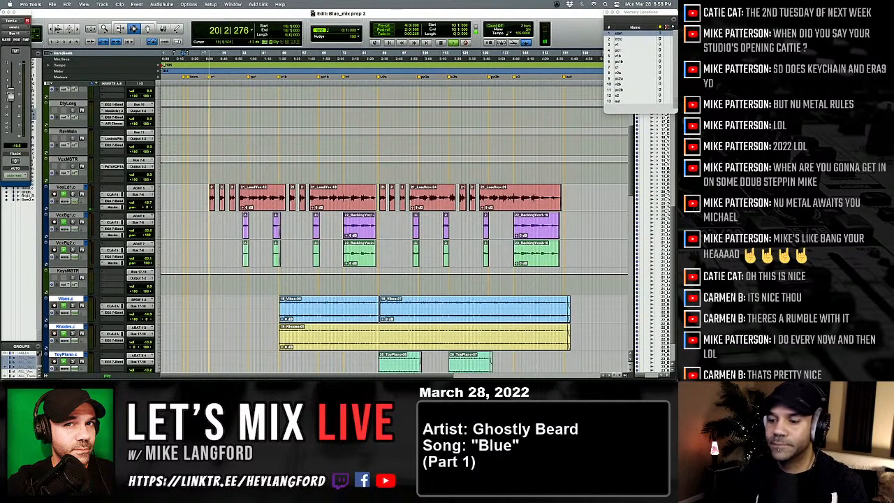
In the Mix window, mute VoxLd1.c's Bus 10 send and open its Bus 9 send fader.
{"action": "key", "text": "super+equal"}
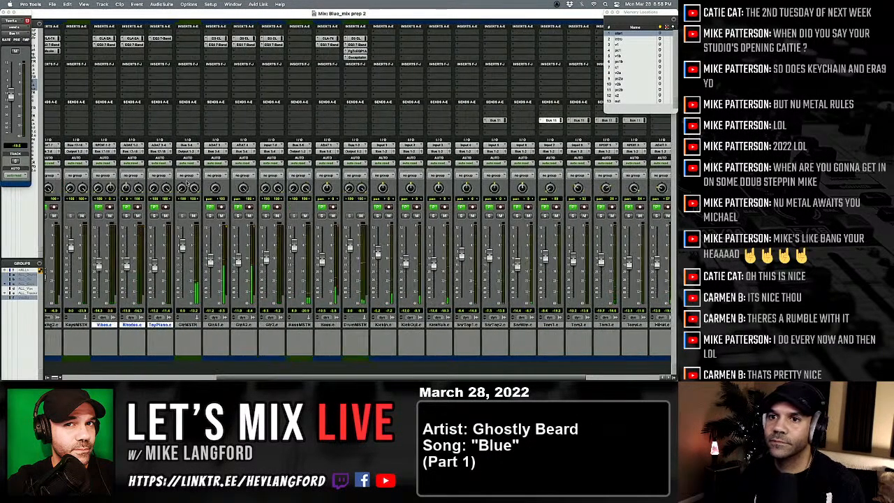
{"action": "scroll", "coordinate": [187, 184], "scroll_direction": "left", "scroll_amount": 7}
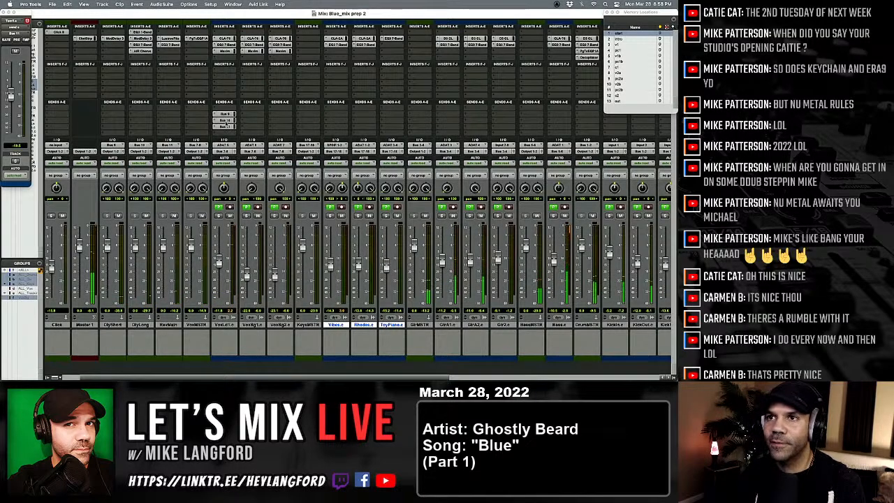
{"action": "left_click", "coordinate": [225, 120], "text": "super"}
{"action": "left_click", "coordinate": [223, 115]}
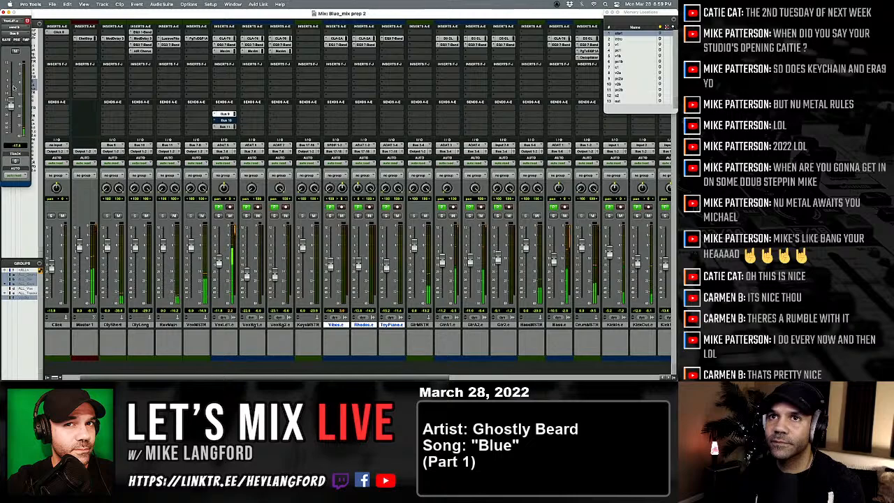
Set DlyShort's Mod Delay III feedback to 40% on both sides and offset the left and right groove in opposite directions.
{"action": "left_click", "coordinate": [113, 39]}
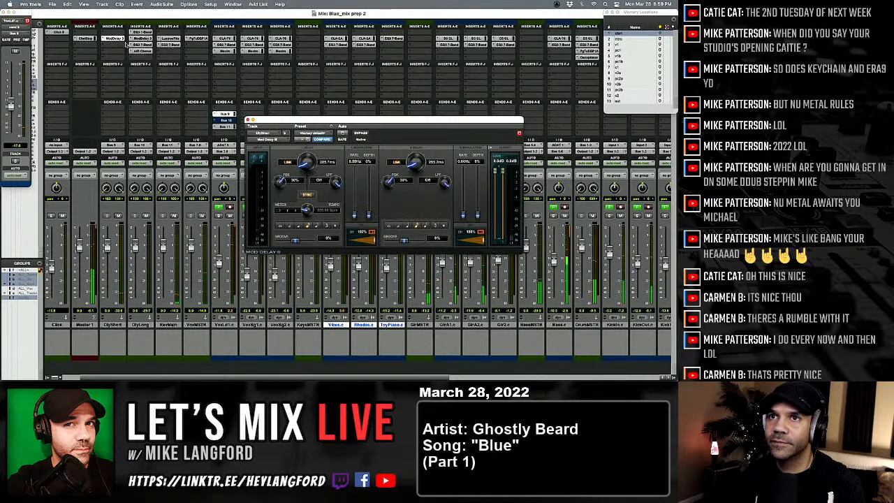
{"action": "type", "text": "4"}
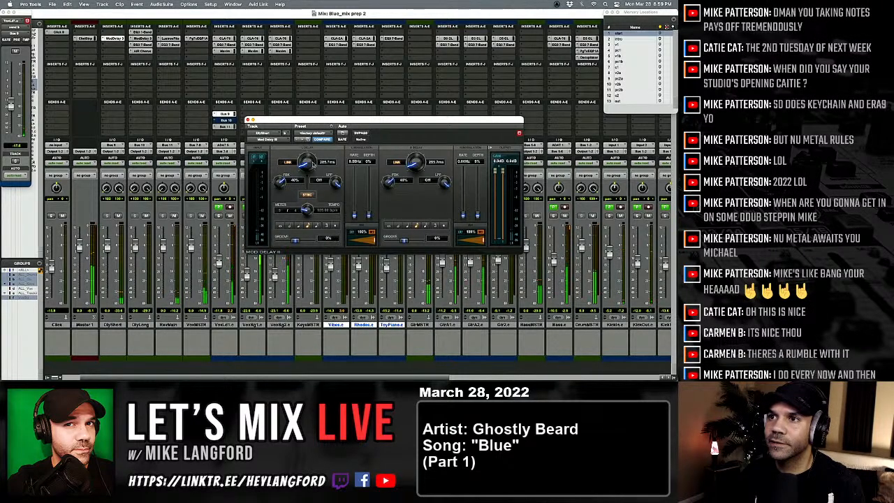
{"action": "left_click", "coordinate": [328, 240]}
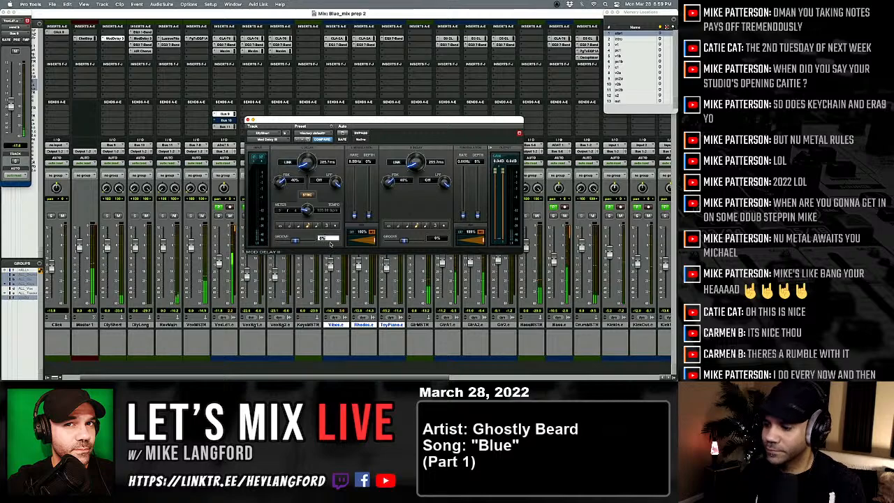
{"action": "key", "text": "Return"}
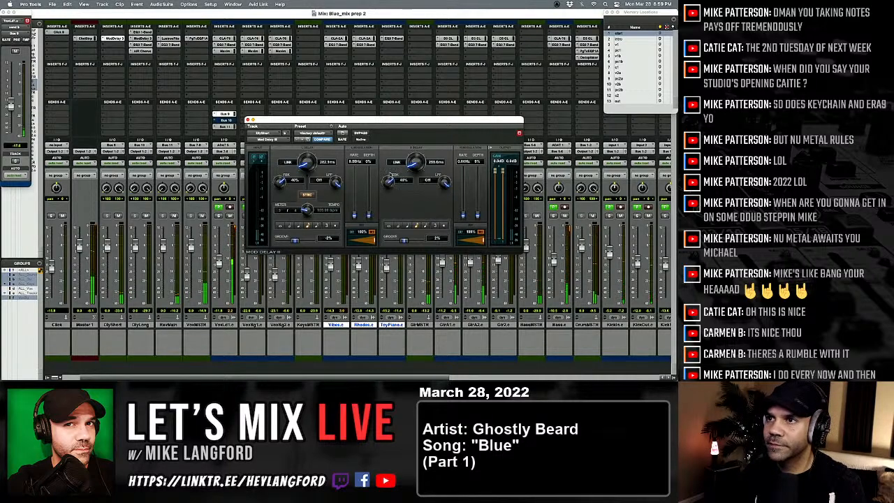
{"action": "left_click", "coordinate": [248, 121]}
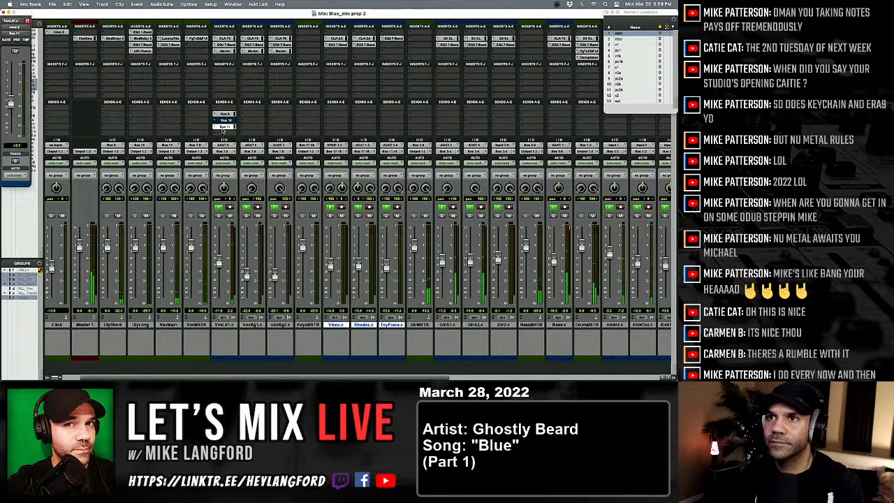
Lower VoxLd1.c's Bus 11 send slightly, and try a lower VoxLd1.c fader with the track groups re-enabled.
{"action": "mouse_move", "coordinate": [12, 104]}
{"action": "left_mouse_down"}
{"action": "mouse_move", "coordinate": [11, 93]}
{"action": "mouse_move", "coordinate": [16, 145]}
{"action": "mouse_move", "coordinate": [12, 109]}
{"action": "left_mouse_up"}
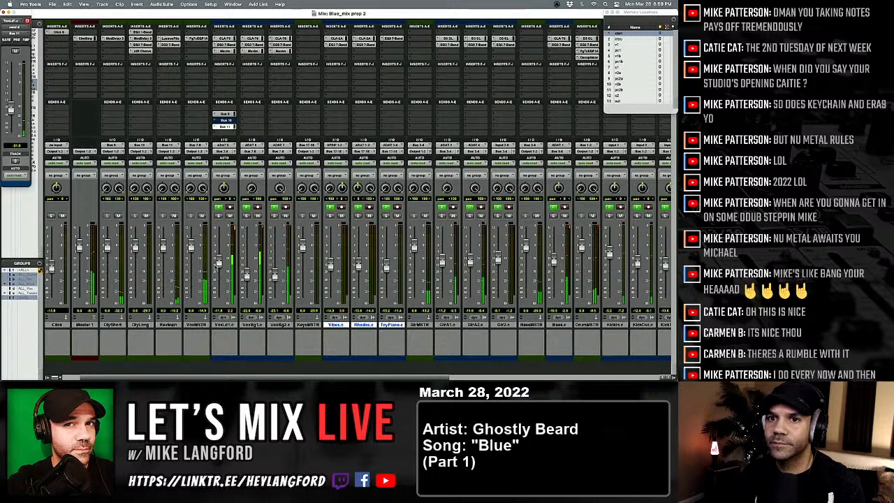
{"action": "key", "text": "shift+super+g"}
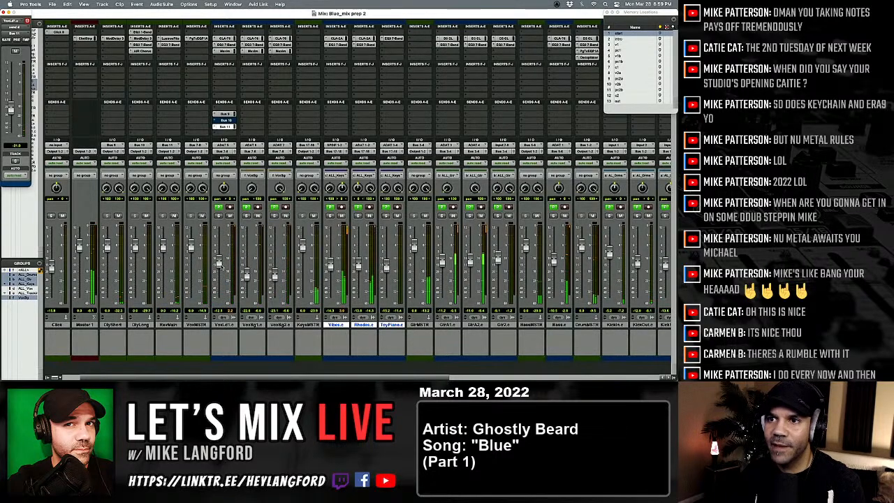
{"action": "left_click_drag", "start_coordinate": [219, 263], "coordinate": [220, 266]}
{"action": "key", "text": "super+z"}
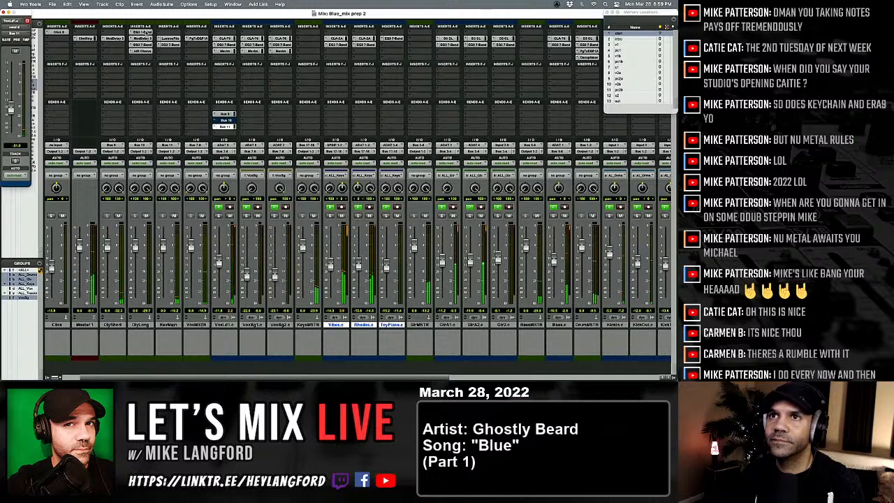
Copy DlyLong's 1-band low-pass EQ to DlyShort and raise its cutoff frequency.
{"action": "left_click", "coordinate": [117, 33]}
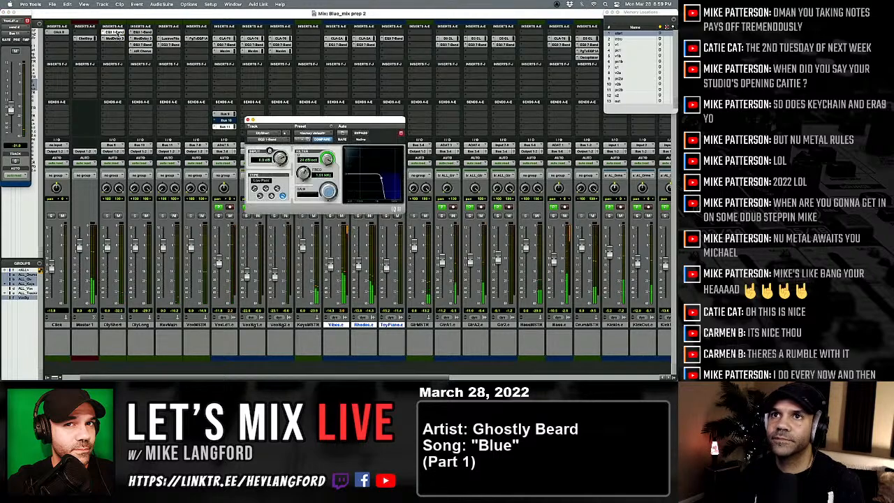
{"action": "left_click", "coordinate": [138, 33]}
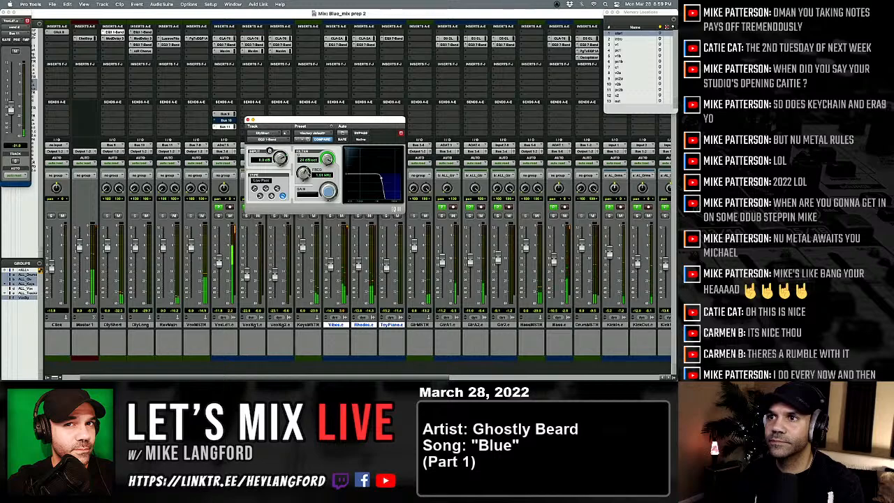
{"action": "left_click_drag", "start_coordinate": [308, 176], "coordinate": [308, 172]}
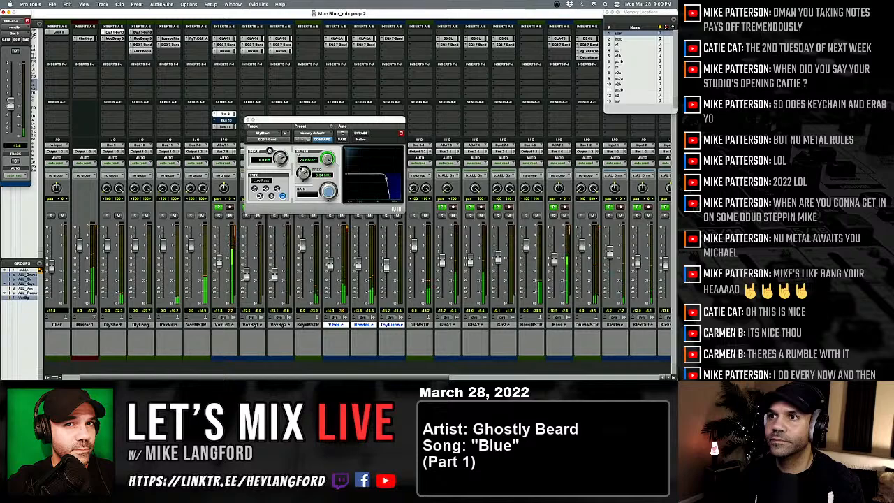
Raise the low-pass cutoff frequency of DlyShort's 1-band EQ further, and close the EQ.
{"action": "left_click_drag", "start_coordinate": [303, 173], "coordinate": [312, 142]}
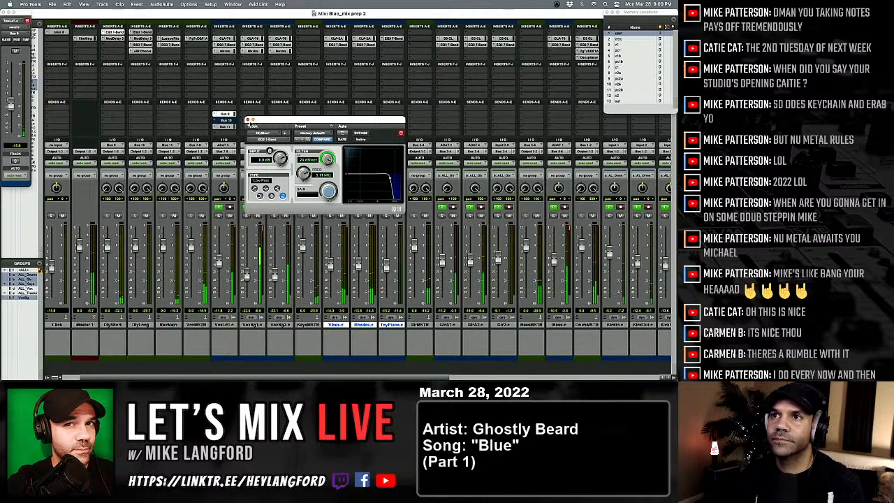
{"action": "left_click", "coordinate": [248, 120]}
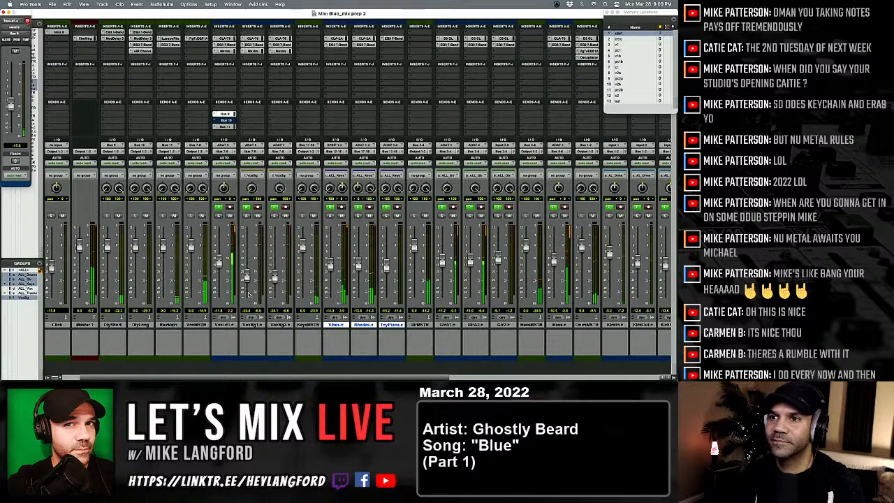
Insert a mono-to-stereo Mod Delay III after Maxim on VoxLd1.c and load a widening preset.
{"action": "left_click", "coordinate": [215, 59]}
{"action": "mouse_move", "coordinate": [218, 57]}
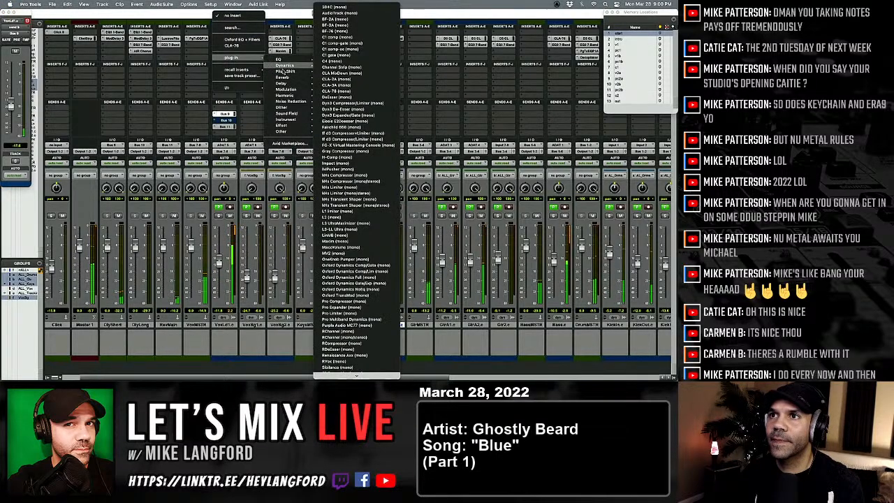
{"action": "mouse_move", "coordinate": [285, 83]}
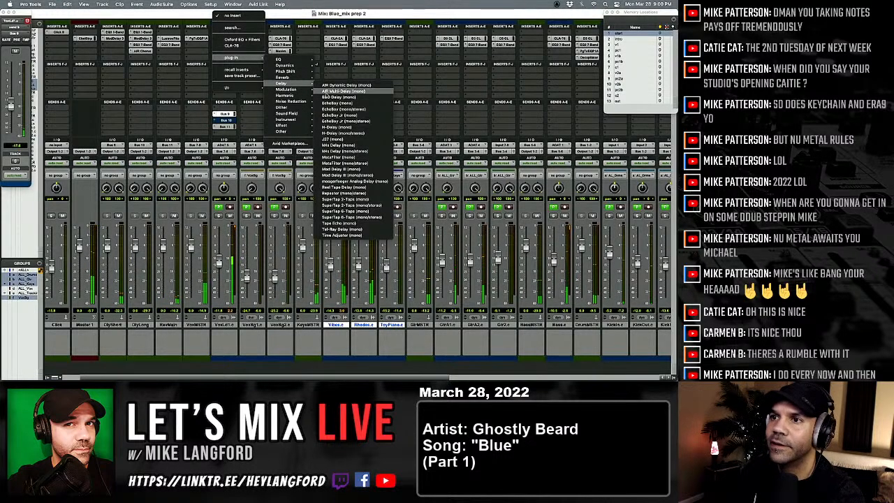
{"action": "left_click", "coordinate": [342, 175]}
{"action": "left_click", "coordinate": [312, 133]}
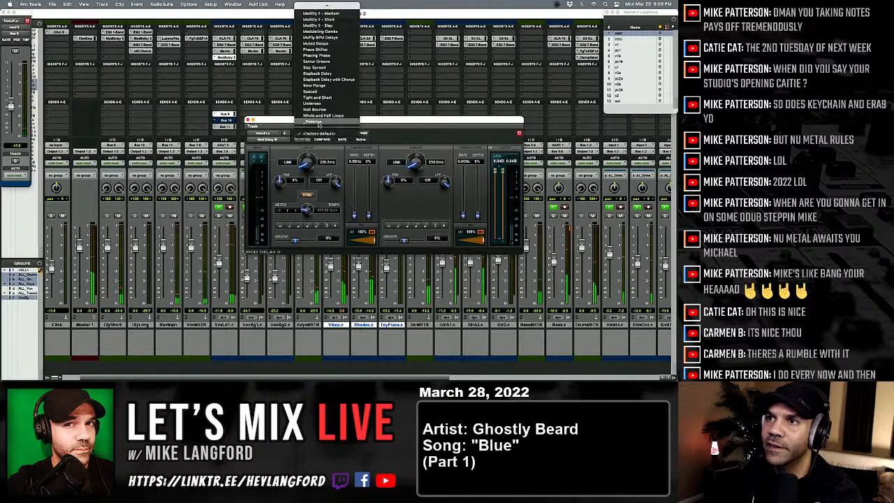
{"action": "left_click", "coordinate": [318, 138]}
{"action": "left_click", "coordinate": [250, 121]}
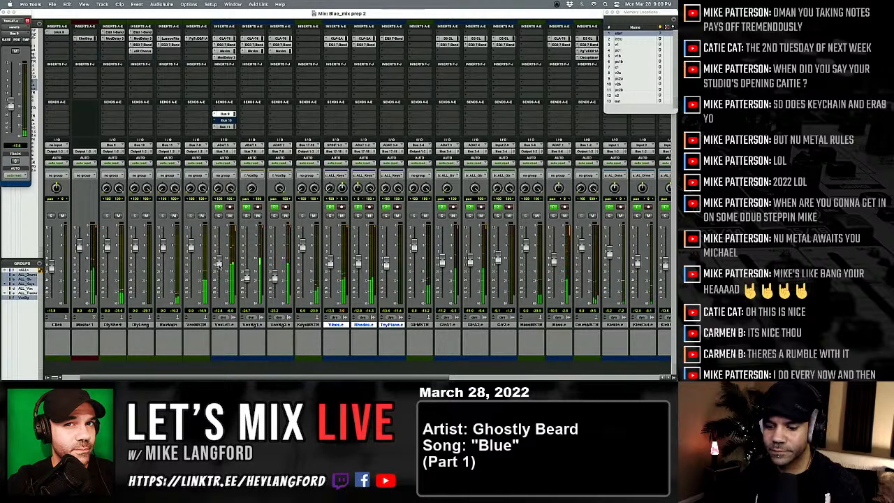
Enable the ALL_Vox group and lower the three vocal faders together by about 2 dB.
{"action": "key", "text": "d"}
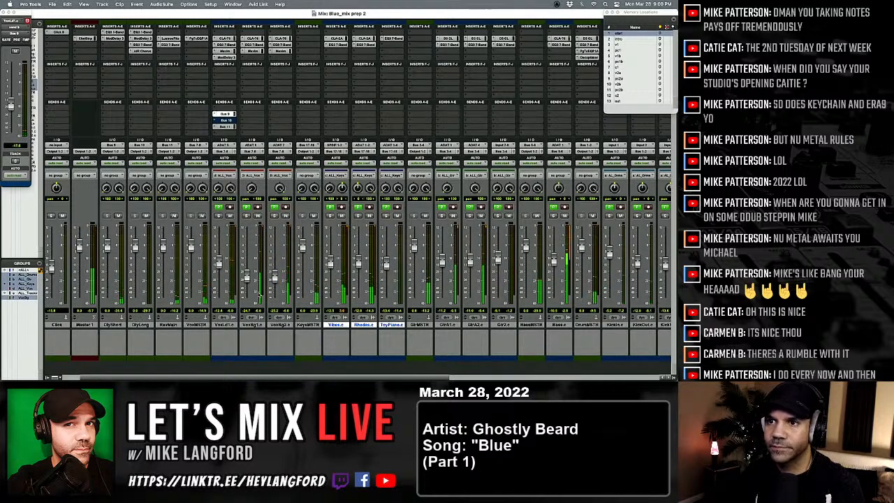
{"action": "left_click_drag", "start_coordinate": [219, 264], "coordinate": [220, 268]}
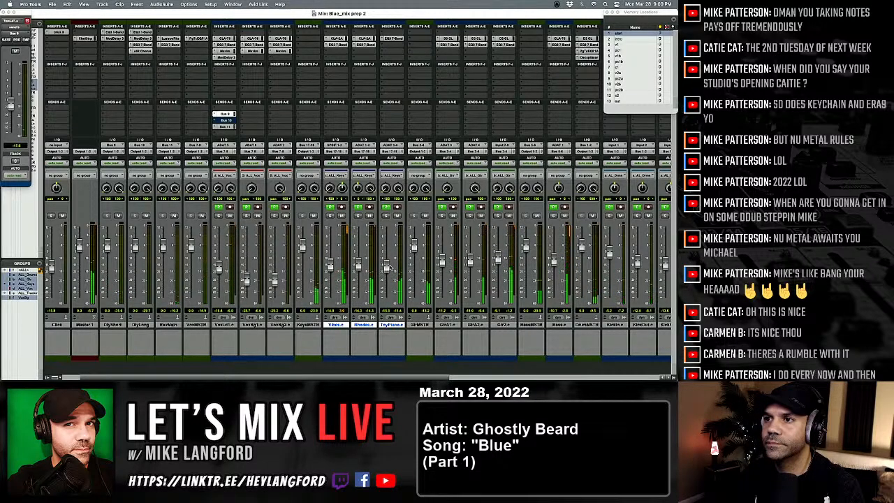
Solo ToyPiano.c, lower the high-pass frequency of its 7-band EQ, and make its low-mid cut shallower.
{"action": "left_click", "coordinate": [387, 214]}
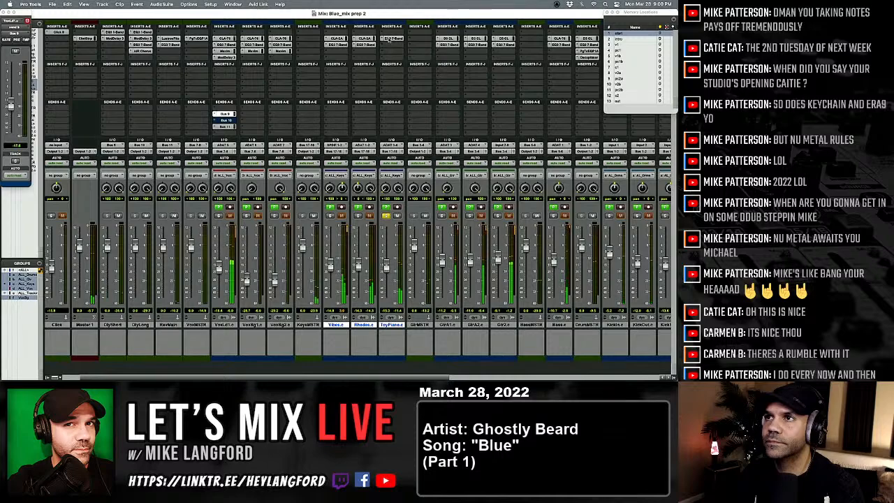
{"action": "left_click", "coordinate": [388, 37]}
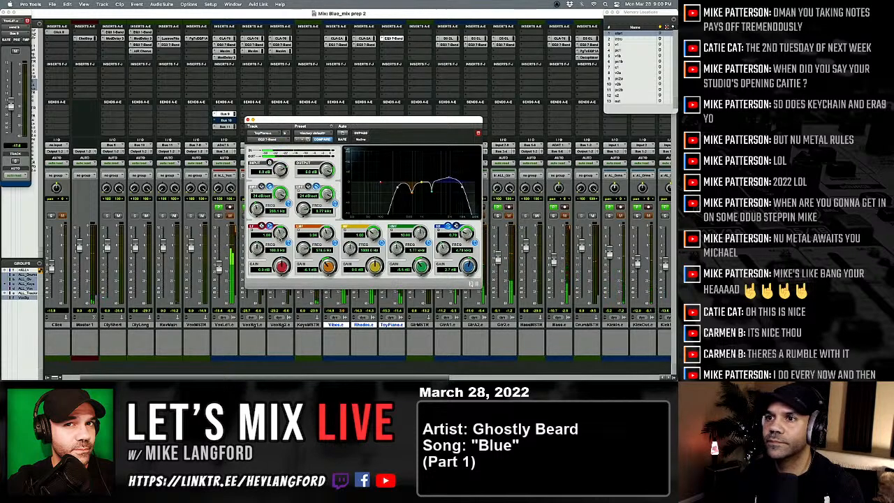
{"action": "left_click_drag", "start_coordinate": [257, 209], "coordinate": [256, 215]}
{"action": "left_click_drag", "start_coordinate": [327, 268], "coordinate": [326, 264]}
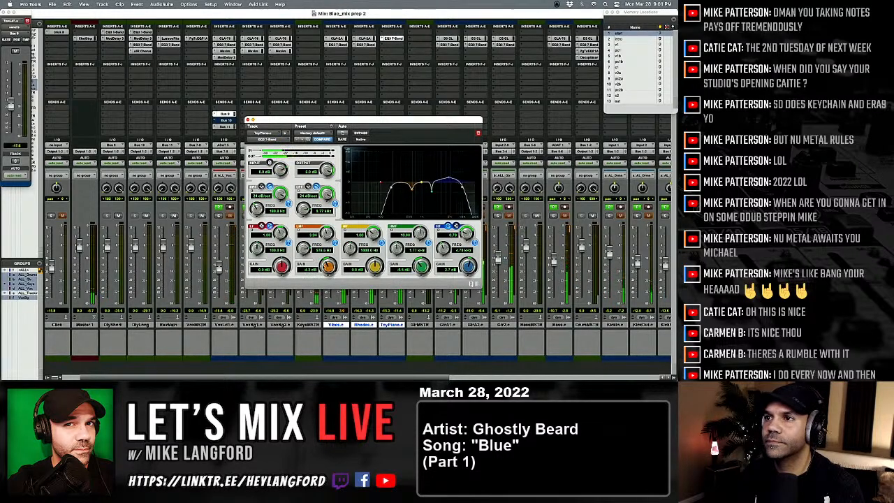
{"action": "left_click", "coordinate": [249, 119]}
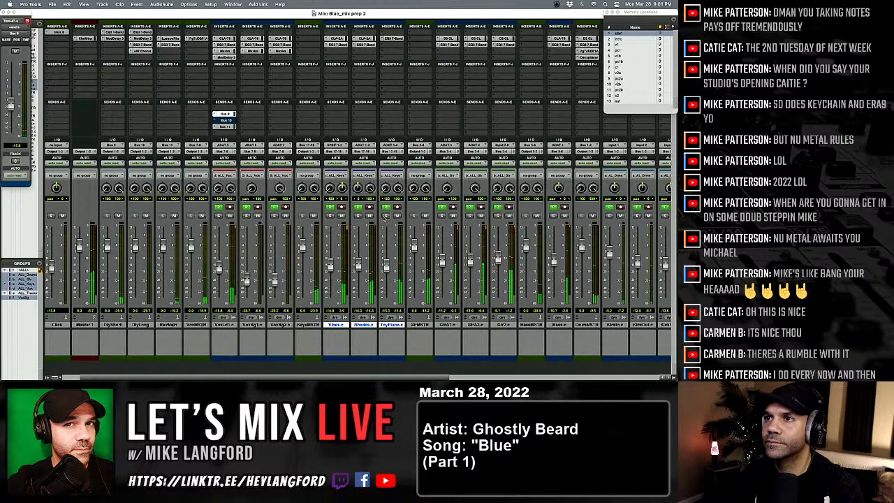
Add a Bus 10 (Mono) send to ToyPiano.c and raise the send level.
{"action": "left_click", "coordinate": [394, 104]}
{"action": "mouse_move", "coordinate": [409, 125]}
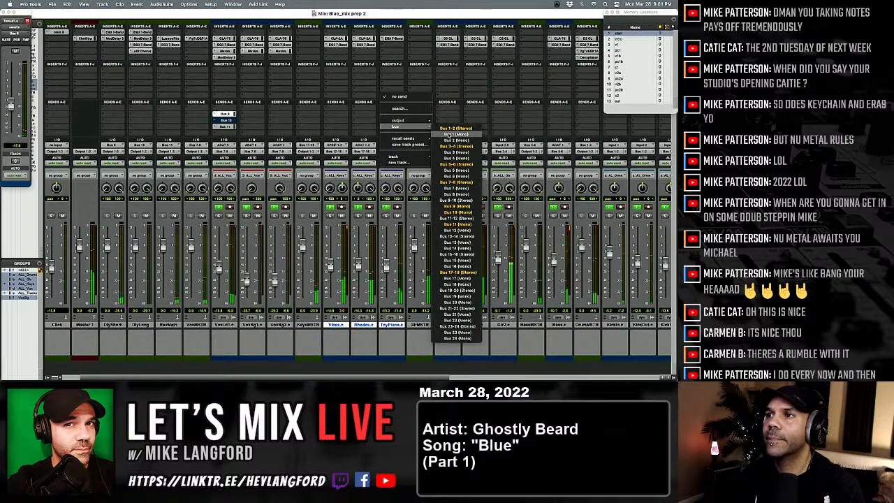
{"action": "left_click", "coordinate": [450, 212]}
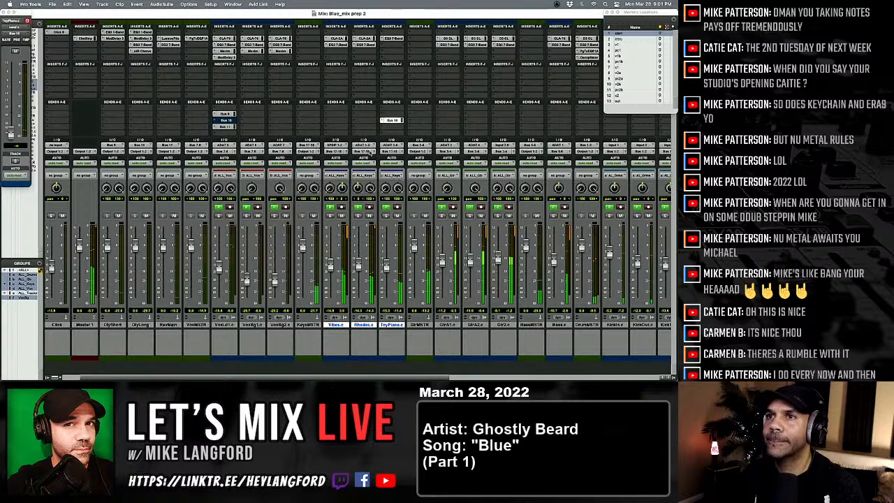
{"action": "left_click_drag", "start_coordinate": [10, 133], "coordinate": [11, 106]}
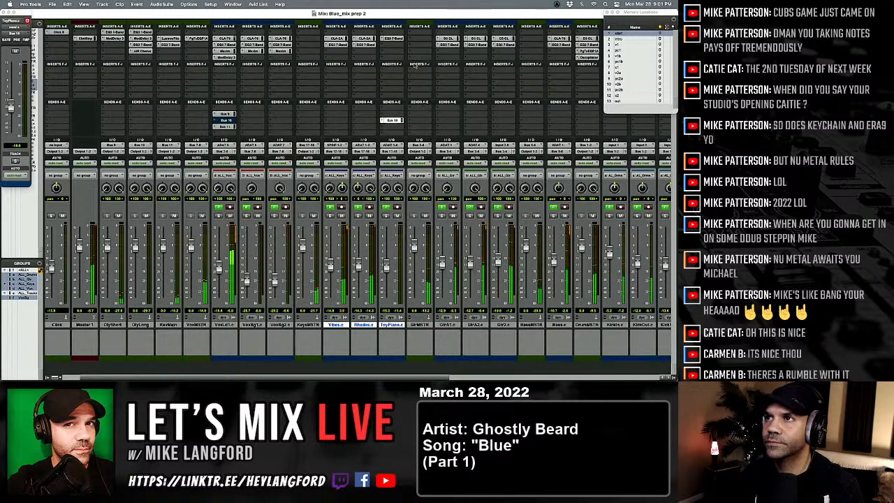
Insert a stereo EQ3 7-Band on GtrMSTR and make a gentle low-mid cut with a Q of about 1.8.
{"action": "left_click", "coordinate": [420, 38]}
{"action": "mouse_move", "coordinate": [460, 41]}
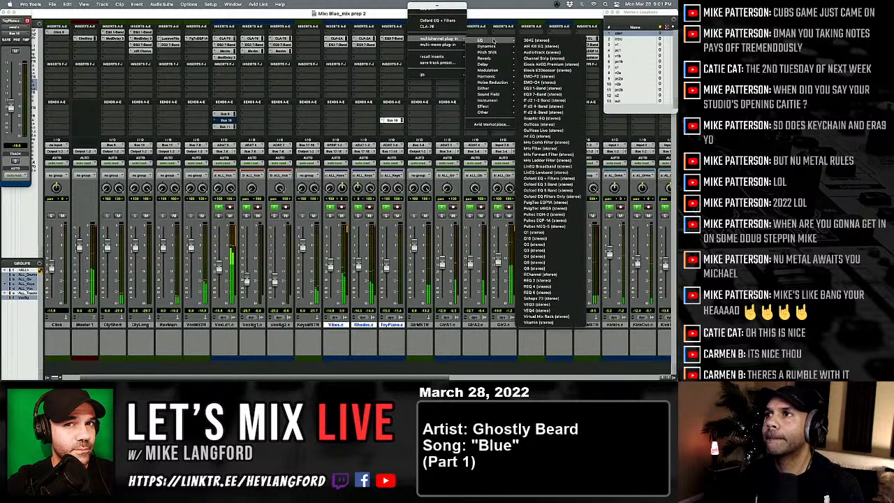
{"action": "left_click", "coordinate": [541, 90]}
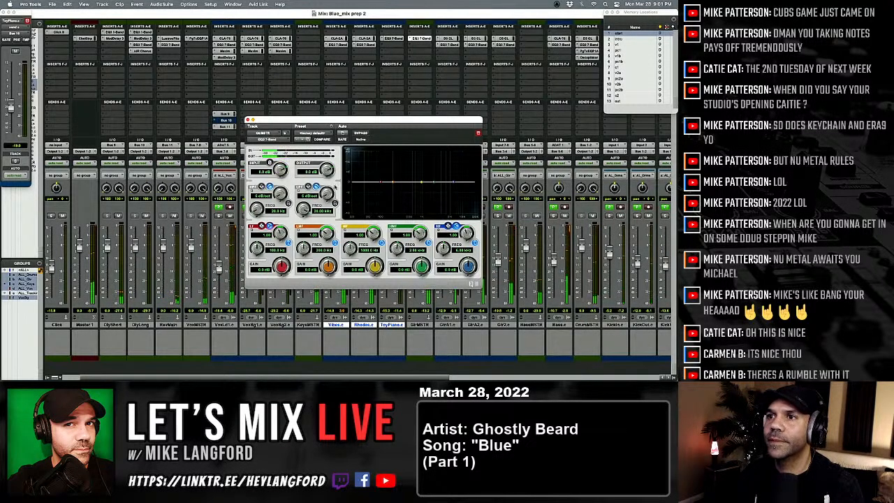
{"action": "mouse_move", "coordinate": [327, 234]}
{"action": "left_mouse_down"}
{"action": "mouse_move", "coordinate": [332, 210]}
{"action": "mouse_move", "coordinate": [330, 222]}
{"action": "left_mouse_up"}
{"action": "left_click_drag", "start_coordinate": [328, 267], "coordinate": [326, 291]}
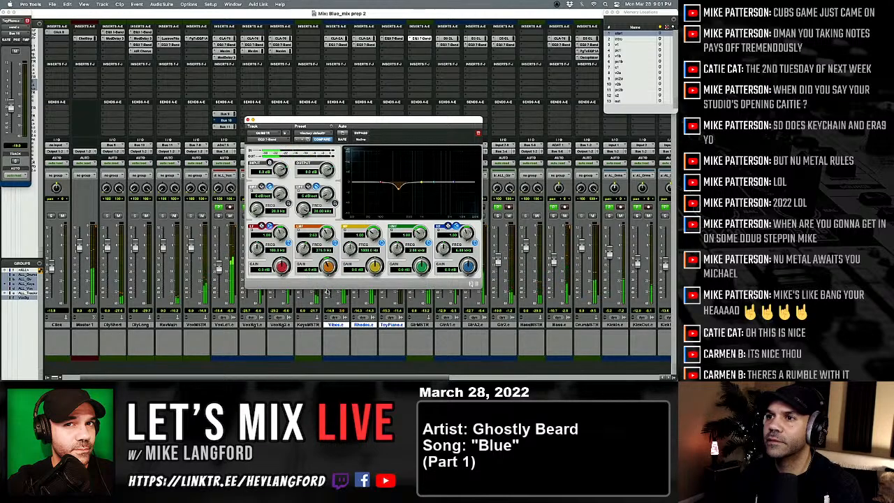
{"action": "left_click_drag", "start_coordinate": [326, 231], "coordinate": [326, 236]}
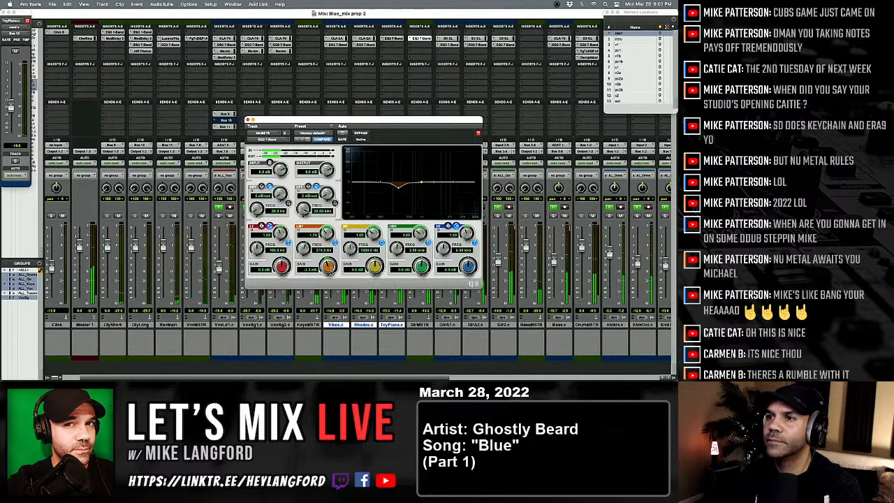
{"action": "left_click_drag", "start_coordinate": [329, 271], "coordinate": [329, 269]}
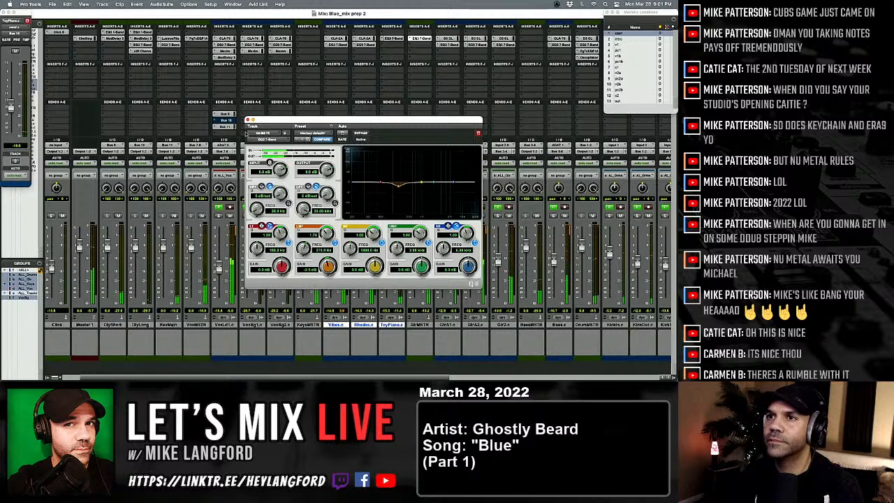
{"action": "left_click", "coordinate": [248, 121]}
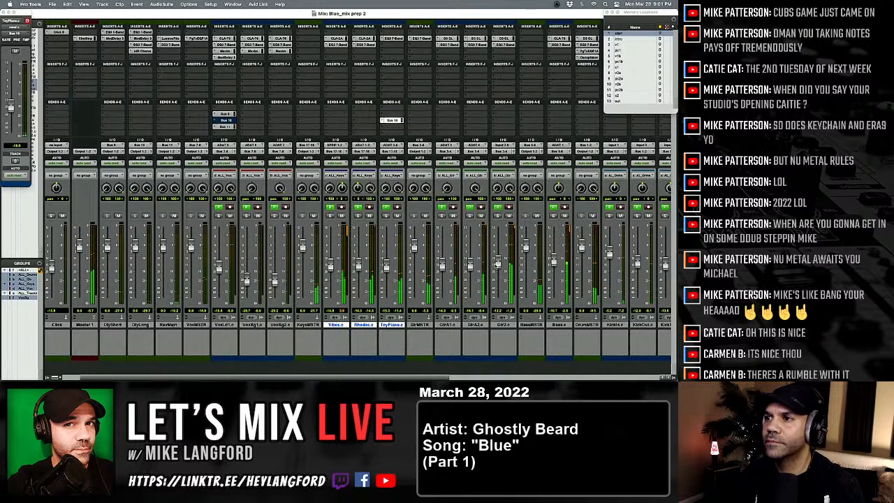
Lower Gtr2.c's fader slightly and copy DlyLong's AIR Chorus to Gtr2.c's inserts.
{"action": "mouse_move", "coordinate": [499, 263]}
{"action": "left_mouse_down"}
{"action": "mouse_move", "coordinate": [500, 300]}
{"action": "mouse_move", "coordinate": [502, 264]}
{"action": "left_mouse_up"}
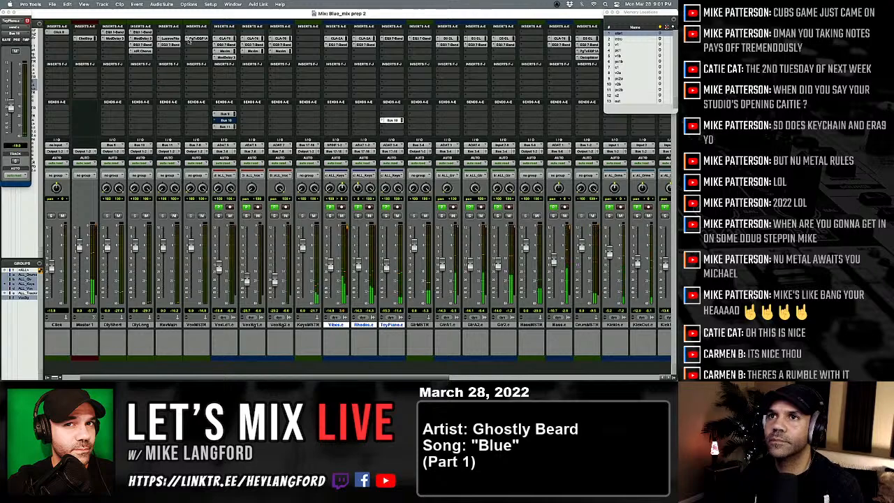
{"action": "left_click_drag", "start_coordinate": [491, 67], "coordinate": [500, 54]}
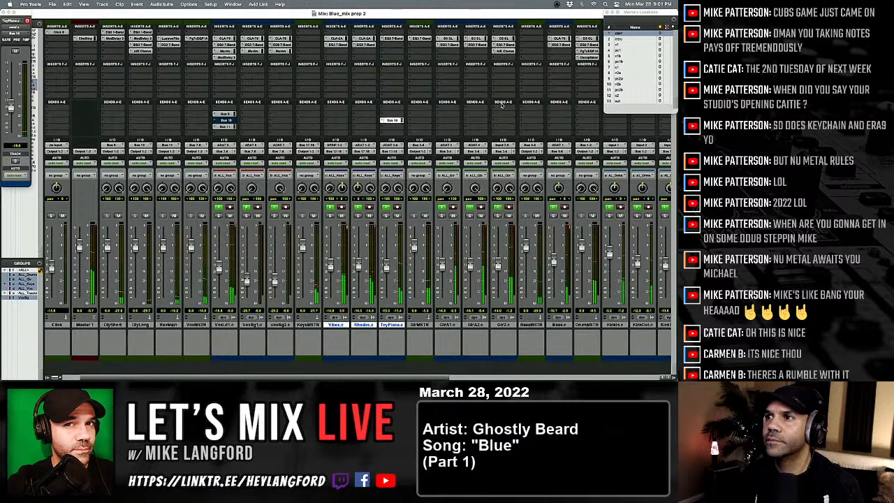
Solo only Gtr2.c, adjust the rate and depth of its AIR Chorus, and unsolo the track.
{"action": "left_click", "coordinate": [497, 215]}
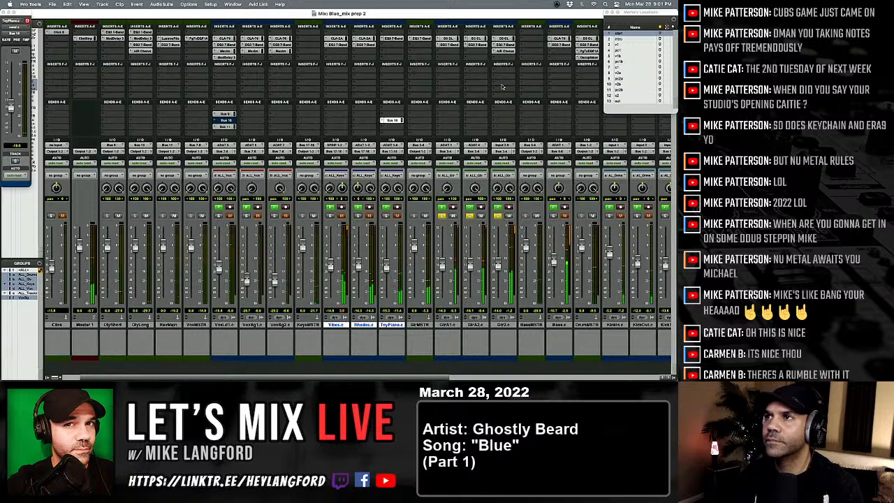
{"action": "left_click", "coordinate": [499, 217]}
{"action": "left_click", "coordinate": [499, 217], "text": "ctrl"}
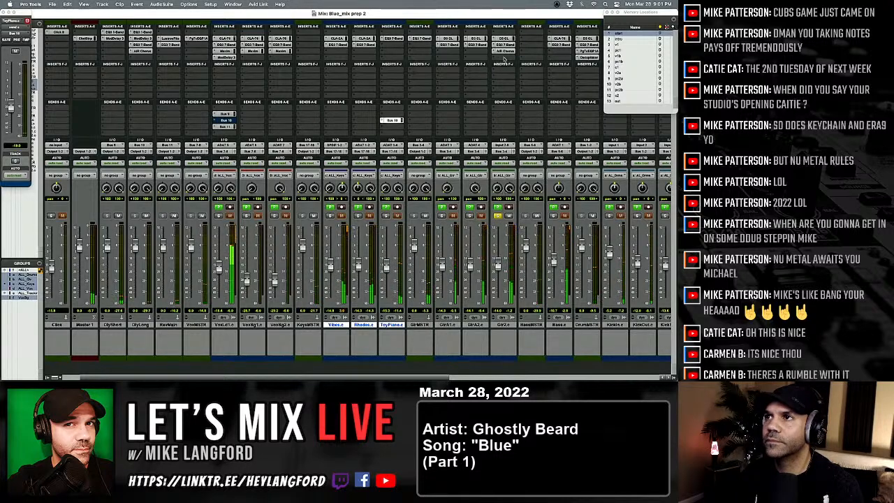
{"action": "left_click", "coordinate": [503, 51]}
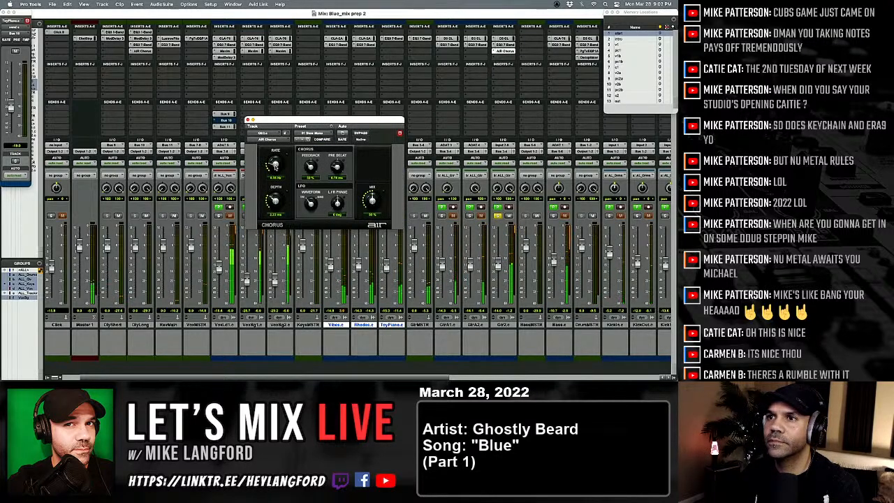
{"action": "left_click_drag", "start_coordinate": [275, 164], "coordinate": [275, 202]}
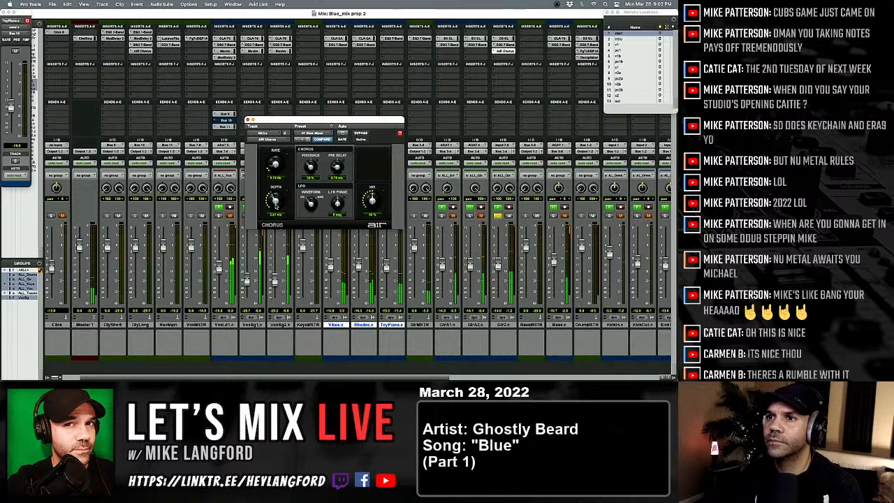
{"action": "left_click_drag", "start_coordinate": [275, 168], "coordinate": [275, 163]}
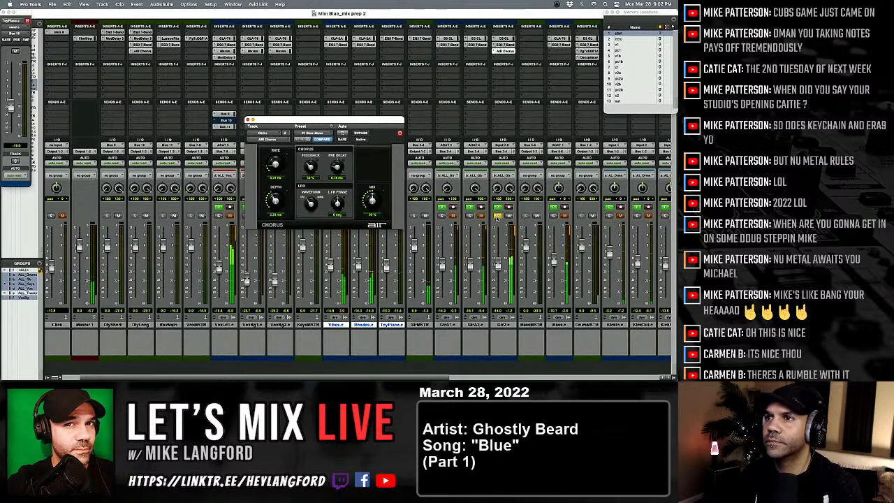
{"action": "left_click", "coordinate": [497, 217]}
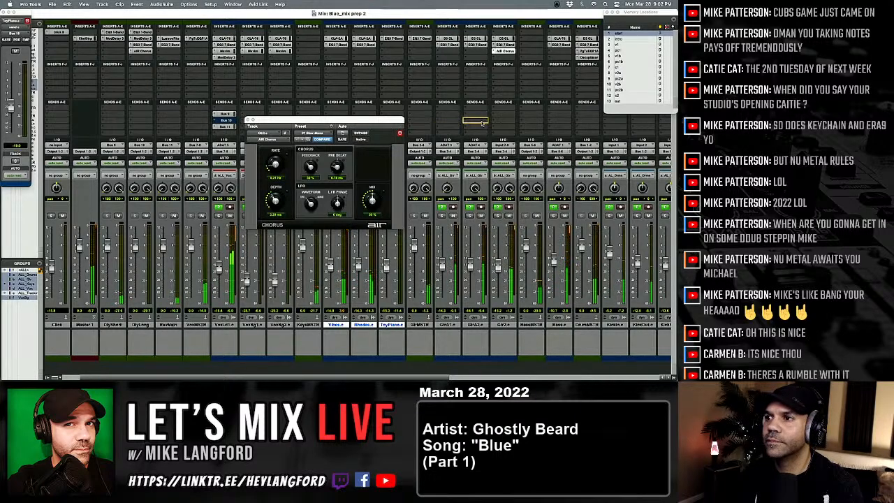
Try a copy of ToyPiano.c's Bus 10 send on Gtr2.c, remove it again, and close the chorus window.
{"action": "left_click_drag", "start_coordinate": [512, 126], "coordinate": [502, 121]}
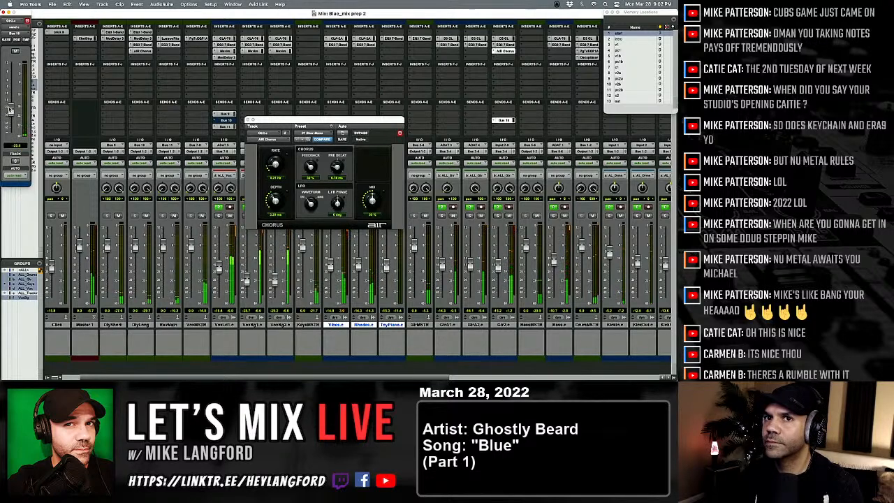
{"action": "left_click", "coordinate": [495, 121]}
{"action": "left_click", "coordinate": [504, 94]}
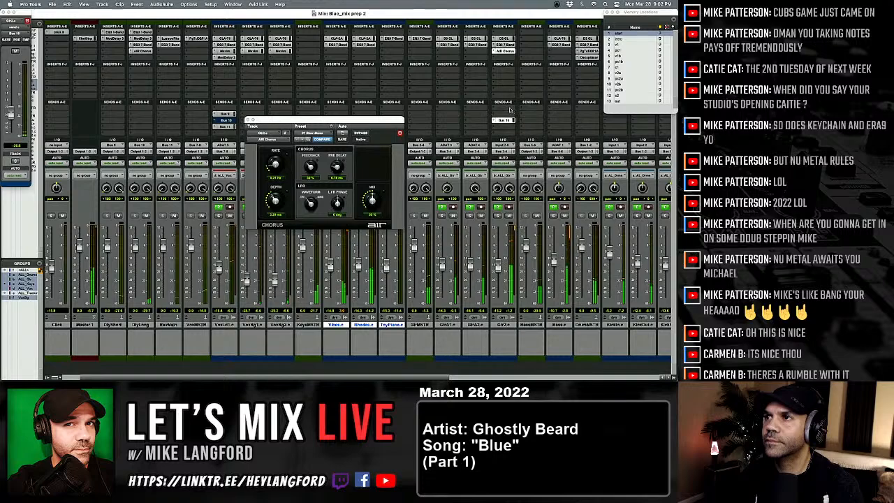
{"action": "left_click", "coordinate": [248, 120]}
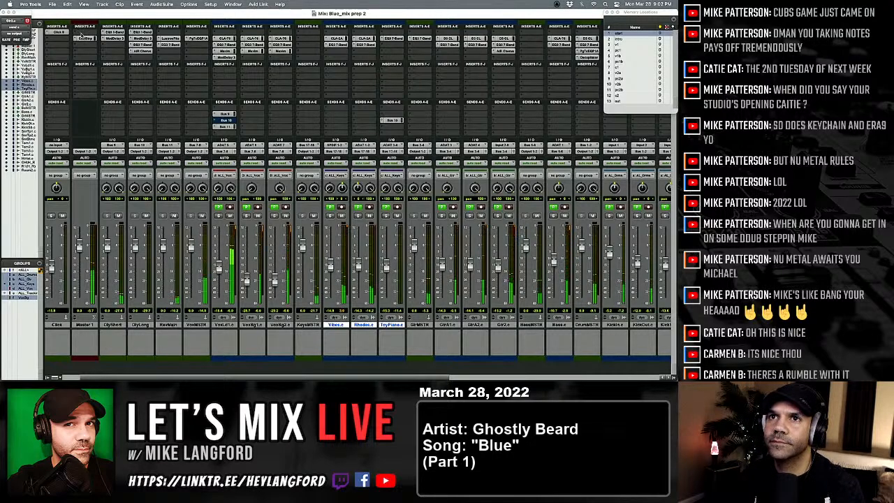
Open Master 1's Channel Strip and output fader windows, and place the Channel Strip beside the output fader.
{"action": "left_click", "coordinate": [84, 38]}
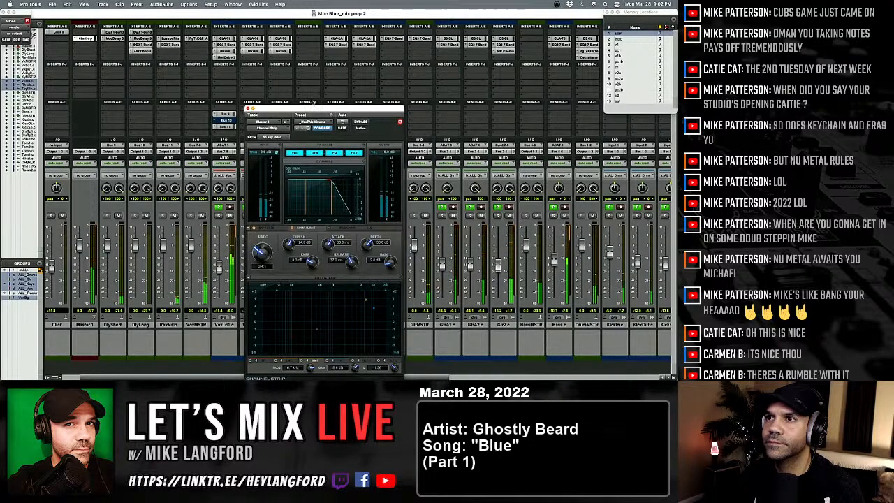
{"action": "left_click_drag", "start_coordinate": [317, 111], "coordinate": [230, 14]}
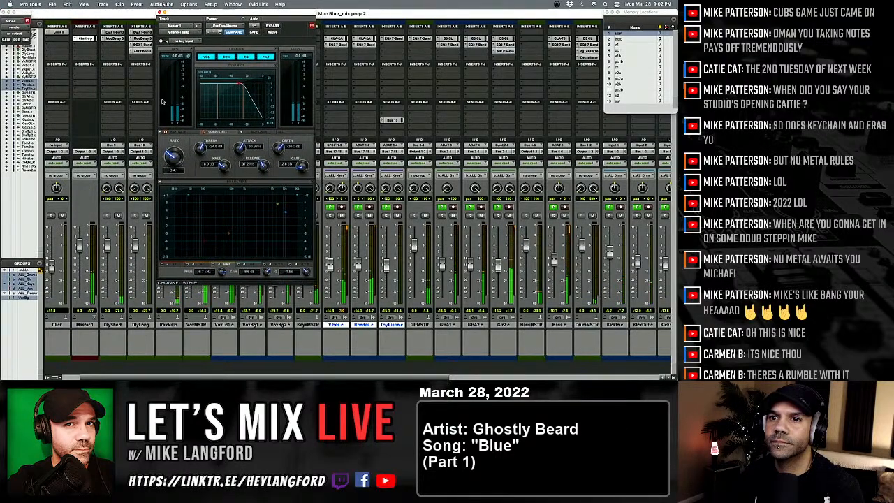
{"action": "scroll", "coordinate": [86, 189], "scroll_direction": "left", "scroll_amount": 3}
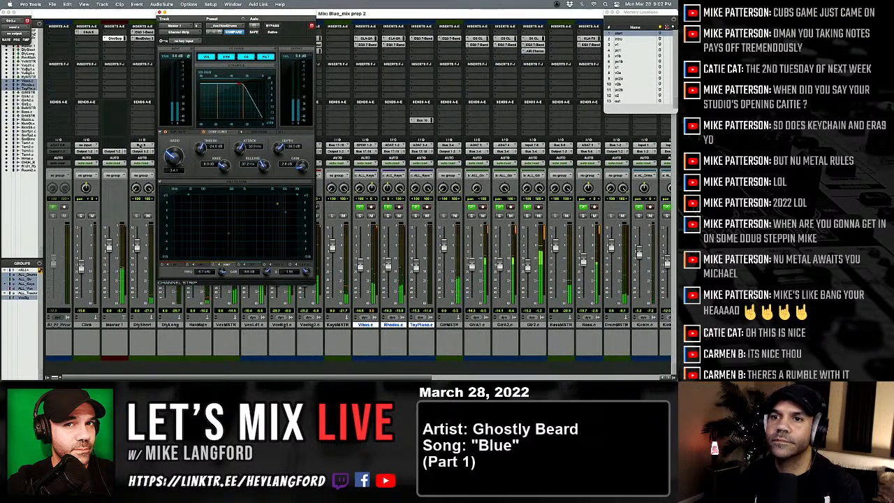
{"action": "key", "text": "super+equal"}
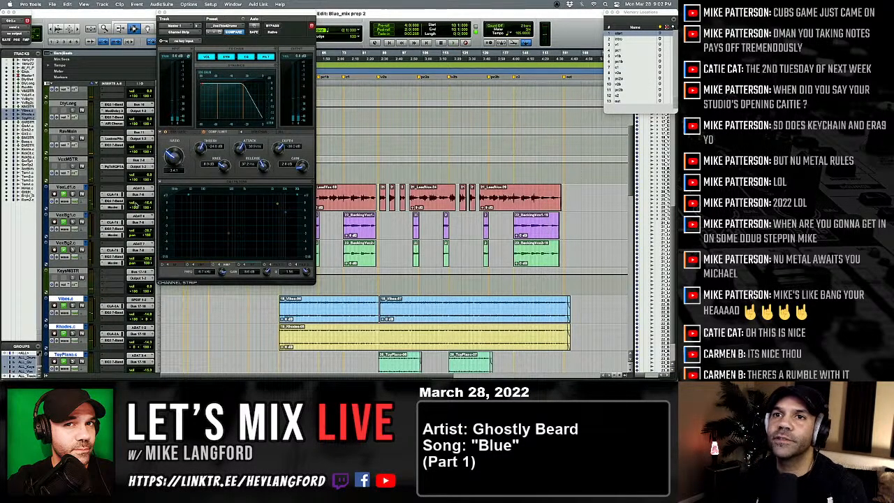
{"action": "scroll", "coordinate": [116, 159], "scroll_direction": "up", "scroll_amount": 4}
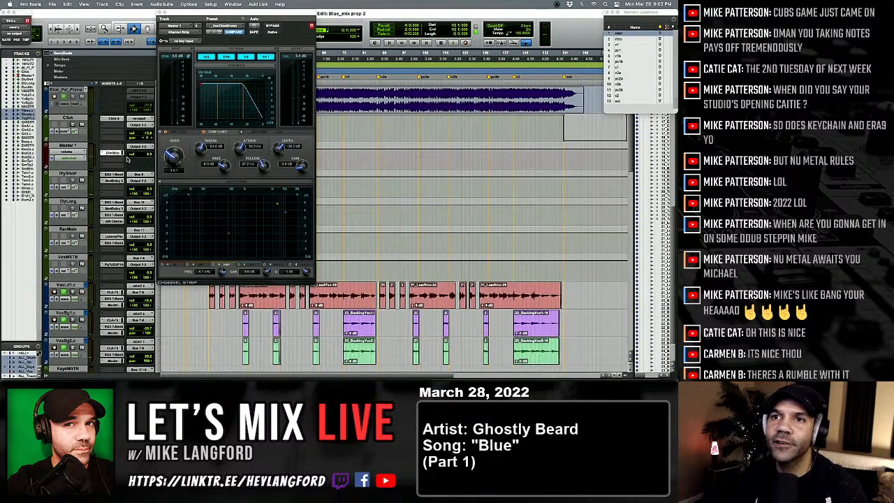
{"action": "left_click", "coordinate": [148, 151]}
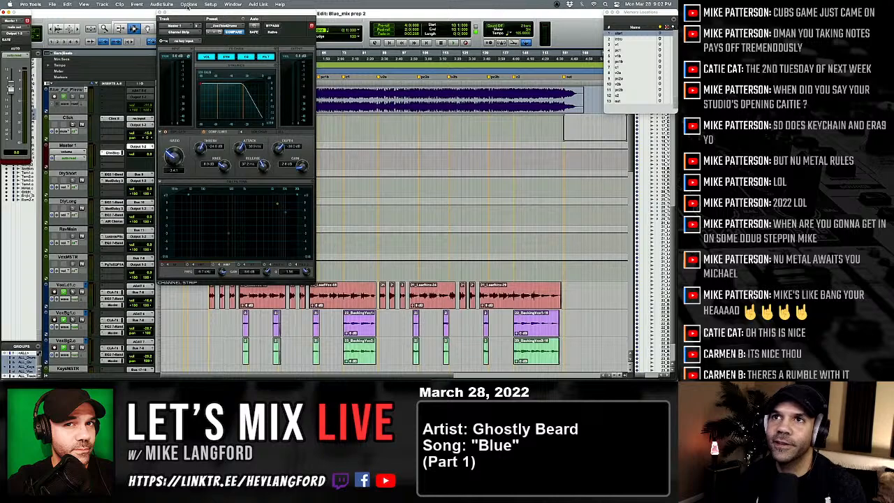
{"action": "left_click_drag", "start_coordinate": [191, 14], "coordinate": [63, 4]}
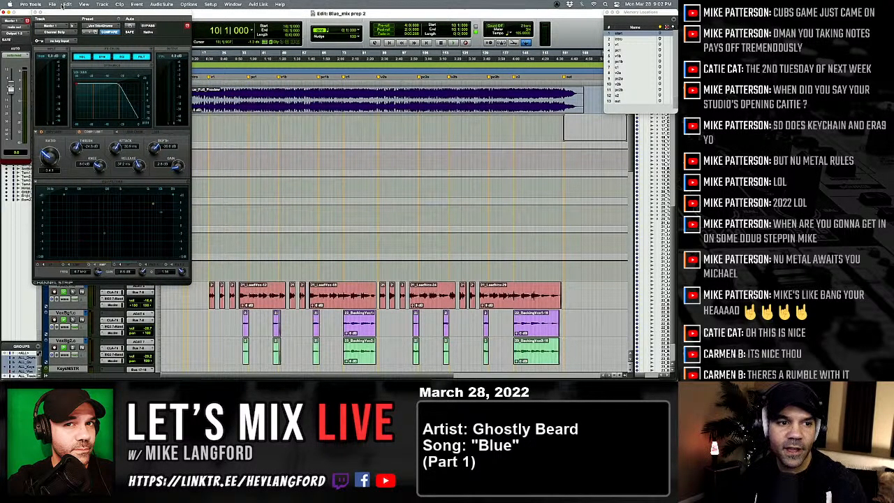
{"action": "key", "text": "super+equal"}
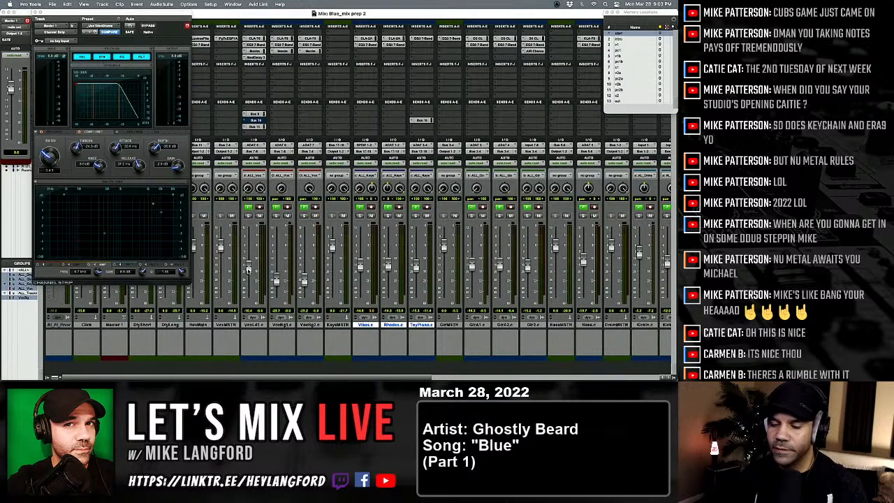
Save the session under the new name "Blue_mix prep 3".
{"action": "key", "text": "super+shift+s"}
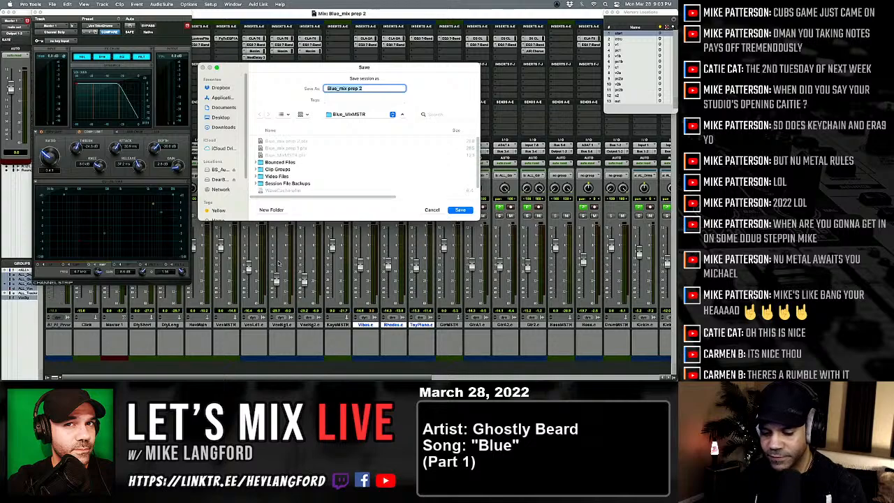
{"action": "key", "text": "Right"}
{"action": "key", "text": "BackSpace"}
{"action": "key", "text": "BackSpace"}
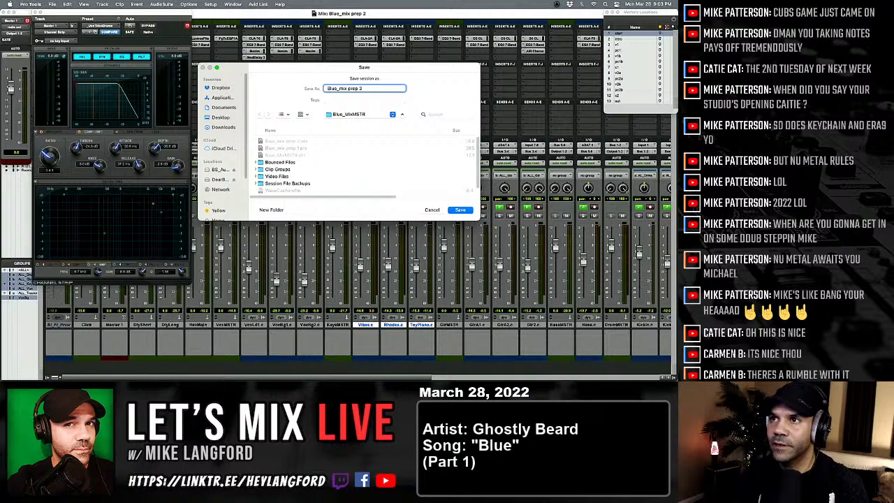
{"action": "key", "text": "Return"}
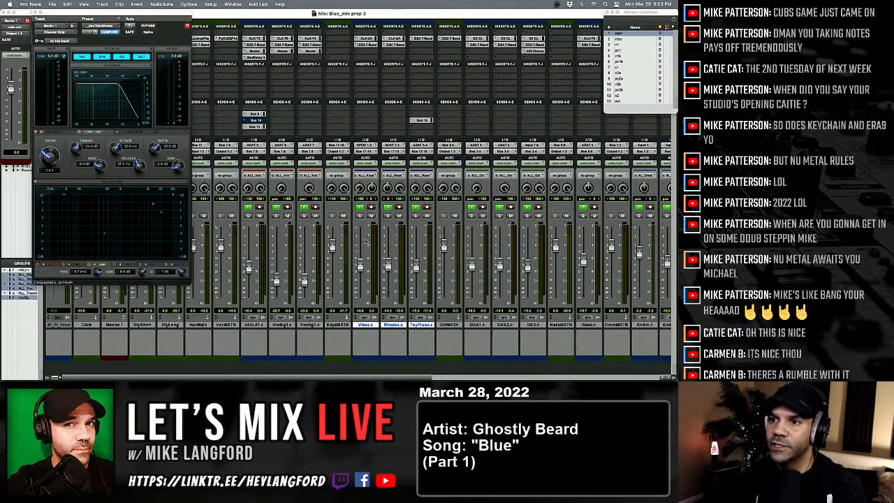
Pull the vocal, keys and guitar group faders and Bass.c's fader all the way down, leaving the drum faders up.
{"action": "left_click_drag", "start_coordinate": [248, 268], "coordinate": [258, 342]}
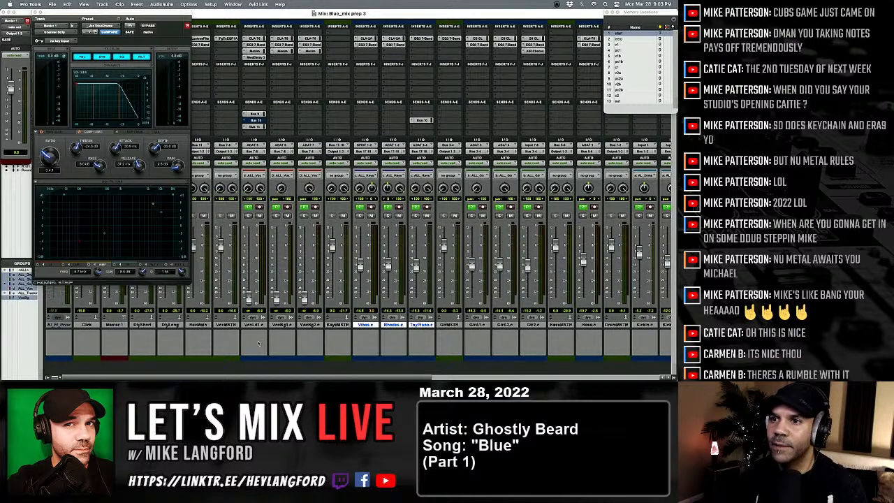
{"action": "left_click_drag", "start_coordinate": [360, 266], "coordinate": [363, 351]}
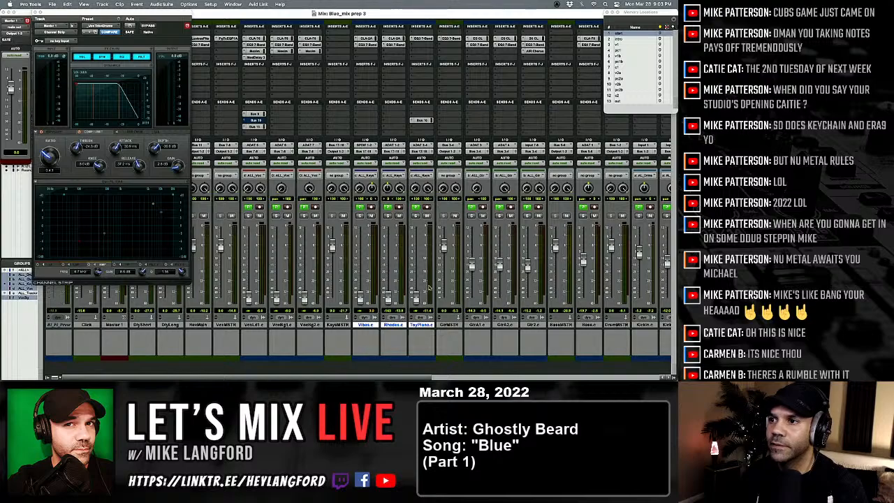
{"action": "left_click_drag", "start_coordinate": [470, 271], "coordinate": [472, 299]}
{"action": "scroll", "coordinate": [461, 294], "scroll_direction": "right", "scroll_amount": 5}
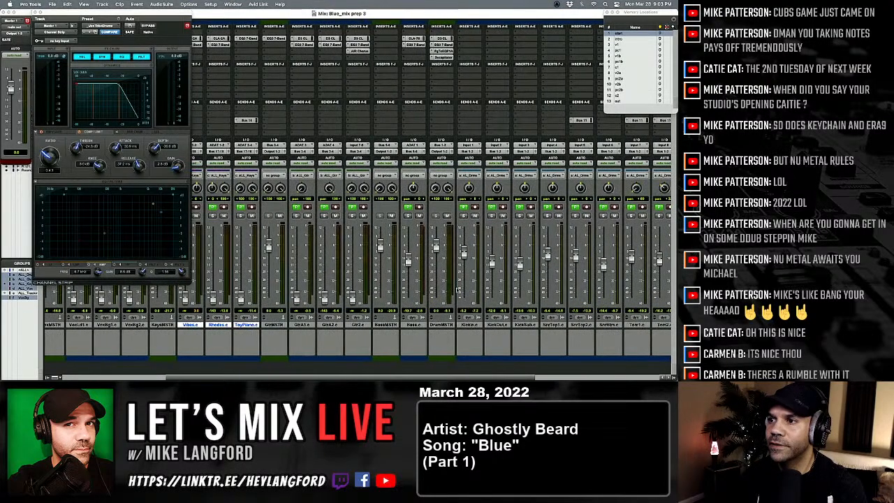
{"action": "left_click_drag", "start_coordinate": [408, 257], "coordinate": [435, 309]}
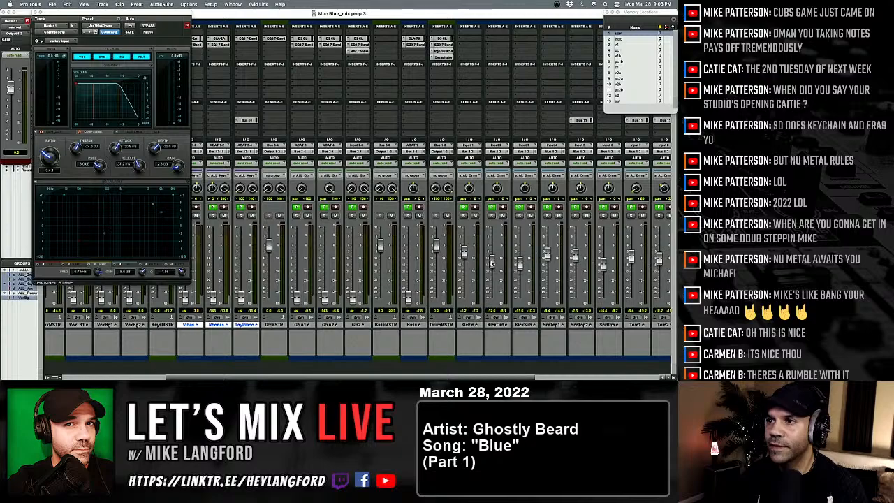
{"action": "scroll", "coordinate": [490, 262], "scroll_direction": "right", "scroll_amount": 3}
{"action": "scroll", "coordinate": [492, 263], "scroll_direction": "right", "scroll_amount": 3}
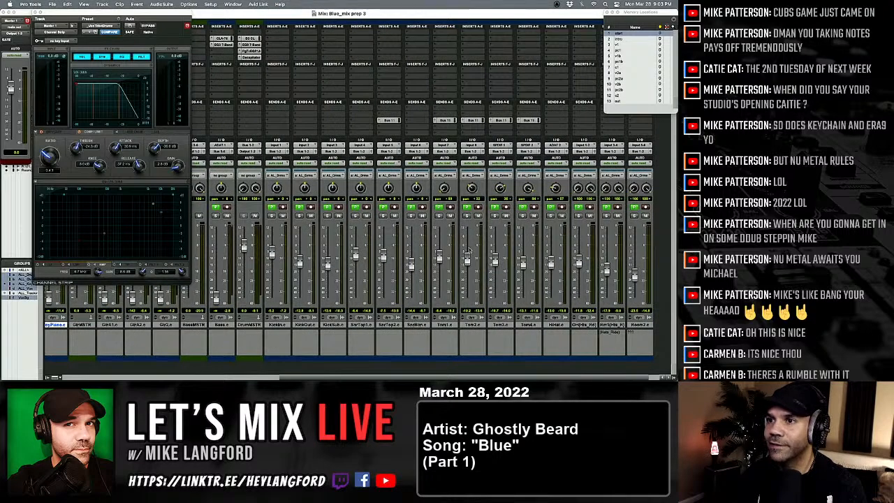
Play the song from the pc1 marker and bring Bass.c's fader back up against the drums.
{"action": "key", "text": "super+equal"}
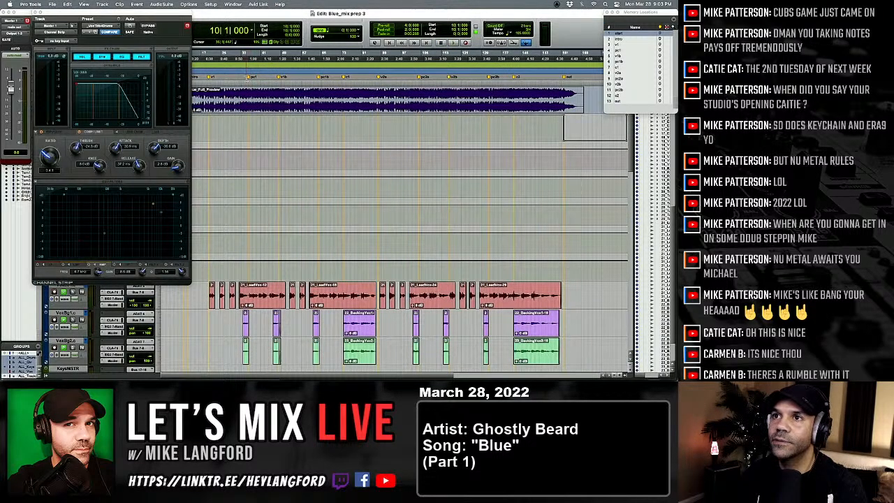
{"action": "key", "text": "super+equal"}
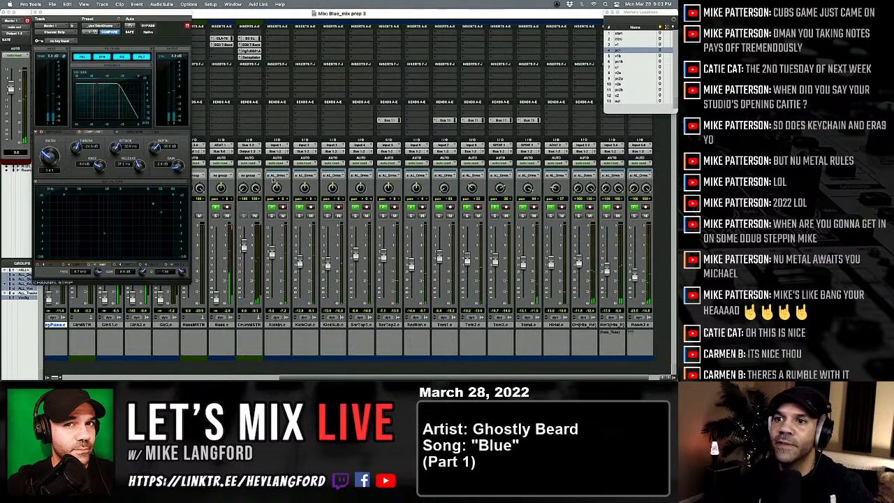
{"action": "scroll", "coordinate": [285, 296], "scroll_direction": "left", "scroll_amount": 3}
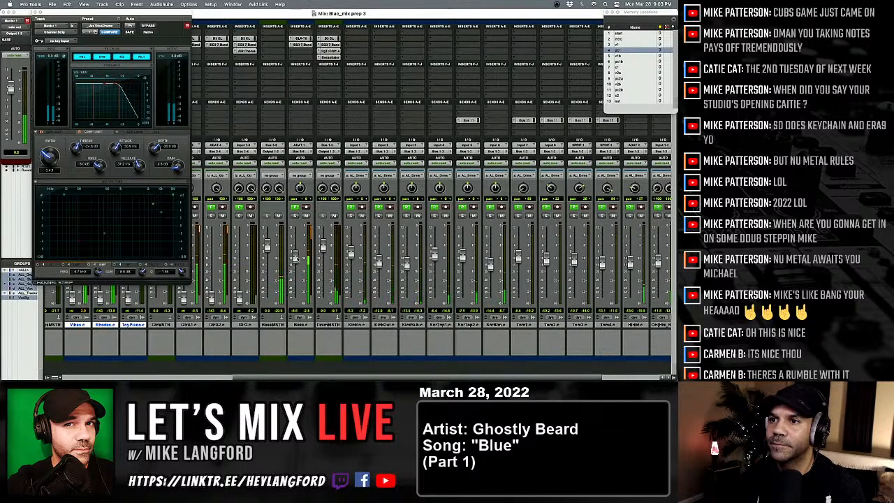
In Bass.c's EQ3 7-Band, ease the low-mid and high-mid cuts and shift the high-frequency boost down to about 3.2 kHz.
{"action": "left_click", "coordinate": [301, 45]}
{"action": "left_click_drag", "start_coordinate": [117, 129], "coordinate": [113, 142]}
{"action": "mouse_move", "coordinate": [46, 101]}
{"action": "left_mouse_down"}
{"action": "mouse_move", "coordinate": [49, 90]}
{"action": "mouse_move", "coordinate": [43, 109]}
{"action": "left_mouse_up"}
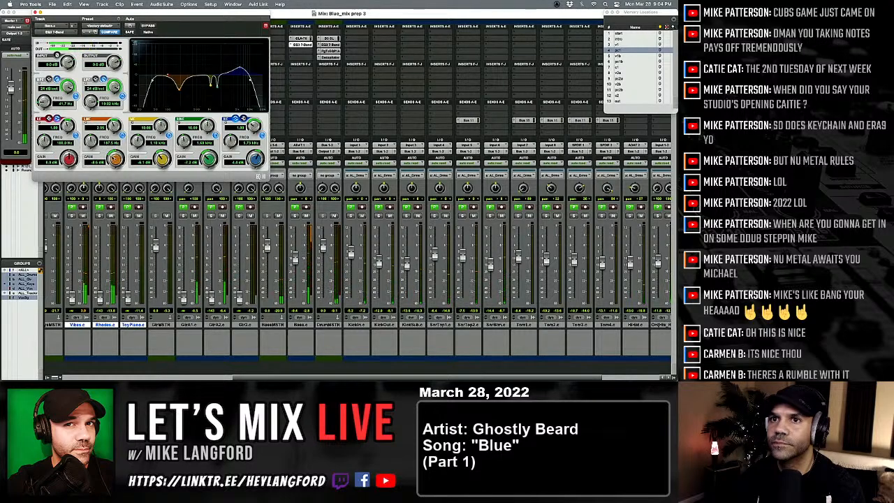
{"action": "left_click_drag", "start_coordinate": [112, 156], "coordinate": [112, 153]}
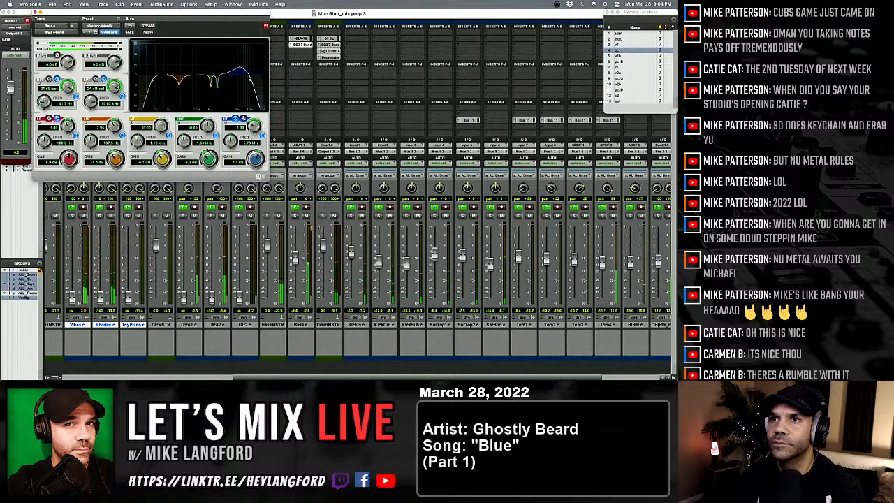
{"action": "left_click_drag", "start_coordinate": [206, 164], "coordinate": [208, 159]}
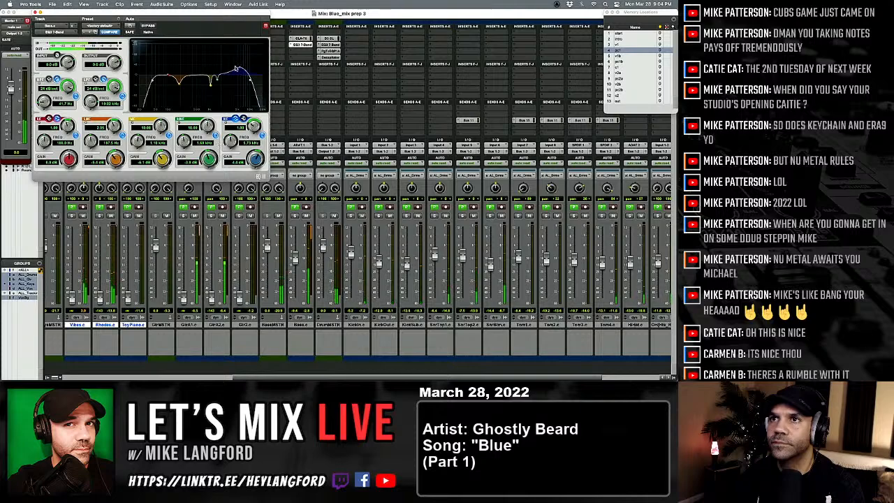
{"action": "left_click_drag", "start_coordinate": [210, 81], "coordinate": [224, 67]}
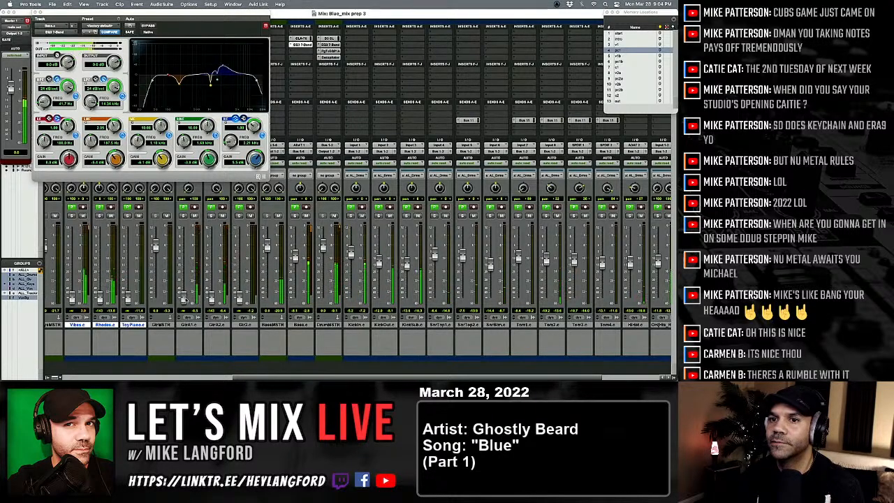
Bring the keys group faders for Vibes.c, Rhodes.c and ToyPiano.c back up into the mix.
{"action": "scroll", "coordinate": [191, 294], "scroll_direction": "left", "scroll_amount": 4}
{"action": "left_click_drag", "start_coordinate": [190, 286], "coordinate": [190, 263]}
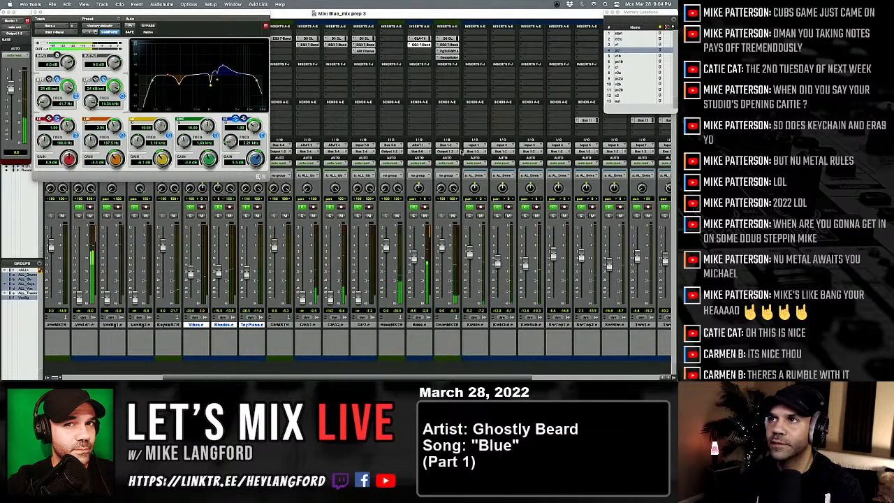
Slightly adjust the low-frequency attenuation on DrumMSTR's PuigTec EQP1A and close the plug-in.
{"action": "left_click", "coordinate": [448, 51]}
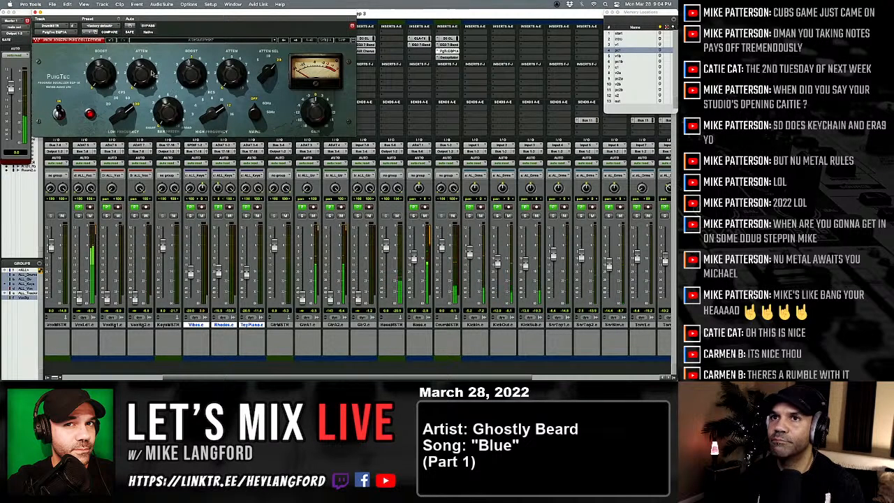
{"action": "mouse_move", "coordinate": [141, 72]}
{"action": "left_mouse_down"}
{"action": "mouse_move", "coordinate": [141, 58]}
{"action": "mouse_move", "coordinate": [141, 67]}
{"action": "left_mouse_up"}
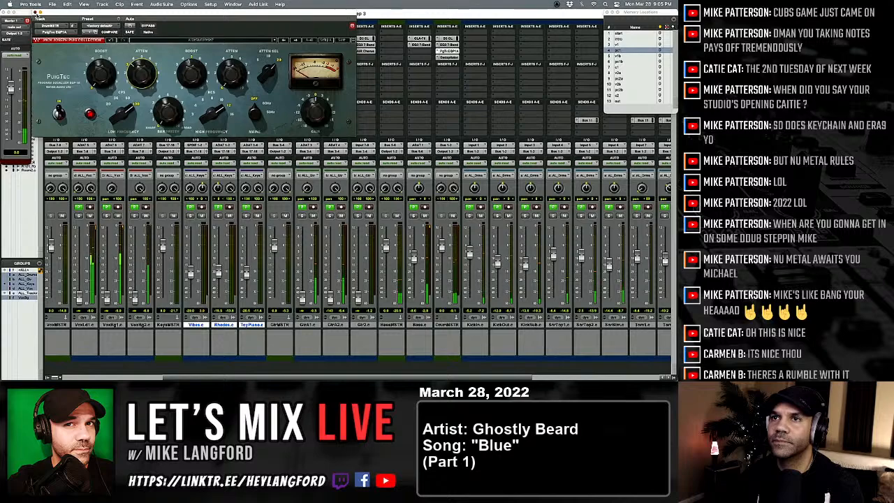
{"action": "left_click", "coordinate": [38, 13]}
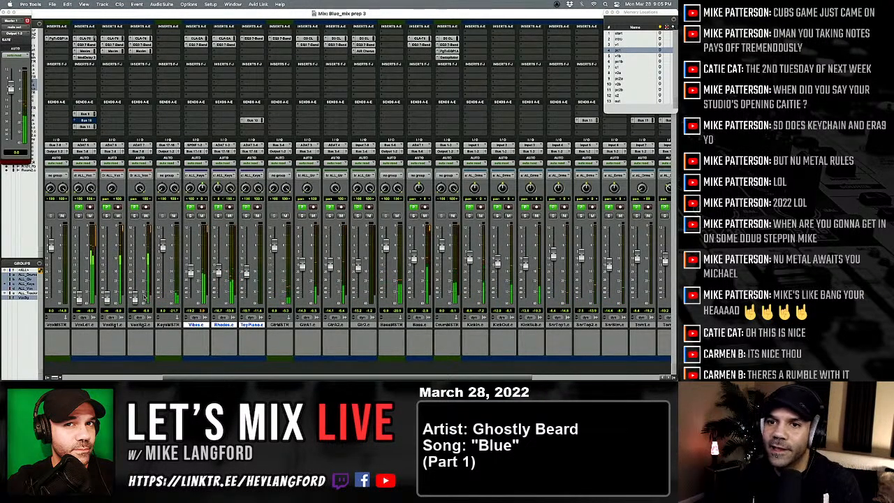
Bring the guitar and vocal group faders back up to balance them against the rhythm section and keys.
{"action": "scroll", "coordinate": [296, 349], "scroll_direction": "left", "scroll_amount": 6}
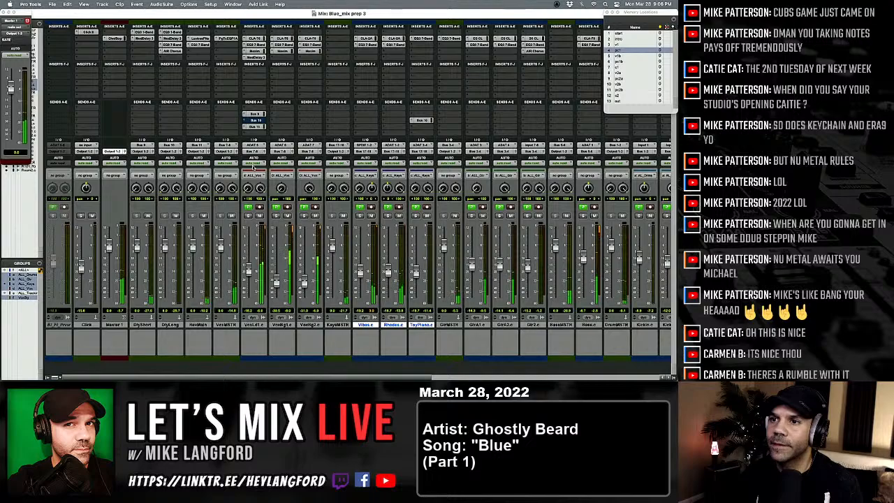
{"action": "scroll", "coordinate": [253, 168], "scroll_direction": "right", "scroll_amount": 5}
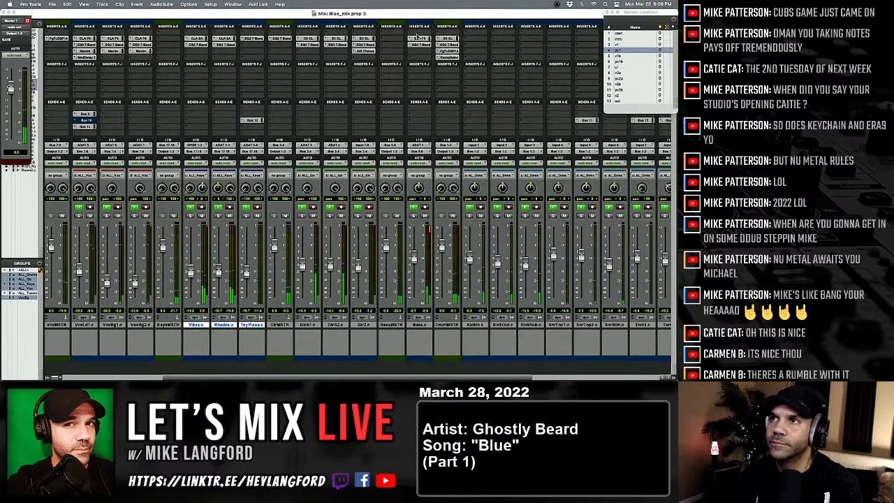
Check Bass.c's CLA-76 compressor, slightly lower the ToyPiano.c and Gtr2.c faders, and close the compressor.
{"action": "left_click", "coordinate": [419, 37]}
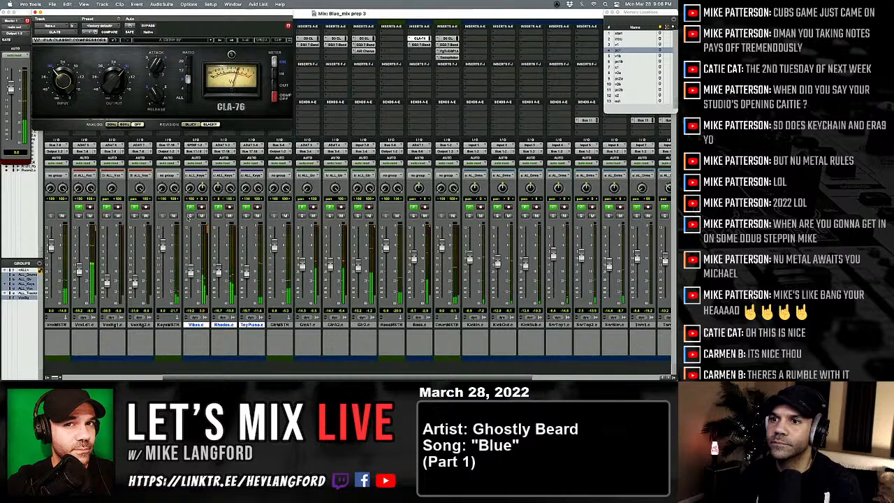
{"action": "left_click_drag", "start_coordinate": [247, 274], "coordinate": [249, 288]}
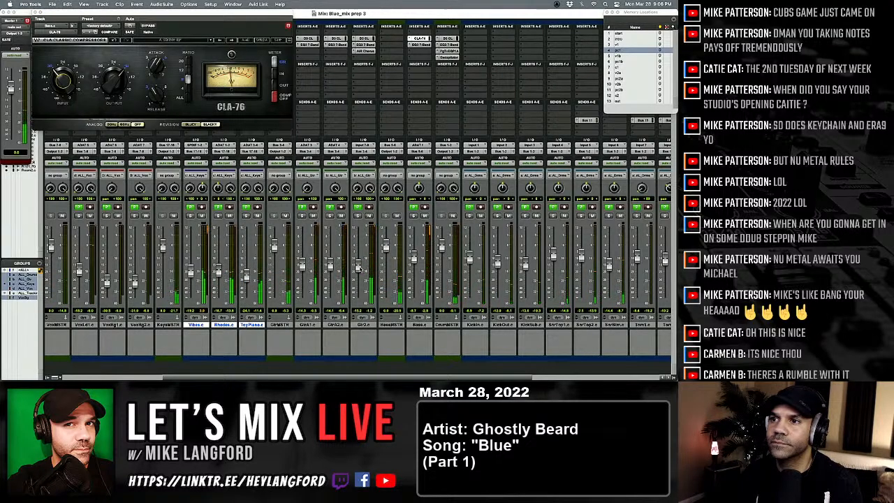
{"action": "left_click_drag", "start_coordinate": [359, 266], "coordinate": [359, 272]}
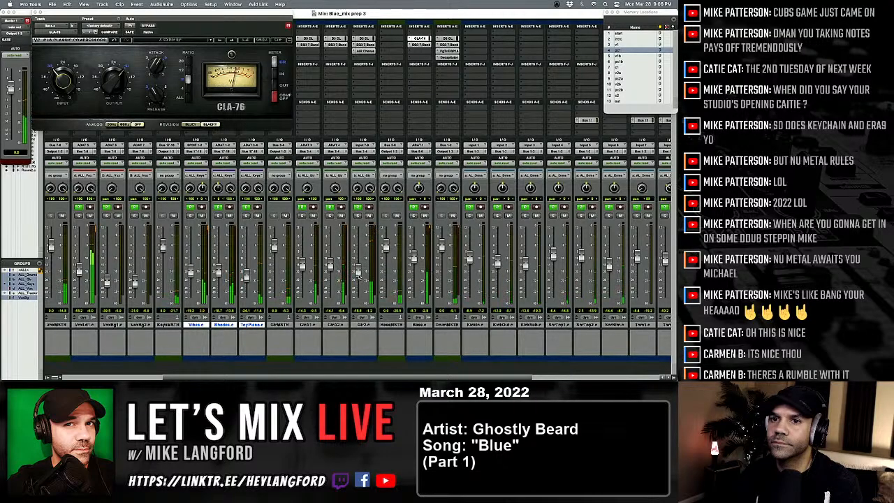
{"action": "scroll", "coordinate": [360, 279], "scroll_direction": "left", "scroll_amount": 5}
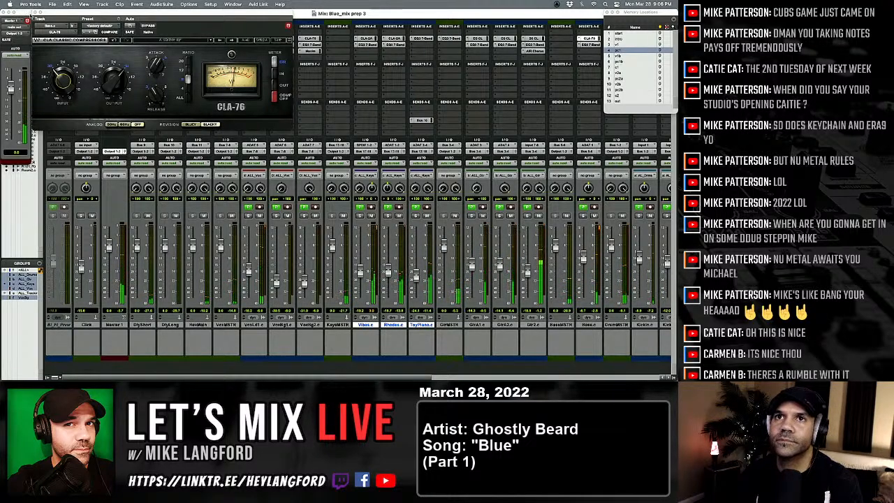
{"action": "left_click", "coordinate": [34, 13]}
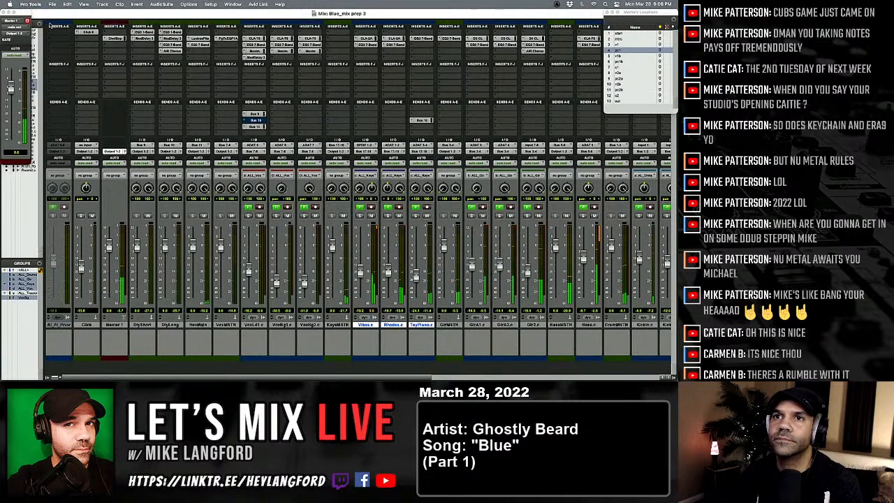
{"action": "scroll", "coordinate": [265, 142], "scroll_direction": "right", "scroll_amount": 10}
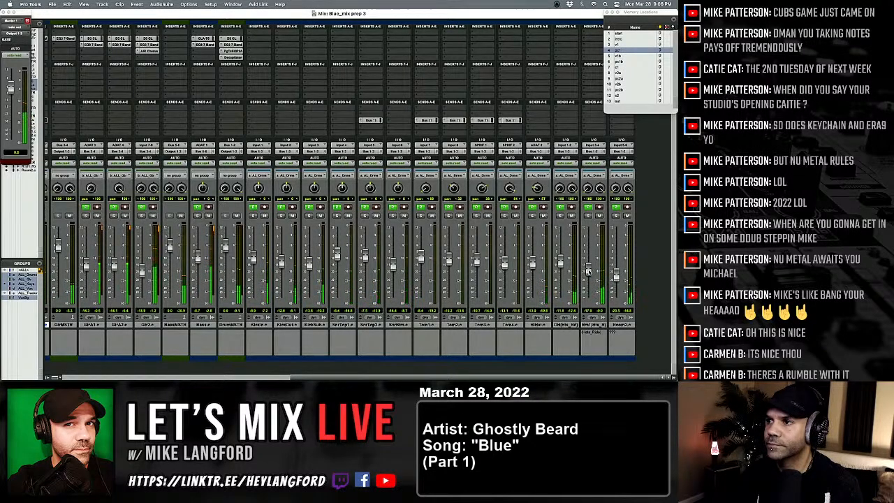
Fine-tune the room mic and SnrTop2.c faders and reset SnrTop2.c's Bus 11 send level to 0 dB.
{"action": "left_click_drag", "start_coordinate": [588, 258], "coordinate": [585, 315]}
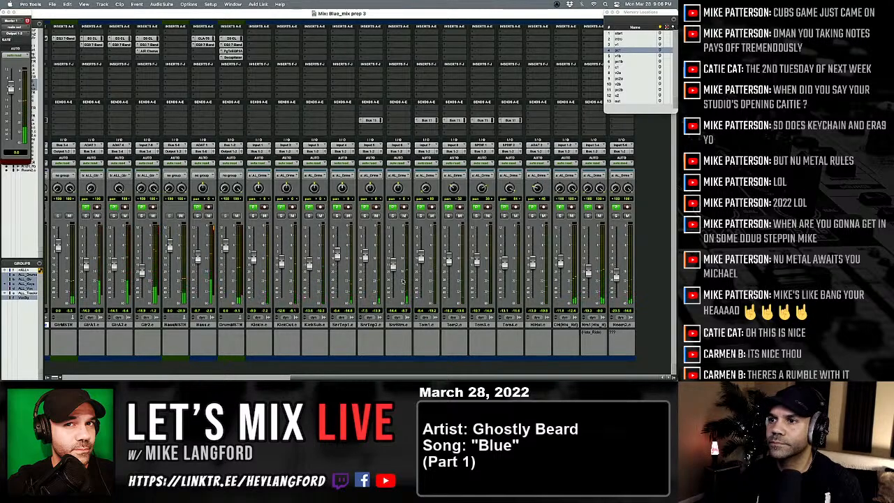
{"action": "scroll", "coordinate": [388, 260], "scroll_direction": "left", "scroll_amount": 2}
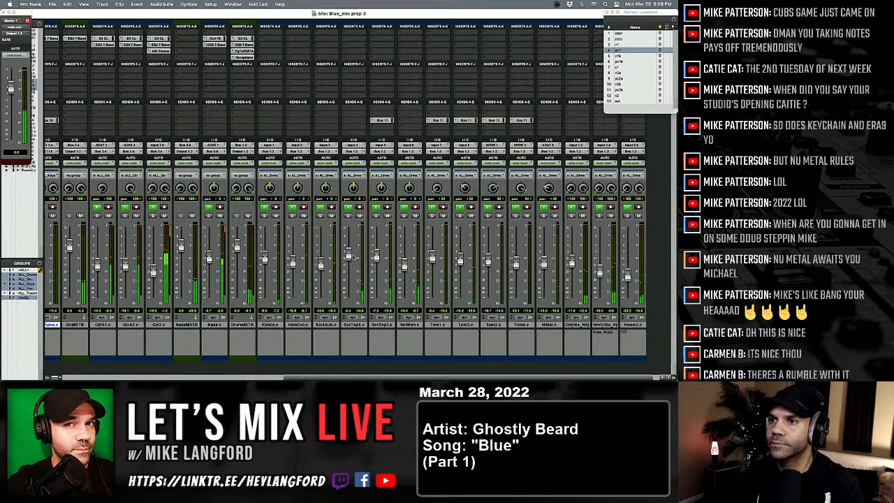
{"action": "mouse_move", "coordinate": [376, 256]}
{"action": "left_mouse_down"}
{"action": "mouse_move", "coordinate": [376, 248]}
{"action": "mouse_move", "coordinate": [377, 258]}
{"action": "left_mouse_up"}
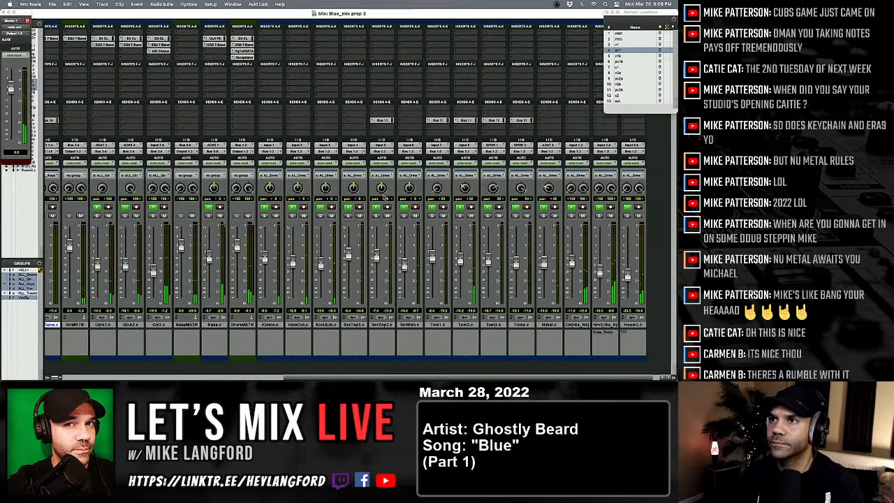
{"action": "left_click", "coordinate": [381, 120]}
{"action": "left_click", "coordinate": [10, 96], "text": "alt"}
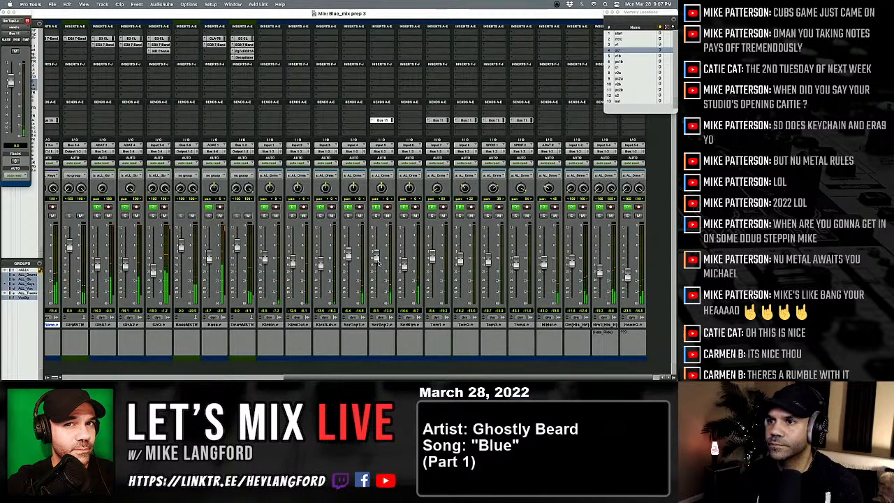
Solo Bass.c to listen to it alone, unsolo it, and stop playback.
{"action": "scroll", "coordinate": [418, 273], "scroll_direction": "left", "scroll_amount": 5}
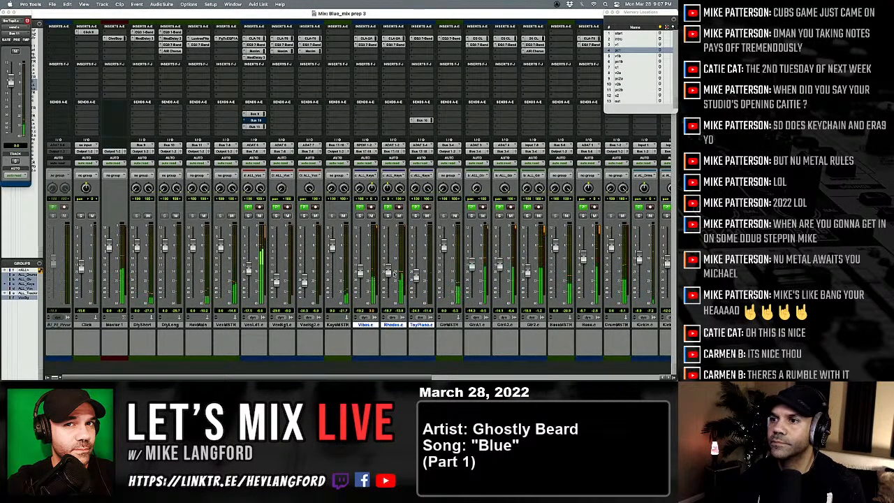
{"action": "scroll", "coordinate": [446, 261], "scroll_direction": "right", "scroll_amount": 2}
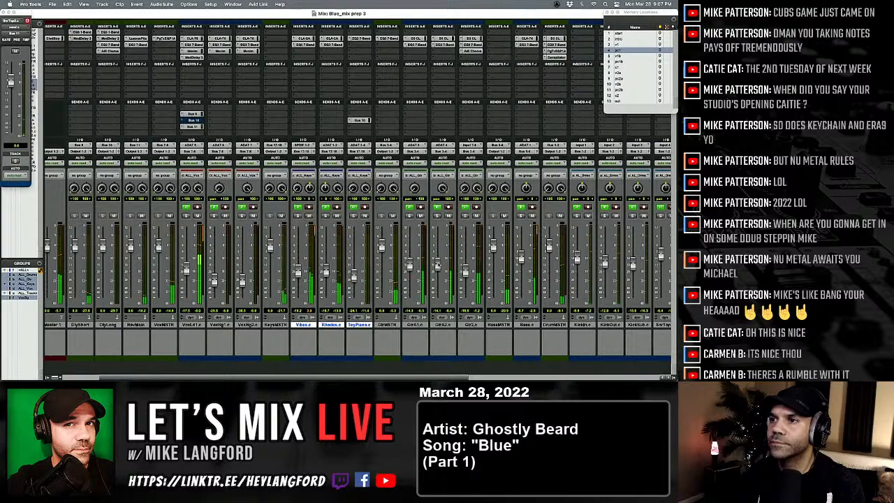
{"action": "scroll", "coordinate": [438, 266], "scroll_direction": "right", "scroll_amount": 4}
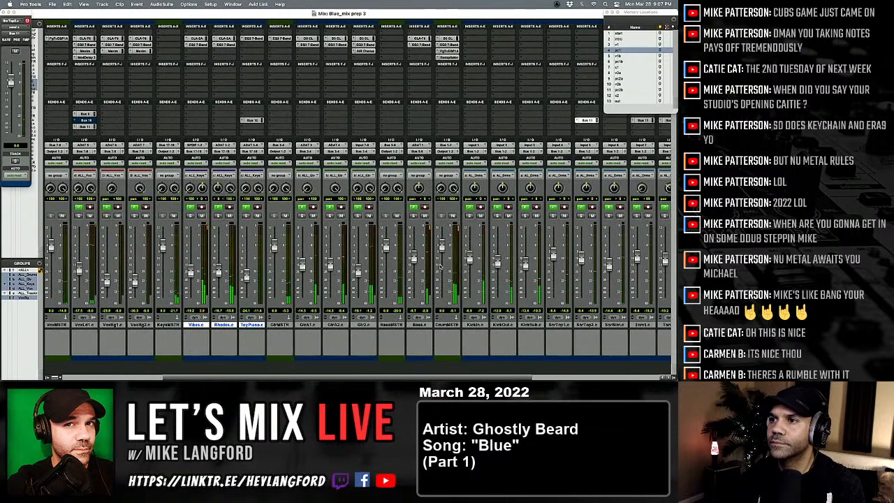
{"action": "left_click", "coordinate": [413, 215]}
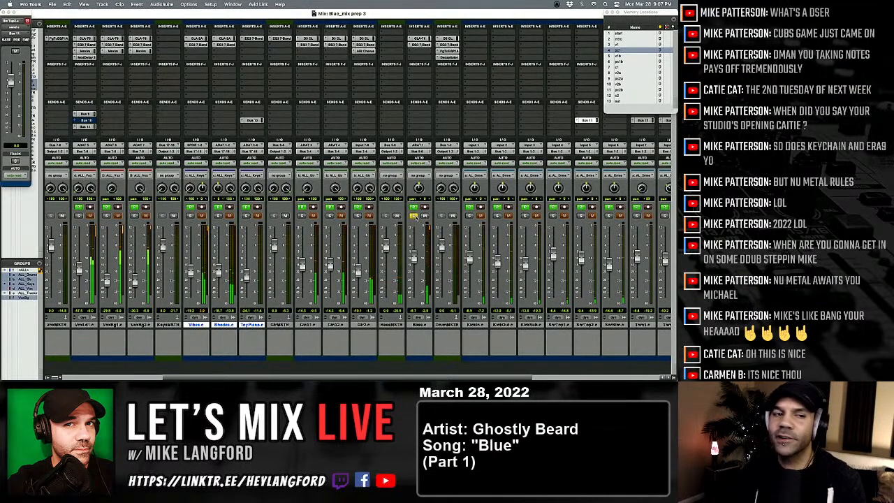
{"action": "left_click", "coordinate": [417, 216]}
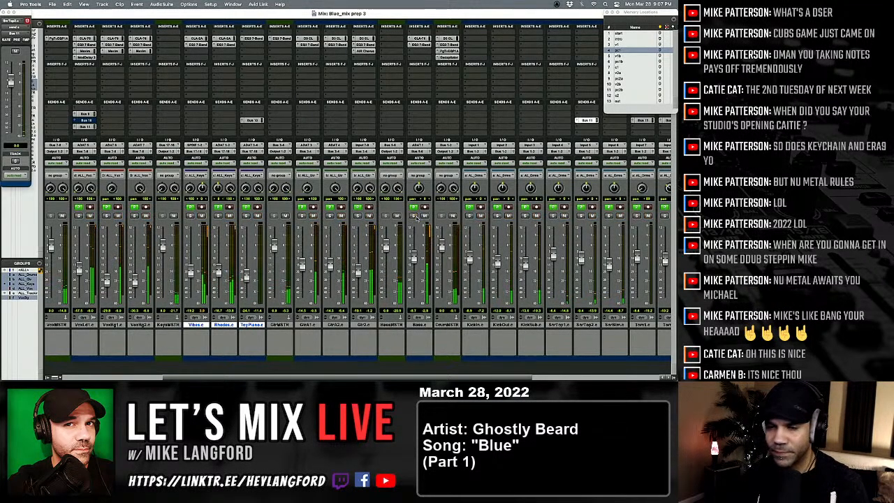
{"action": "key", "text": "space"}
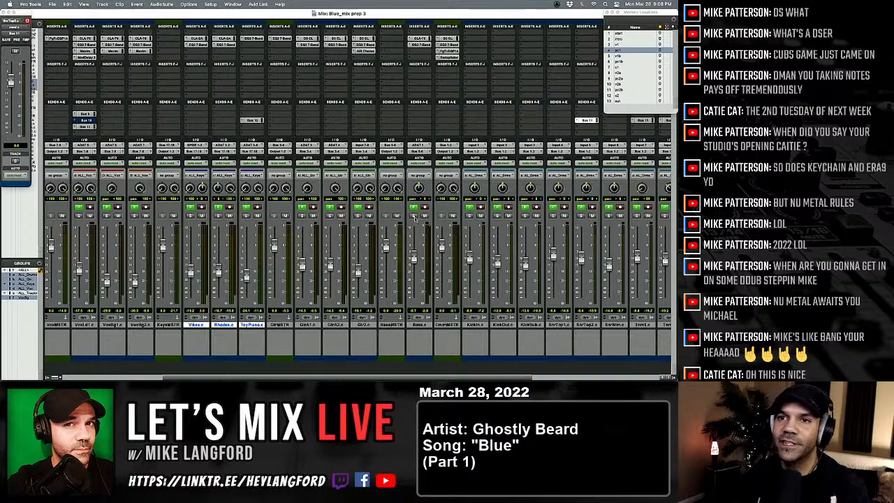
Adjust VoxLd1.c's send to Bus 11 to about -17.5 dB.
{"action": "scroll", "coordinate": [411, 250], "scroll_direction": "left", "scroll_amount": 3}
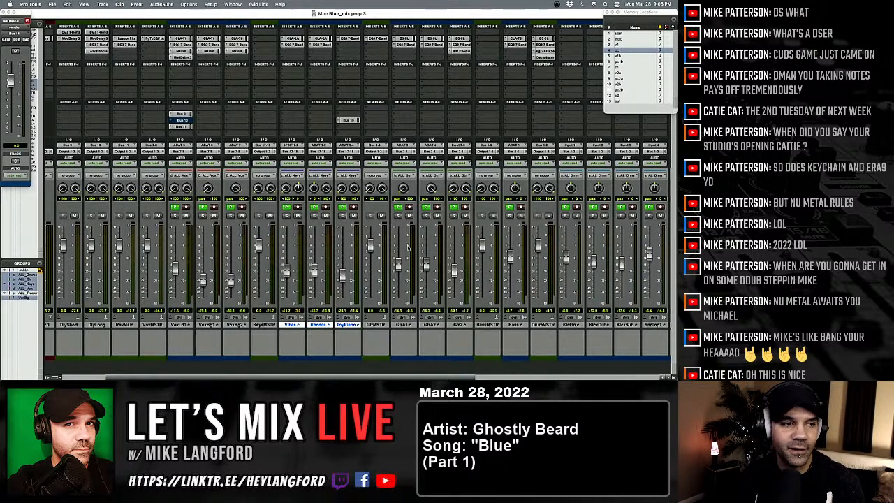
{"action": "scroll", "coordinate": [409, 248], "scroll_direction": "left", "scroll_amount": 3}
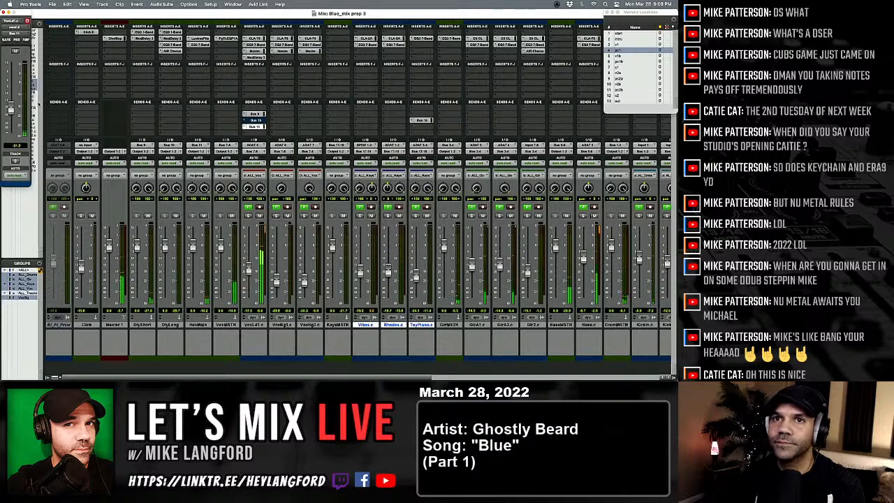
{"action": "left_click", "coordinate": [252, 127]}
{"action": "left_click_drag", "start_coordinate": [12, 87], "coordinate": [13, 107]}
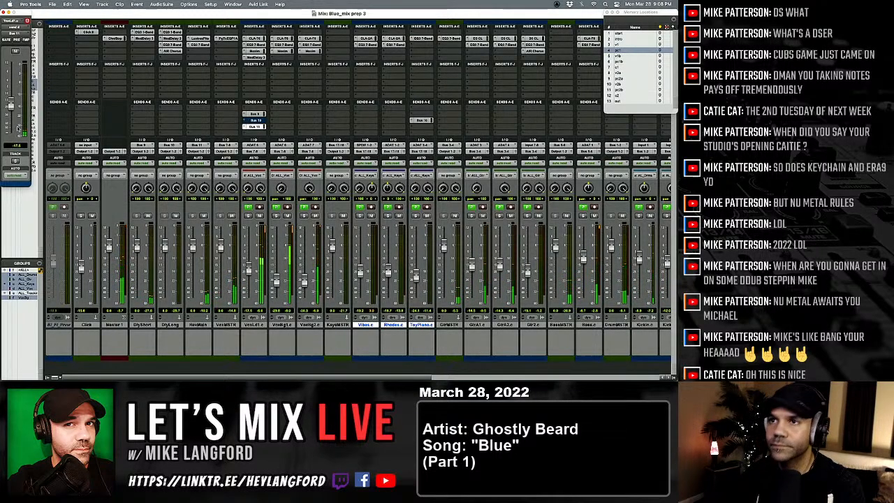
On VoxLd1.c's EQ3 7-Band, broaden the low-mid cut to a Q of 1.20, sweep the high band, and make it a narrow cut.
{"action": "left_click", "coordinate": [255, 45]}
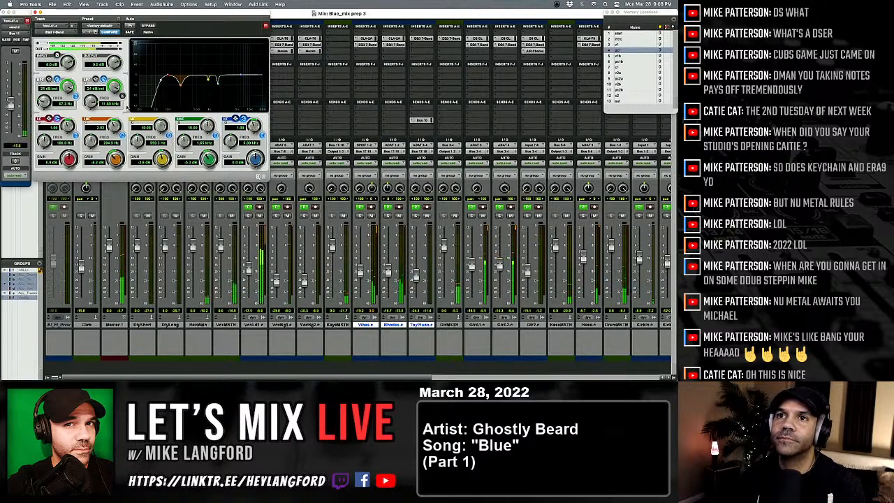
{"action": "left_click_drag", "start_coordinate": [113, 127], "coordinate": [113, 134]}
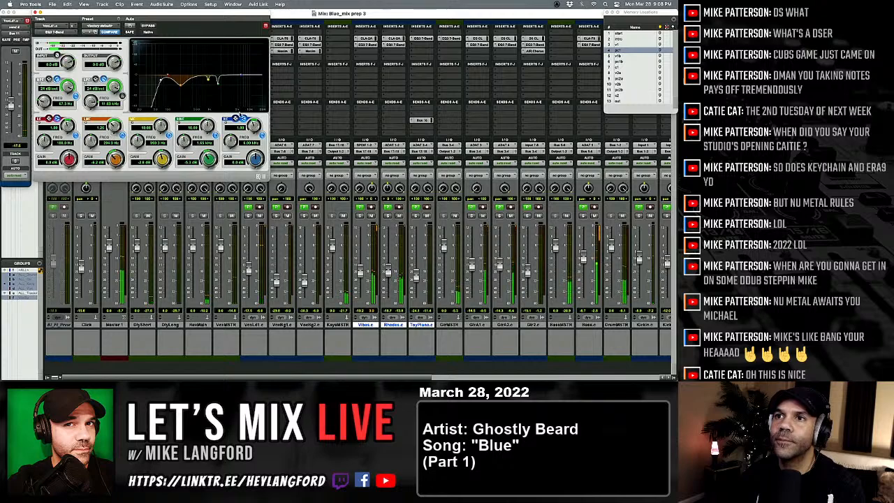
{"action": "left_click_drag", "start_coordinate": [260, 123], "coordinate": [262, 99]}
{"action": "left_click_drag", "start_coordinate": [257, 159], "coordinate": [265, 98]}
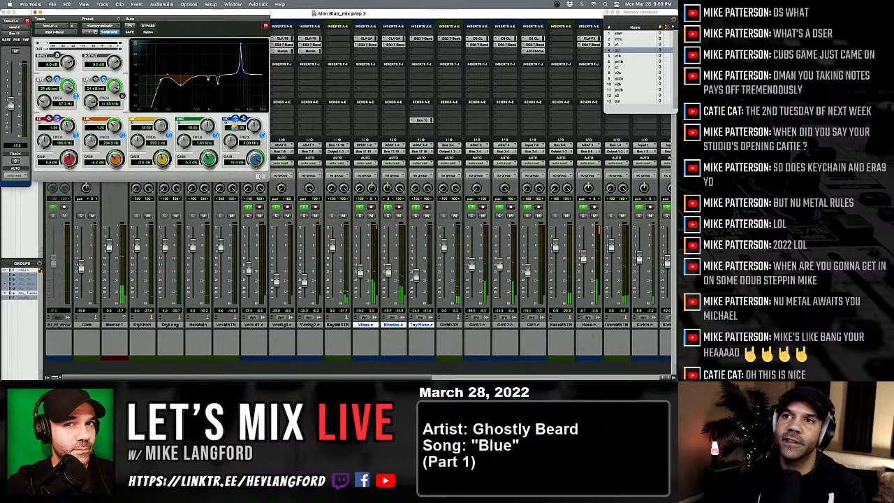
{"action": "left_click_drag", "start_coordinate": [231, 140], "coordinate": [233, 129]}
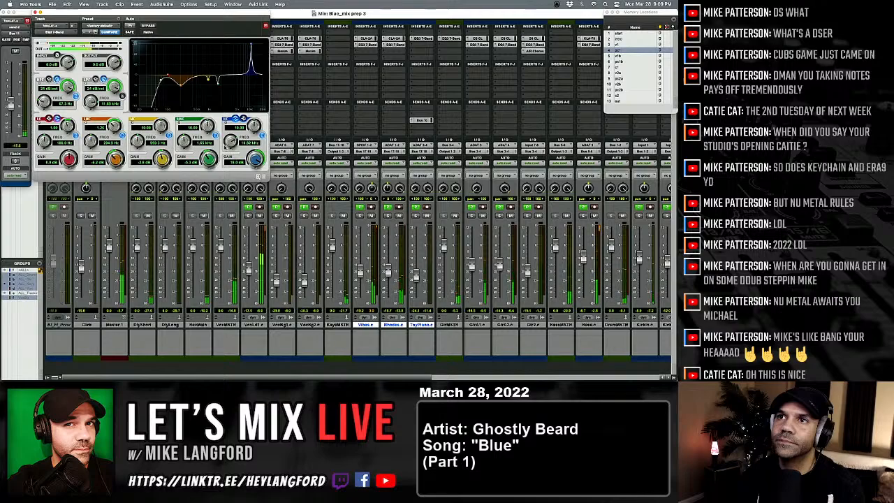
{"action": "left_click_drag", "start_coordinate": [256, 159], "coordinate": [245, 186]}
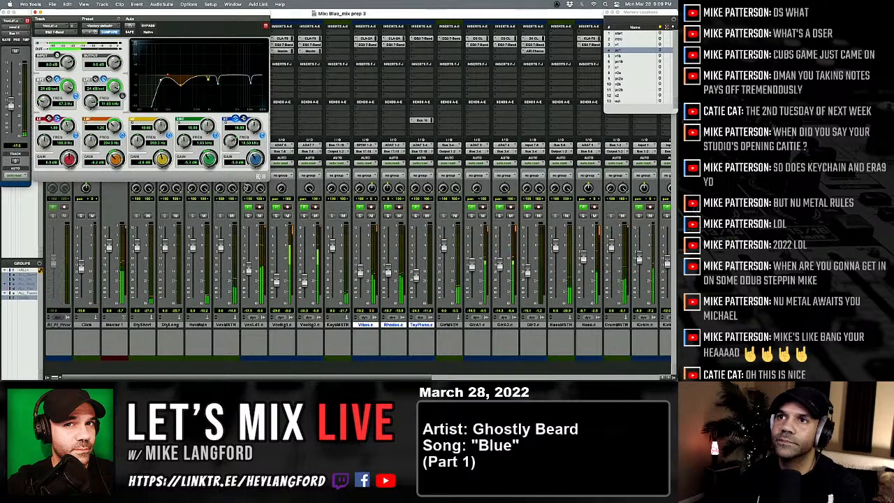
{"action": "left_click", "coordinate": [35, 12]}
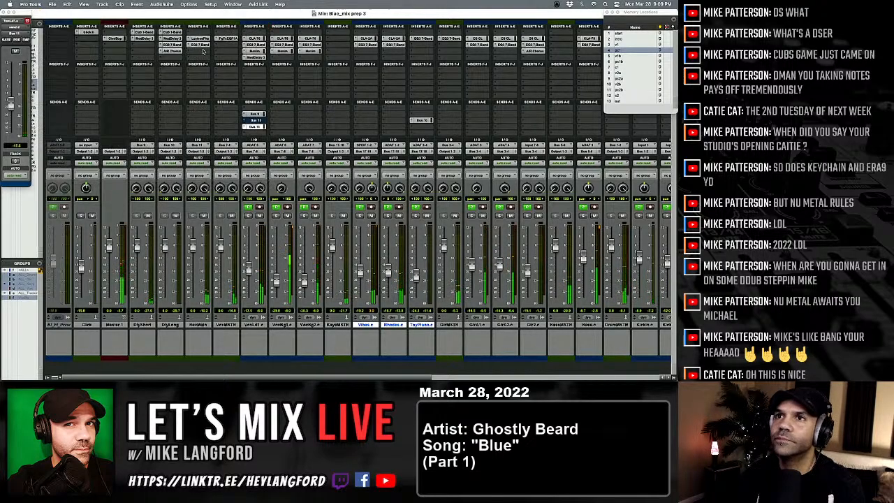
Check VoxMSTR's PuigTec EQP1A, re-enable the mix groups, and raise the vocal group faders slightly, setting VoxLd1.c to -17.1 dB.
{"action": "left_click", "coordinate": [226, 51]}
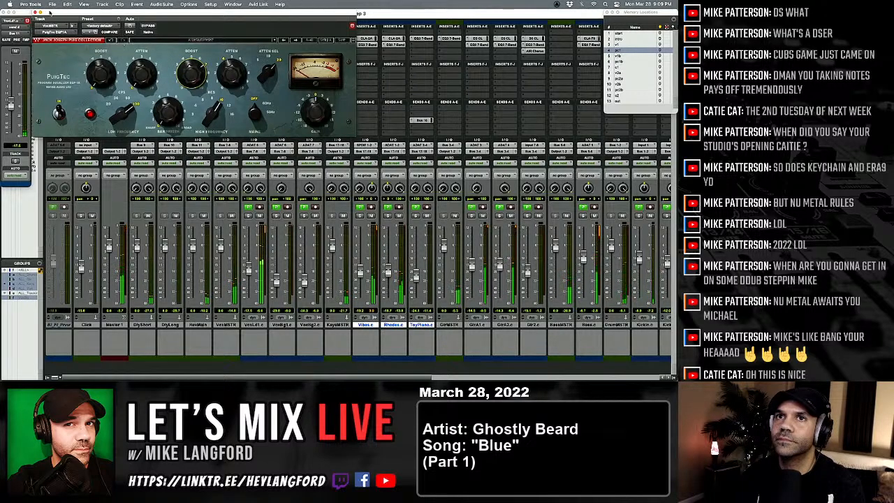
{"action": "left_click", "coordinate": [36, 13]}
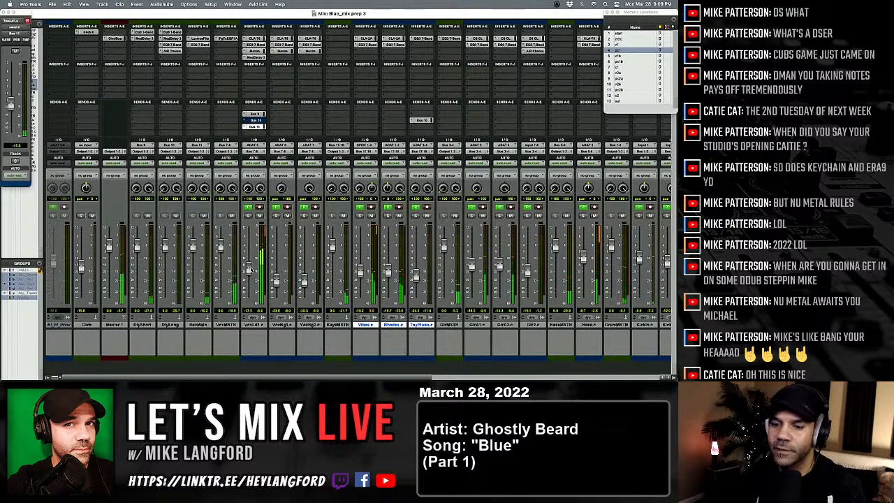
{"action": "key", "text": "shift+super+g"}
{"action": "left_click_drag", "start_coordinate": [250, 270], "coordinate": [251, 272]}
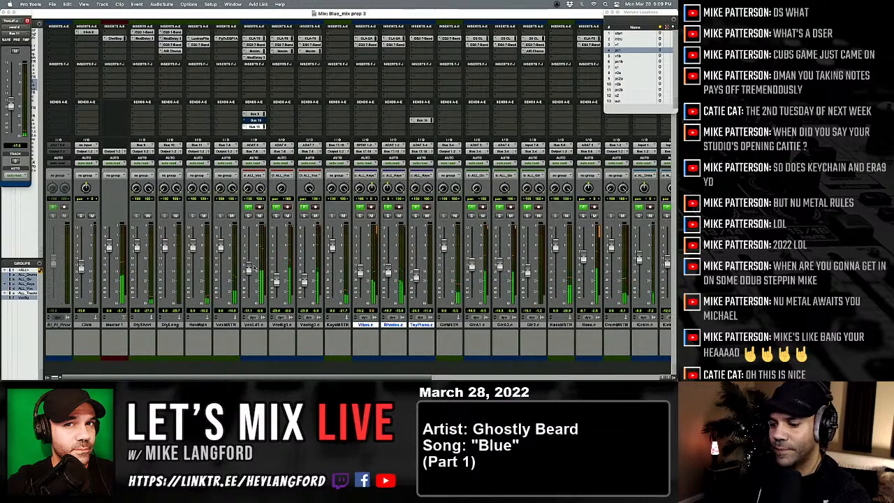
Stop playback and remove the unused clips from the session's clip list in the Edit window.
{"action": "key", "text": "super+equal"}
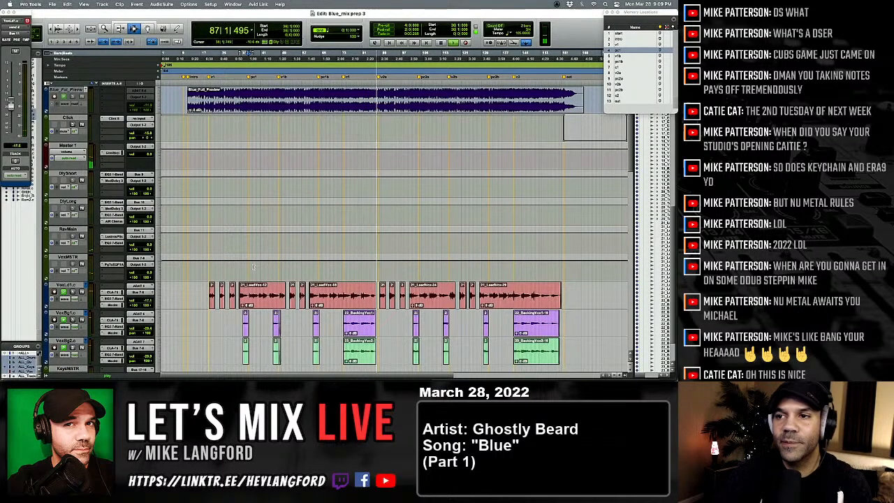
{"action": "key", "text": "space"}
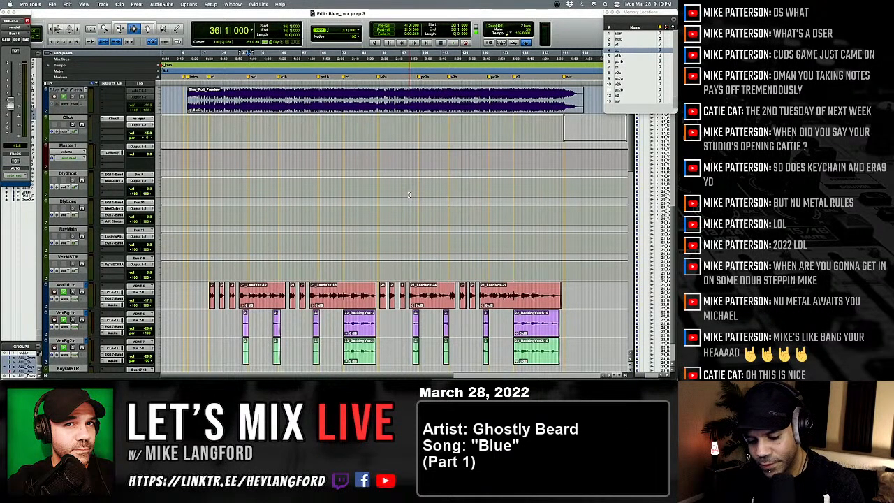
{"action": "key", "text": "super+shift+b"}
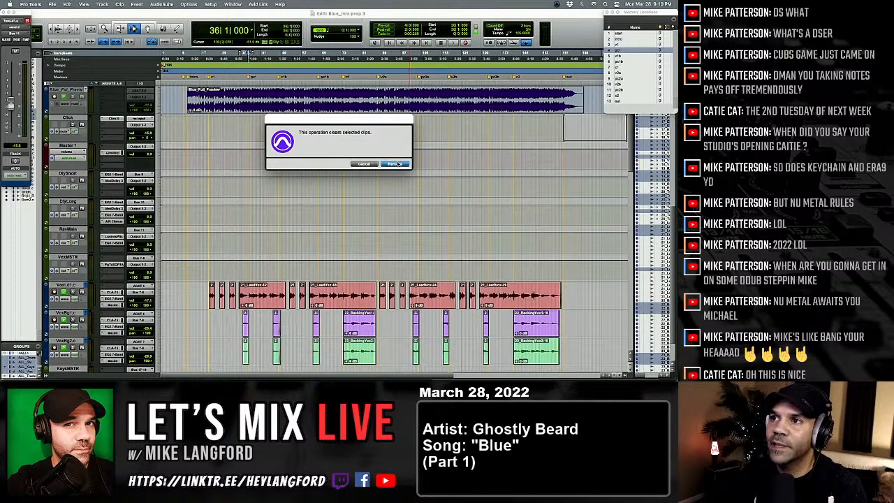
{"action": "left_click", "coordinate": [395, 165]}
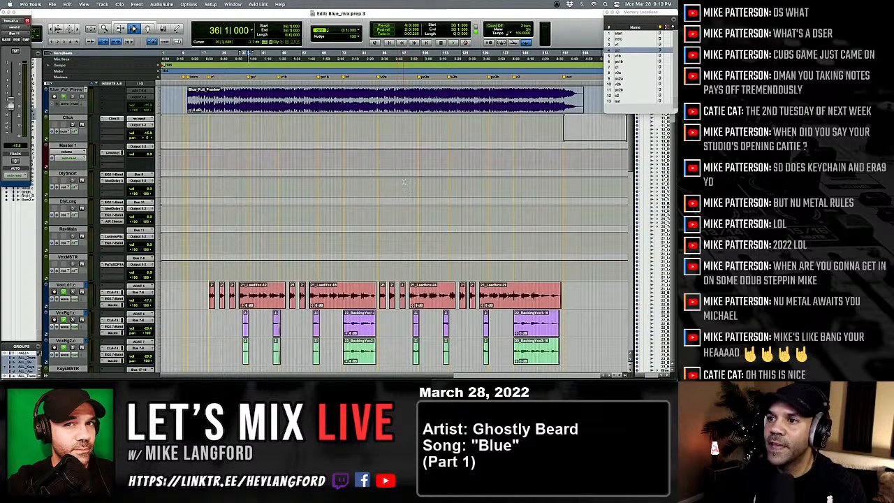
{"action": "scroll", "coordinate": [404, 182], "scroll_direction": "down", "scroll_amount": 5}
{"action": "scroll", "coordinate": [404, 181], "scroll_direction": "up", "scroll_amount": 5}
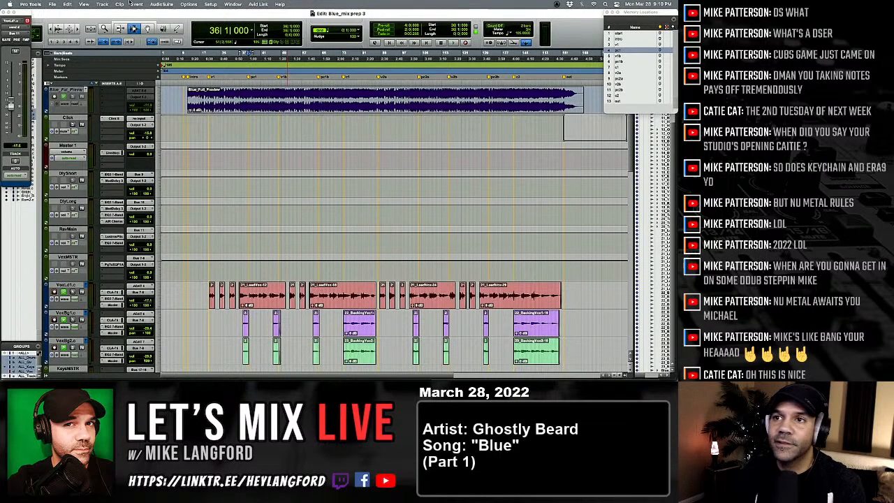
Save a copy of the session including its audio files as "BUBlue_mix prep 3" in the _TEMP BACKUP folder.
{"action": "left_click", "coordinate": [52, 5]}
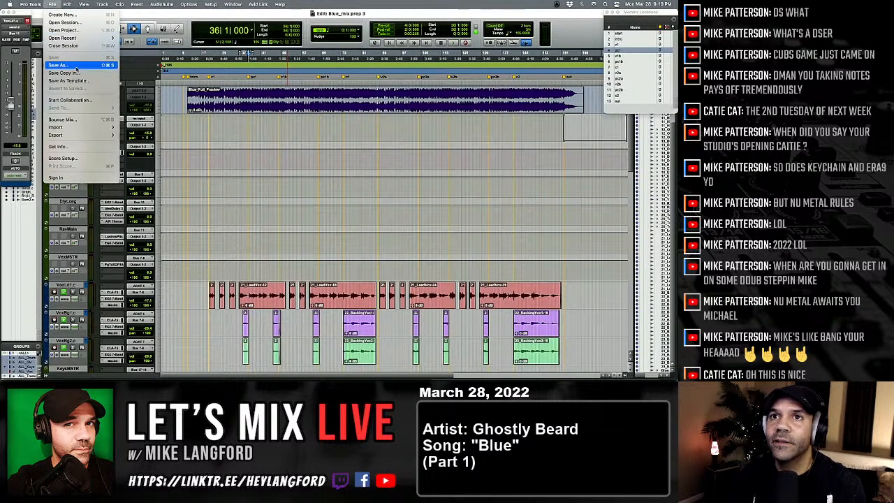
{"action": "left_click", "coordinate": [64, 72]}
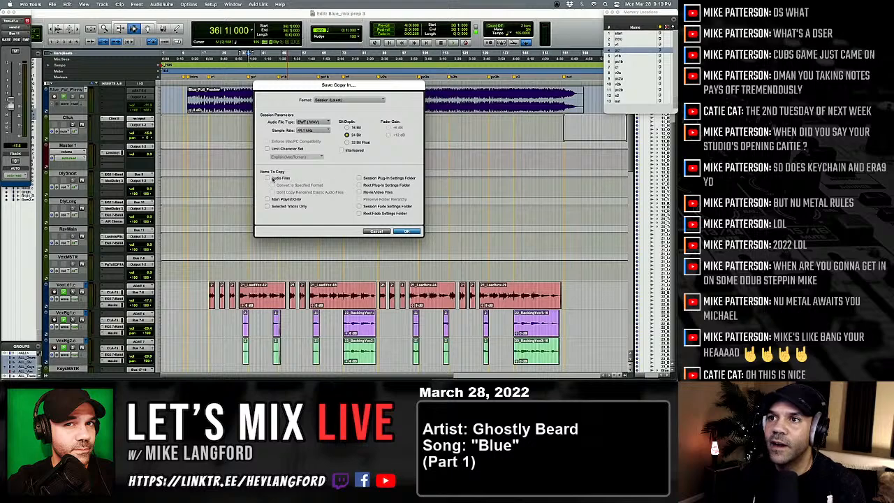
{"action": "left_click", "coordinate": [266, 178]}
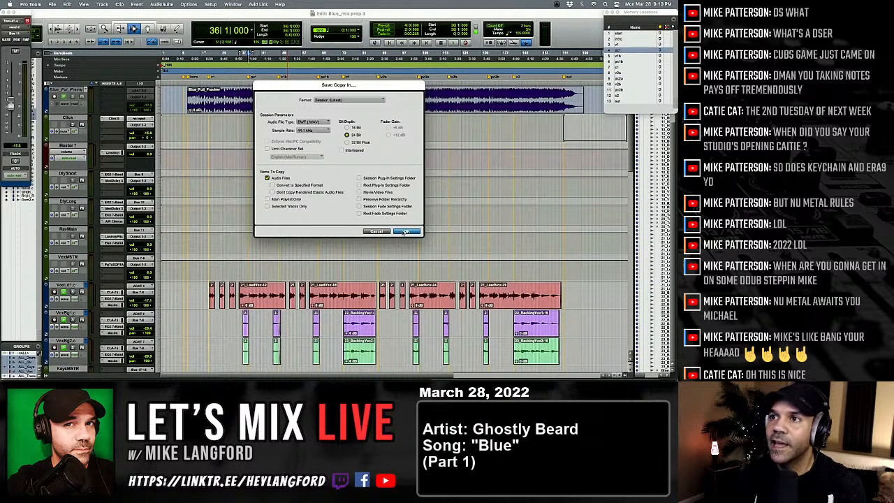
{"action": "left_click", "coordinate": [405, 231]}
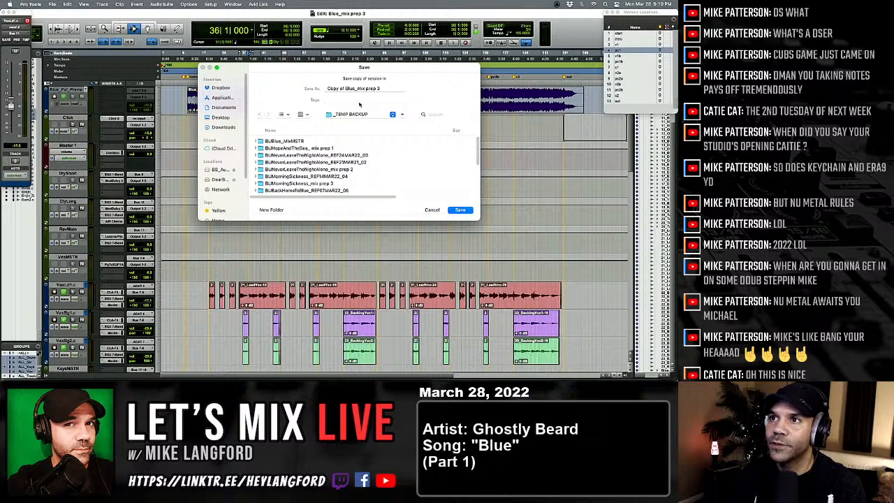
{"action": "left_click", "coordinate": [347, 88]}
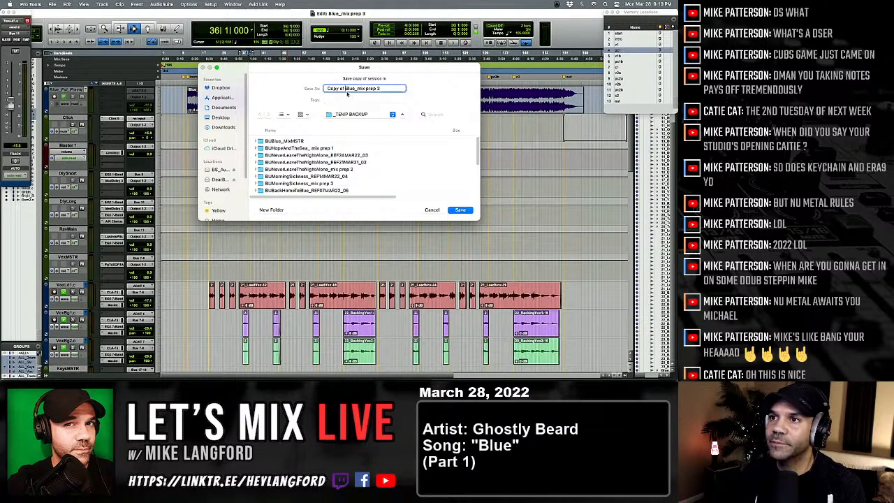
{"action": "left_click_drag", "start_coordinate": [345, 89], "coordinate": [294, 95]}
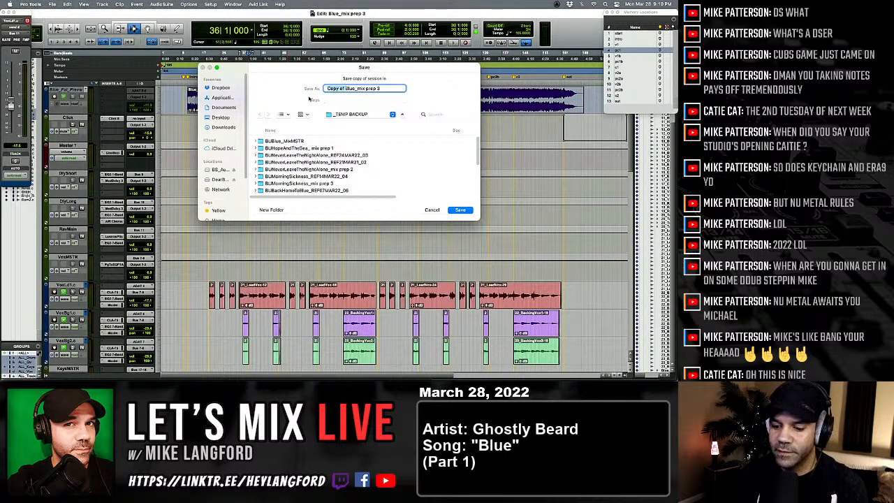
{"action": "type", "text": "BU"}
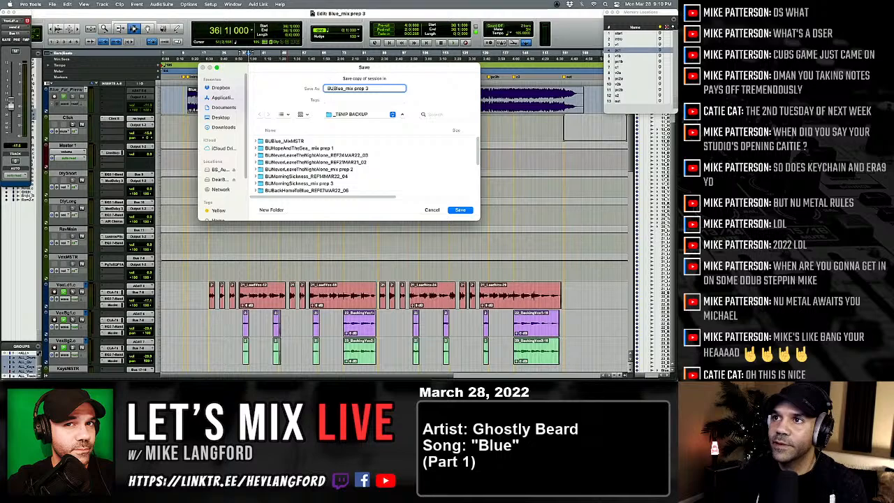
{"action": "key", "text": "Return"}
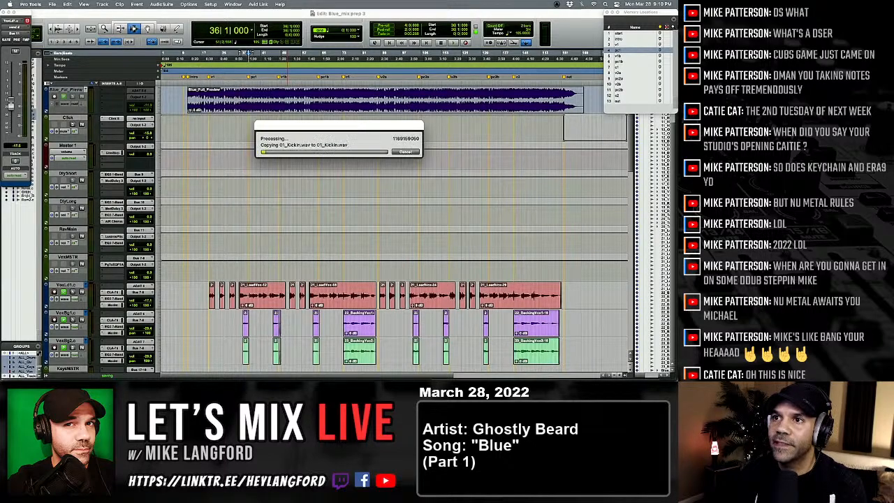